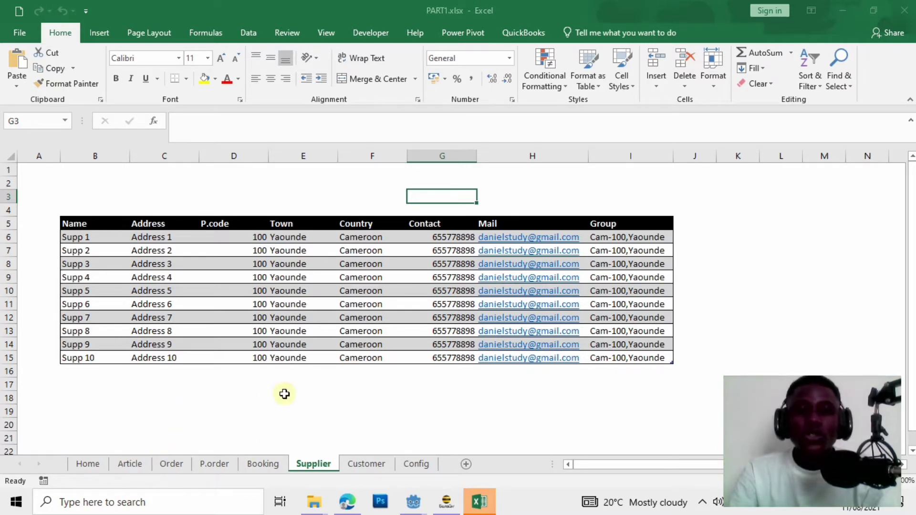
On the Article sheet, enter the headers across row 5 from B5: Nr Article through Flag, Empty, 1 to 10.
left_click(130, 464)
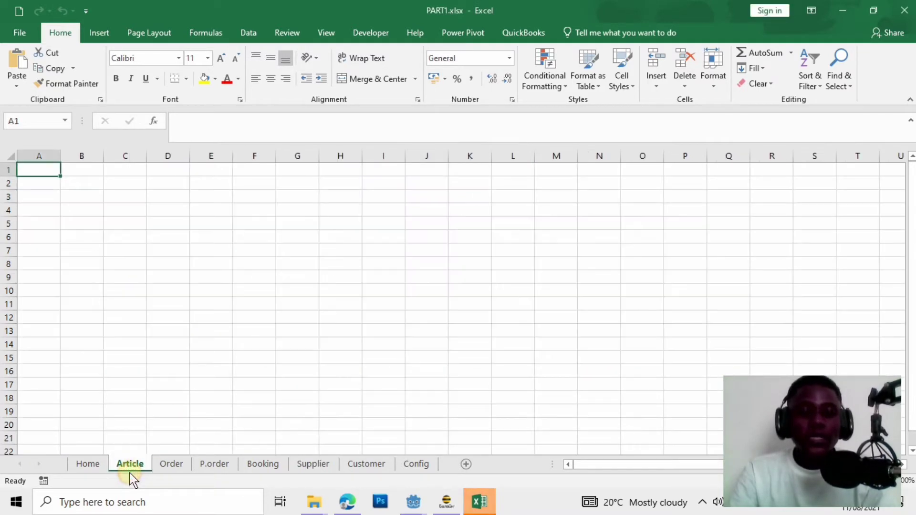
left_click(85, 240)
left_click(100, 224)
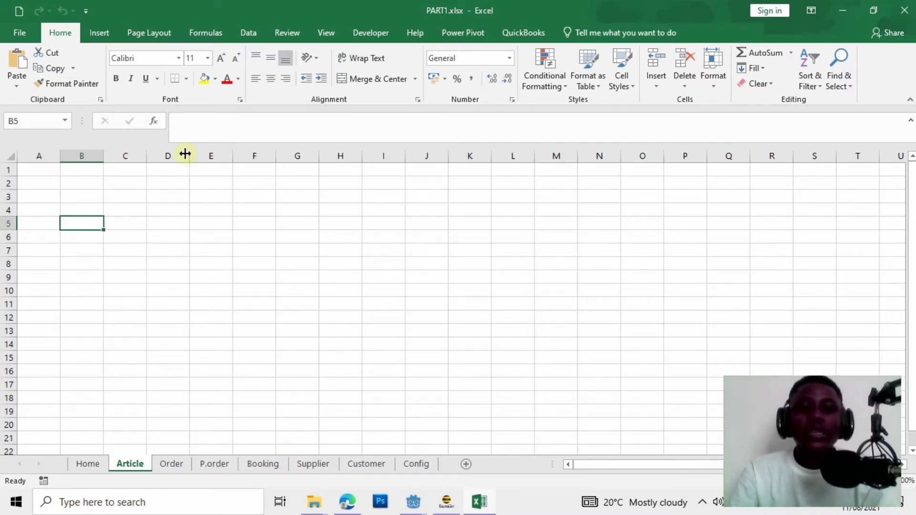
double_click(95, 225)
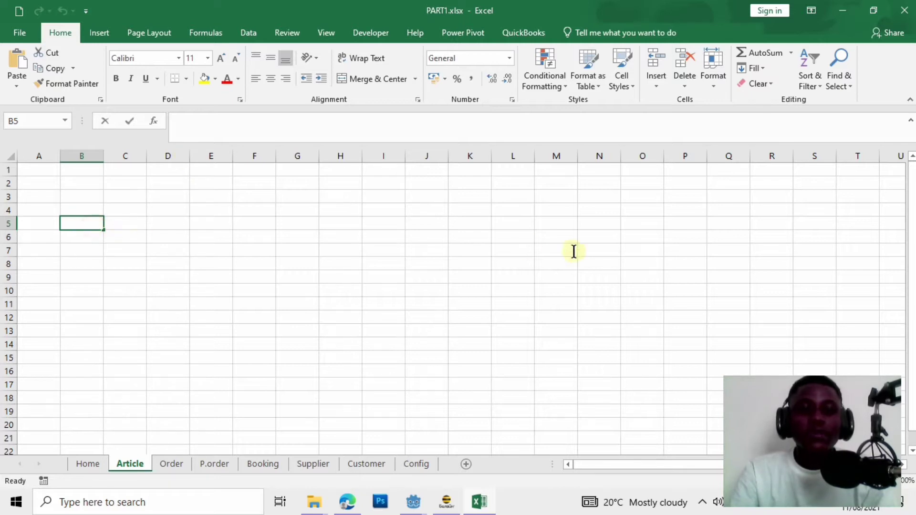
left_click(187, 303)
mouse_move(89, 224)
left_mouse_down()
mouse_move(477, 215)
mouse_move(117, 211)
mouse_move(92, 233)
mouse_move(88, 226)
left_mouse_up()
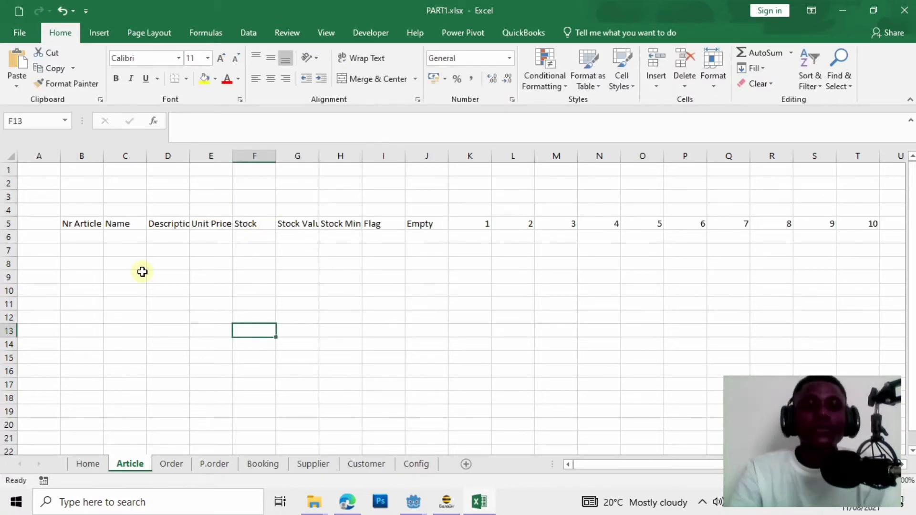
left_click(116, 224)
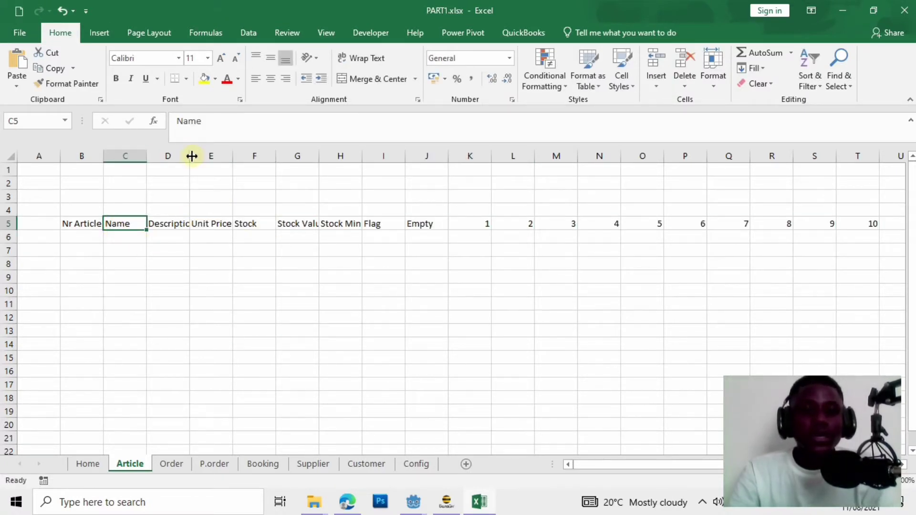
Widen columns D and E so the Description and Unit Price headers fit.
left_click_drag(191, 156, 204, 156)
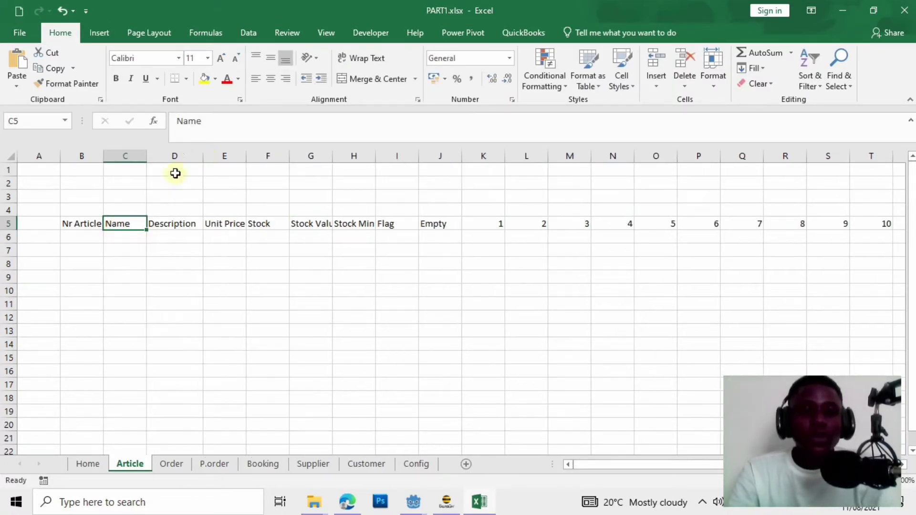
left_click_drag(82, 223, 572, 241)
left_click_drag(248, 156, 253, 156)
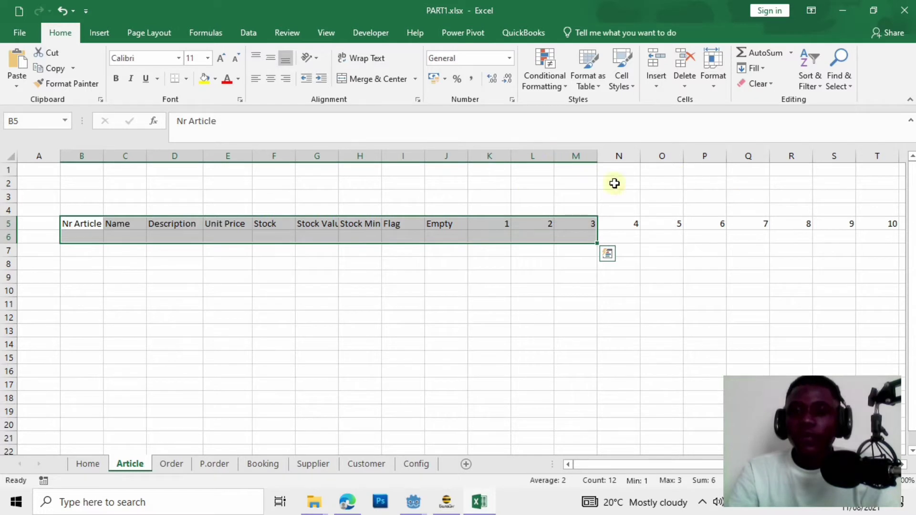
Set columns K to T (numbers 1–10) to an equal width of 4, then select B5:T6.
left_click_drag(499, 164, 835, 265)
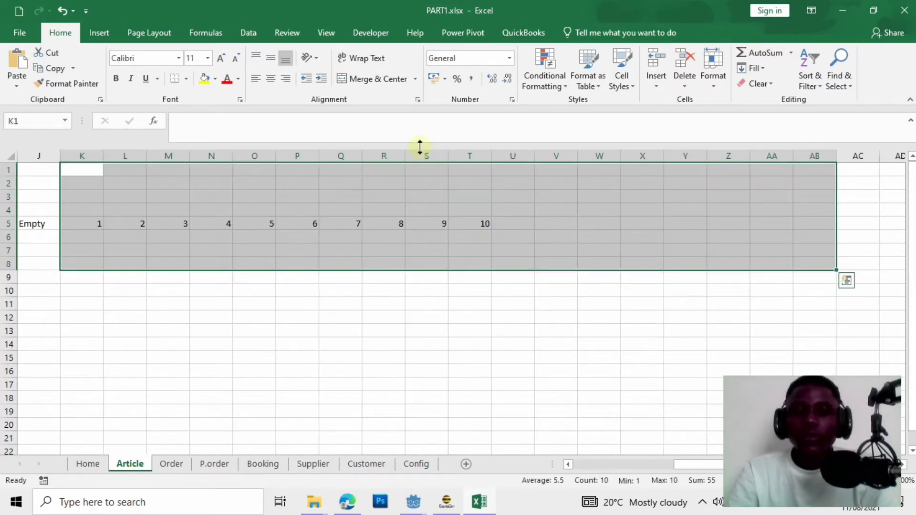
left_click(377, 342)
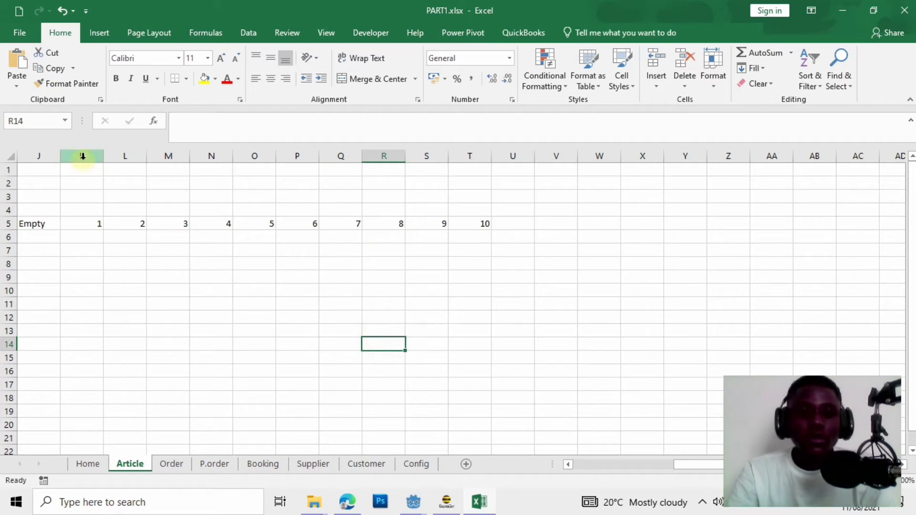
left_click_drag(82, 156, 482, 156)
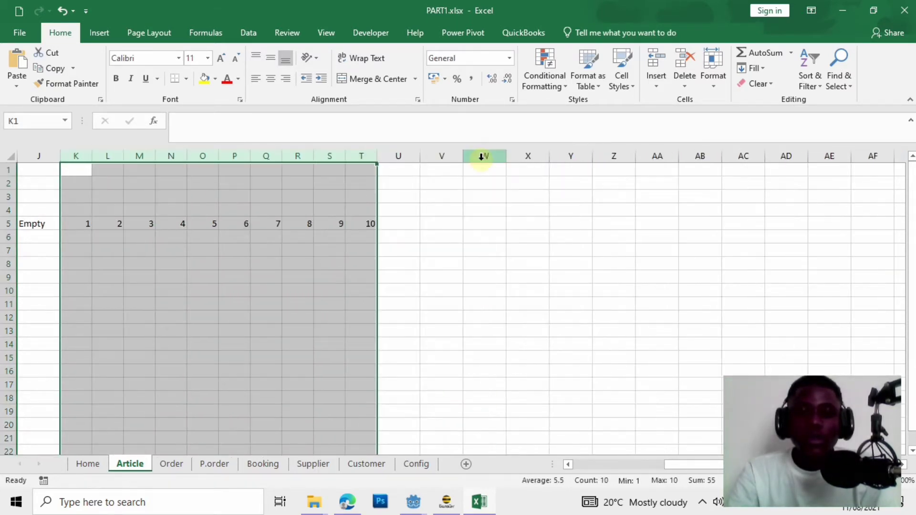
left_click_drag(687, 464, 581, 499)
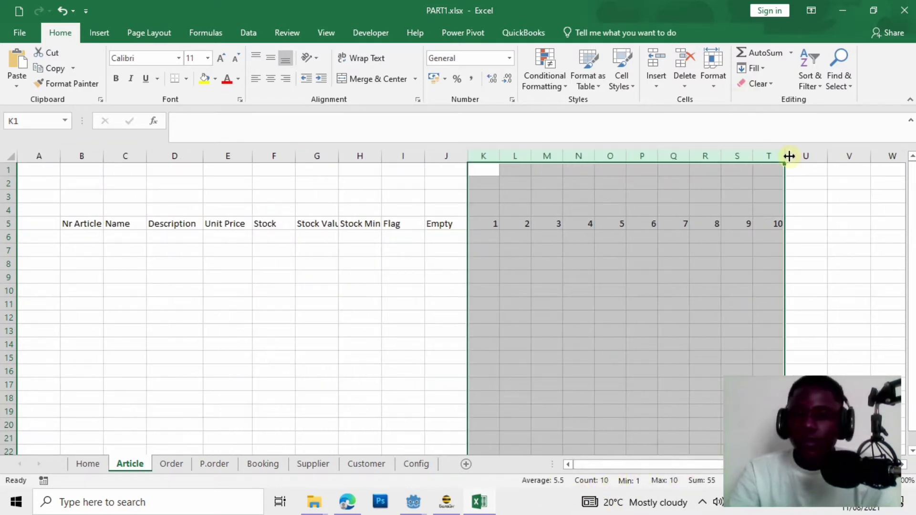
left_click_drag(789, 156, 778, 158)
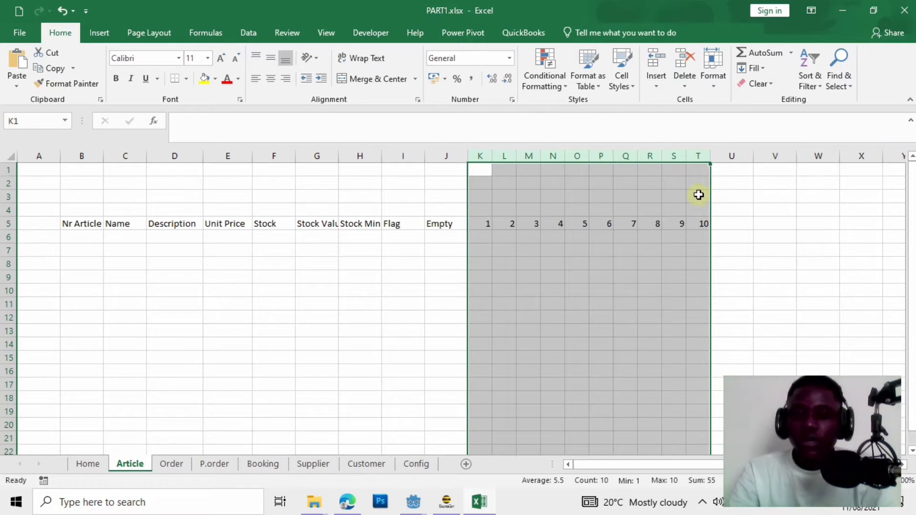
left_click_drag(710, 156, 702, 158)
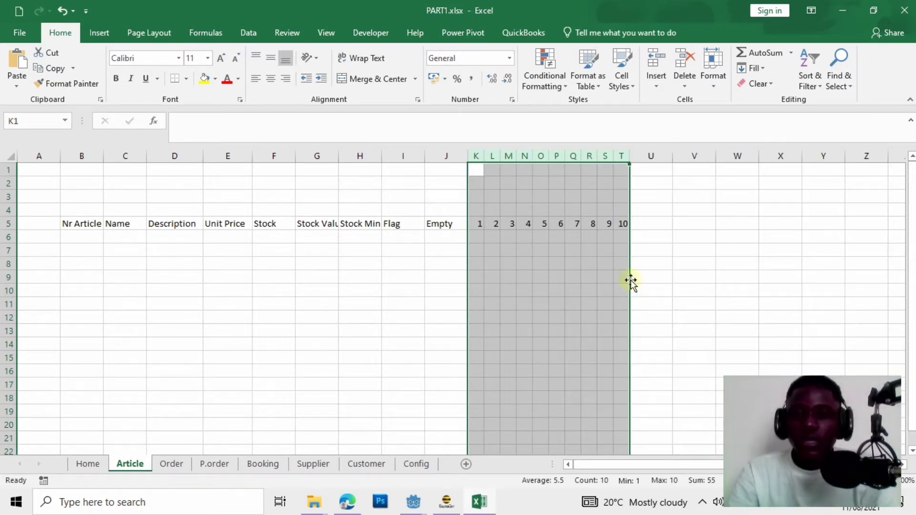
left_click_drag(628, 154, 636, 153)
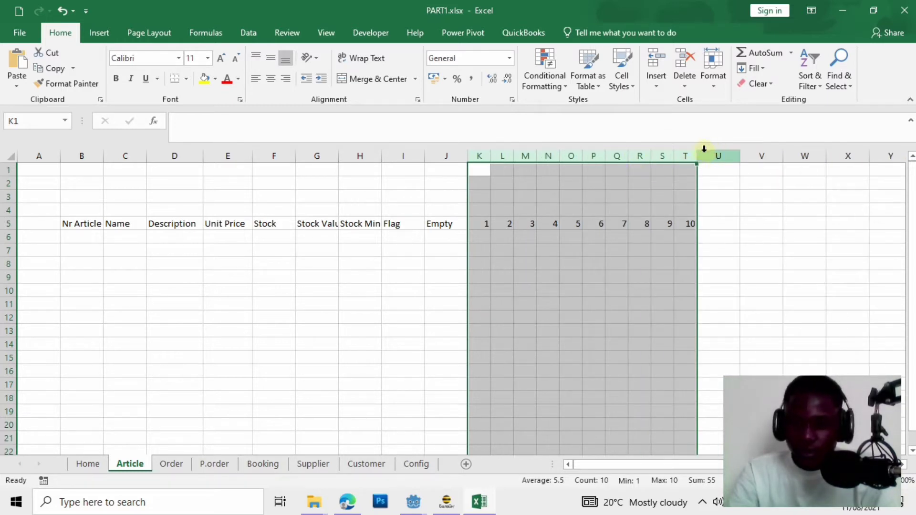
left_click_drag(696, 162, 694, 163)
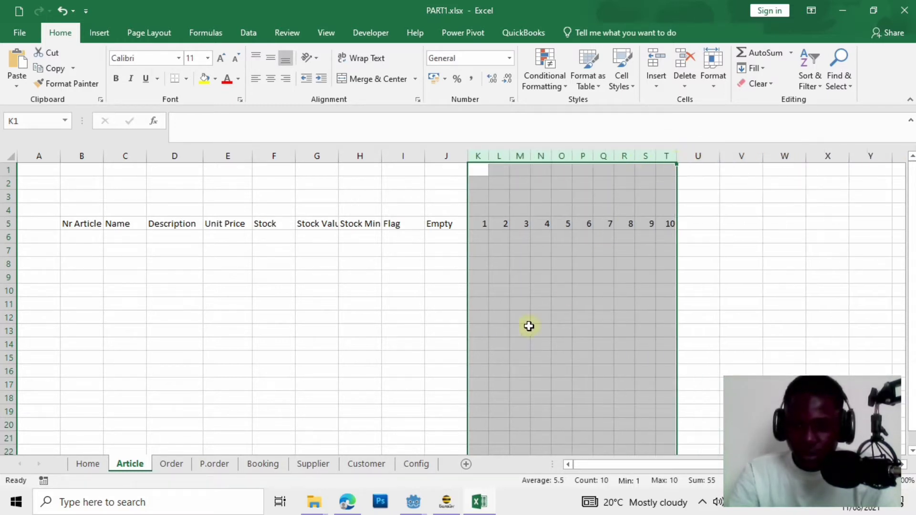
left_click(447, 300)
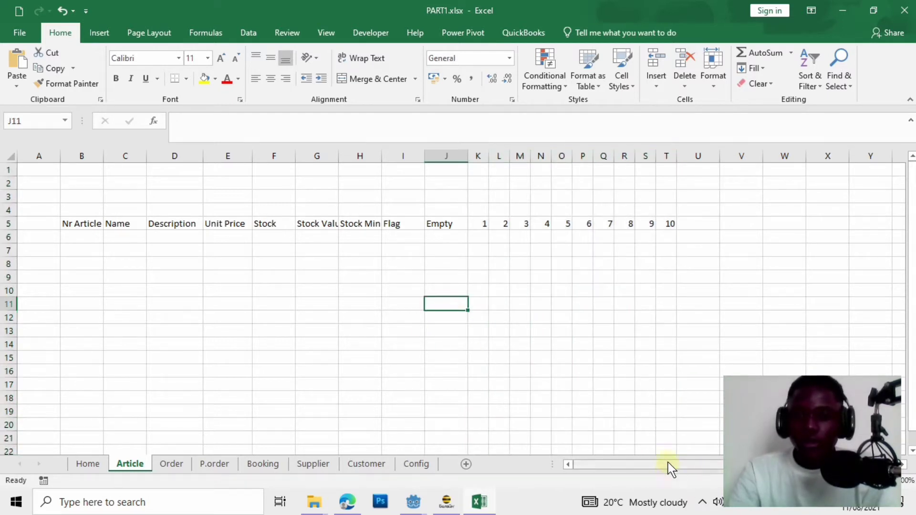
left_click_drag(669, 466, 635, 470)
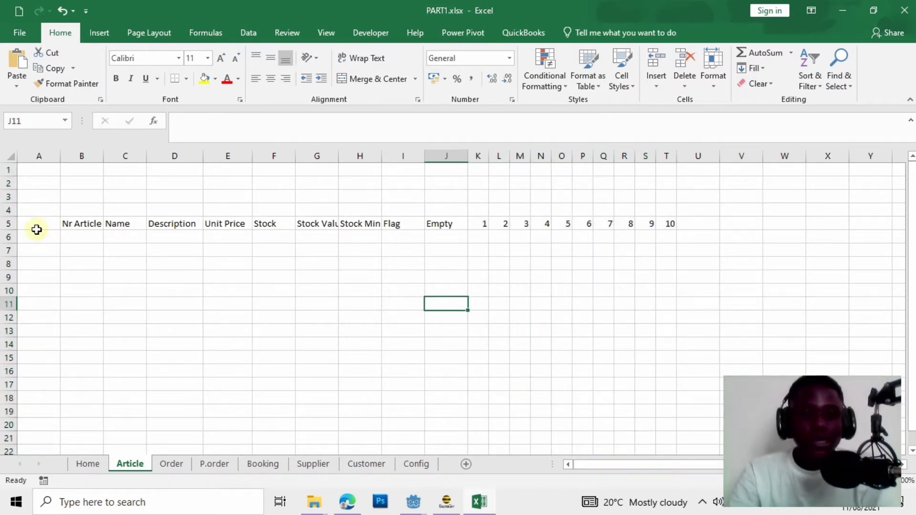
left_click_drag(63, 223, 668, 237)
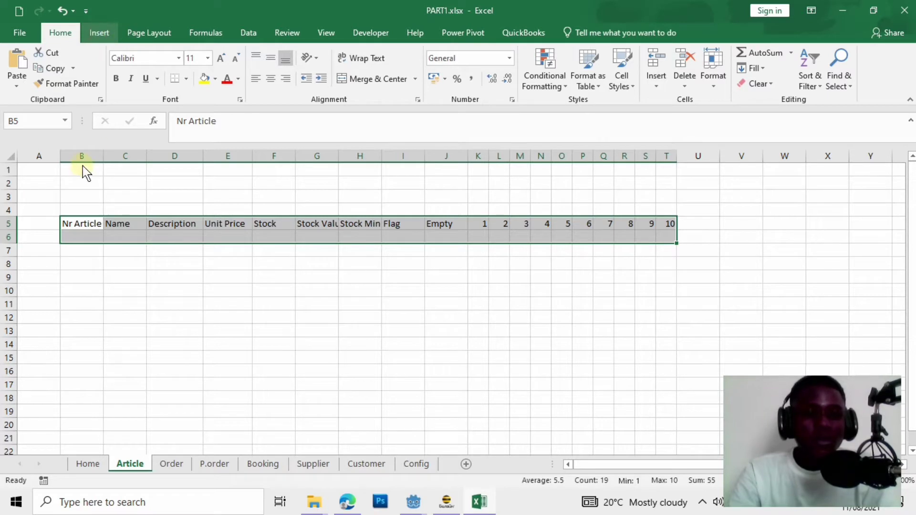
Turn B5:T6 into a table with headers, black style and no filter buttons.
key("alt+n")
left_click(114, 67)
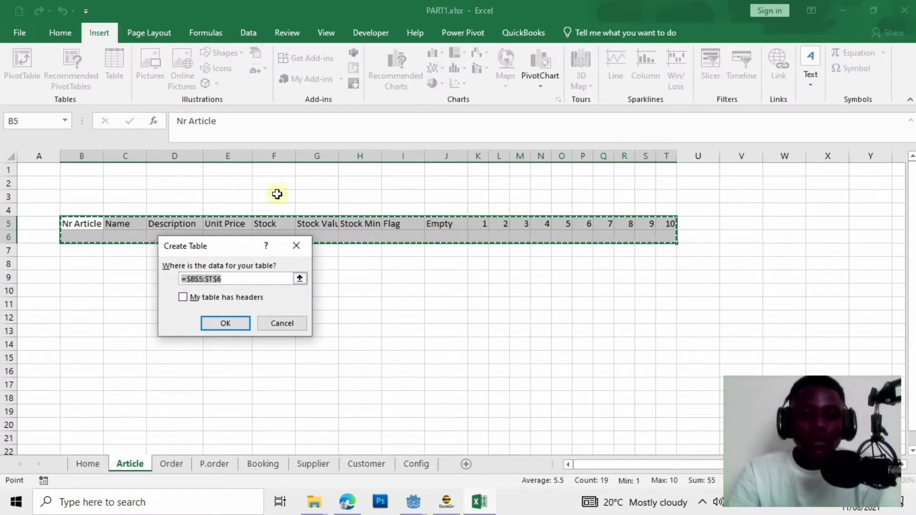
left_click(228, 300)
left_click(241, 326)
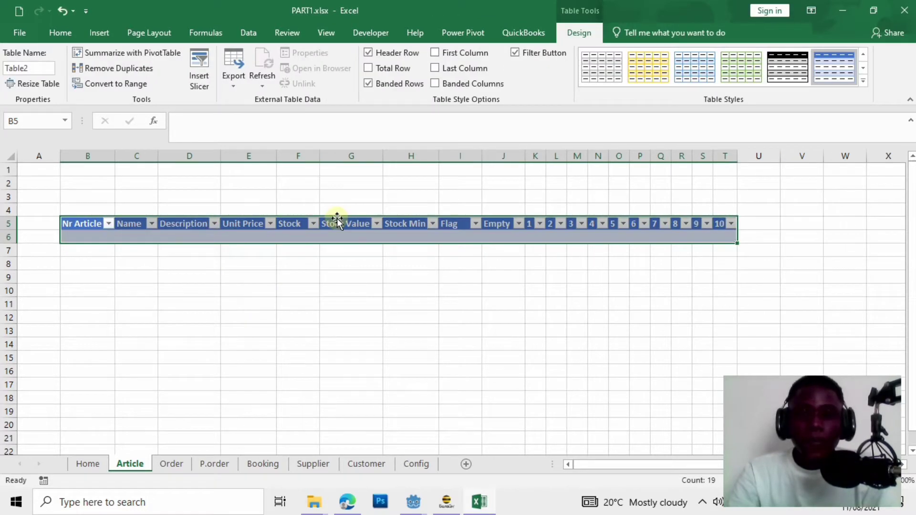
left_click(803, 78)
left_click(535, 58)
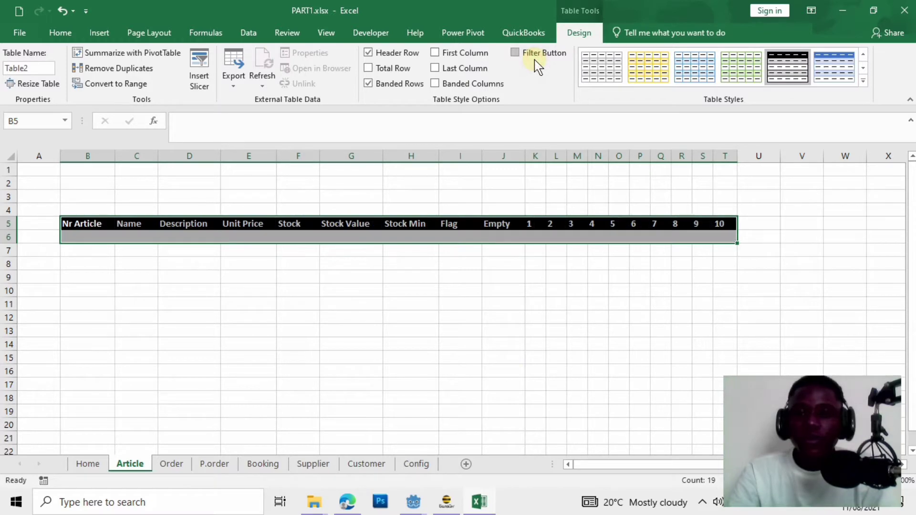
left_click(512, 344)
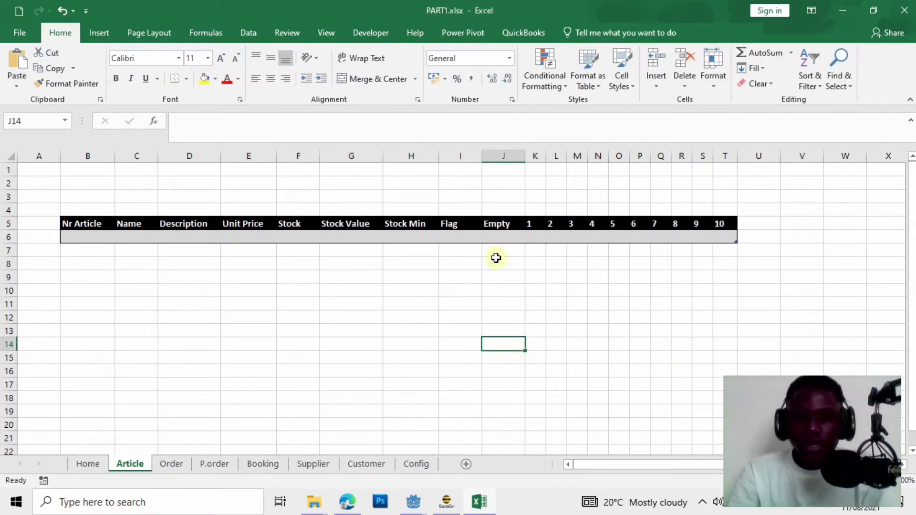
Number K4:T4 from 1 to 10 and add a '>10' column labelled '>10' in row 4.
left_click(537, 212)
type("1")
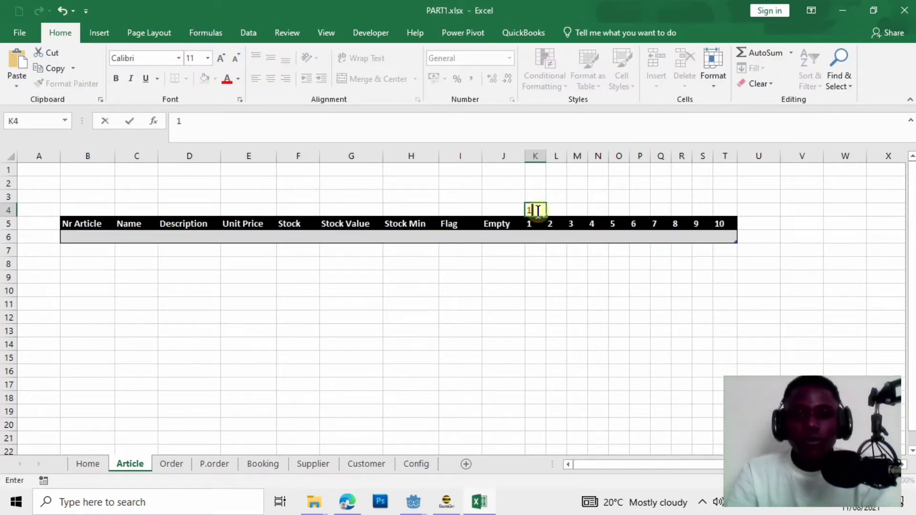
type("\t2\t3\t")
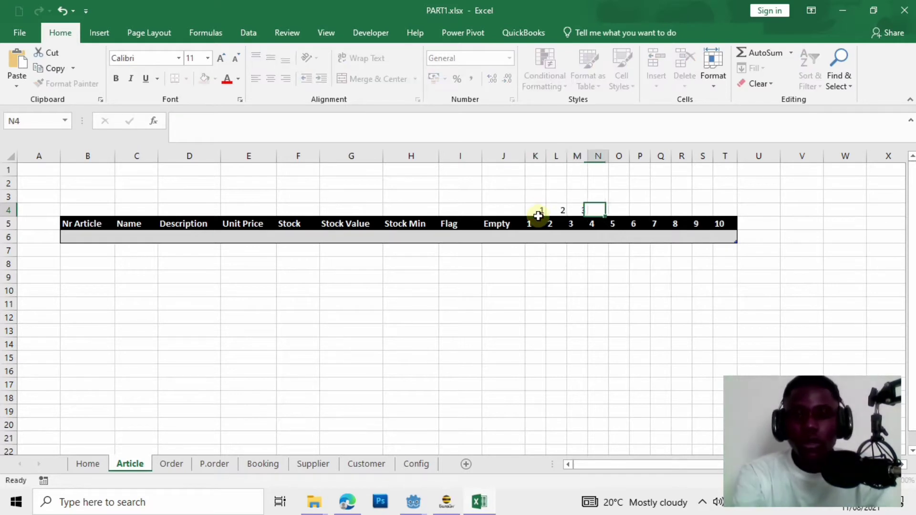
type("4\t5\t6\t7\t8\t9\t10")
left_click(748, 223)
type(".")
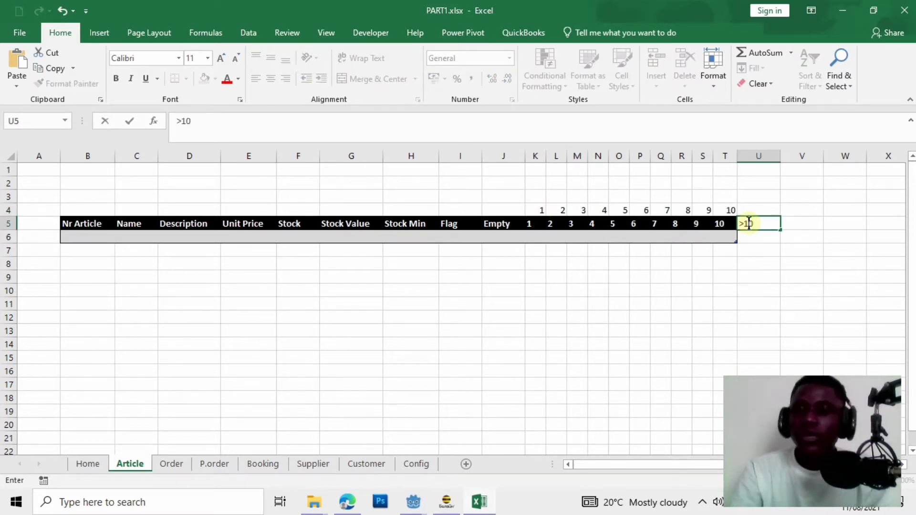
left_click(746, 209)
type(">10")
left_click(763, 224)
left_click(579, 32)
left_click(538, 54)
left_click(504, 318)
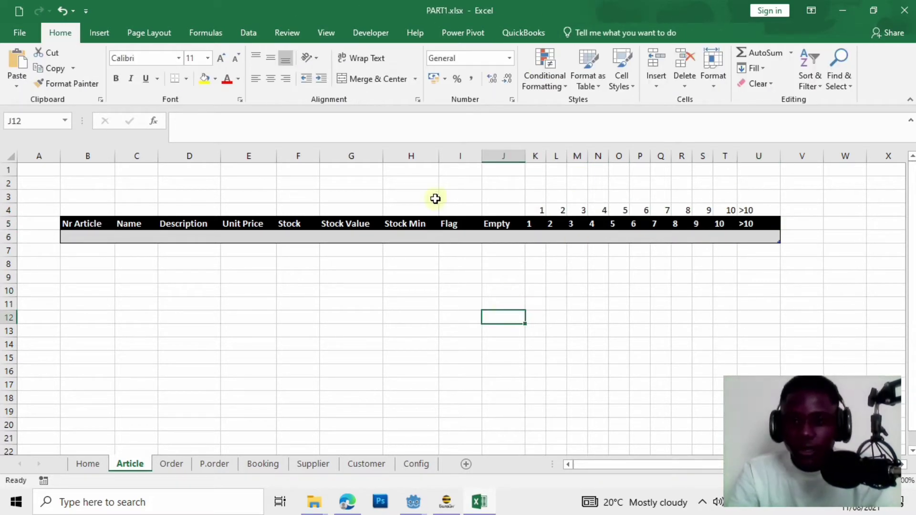
Centre the headers B5:U5 horizontally and vertically.
left_click(90, 223)
left_click(505, 306)
left_click_drag(88, 224, 758, 224)
left_click(61, 32)
left_click(271, 58)
left_click(272, 78)
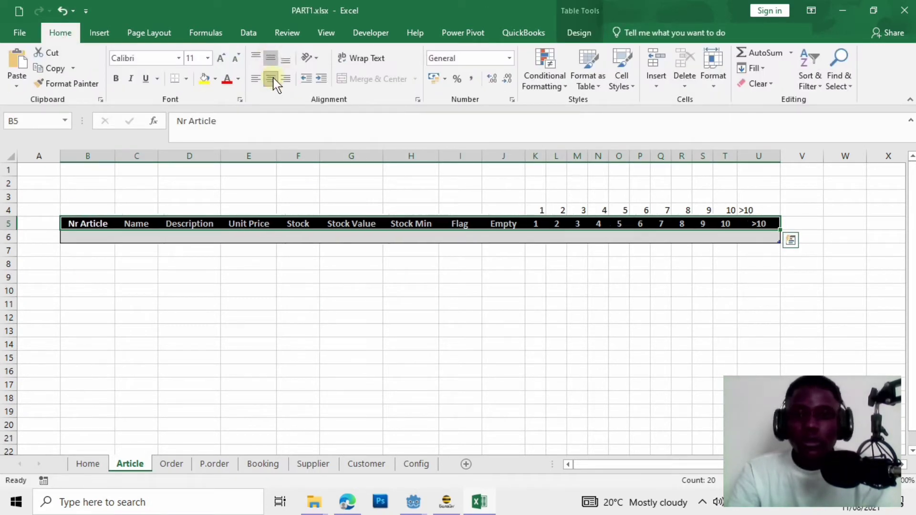
left_click(292, 315)
left_click(109, 245)
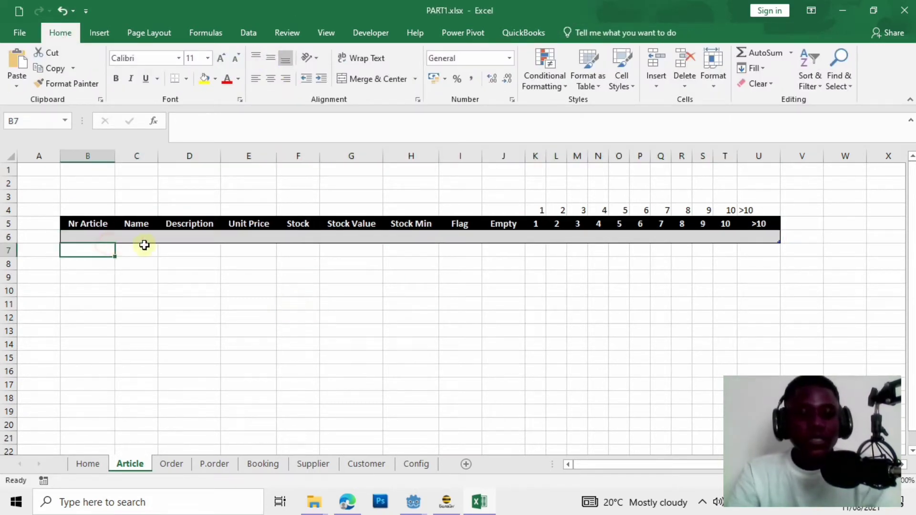
type("A")
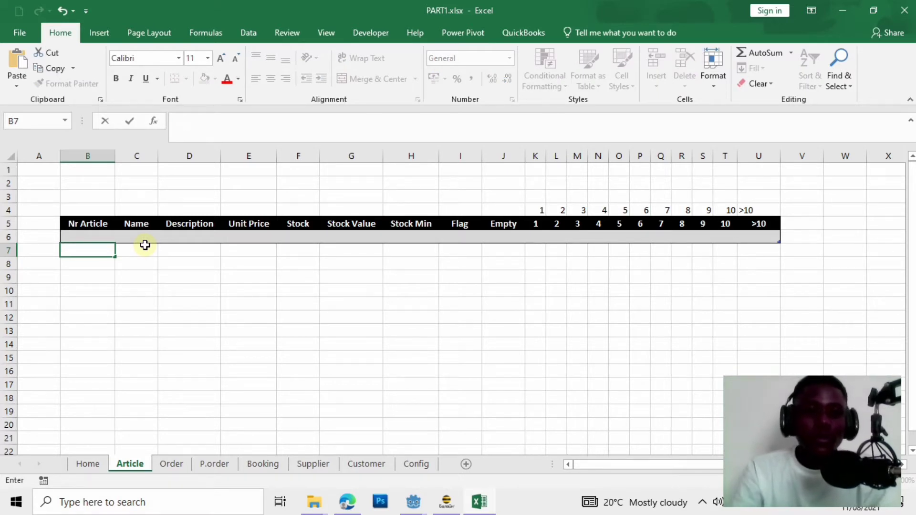
Enter ART_1 as the first Nr Article in the table.
left_click(85, 235)
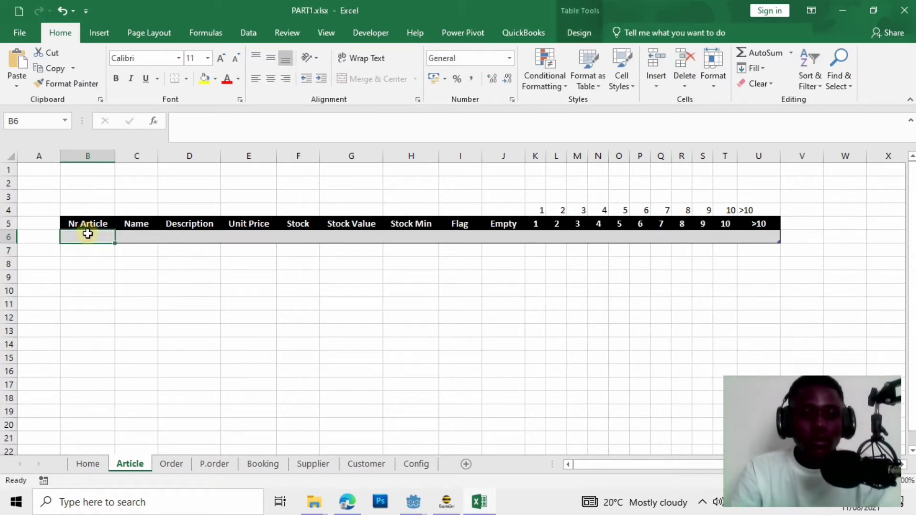
type("ART_1")
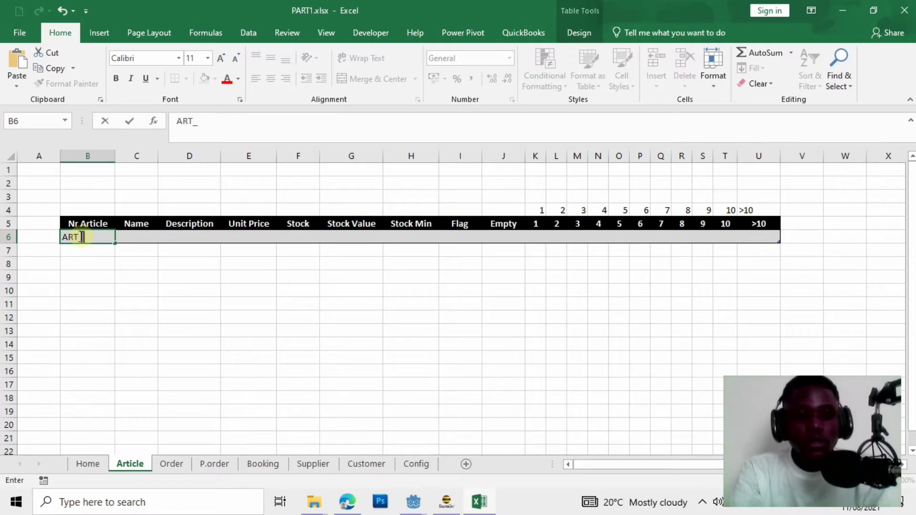
left_click(273, 281)
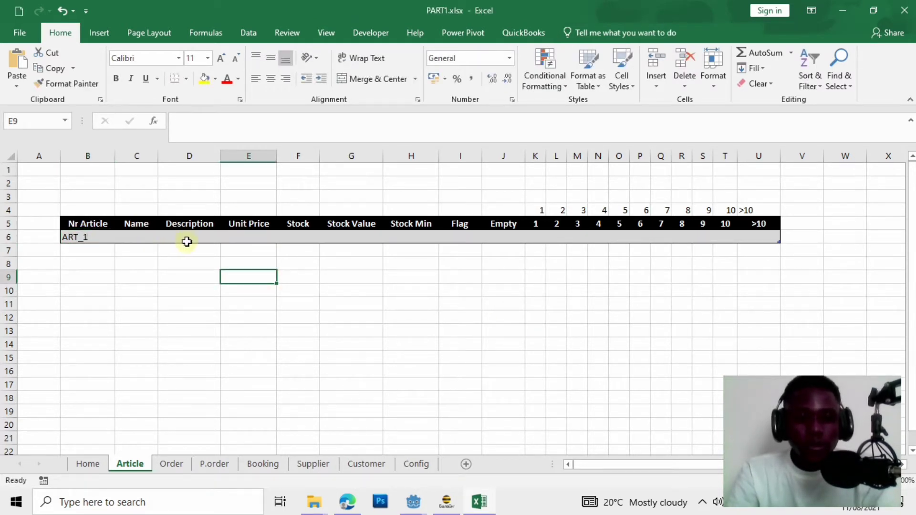
left_click(152, 240)
left_click(333, 247)
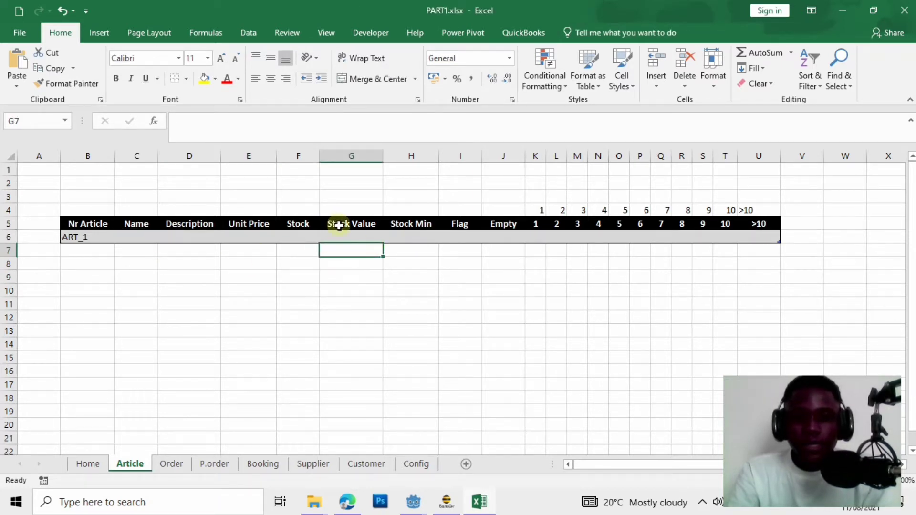
Make Stock Value calculate =[Unit Price]*[Stock] and give it an accounting currency format.
left_click(361, 239)
type("=")
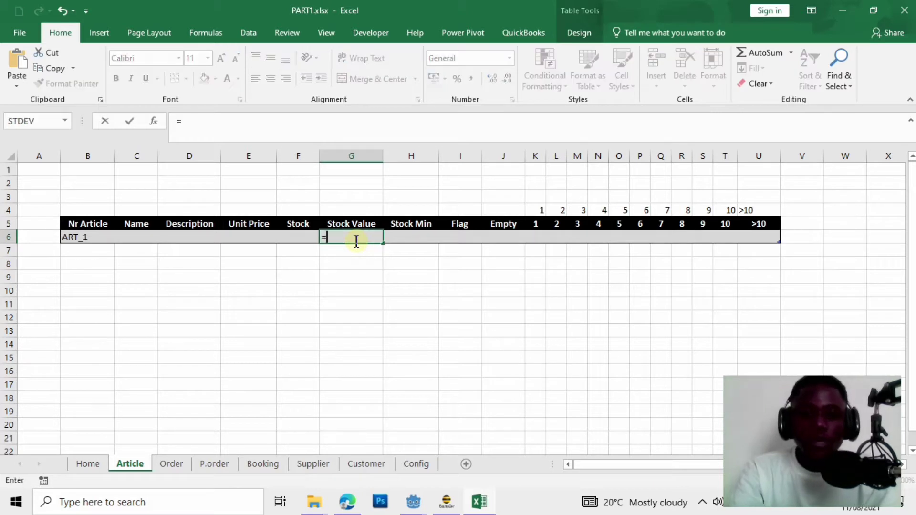
left_click(235, 239)
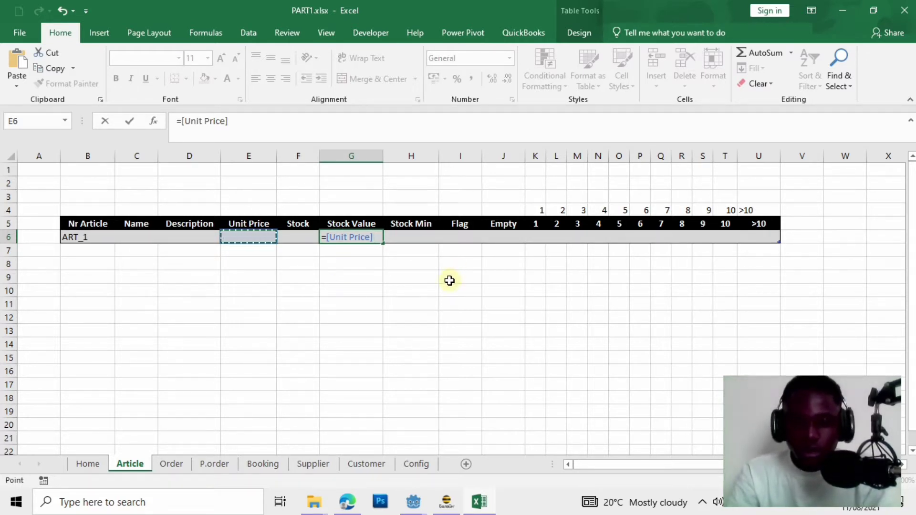
type("*")
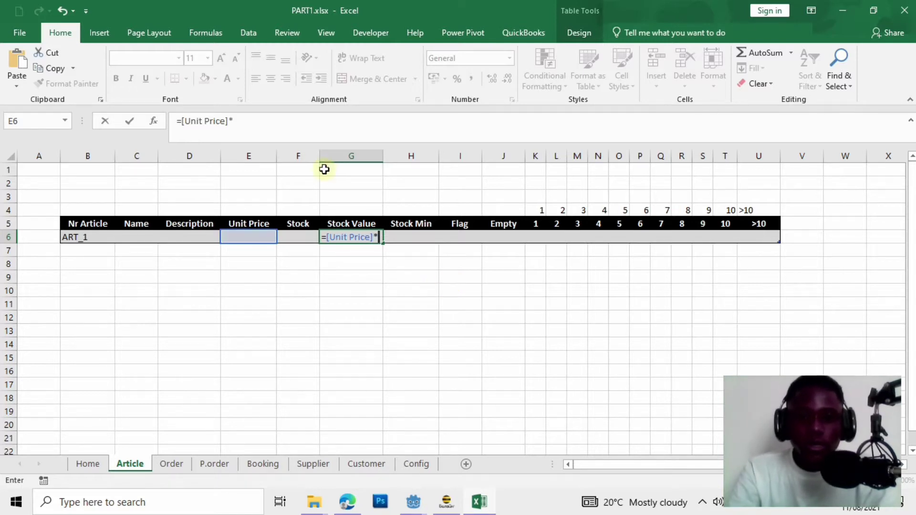
left_click(303, 249)
left_click(307, 239)
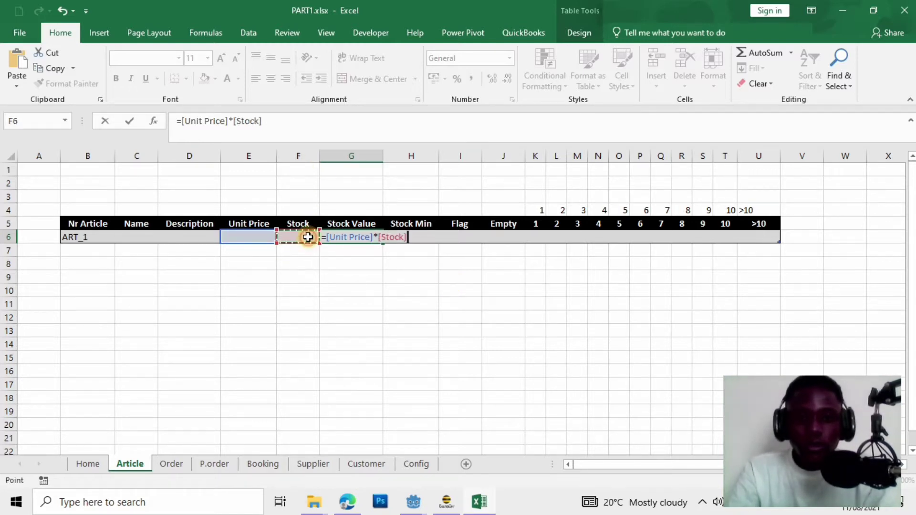
key("Return")
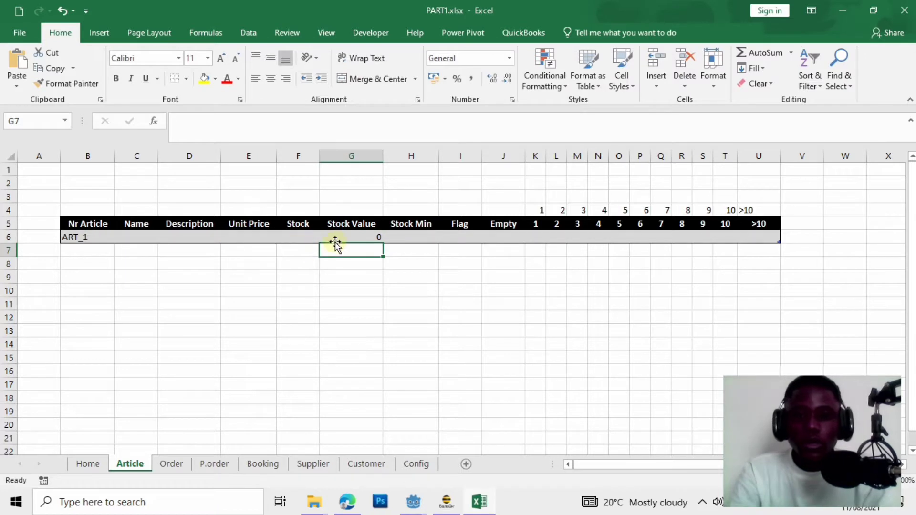
left_click(351, 239)
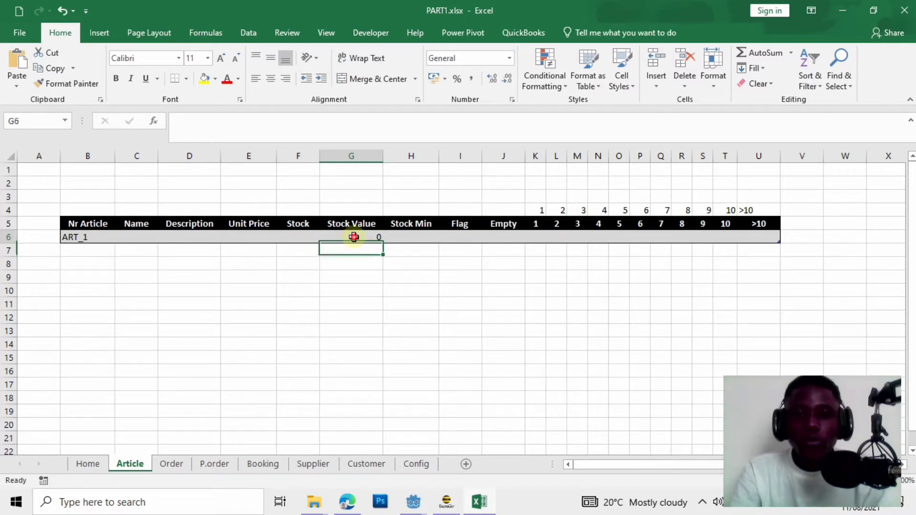
left_click(434, 82)
Show Stock Value in FCFA and enter =IF(F6<H6,1,"") in the Flag cell I6.
left_click(356, 289)
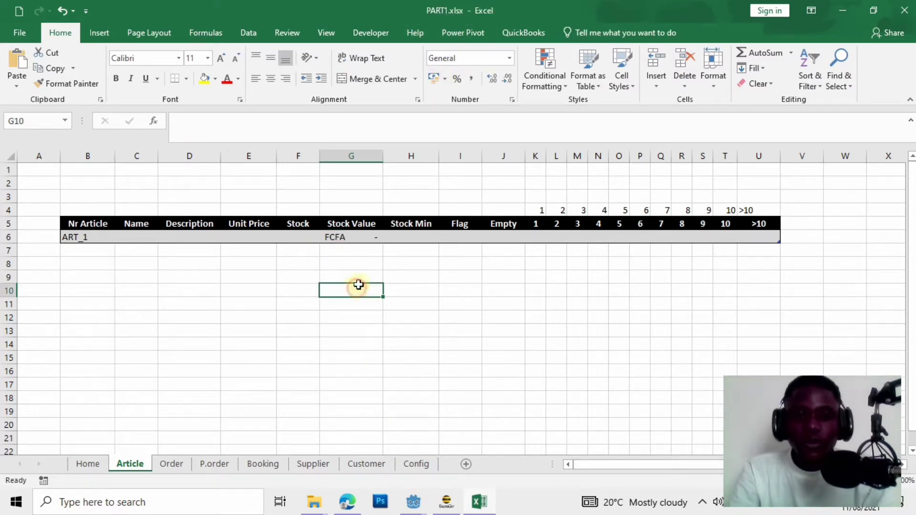
left_click(472, 239)
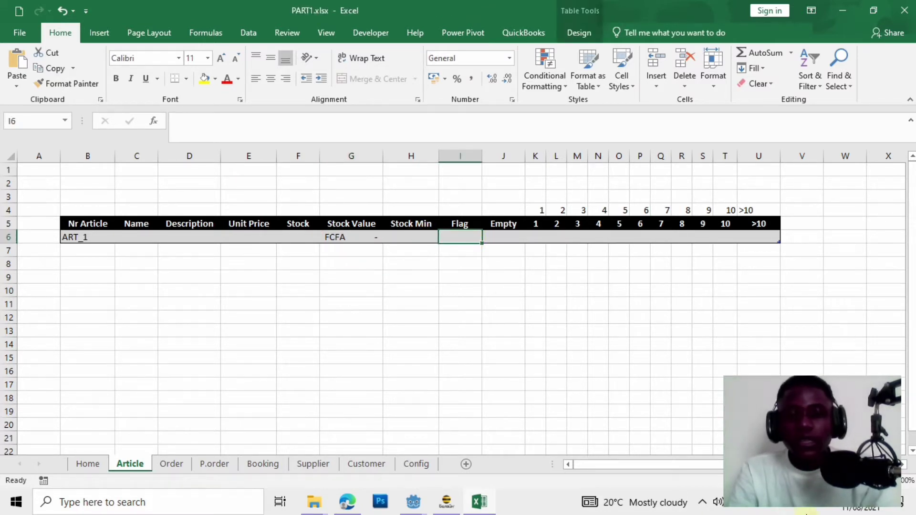
type("=")
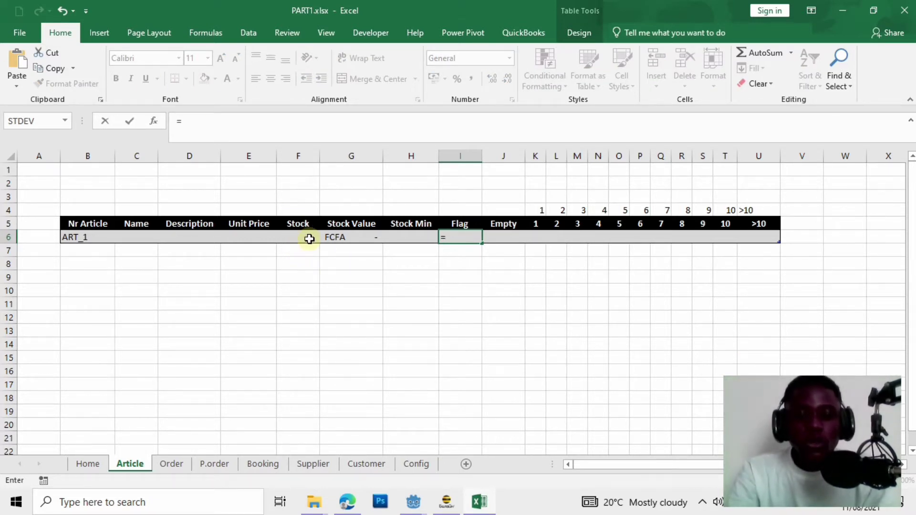
type("F")
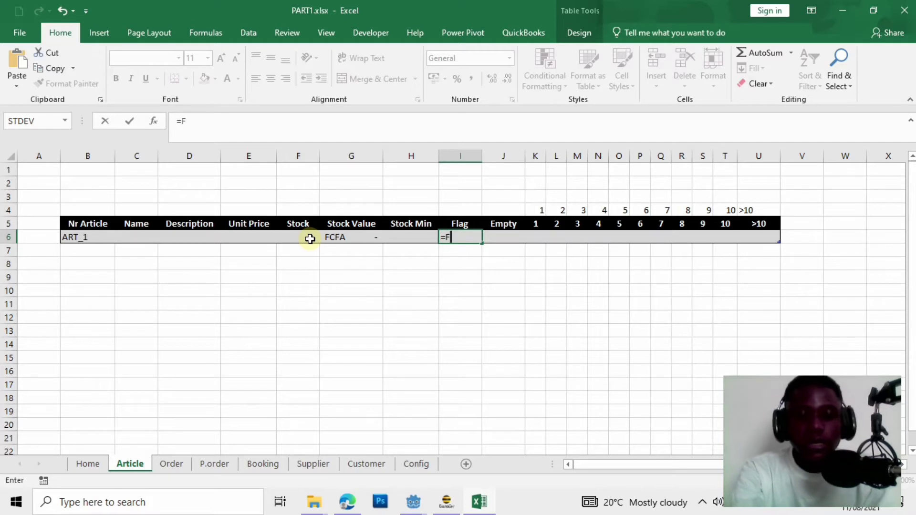
type("6")
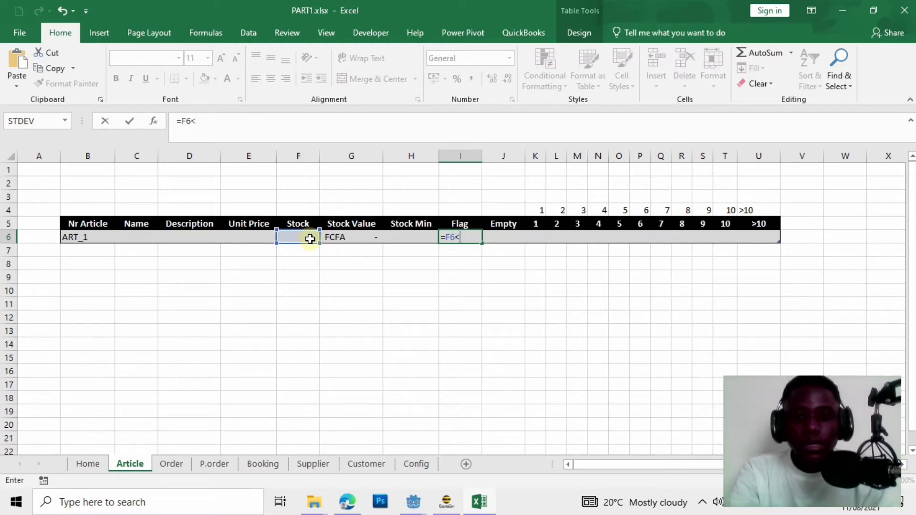
type("<H6")
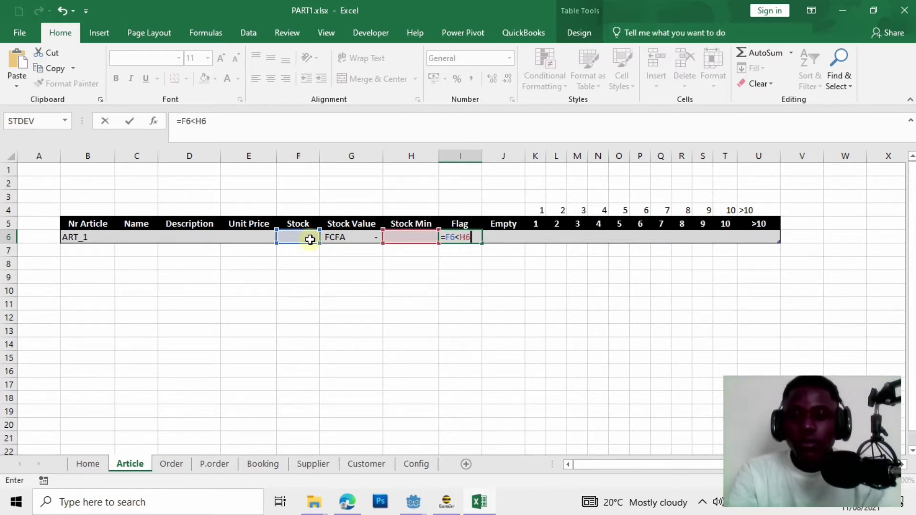
key("BackSpace")
key("BackSpace")
key("BackSpace")
key("BackSpace")
key("BackSpace")
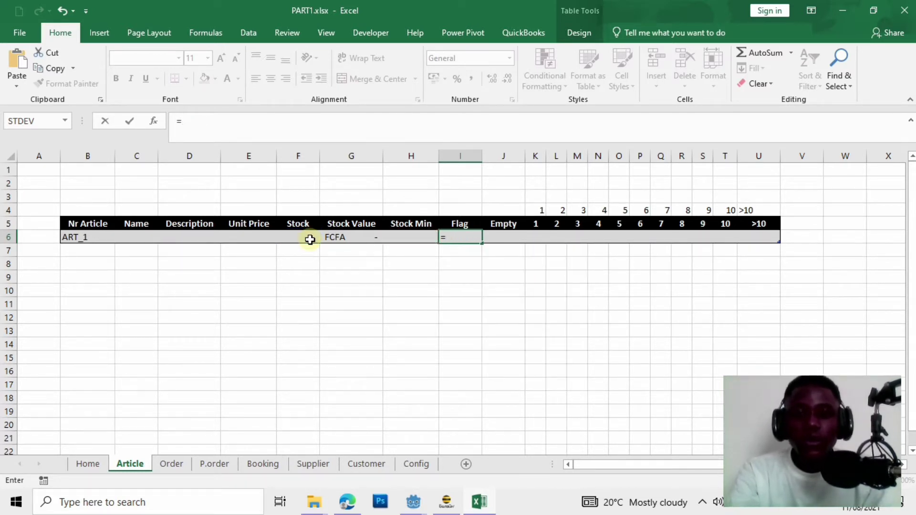
type("IF")
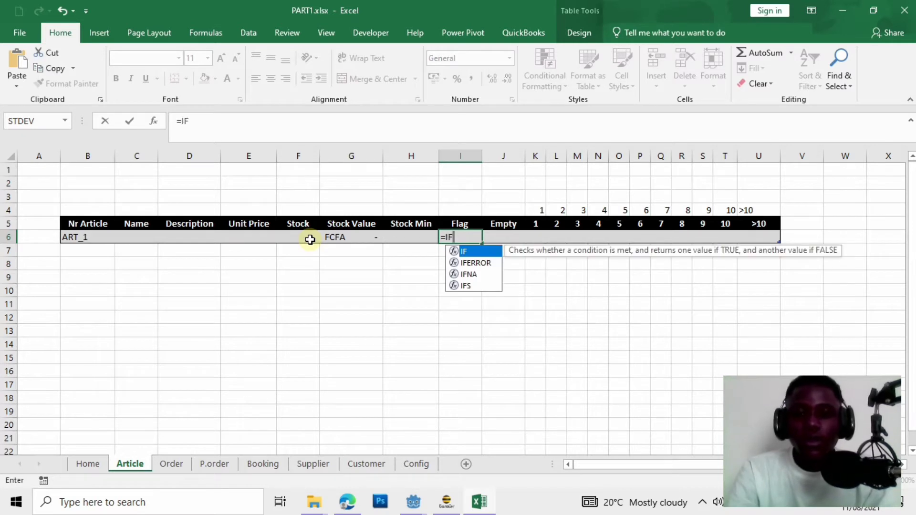
double_click(477, 251)
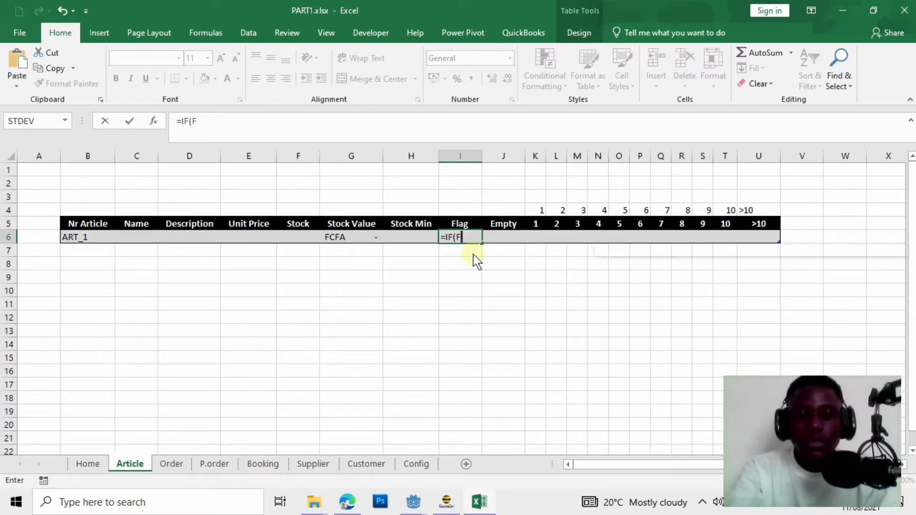
type("F6")
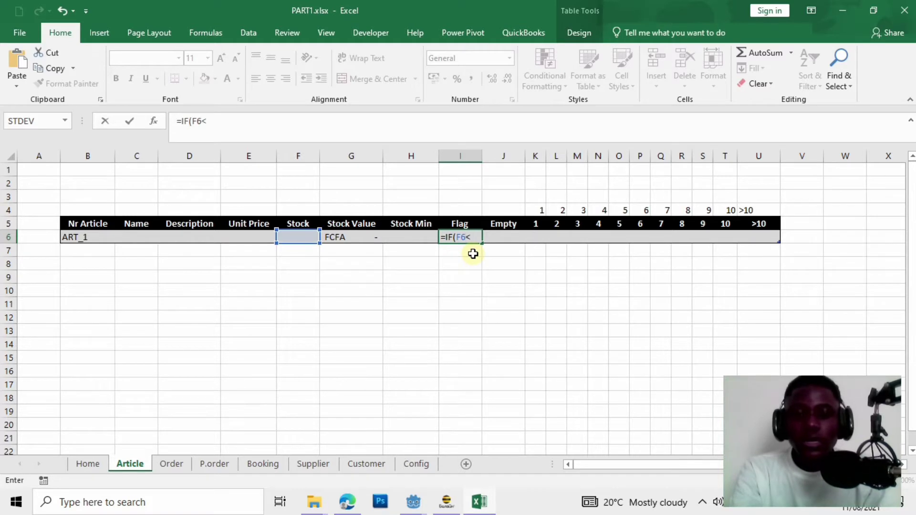
type("<H6,1,\"")
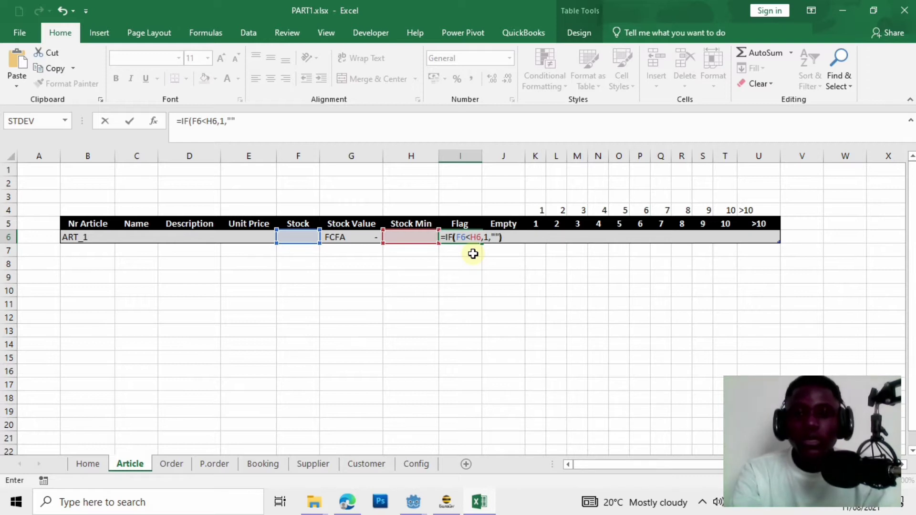
type("\")")
key("Return")
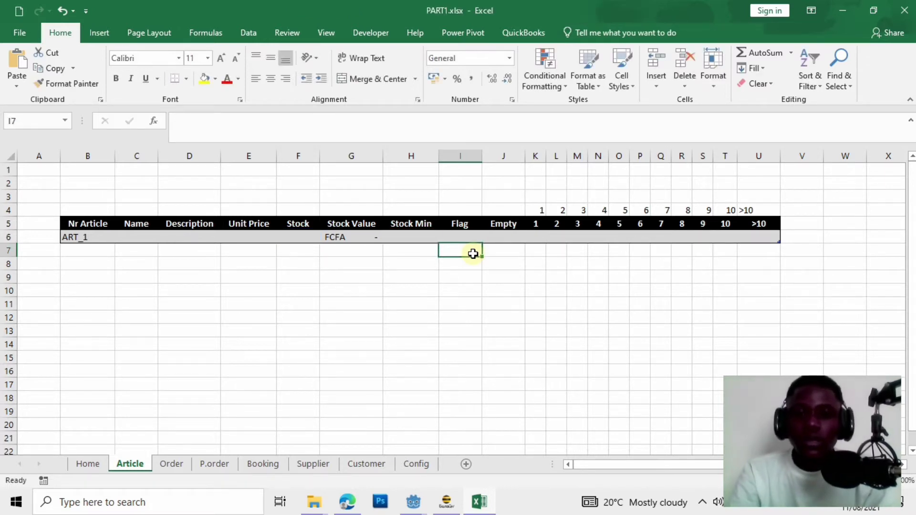
Enter test values Stock 4 and Stock Min 5, so Flag returns 1.
left_click(289, 236)
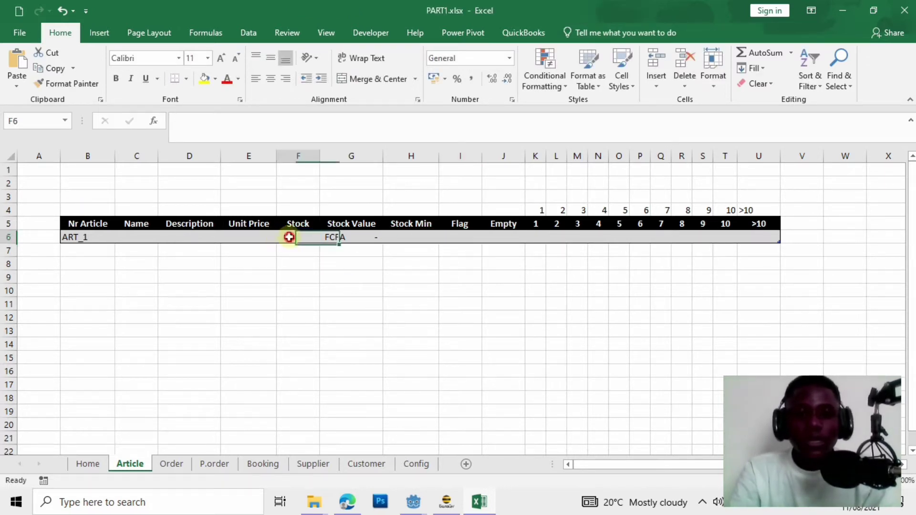
type("5")
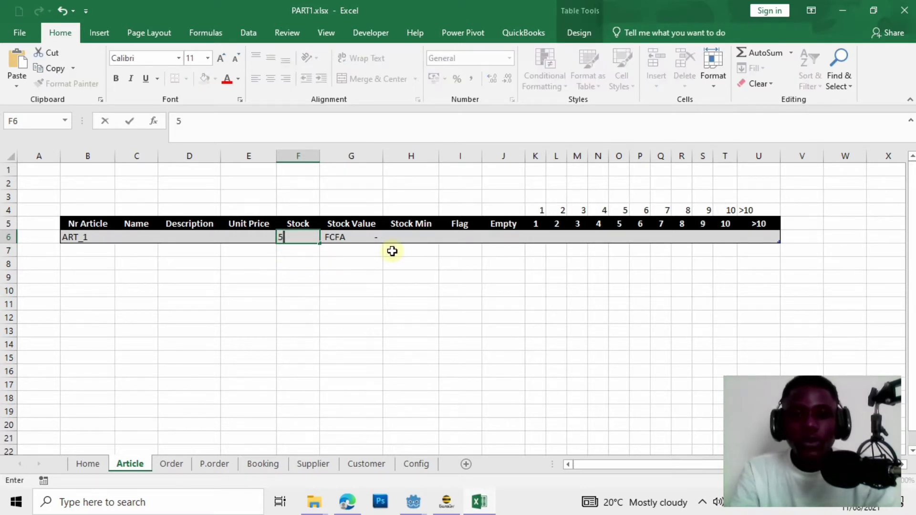
key("BackSpace")
type("4")
left_click(396, 249)
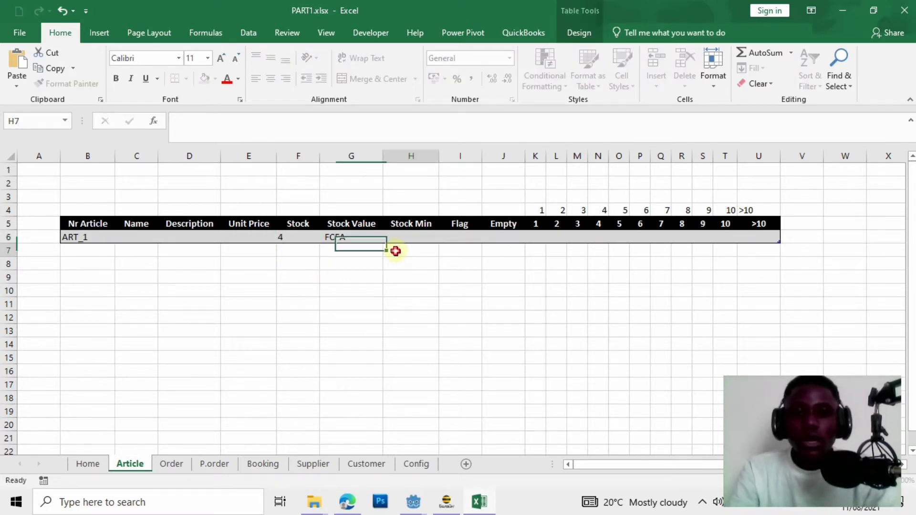
left_click(396, 228)
left_click(402, 238)
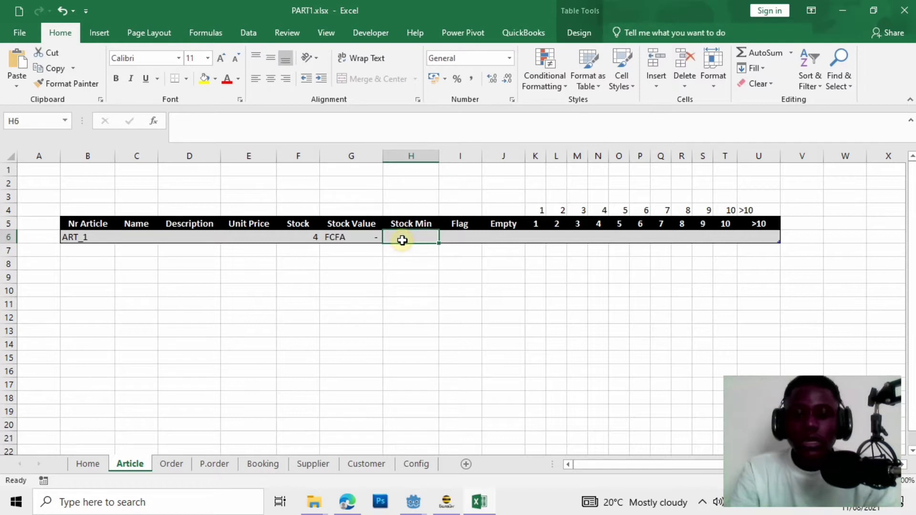
type("5")
left_click(421, 316)
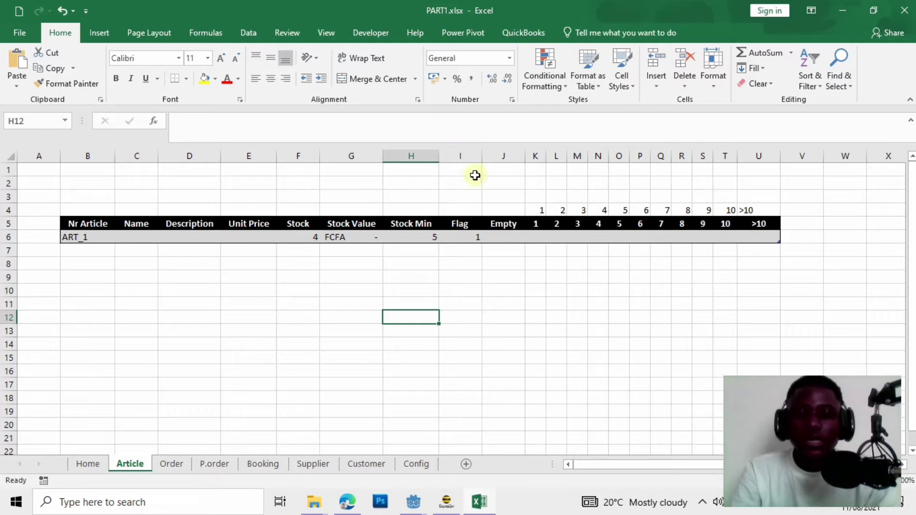
left_click(470, 237)
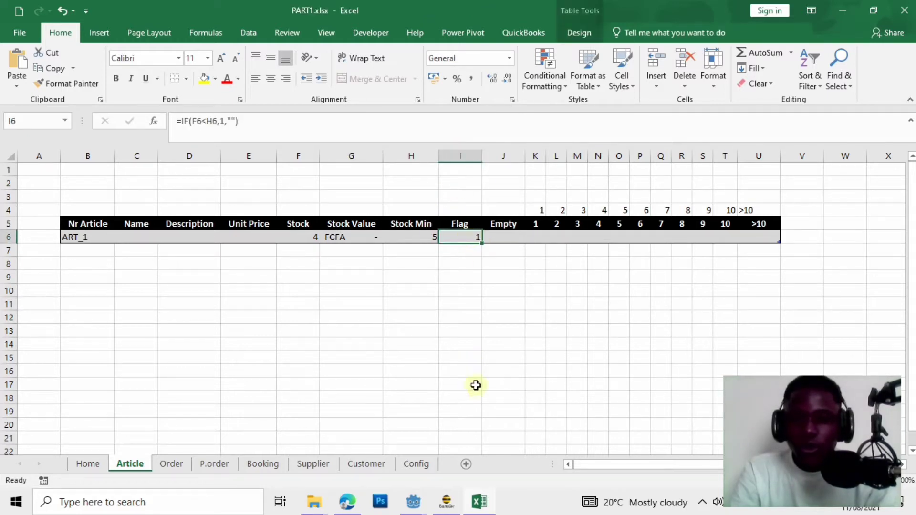
Start an icon-set formatting rule for the Flag cell: Red Flag first, No Cell Icon for the others.
left_click(554, 93)
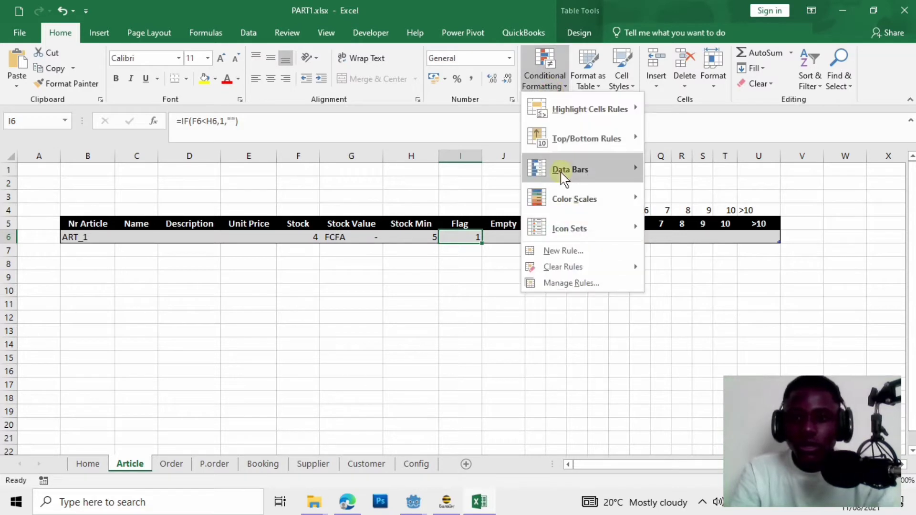
left_click(565, 256)
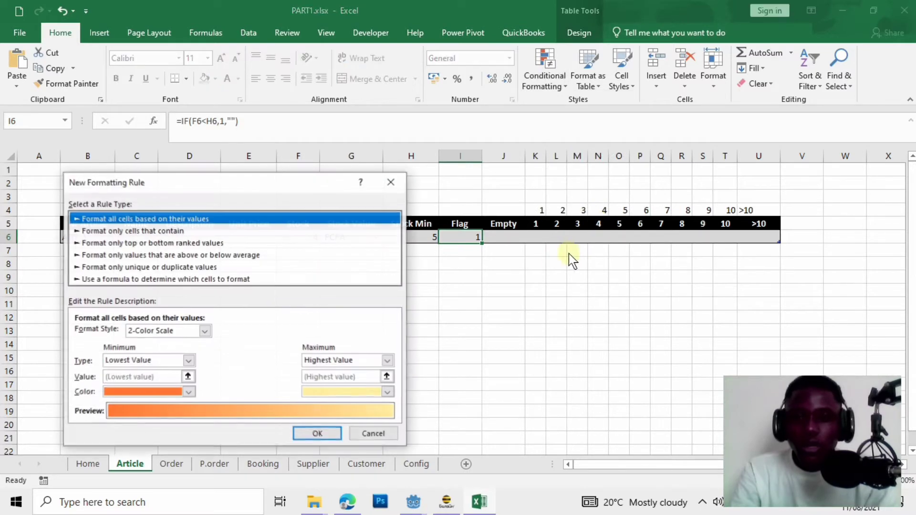
left_click_drag(213, 189, 667, 28)
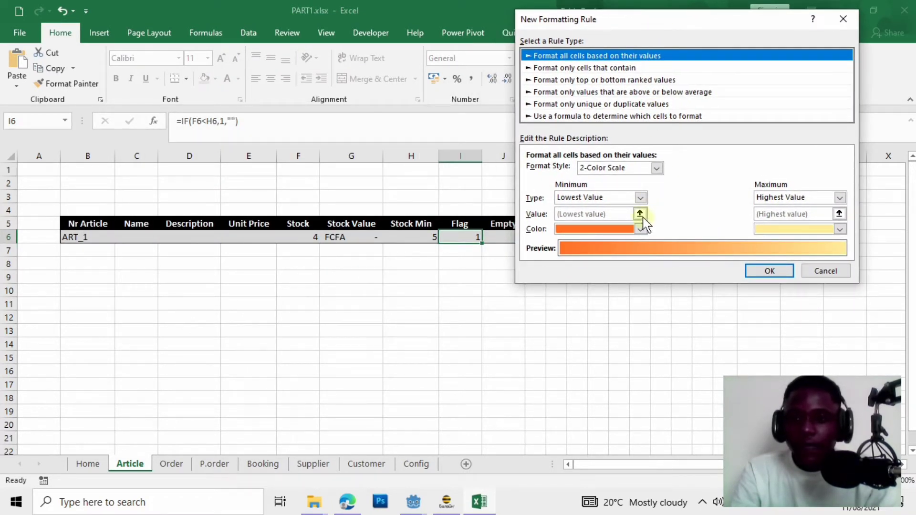
left_click(661, 166)
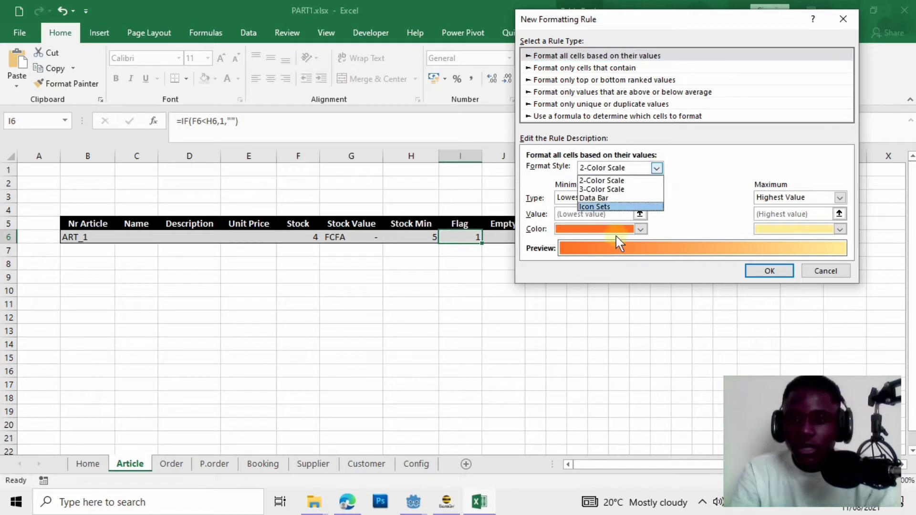
left_click(607, 208)
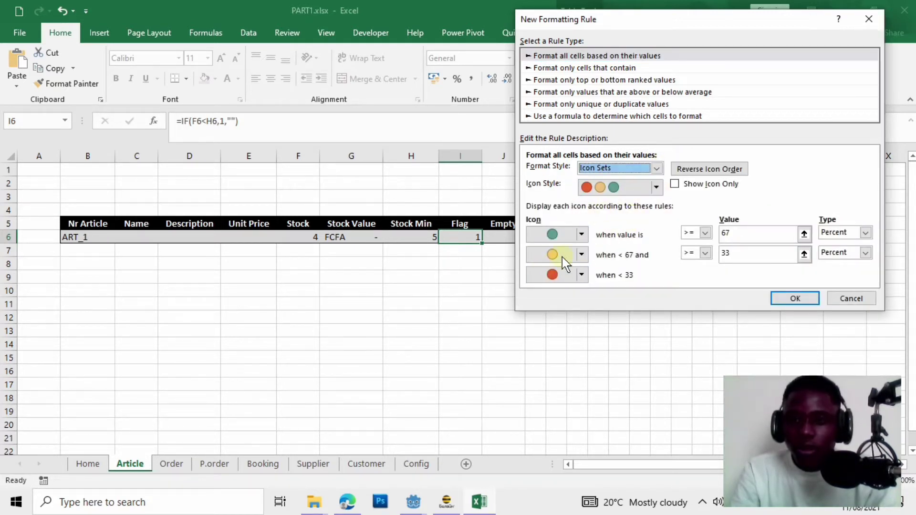
left_click(581, 234)
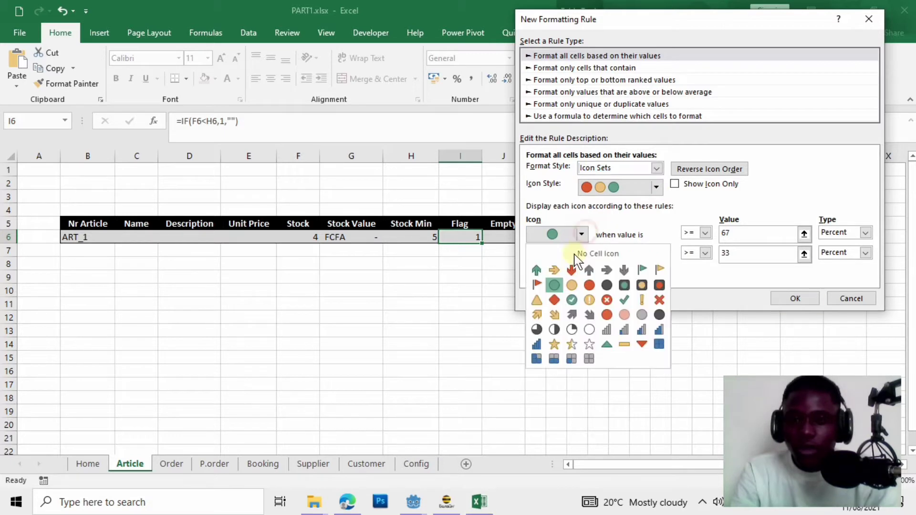
left_click(535, 286)
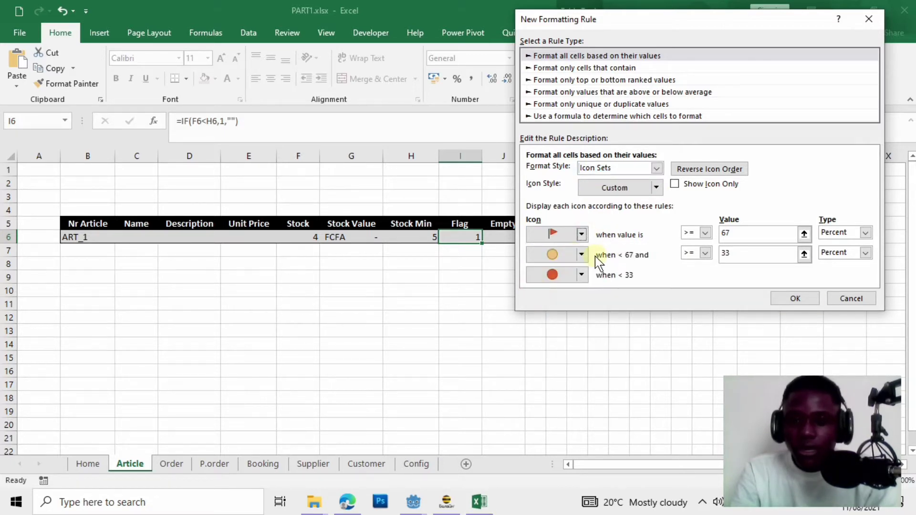
left_click(581, 255)
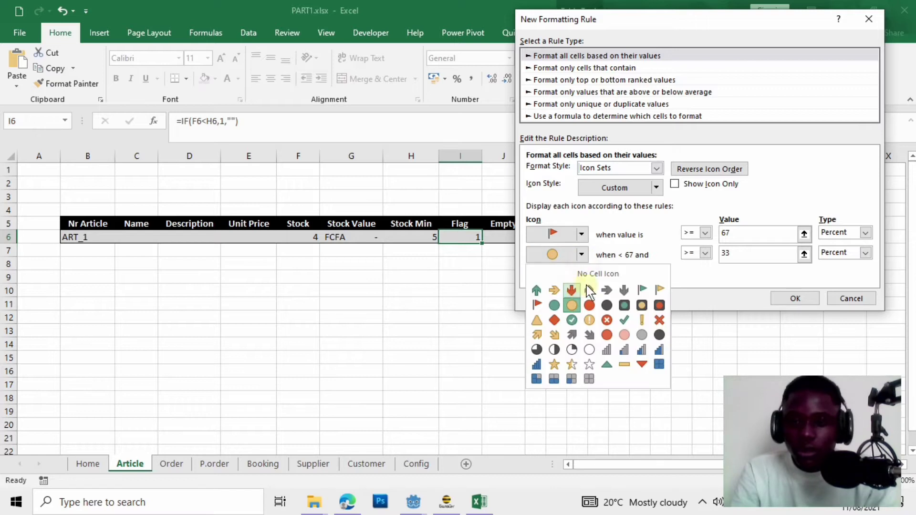
left_click(597, 273)
left_click(581, 275)
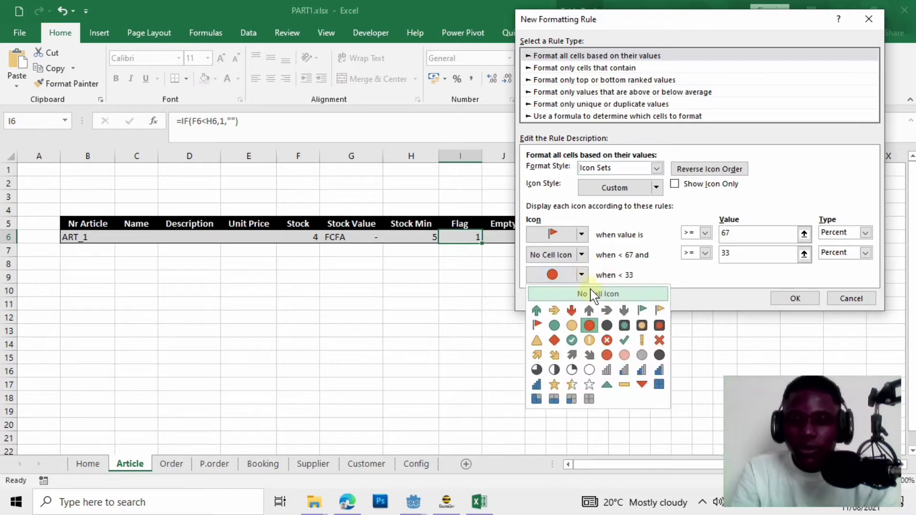
left_click(621, 294)
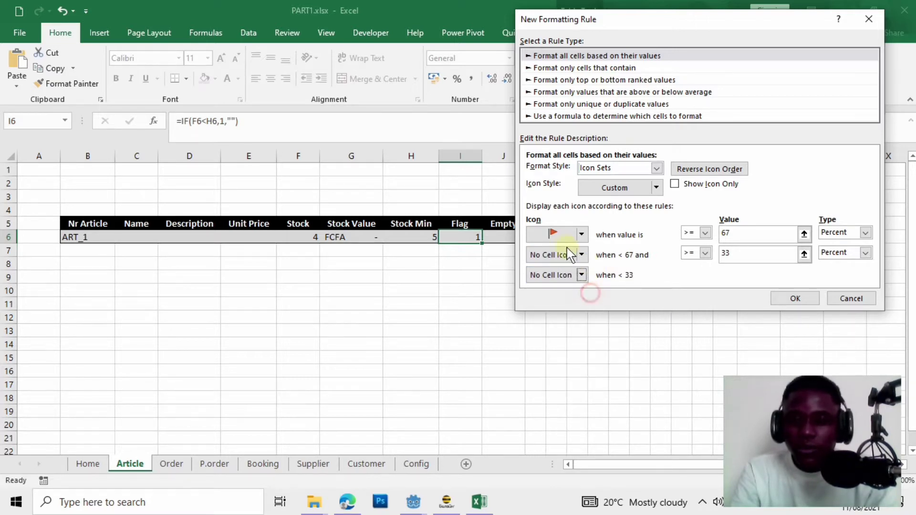
Set the icon thresholds to type Number with value 1 and apply the rule.
left_click(868, 233)
left_click(865, 237)
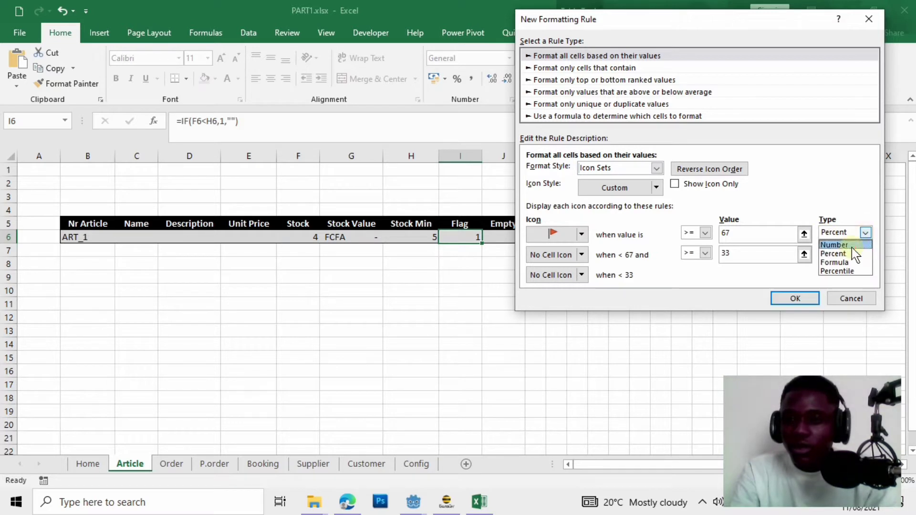
left_click(840, 245)
left_click(866, 253)
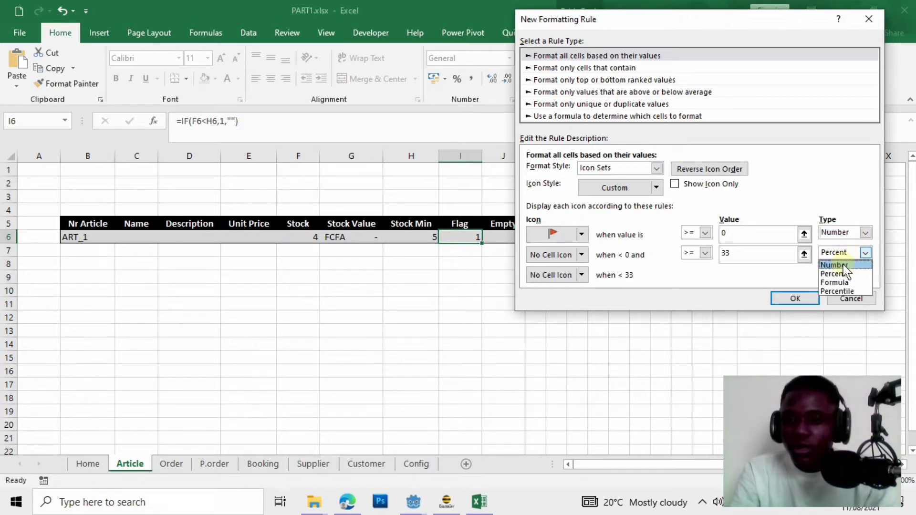
left_click(839, 262)
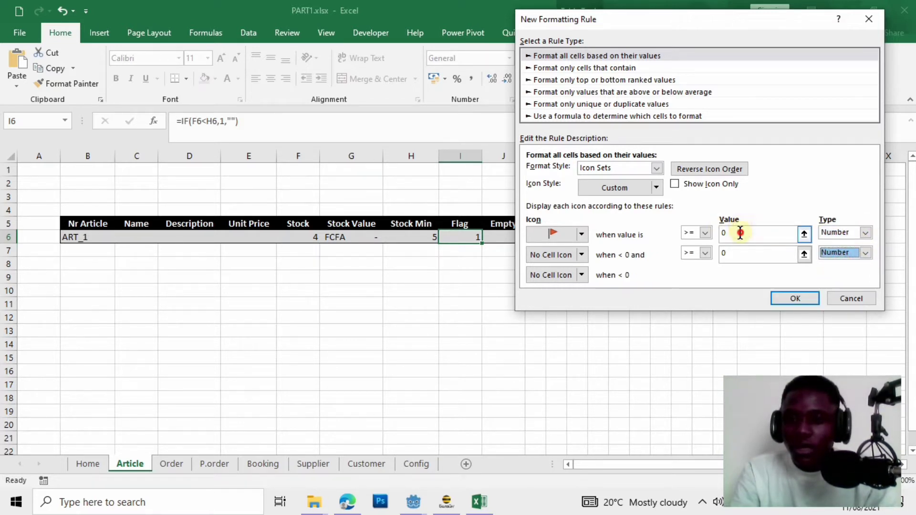
double_click(741, 232)
type("1")
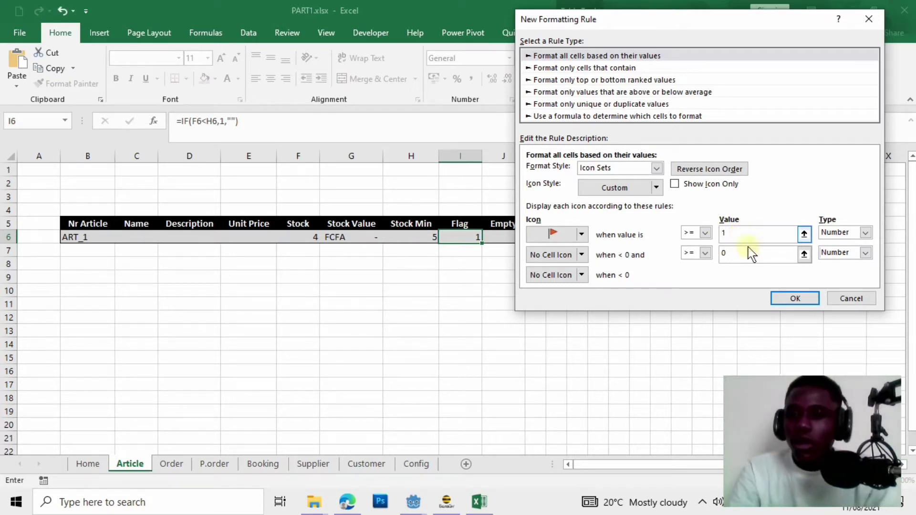
left_click(804, 301)
left_click(457, 283)
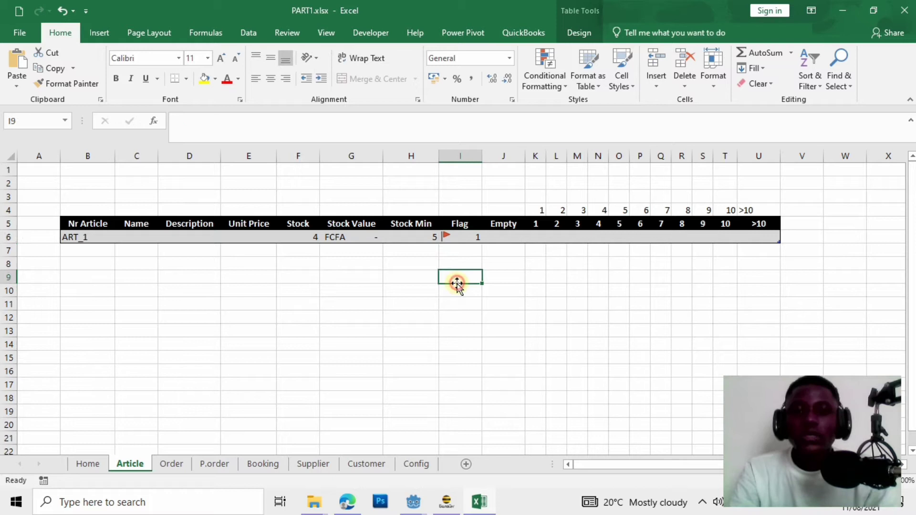
left_click(459, 235)
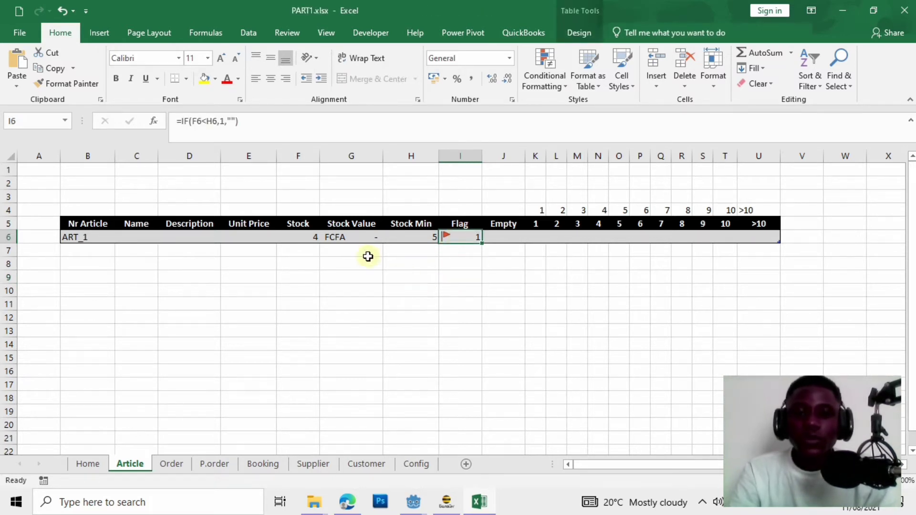
left_click(405, 237)
type("3")
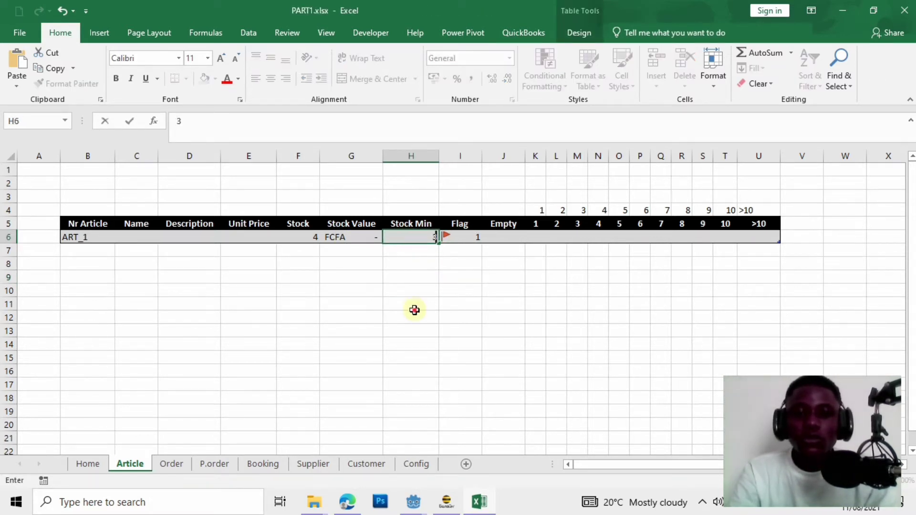
left_click(414, 308)
left_click(414, 240)
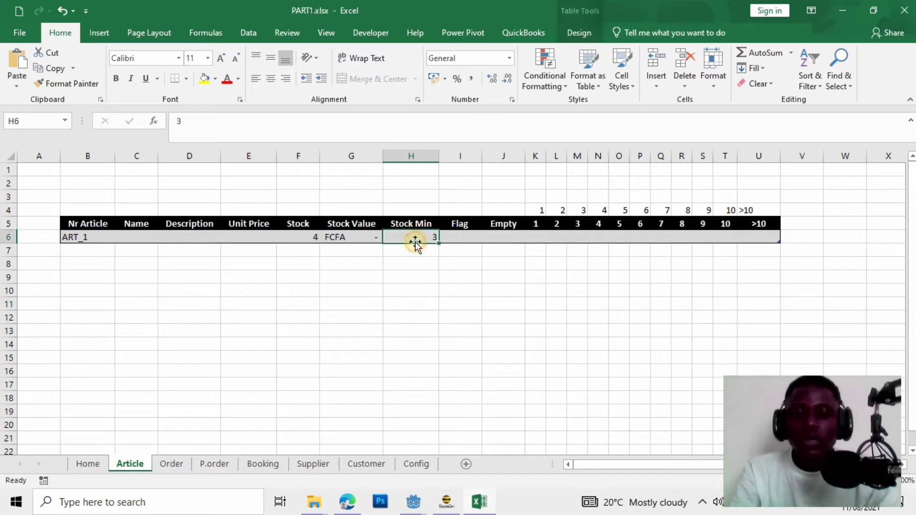
type("5")
left_click(423, 286)
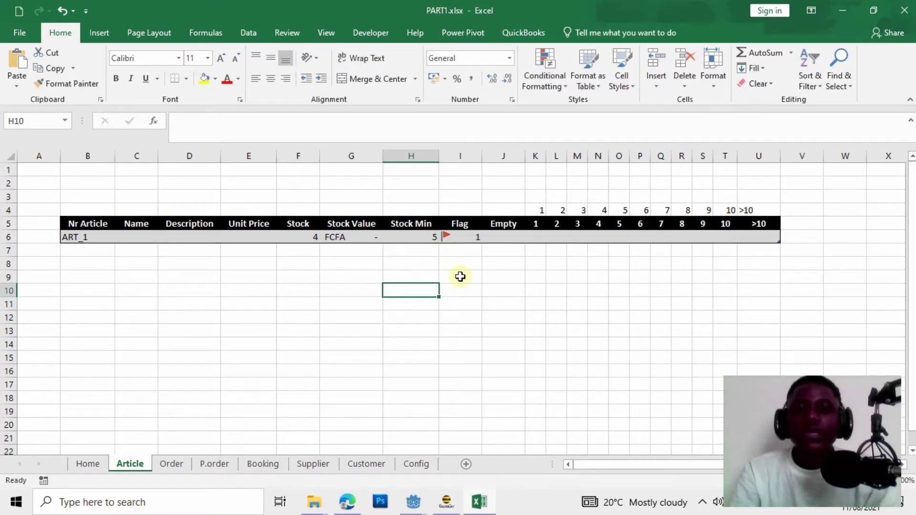
left_click(473, 236)
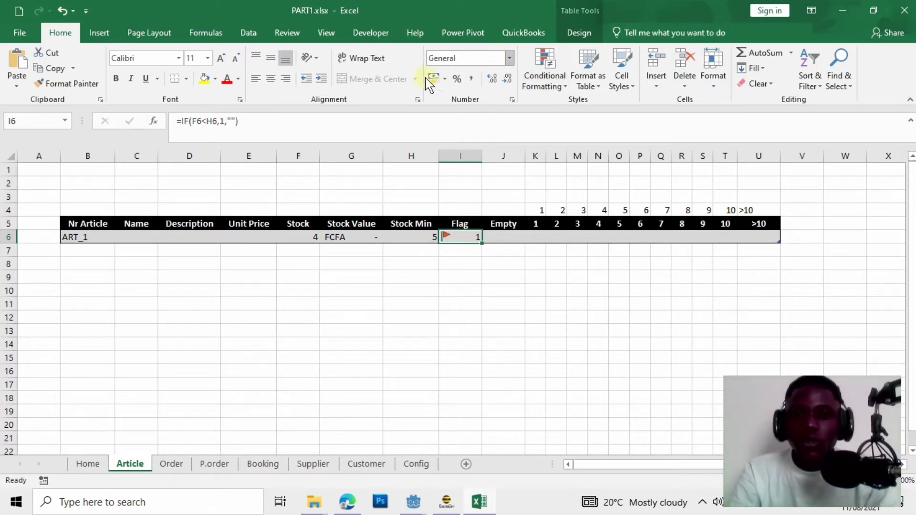
Give the Flag cell the custom number format "NEED" so it reads NEED instead of 1.
left_click(509, 58)
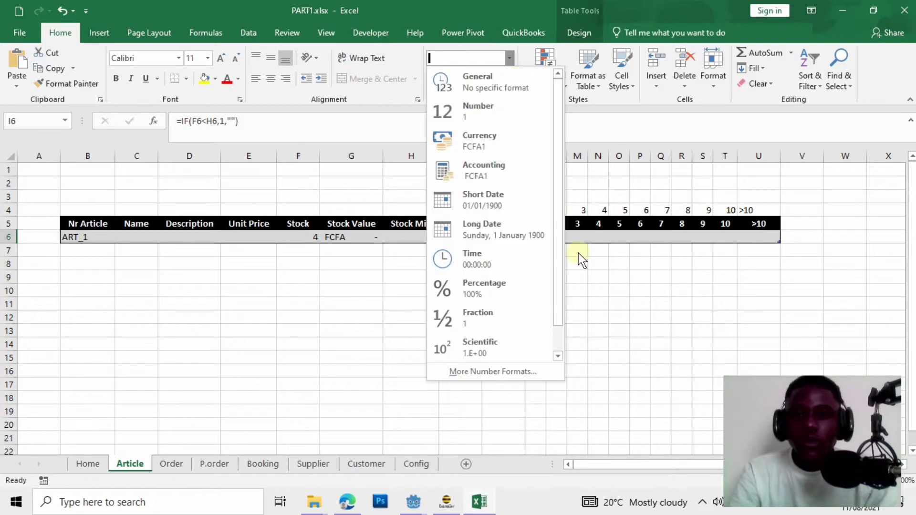
left_click(534, 374)
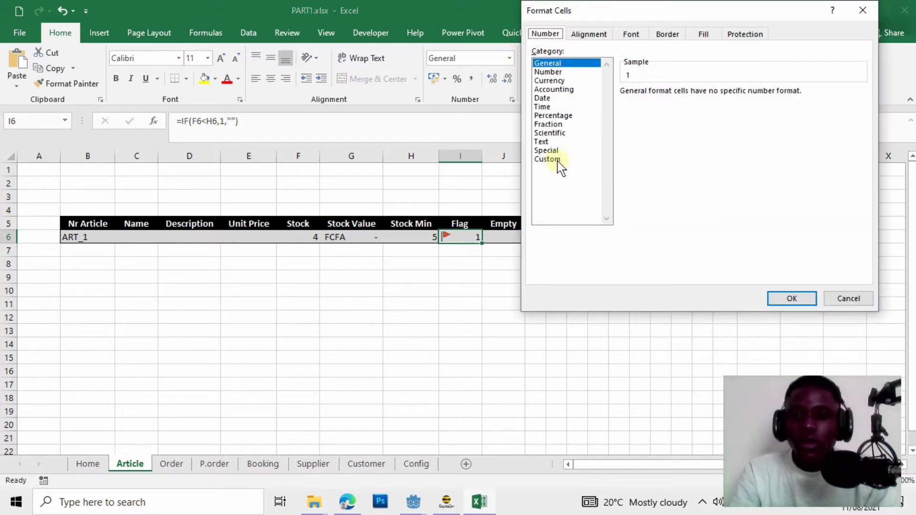
left_click(557, 160)
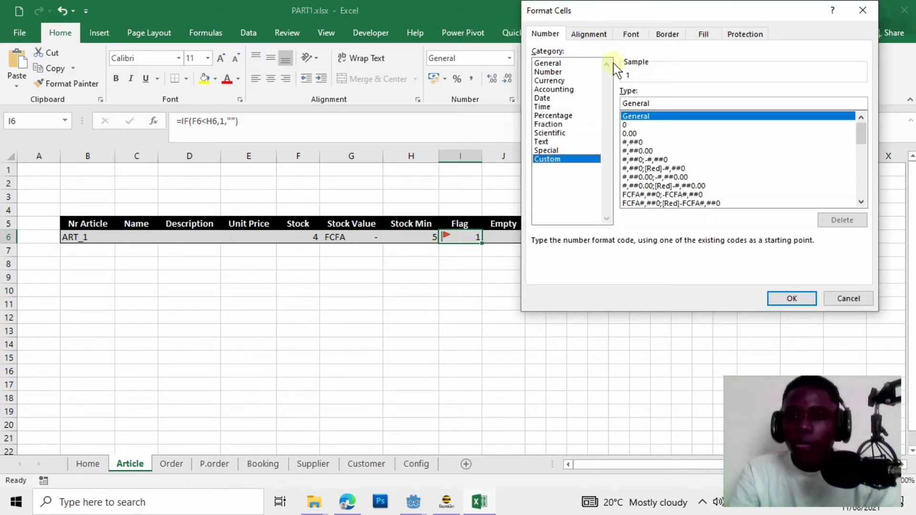
left_click_drag(658, 104, 611, 105)
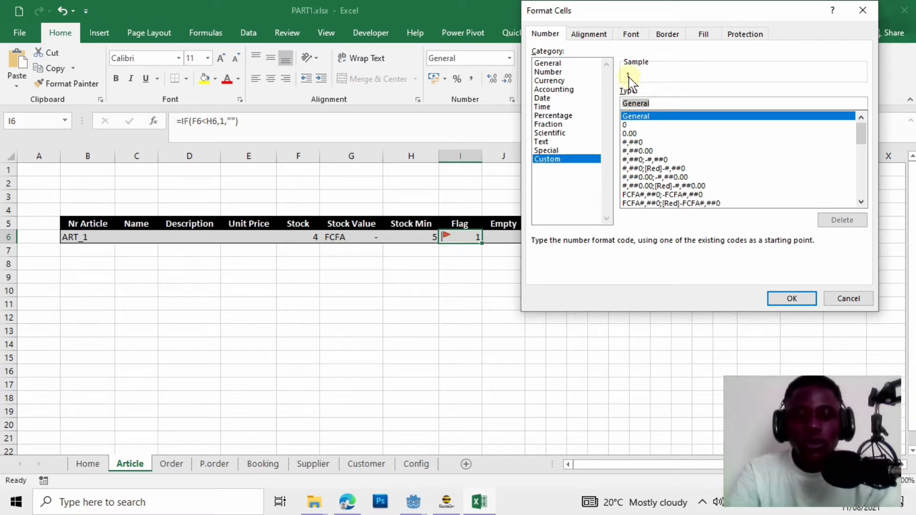
type("\"NEED")
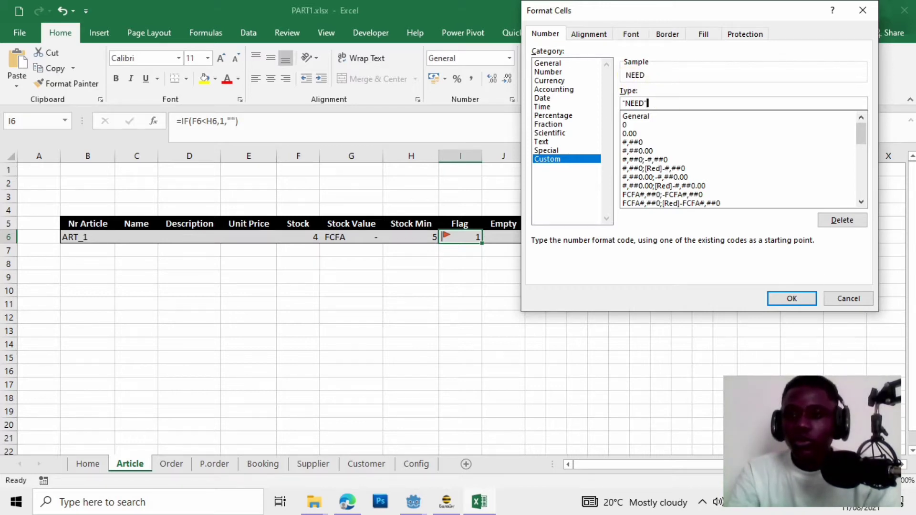
left_click(794, 299)
left_click(517, 316)
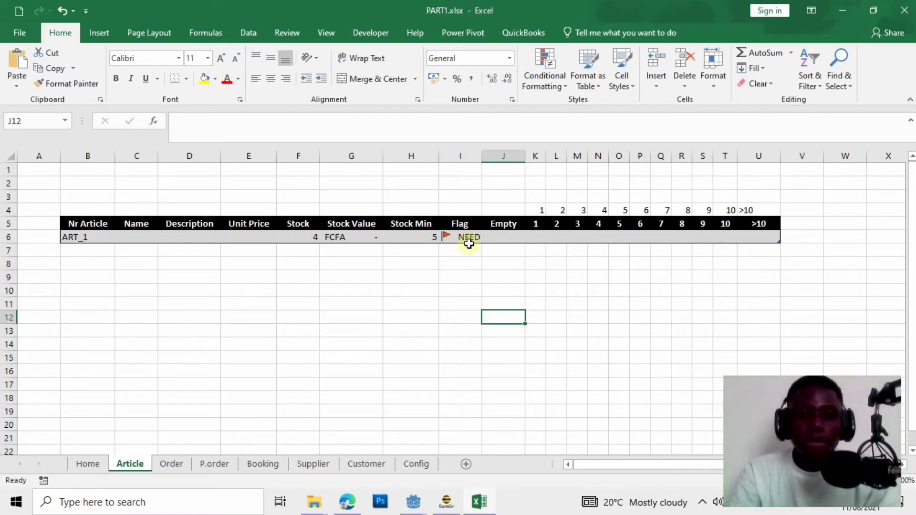
Make the whole Flag column I bold.
left_click(470, 156)
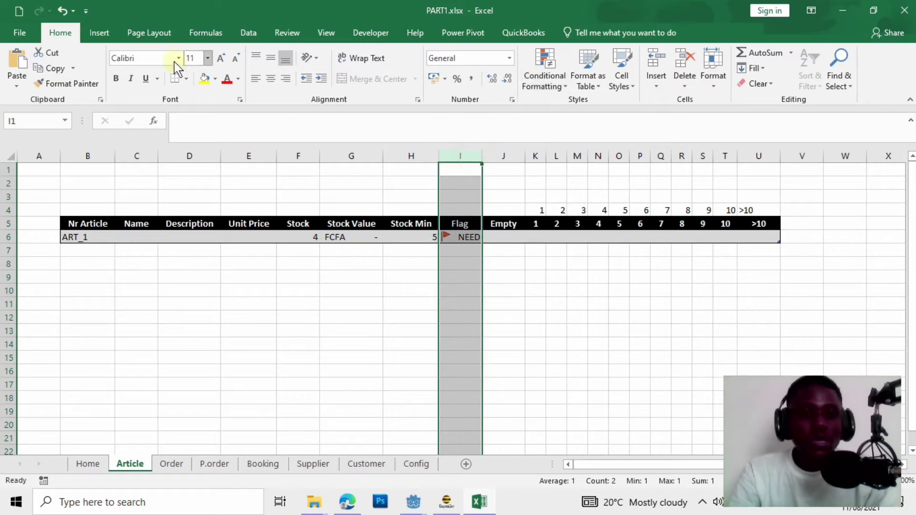
left_click(113, 80)
left_click(223, 275)
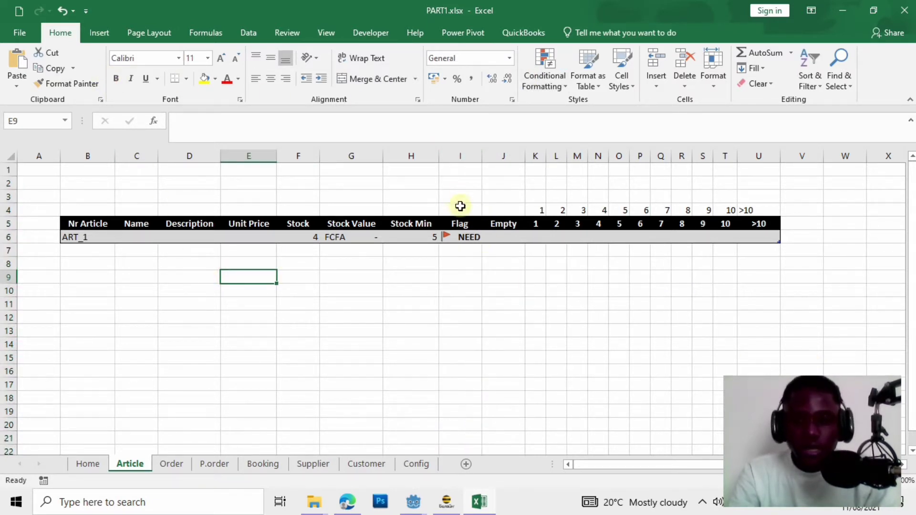
Test the flag by changing Stock Min in H6 to 3, then back to 5.
left_click(329, 326)
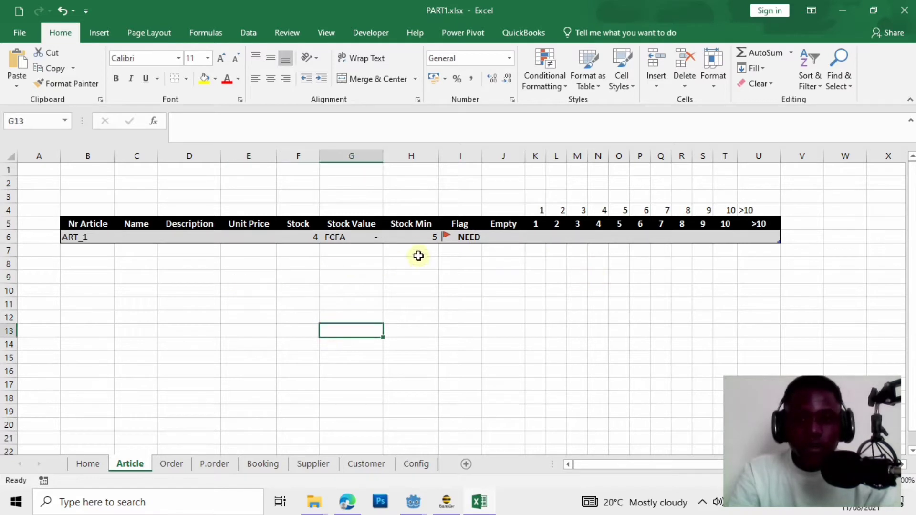
left_click(420, 239)
type("3")
left_click(404, 309)
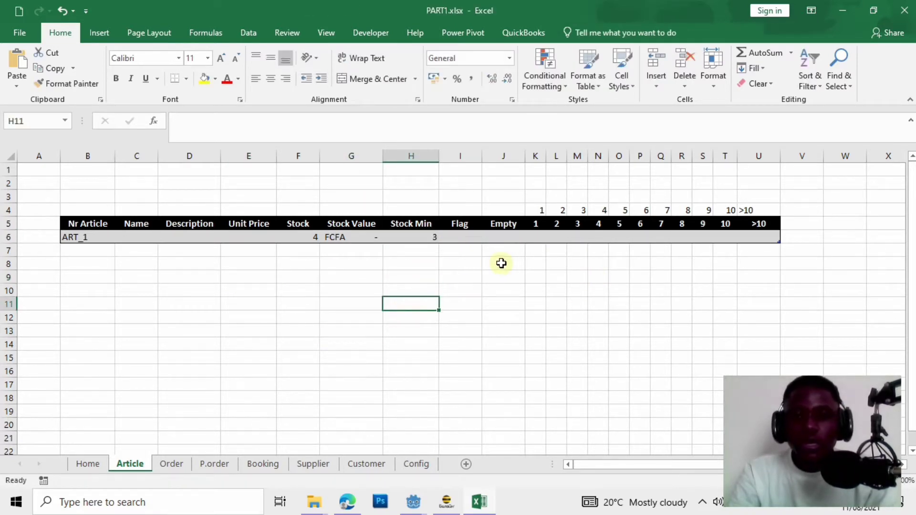
left_click(405, 235)
type("5")
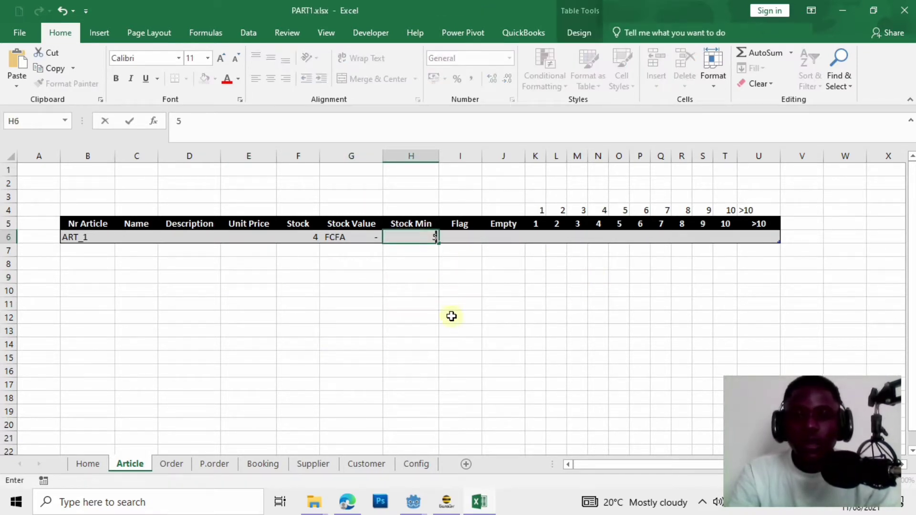
left_click(452, 317)
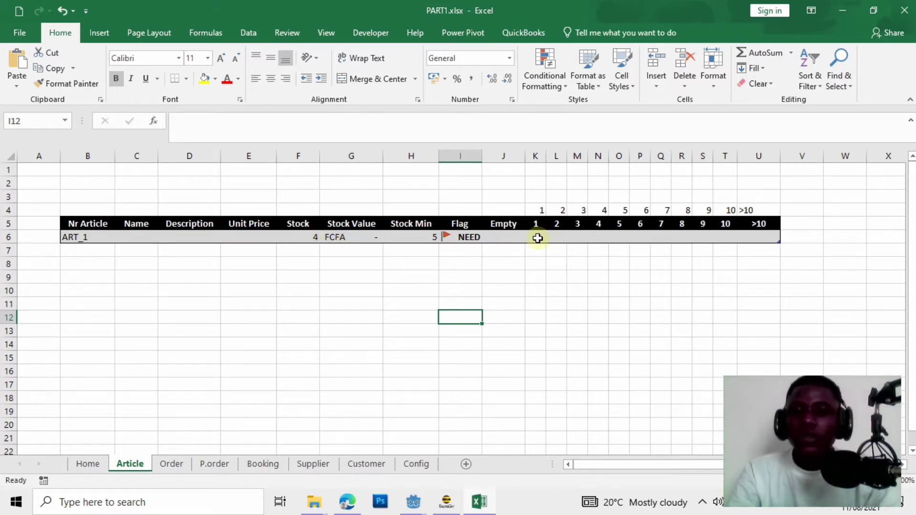
Change ART_1's Stock in F6 to 7.
left_click_drag(537, 234, 763, 213)
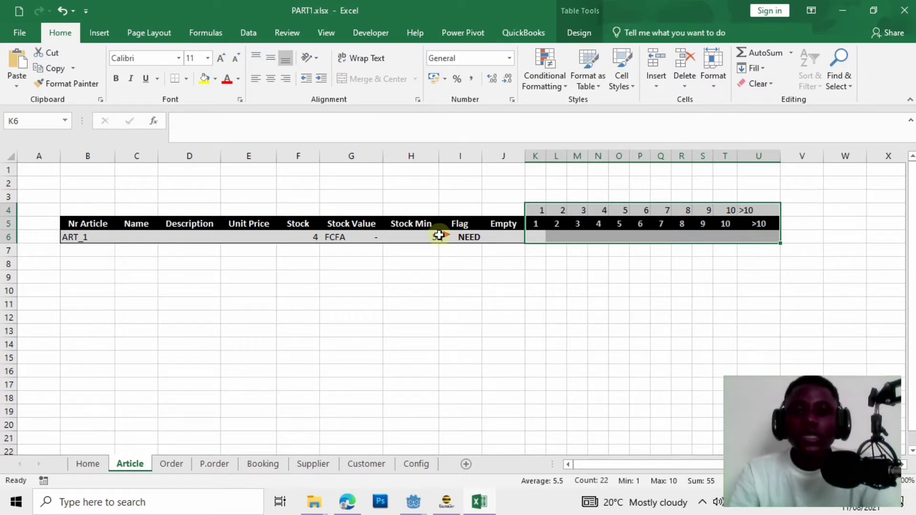
left_click(435, 289)
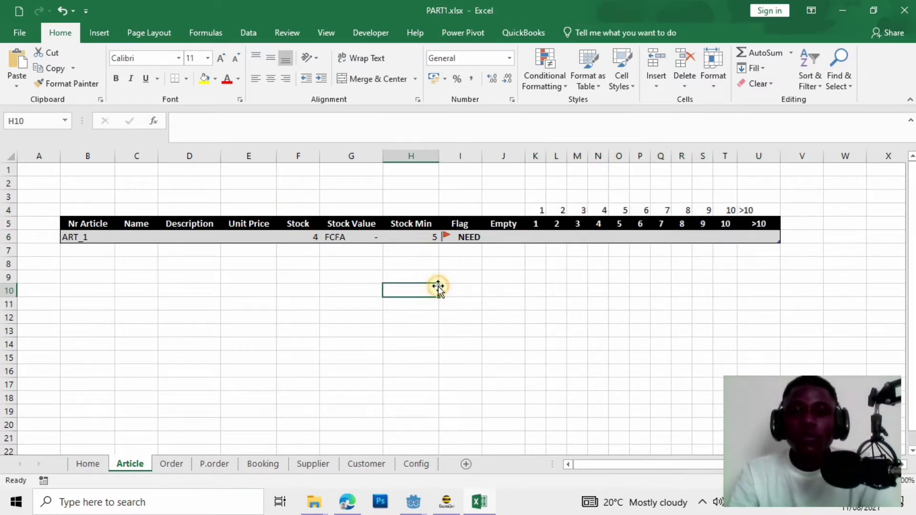
left_click(303, 235)
type("7")
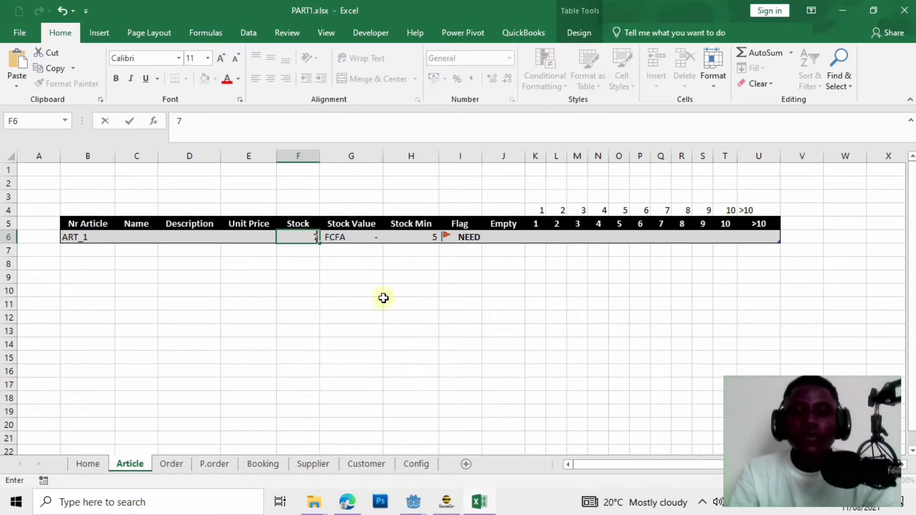
left_click(383, 299)
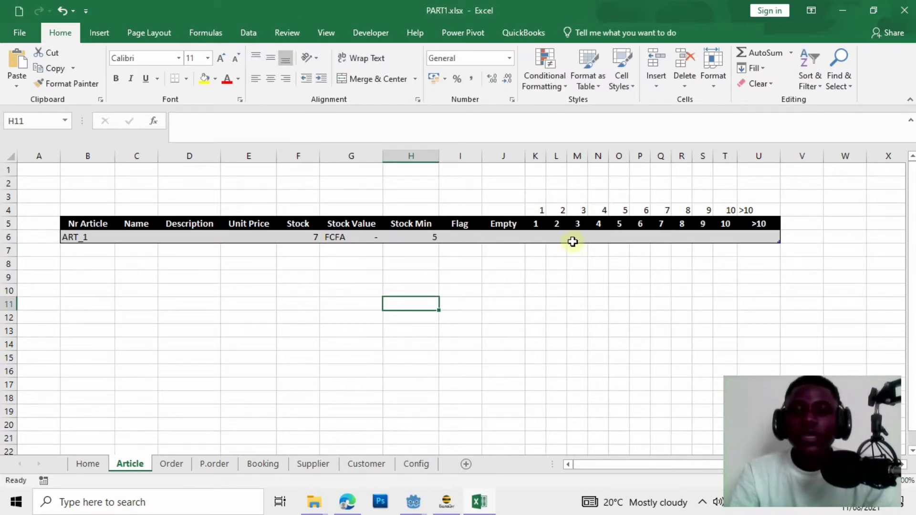
Select K6:T6 and start a new conditional formatting rule that uses a formula.
left_click_drag(534, 239, 669, 235)
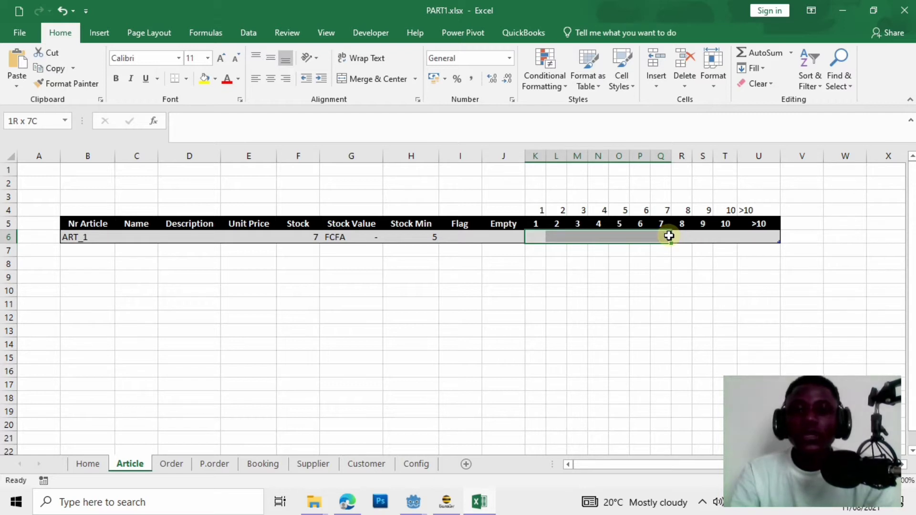
left_click_drag(669, 236, 670, 236)
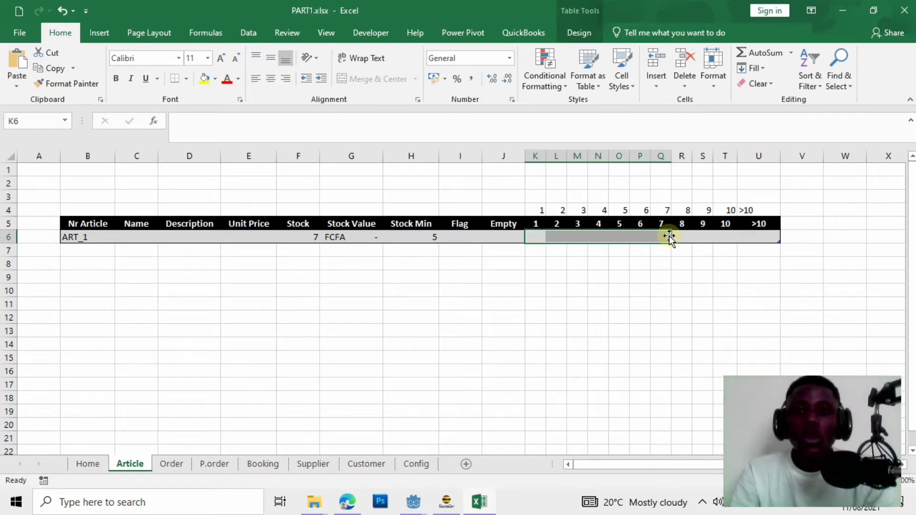
left_click(554, 331)
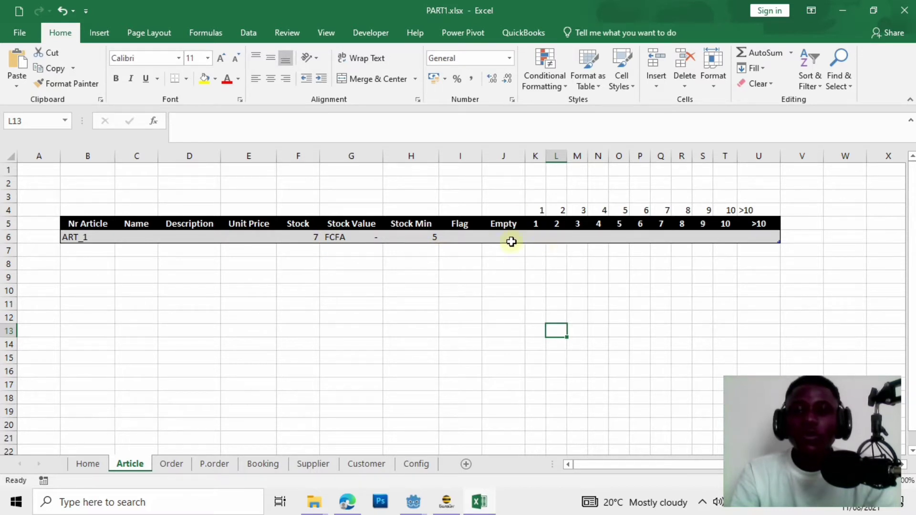
left_click_drag(537, 241, 730, 233)
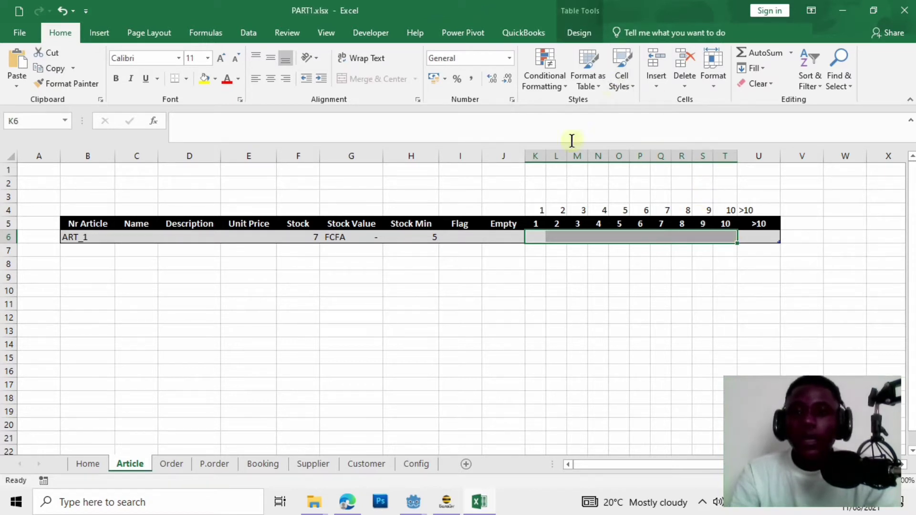
left_click(557, 85)
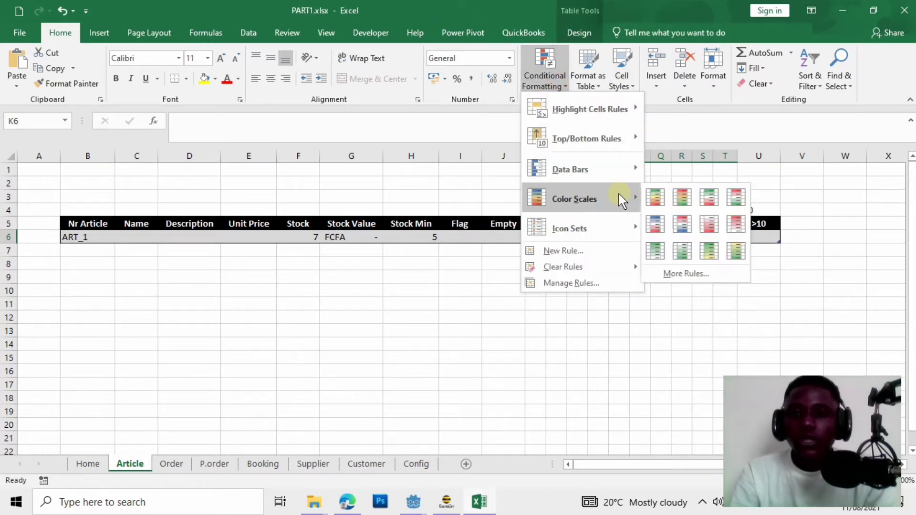
left_click(605, 253)
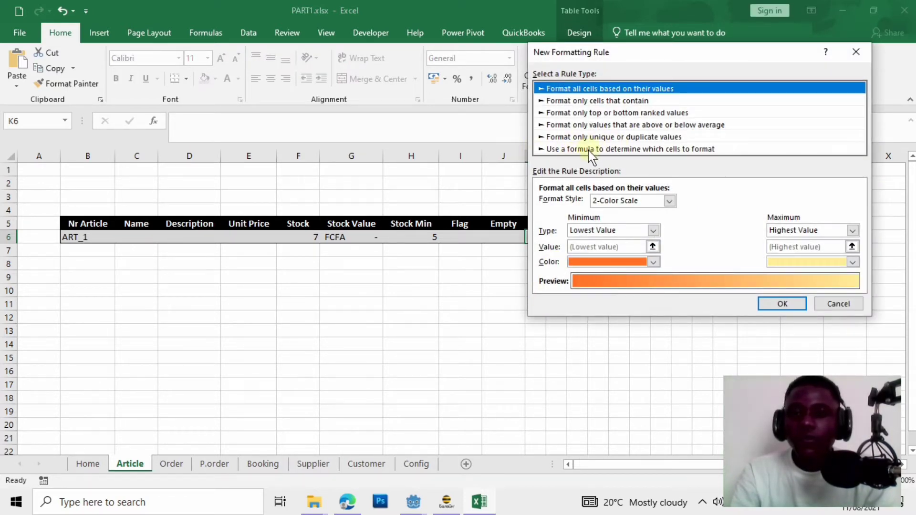
left_click(591, 151)
left_click_drag(583, 54, 601, 48)
Type =AND($B6<>"",$F6>=$H6,$F6>=K$4) as the condition for the K6:T6 level cells.
left_click(604, 200)
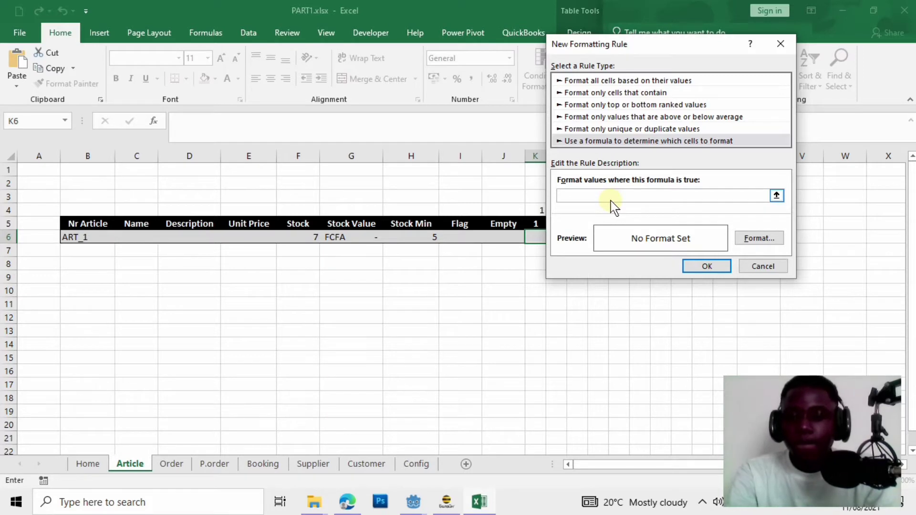
type("=AND($B6<>\"\",$F6")
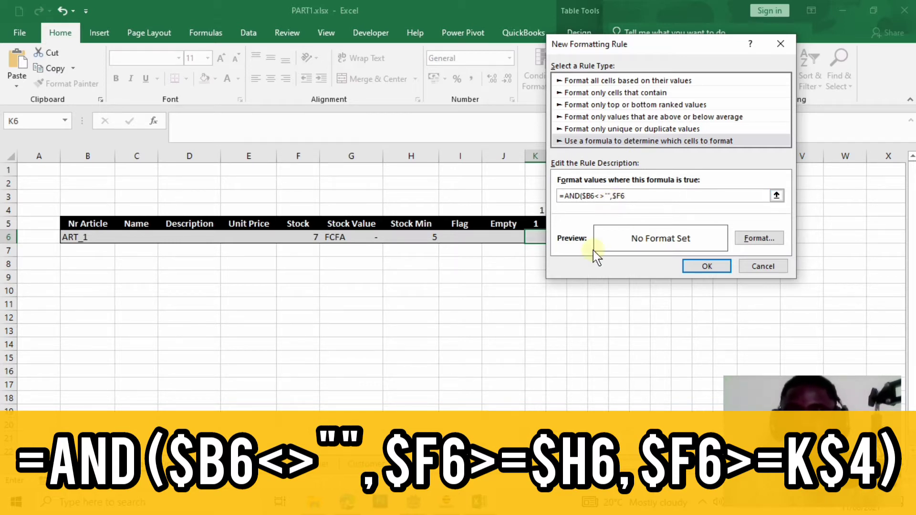
type(">=$")
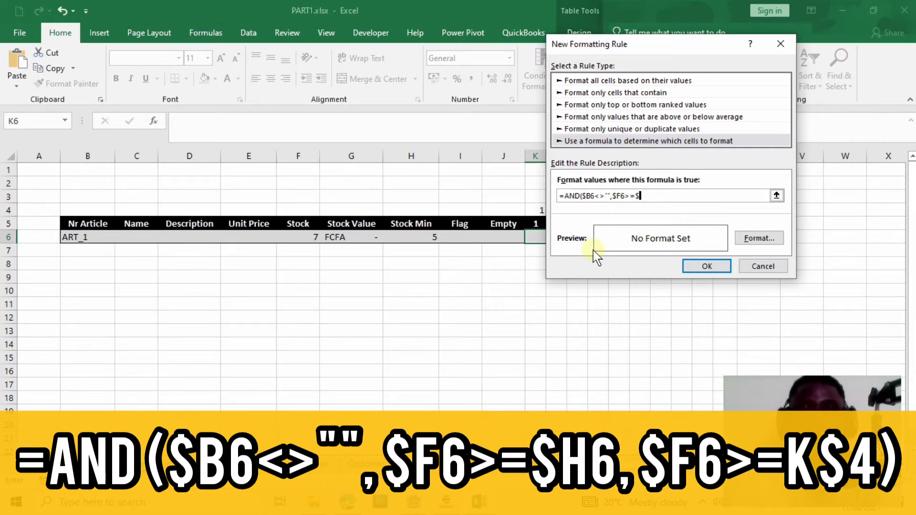
type("H6")
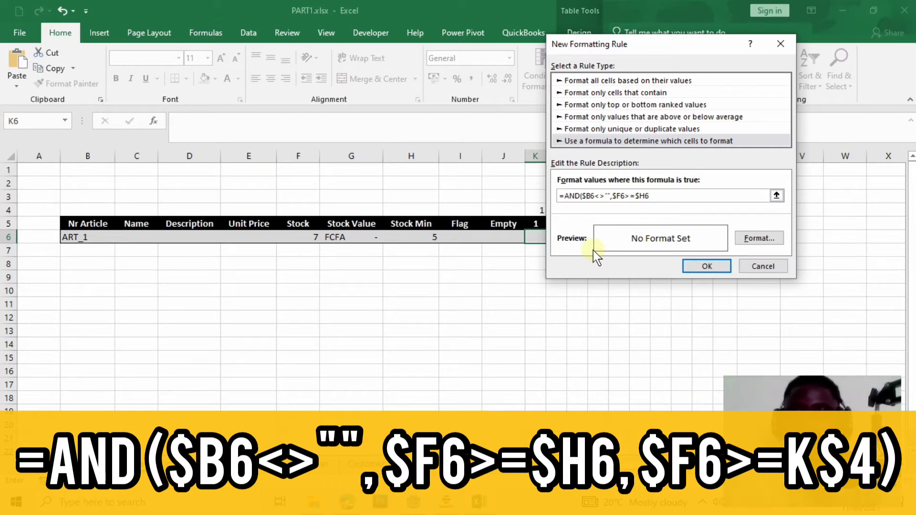
type(",$F6")
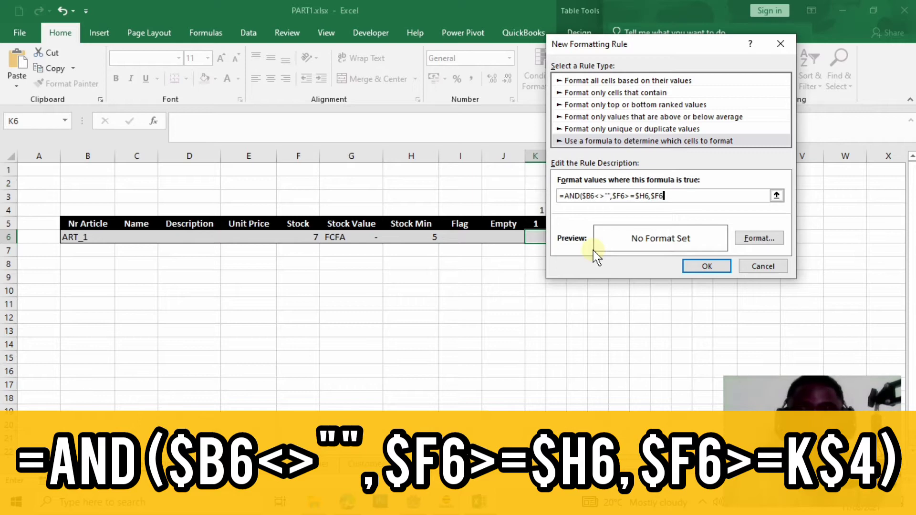
left_click_drag(666, 48, 258, 160)
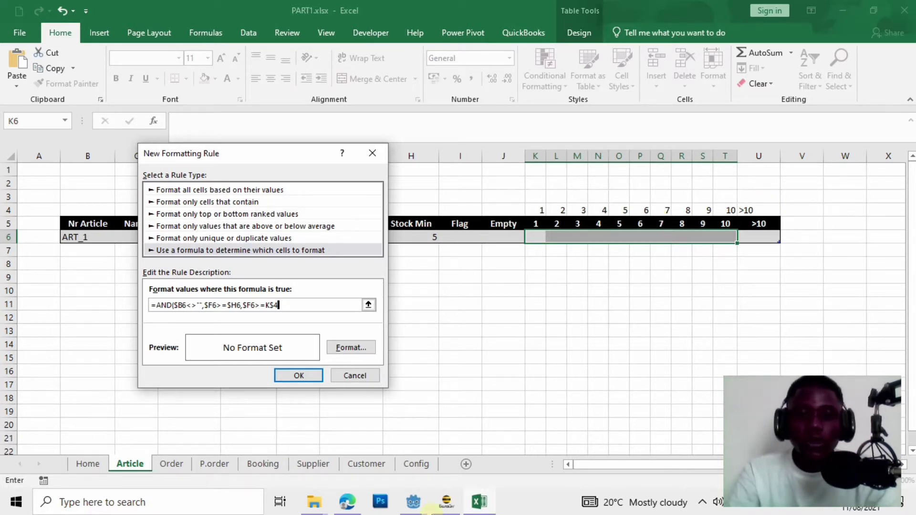
type(")")
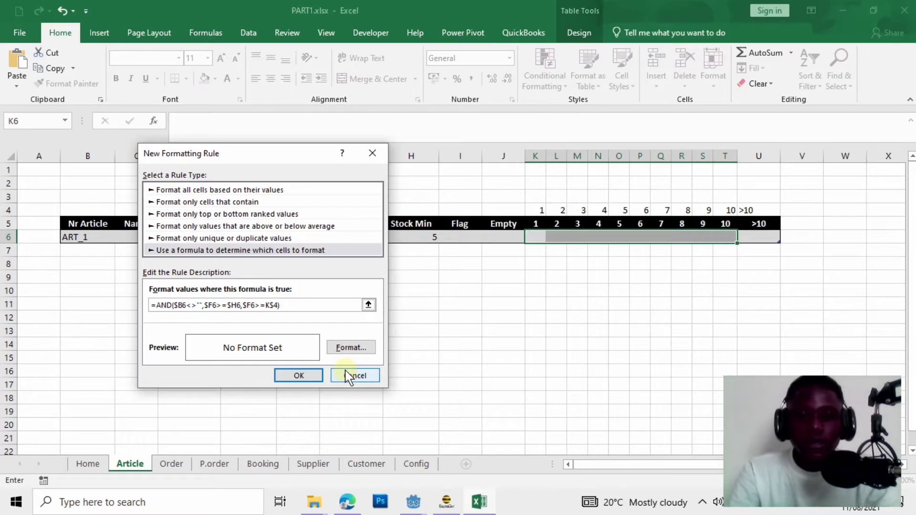
Set the rule's format to a blue fill and apply it, shading ART_1's level cells 1 to 7 blue.
left_click(362, 344)
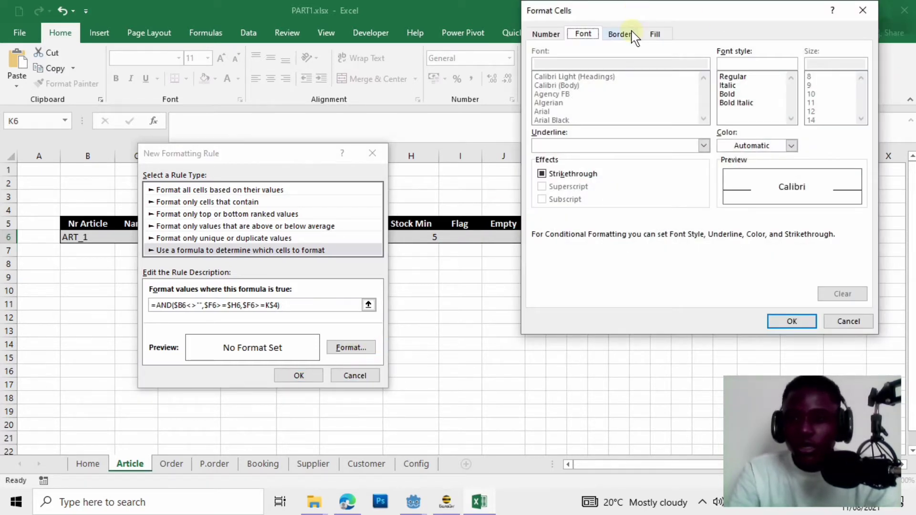
left_click(625, 34)
left_click(655, 34)
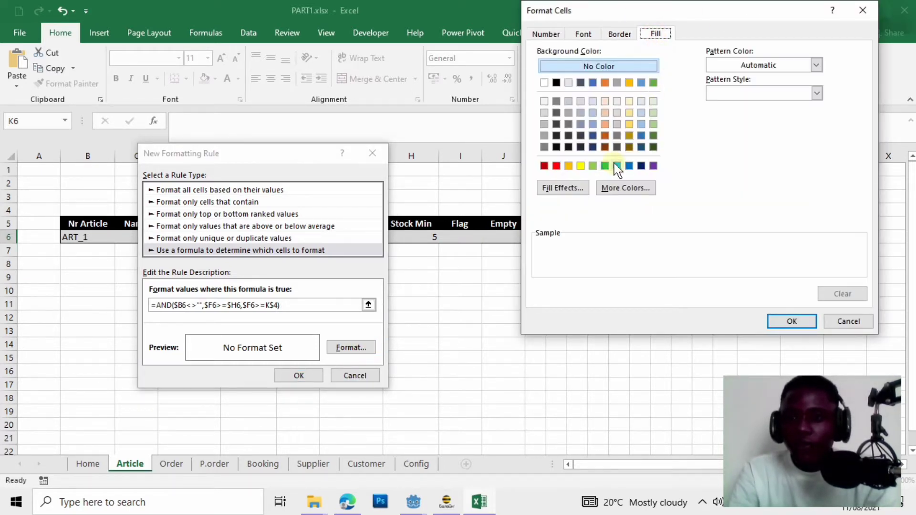
left_click(630, 167)
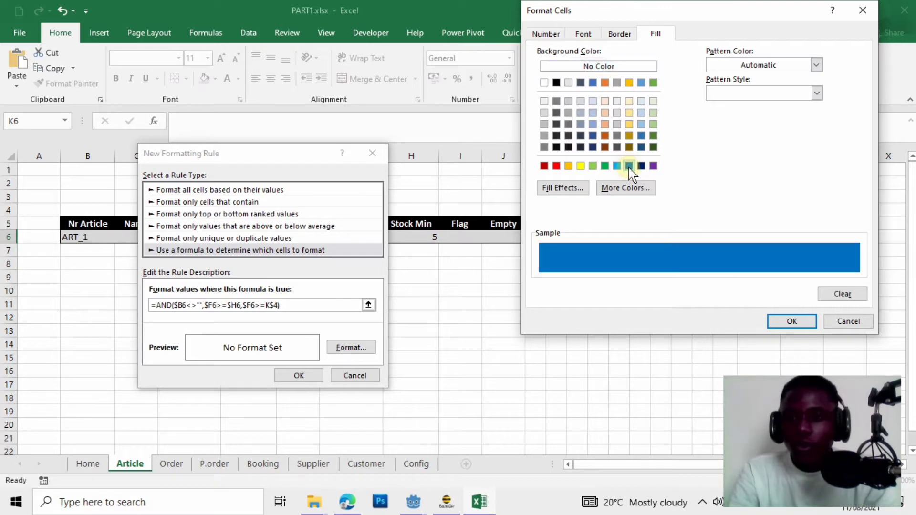
left_click(799, 328)
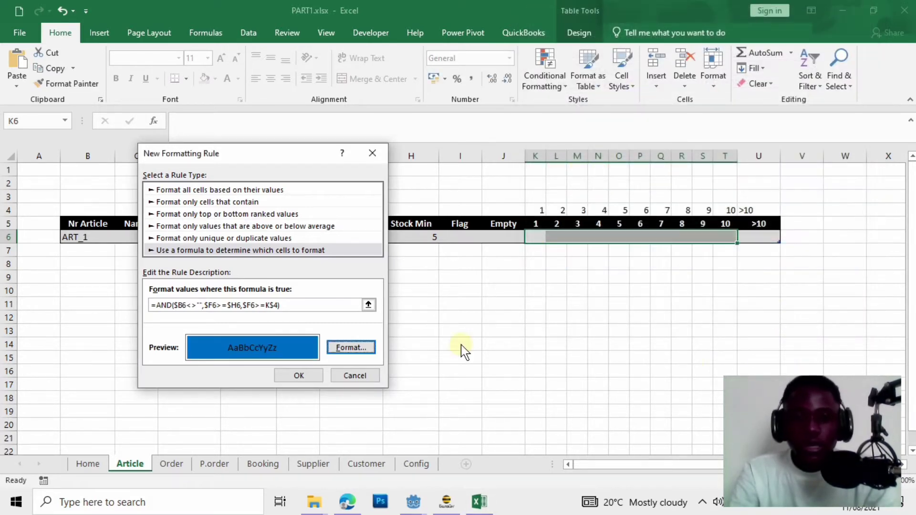
left_click(313, 377)
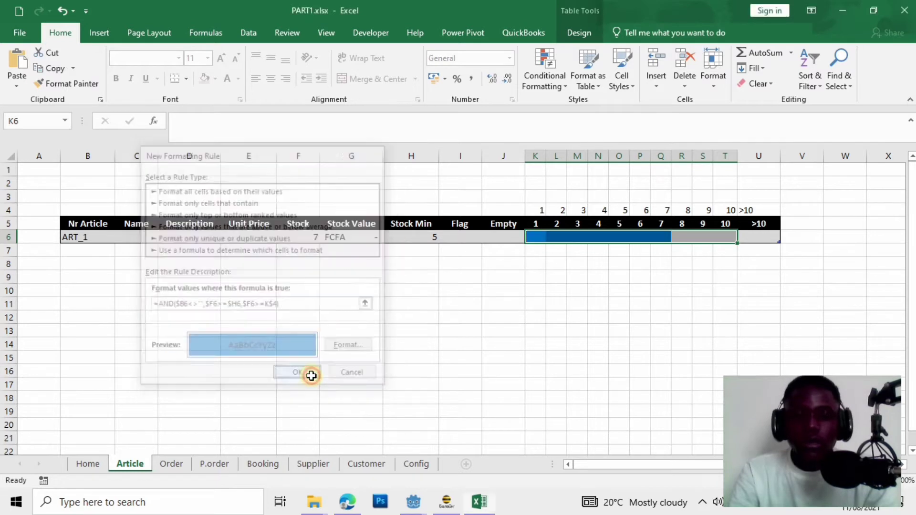
left_click(574, 331)
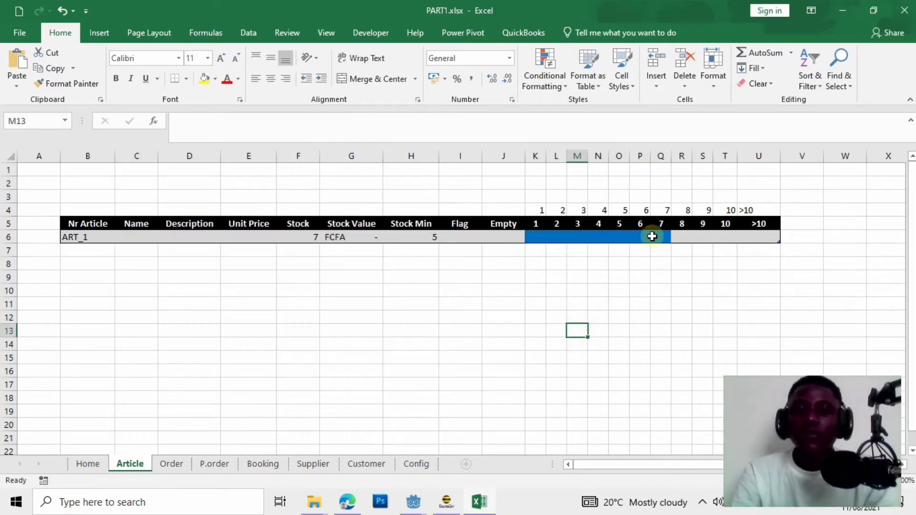
Test the bar by entering Stock values 6 and then 10 in F6.
left_click(315, 240)
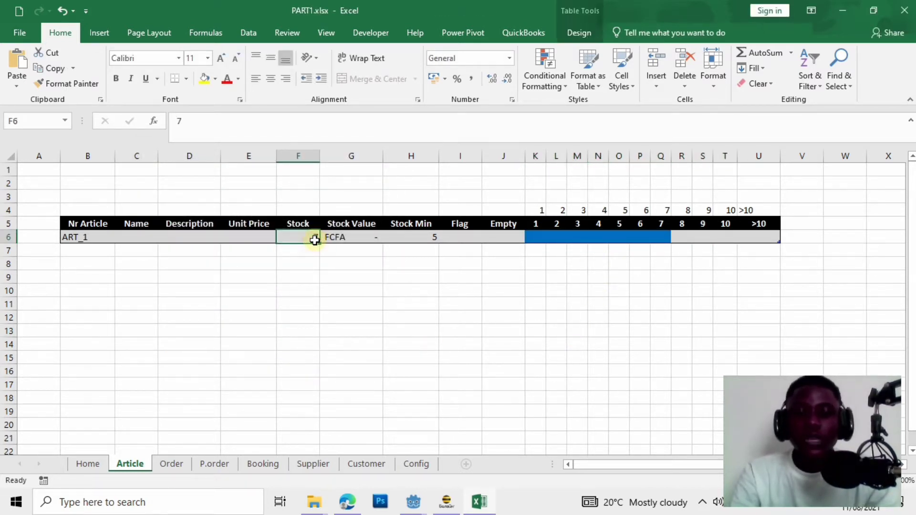
type("6")
left_click(293, 303)
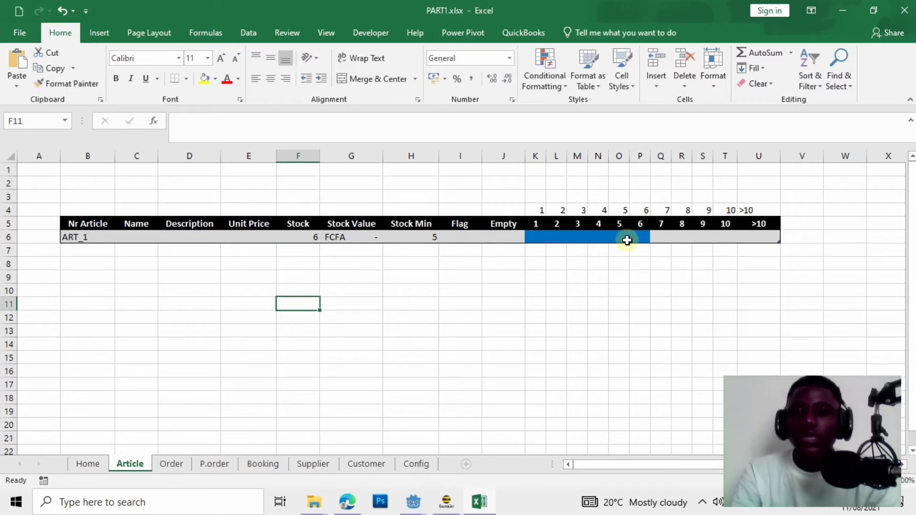
left_click(304, 236)
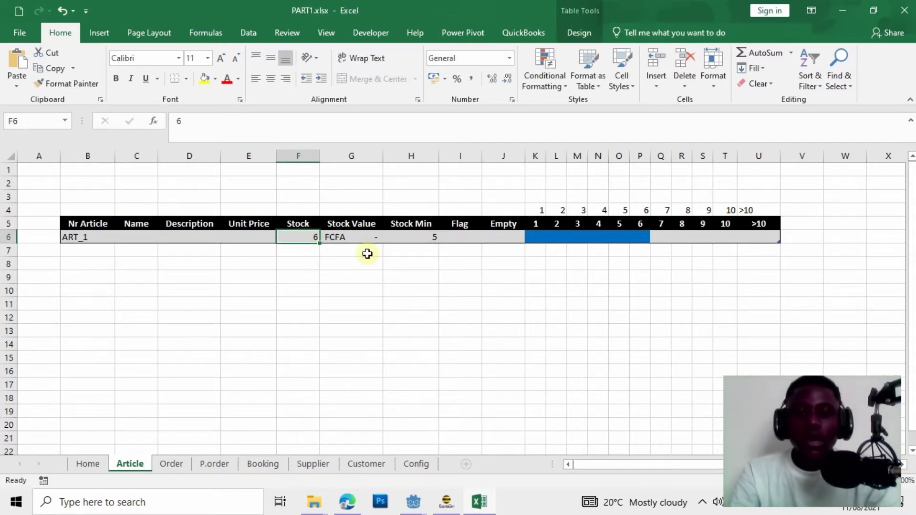
type("10")
left_click(387, 294)
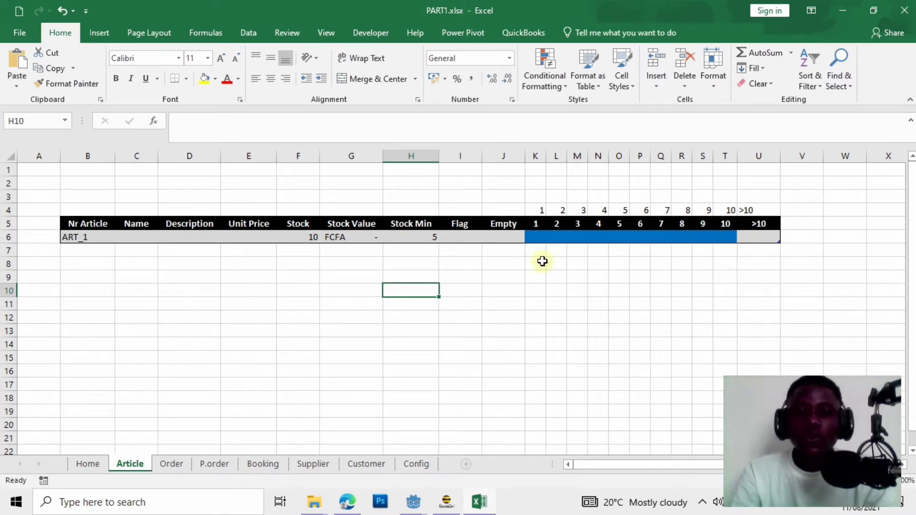
Set ART_1's Stock Min in H6 to 8 and its Stock back to 6.
left_click(311, 235)
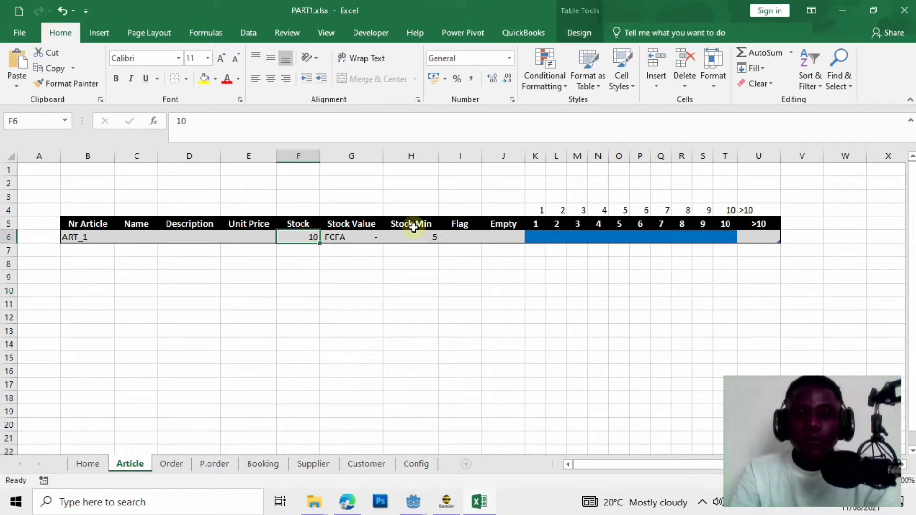
left_click(439, 234)
left_click_drag(439, 232, 420, 238)
left_click(422, 239)
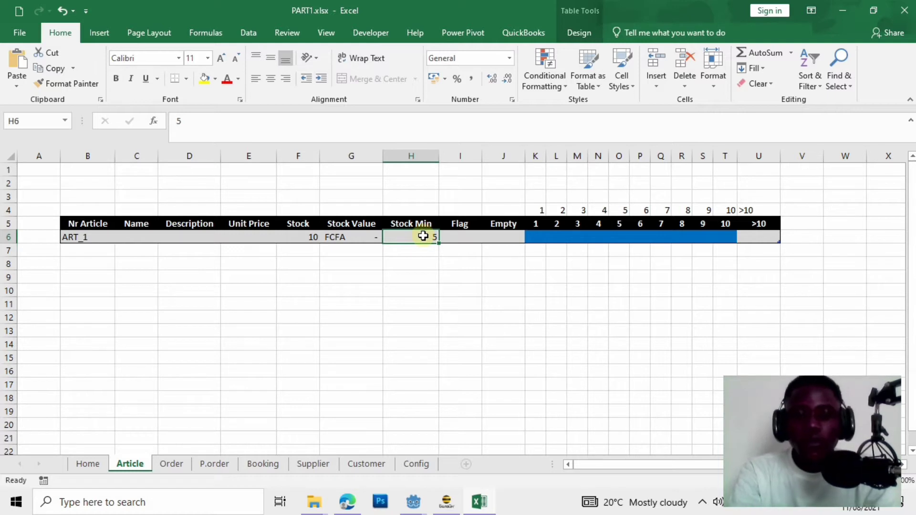
type("8")
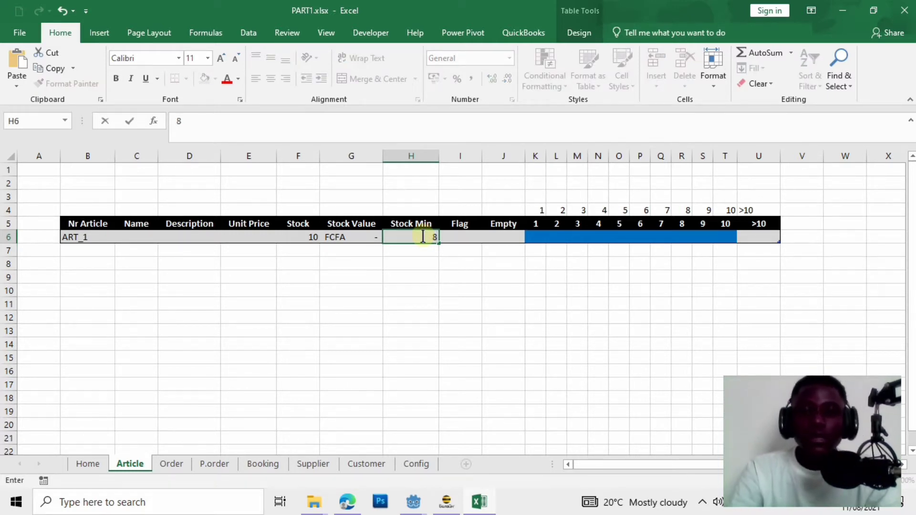
left_click(375, 273)
left_click(308, 236)
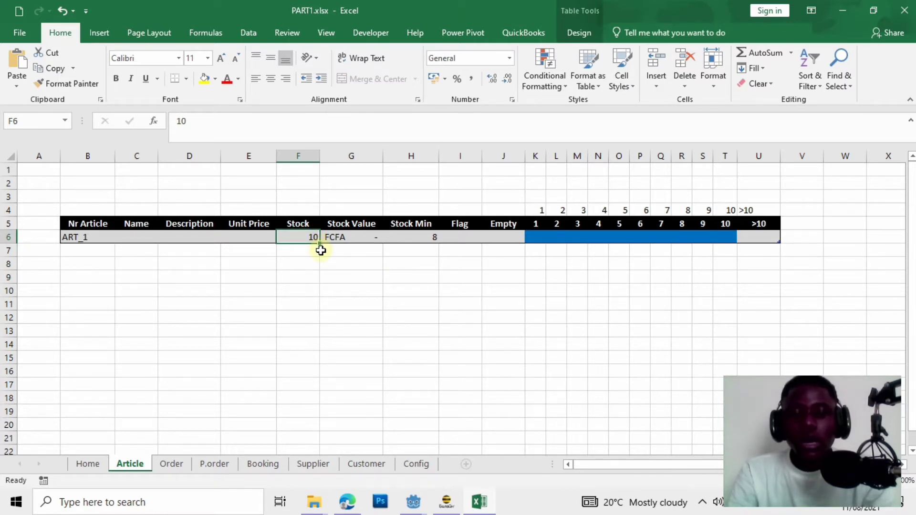
type("6")
left_click(353, 292)
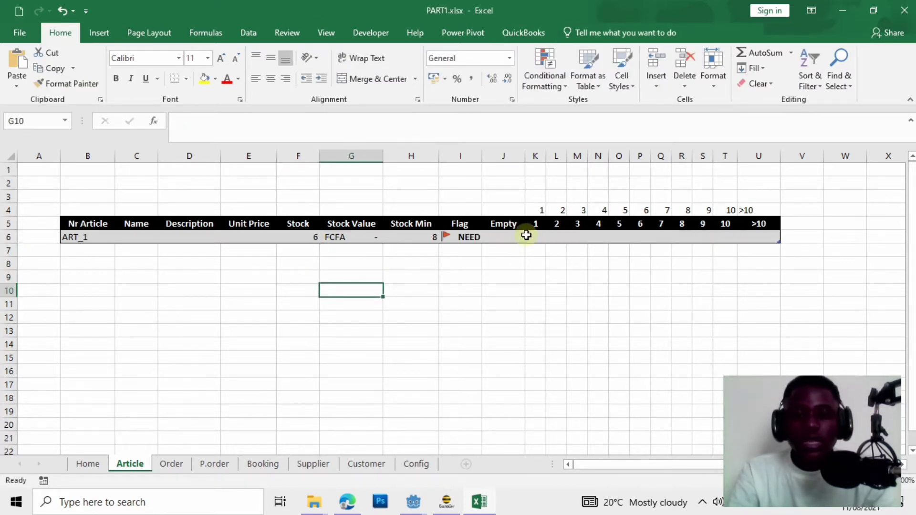
left_click_drag(538, 236, 623, 235)
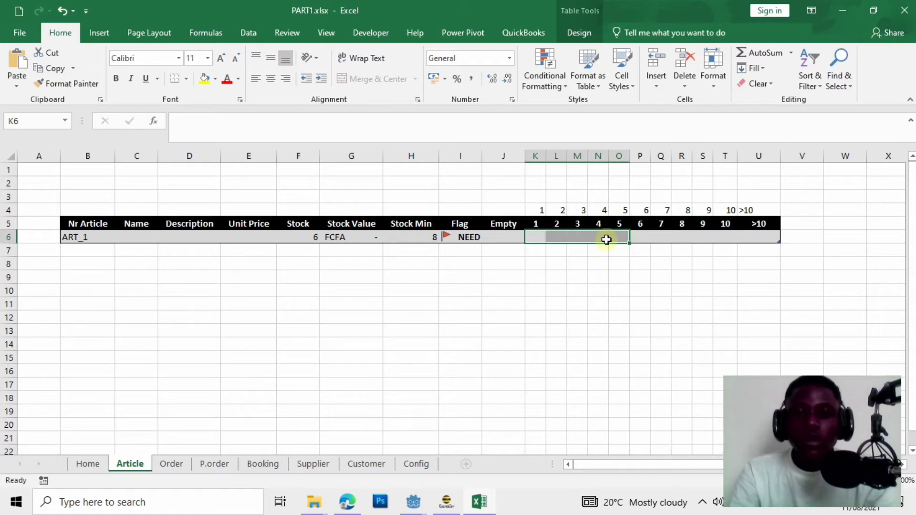
Select bar cells K6:T6 and begin a new formula rule =AND($B6<>"",$F6<$H6,$F6>=K$4).
left_click(541, 260)
left_click_drag(537, 236, 724, 238)
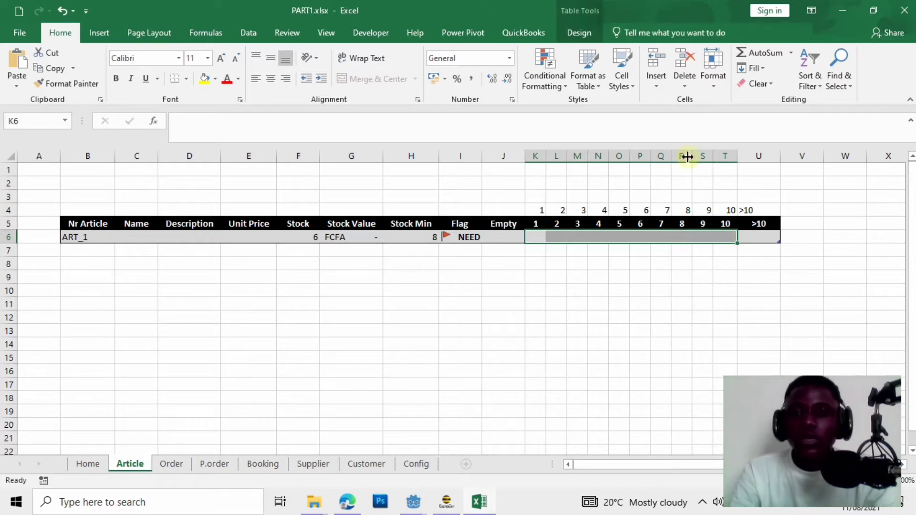
left_click(544, 81)
left_click(570, 251)
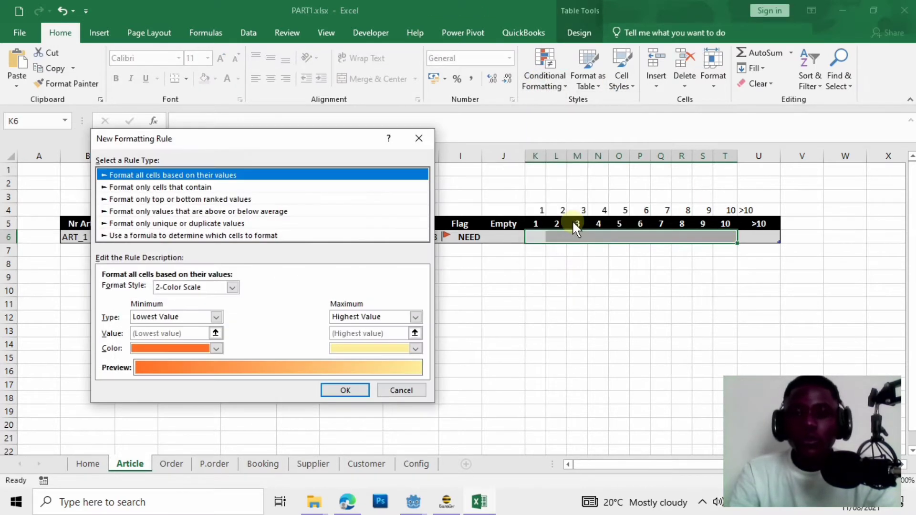
left_click_drag(157, 139, 544, 230)
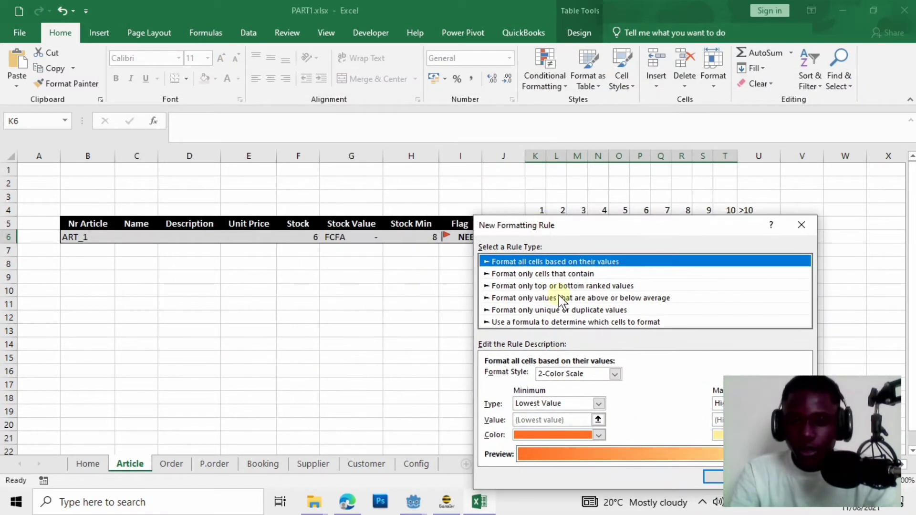
left_click(532, 323)
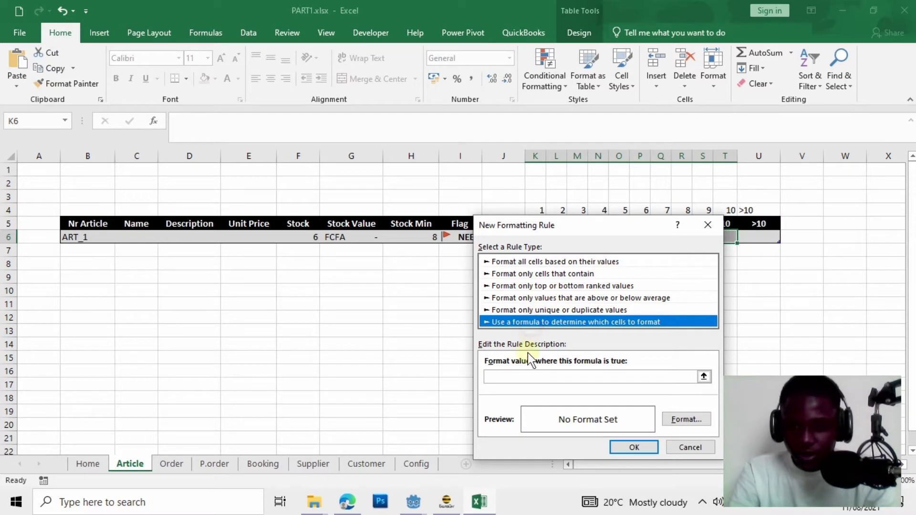
left_click(525, 378)
type("=AND(")
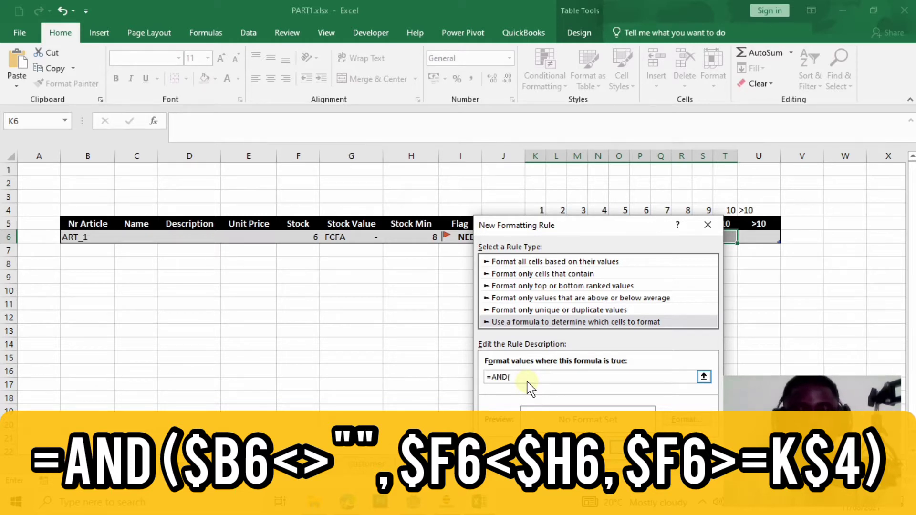
type("$")
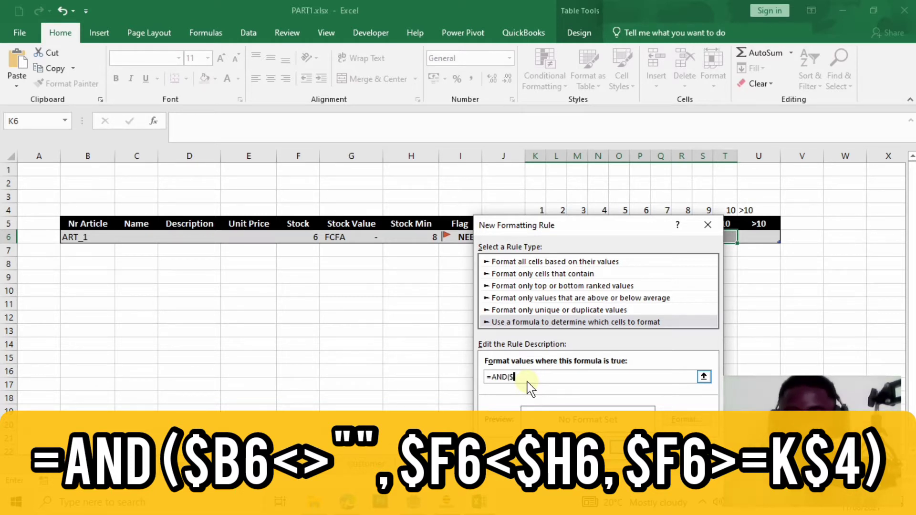
type("B6<>\"\",$F6<$H6,$F6")
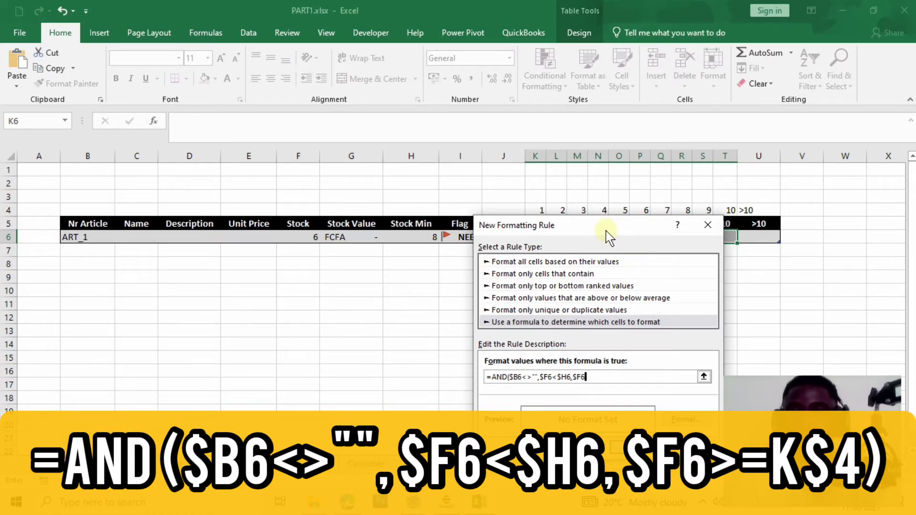
left_click_drag(606, 230, 204, 166)
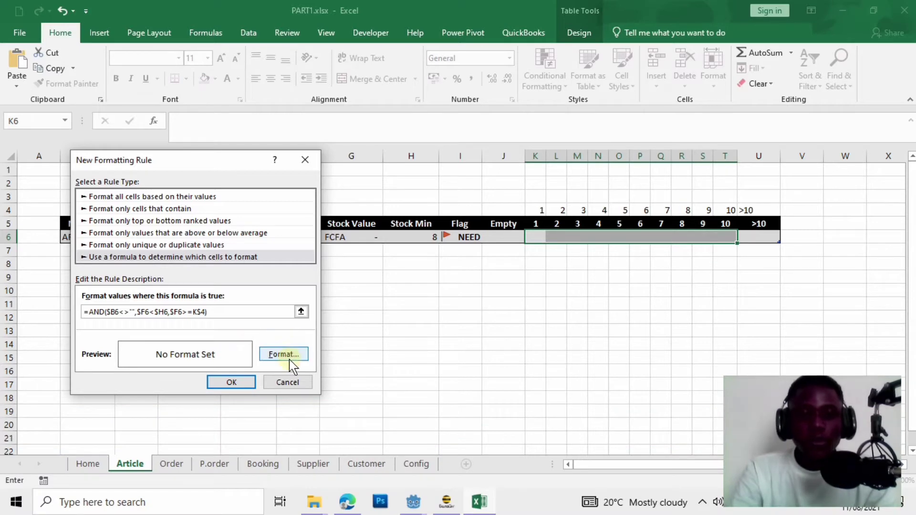
Give the rule a Red fill and apply it, shading level cells 1–6 red for stock 6.
left_click(291, 355)
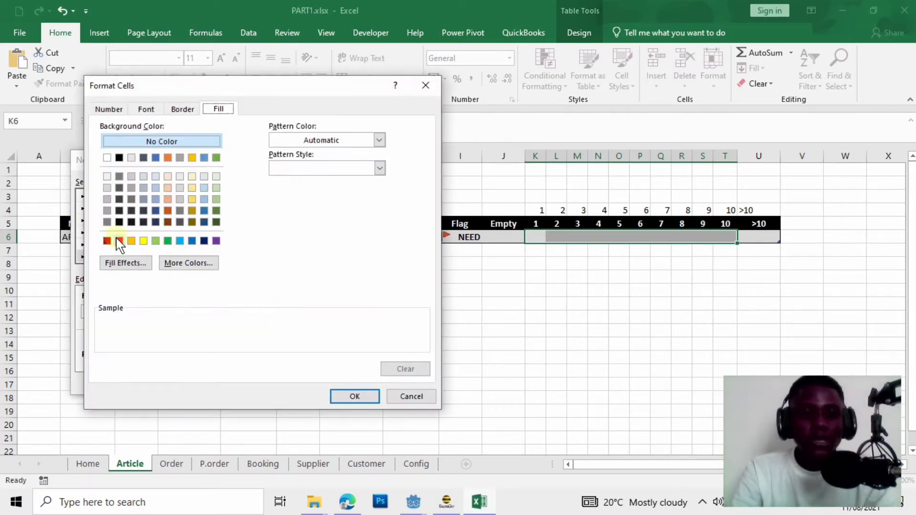
left_click(119, 240)
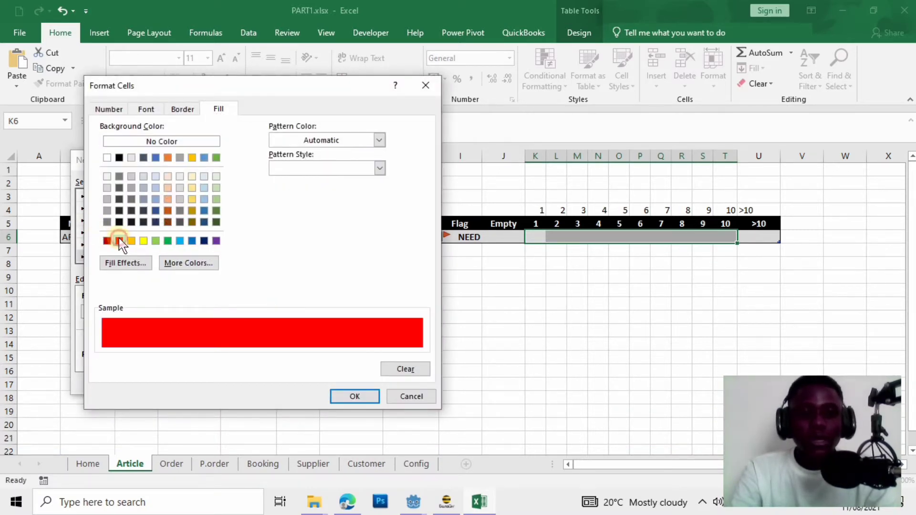
left_click(366, 402)
left_click(247, 385)
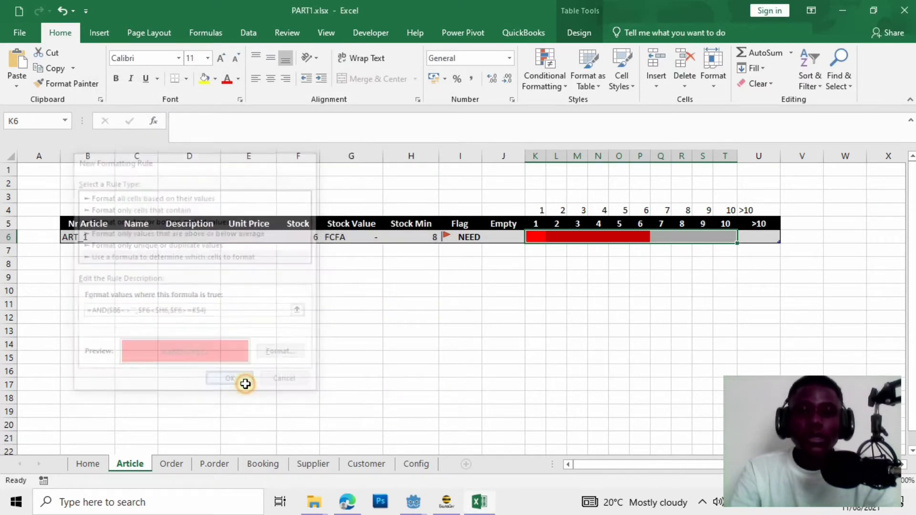
left_click(446, 333)
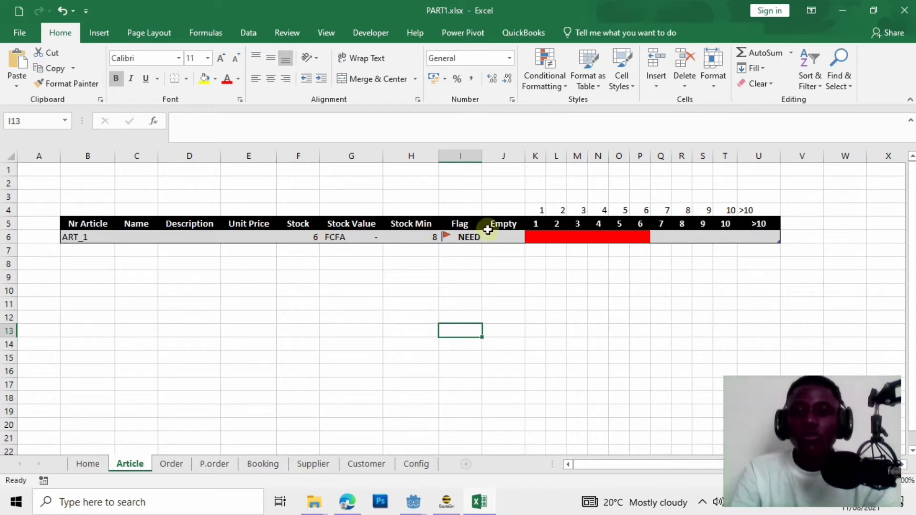
Test Stock values 4 and then 10 in F6 against the Stock Min of 8.
left_click(323, 239)
left_click(315, 239)
type("4")
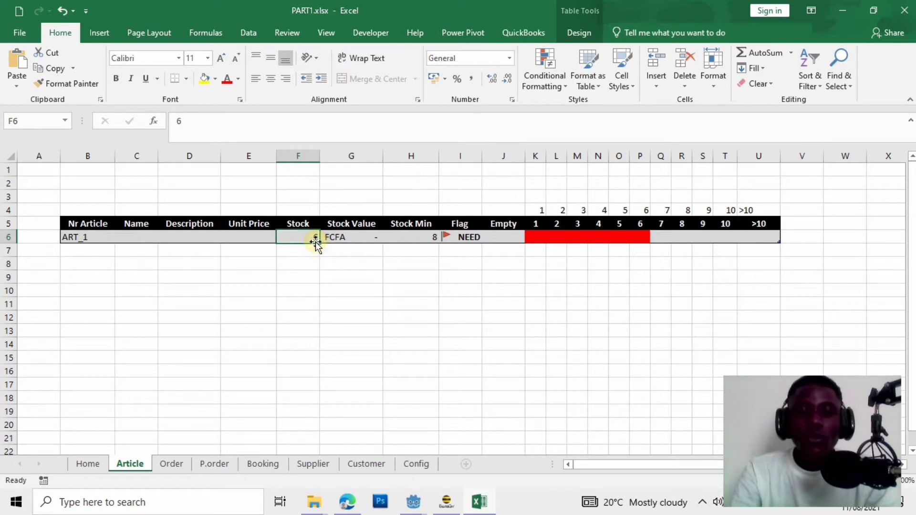
left_click(345, 302)
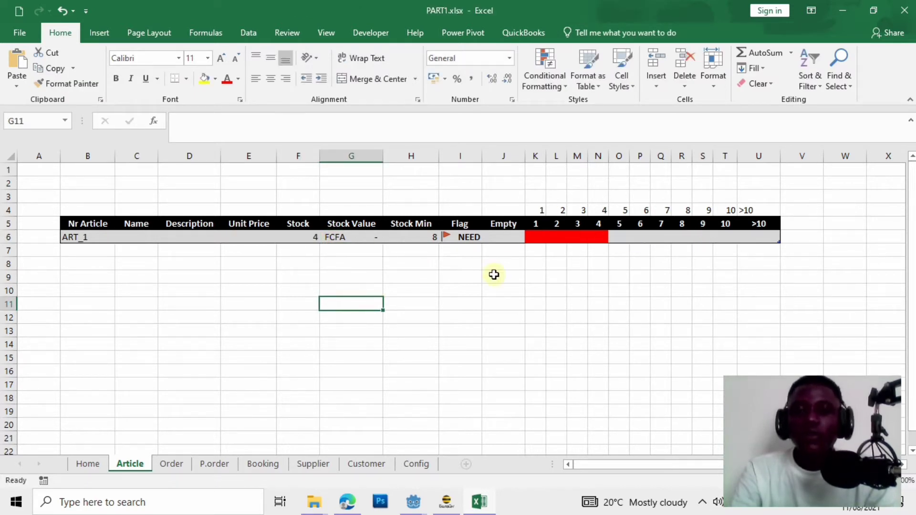
left_click(413, 241)
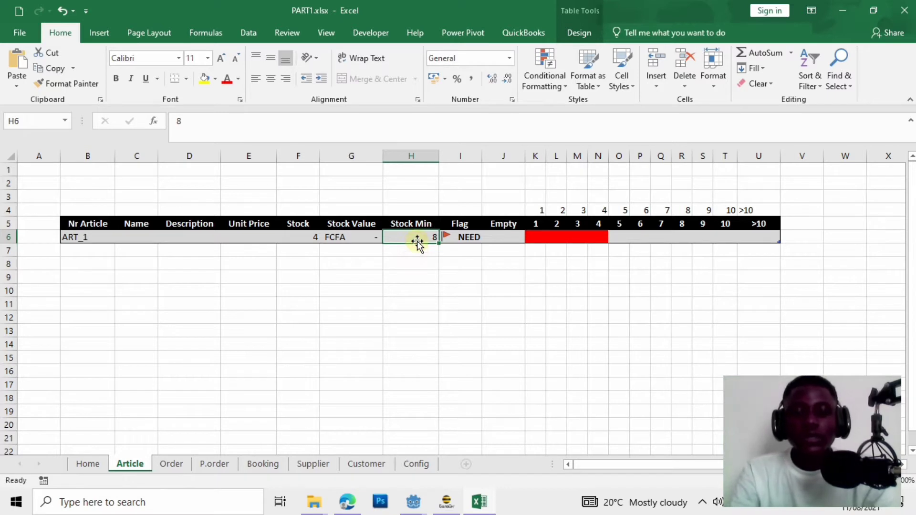
left_click(309, 243)
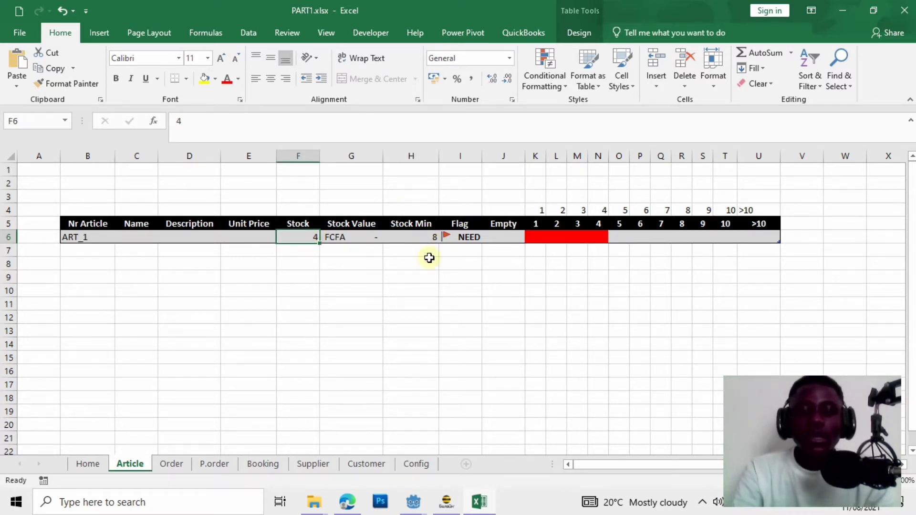
type("10")
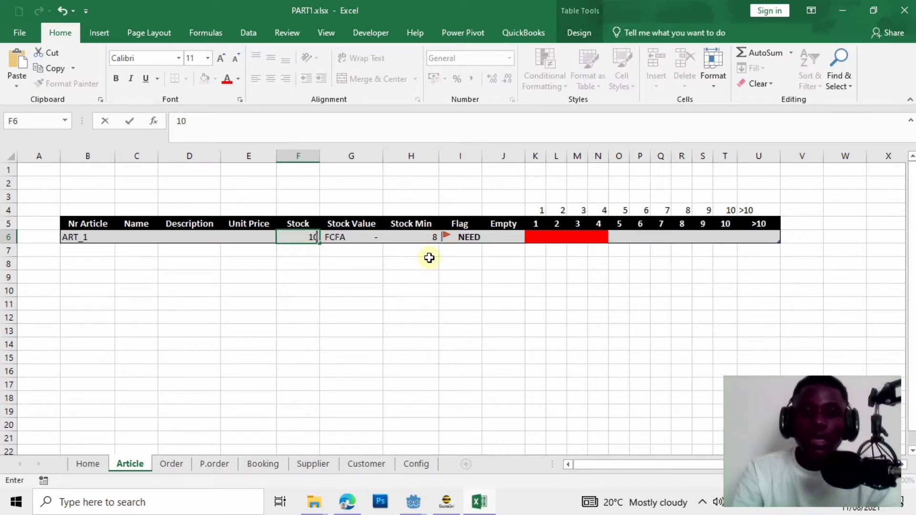
left_click(442, 265)
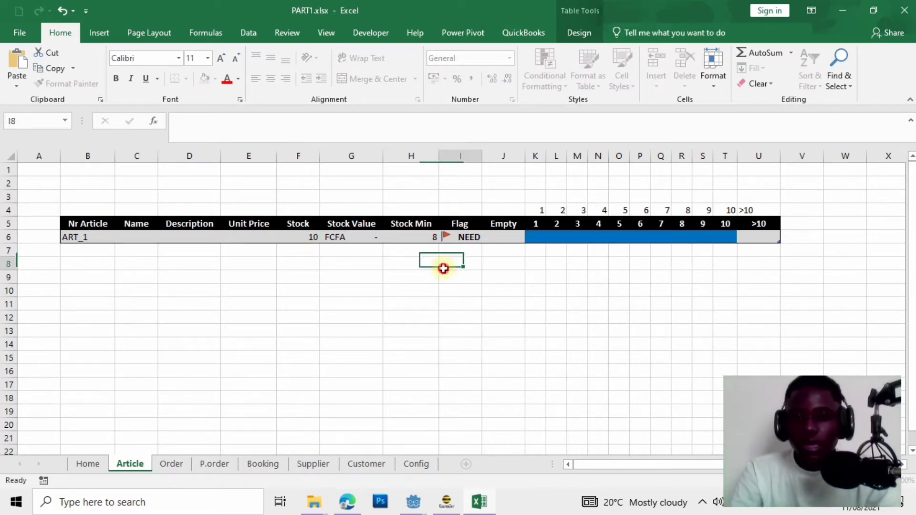
Set ART_1's Stock to 15 and make the >10 column U narrower.
left_click(299, 240)
type("1")
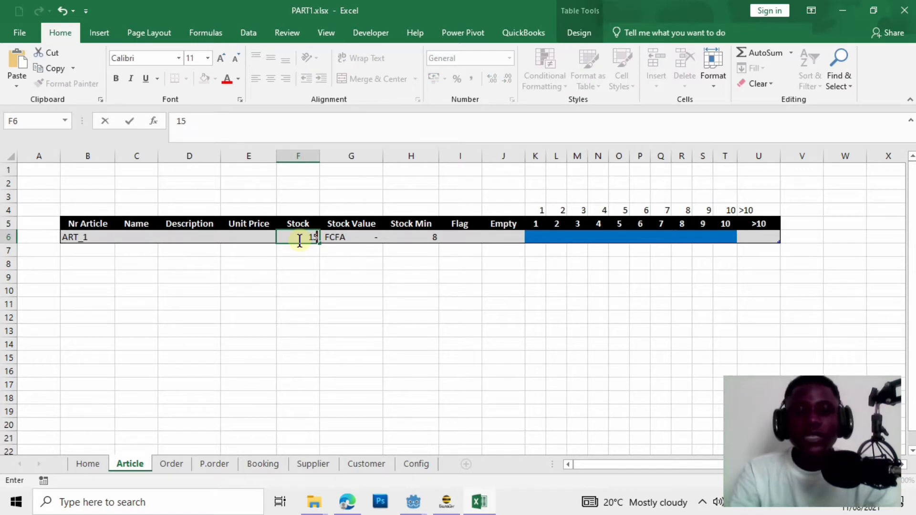
type("5")
left_click(323, 288)
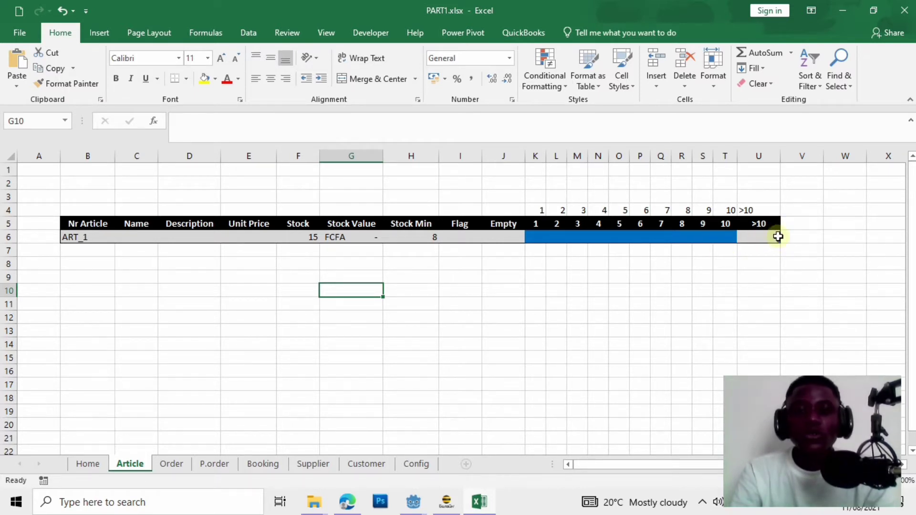
left_click_drag(781, 158, 759, 159)
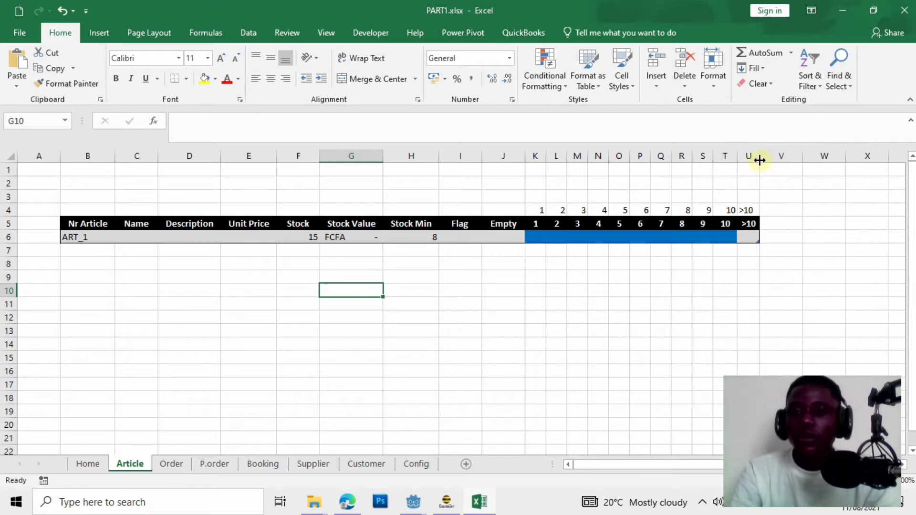
left_click(813, 371)
For cell U6, create a formula rule =AND($B6<>"",$F6>$H6,$F6>$T$4).
left_click(749, 237)
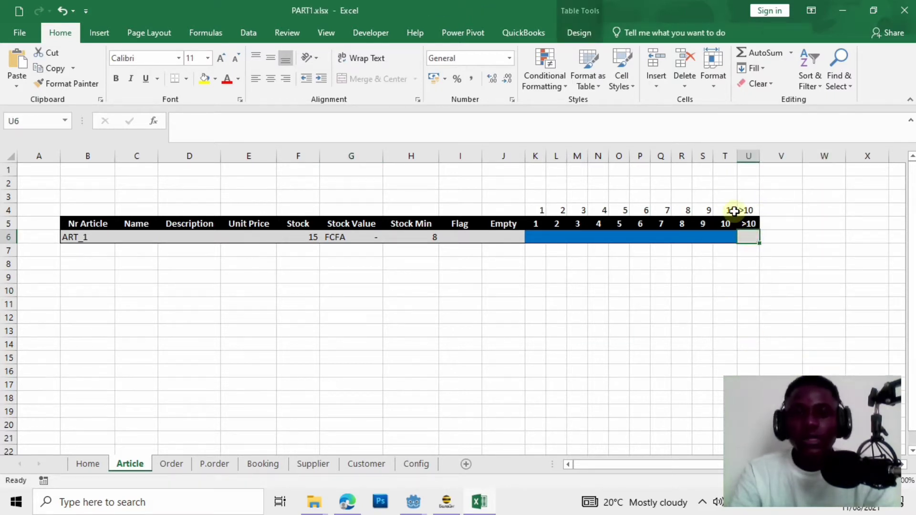
left_click(545, 74)
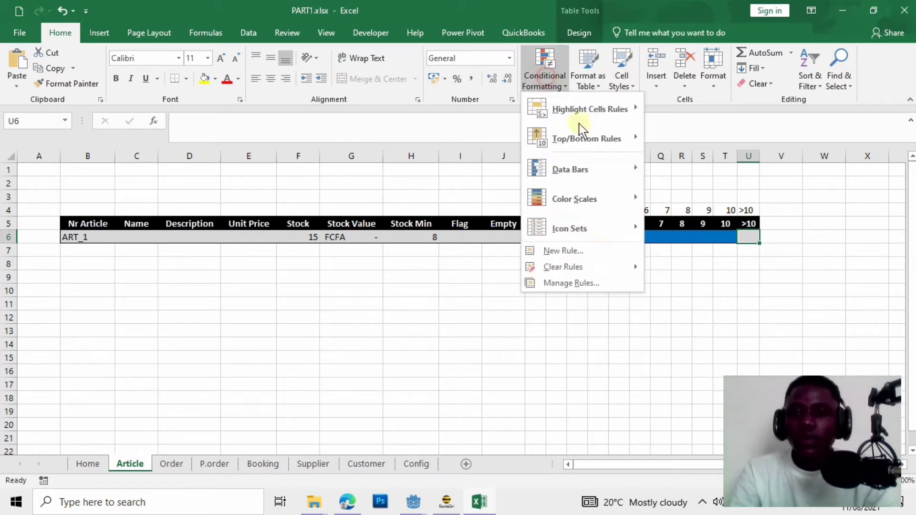
left_click(577, 251)
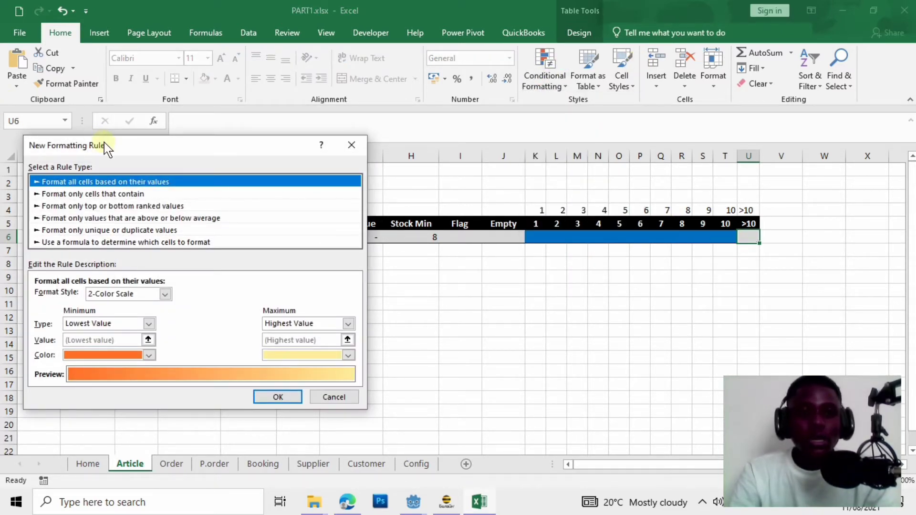
left_click_drag(107, 146, 639, 197)
left_click(638, 291)
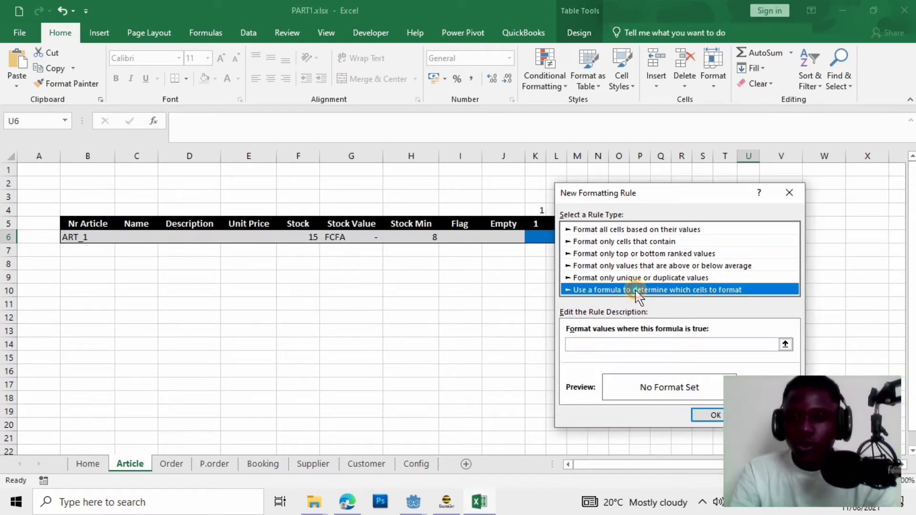
left_click(616, 344)
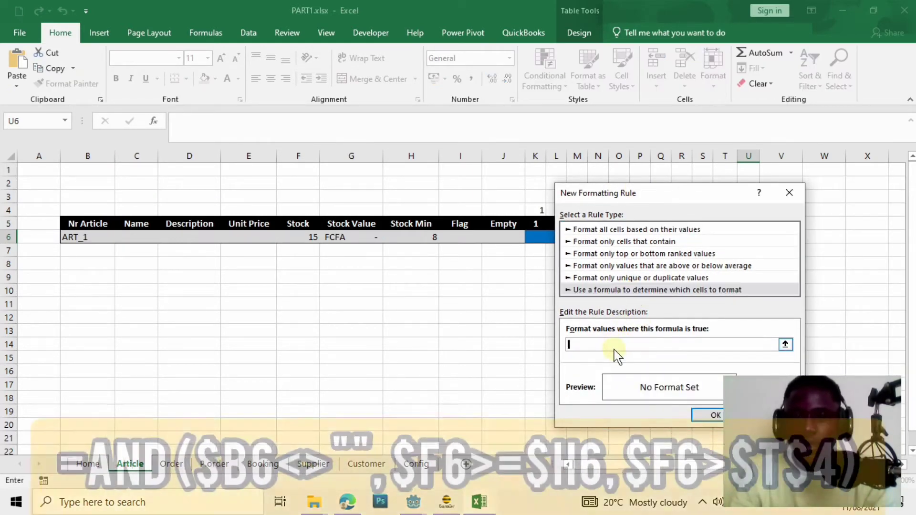
type("=AND($B6<>\"\",$F6>$H6,")
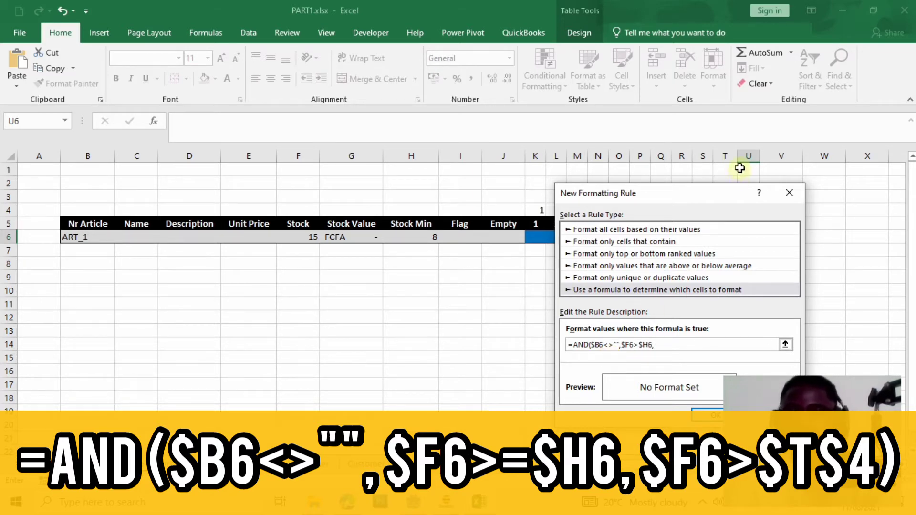
left_click_drag(717, 190, 232, 193)
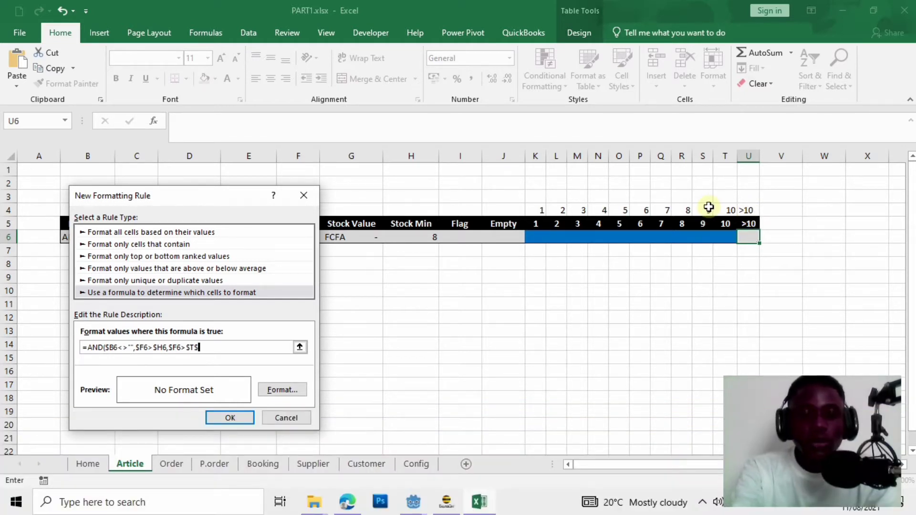
type("4")
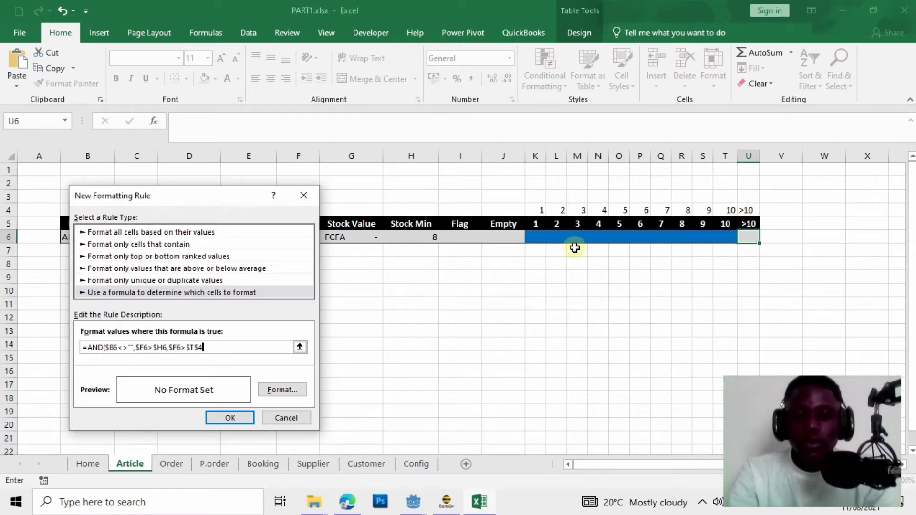
type(")")
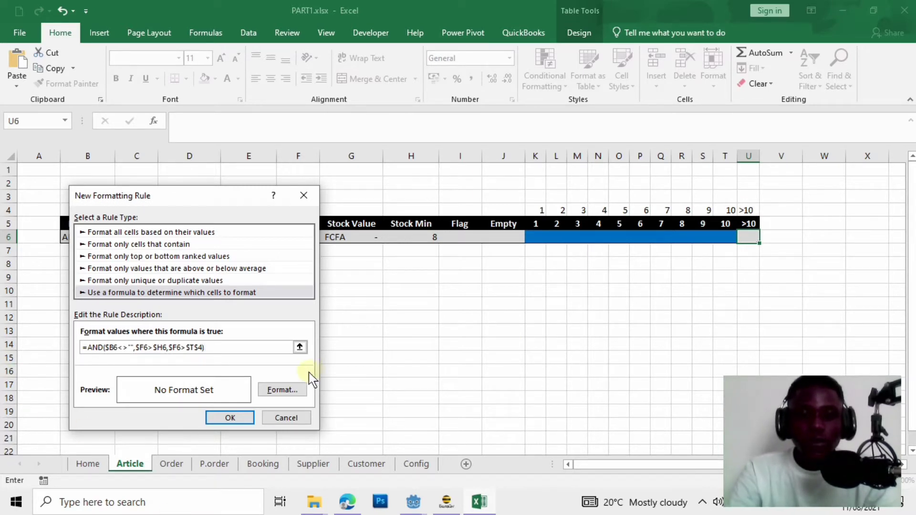
Give that rule a blue fill and apply it, turning the >10 cell blue for Stock 15.
left_click(288, 389)
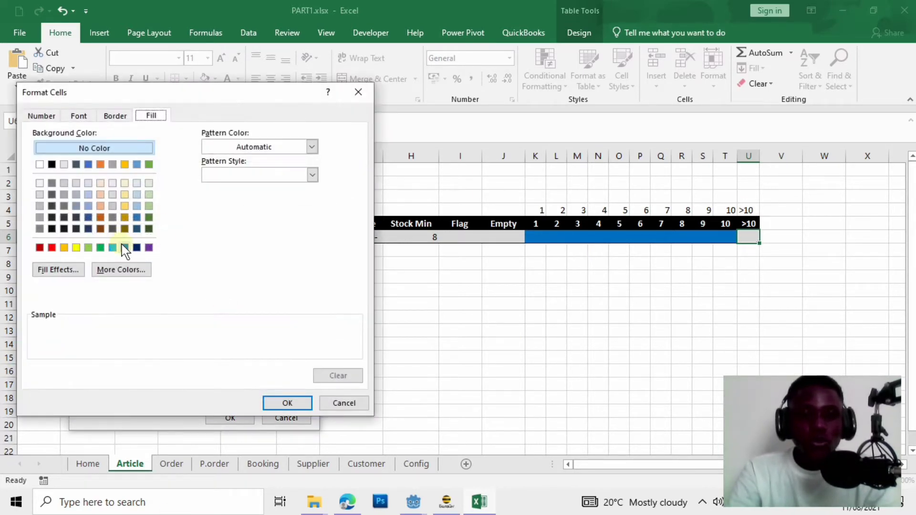
left_click(125, 247)
left_click(288, 404)
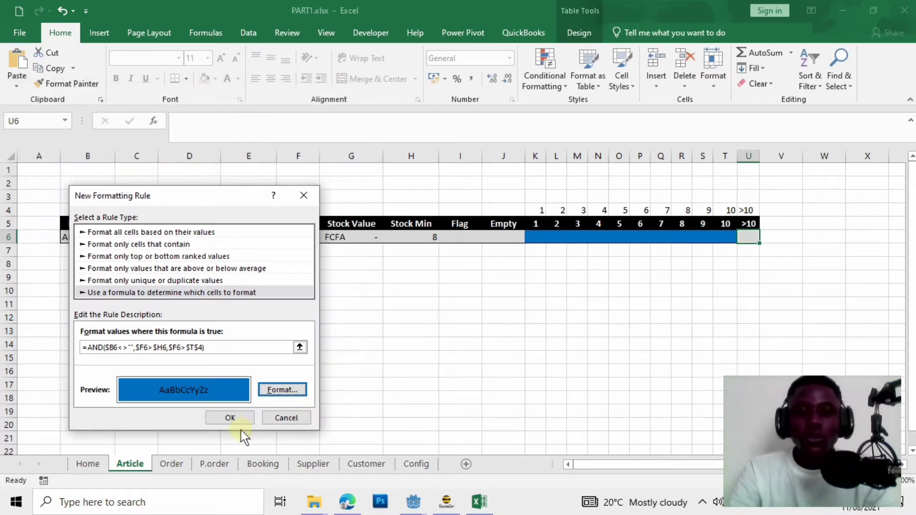
left_click(243, 419)
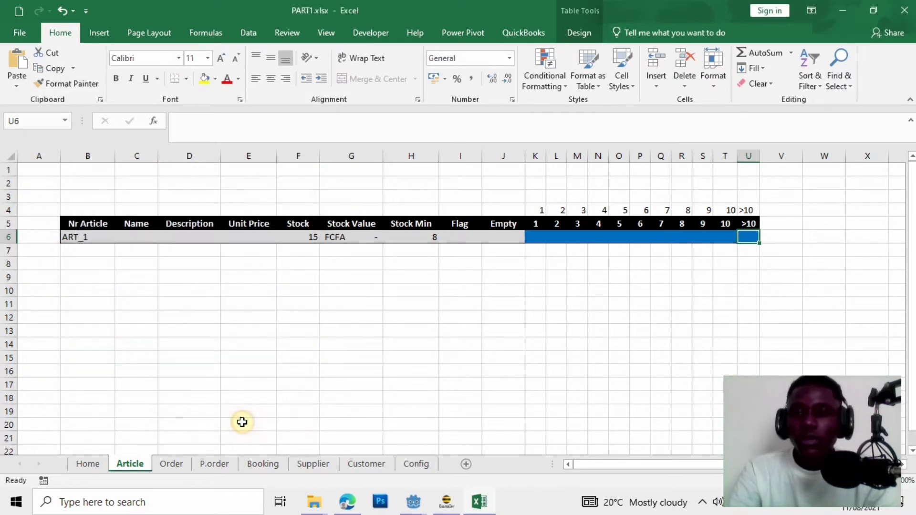
left_click(780, 331)
Test Stock values 9 and then 17 in F6, filling the bar through >10.
left_click(304, 237)
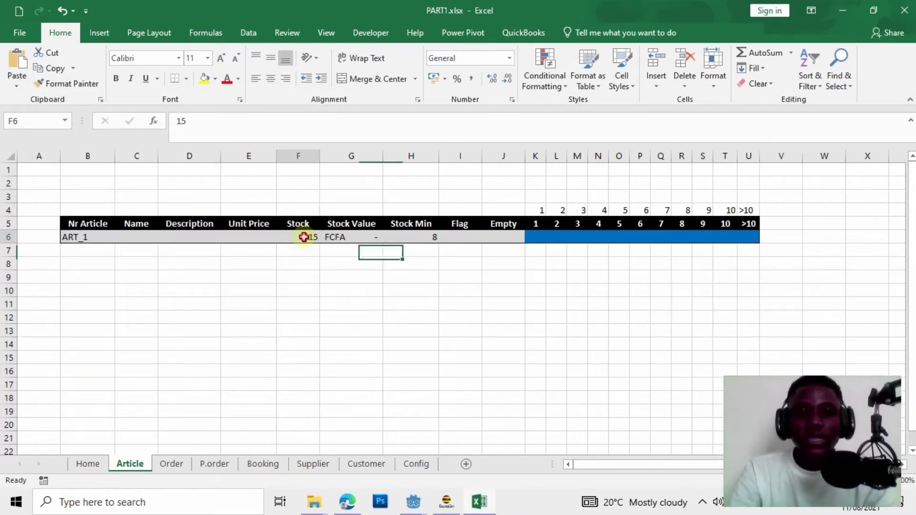
type("9")
key("Return")
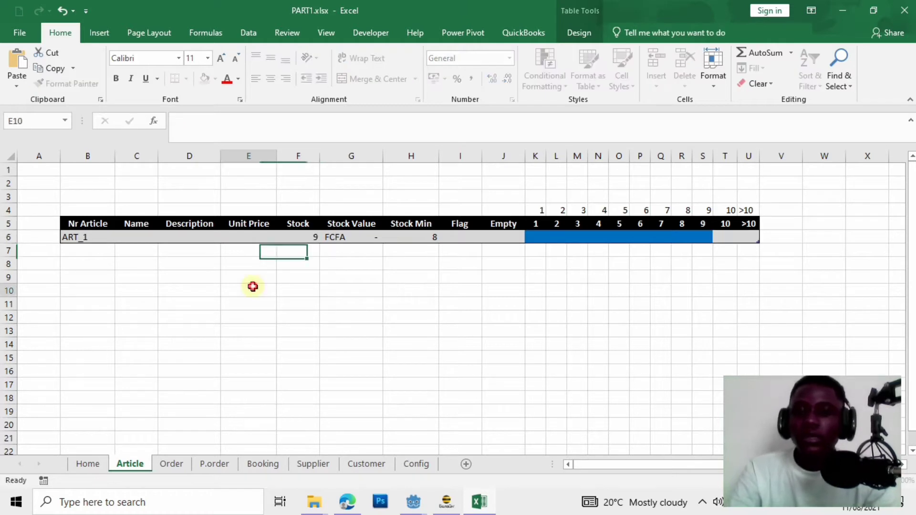
left_click(251, 286)
left_click(304, 237)
type("1")
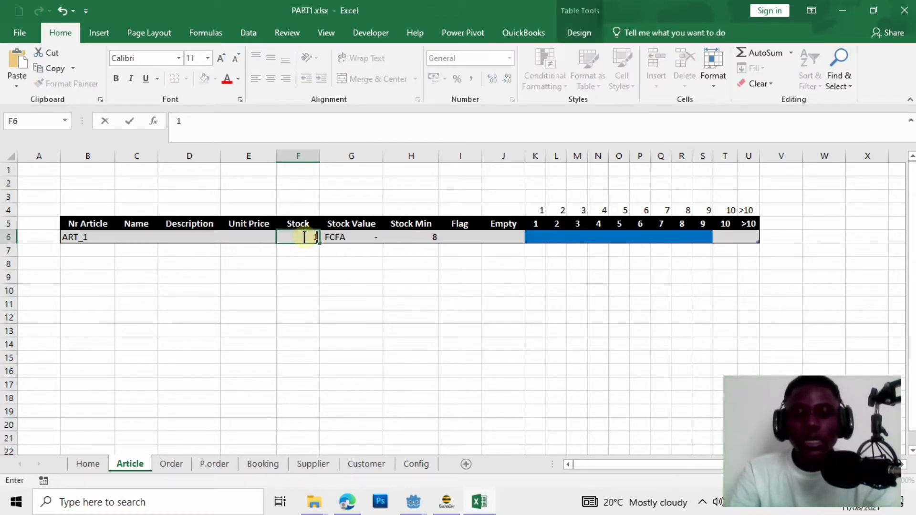
type("7")
left_click(393, 316)
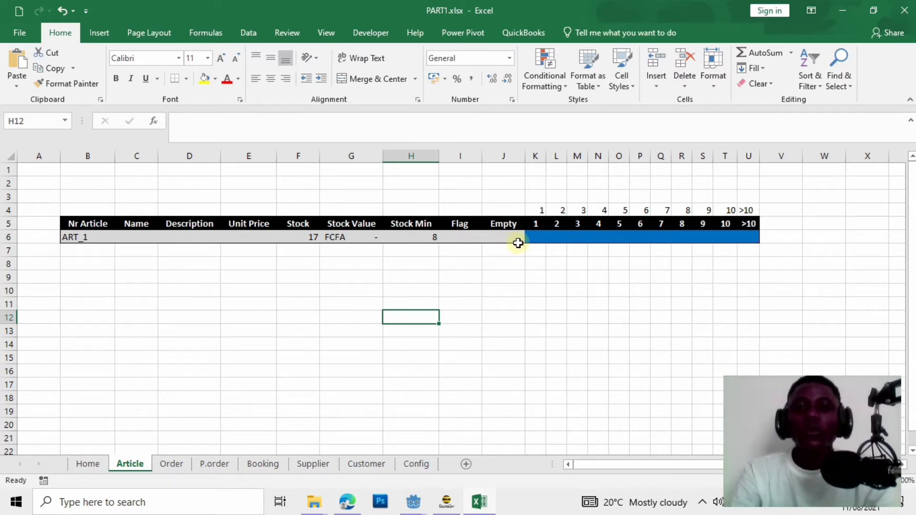
Set Stock Min to 15 and Stock to 12 so the bar turns red and Flag shows NEED.
left_click(430, 239)
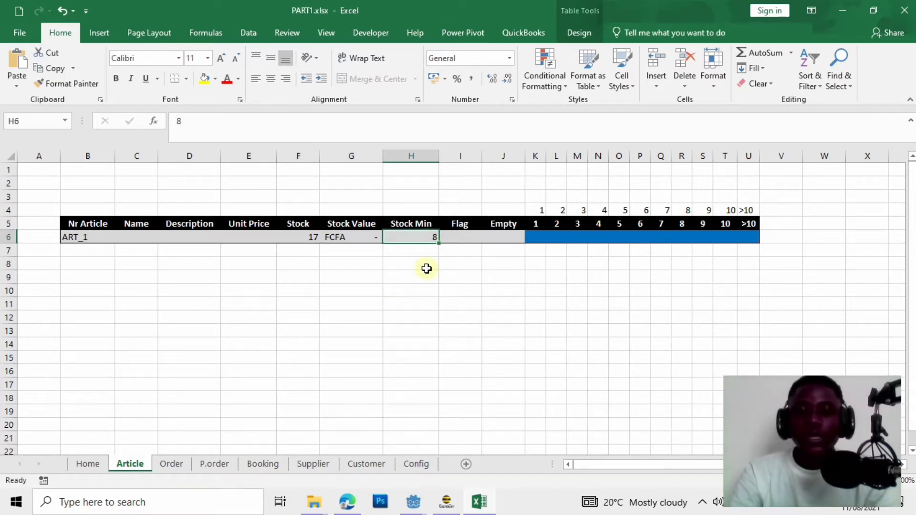
type("15")
left_click(415, 278)
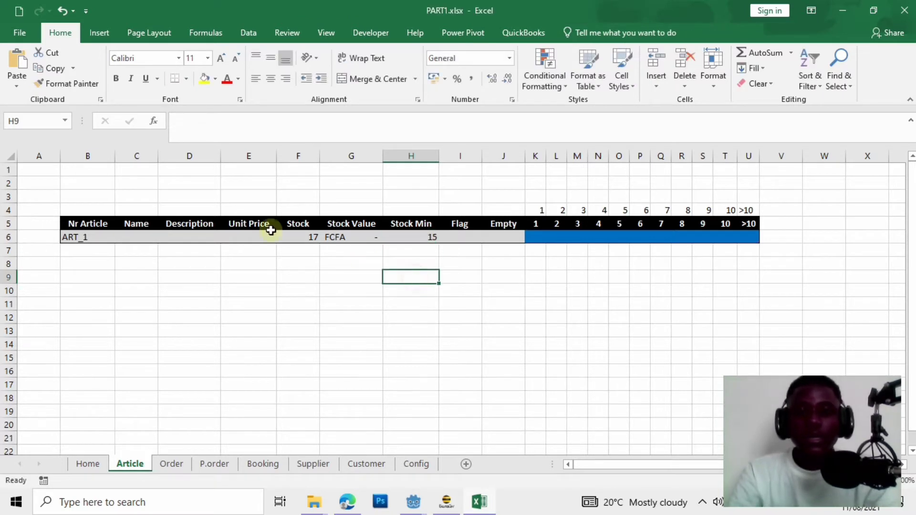
left_click(308, 240)
type("12")
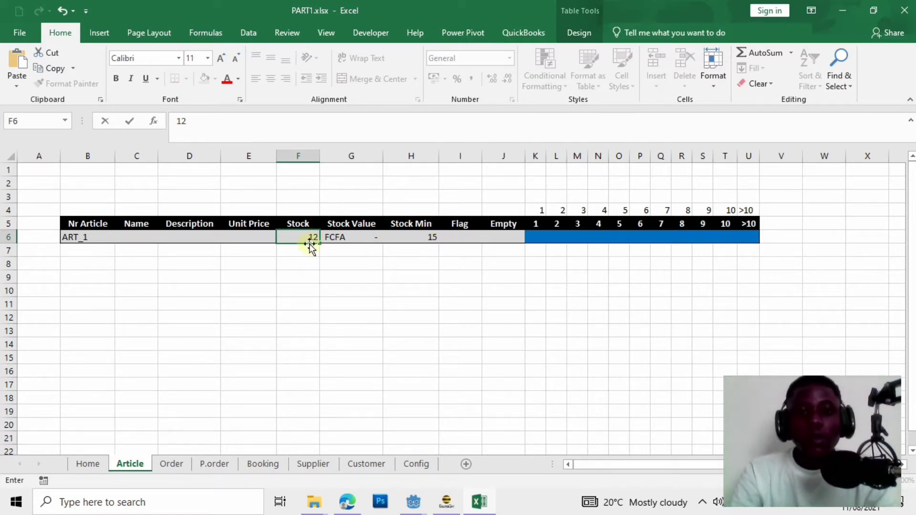
left_click(350, 288)
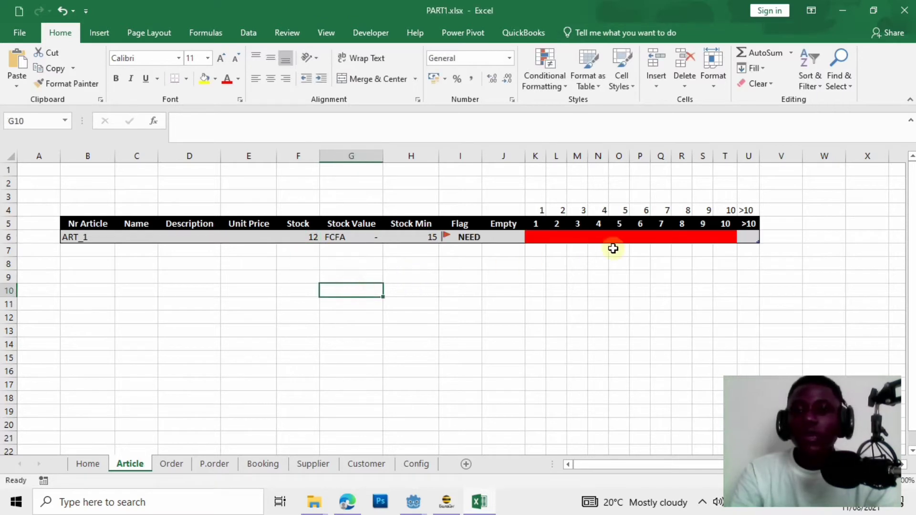
left_click(747, 237)
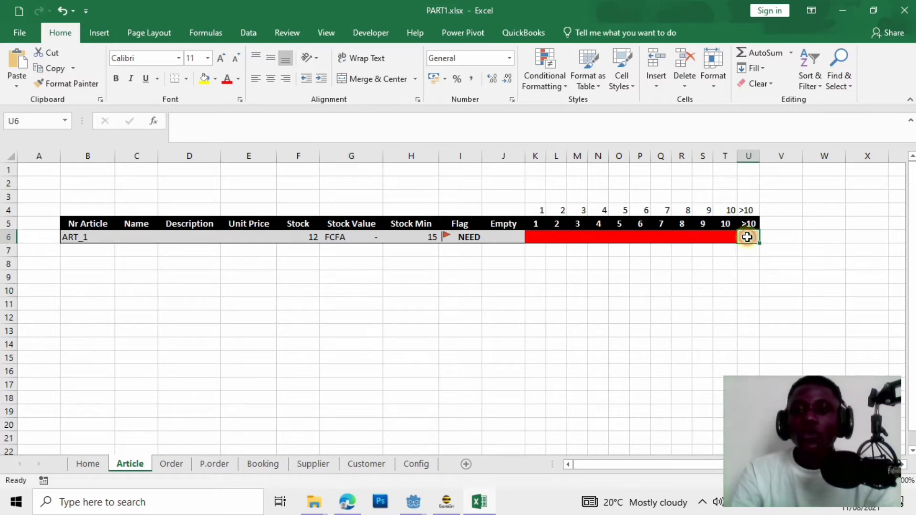
left_click(549, 77)
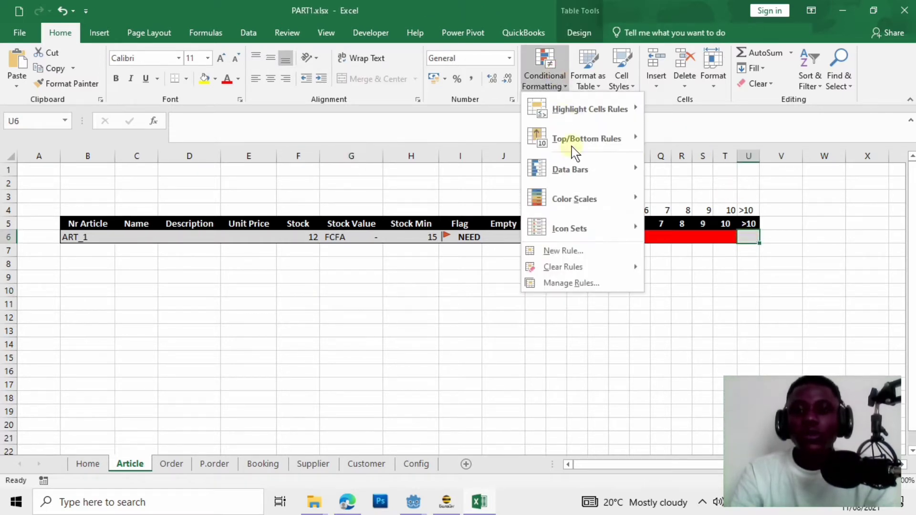
Create a formula rule =AND($B6<>"",$F6<$H6,$F6>$T$4) for cell U6.
left_click(591, 253)
left_click_drag(223, 179, 522, 168)
left_click(373, 266)
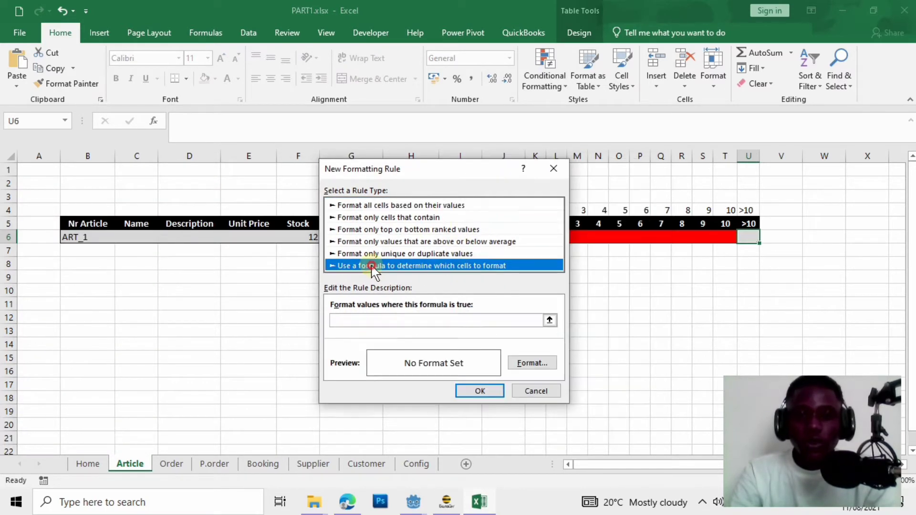
left_click(362, 323)
type("=AND($")
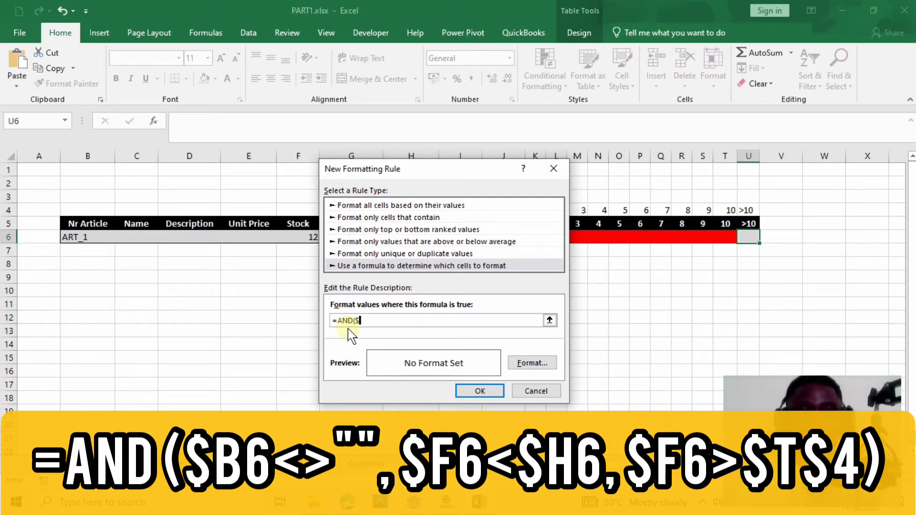
type("B6<>\"\",$F6<$H6,$F6")
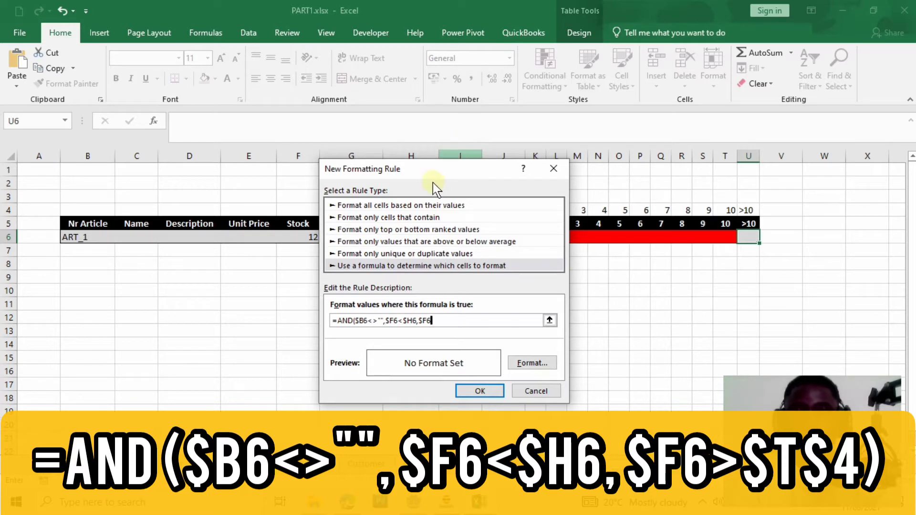
left_click_drag(447, 171, 271, 162)
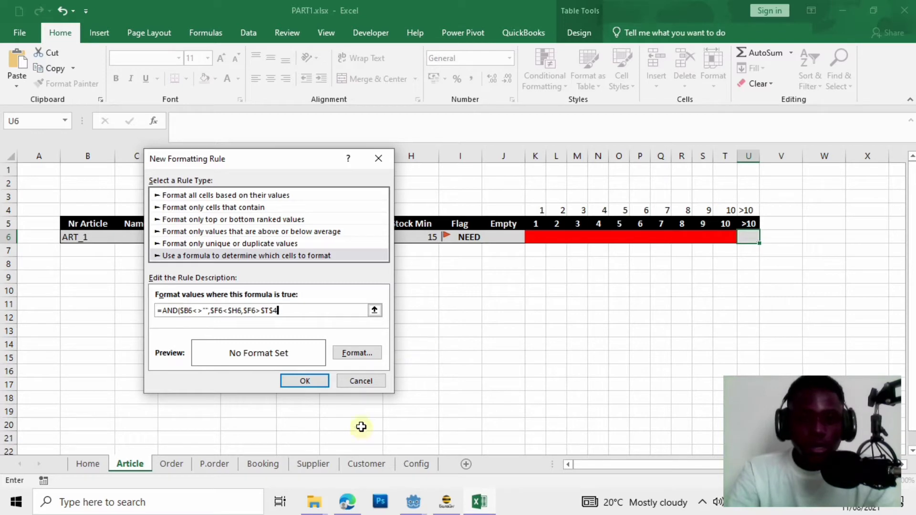
type(")")
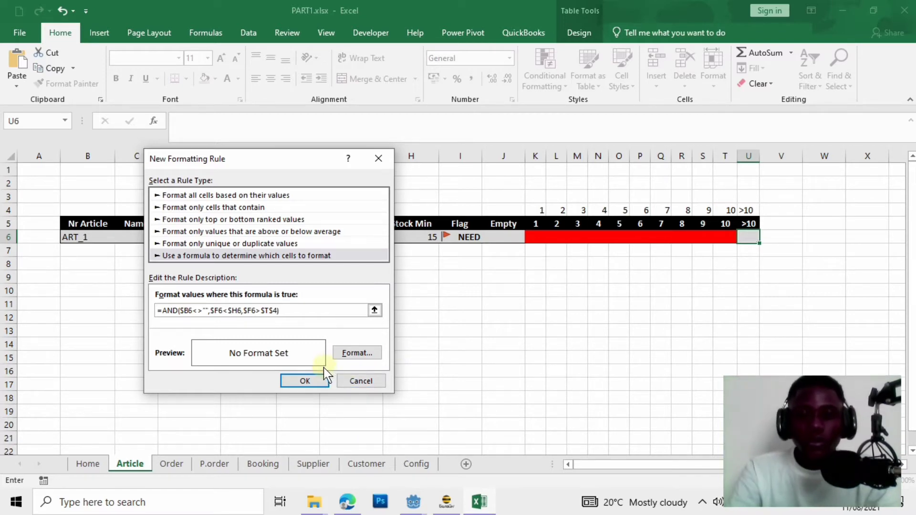
Give the rule a red fill and apply it, turning the >10 cell red.
left_click(365, 355)
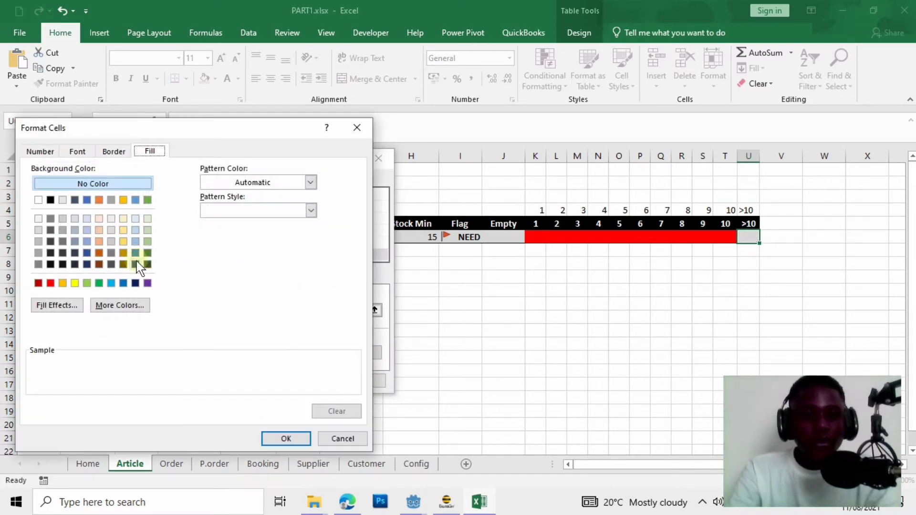
left_click(49, 283)
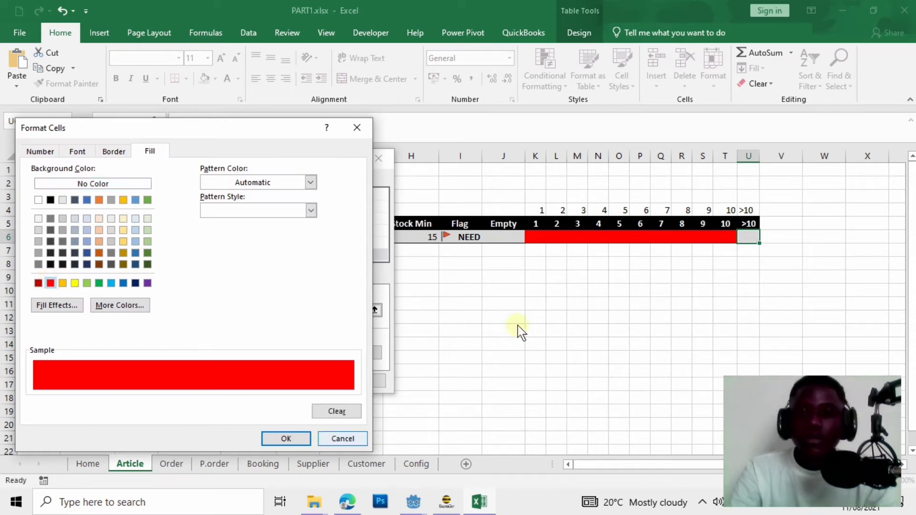
left_click(300, 438)
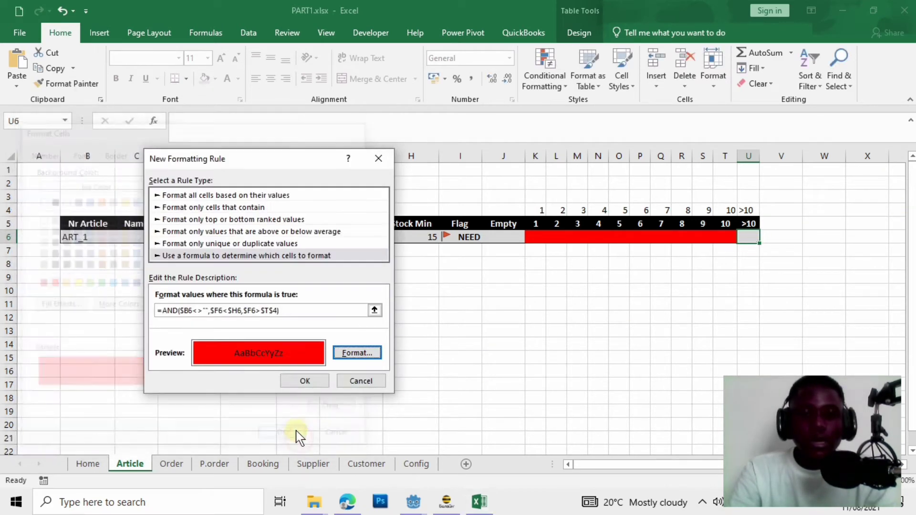
left_click(309, 377)
left_click(627, 345)
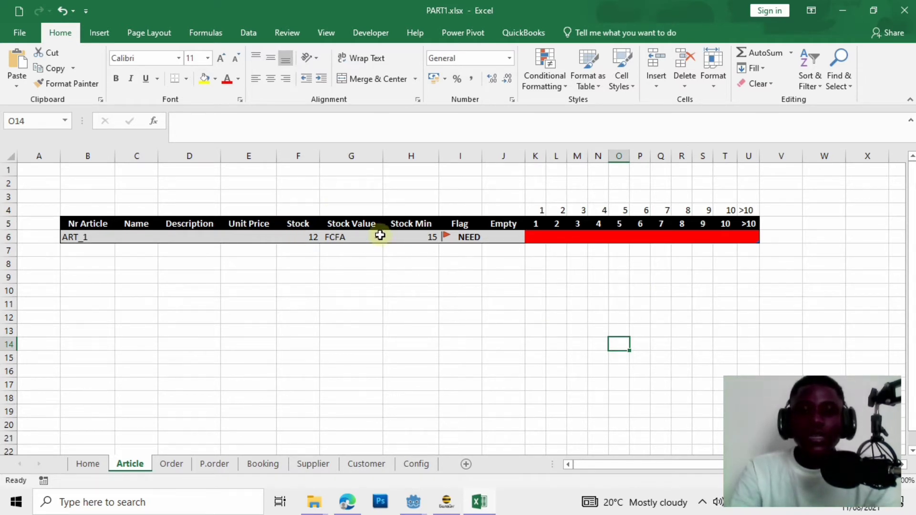
left_click(303, 239)
type("8")
left_click(379, 330)
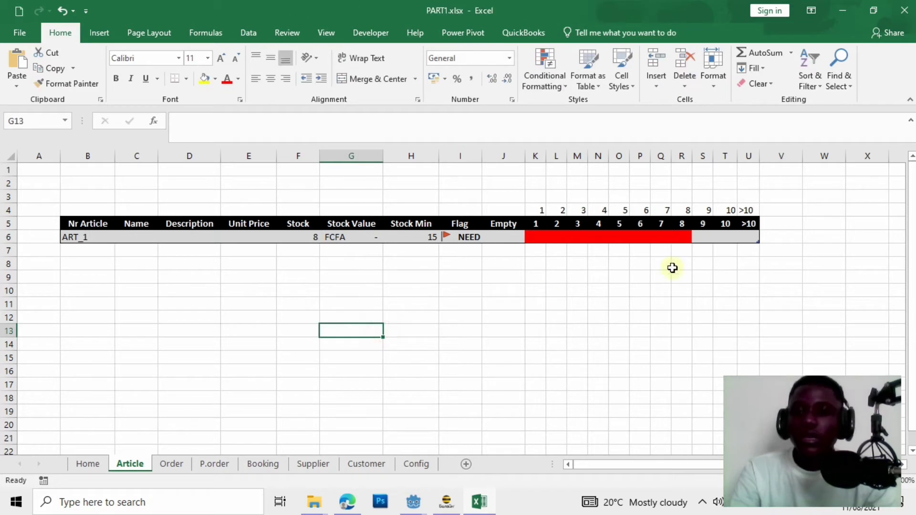
left_click(298, 235)
type("10")
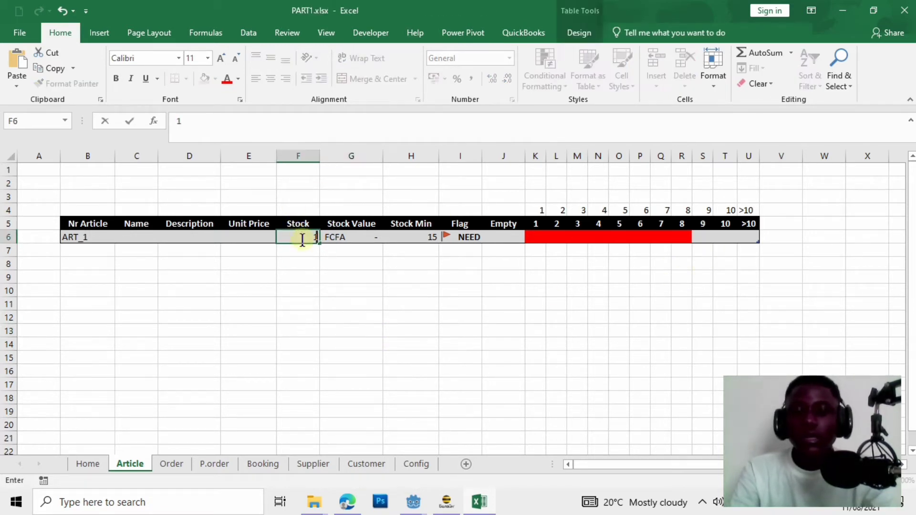
left_click(315, 317)
left_click(299, 236)
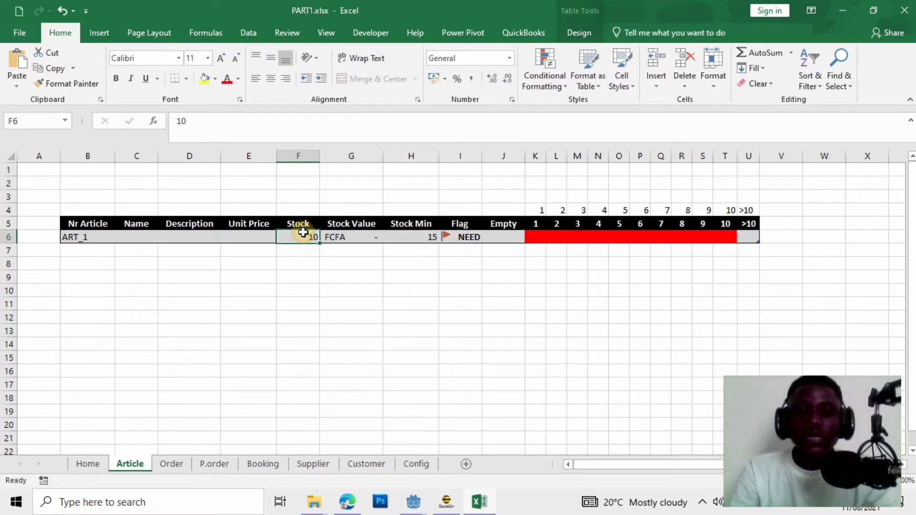
type("12")
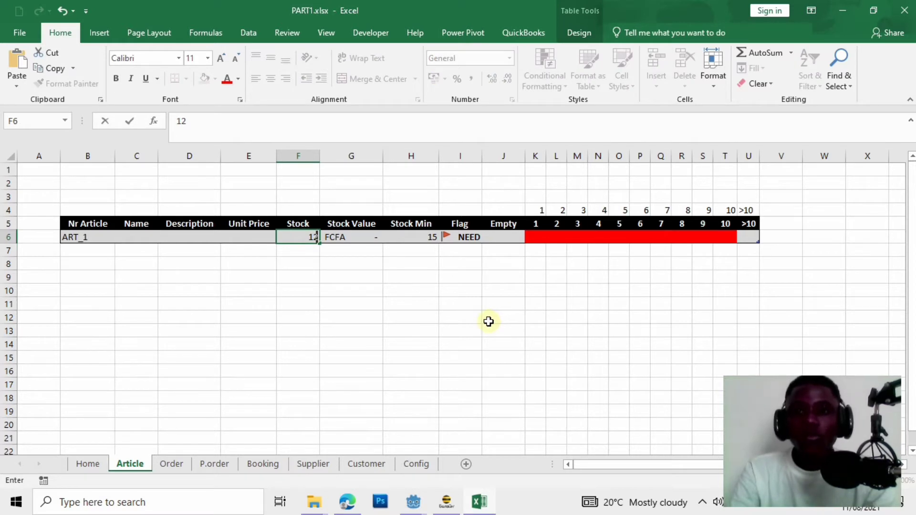
left_click(489, 322)
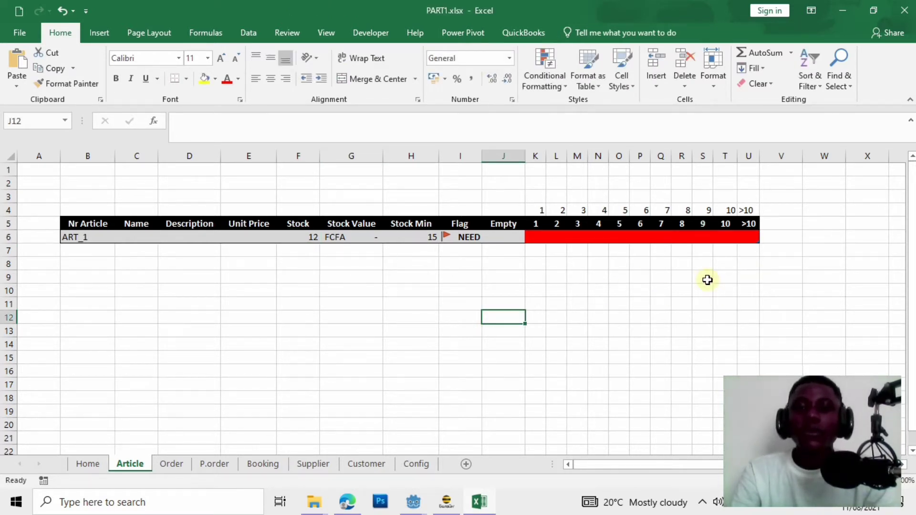
left_click(370, 306)
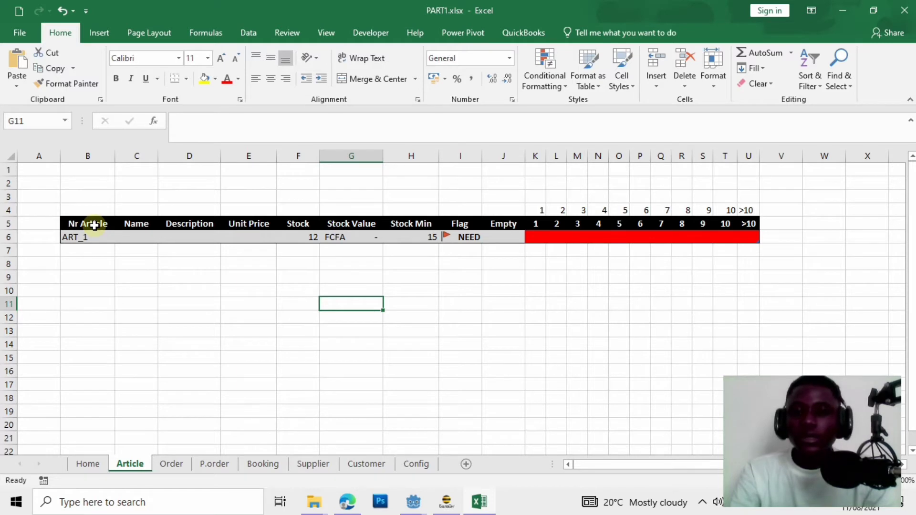
Add the article number ART_2 in B7, the row below ART_1.
left_click(514, 224)
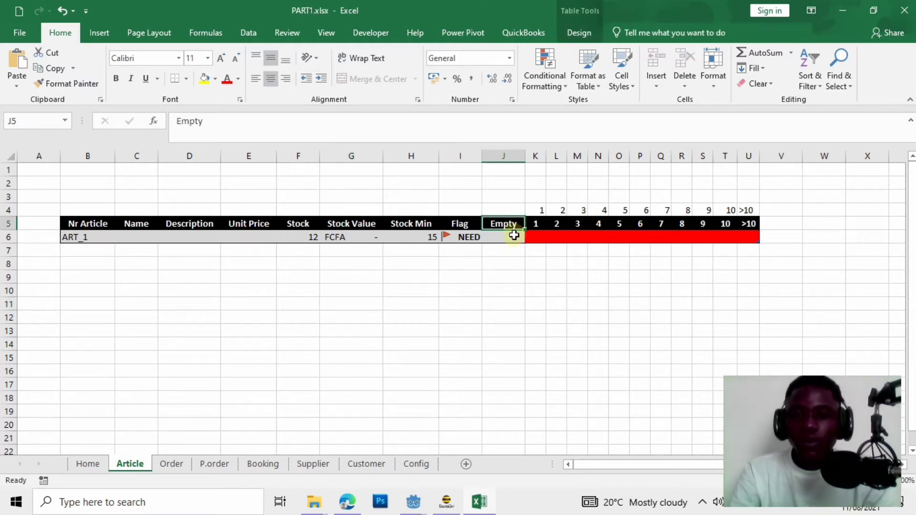
key("ctrl+a")
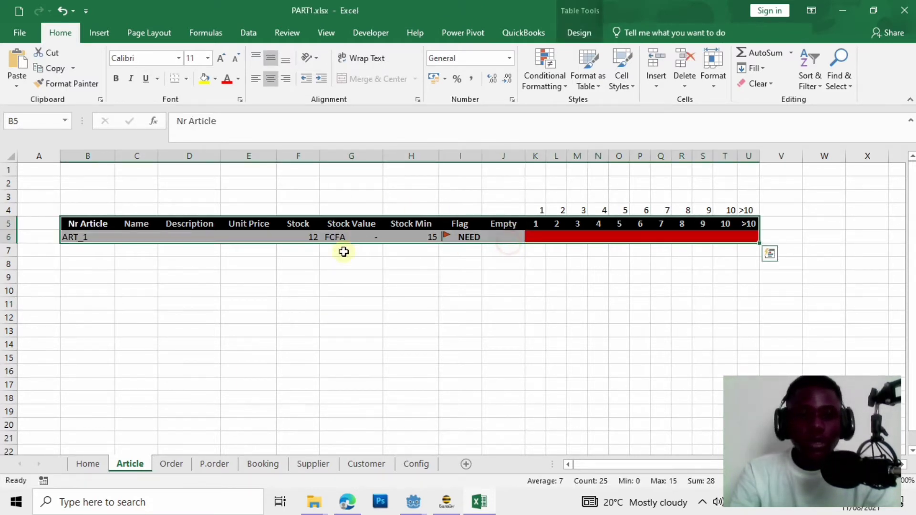
left_click(93, 251)
left_click(97, 237)
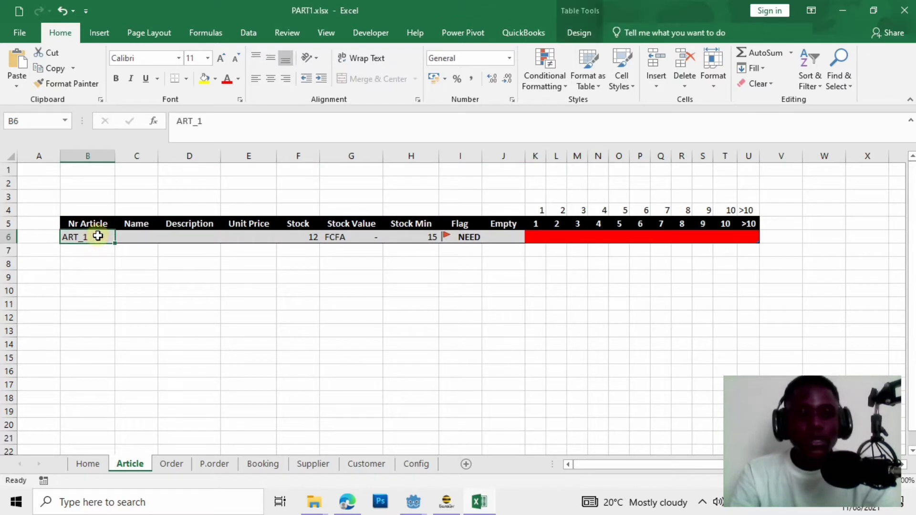
key("Right")
key("Right")
key("Right")
key("Right")
key("Right")
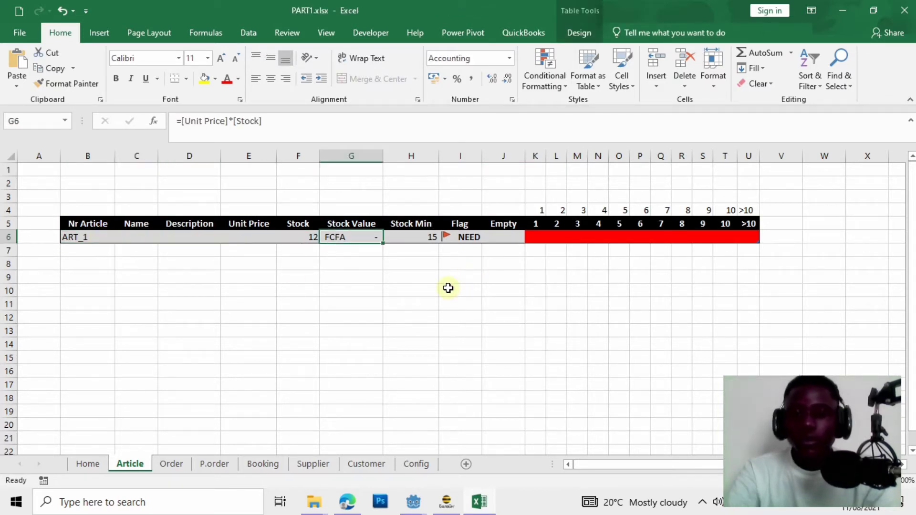
key("Return")
type("ART_2")
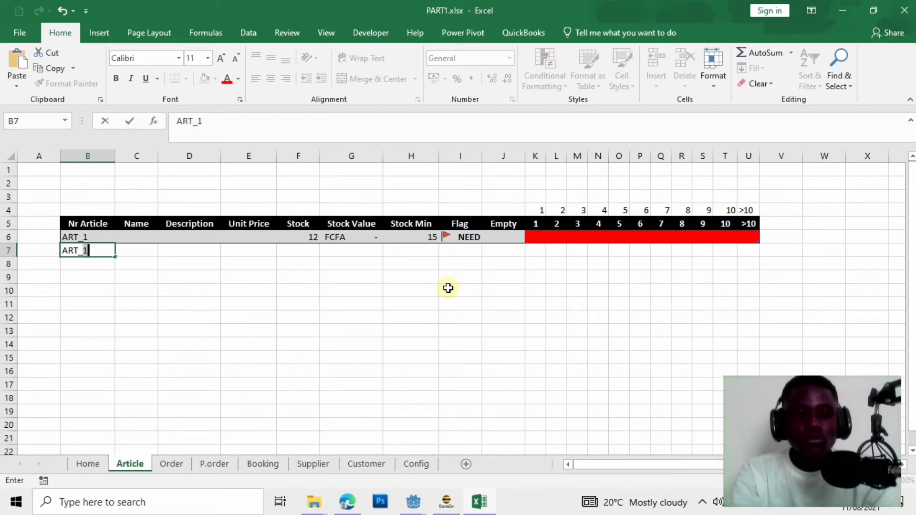
key("Tab")
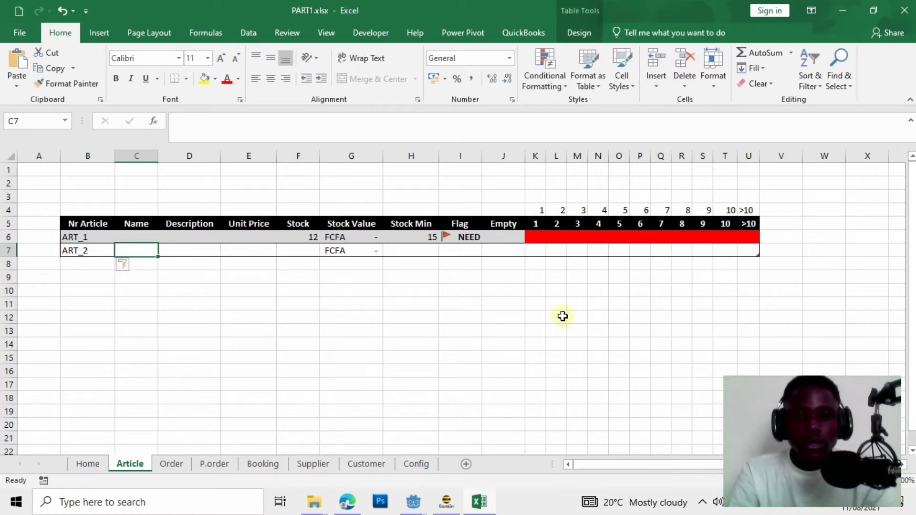
key("Tab")
key("Tab")
key("Tab")
key("Tab")
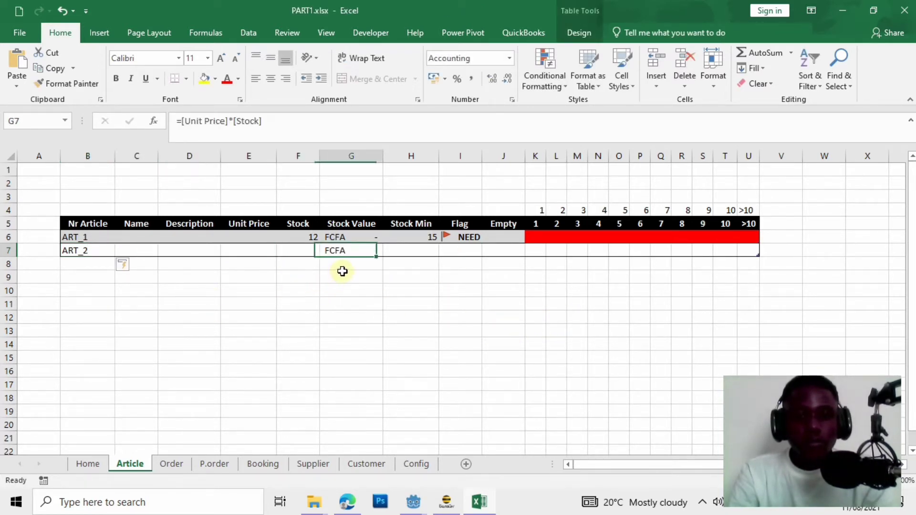
Enter Stock 10 and Stock Min 5 for ART_2.
left_click(310, 255)
type("10")
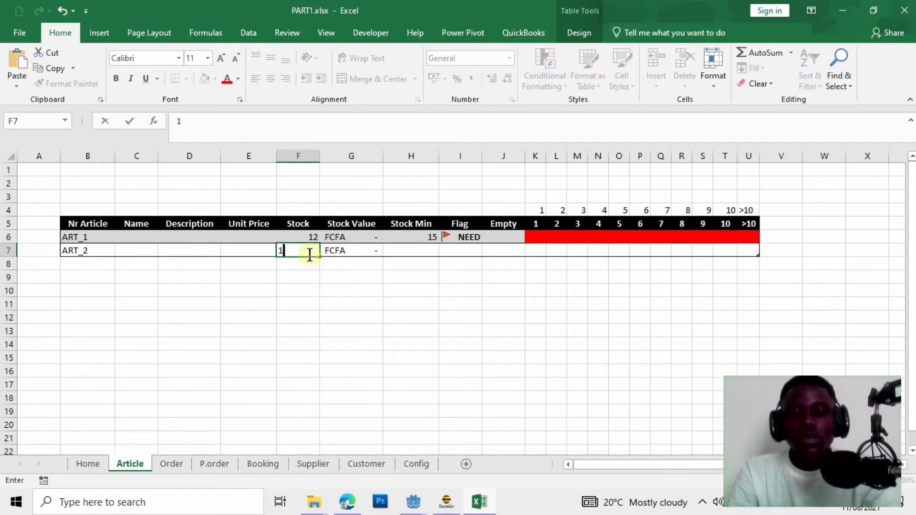
left_click(419, 249)
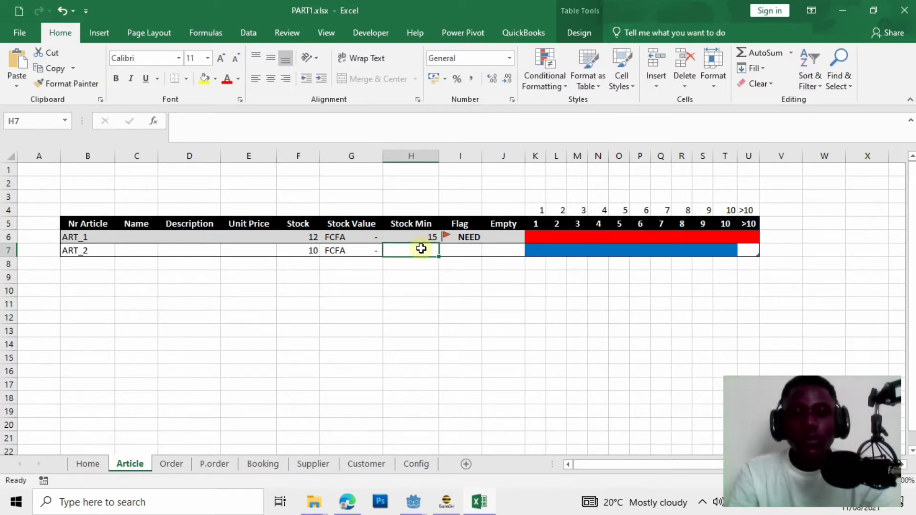
type("5")
left_click(468, 316)
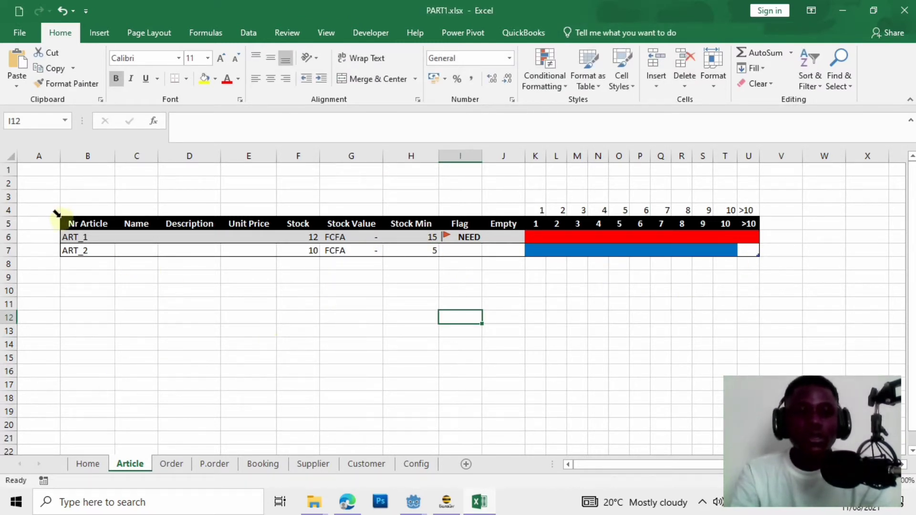
left_click(80, 222)
left_click(332, 387)
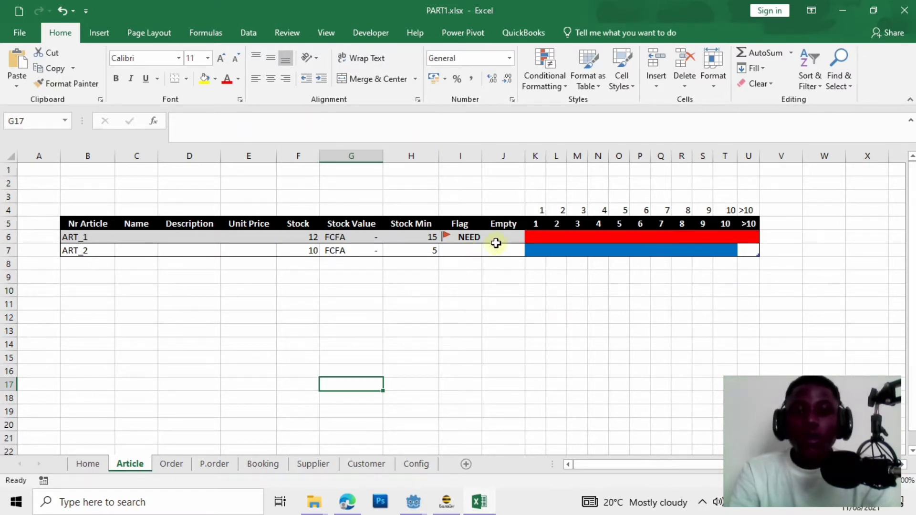
left_click(505, 220)
Select Empty column cells J6:J7 and create a formula rule =$B6<>"".
left_click(493, 317)
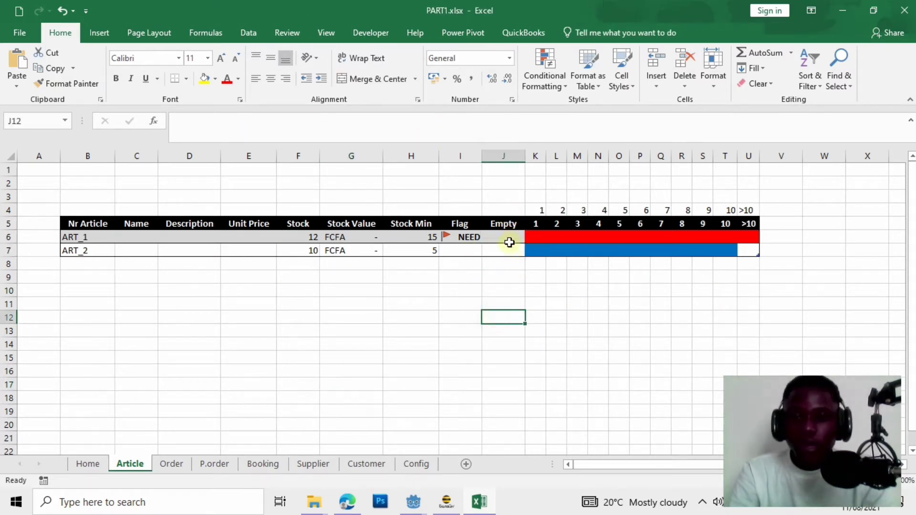
left_click_drag(508, 234, 514, 247)
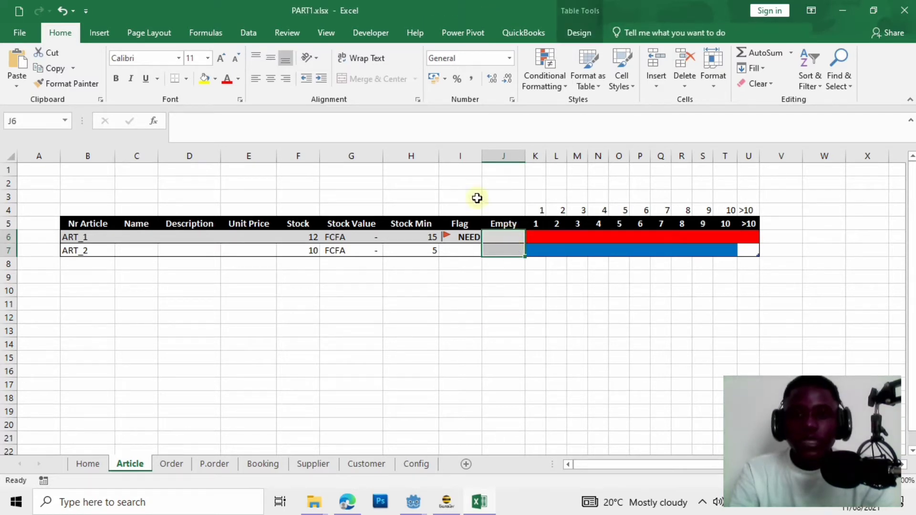
left_click(551, 80)
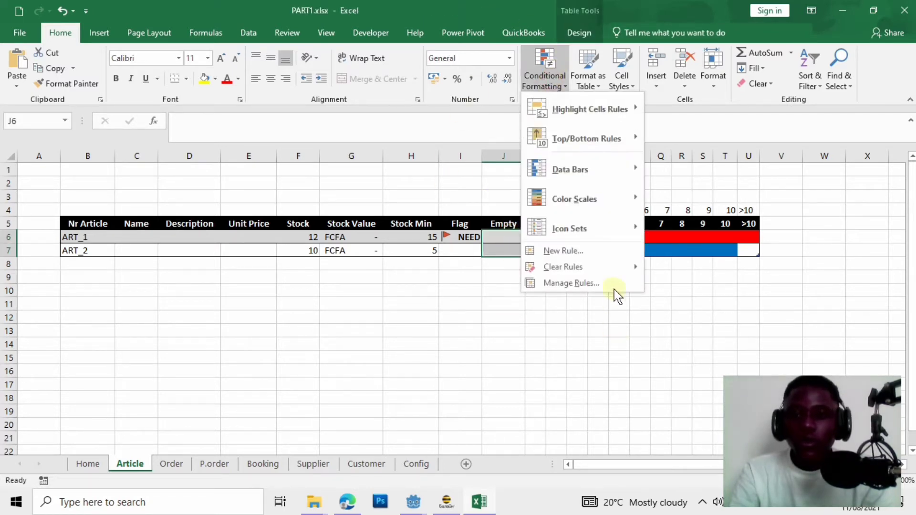
left_click(601, 250)
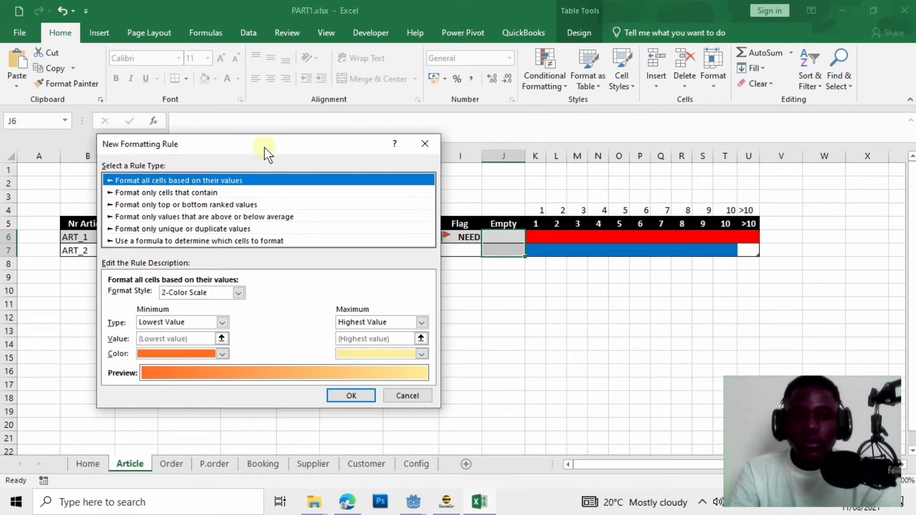
left_click_drag(264, 148, 676, 132)
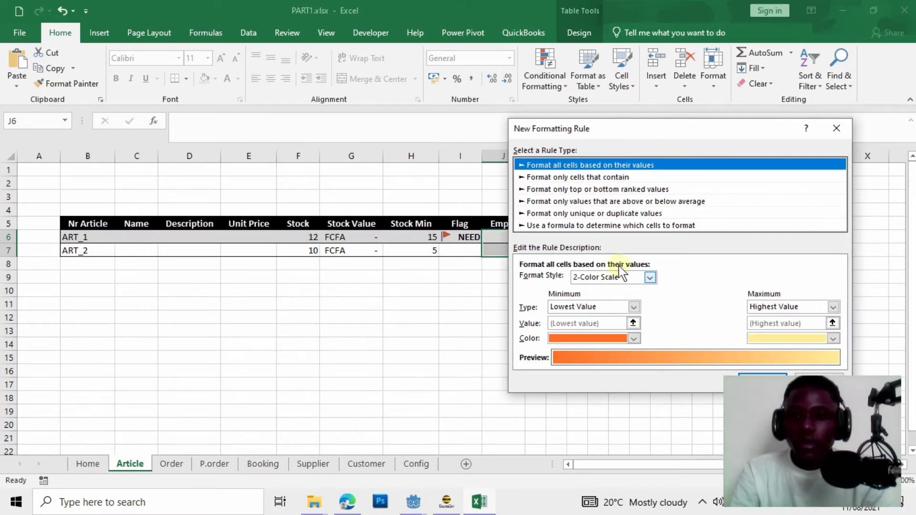
left_click(587, 225)
left_click(568, 281)
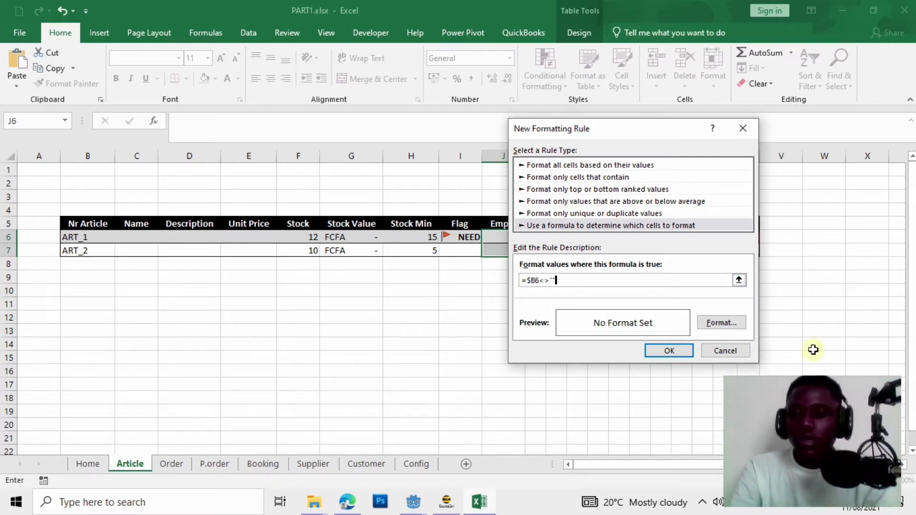
Give the rule a black fill, apply it, and narrow column J to a thin strip.
left_click(720, 322)
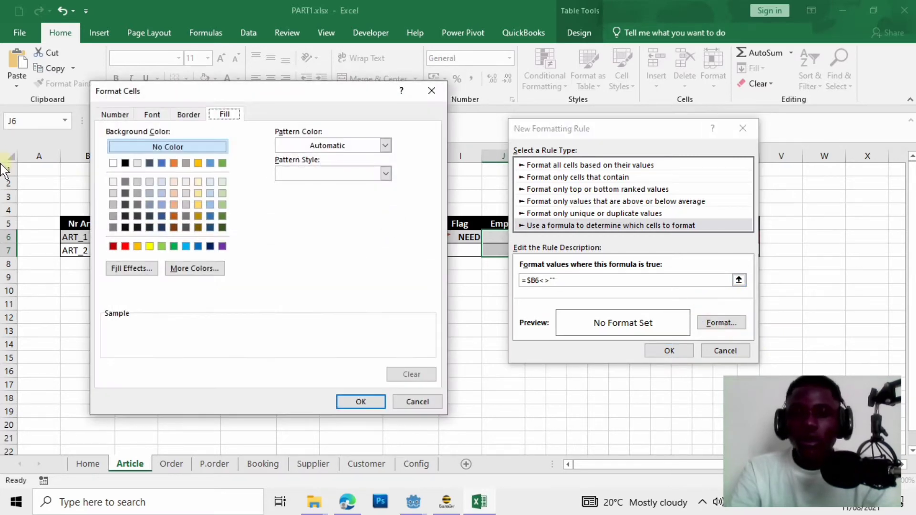
left_click(125, 164)
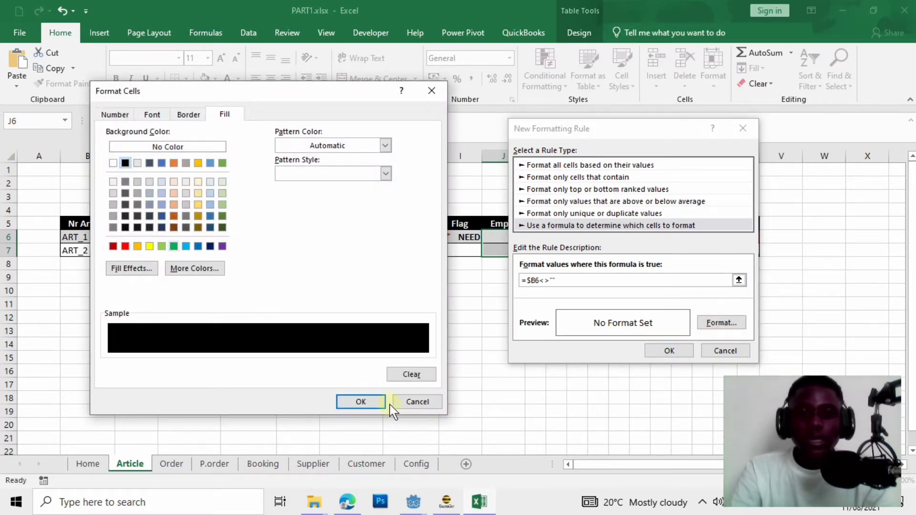
left_click(361, 403)
left_click(687, 350)
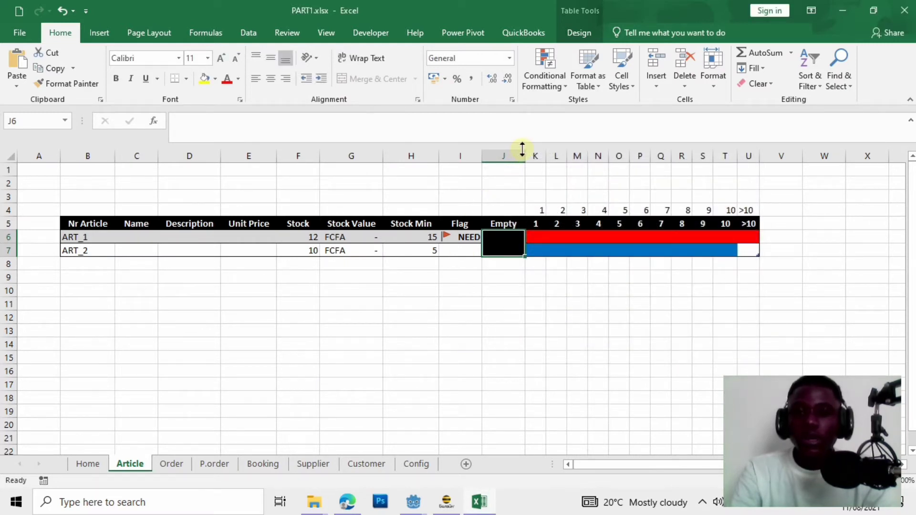
mouse_move(525, 155)
left_mouse_down()
mouse_move(489, 155)
mouse_move(513, 153)
left_mouse_up()
Make the Empty header in J5 black (Automatic) and narrow column J to 1.86.
left_click(501, 225)
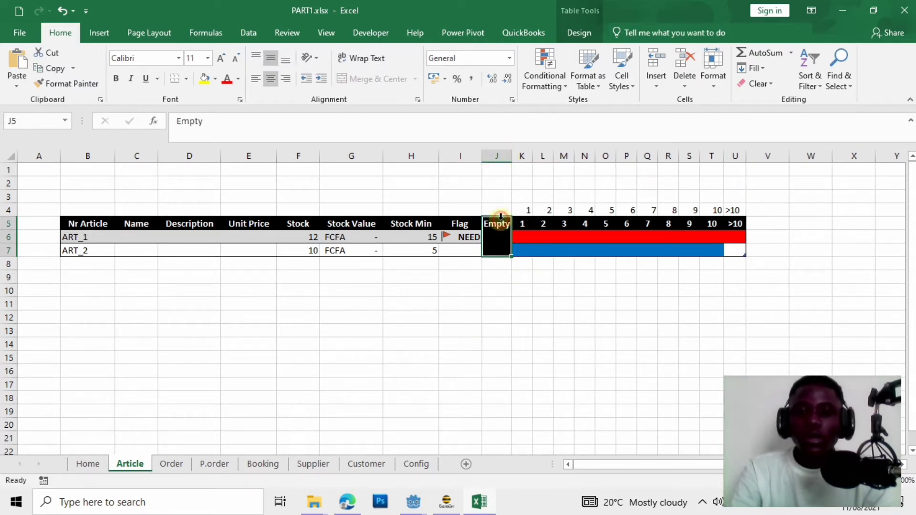
left_click(238, 79)
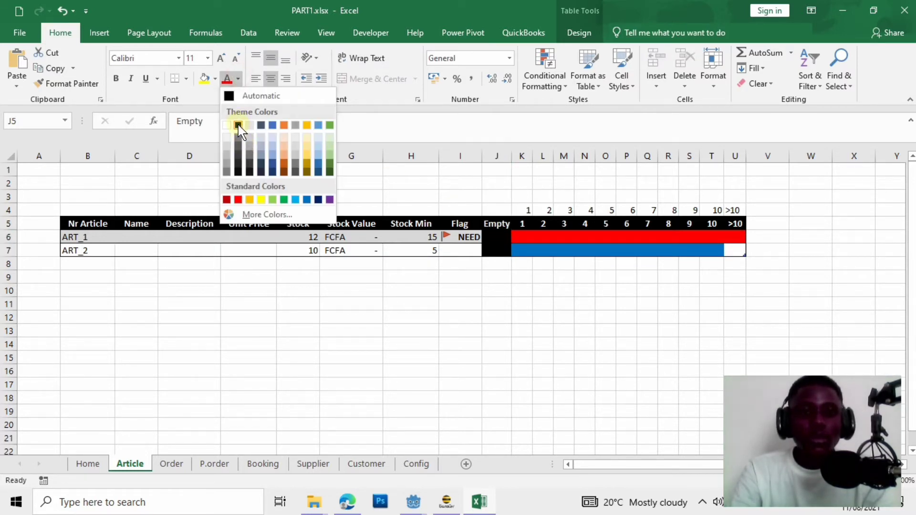
left_click(238, 125)
left_click(238, 80)
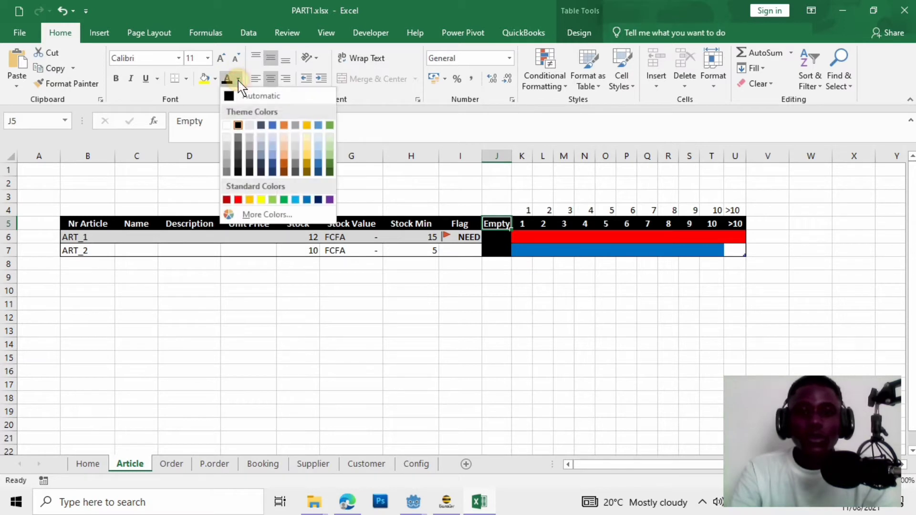
left_click(236, 96)
left_click(523, 344)
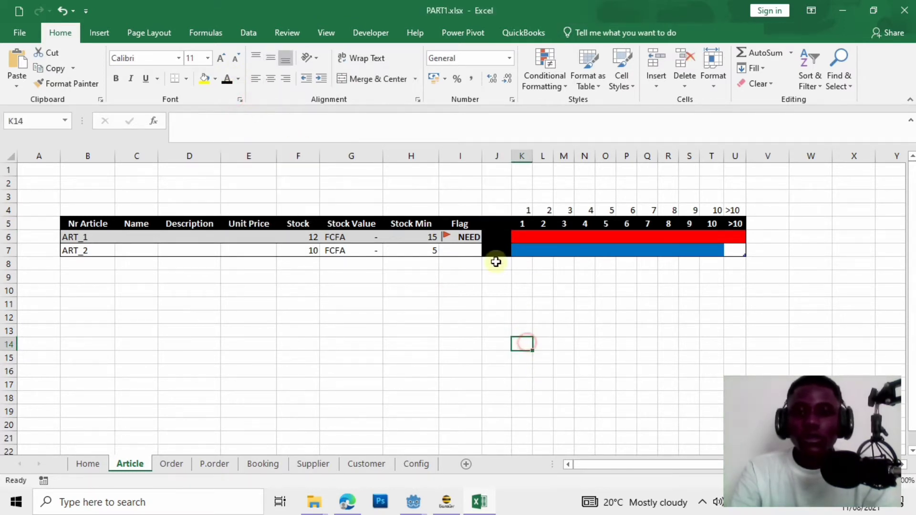
left_click_drag(511, 157, 491, 156)
left_click(434, 417)
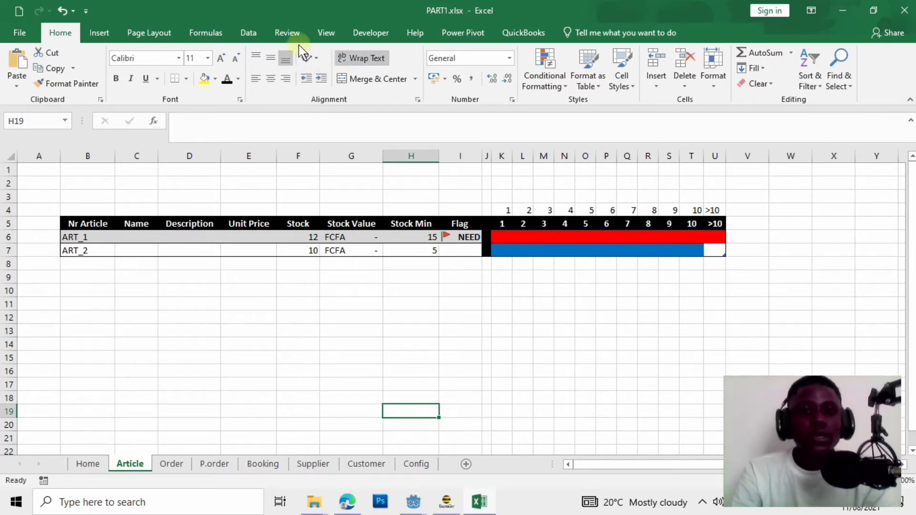
Hide the Article sheet's gridlines from Page Layout's Gridlines View option.
left_click(167, 31)
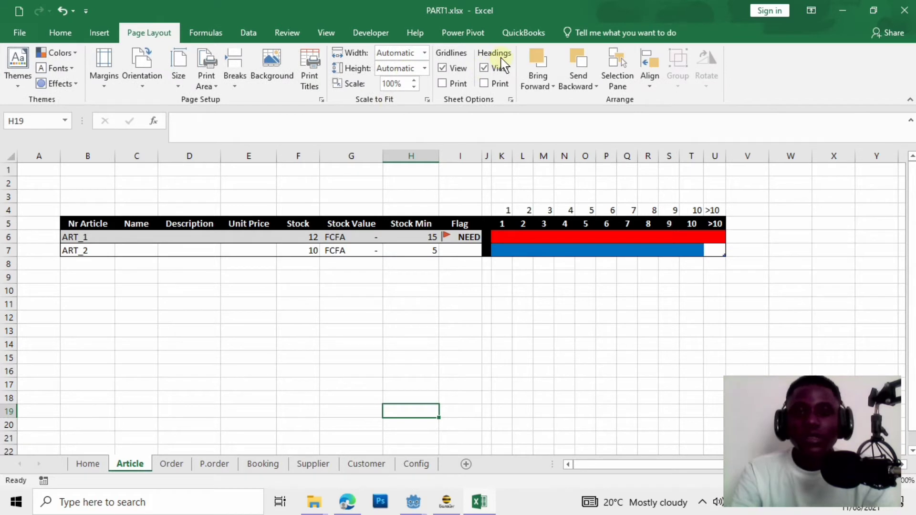
left_click(442, 69)
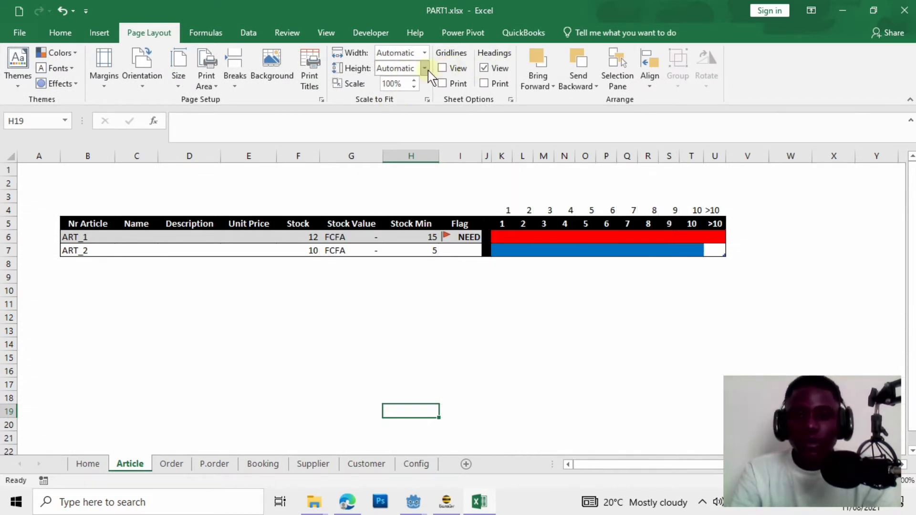
left_click(394, 343)
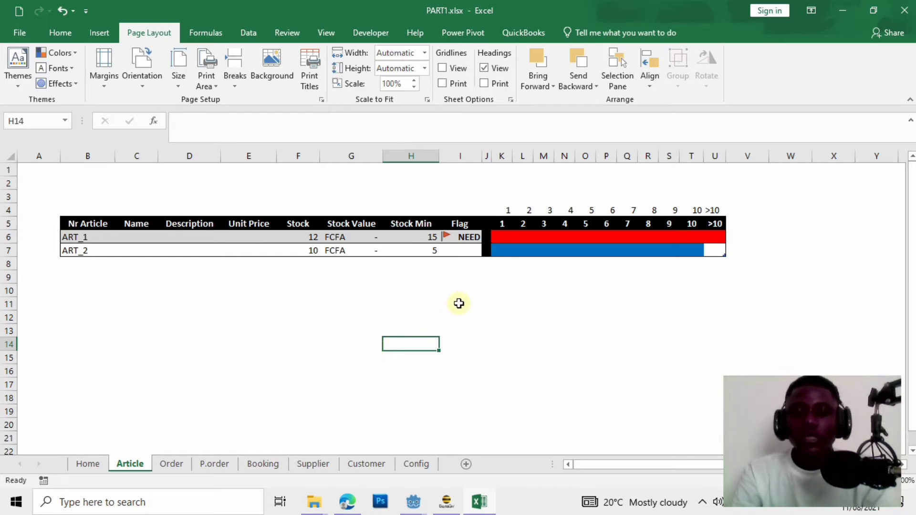
Change ART_2's stock in F7 to 6.
left_click(308, 253)
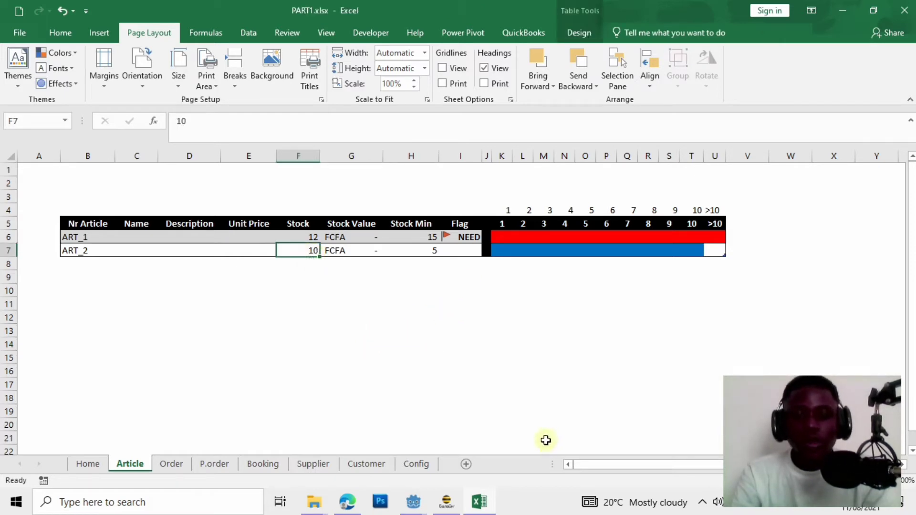
type("6")
left_click(532, 384)
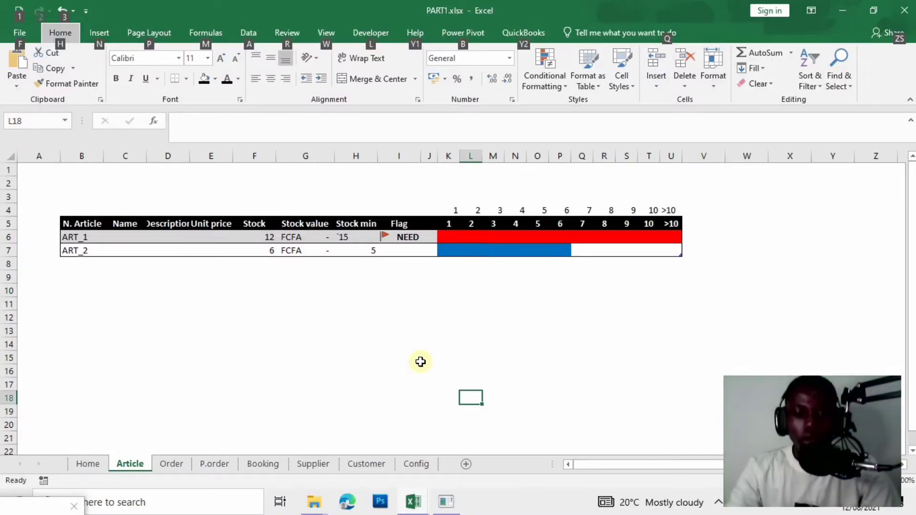
left_click(419, 359)
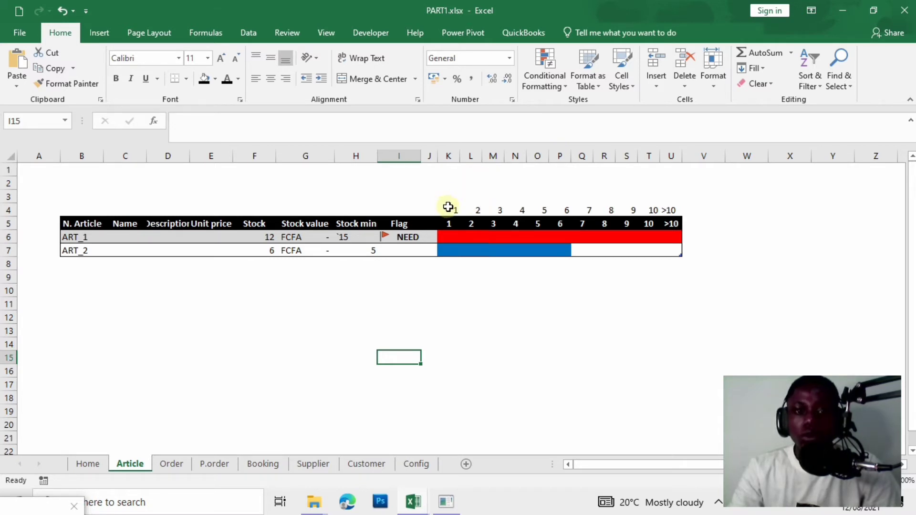
Turn the K4:U4 scale numbers white to hide them, then show the Developer tab.
left_click_drag(450, 208, 675, 208)
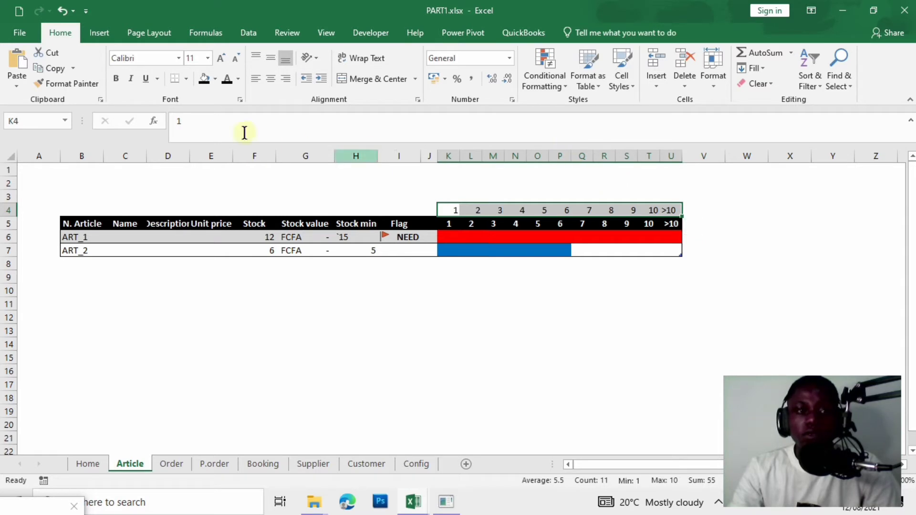
left_click(237, 79)
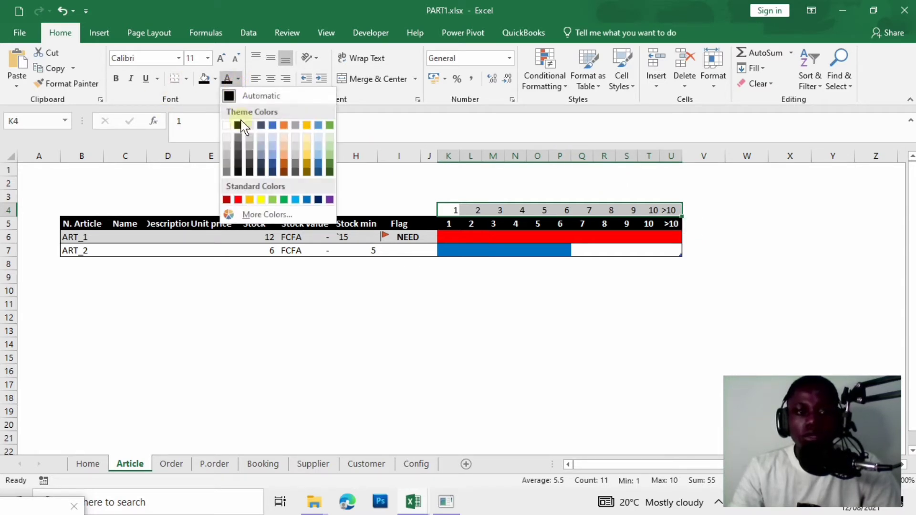
left_click(228, 126)
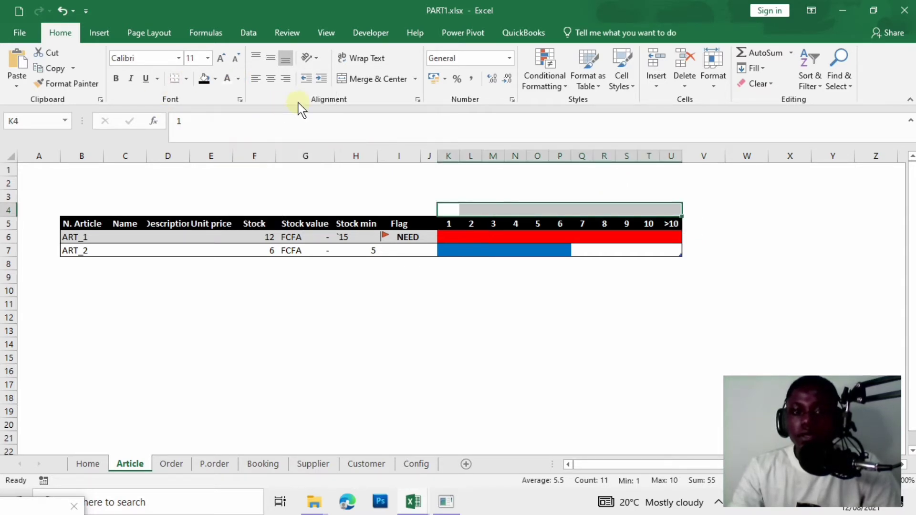
left_click(329, 301)
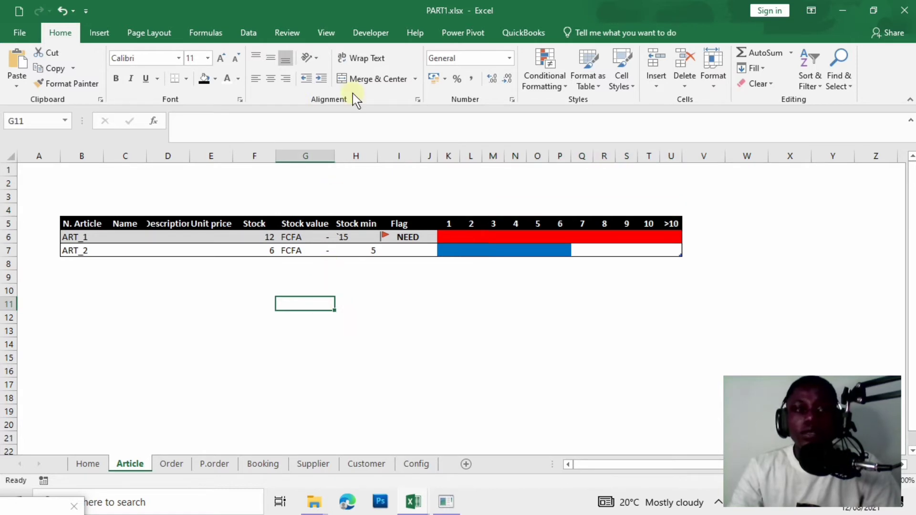
left_click(375, 33)
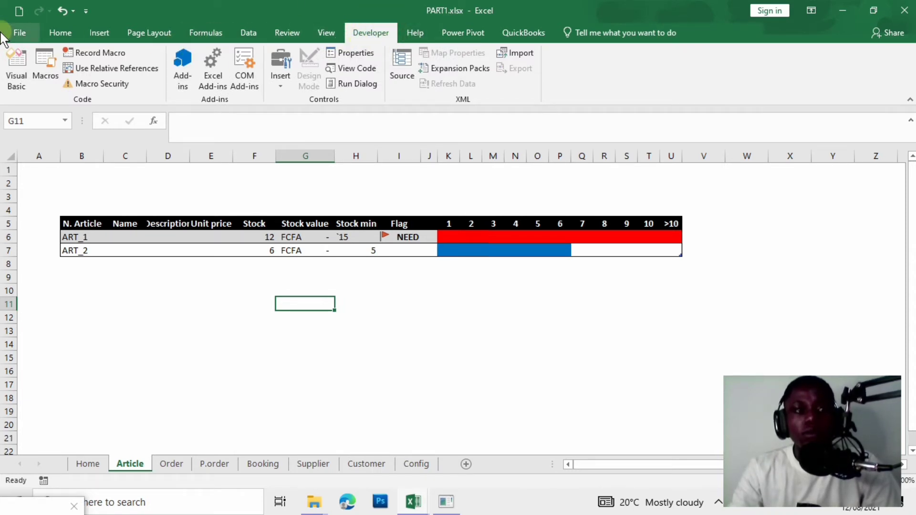
left_click(19, 33)
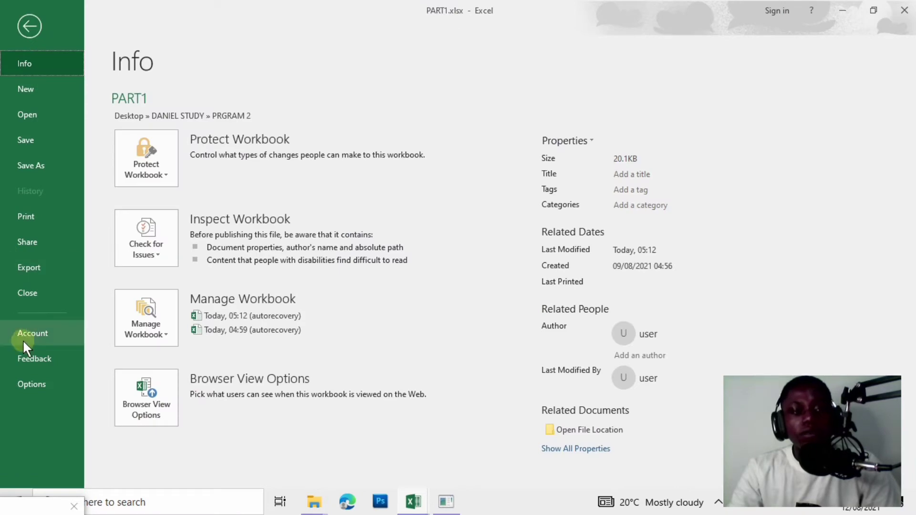
left_click(40, 393)
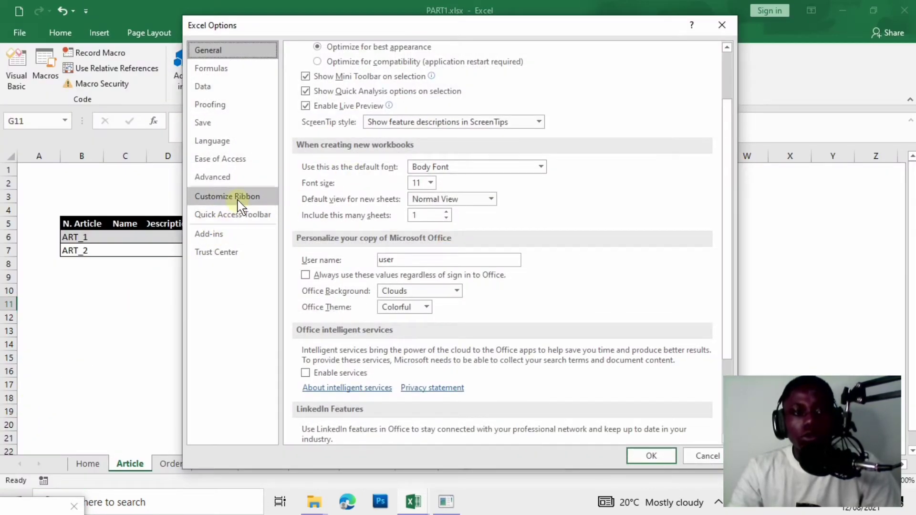
left_click(225, 198)
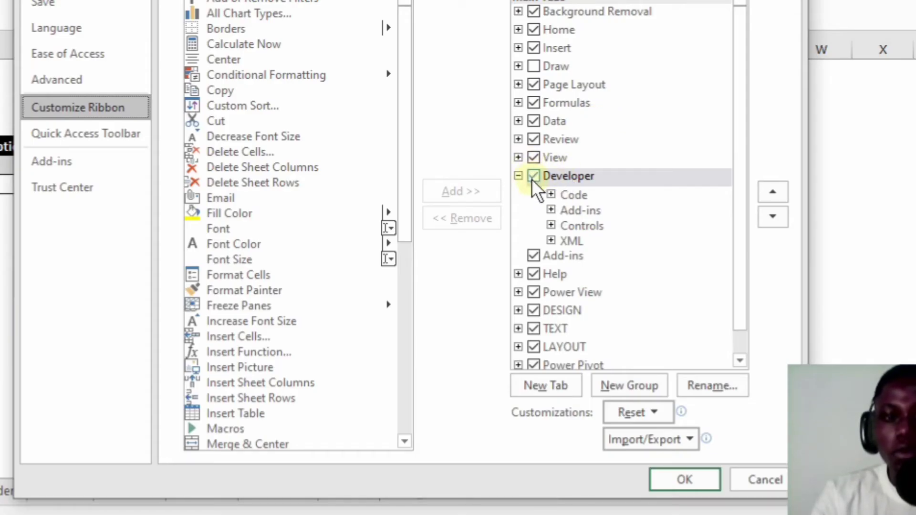
left_click(531, 179)
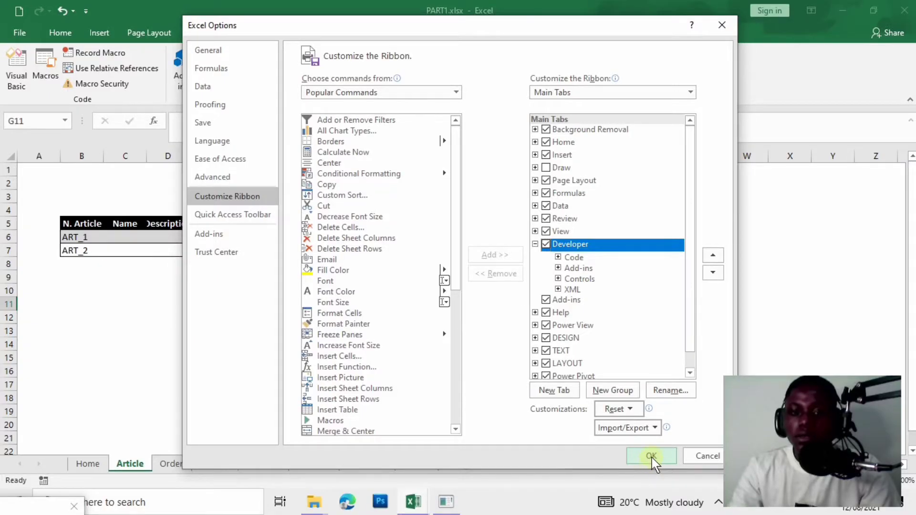
left_click(652, 457)
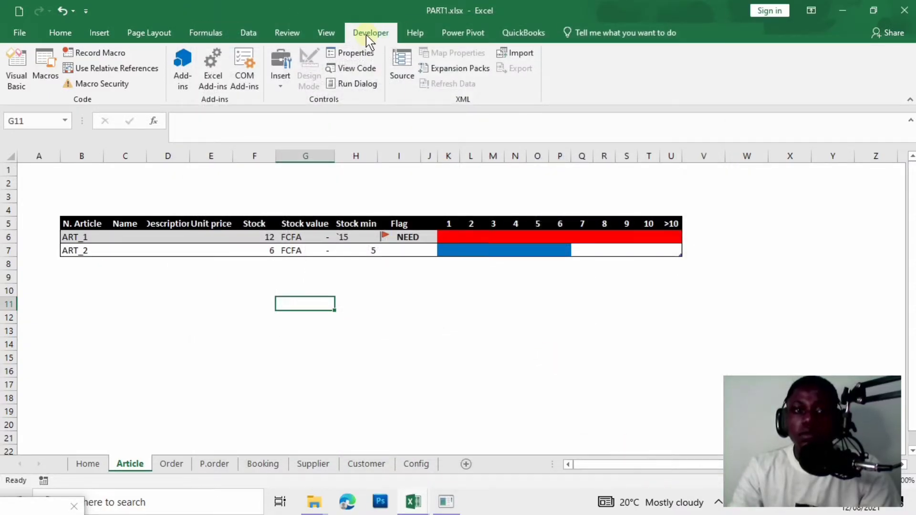
scroll(320, 83, "up", 7)
left_click(371, 38)
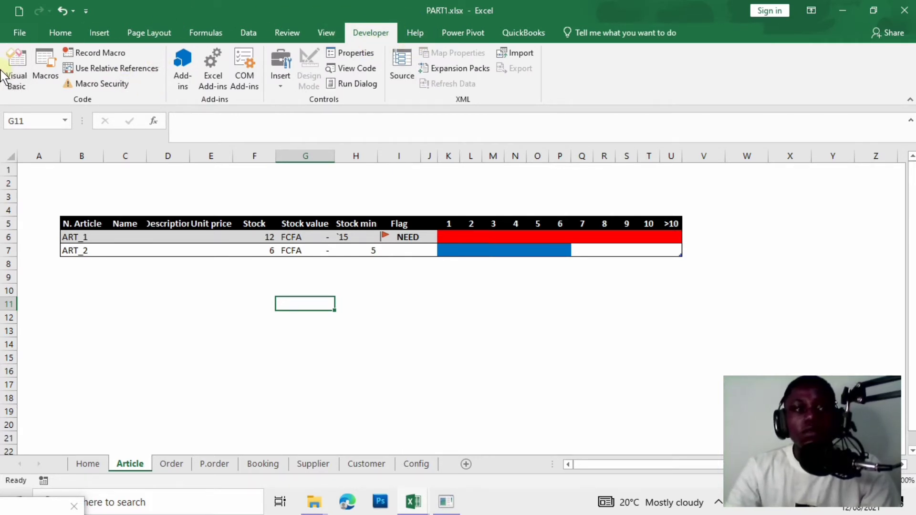
Insert a new UserForm1 in the Visual Basic editor and enlarge it taller and wider.
left_click(15, 81)
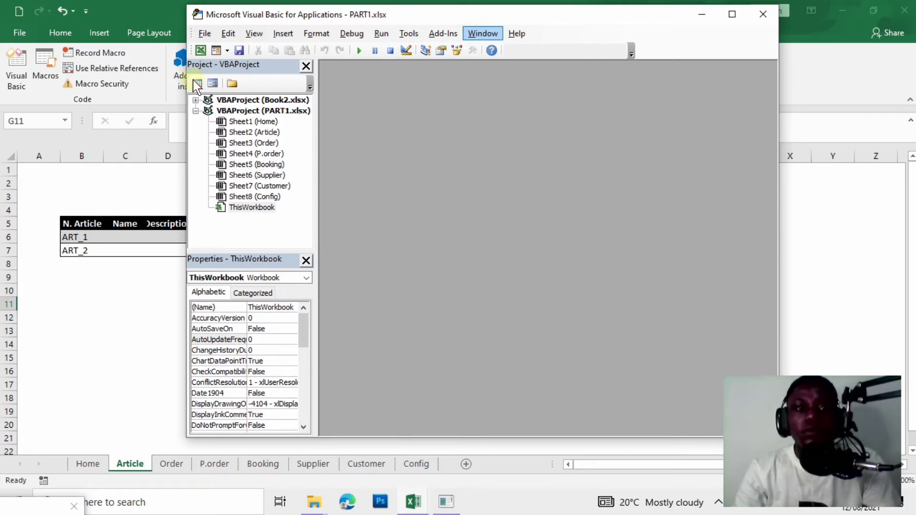
left_click(222, 49)
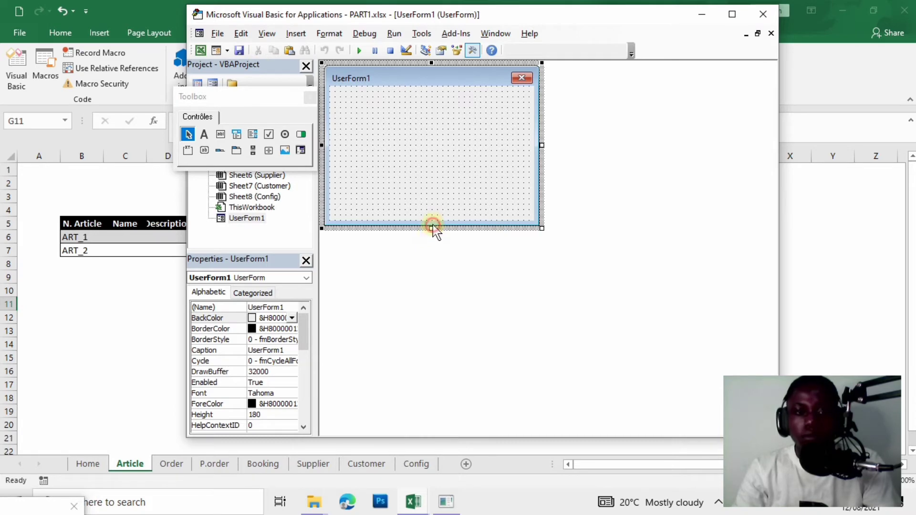
left_click_drag(434, 229, 433, 413)
left_click_drag(541, 238, 595, 239)
left_click_drag(458, 413, 456, 426)
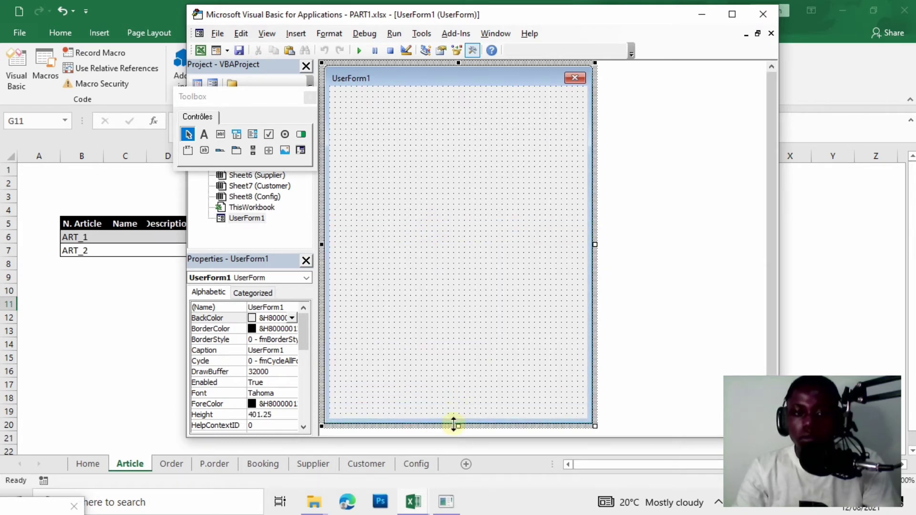
Draw Label1 at the form's top left.
left_click(200, 136)
left_click_drag(334, 90, 415, 115)
left_click(374, 176)
mouse_move(305, 328)
left_mouse_down()
mouse_move(301, 382)
mouse_move(304, 324)
left_mouse_up()
Set the UserForm's font size to 14.
left_click(289, 392)
left_click(293, 393)
left_click(412, 185)
left_click(450, 132)
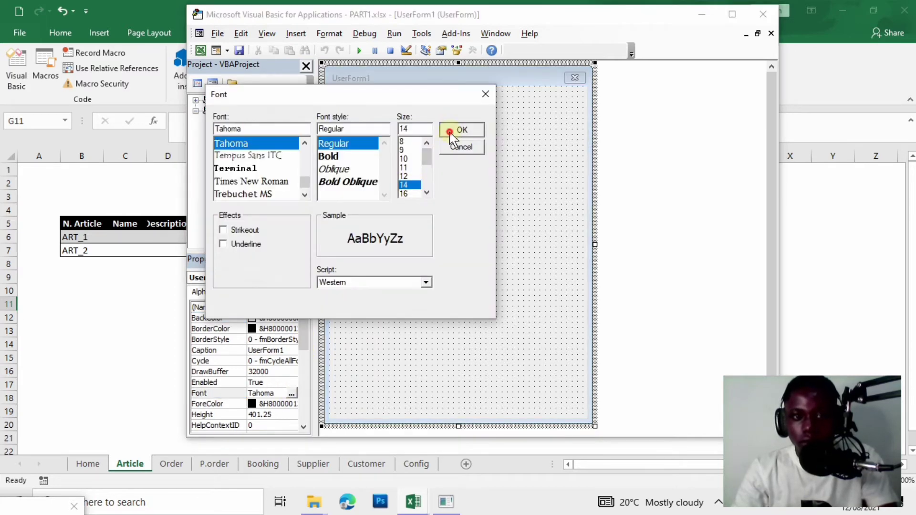
left_click(374, 105)
left_click(292, 420)
left_click(293, 415)
left_click(293, 415)
left_click(409, 191)
left_click(461, 130)
left_click(358, 110)
left_click_drag(357, 109, 363, 114)
Add a top-right label captioned with a person's name, in a smaller font.
left_click(370, 143)
left_click(205, 134)
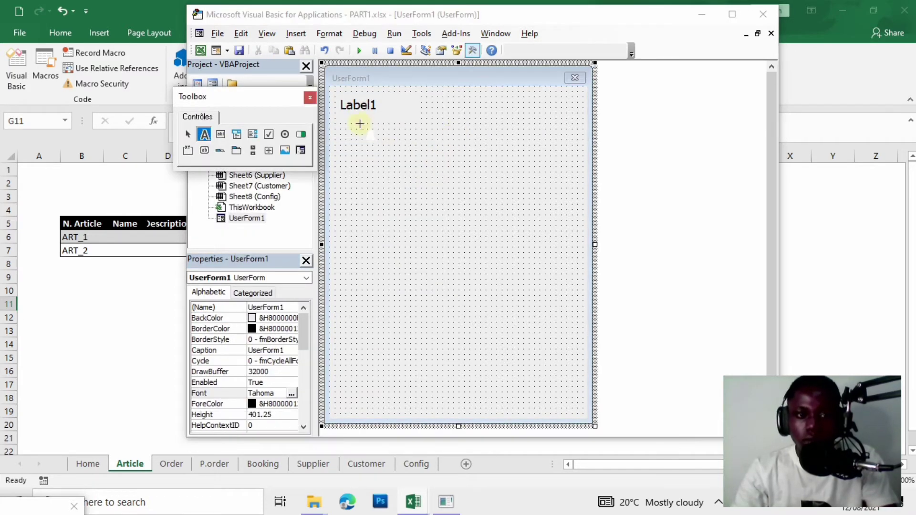
left_click_drag(494, 94, 580, 120)
left_click(553, 110)
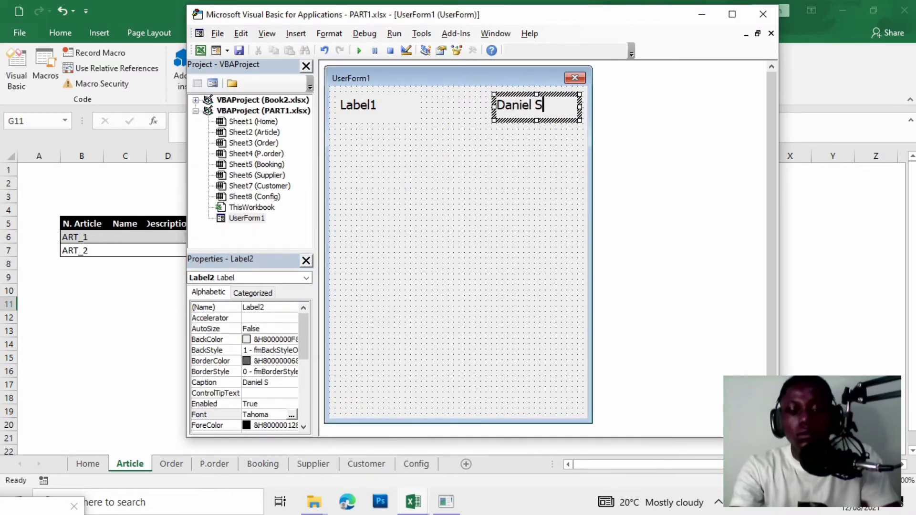
left_click(530, 152)
left_click(542, 112)
left_click(292, 415)
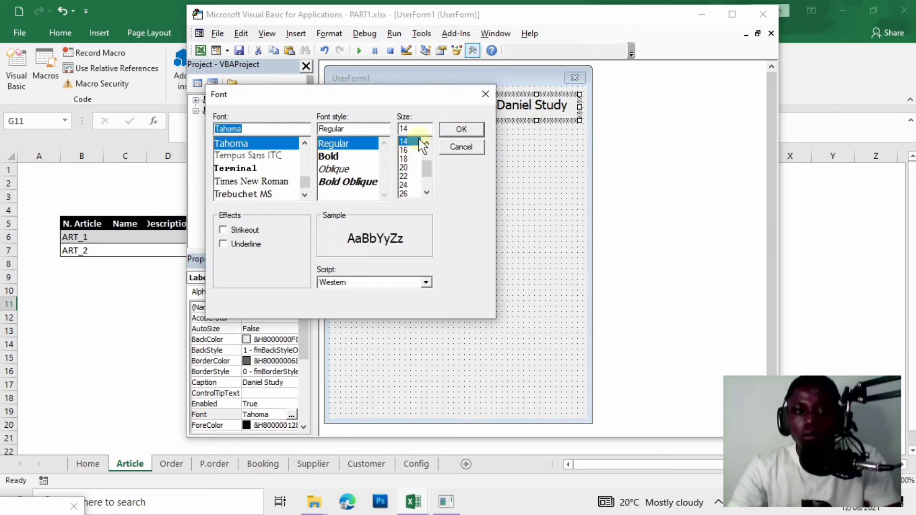
left_click(410, 159)
left_click(461, 130)
left_click_drag(579, 120, 578, 121)
Add a Name label with a text box beside it.
left_click(205, 134)
mouse_move(333, 131)
left_mouse_down()
mouse_move(414, 158)
mouse_move(526, 162)
mouse_move(536, 149)
left_mouse_up()
left_click(388, 171)
left_click(221, 134)
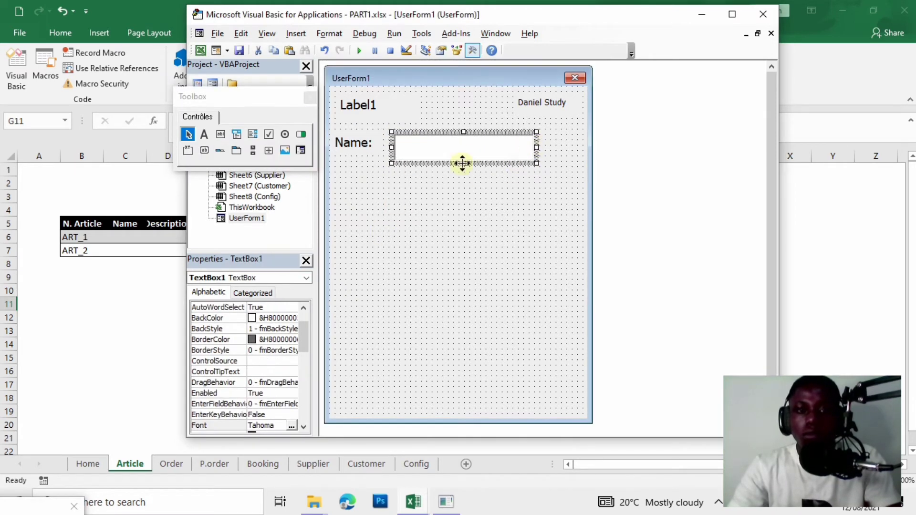
left_click_drag(462, 164, 463, 159)
left_click(203, 135)
mouse_move(335, 166)
left_mouse_down()
mouse_move(431, 189)
mouse_move(408, 177)
left_mouse_up()
Add a 'Description:' label with a large text box below it, and narrow the form slightly.
left_click(401, 179)
key("BackSpace")
key("BackSpace")
key("BackSpace")
key("BackSpace")
key("BackSpace")
key("BackSpace")
type("Description:")
left_click(440, 229)
left_click(433, 173)
left_click(379, 219)
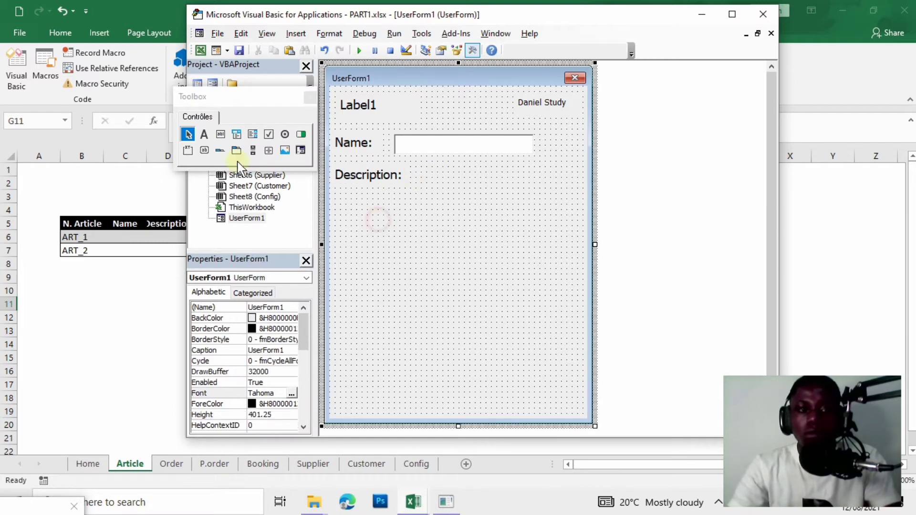
left_click(220, 134)
left_click_drag(335, 194, 556, 322)
left_click_drag(448, 242, 458, 237)
left_click(427, 333)
left_click_drag(598, 247, 589, 248)
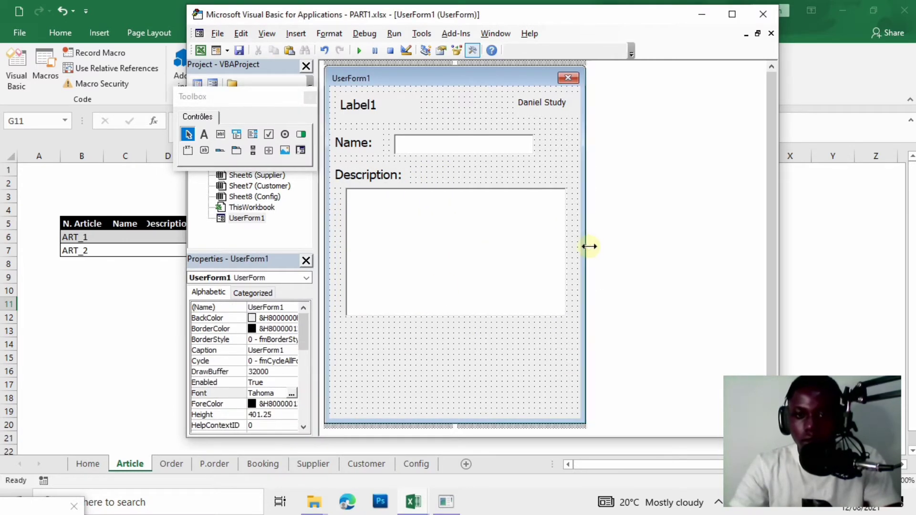
Add a 'Unit Price:' label below the Description box with a text box beside it.
left_click(204, 135)
mouse_move(336, 323)
left_mouse_down()
mouse_move(397, 354)
mouse_move(428, 350)
mouse_move(407, 337)
mouse_move(370, 343)
left_mouse_up()
left_click(399, 335)
key("BackSpace")
key("BackSpace")
key("BackSpace")
type("Unit Price:")
left_click(405, 392)
left_click(422, 345)
left_click(373, 322)
mouse_move(370, 320)
left_mouse_down()
mouse_move(472, 357)
mouse_move(544, 349)
left_mouse_up()
left_click(220, 135)
left_click(458, 375)
Add a 'Stock Min:' label aligned under Unit Price.
left_click(204, 134)
mouse_move(330, 357)
left_mouse_down()
mouse_move(423, 383)
mouse_move(399, 383)
left_mouse_up()
type("Stock Min:")
mouse_move(429, 371)
left_mouse_down()
mouse_move(403, 370)
mouse_move(544, 381)
left_mouse_up()
left_click(410, 389)
left_click(221, 135)
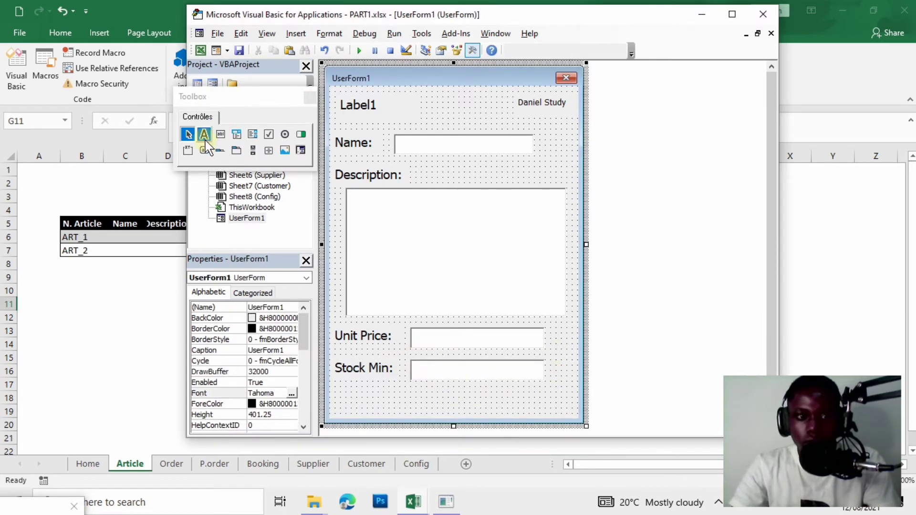
Add an 'ADD ELEMENT' button at the bottom and adjust its size and the form's height.
left_click(204, 150)
left_click_drag(391, 385, 528, 413)
left_click(513, 401)
double_click(514, 400)
type("ADD ELEMENT")
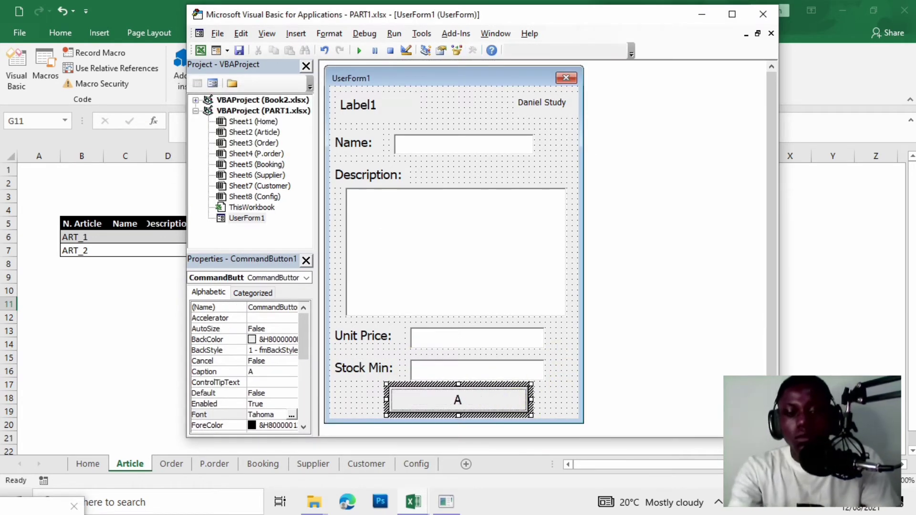
left_click(525, 419)
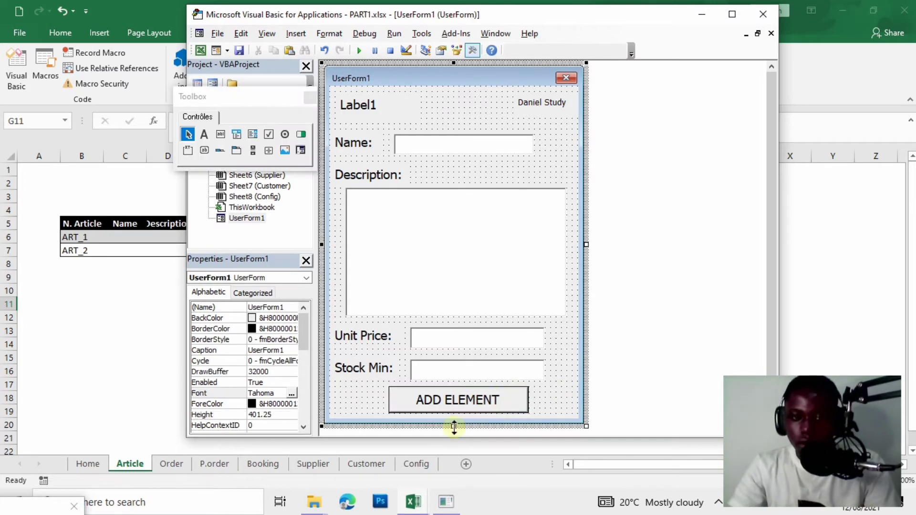
left_click(460, 409)
left_click_drag(453, 427, 459, 421)
left_click_drag(531, 402, 514, 402)
left_click_drag(387, 402, 398, 403)
left_click(542, 412)
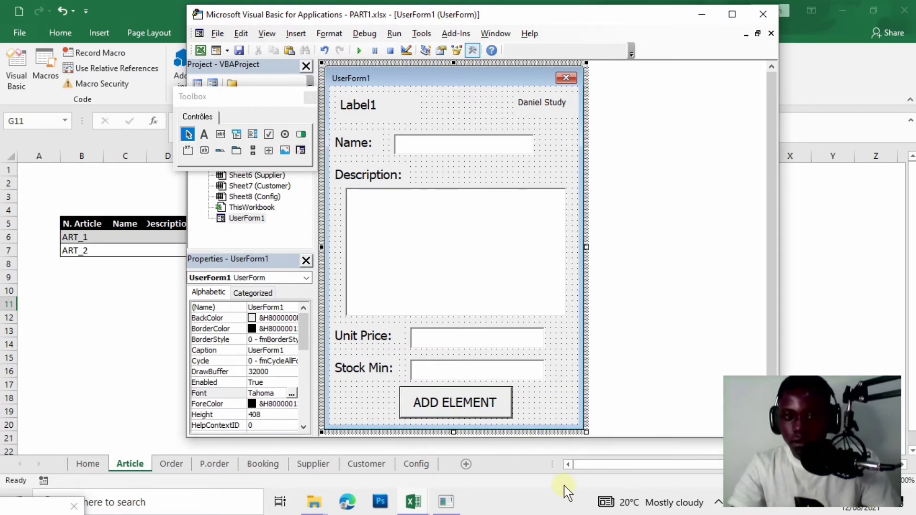
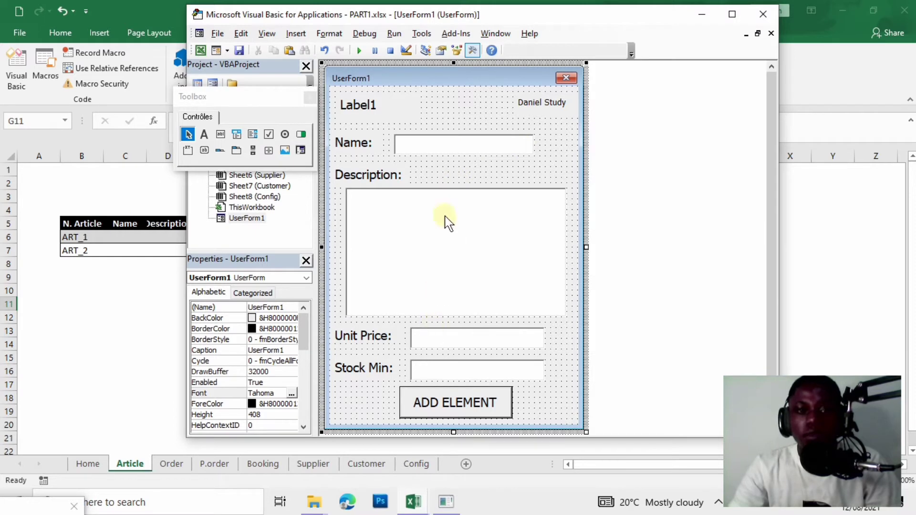
Rename the Name and Description text boxes to Txt_name and Txt_description.
left_click(443, 144)
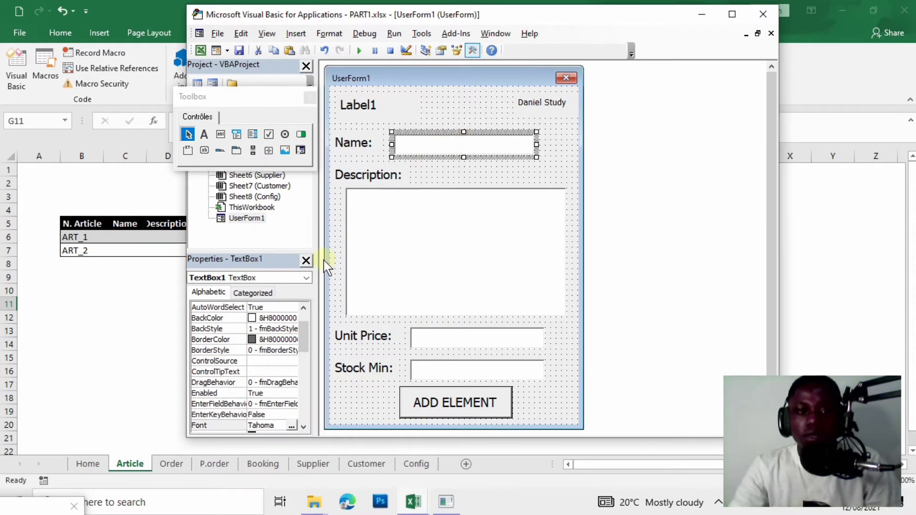
left_click(302, 308)
left_click(302, 308)
left_click(302, 308)
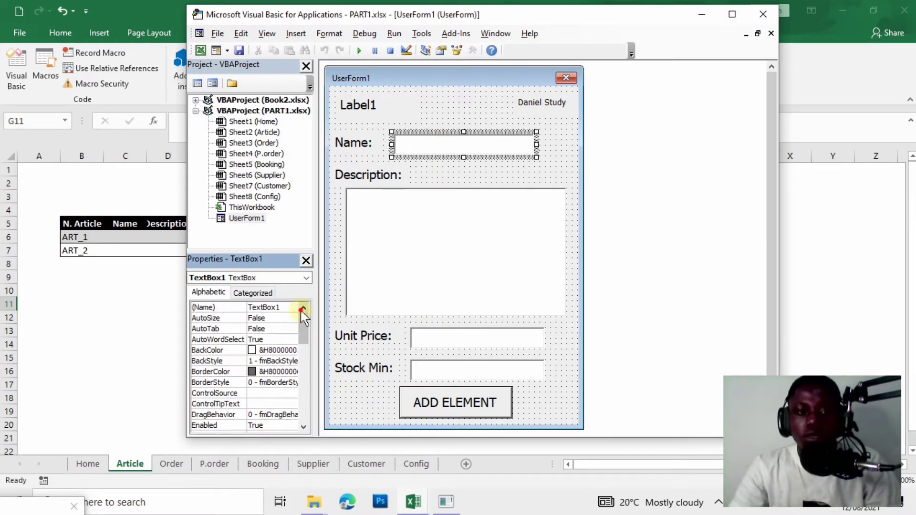
left_click(289, 310)
double_click(218, 308)
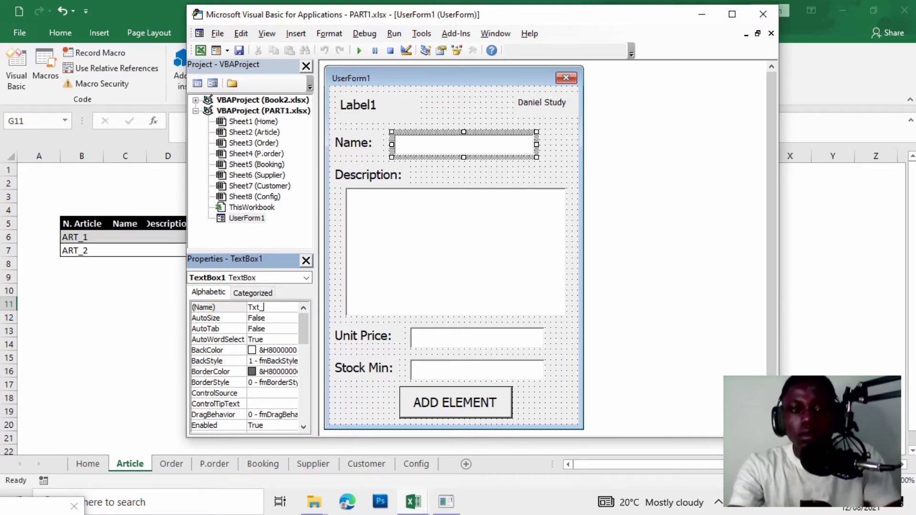
type("name")
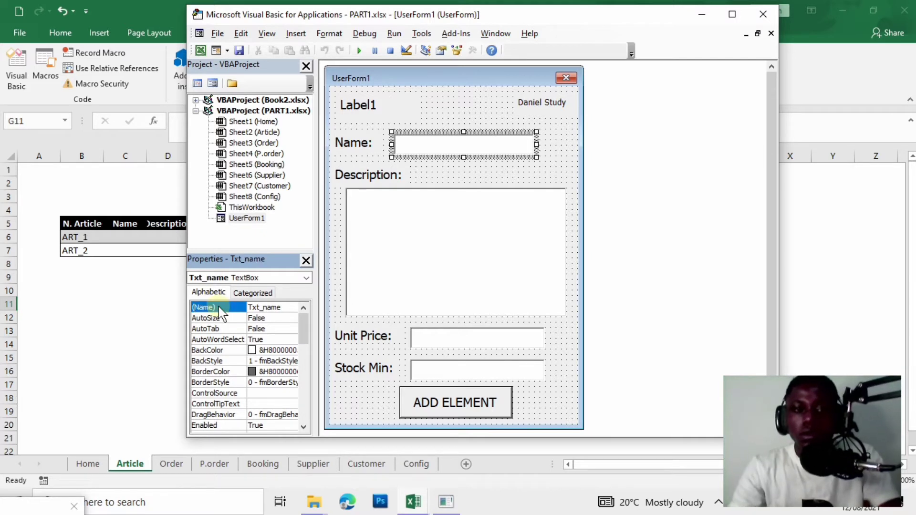
left_click(517, 266)
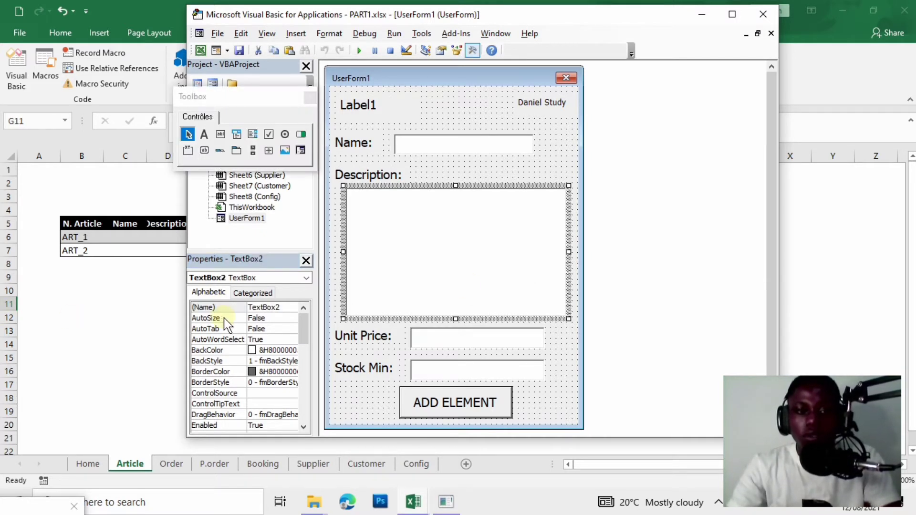
left_click(285, 308)
double_click(285, 308)
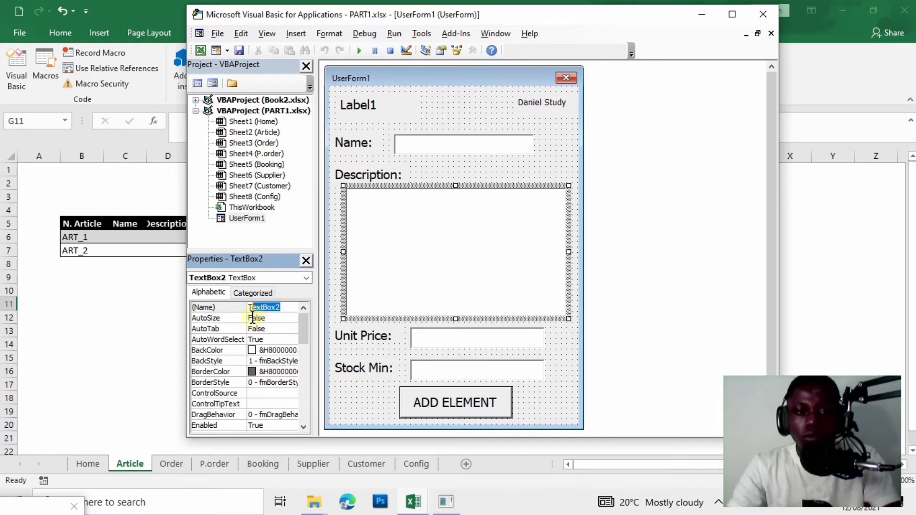
type("Txt")
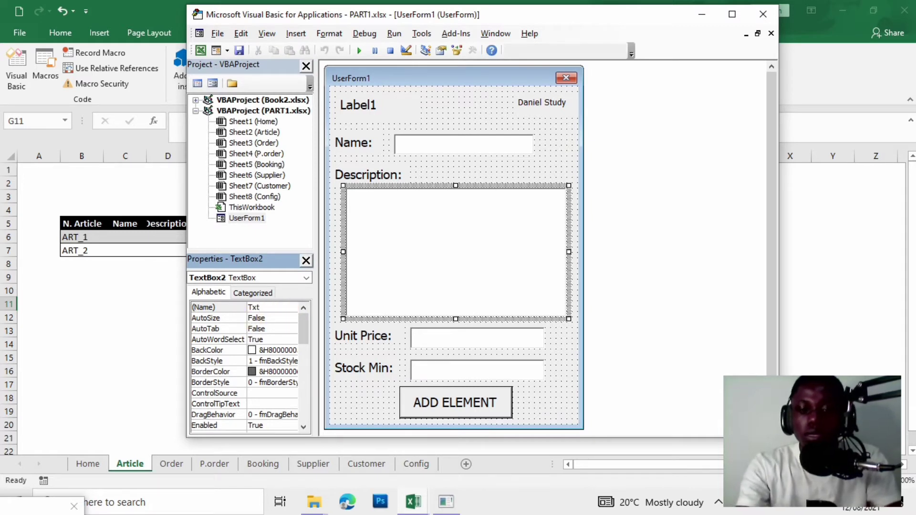
type("_des")
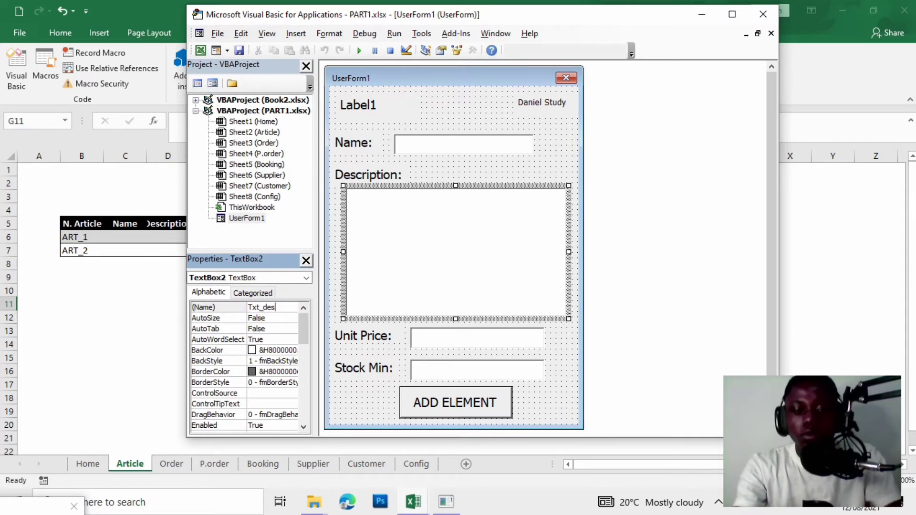
type("cription")
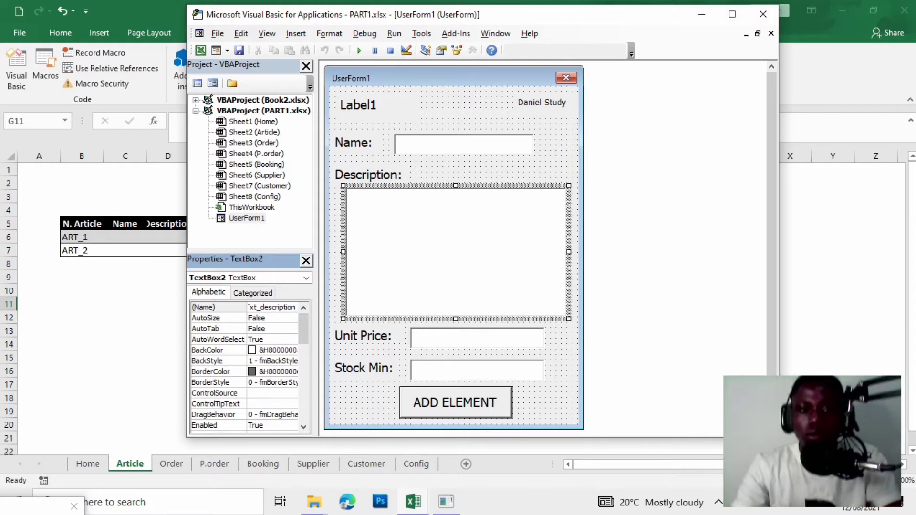
key("Return")
Rename the Unit Price and Stock Min text boxes to Txt_unitprice and Txt_stockmin.
left_click(446, 340)
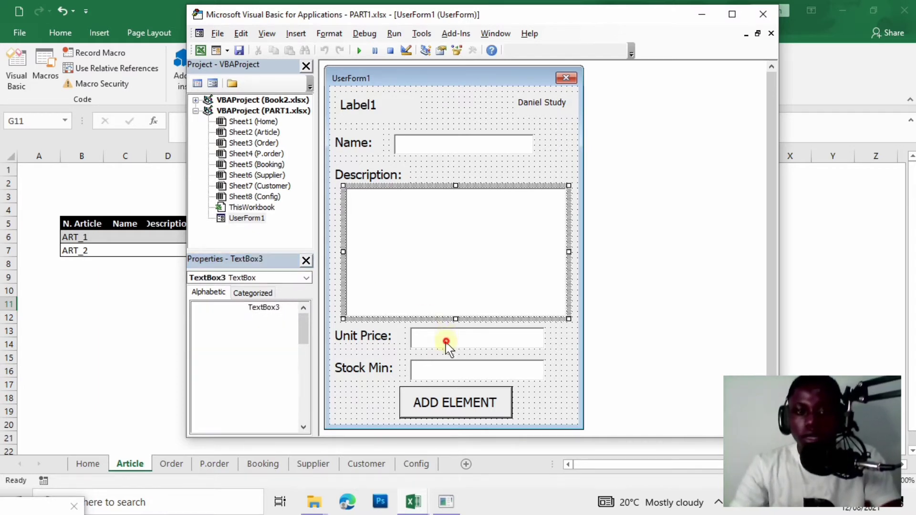
left_click(277, 307)
double_click(275, 308)
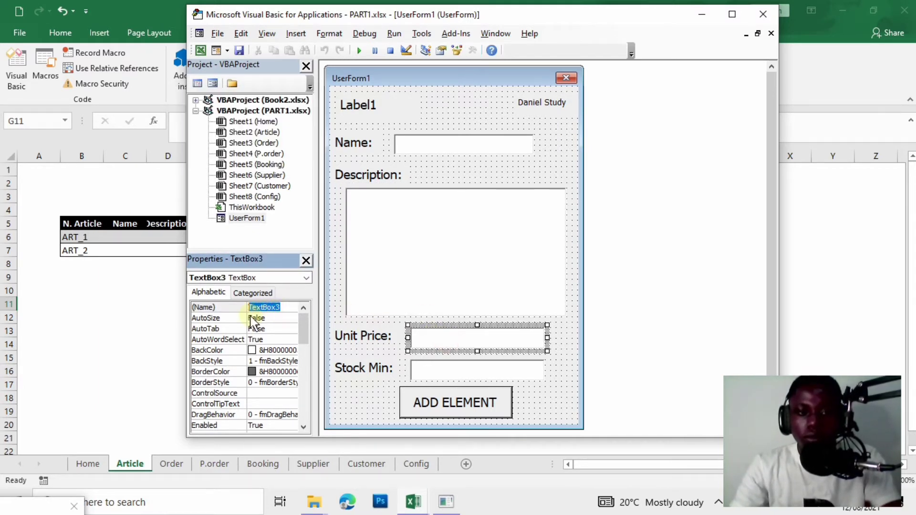
key("BackSpace")
type("Tx")
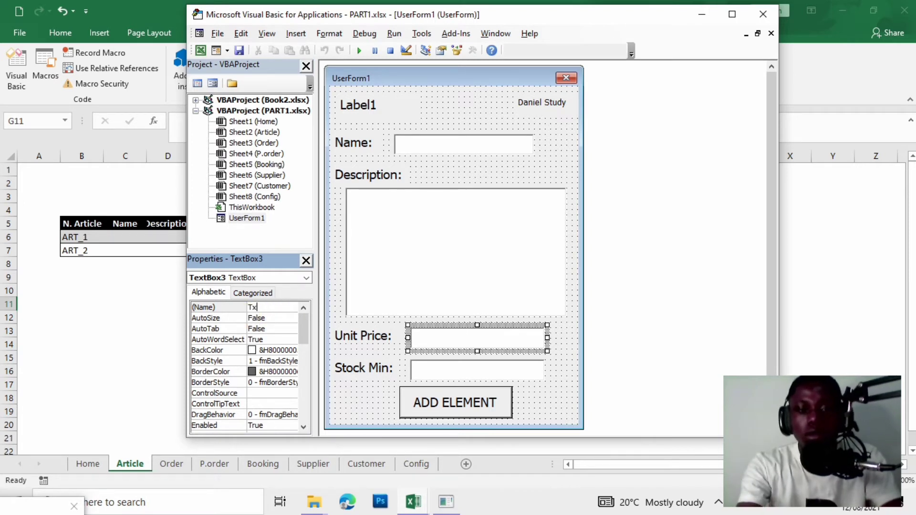
type("t_")
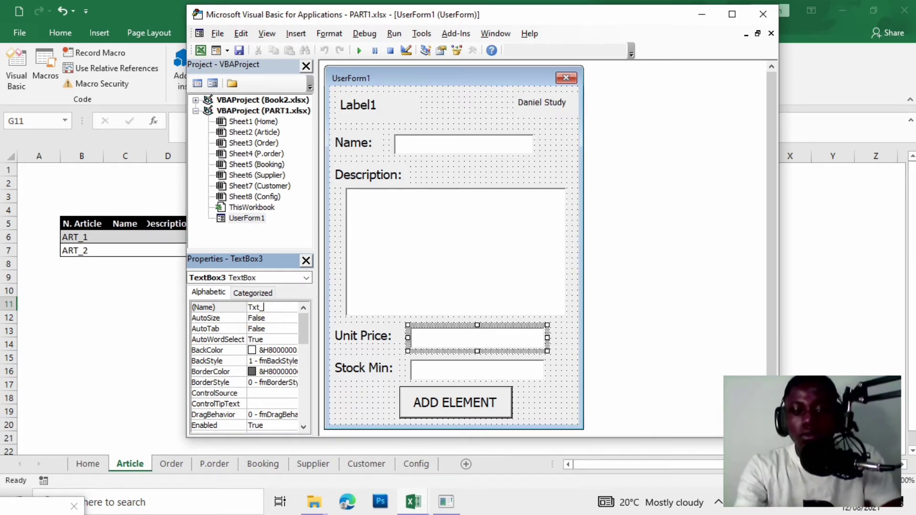
type("unitprice")
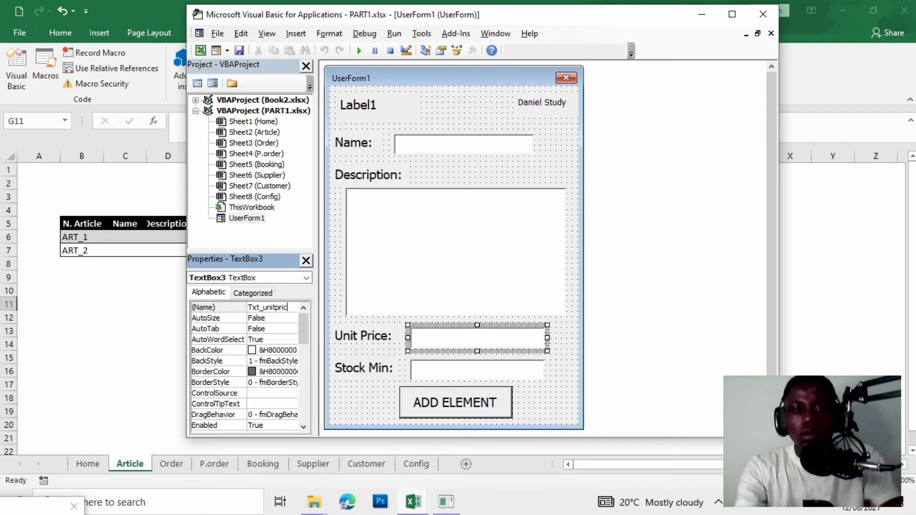
left_click(430, 370)
left_click_drag(286, 308, 251, 316)
type("x")
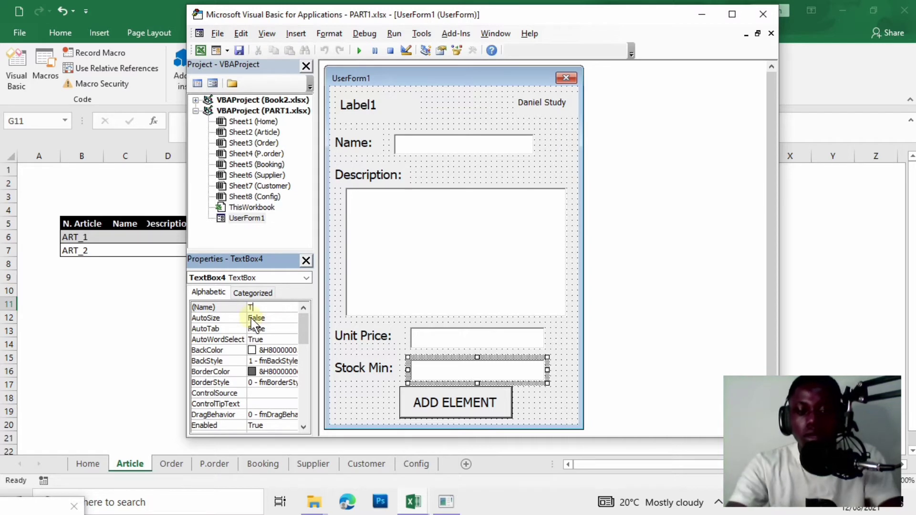
type("t_")
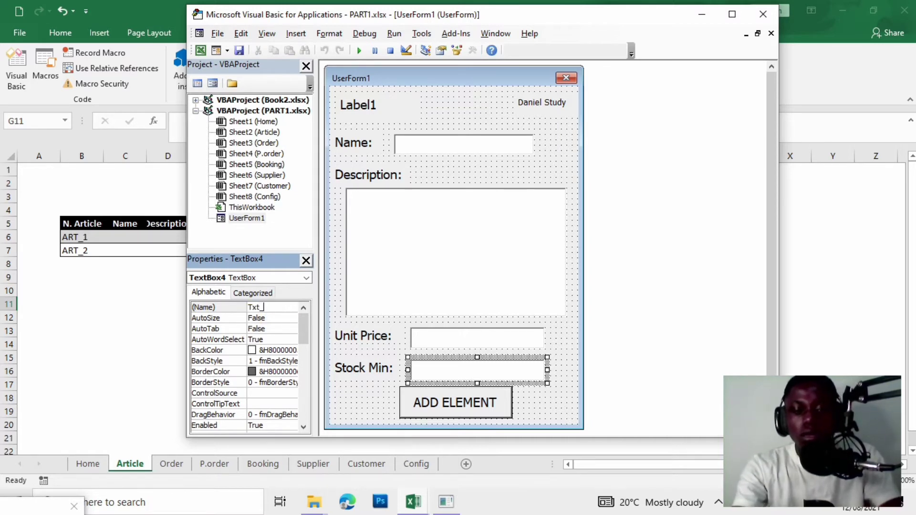
type("so")
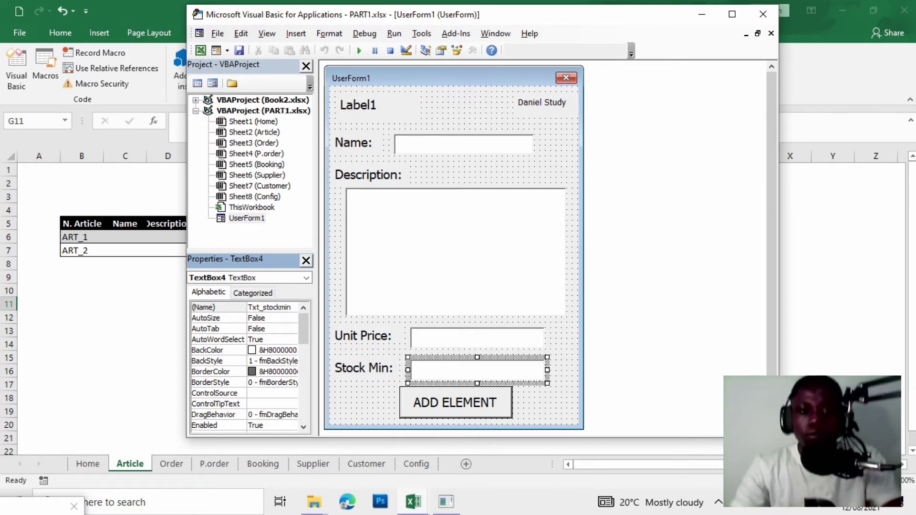
left_click(468, 285)
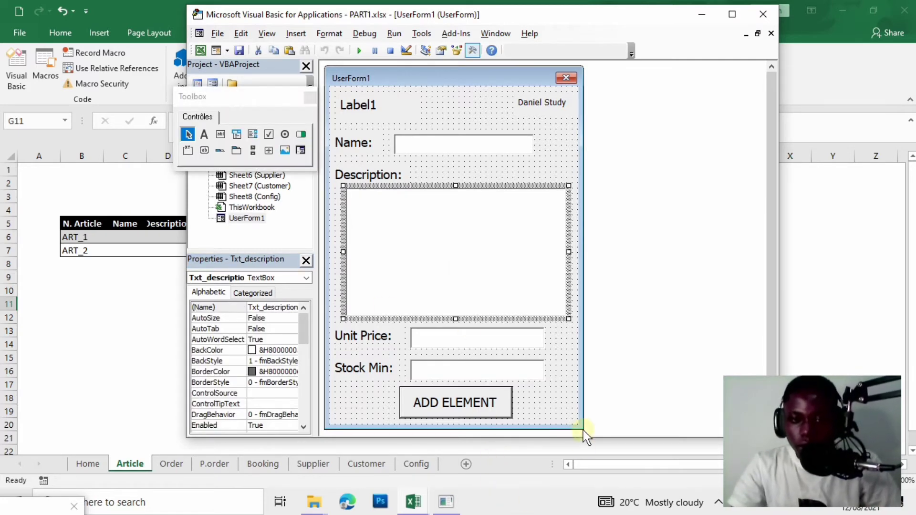
left_click(557, 400)
Preview the form, then shift the four labels and the description box slightly right.
left_click(360, 51)
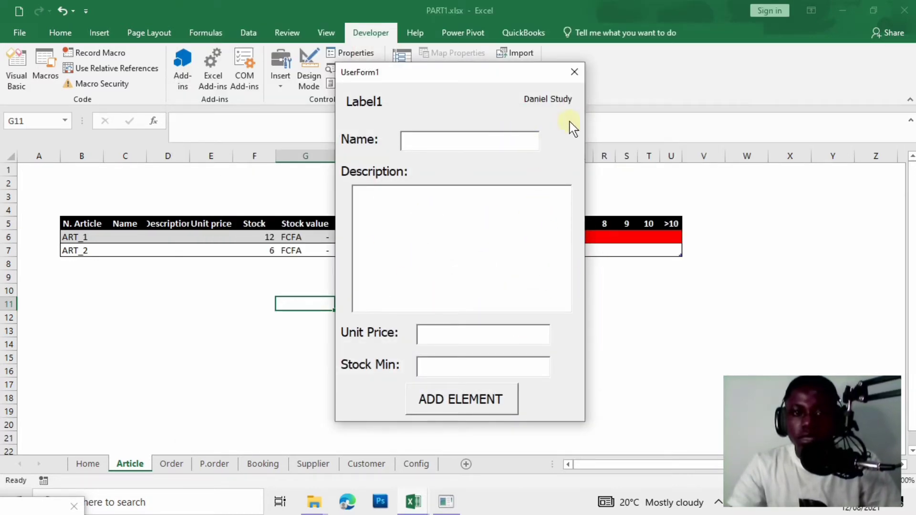
left_click(575, 72)
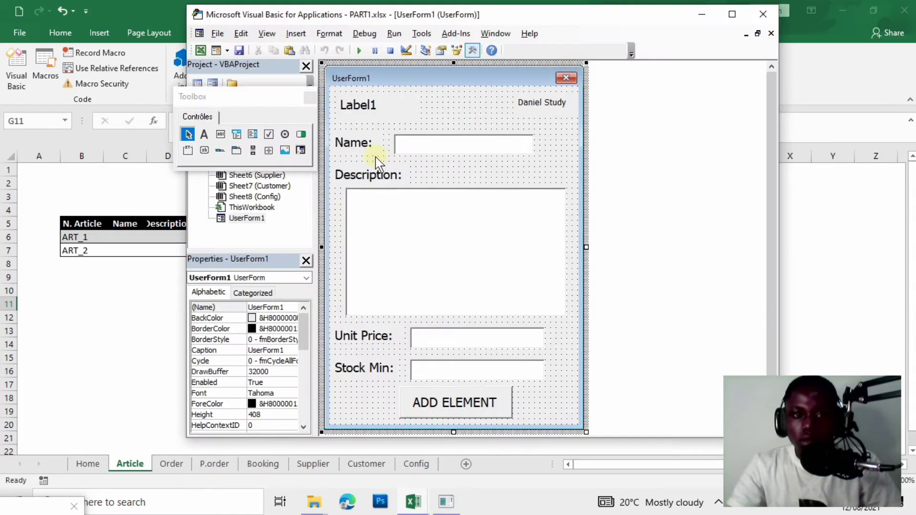
left_click(442, 148)
left_click(353, 146)
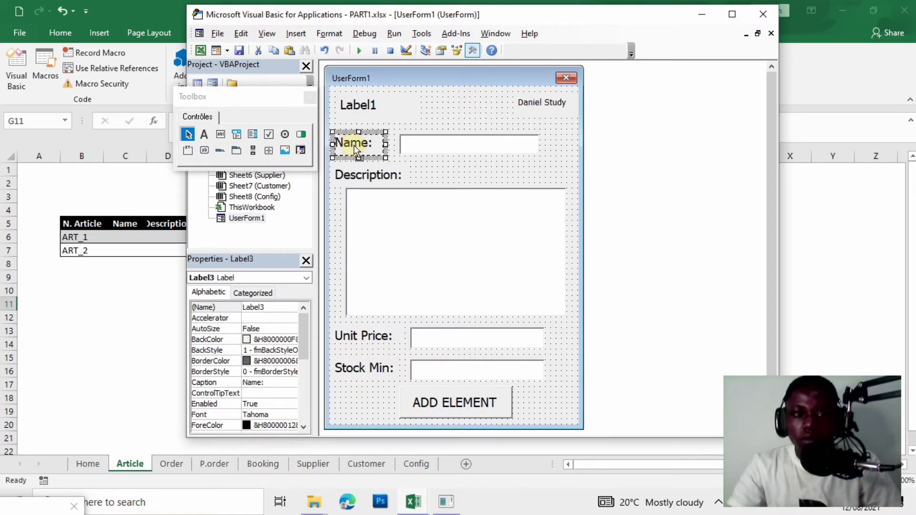
left_click_drag(353, 145, 358, 145)
left_click(359, 177)
left_click_drag(359, 176, 364, 176)
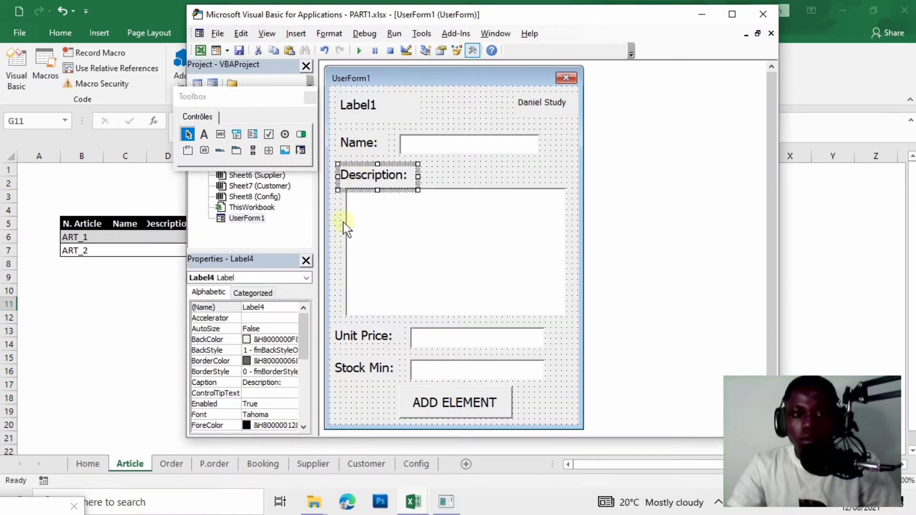
left_click(384, 266)
left_click_drag(390, 266, 396, 266)
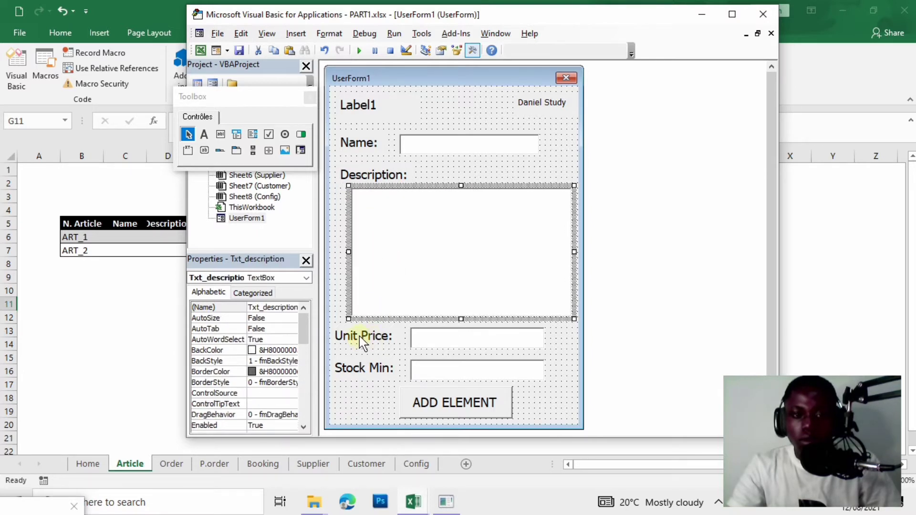
left_click(359, 336)
left_click_drag(359, 336, 365, 336)
left_click(363, 367)
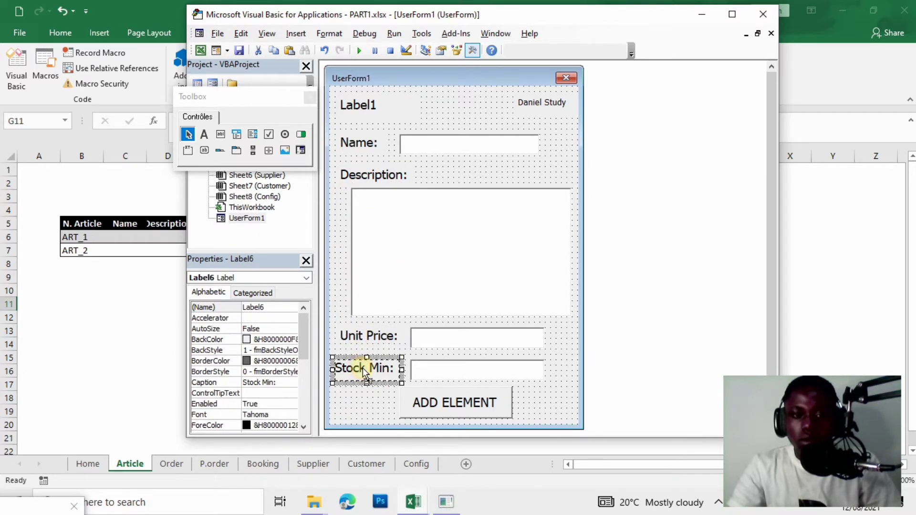
left_click_drag(365, 368, 370, 368)
Widen the form slightly, preview it, and nudge the top-right caption label right.
left_click(548, 368)
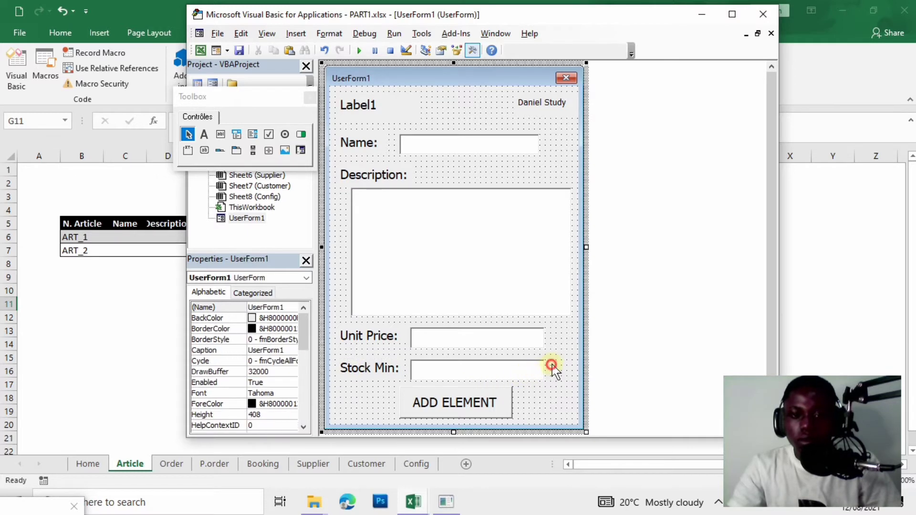
left_click_drag(587, 247, 592, 248)
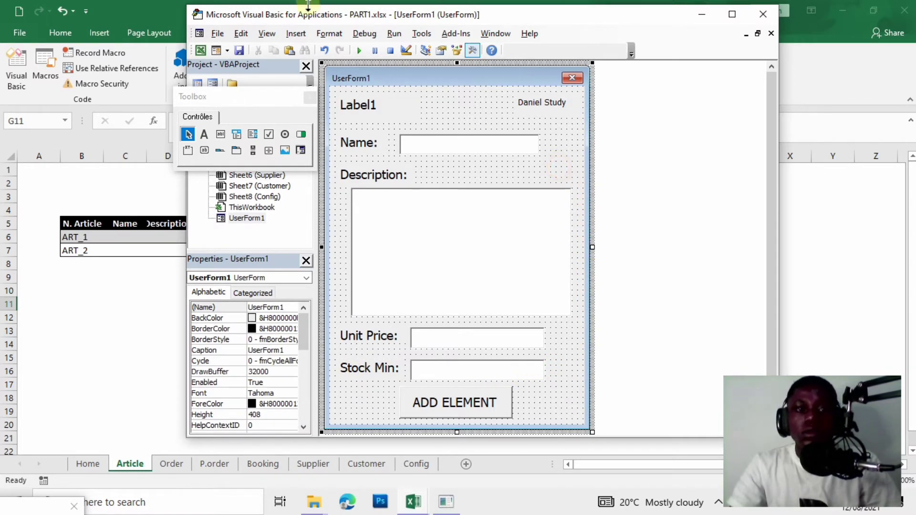
left_click(358, 50)
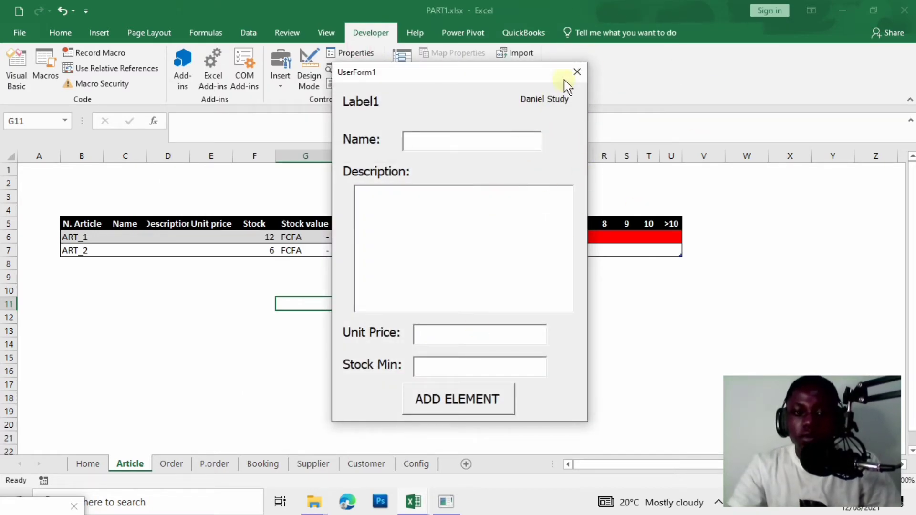
left_click(577, 72)
left_click(552, 103)
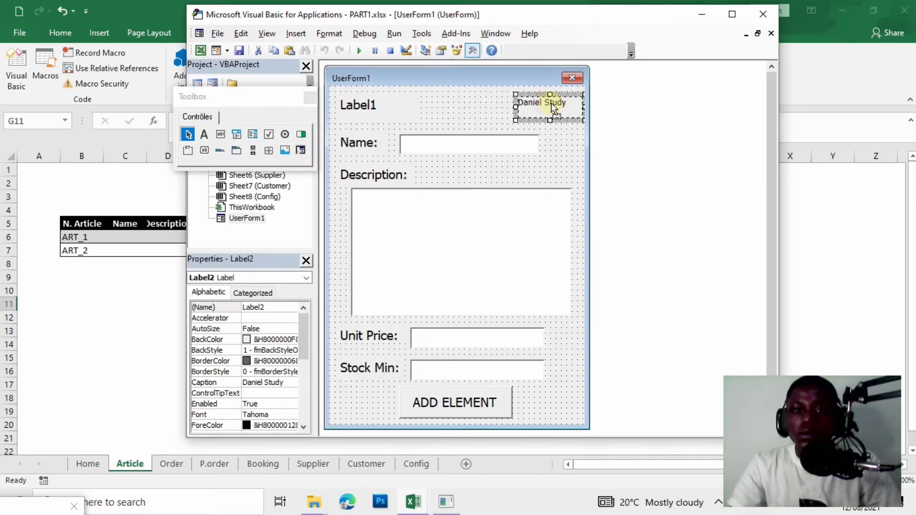
left_click_drag(555, 104, 556, 103)
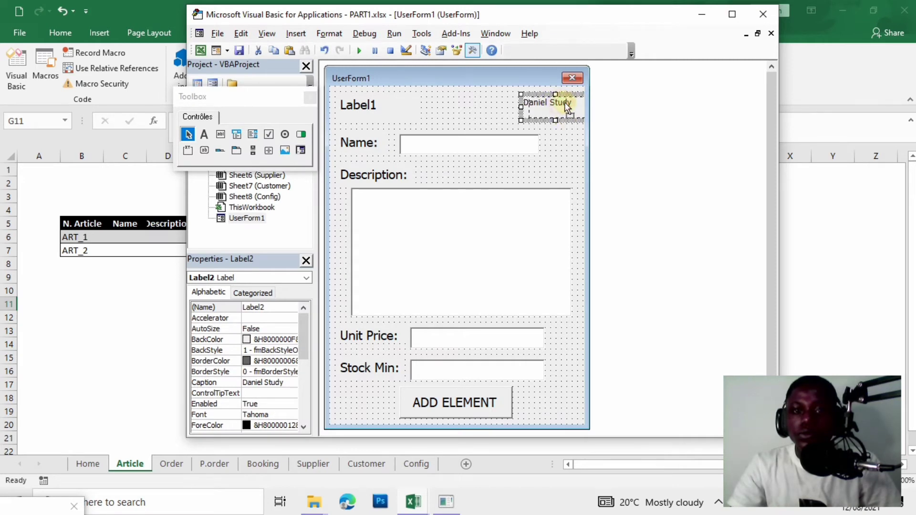
left_click(478, 169)
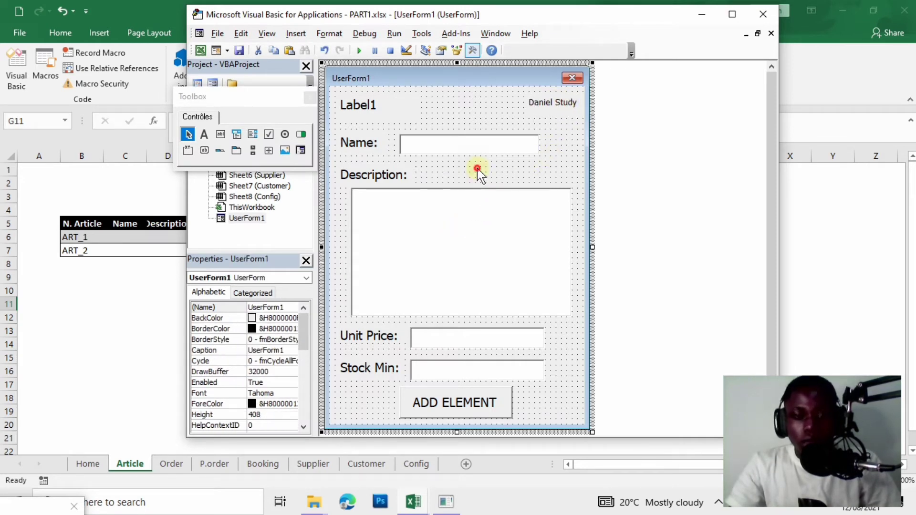
left_click(459, 237)
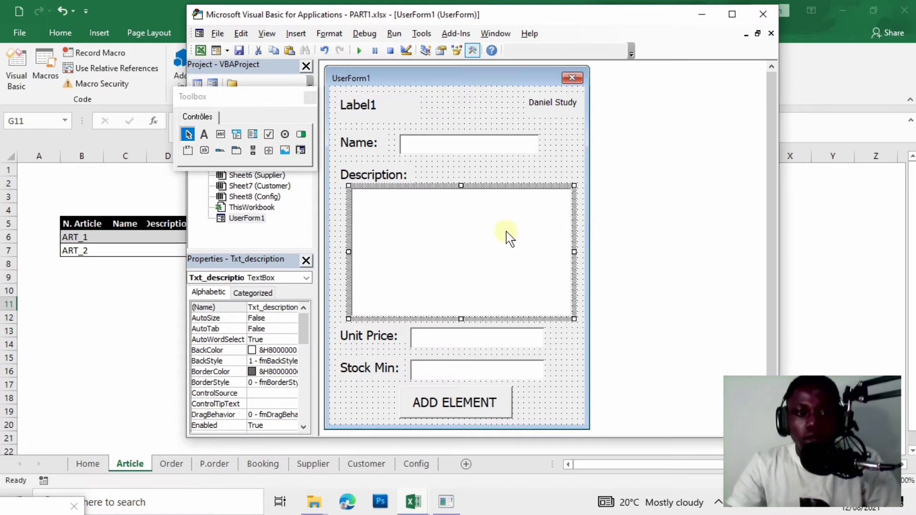
Set Txt_description's MultiLine and EnterKeyBehavior properties to True.
left_click_drag(300, 319, 302, 377)
left_click(282, 351)
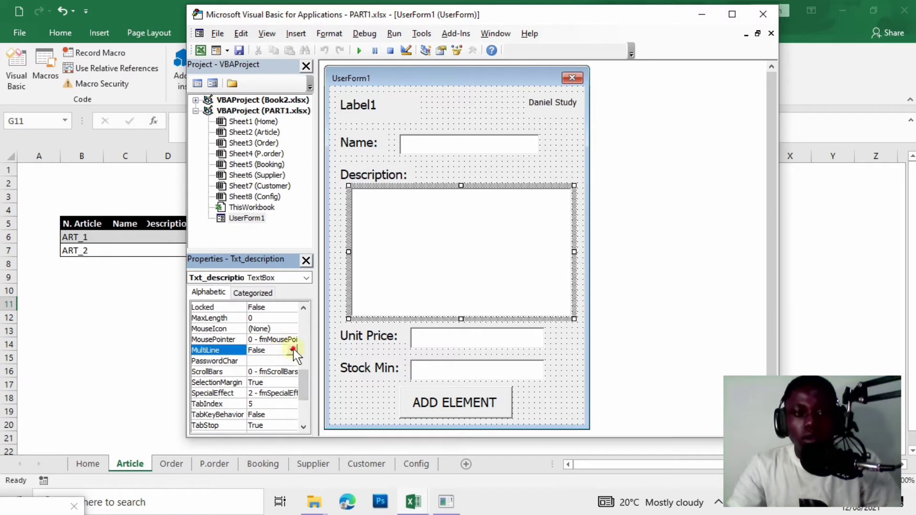
left_click(292, 351)
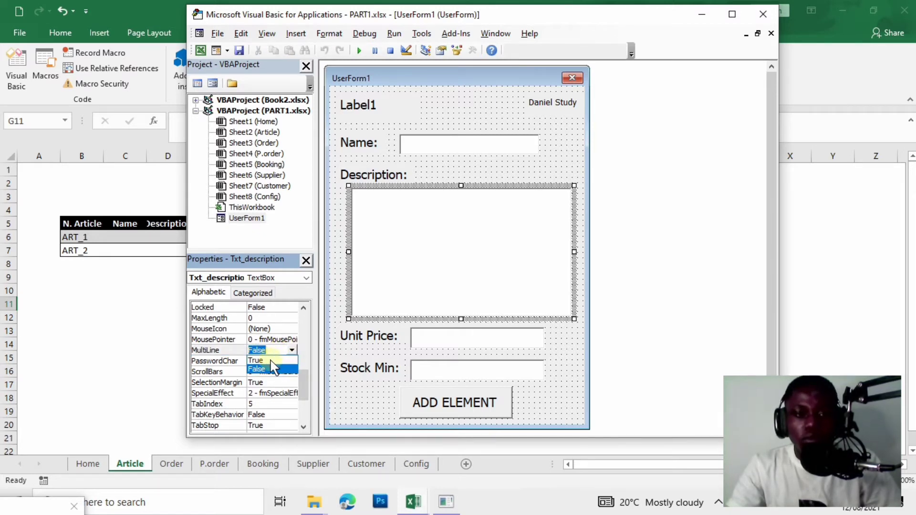
left_click(264, 361)
left_click(266, 360)
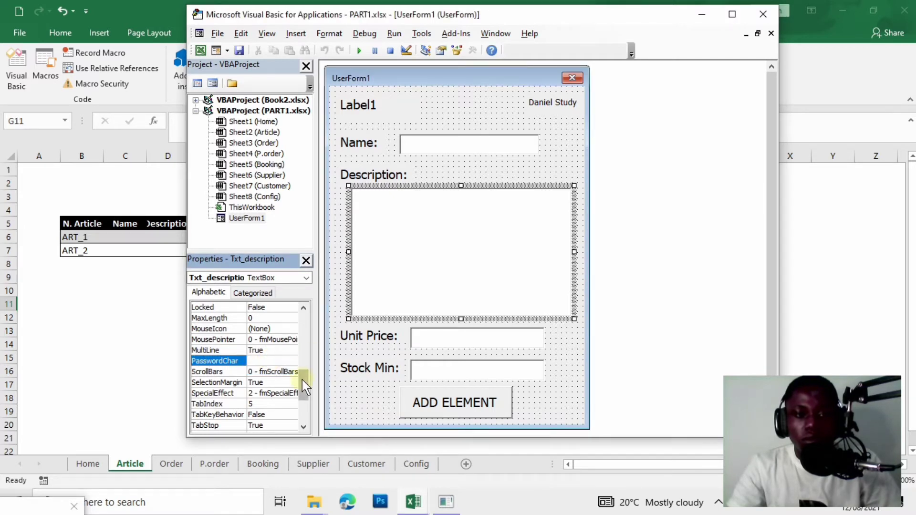
left_click_drag(303, 385, 313, 354)
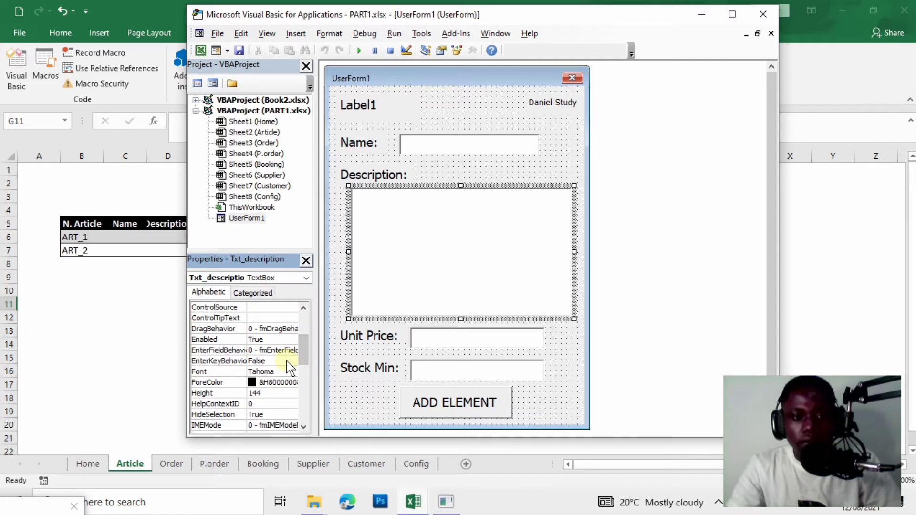
left_click(282, 361)
left_click(292, 361)
left_click(272, 372)
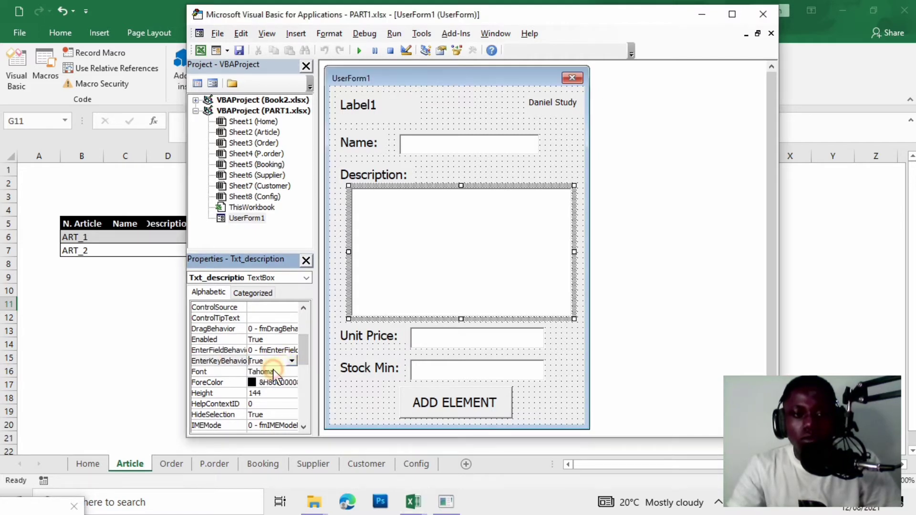
Drag the Unit Price and Stock Min boxes narrower until their widths match.
left_click(483, 343)
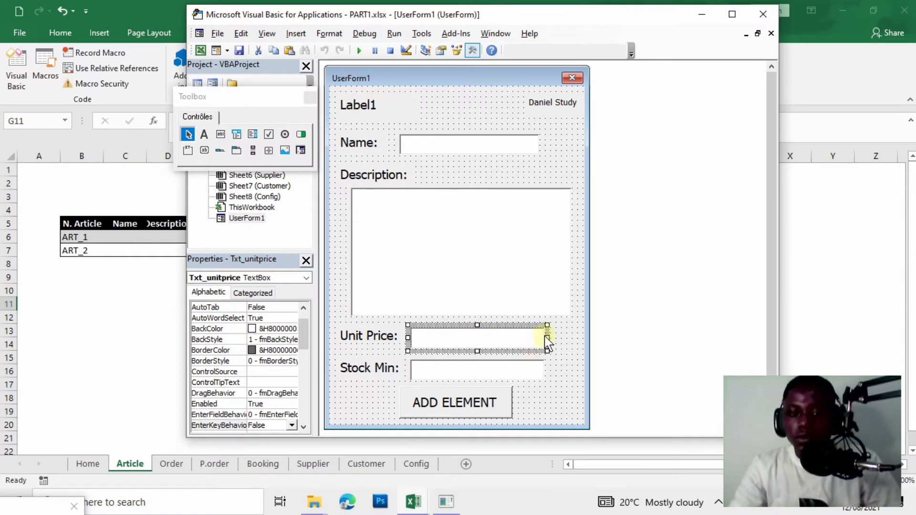
left_click_drag(549, 337, 534, 336)
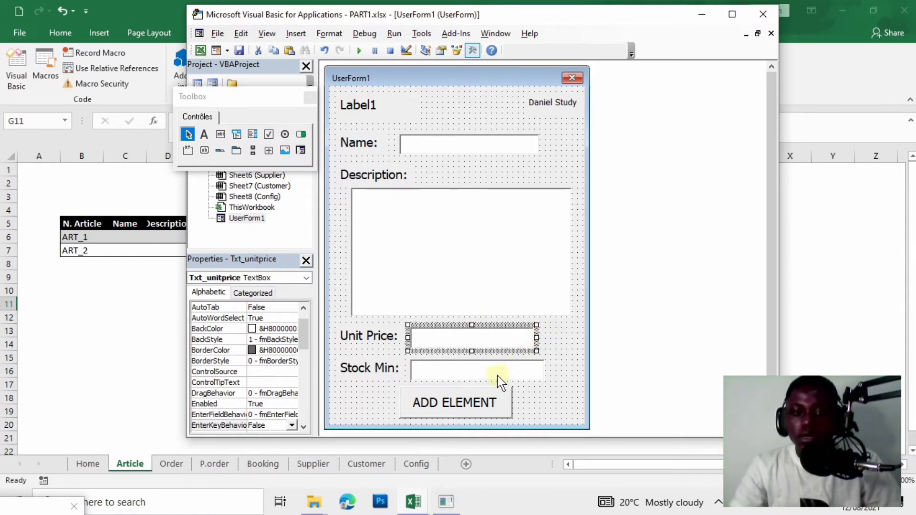
left_click(497, 370)
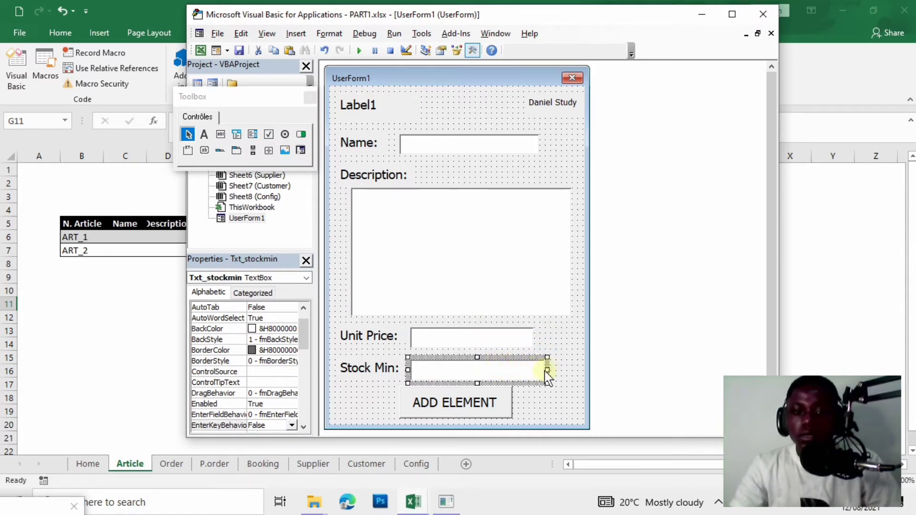
left_click_drag(547, 368, 523, 371)
left_click(511, 340)
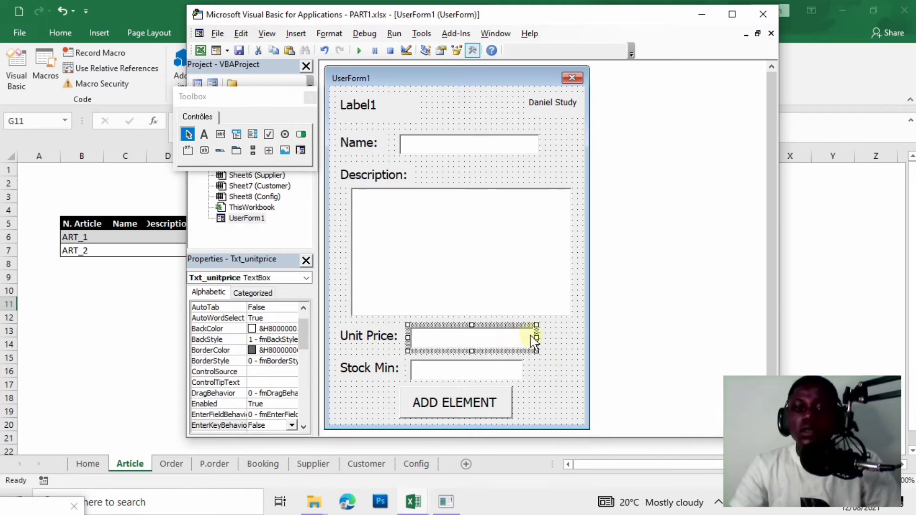
left_click_drag(537, 338, 526, 340)
left_click(534, 344)
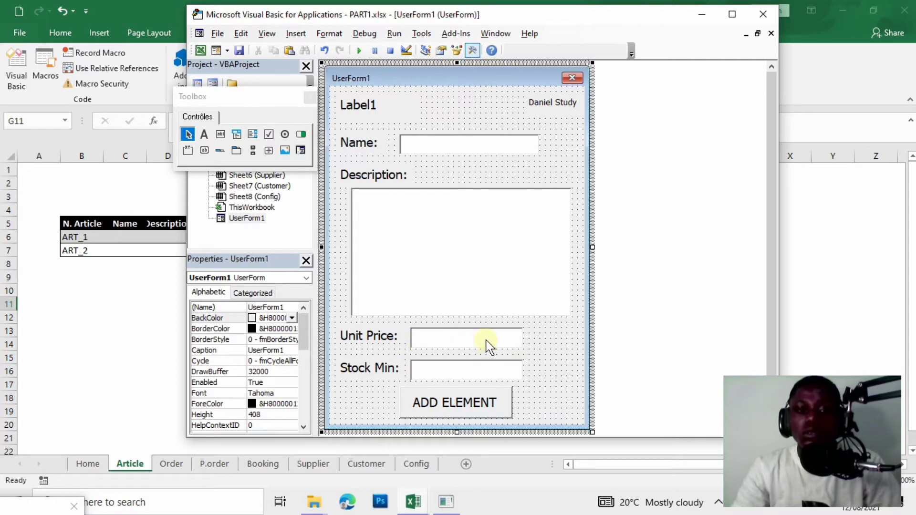
In Txt_unitprice_Change, add an 'only figures' comment and an If Not IsNumeric(txt_unitprice) Then line.
left_click(459, 339)
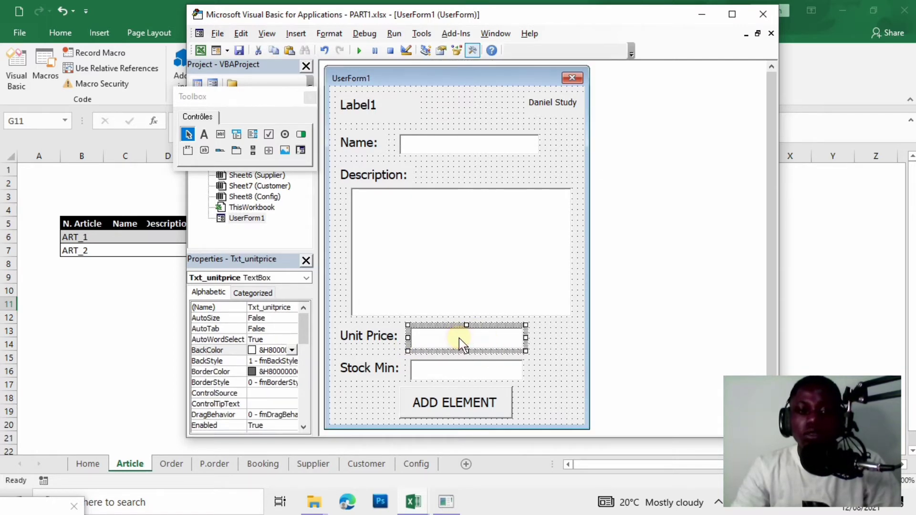
double_click(459, 339)
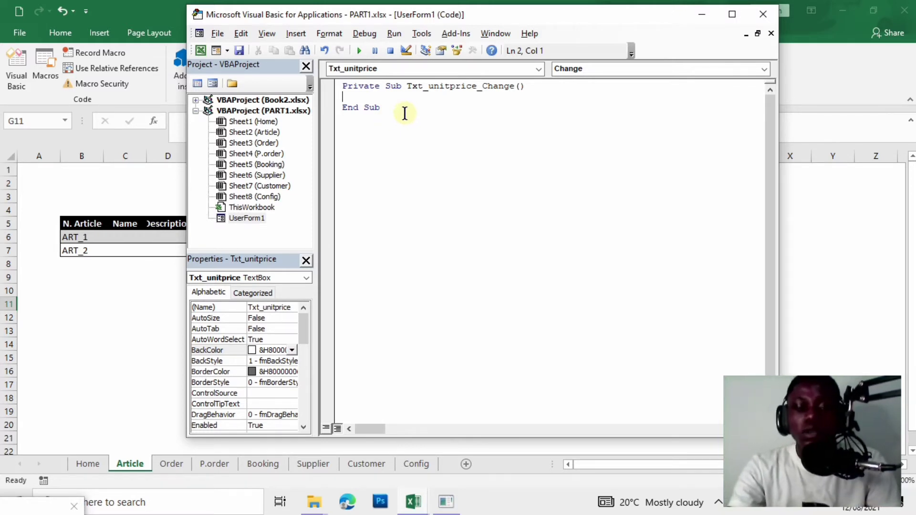
type("'")
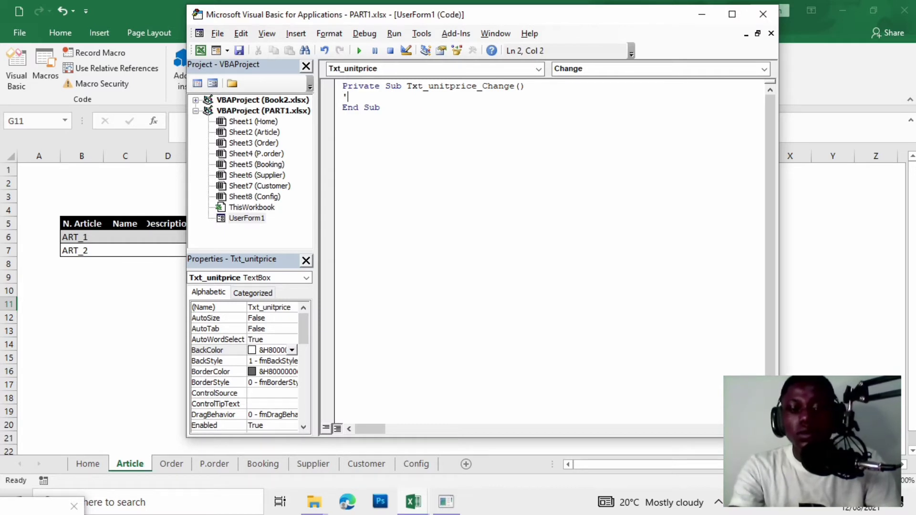
type("ony")
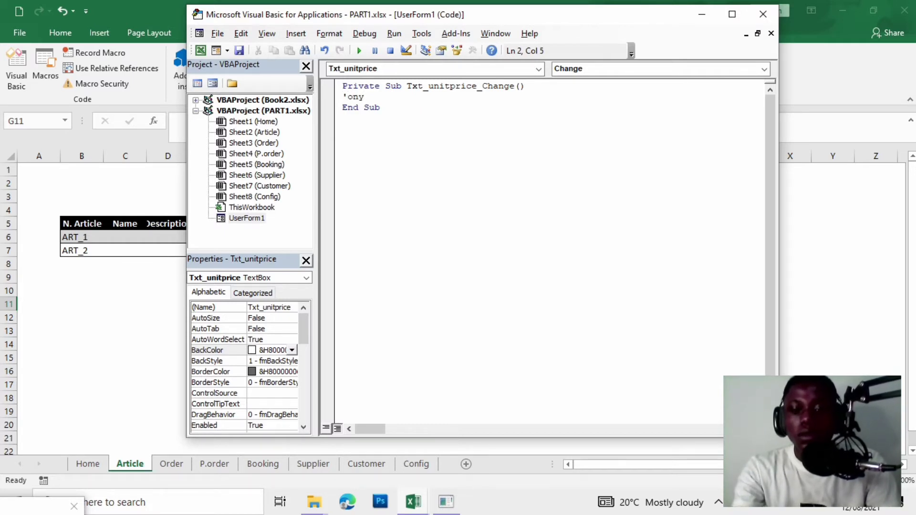
key("BackSpace")
type("ly fi")
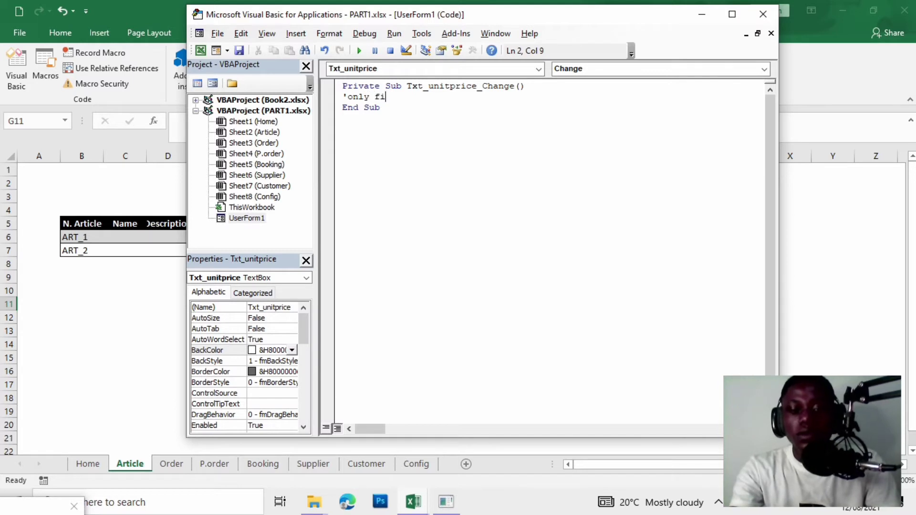
type("gures")
key("Return")
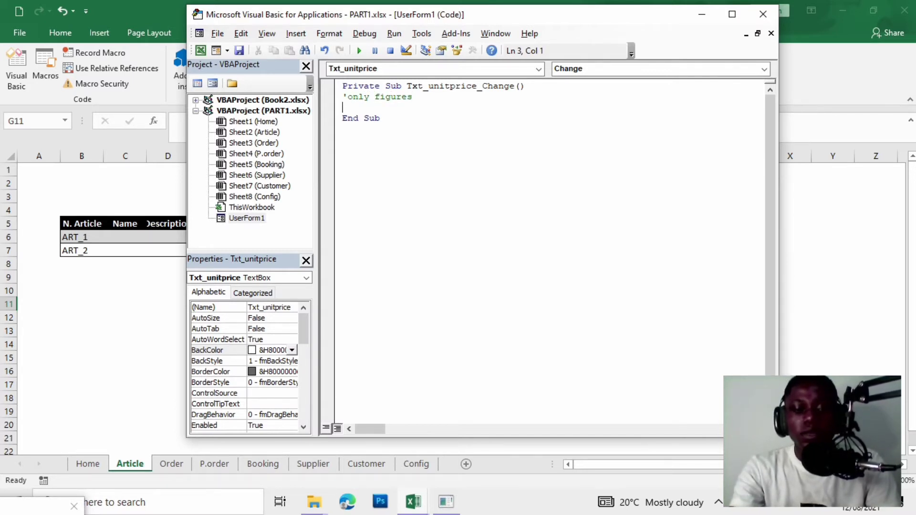
type("If ")
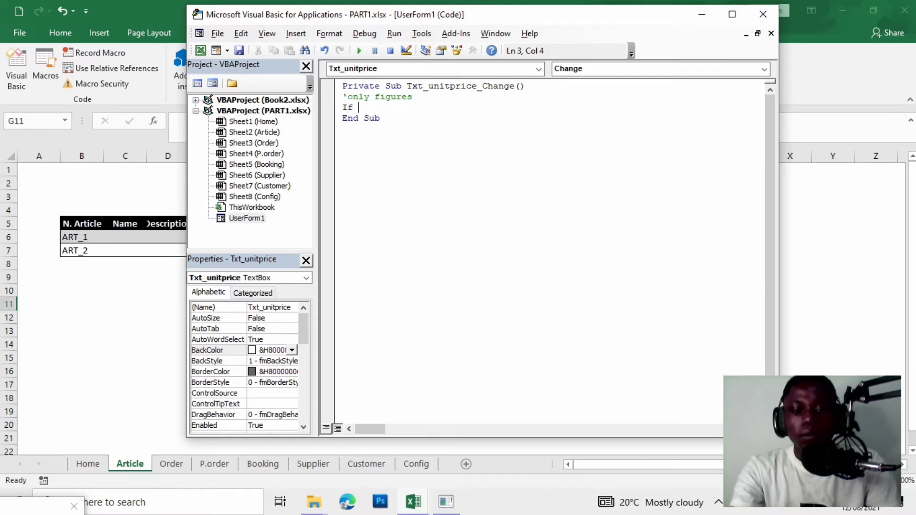
type("not i")
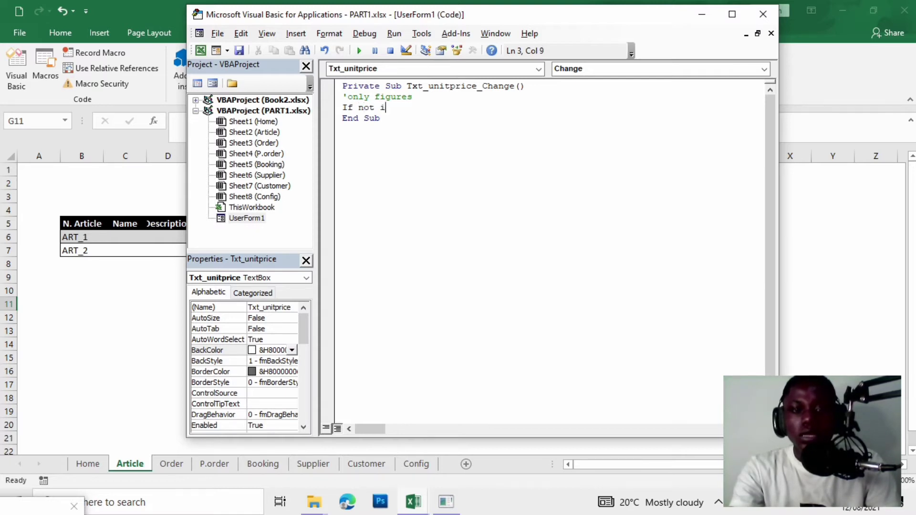
type("sni")
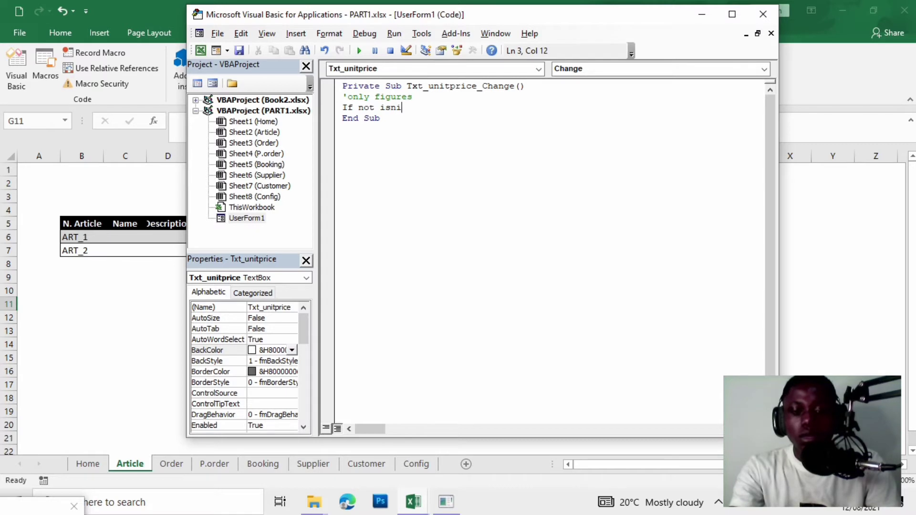
key("BackSpace")
type("um")
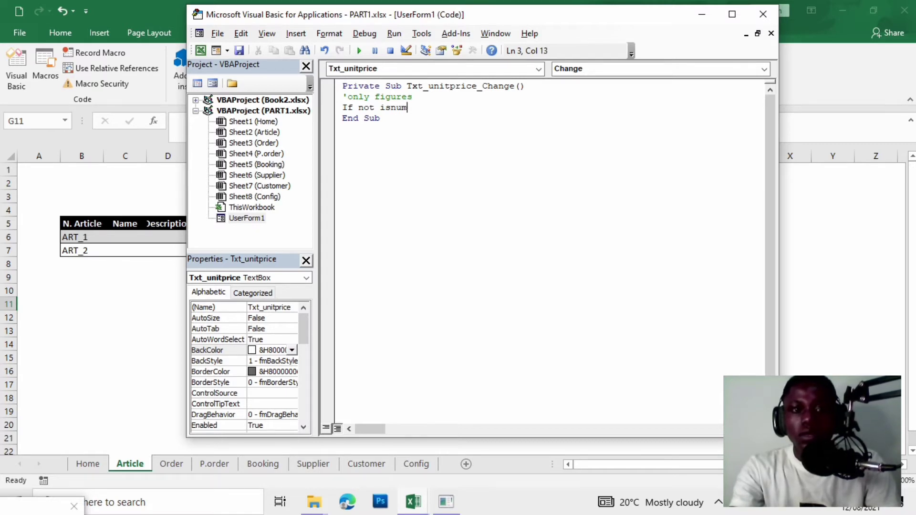
type("eric")
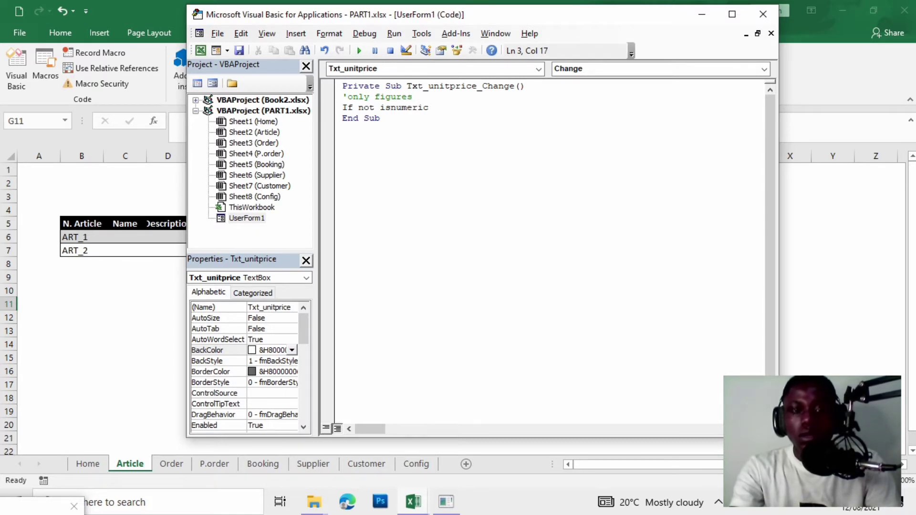
type("(")
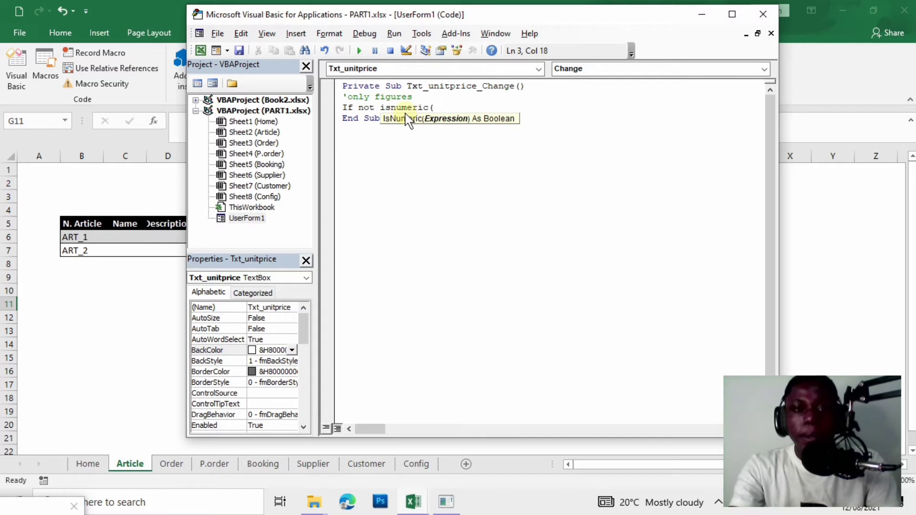
type("txt")
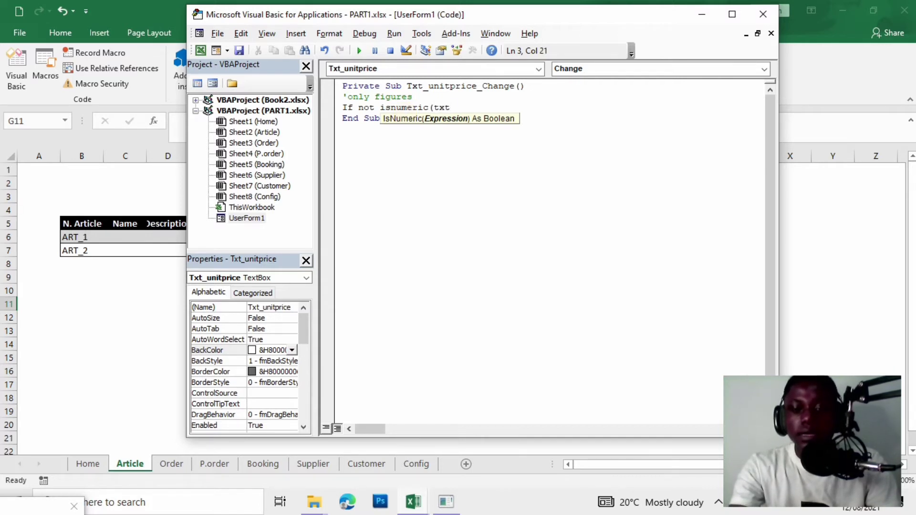
type("_u")
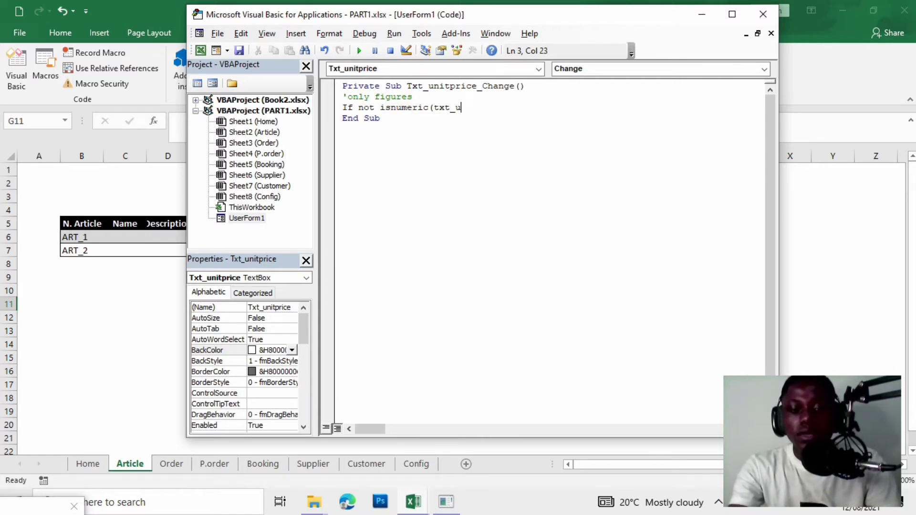
type("nitpri")
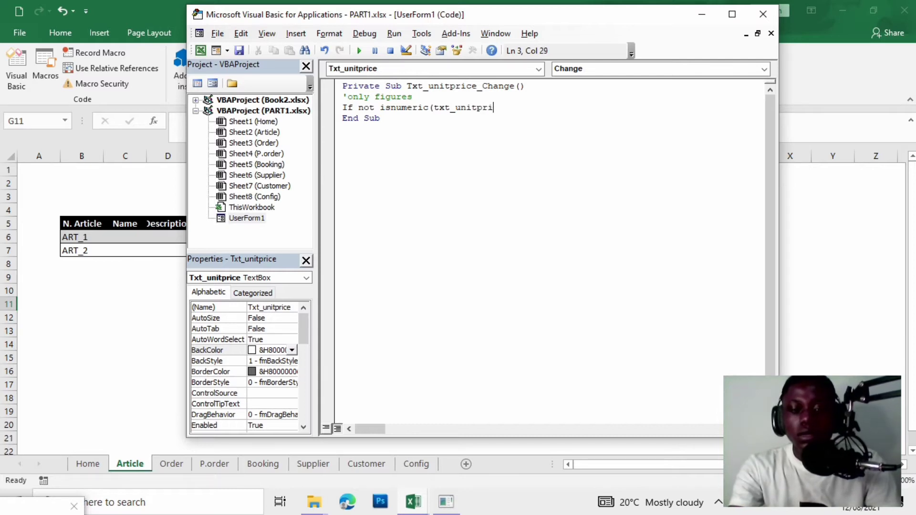
type("ce)")
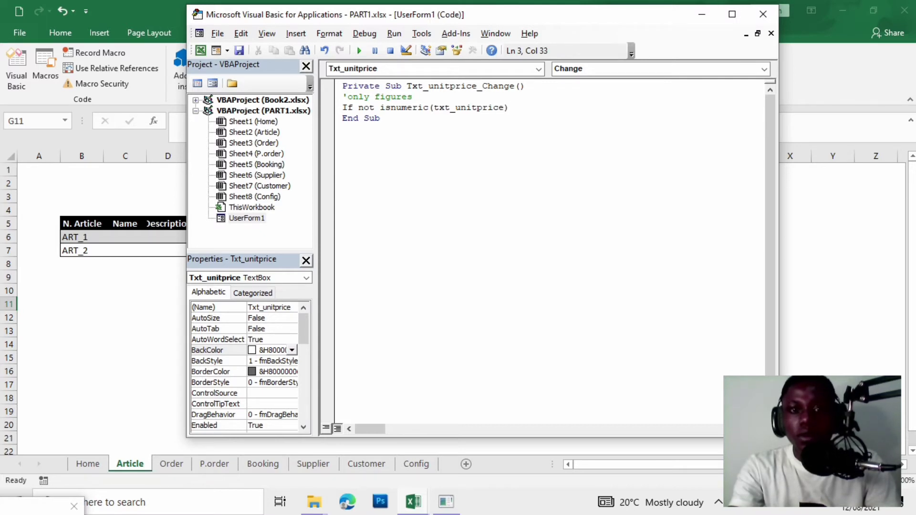
type(" Th")
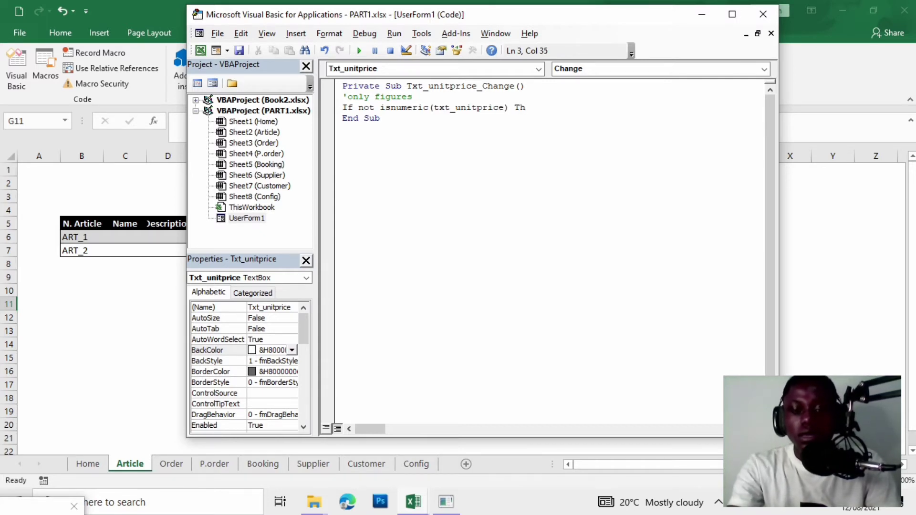
type("en")
Add a MsgBox "Sorry only figures!" line under the IsNumeric check.
key("Return")
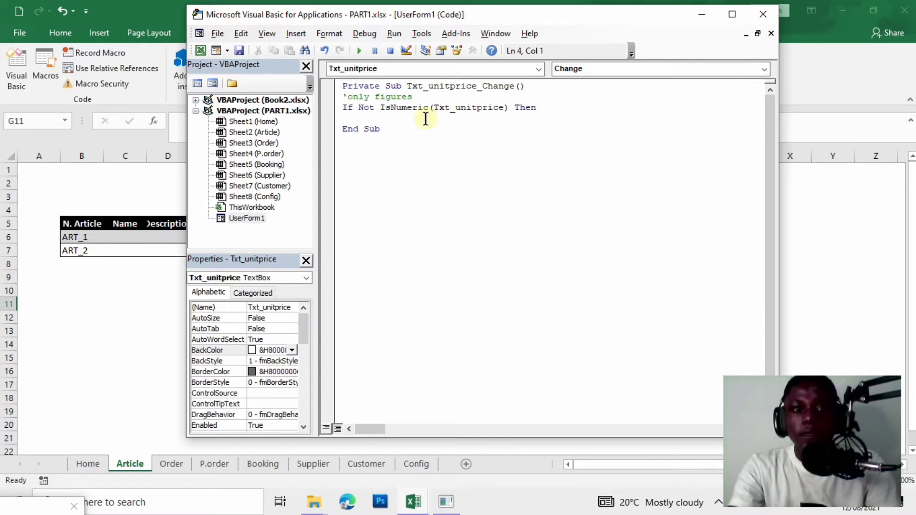
type("m")
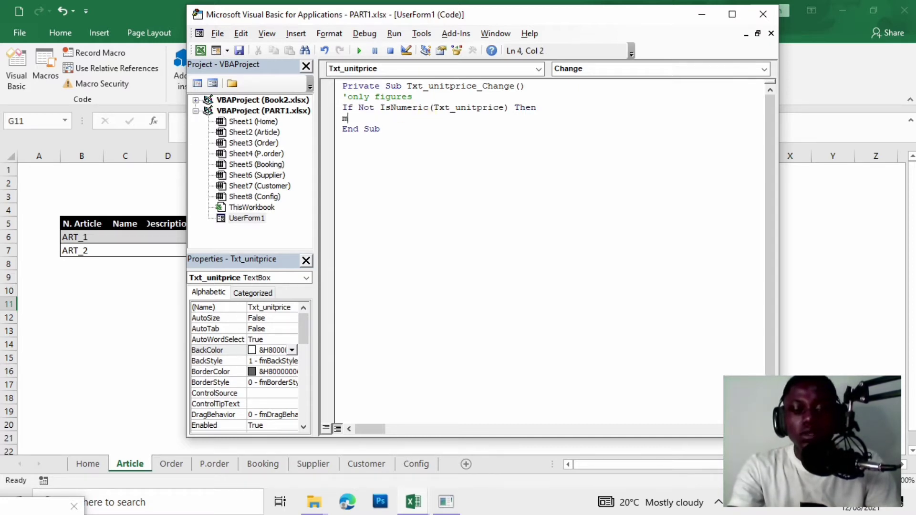
type("gs")
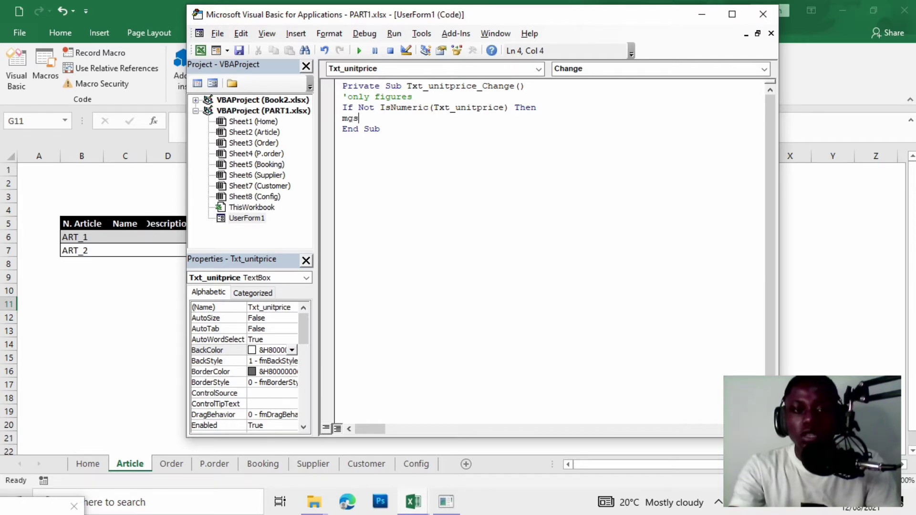
key("BackSpace")
key("BackSpace")
type("s")
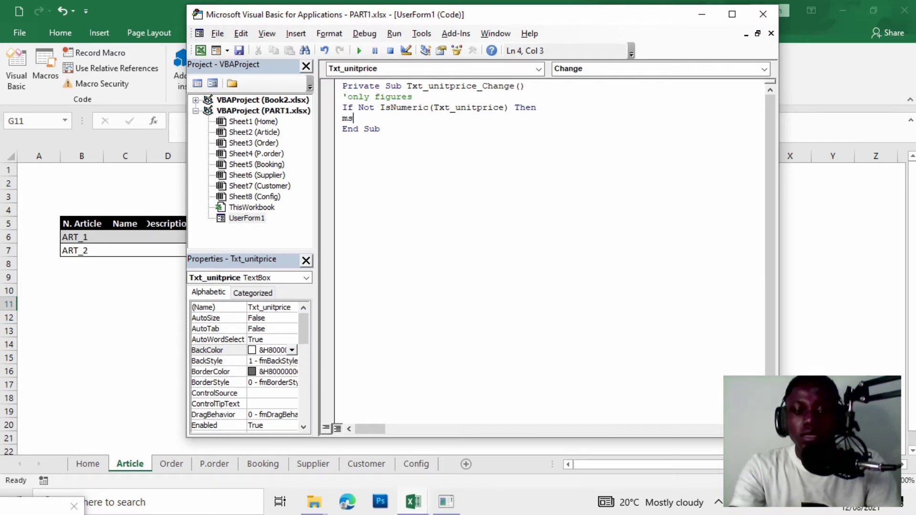
type("gbox")
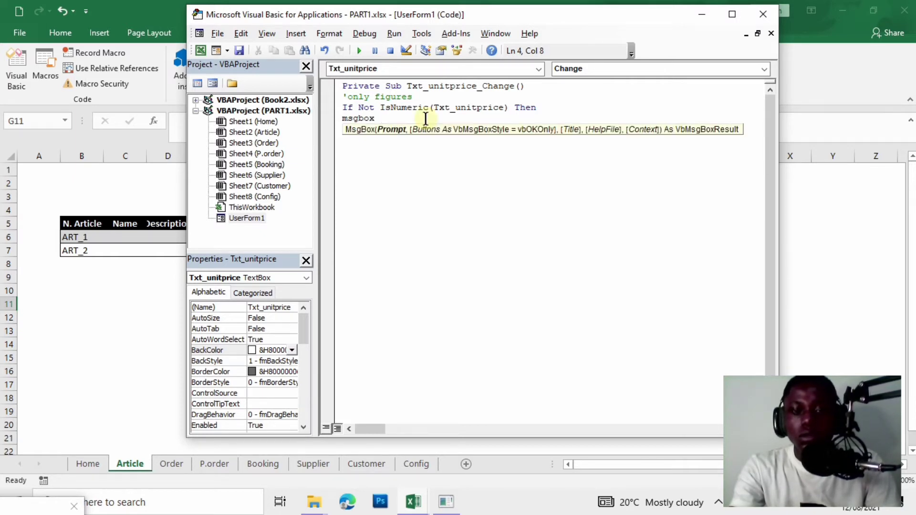
type(" :")
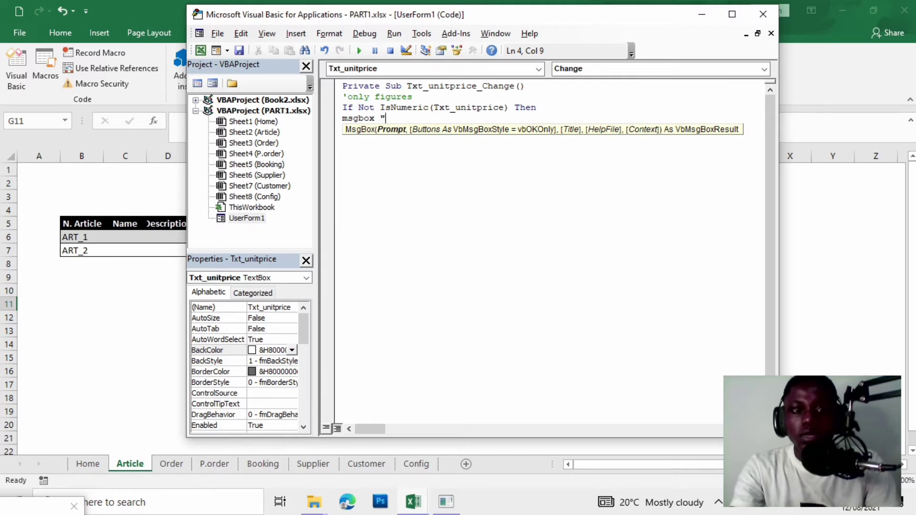
type("Sor")
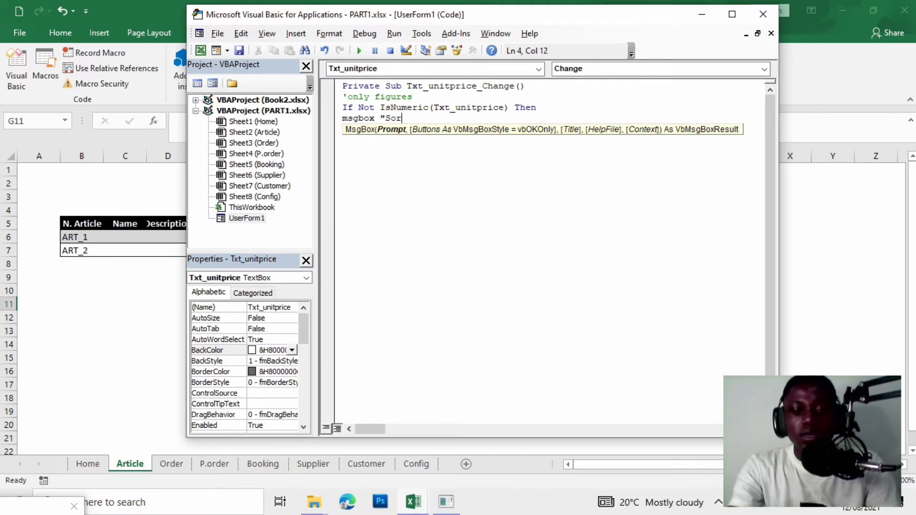
type("ry onl")
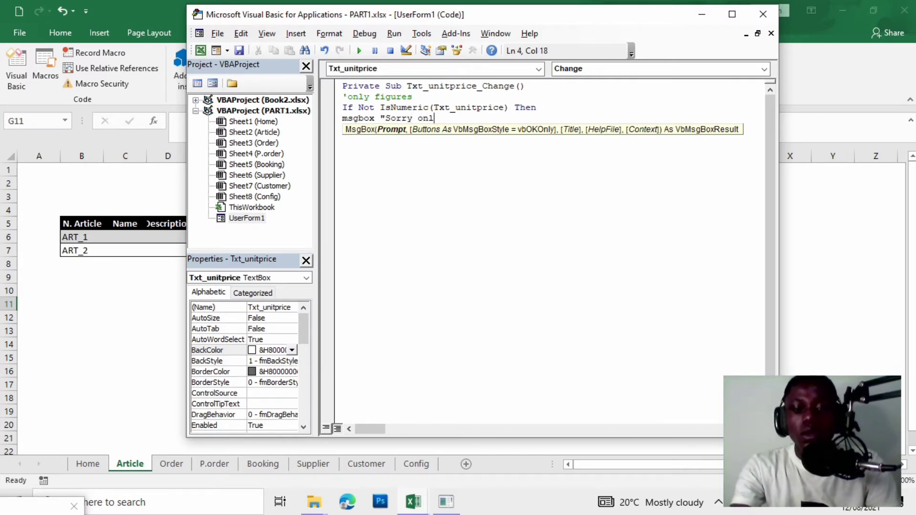
type("y figures")
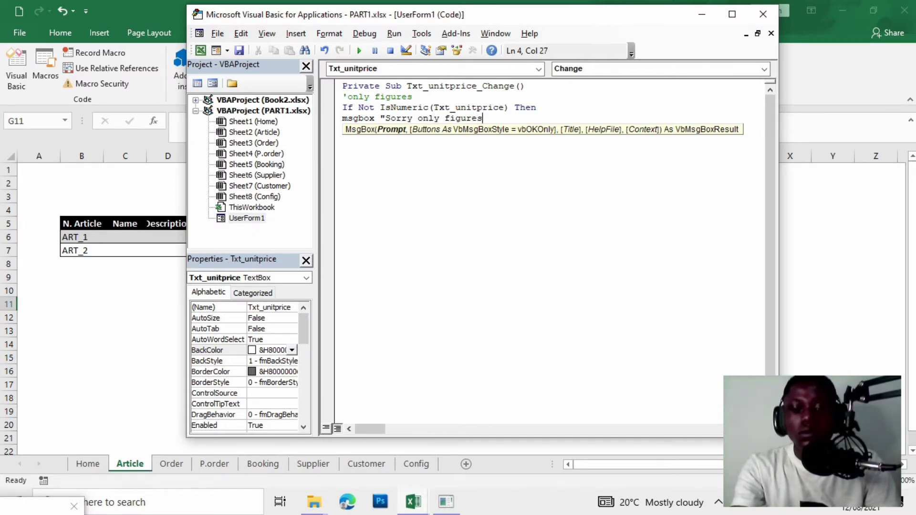
type("!")
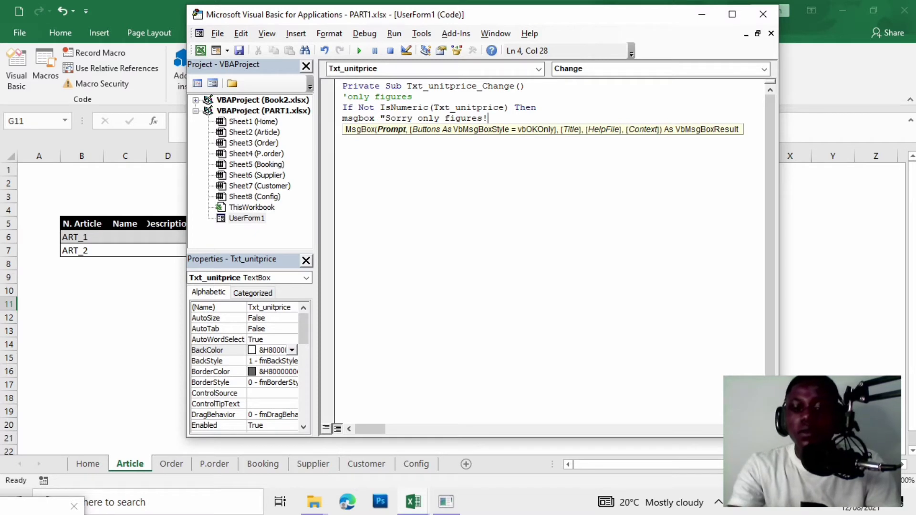
type("\"")
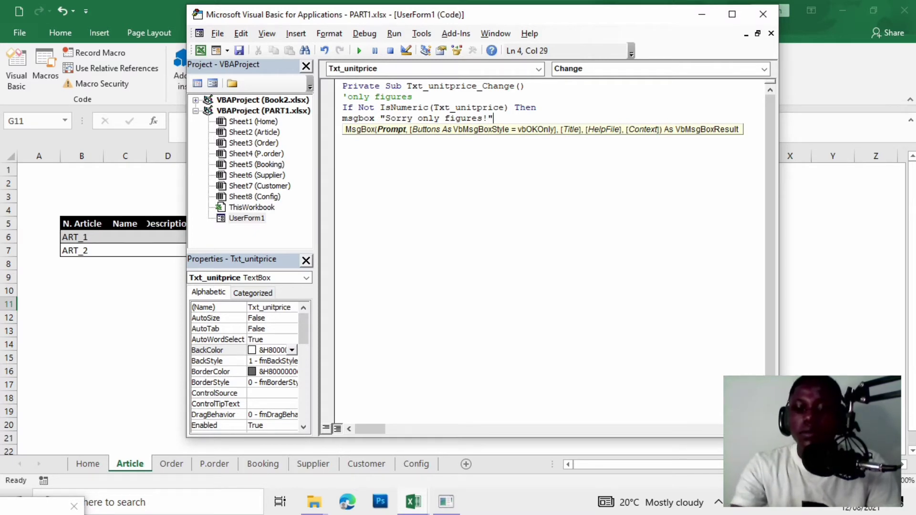
Indent the check, add lines clearing Txt_unitprice and End If, then run the form.
left_click(340, 108)
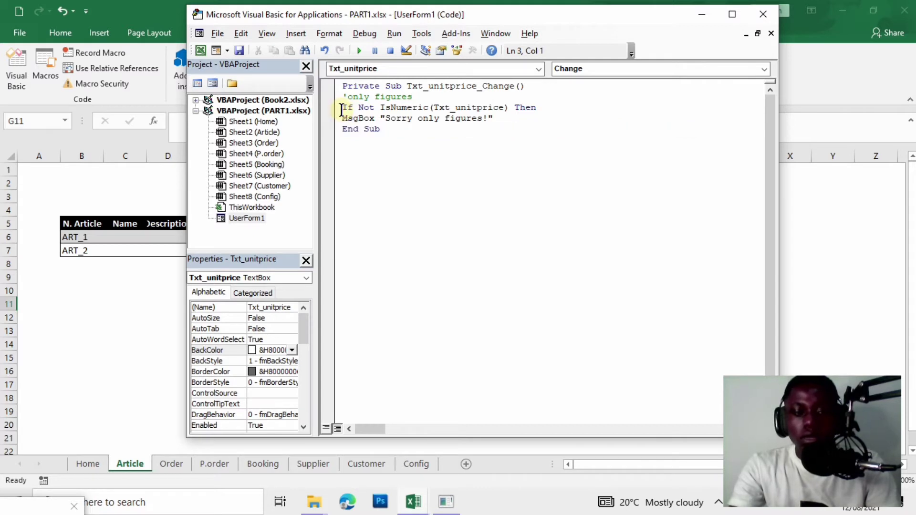
key("Tab")
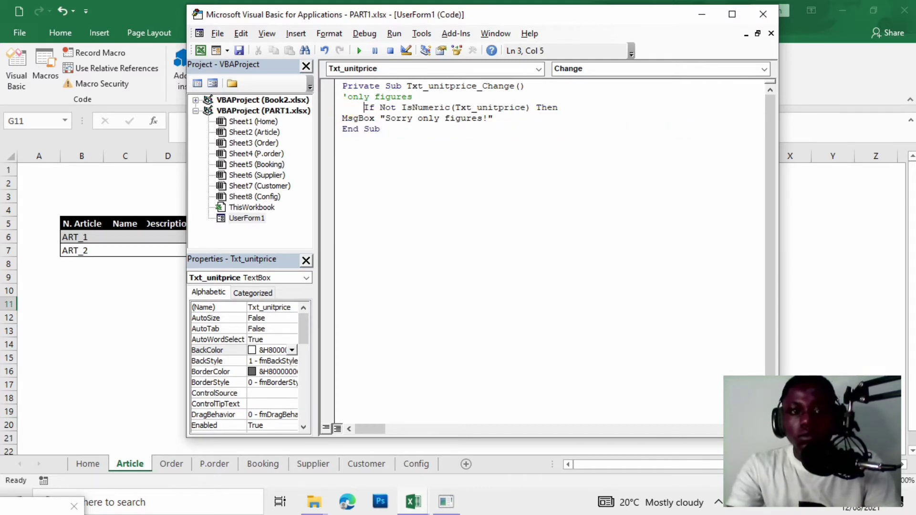
left_click(335, 119)
key("Tab")
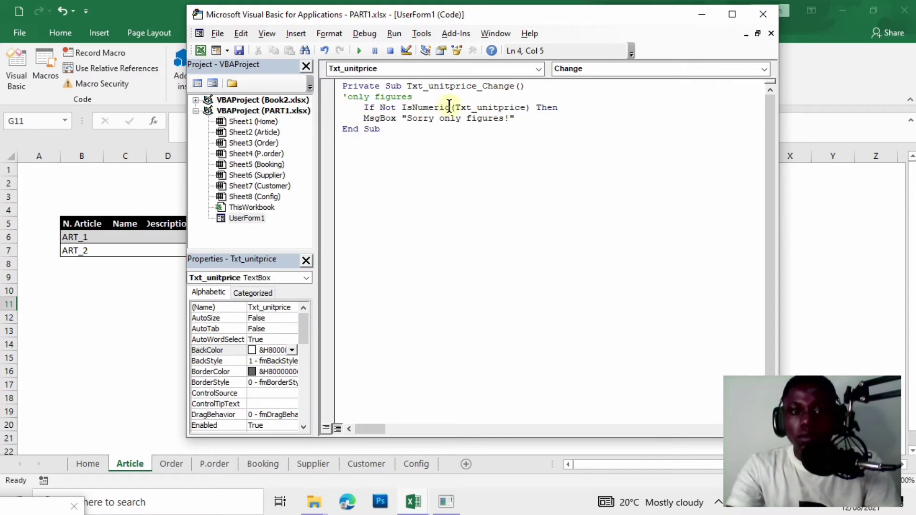
left_click(548, 123)
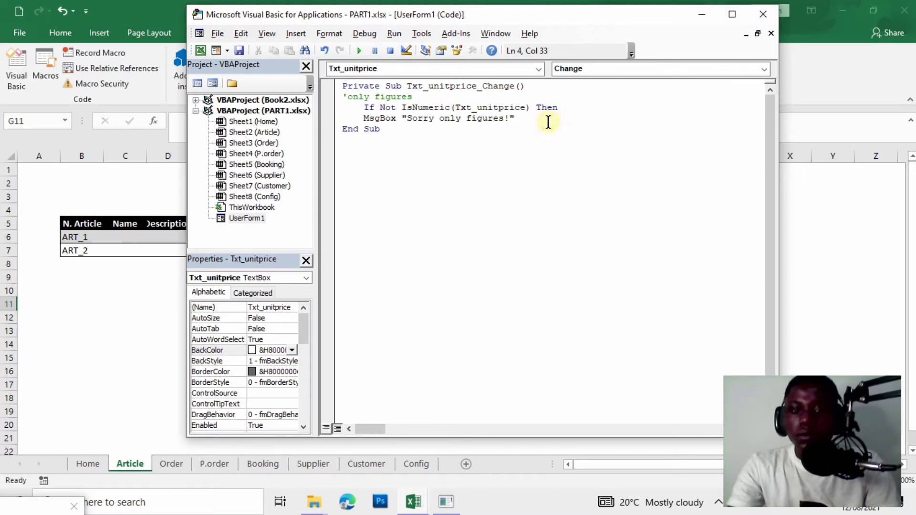
key("Return")
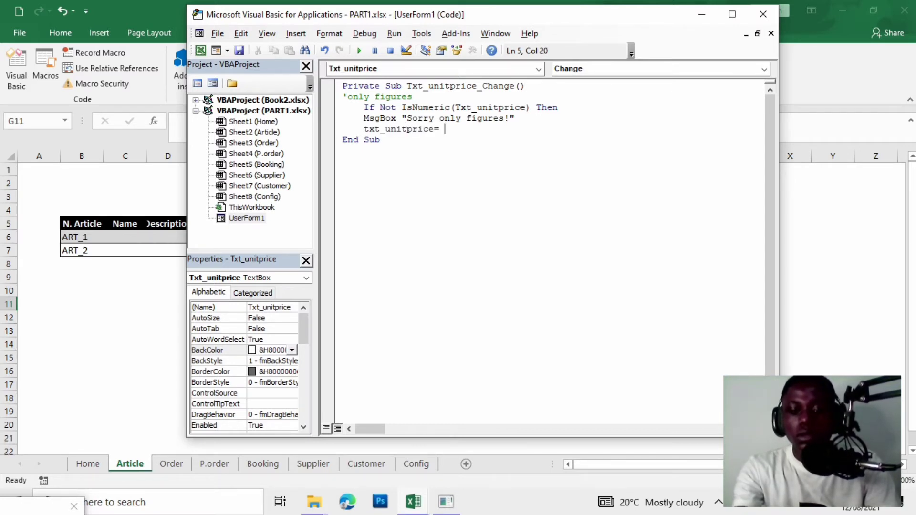
key("Return")
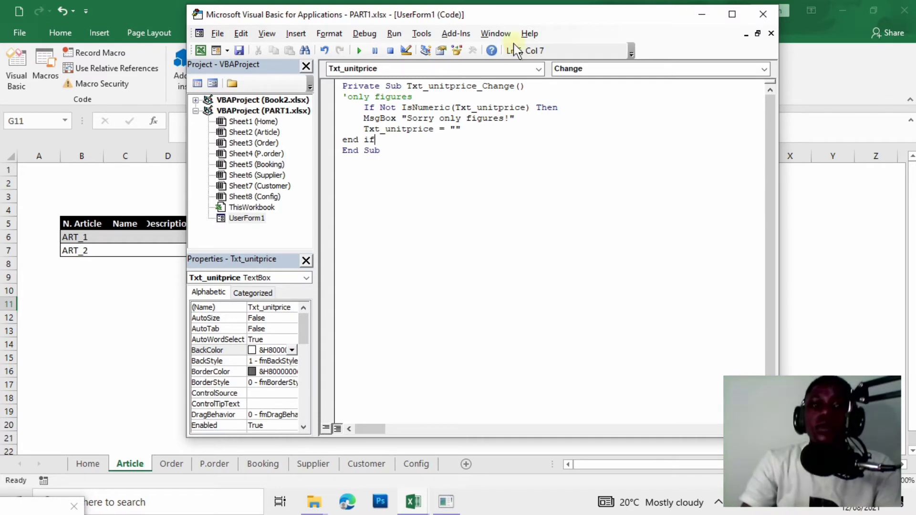
left_click(367, 46)
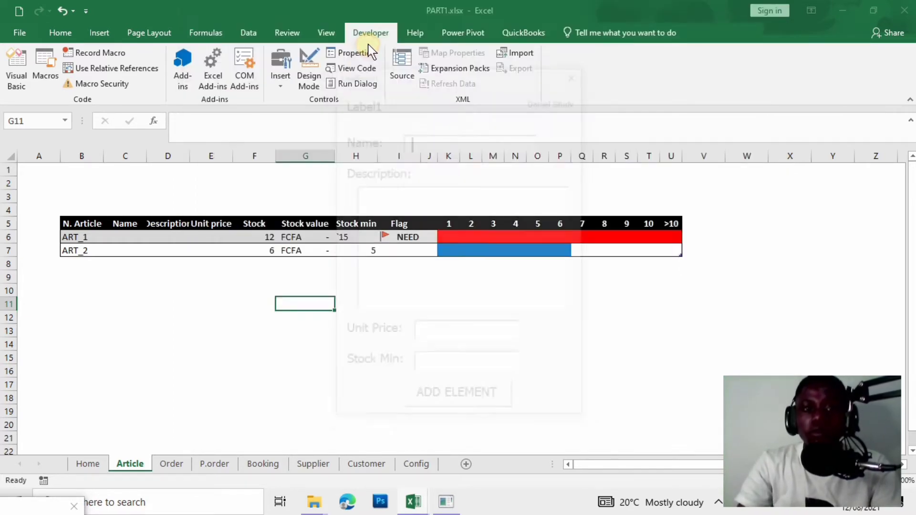
left_click(469, 335)
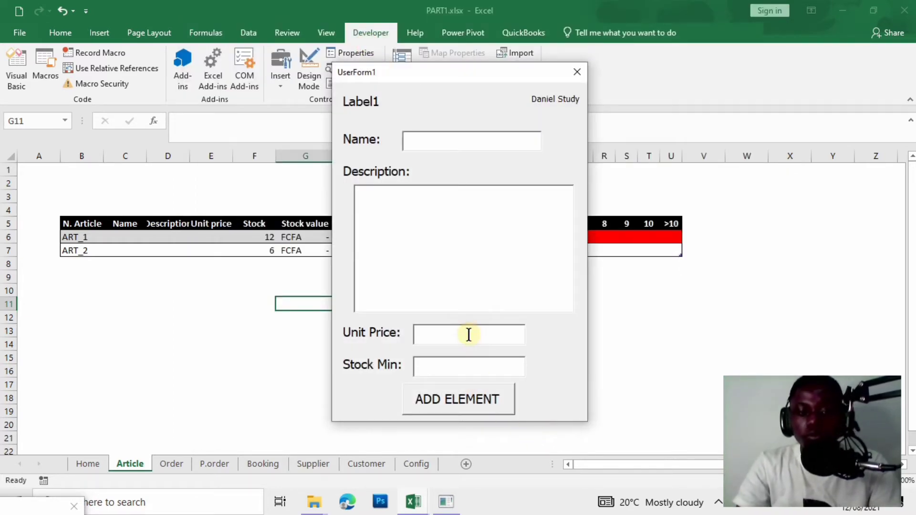
type("q")
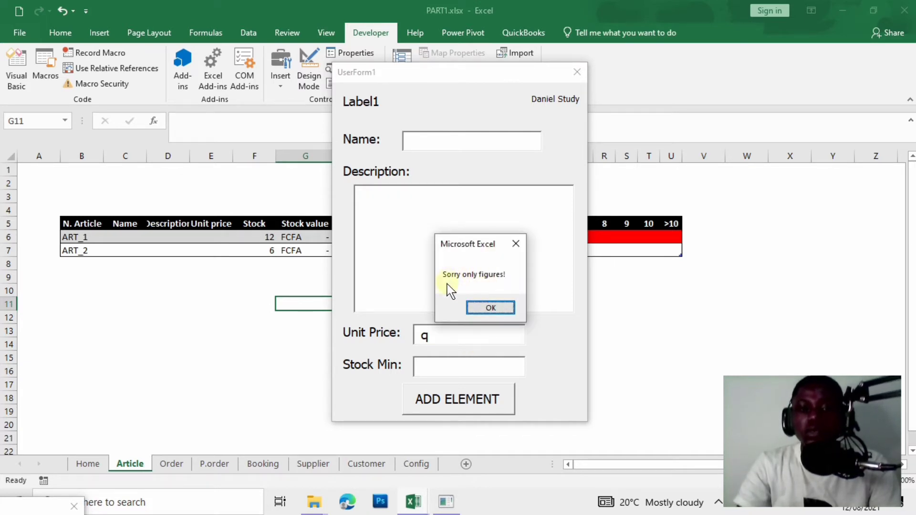
left_click(487, 309)
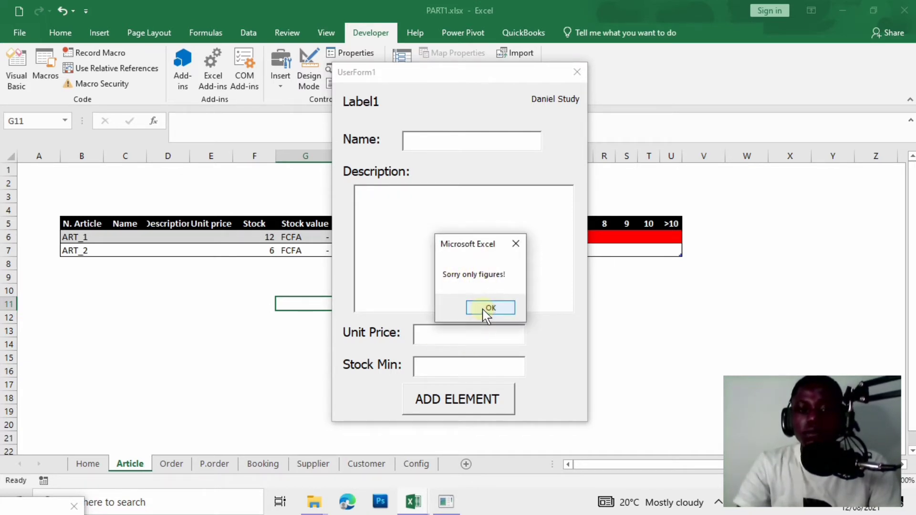
left_click(487, 309)
type("12")
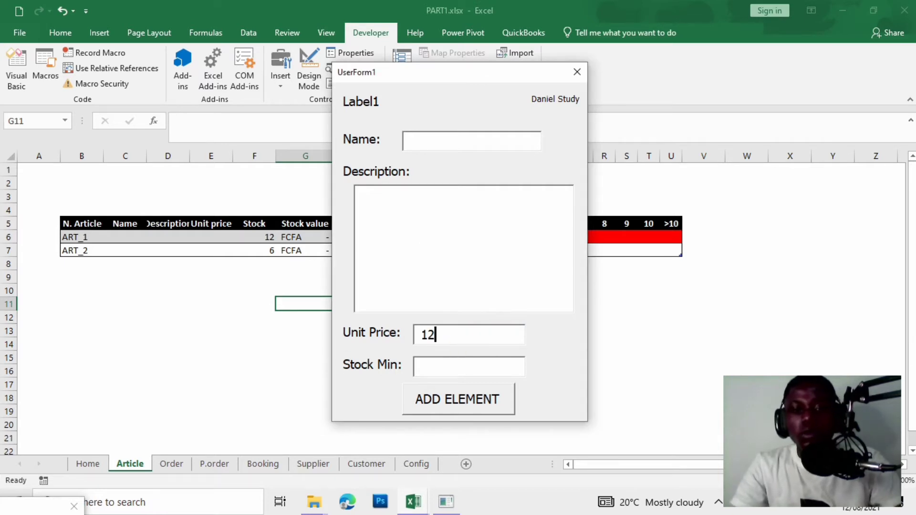
type("312454435")
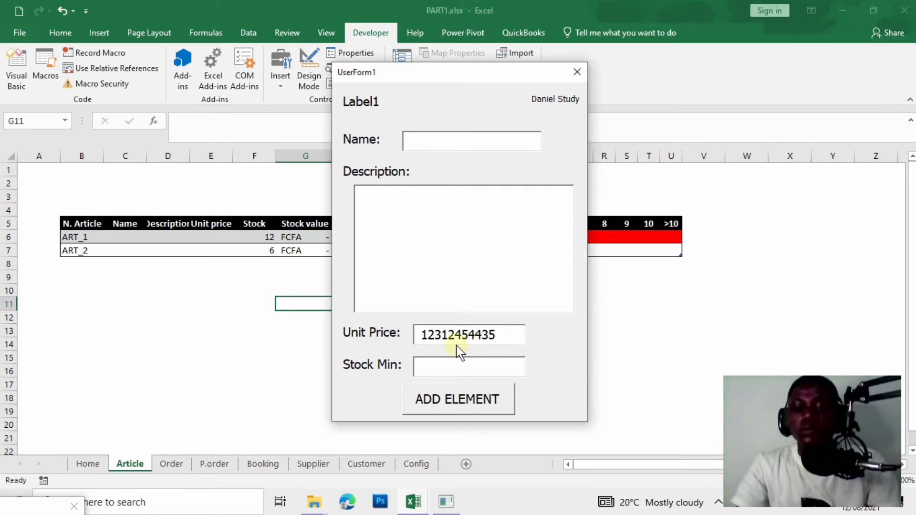
key("BackSpace")
key("BackSpace")
key("BackSpace")
key("BackSpace")
key("BackSpace")
key("BackSpace")
key("BackSpace")
key("BackSpace")
key("BackSpace")
key("BackSpace")
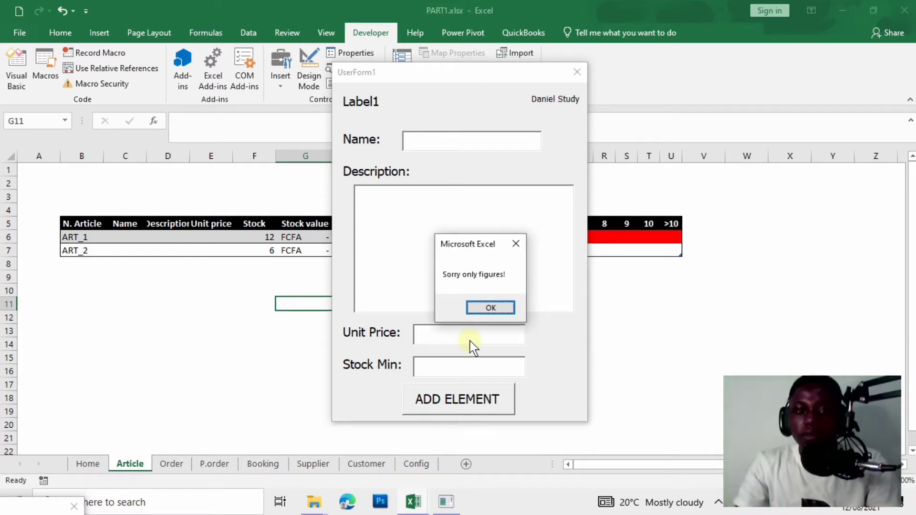
left_click(485, 309)
type("a")
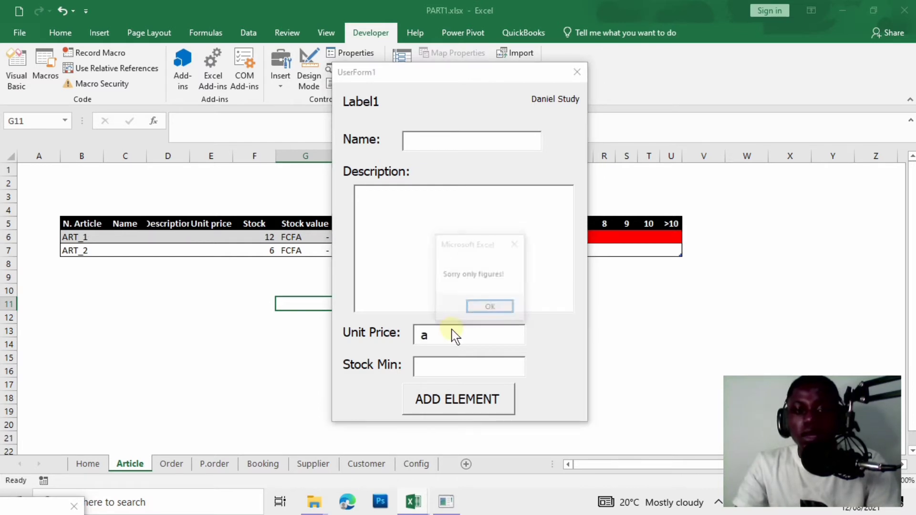
left_click(480, 310)
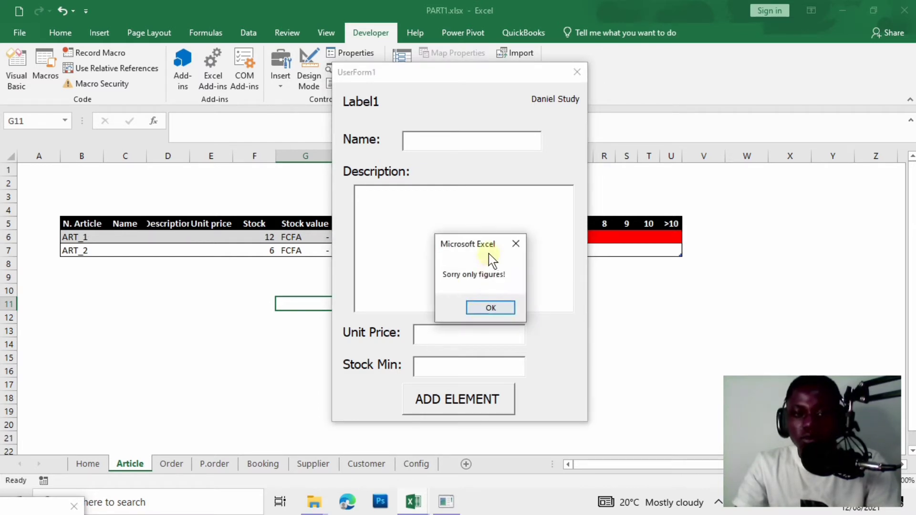
left_click(490, 310)
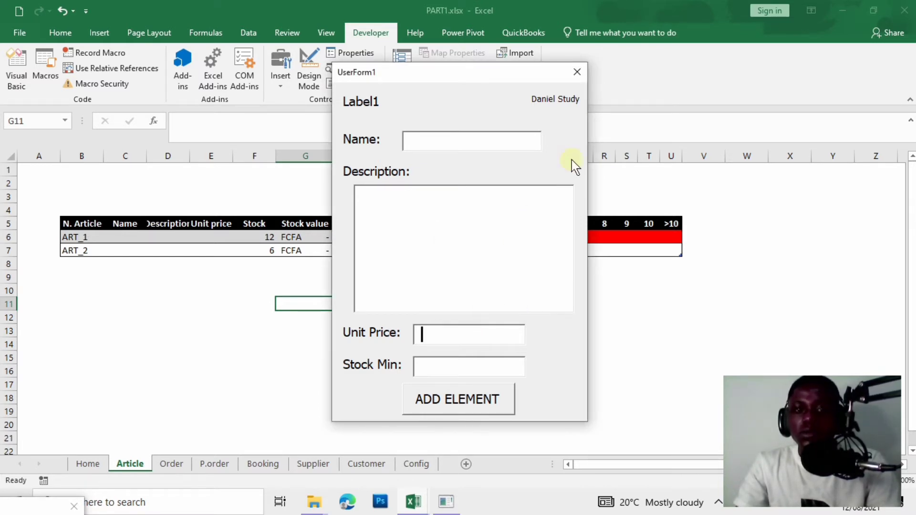
left_click(577, 71)
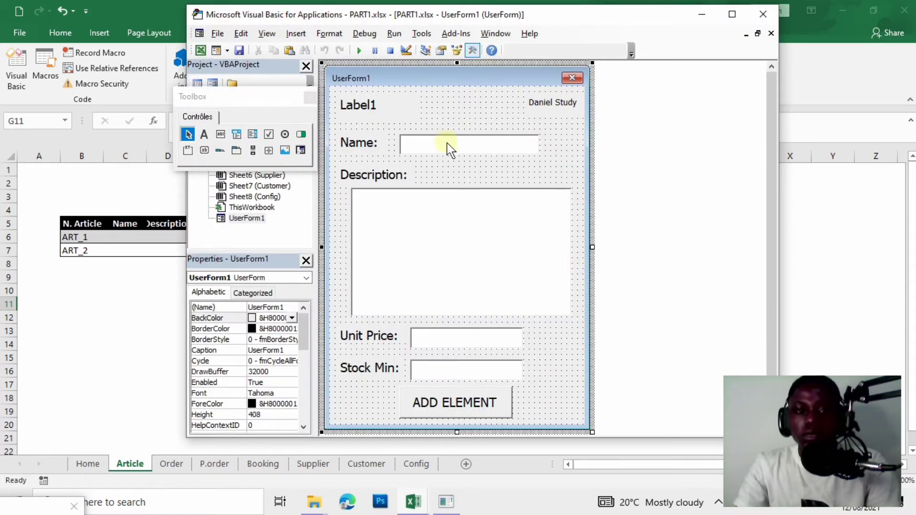
Append , txt_unitprice<>"" to the IsNumeric If condition and run the form again.
double_click(491, 338)
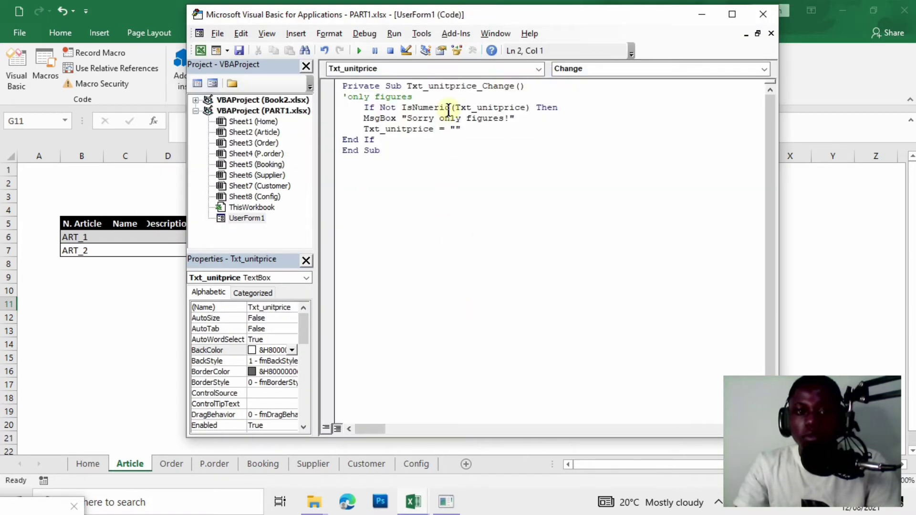
left_click(529, 107)
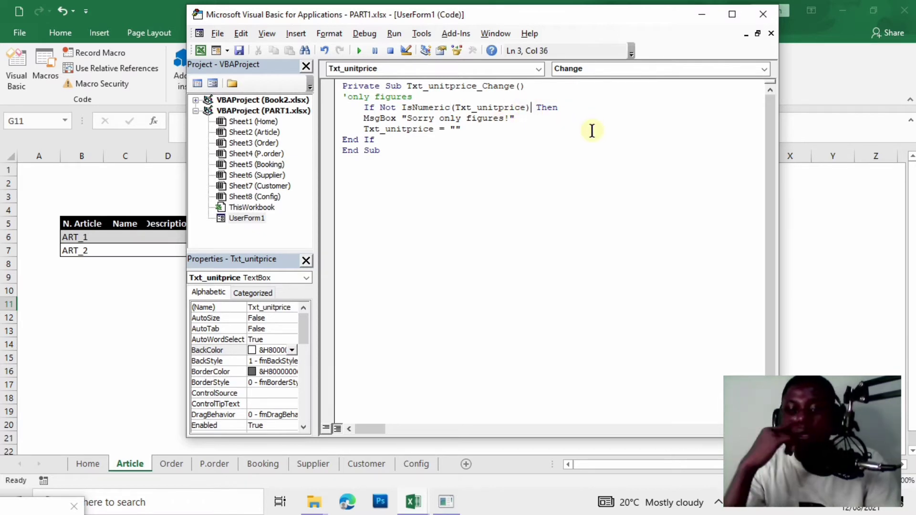
type(", ")
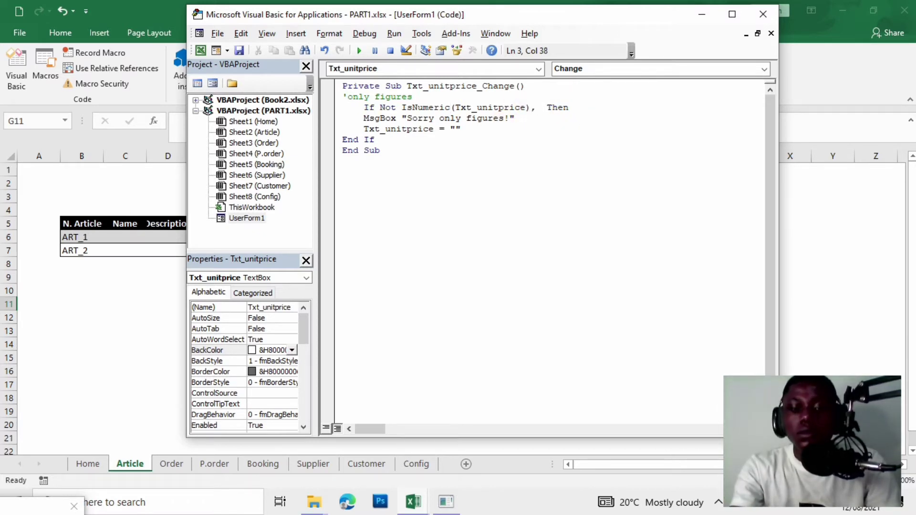
type("txt")
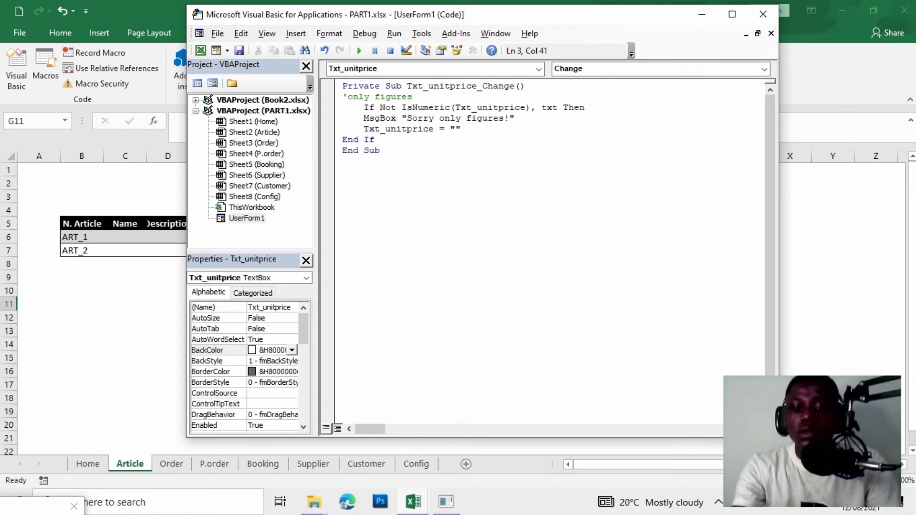
type("_unitp")
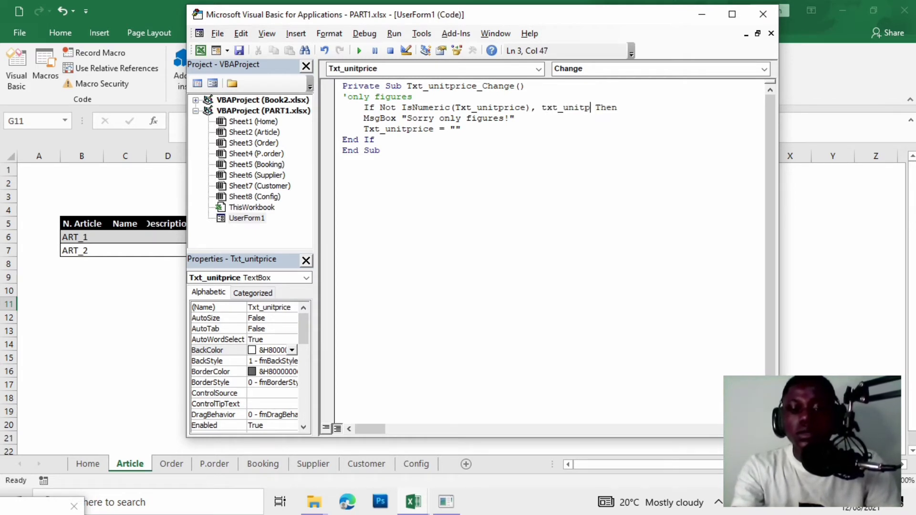
type("rice")
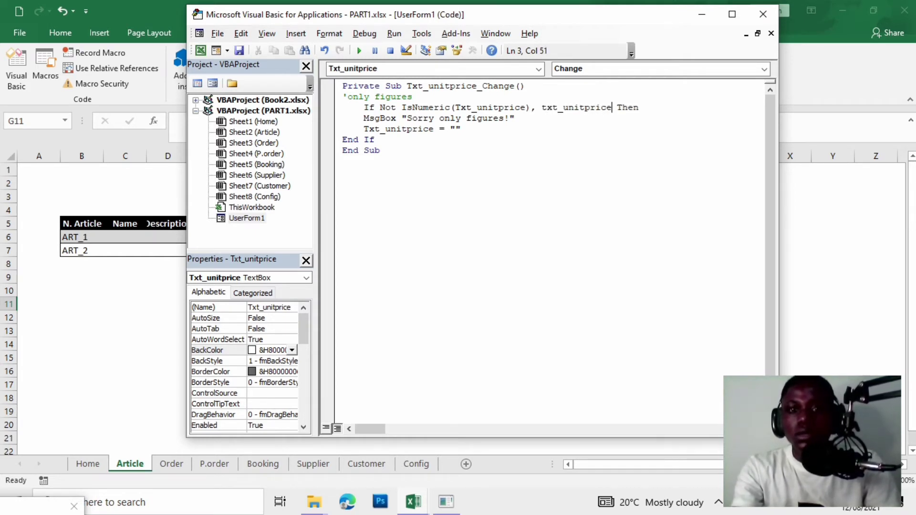
type("<>\"")
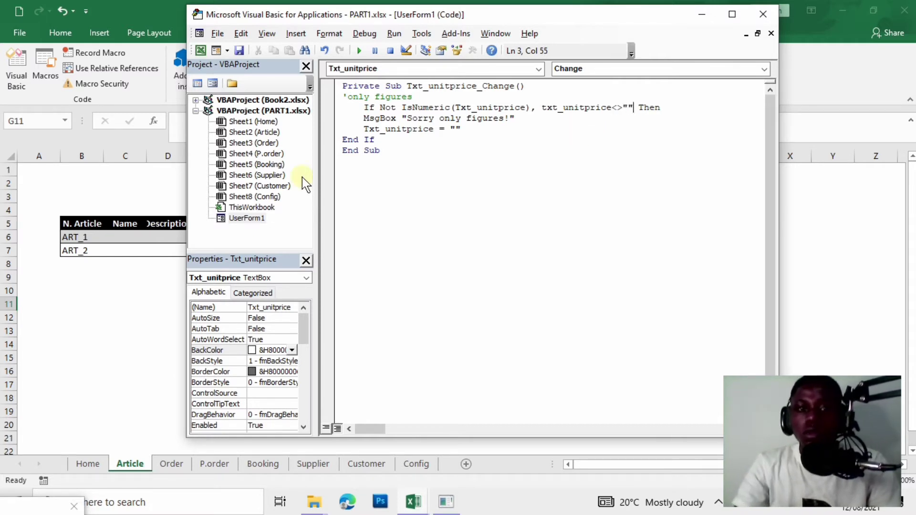
left_click(359, 50)
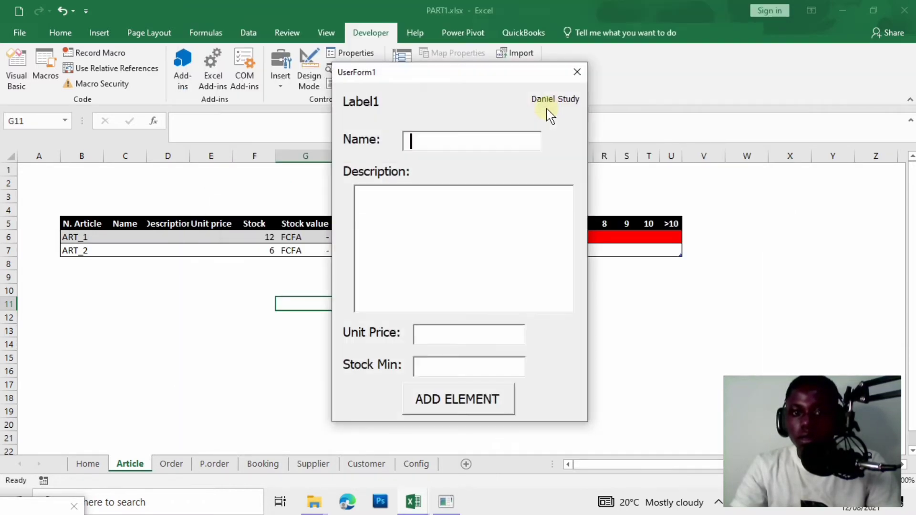
Remove the stray comma and join both conditions with 'and', re-running the form to test.
left_click(472, 343)
type("a")
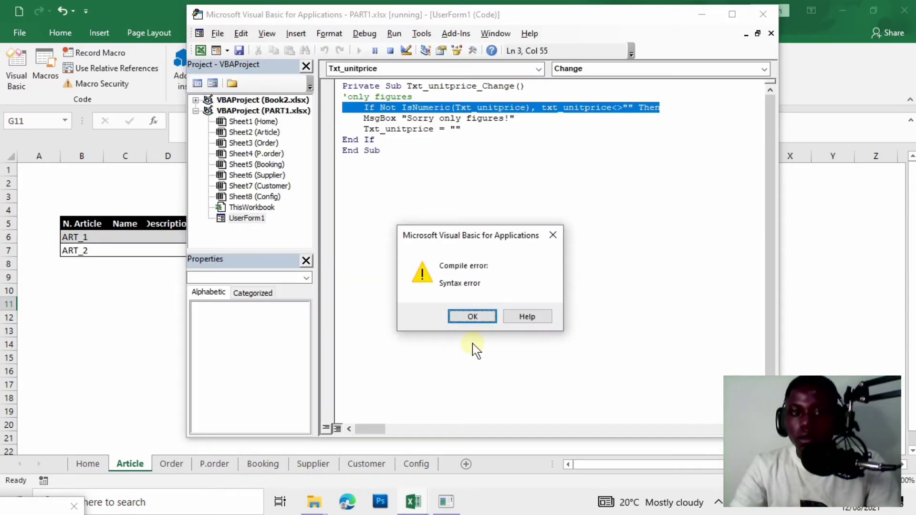
left_click(473, 315)
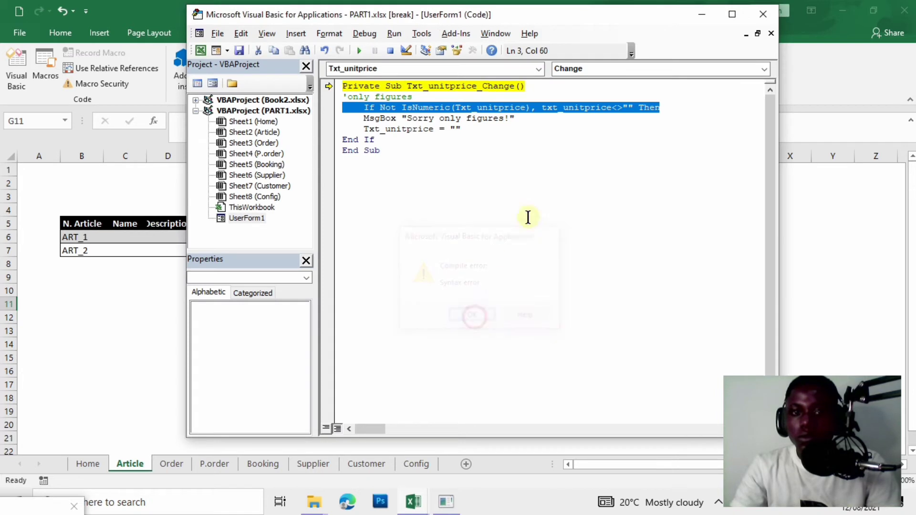
left_click(538, 109)
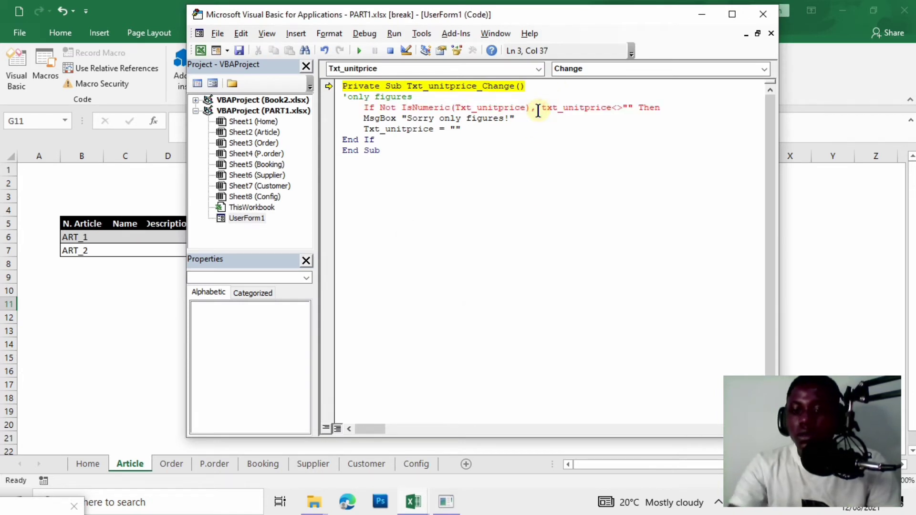
key("BackSpace")
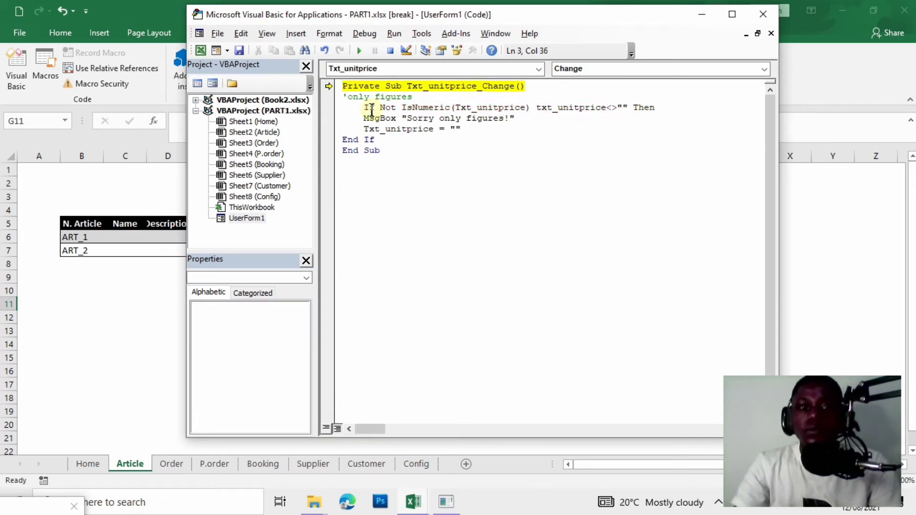
left_click(360, 51)
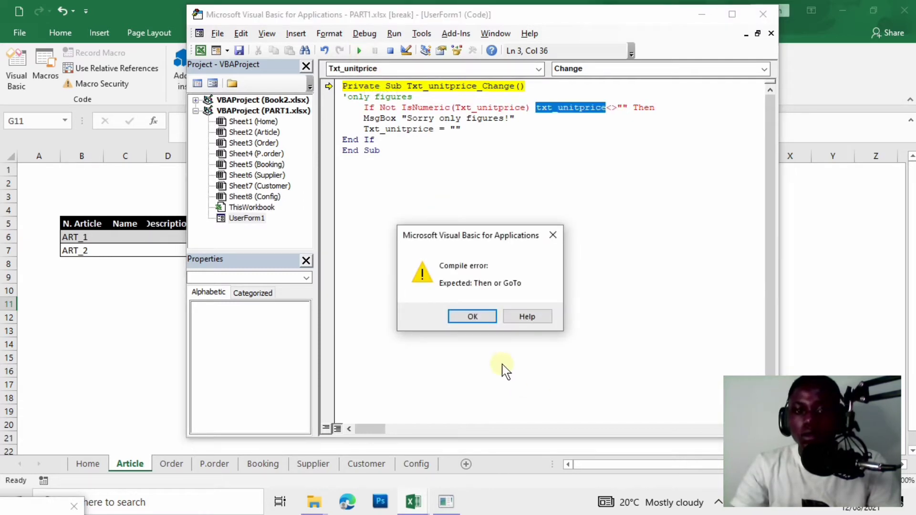
left_click(482, 317)
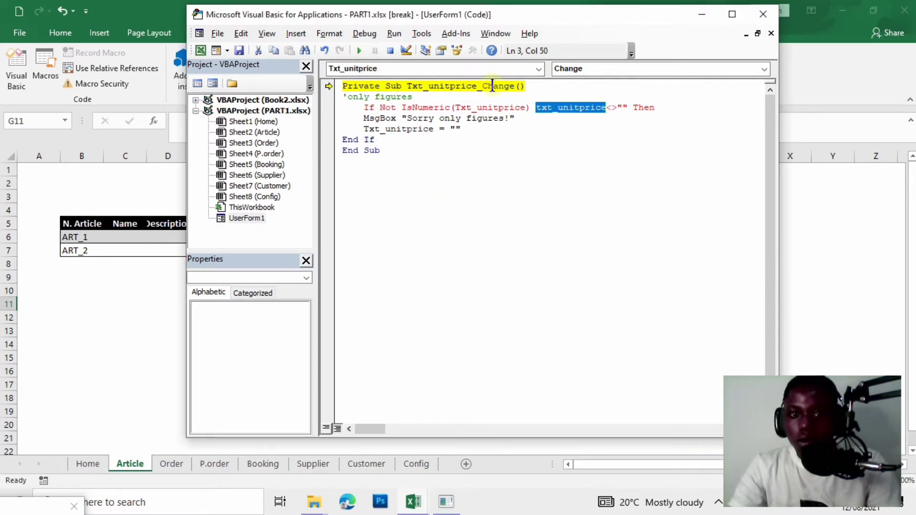
left_click(533, 107)
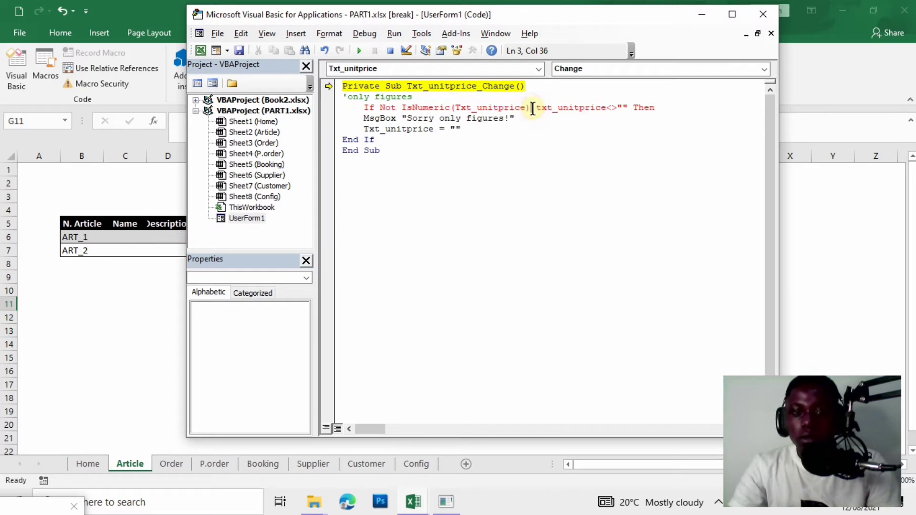
type("and")
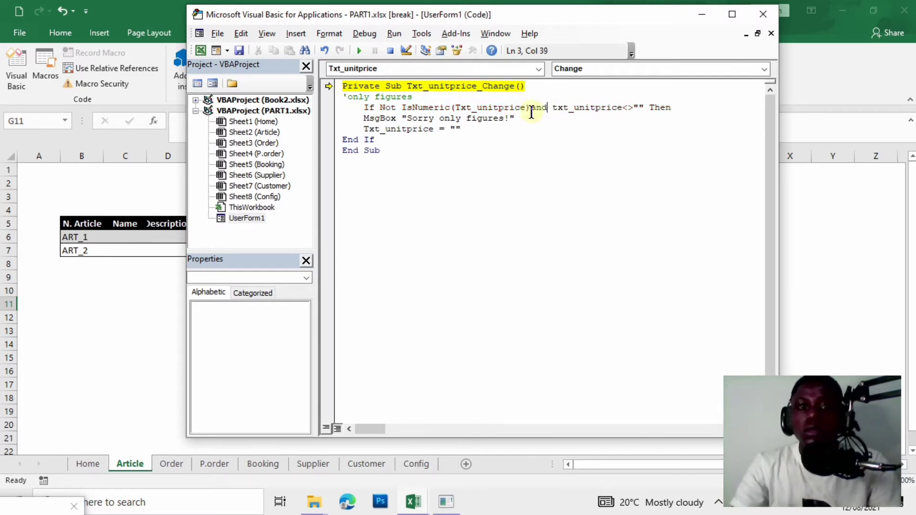
left_click(359, 50)
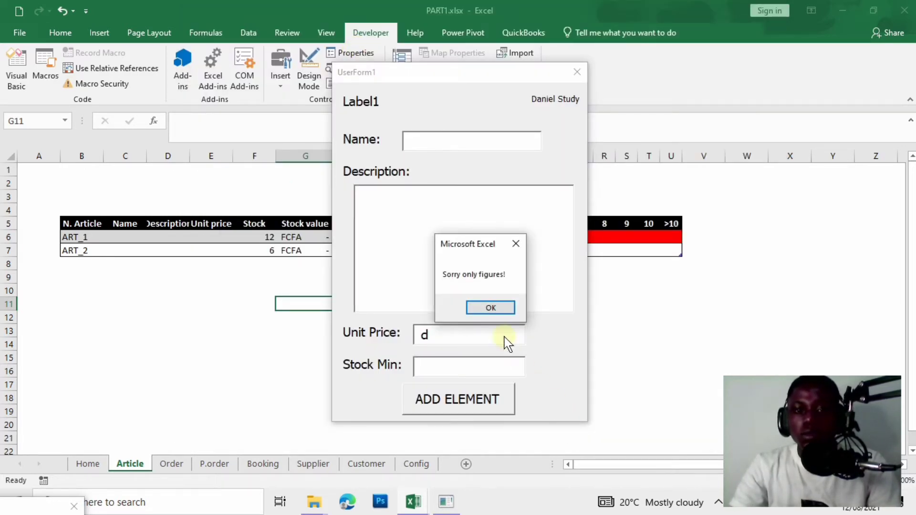
Check that Unit Price warns 'Sorry only figures!' on letters but accepts 2131, then close the form.
left_click(495, 307)
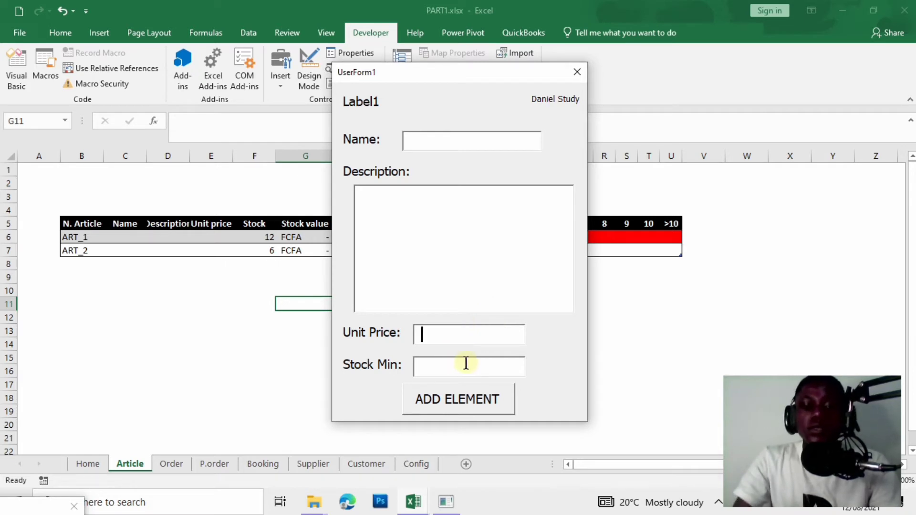
type("a")
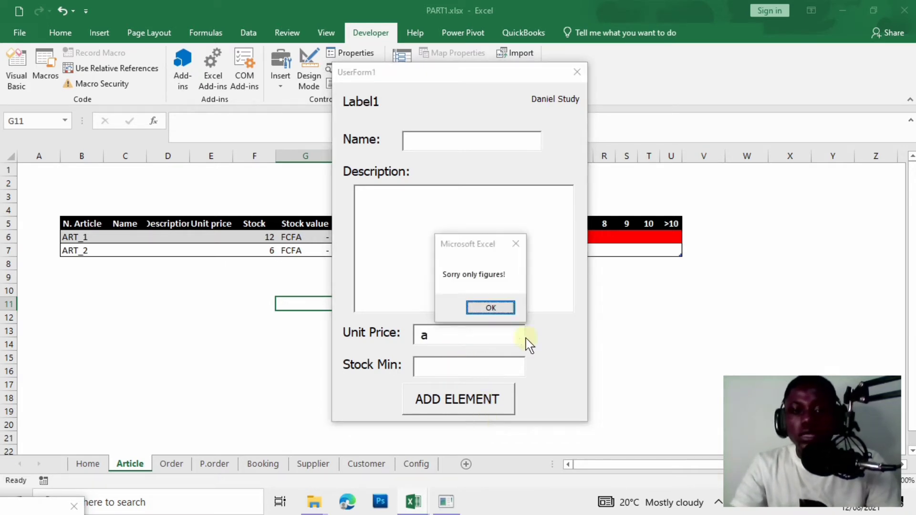
left_click(492, 306)
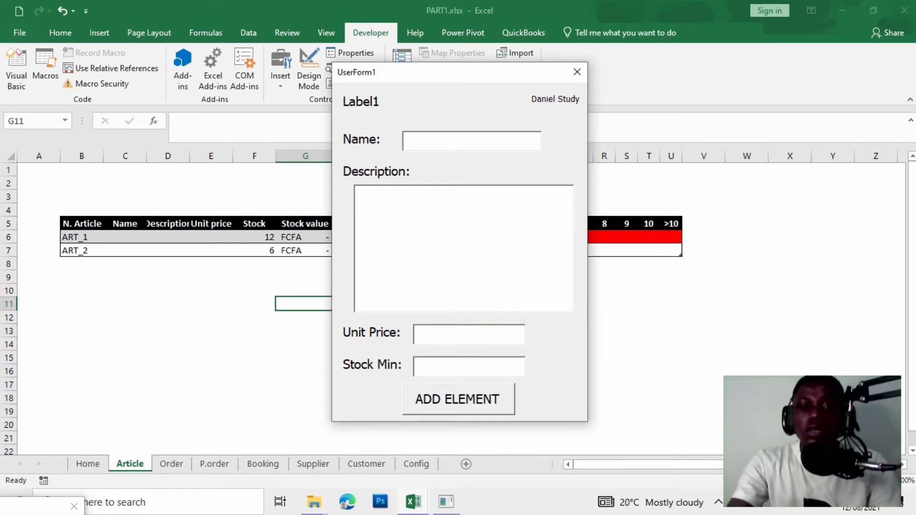
type("a")
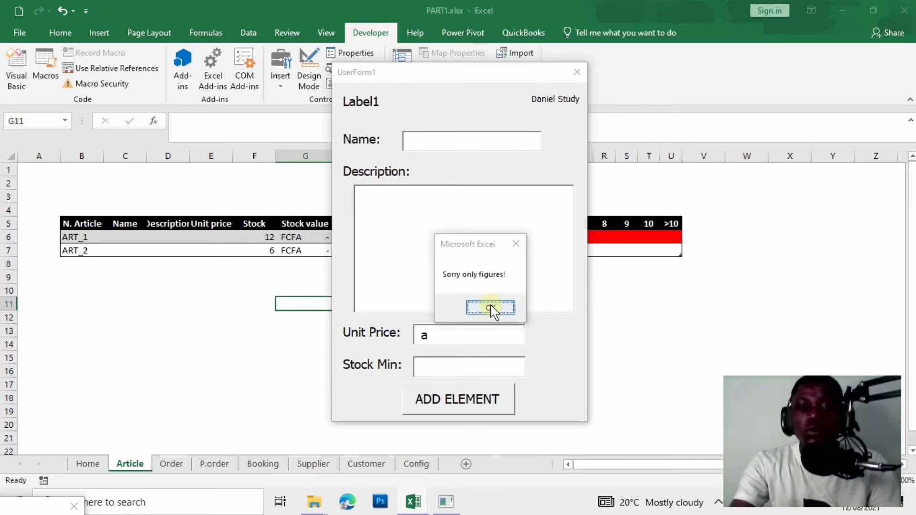
left_click(492, 308)
type("2131")
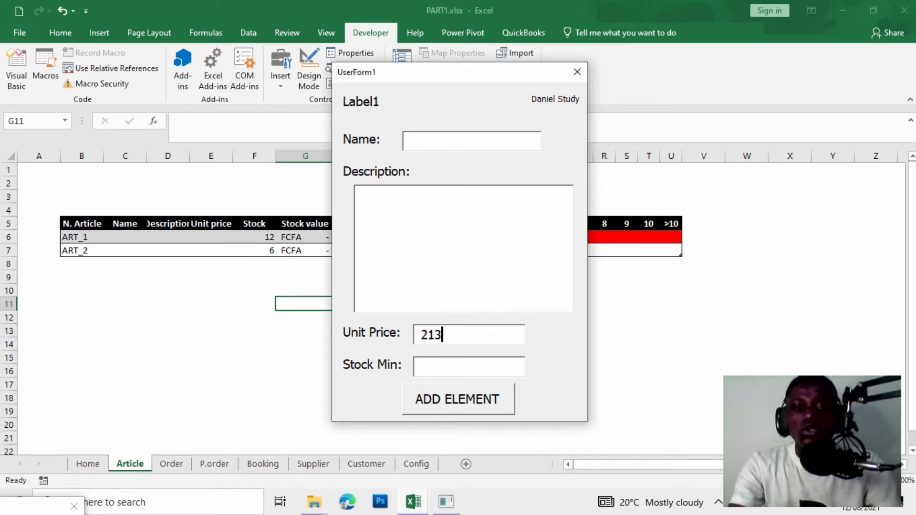
key("BackSpace")
key("BackSpace")
key("BackSpace")
key("BackSpace")
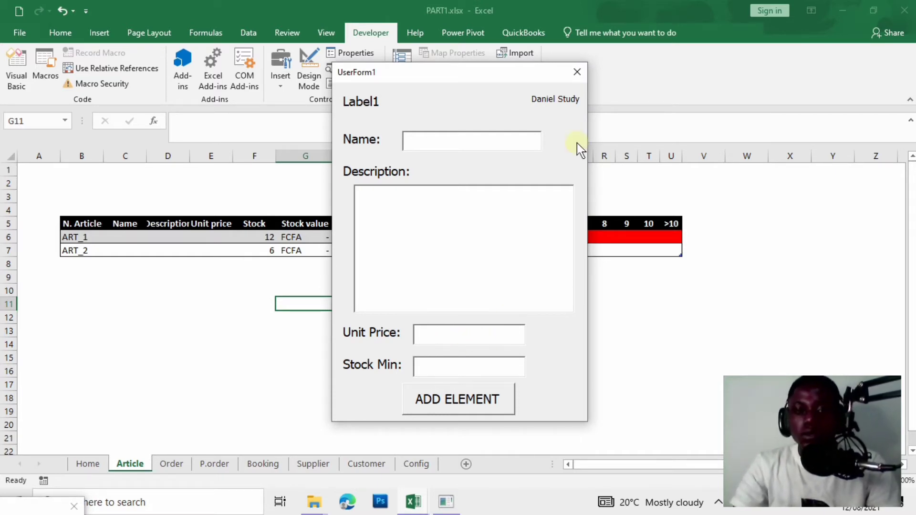
left_click(581, 67)
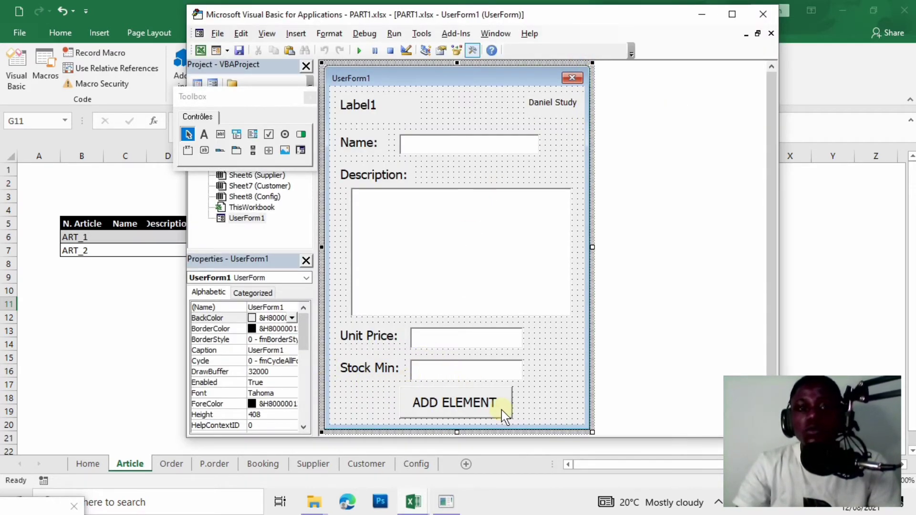
Create the Txt_stockmin_Change handler and copy the Unit Price check from comment to End If.
double_click(460, 372)
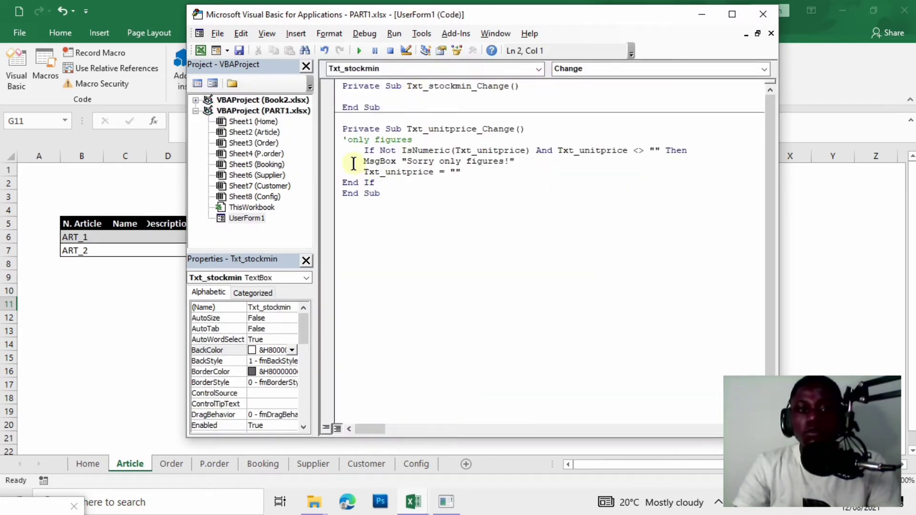
left_click_drag(343, 138, 380, 194)
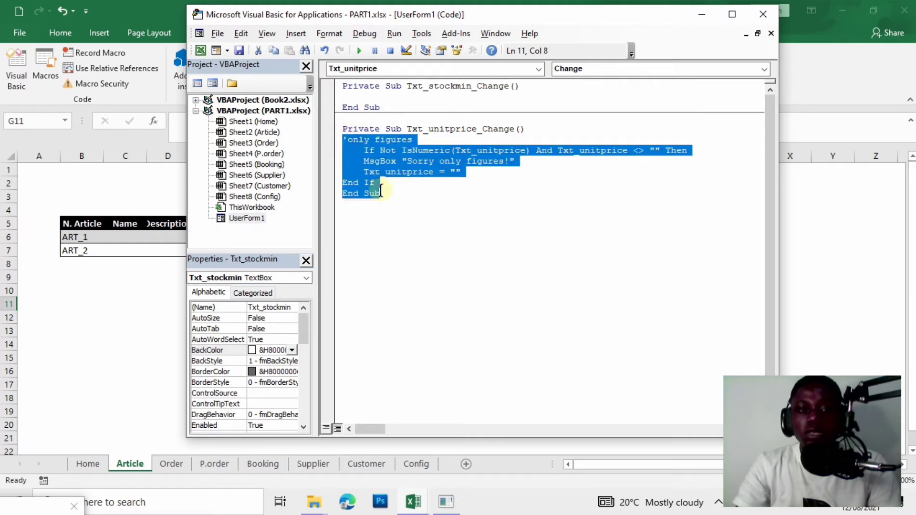
left_click(374, 183)
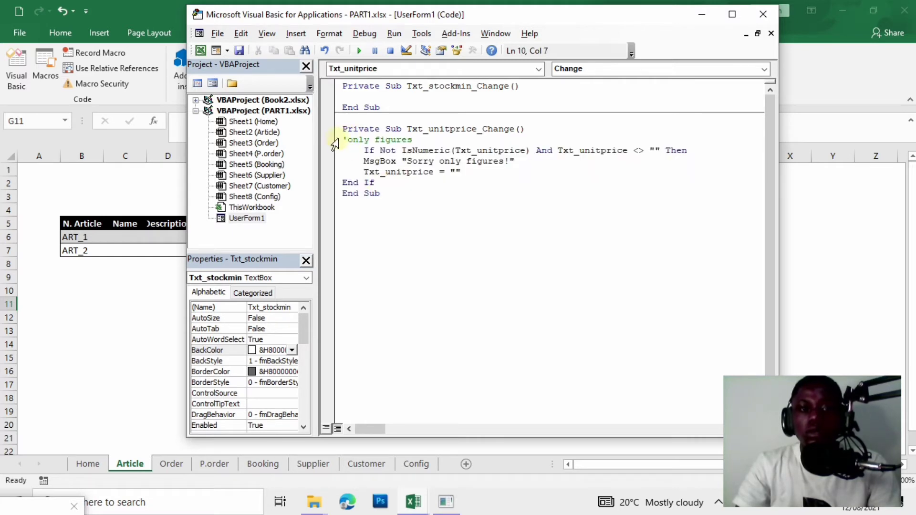
left_click_drag(342, 138, 380, 183)
key("ctrl+c")
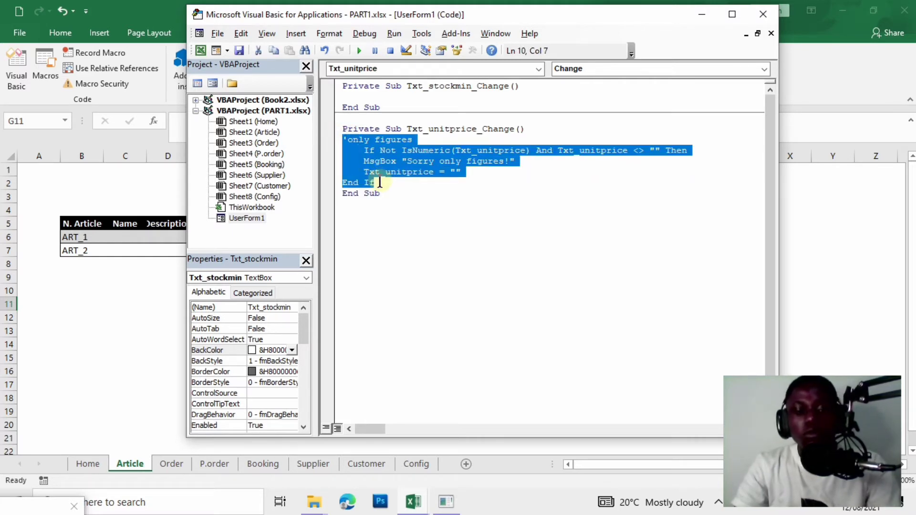
left_click(354, 96)
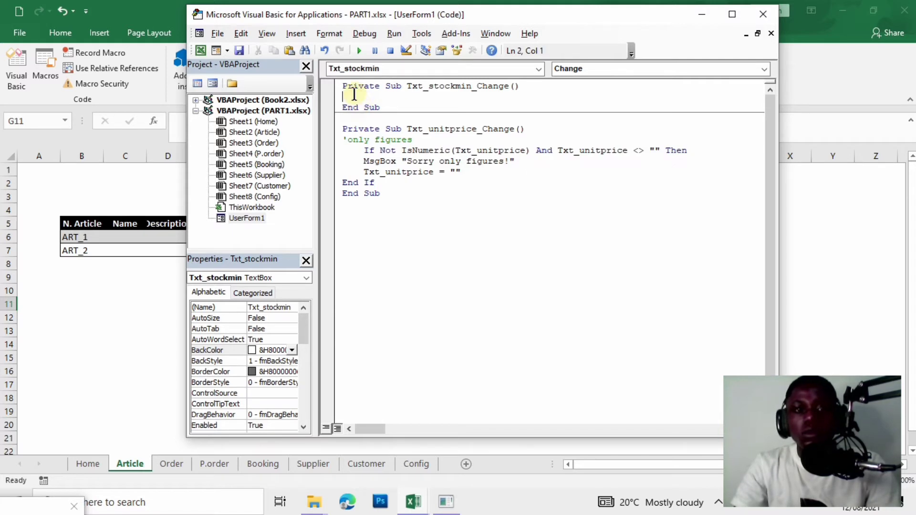
Paste the figures-only check into Txt_stockmin_Change and point its IsNumeric test at Txt_stockmin.
key("ctrl+v")
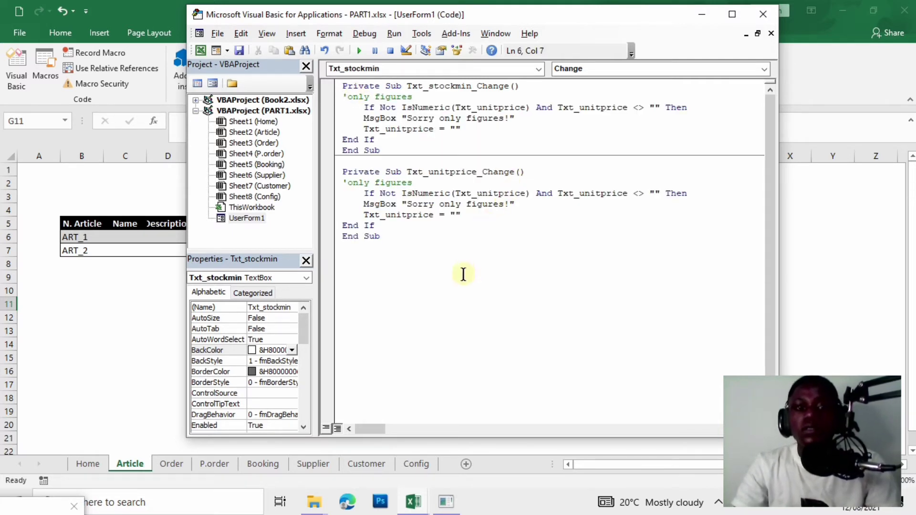
left_click(524, 108)
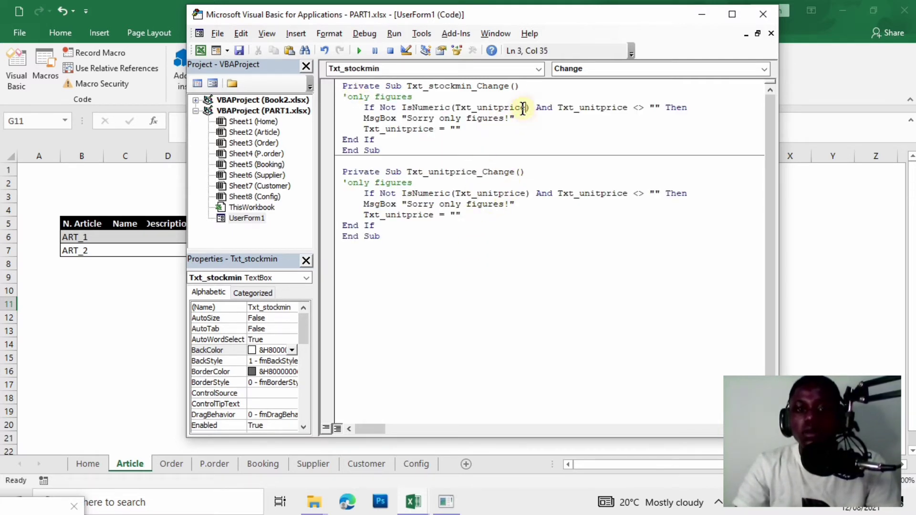
key("BackSpace")
key("BackSpace")
key("BackSpace")
key("BackSpace")
key("BackSpace")
key("BackSpace")
key("BackSpace")
key("BackSpace")
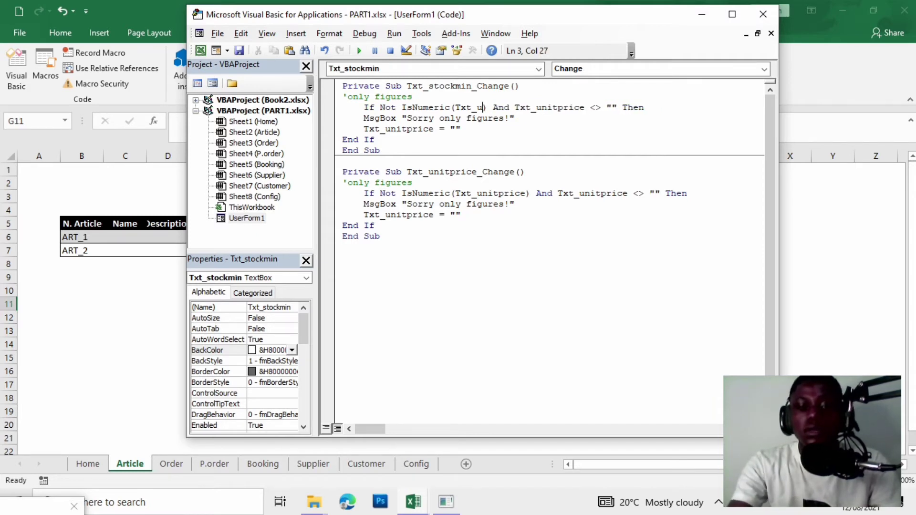
key("BackSpace")
type("stock")
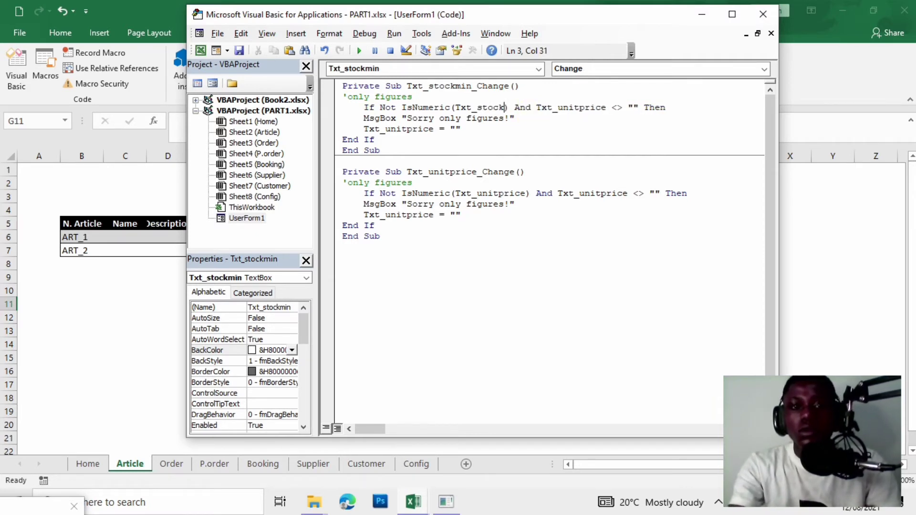
key("BackSpace")
key("BackSpace")
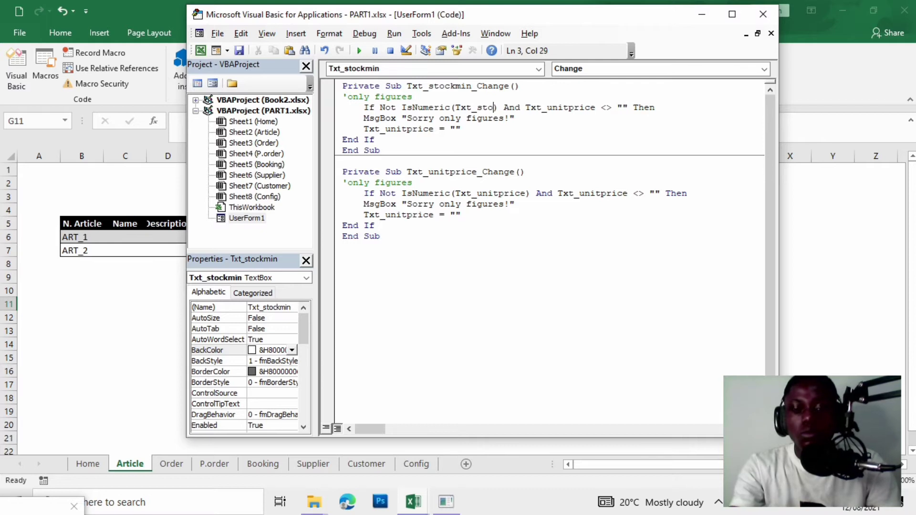
type("ckm")
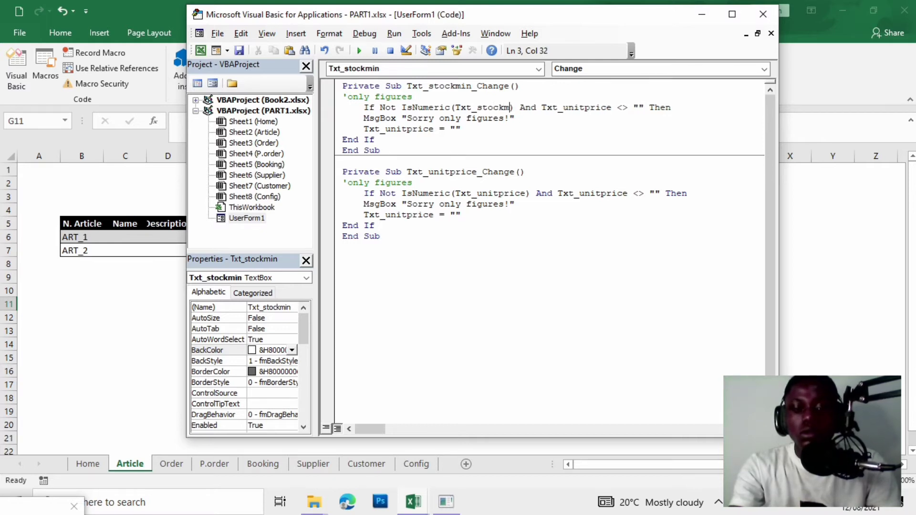
type("in")
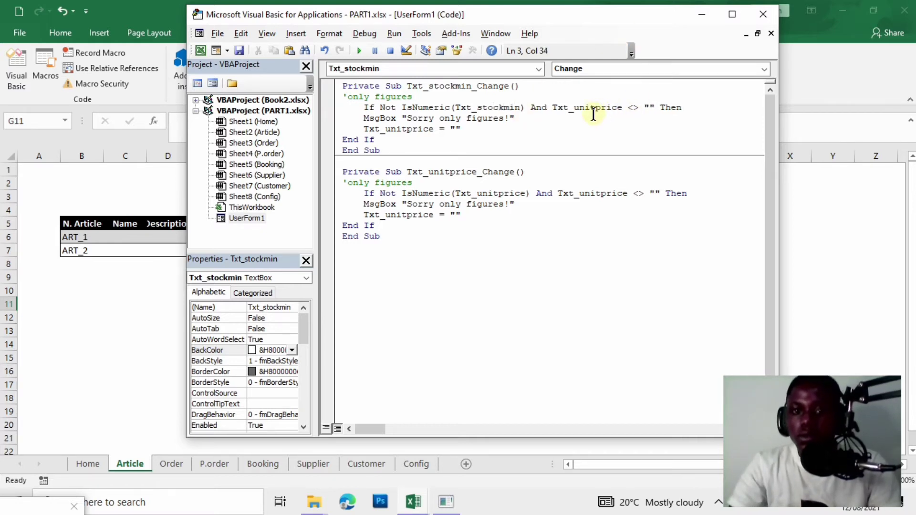
Change the remaining Txt_unitprice references to Txt_stockmin and run the form.
left_click(621, 107)
key("BackSpace")
key("BackSpace")
key("BackSpace")
key("BackSpace")
key("BackSpace")
key("BackSpace")
key("BackSpace")
key("BackSpace")
key("BackSpace")
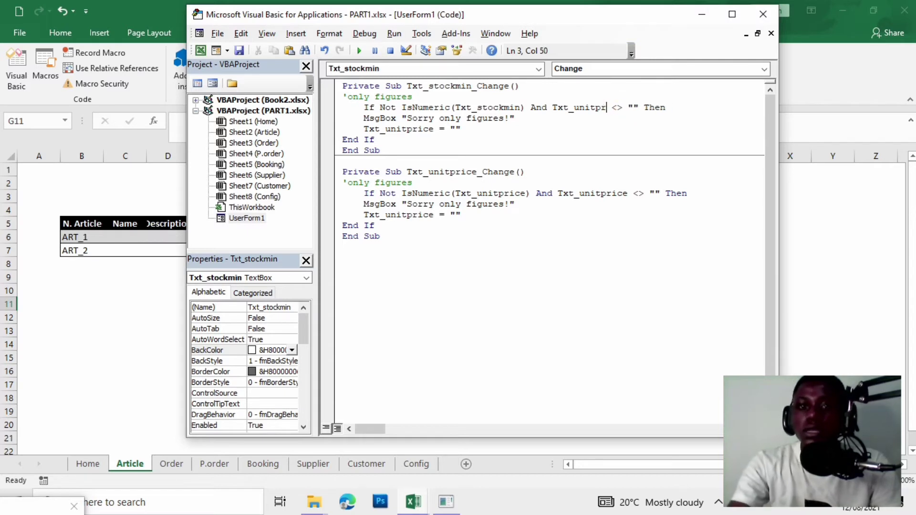
type("stockmin")
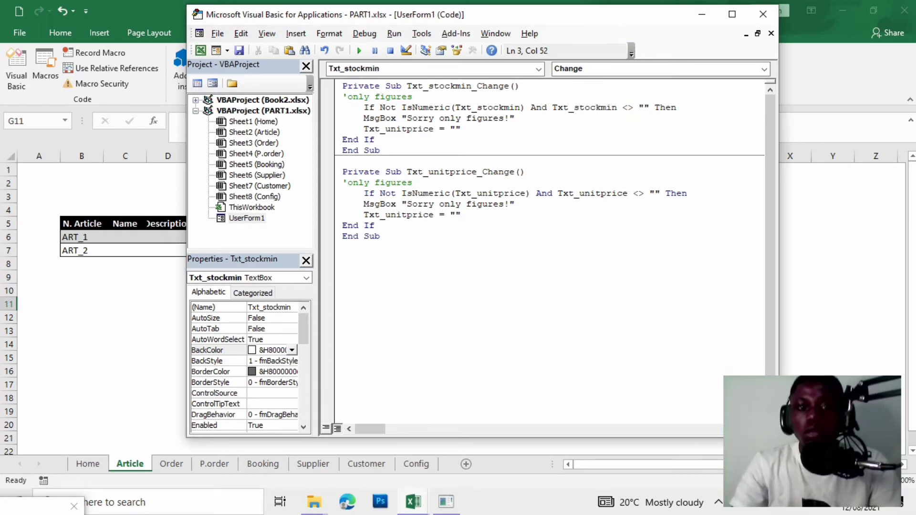
left_click(432, 130)
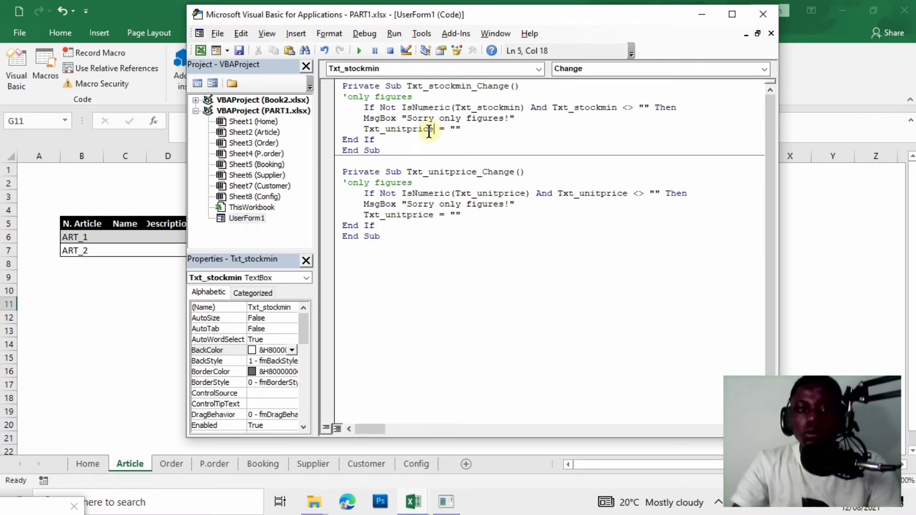
key("BackSpace")
key("BackSpace")
key("BackSpace")
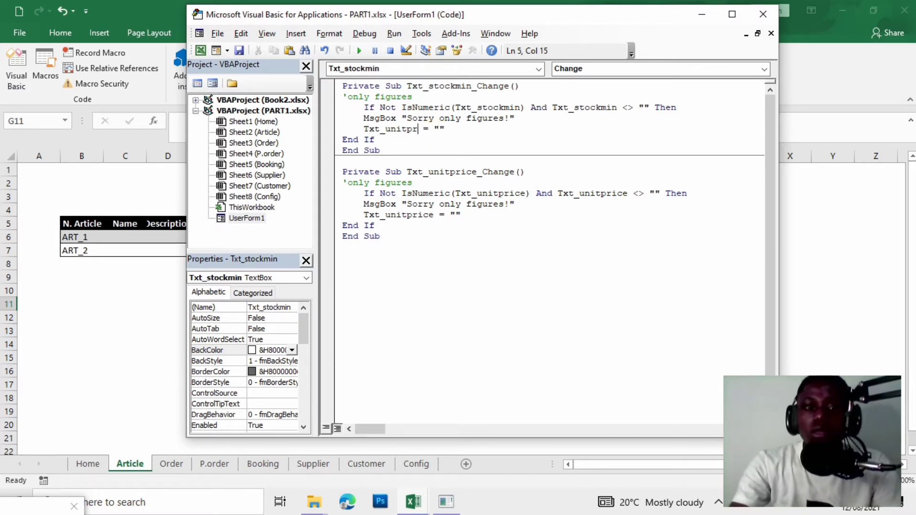
type("stockmi")
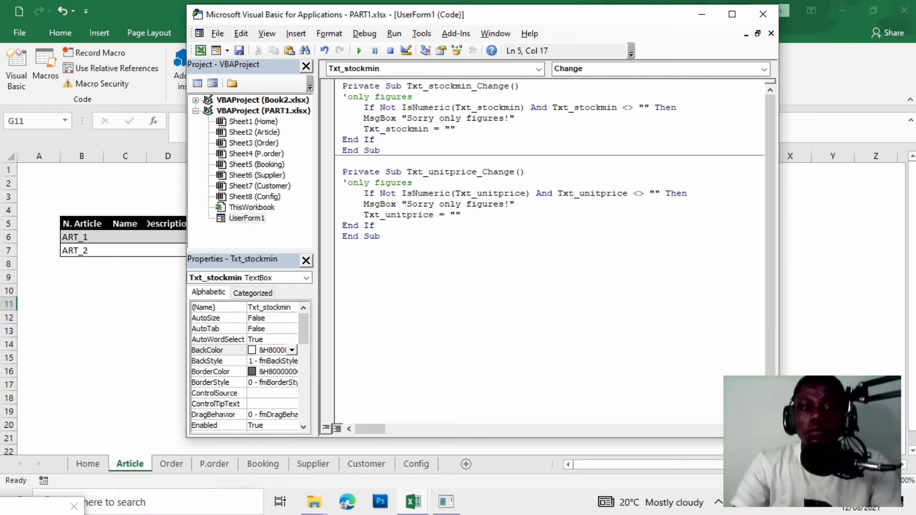
left_click(359, 50)
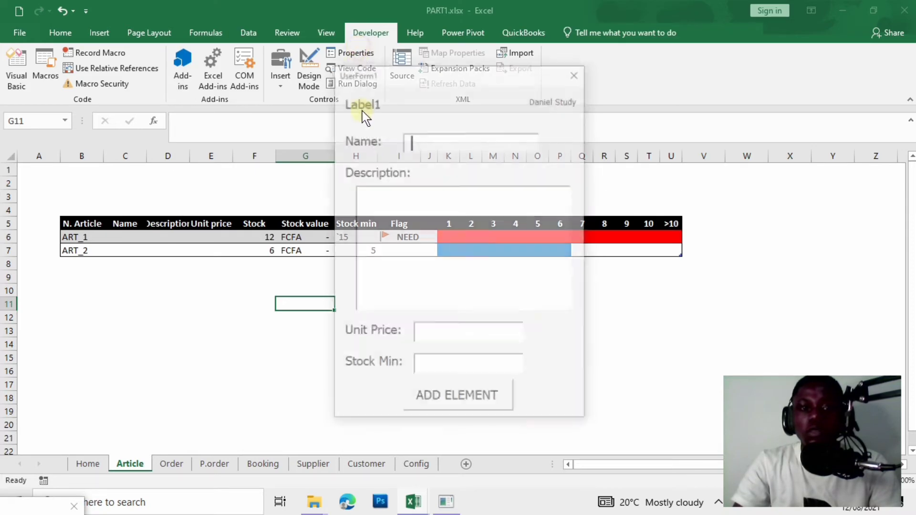
Type 'd' into Stock Min, dismiss the figures-only warning, then enter and clear a test number.
left_click(430, 376)
type("d")
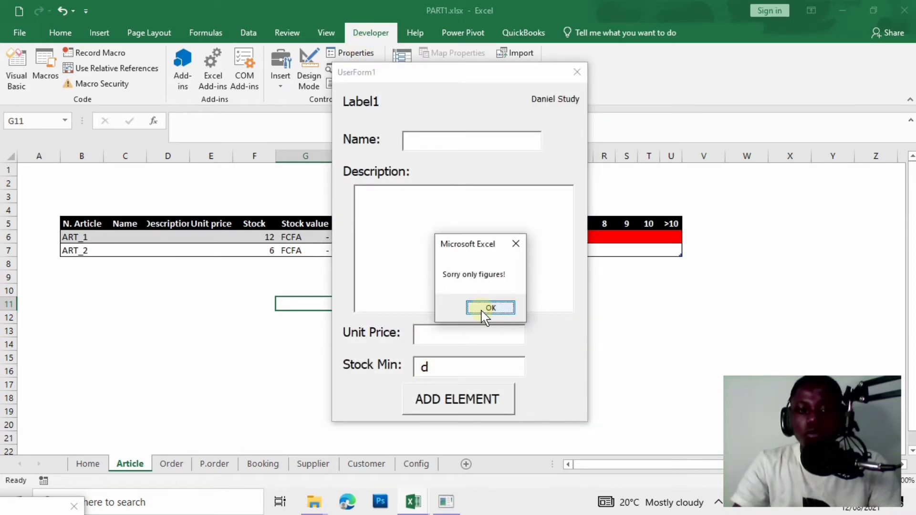
left_click(499, 305)
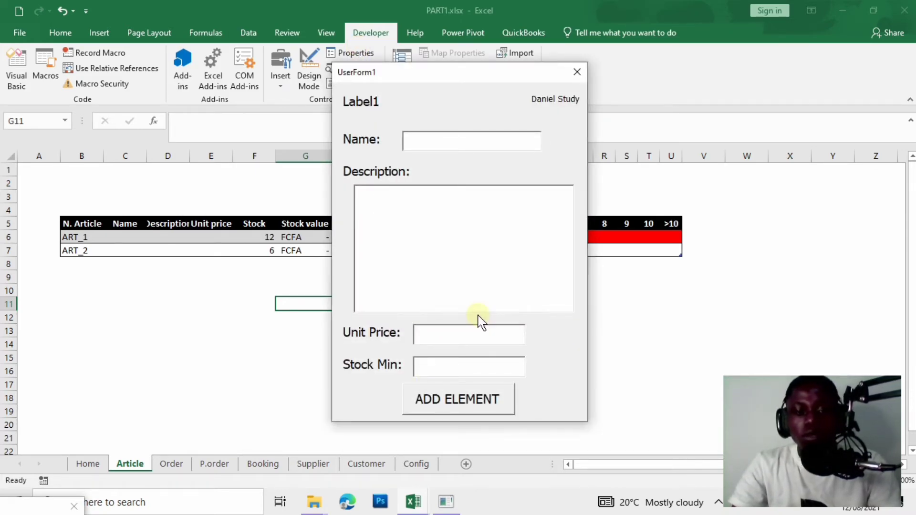
type("1231321321")
key("BackSpace")
key("BackSpace")
key("BackSpace")
key("BackSpace")
key("BackSpace")
key("BackSpace")
key("BackSpace")
key("BackSpace")
key("BackSpace")
key("BackSpace")
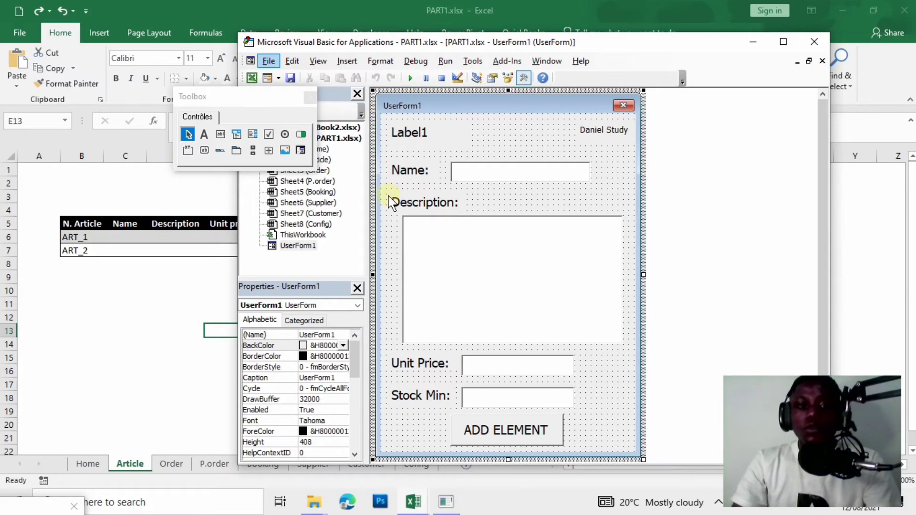
key("Left")
key("Left")
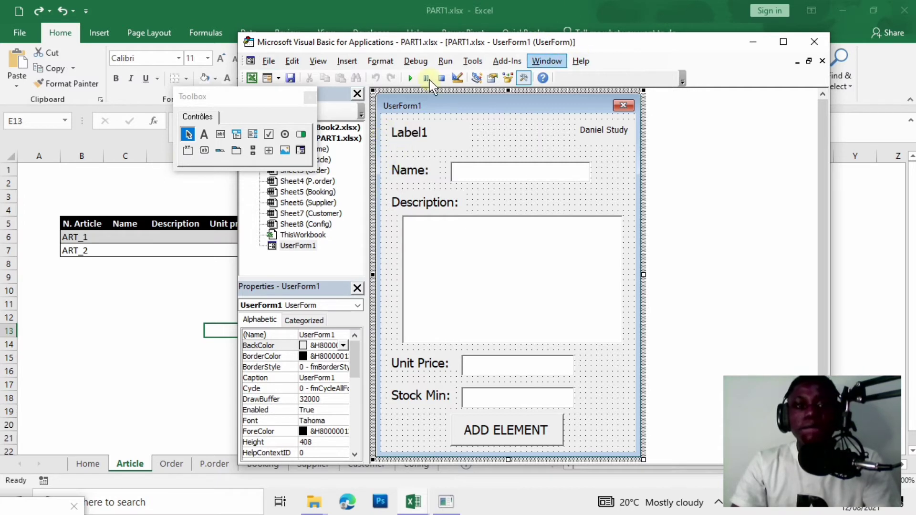
key("Left")
key("Left")
key("Left")
key("Left")
key("Left")
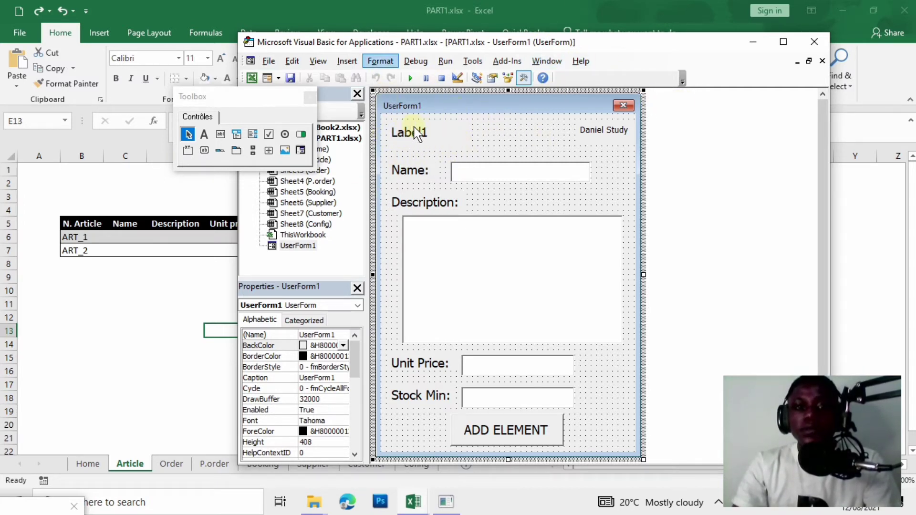
Rerun the form, close it, and return to the Excel workbook.
left_click(409, 77)
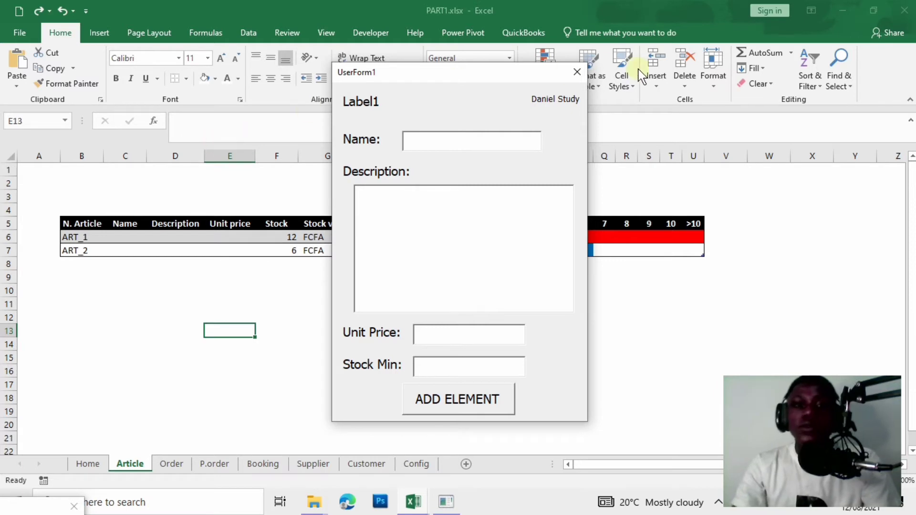
left_click(578, 74)
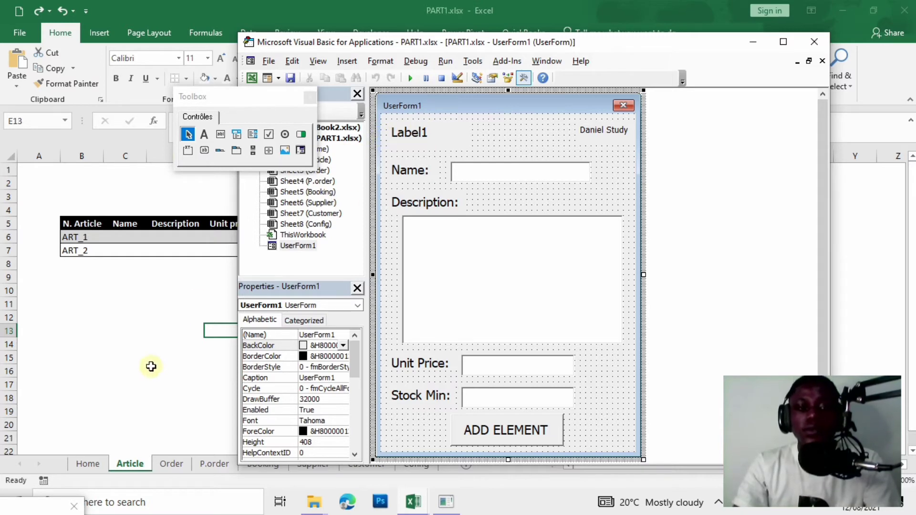
left_click(164, 353)
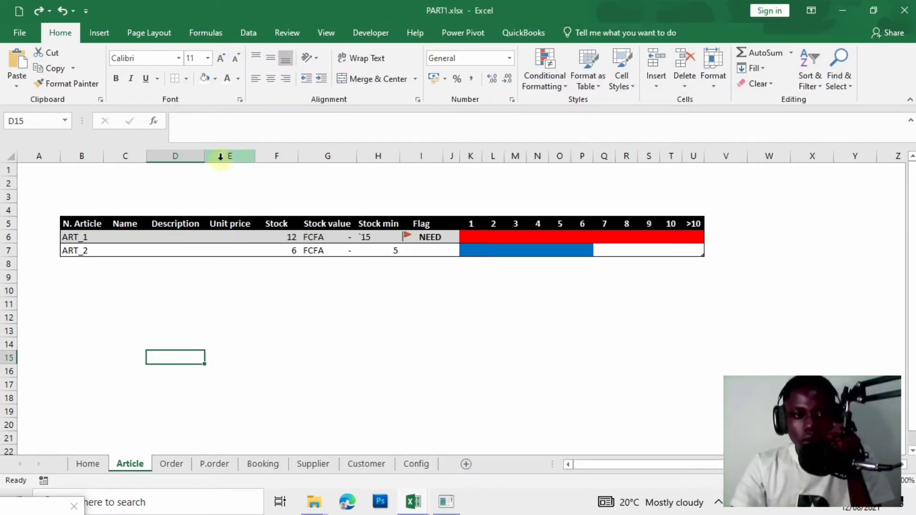
On the Config sheet, label B11 'Suffix' in white text on a black fill.
left_click_drag(205, 162, 205, 162)
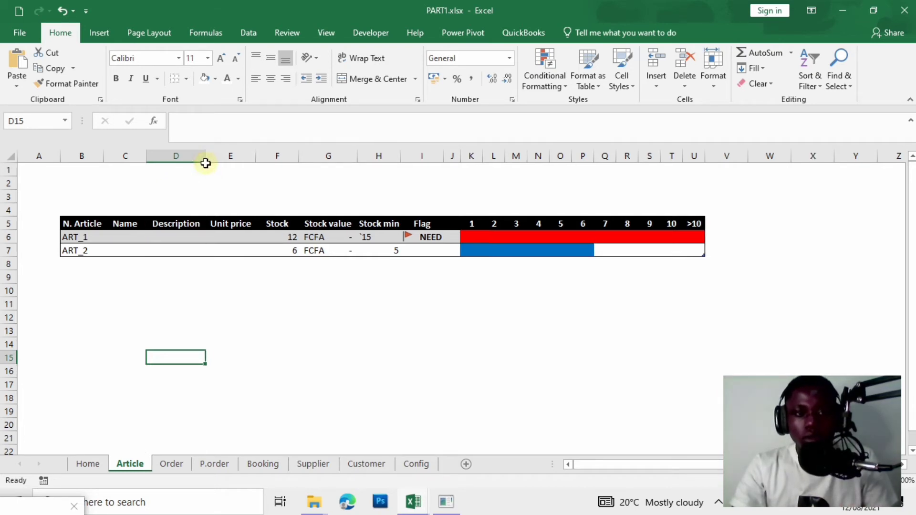
left_click(210, 168)
left_click(424, 464)
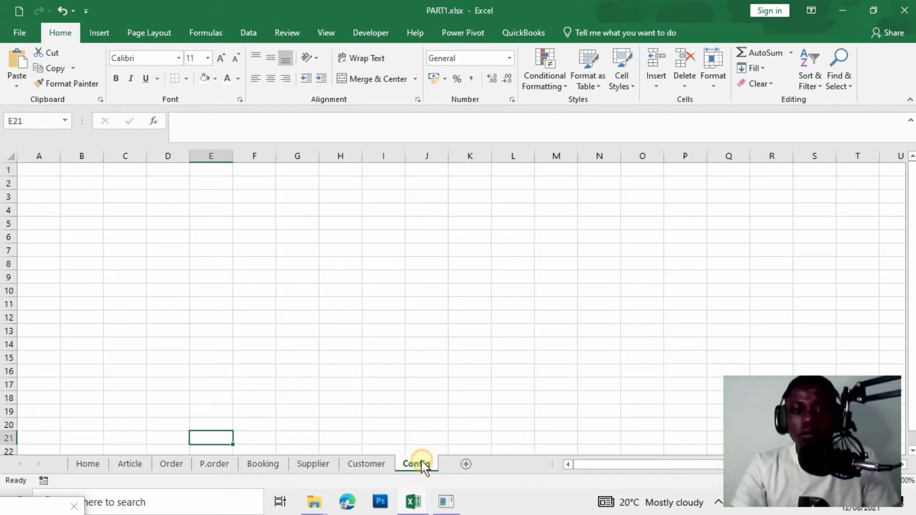
left_click(83, 302)
type("Suffix")
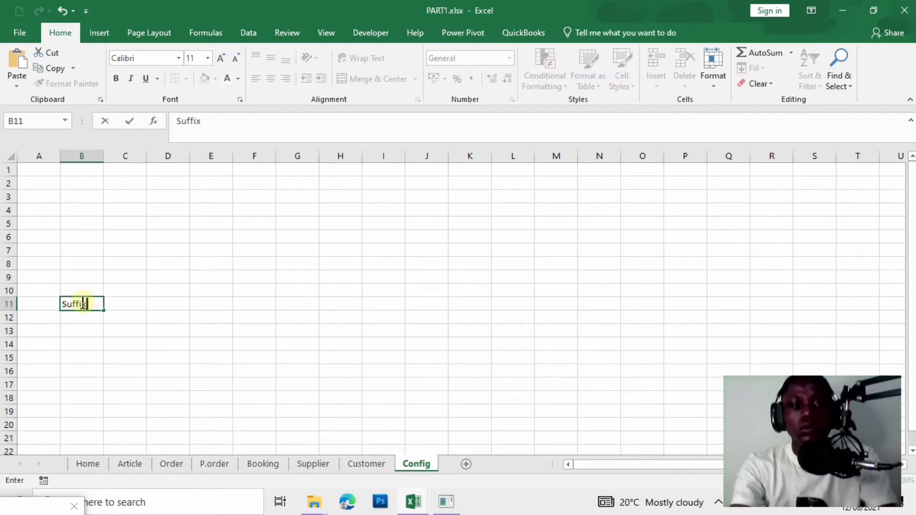
left_click(382, 315)
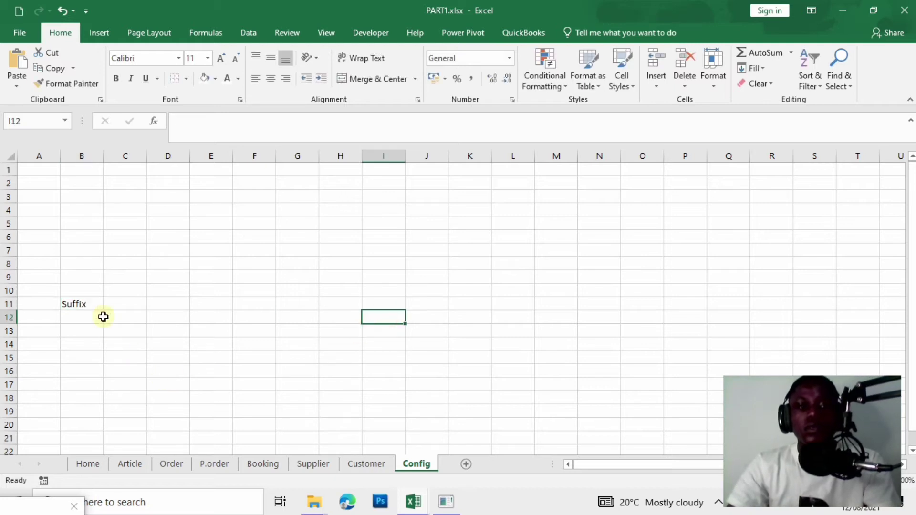
left_click(72, 304)
left_click(214, 78)
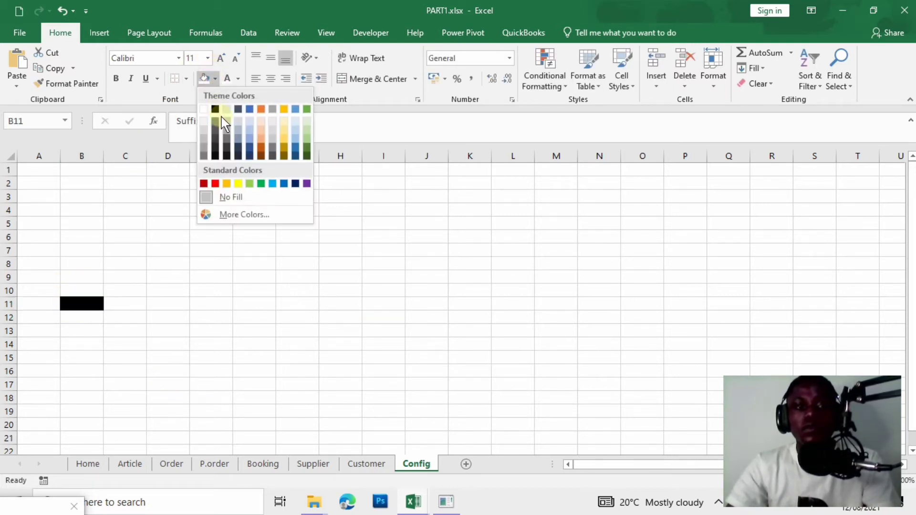
left_click(215, 110)
left_click(227, 78)
left_click(174, 398)
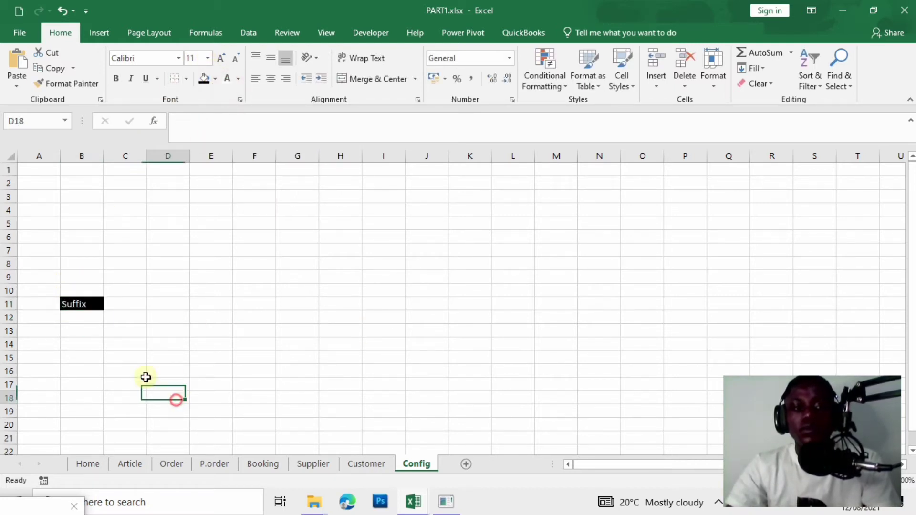
Label B13 'Article' in white text on a black fill.
left_click(87, 337)
type("A")
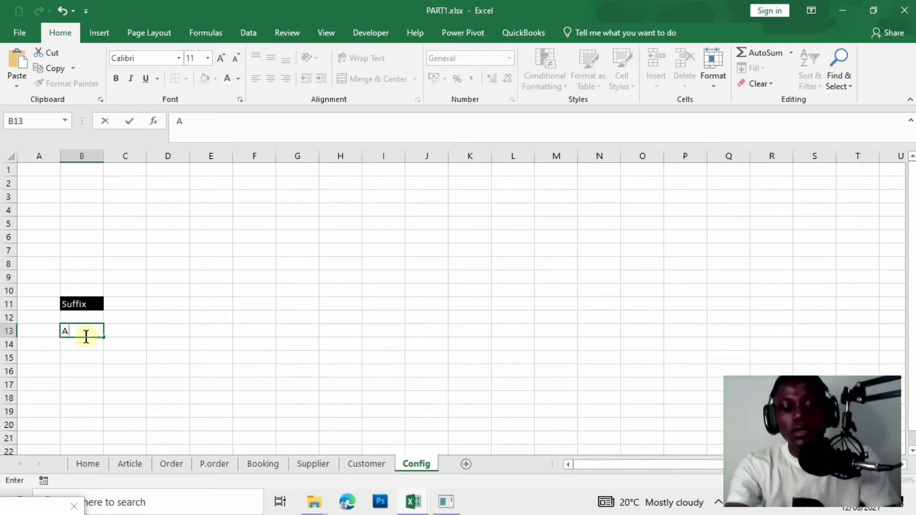
type("rticle")
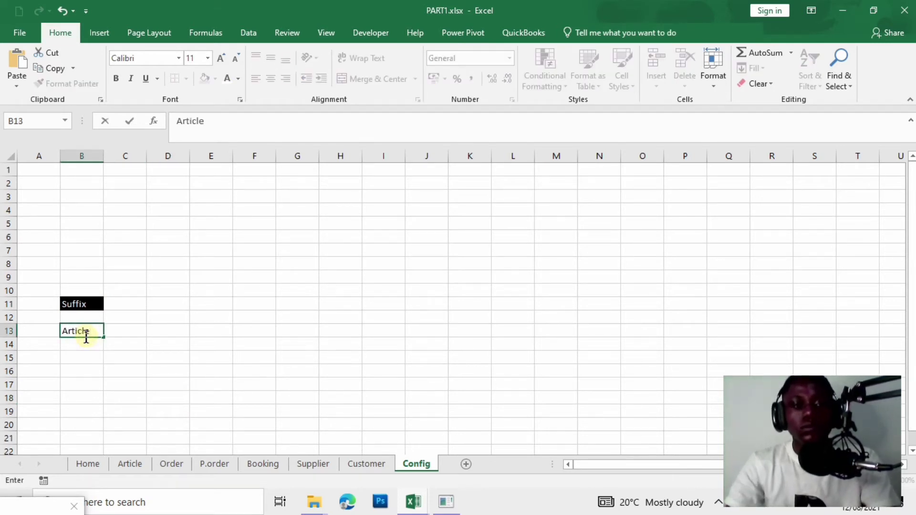
key("Return")
left_click(85, 330)
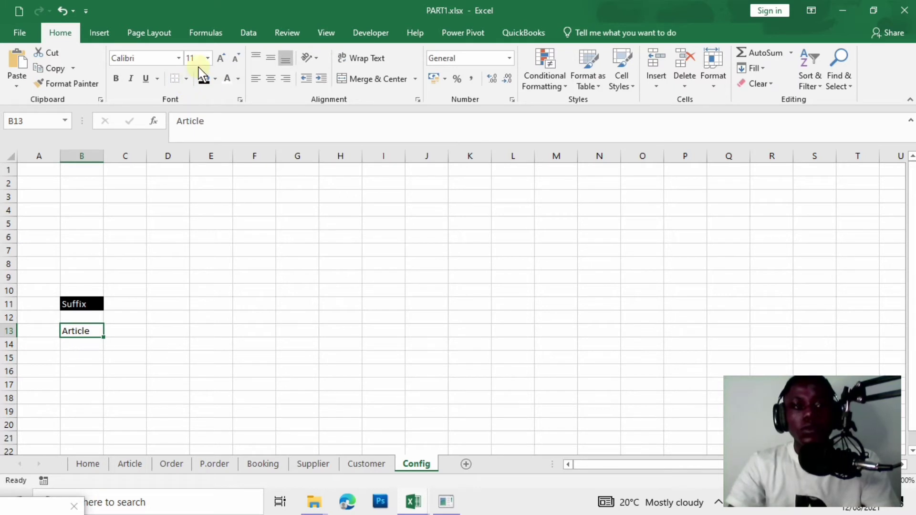
left_click(203, 82)
left_click(226, 80)
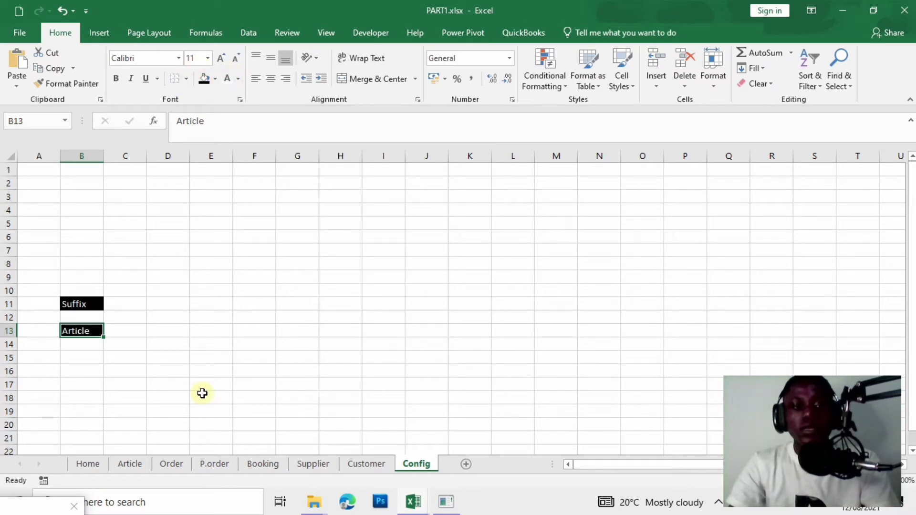
left_click_drag(206, 397, 205, 385)
Add a bottom border under B11:D11 and start typing the ART- prefix in C13.
left_click_drag(94, 304, 166, 304)
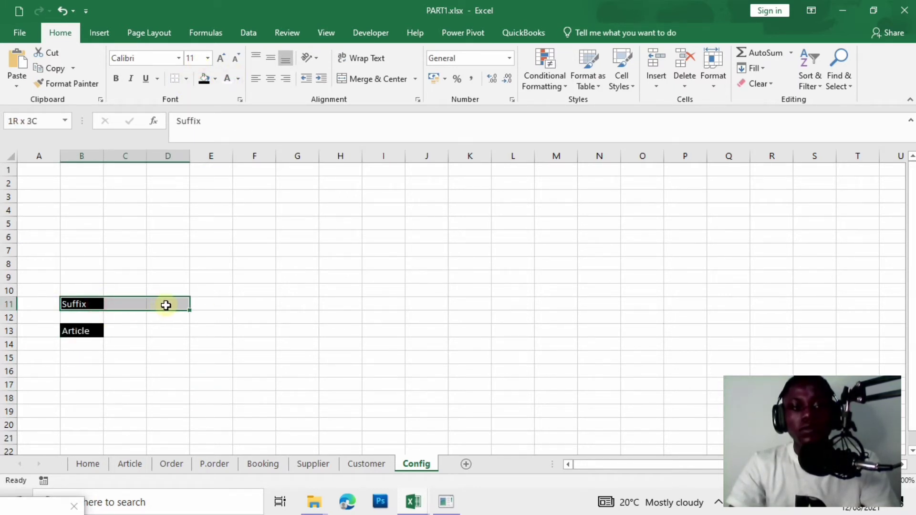
left_click(186, 78)
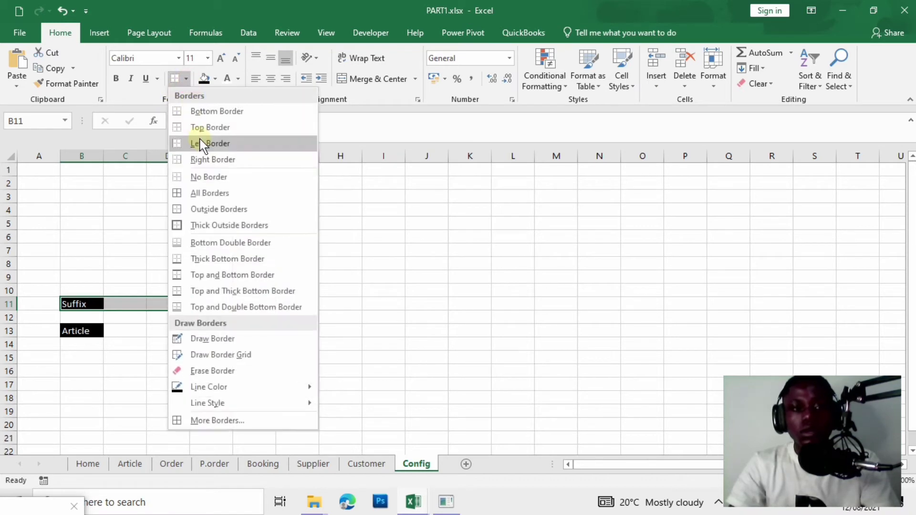
left_click(201, 112)
left_click(219, 317)
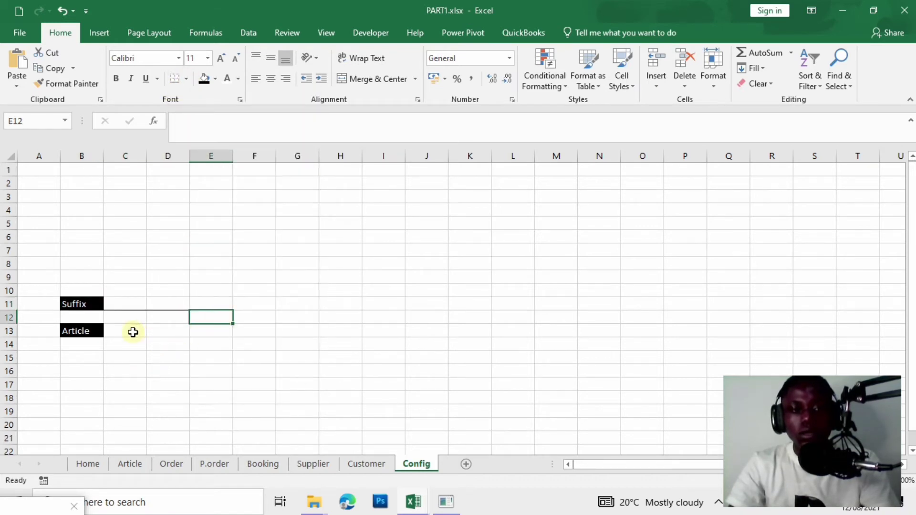
left_click(132, 332)
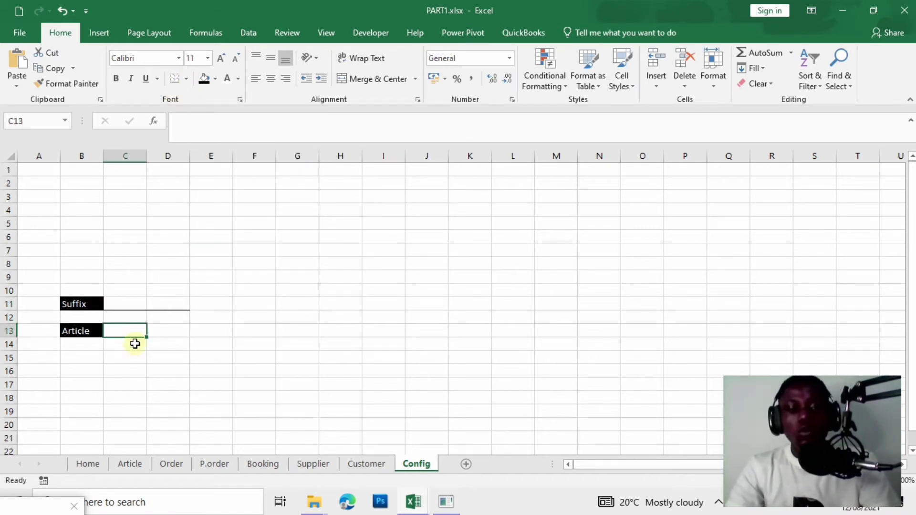
type("ART-")
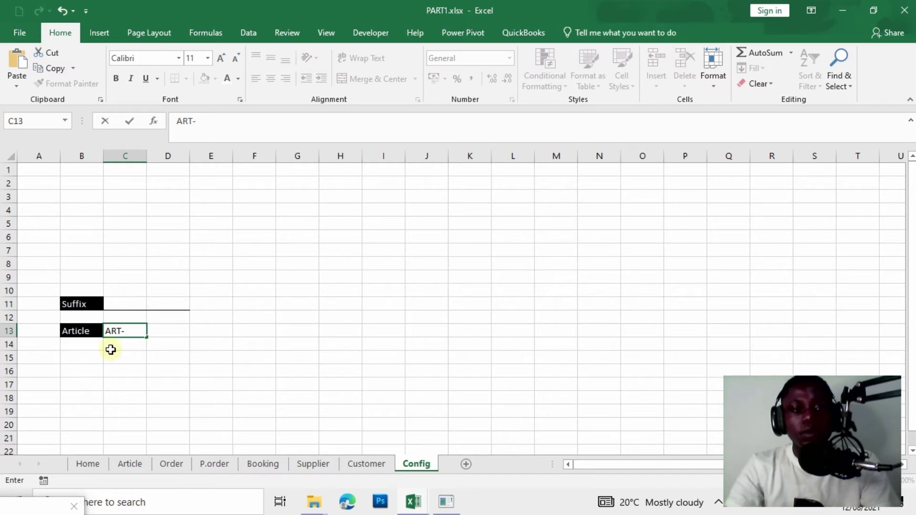
Put 1 in D13 and the formula =C13&TEXT(D13,"00000") in E13.
key("Tab")
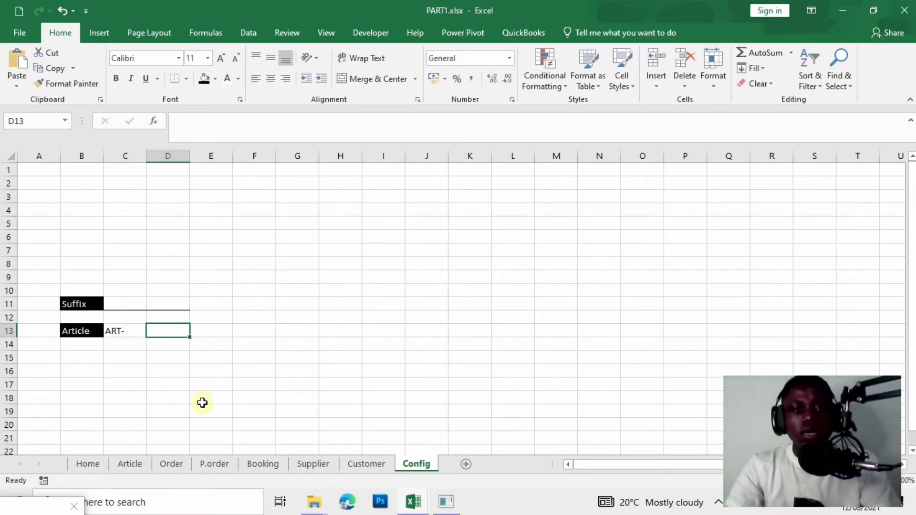
type("1")
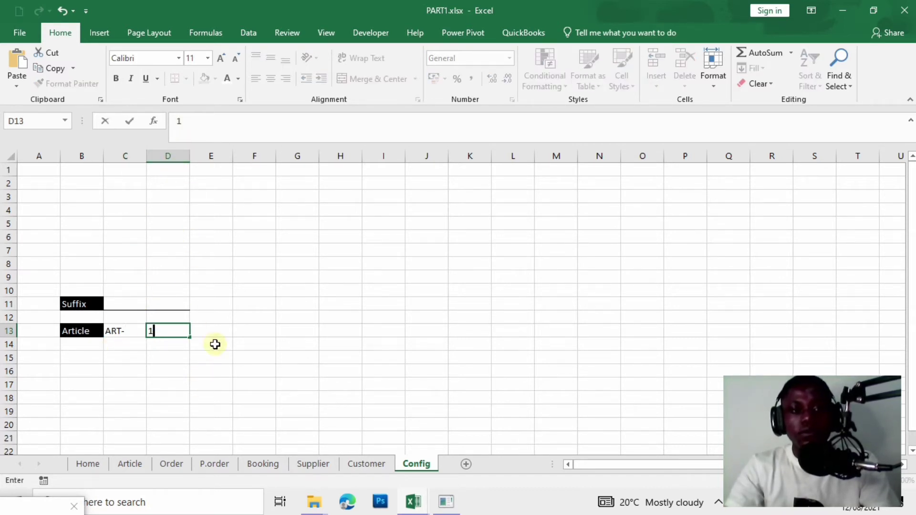
key("Tab")
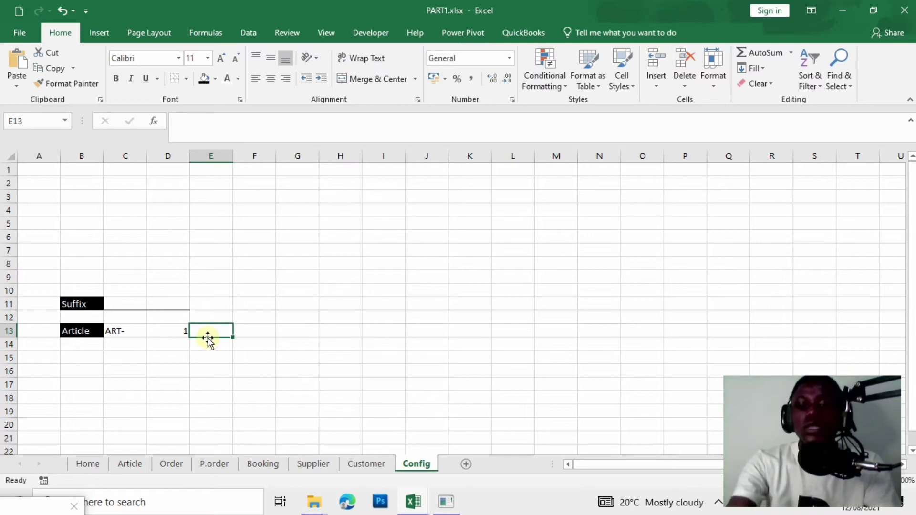
type("=")
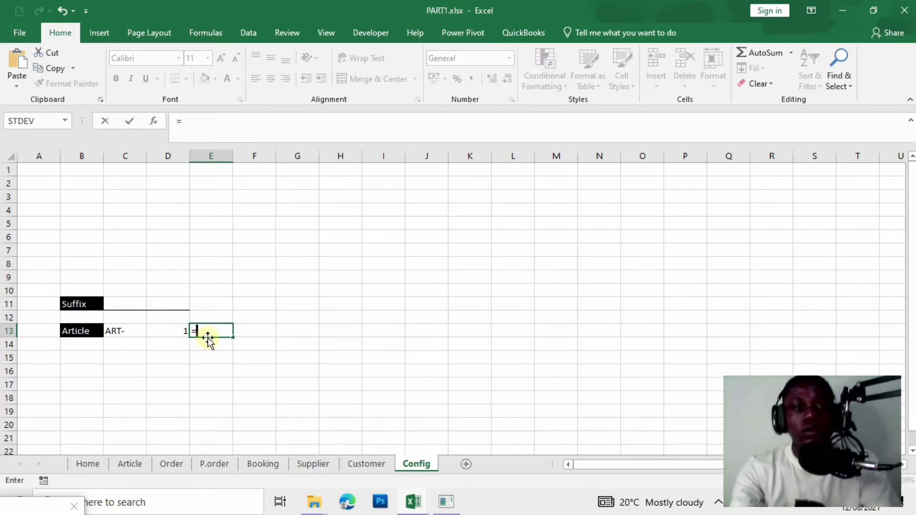
left_click(126, 331)
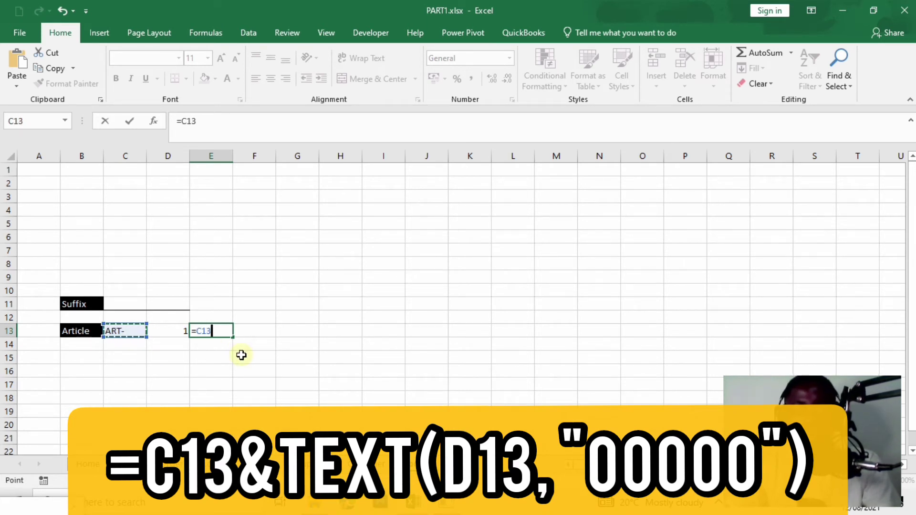
type("&")
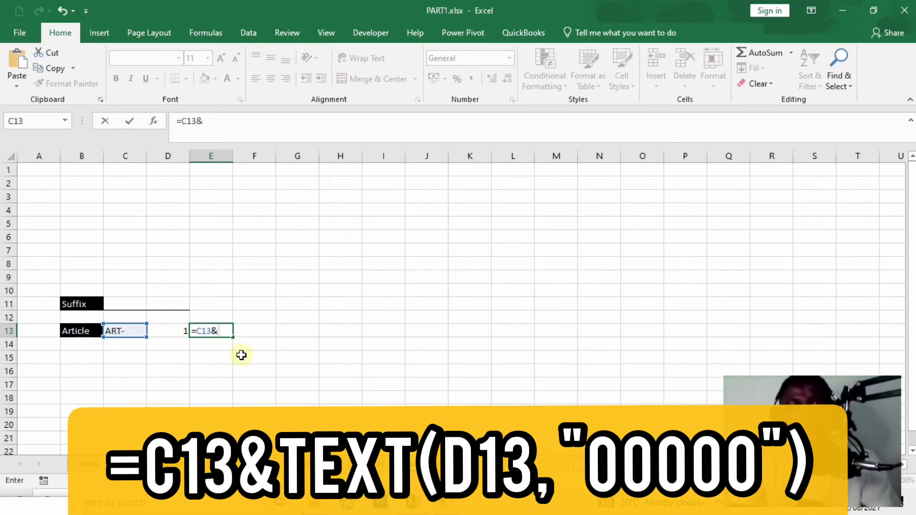
type("TEXT")
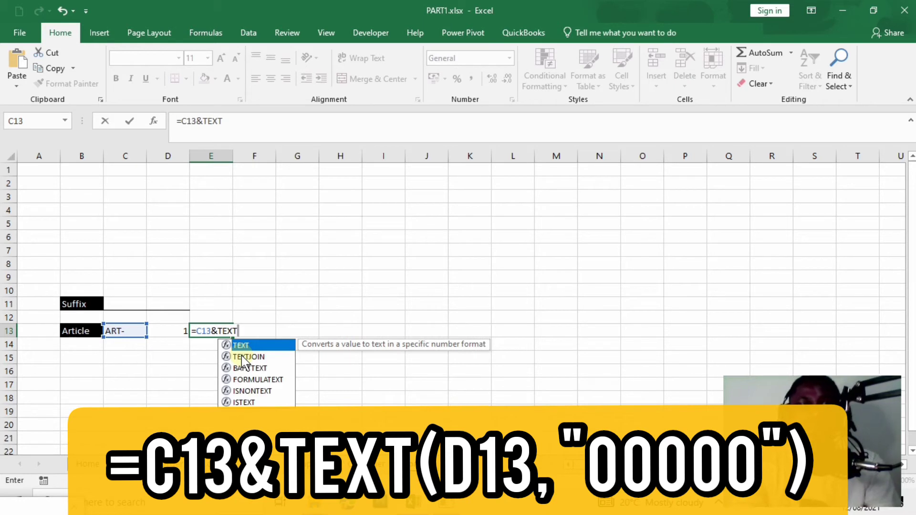
double_click(260, 344)
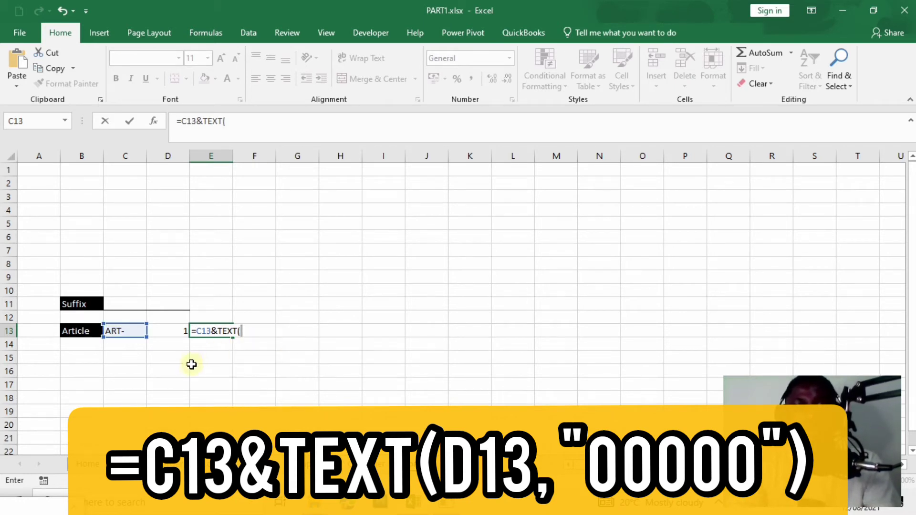
left_click(169, 333)
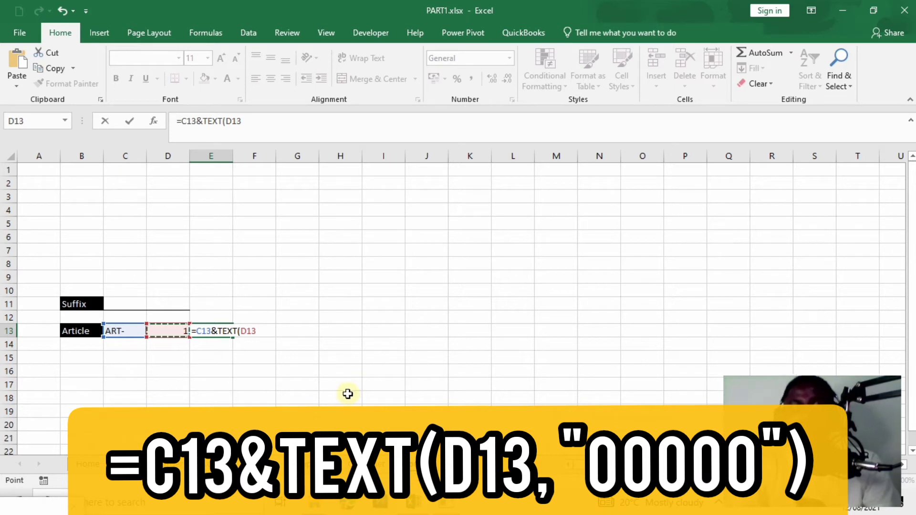
type(",")
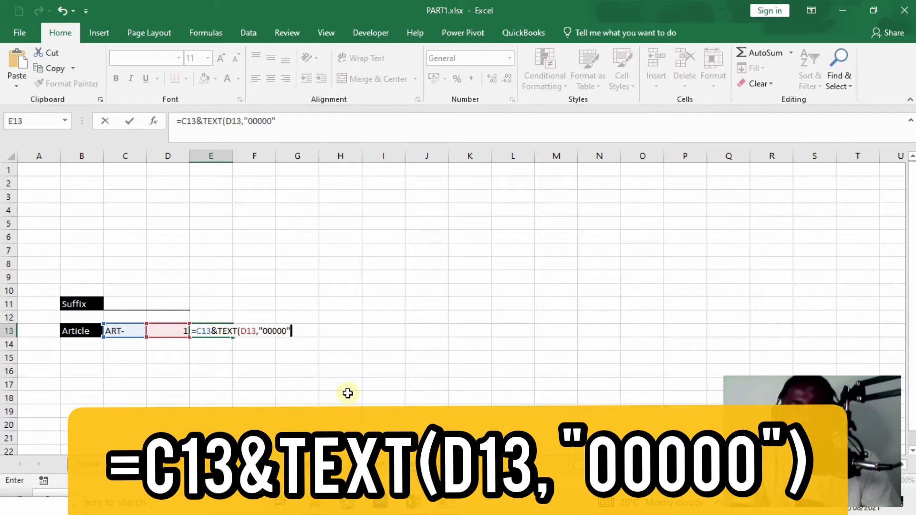
type("\"00000\")")
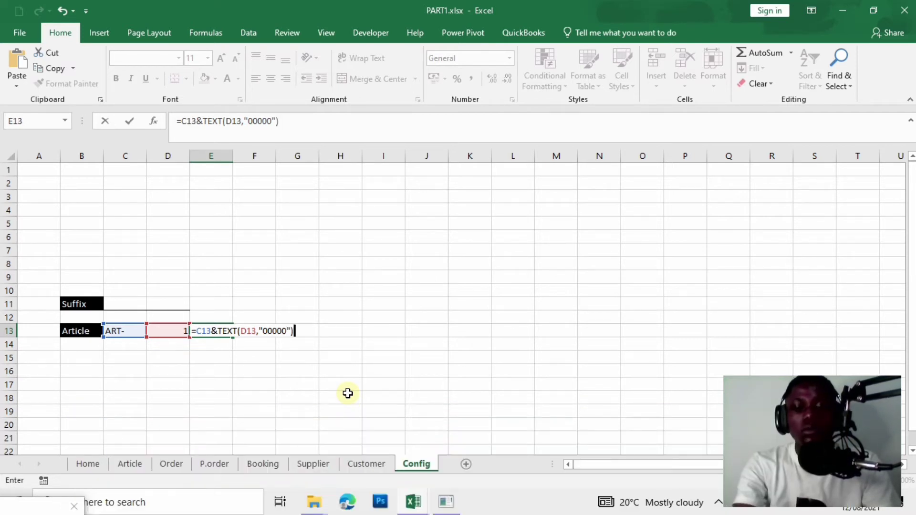
key("Return")
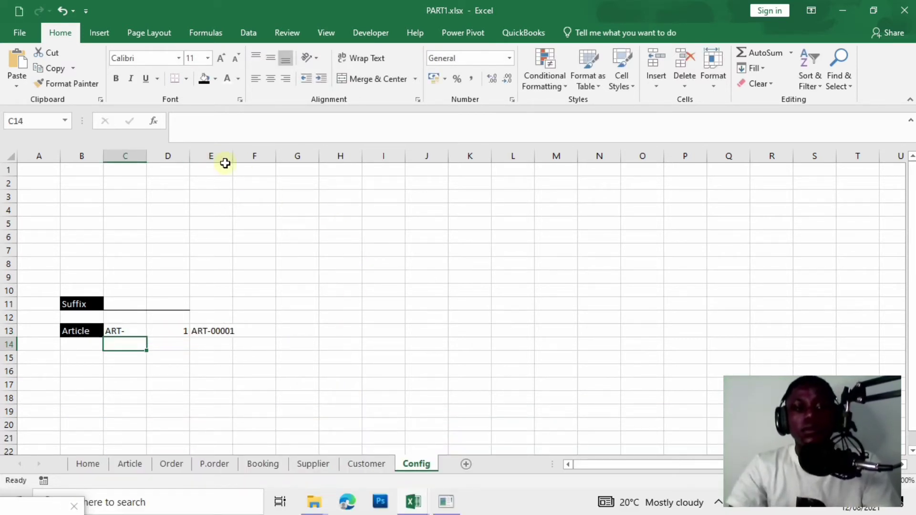
Widen column E and test the article code with counter values 2 and 12.
left_click_drag(238, 157, 248, 157)
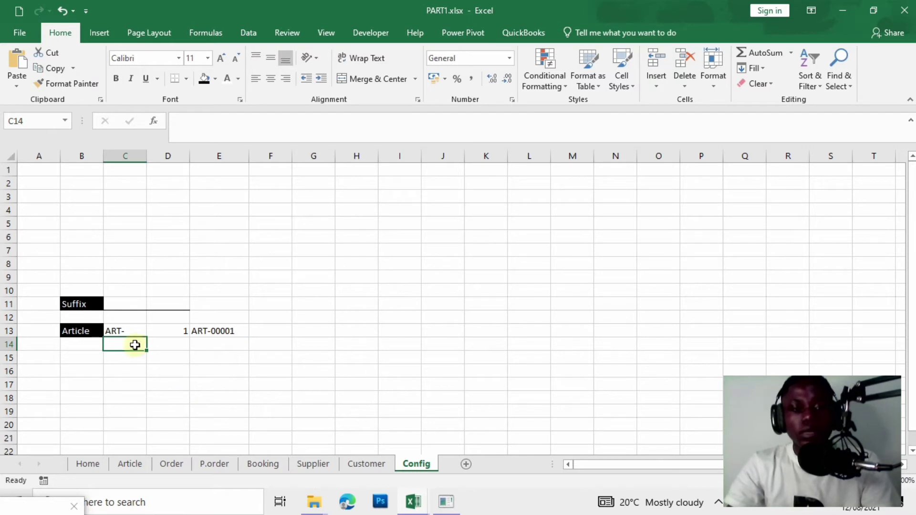
left_click(171, 329)
type("2")
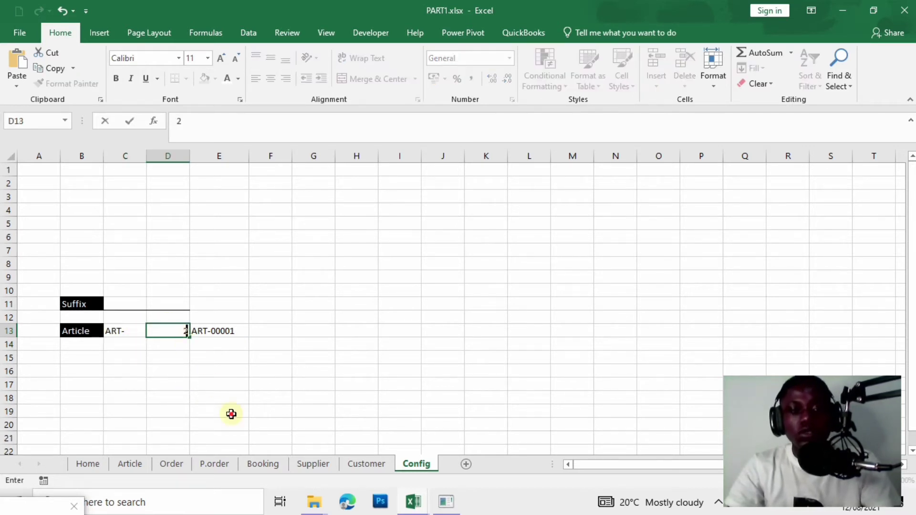
left_click(231, 414)
left_click(179, 334)
type("12")
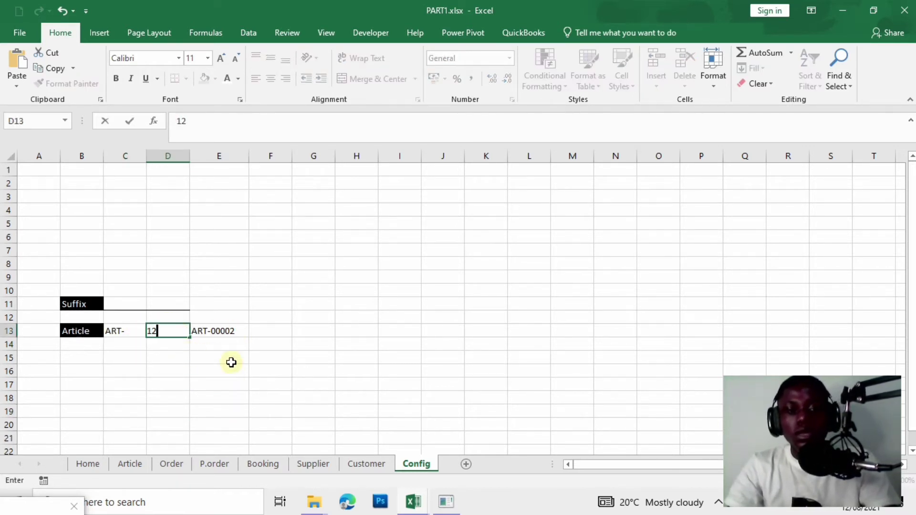
left_click(262, 386)
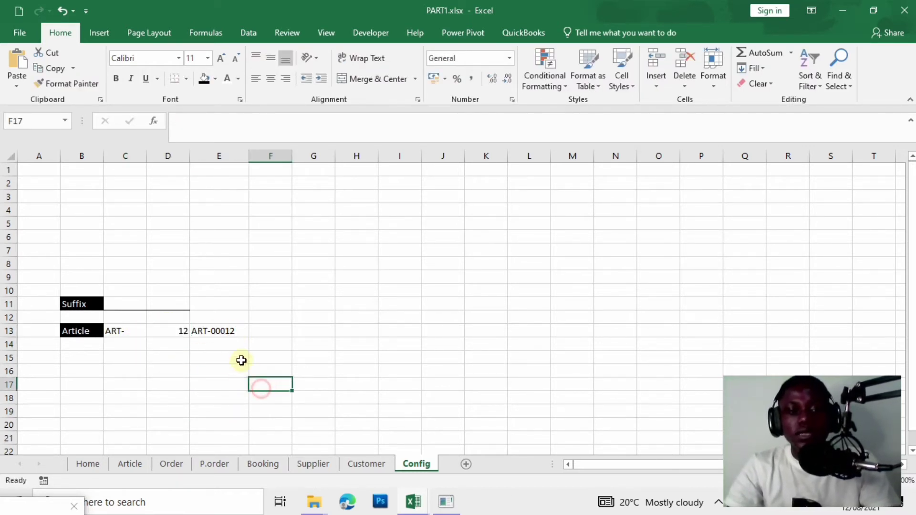
left_click(178, 332)
Reset the D13 counter to 1 and give the prefix cell C13 a light grey fill.
type("1")
left_click(184, 372)
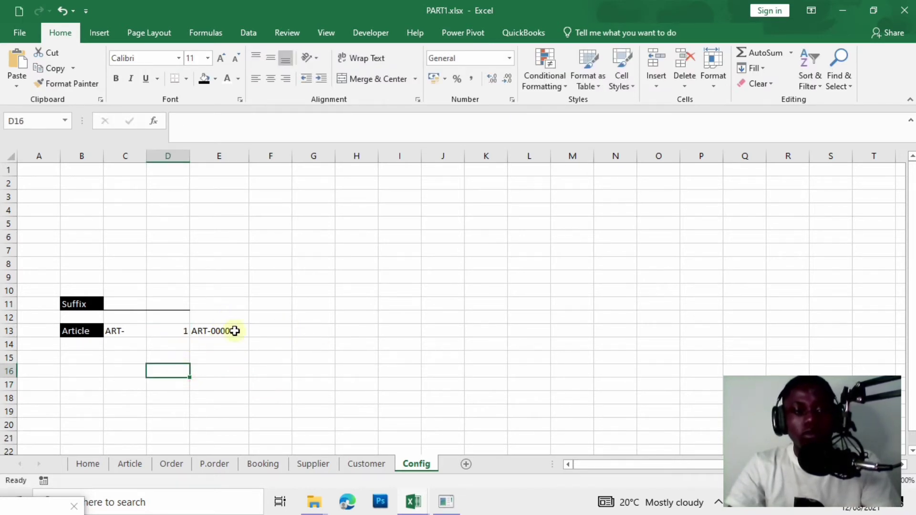
left_click(129, 331)
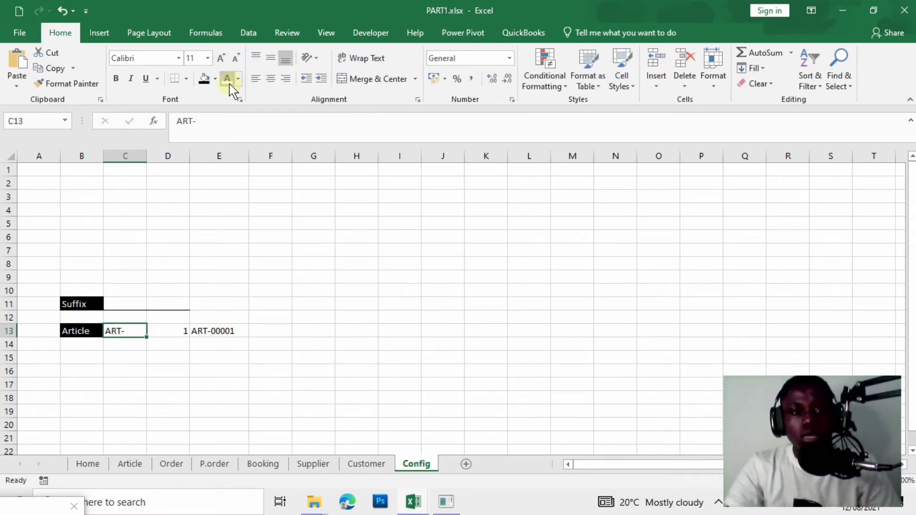
left_click(216, 79)
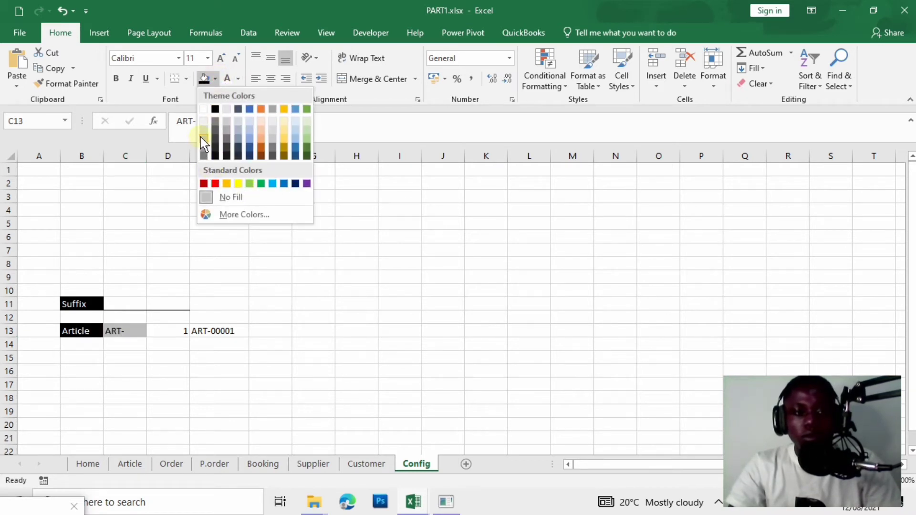
left_click(204, 132)
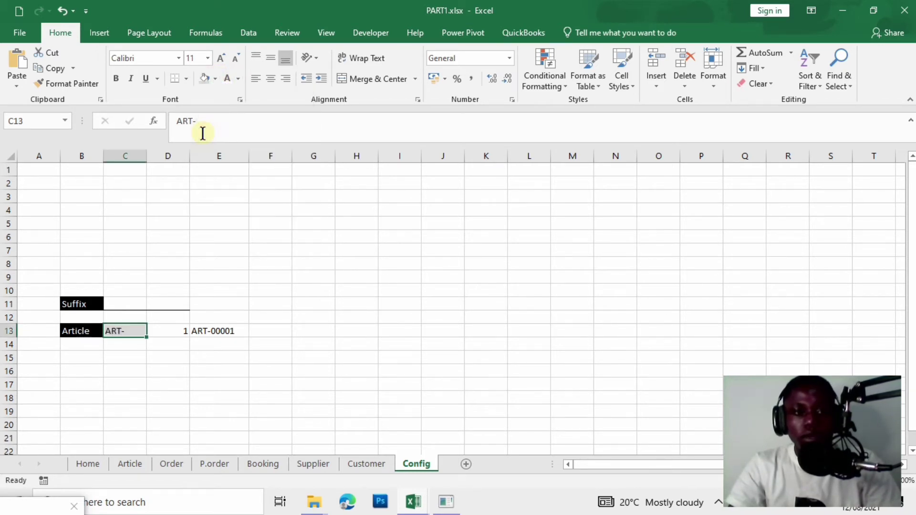
left_click(199, 374)
Fill the counter cell D13 light blue and the article code cell E13 light grey.
left_click(227, 330)
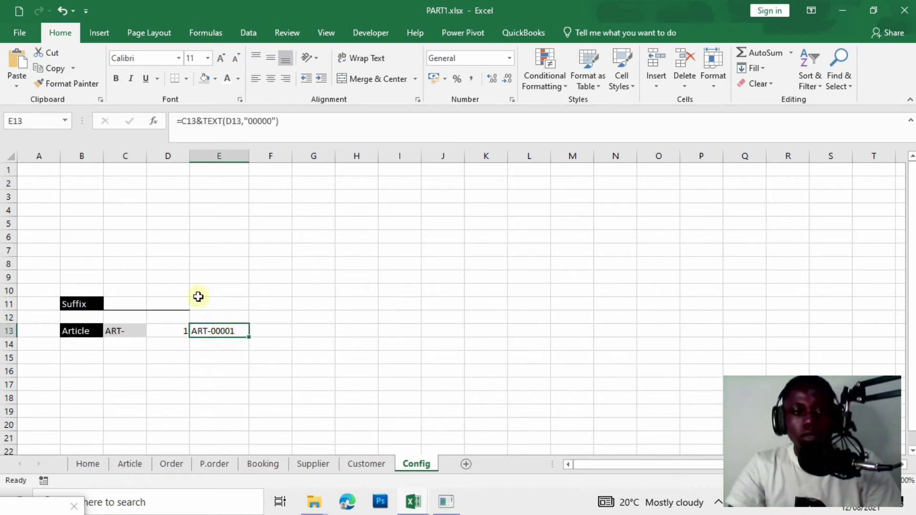
left_click(178, 333)
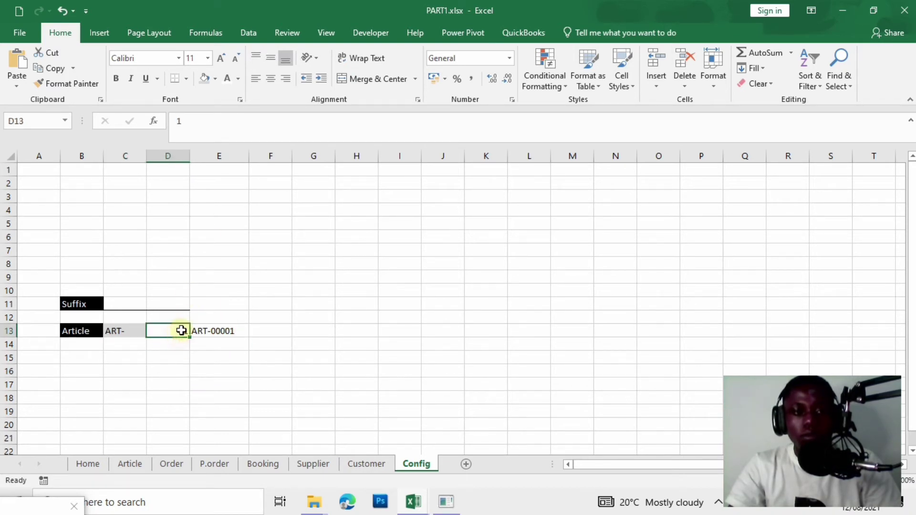
left_click(216, 79)
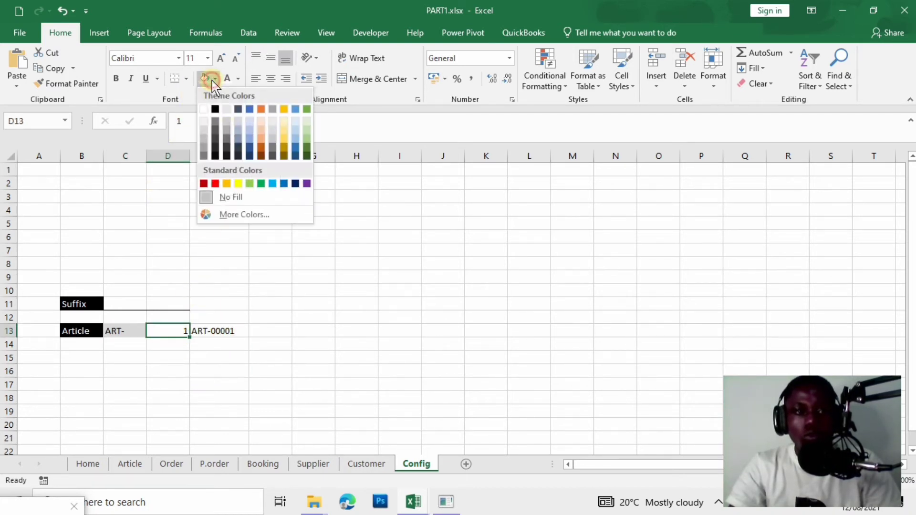
left_click(249, 122)
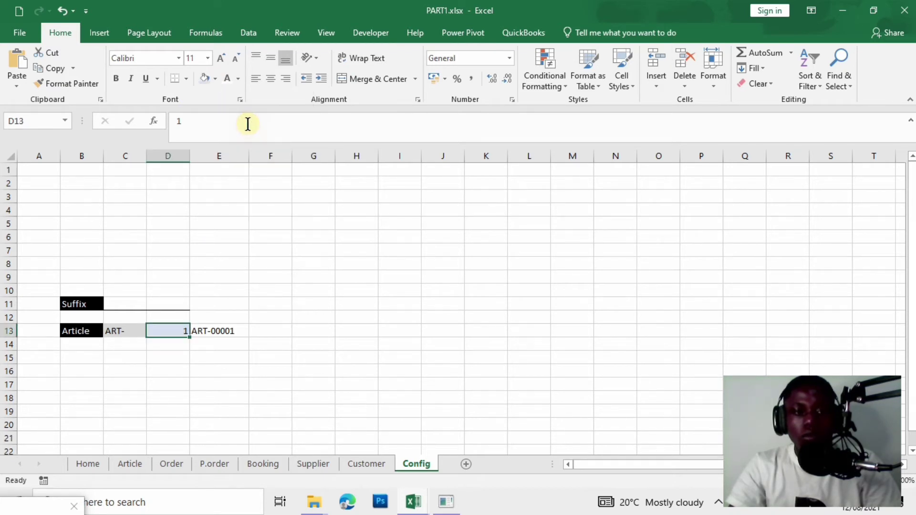
left_click(215, 80)
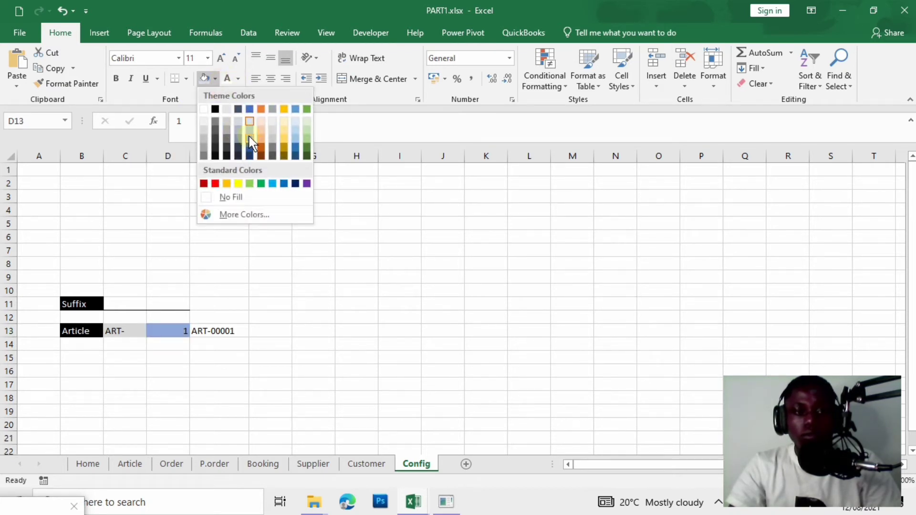
left_click(250, 142)
left_click(296, 278)
left_click(234, 329)
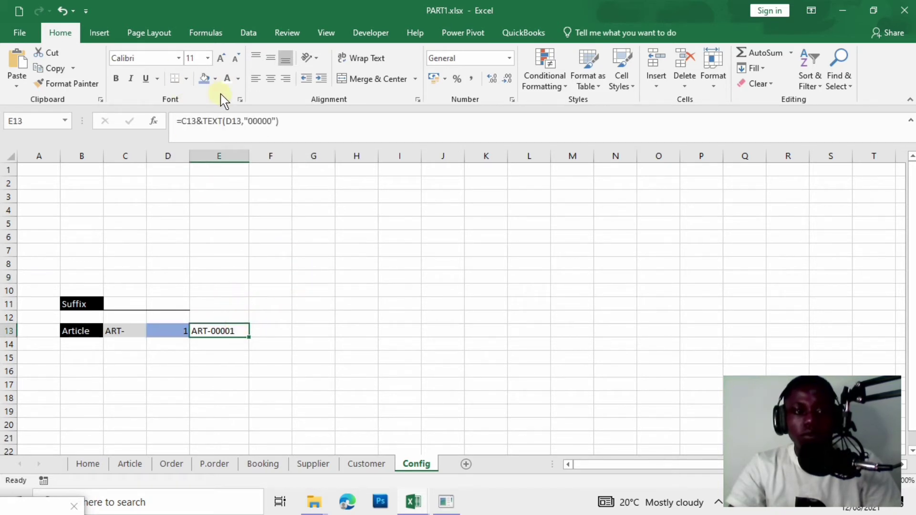
left_click(215, 79)
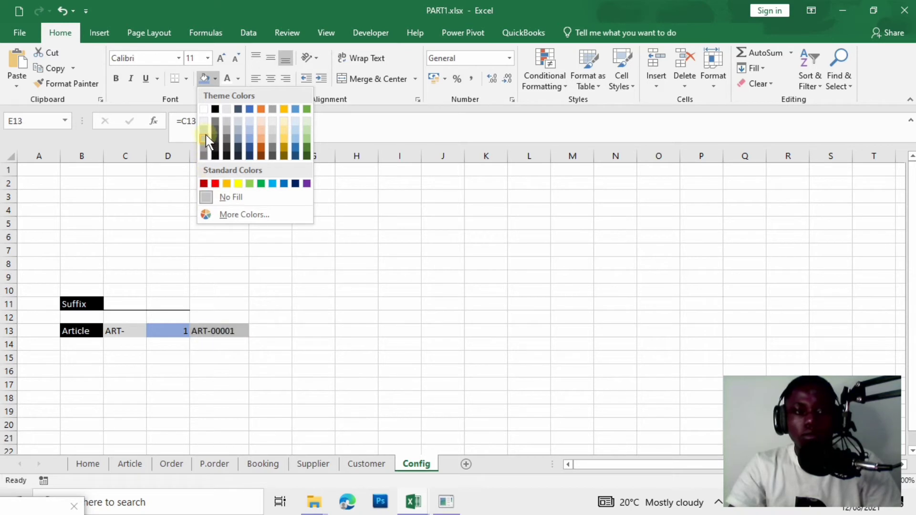
left_click(205, 137)
left_click(255, 344)
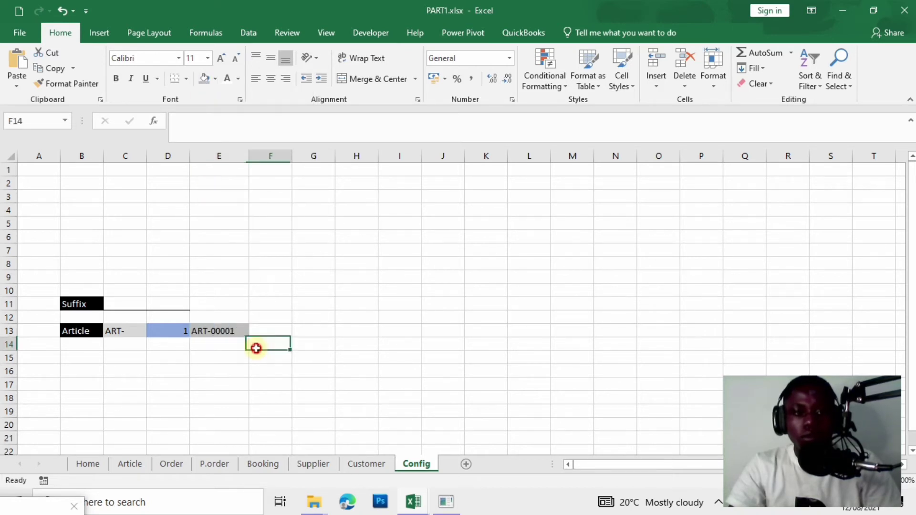
left_click(116, 330)
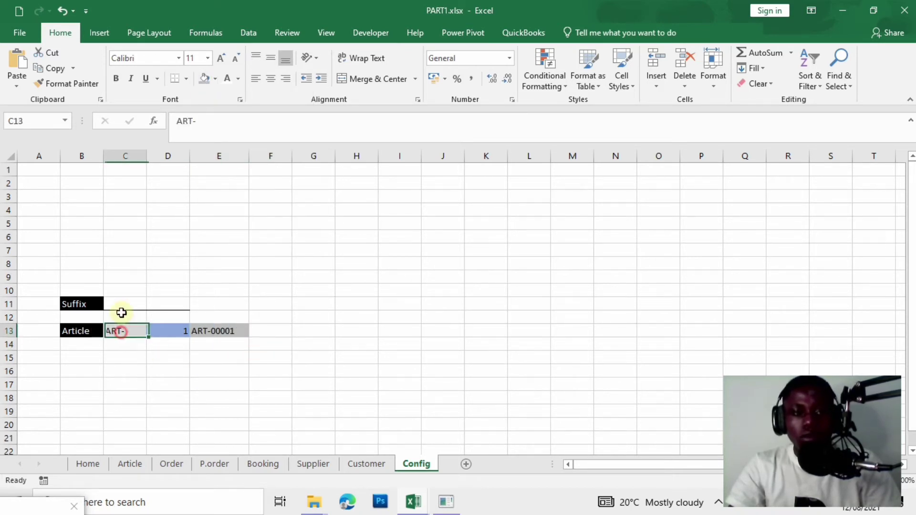
left_click(204, 79)
left_click(352, 440)
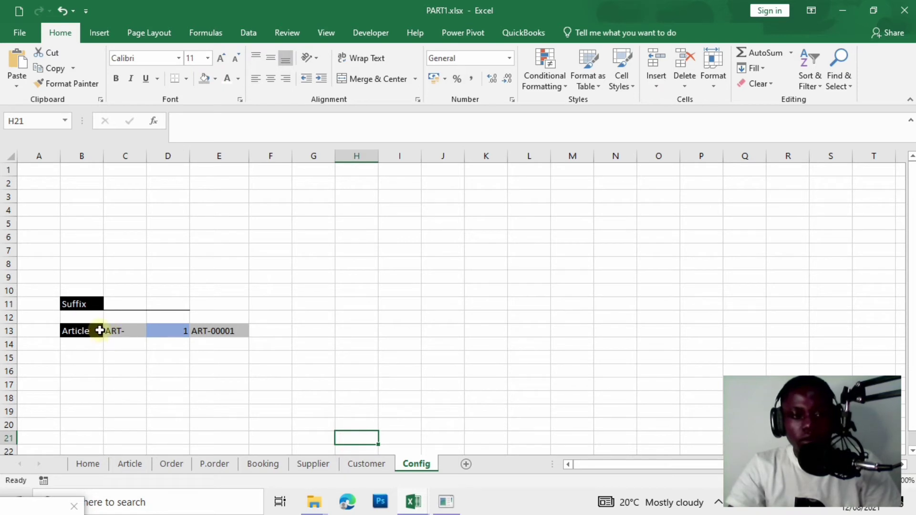
Apply All Borders to cells C13:E13.
left_click_drag(108, 330, 219, 331)
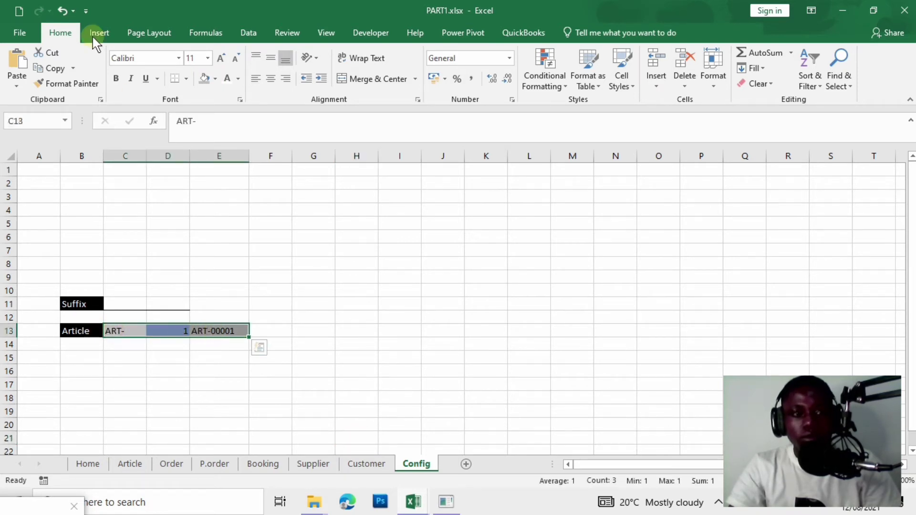
left_click(186, 79)
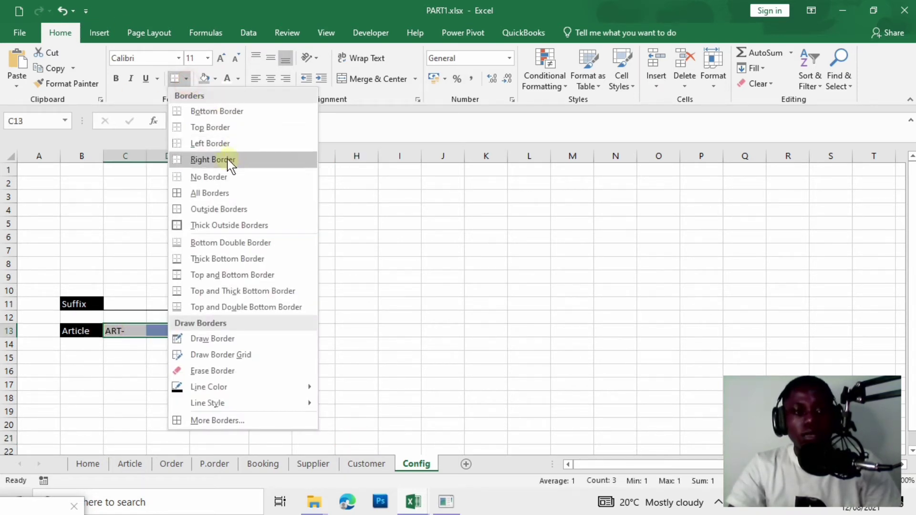
left_click(211, 184)
left_click(337, 400)
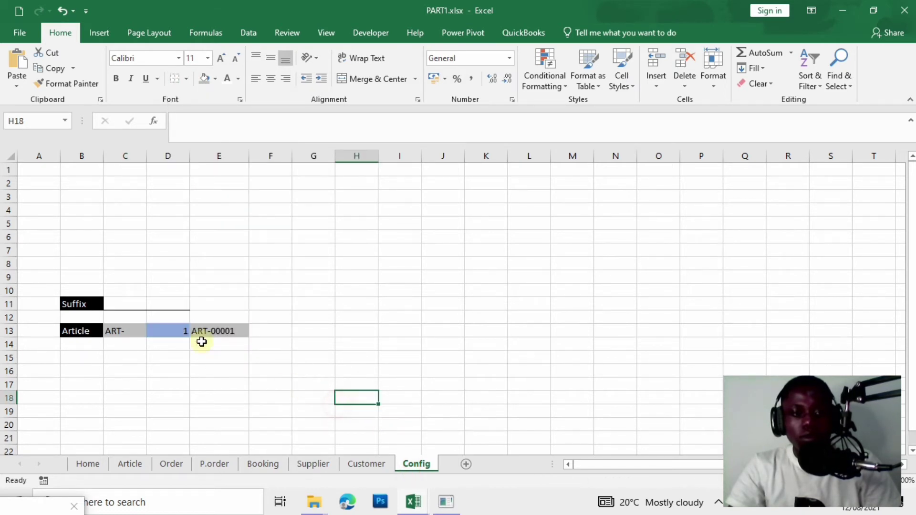
left_click_drag(135, 331, 219, 331)
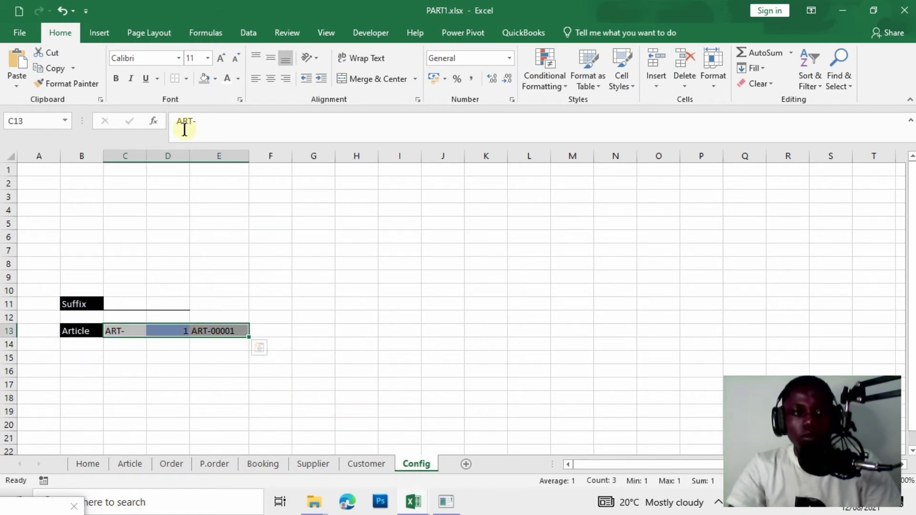
left_click(186, 79)
left_click(231, 194)
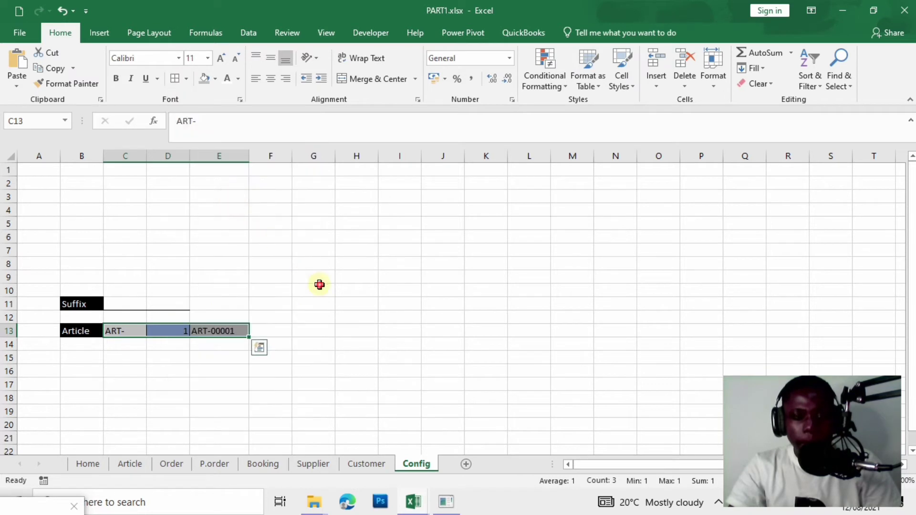
left_click(319, 285)
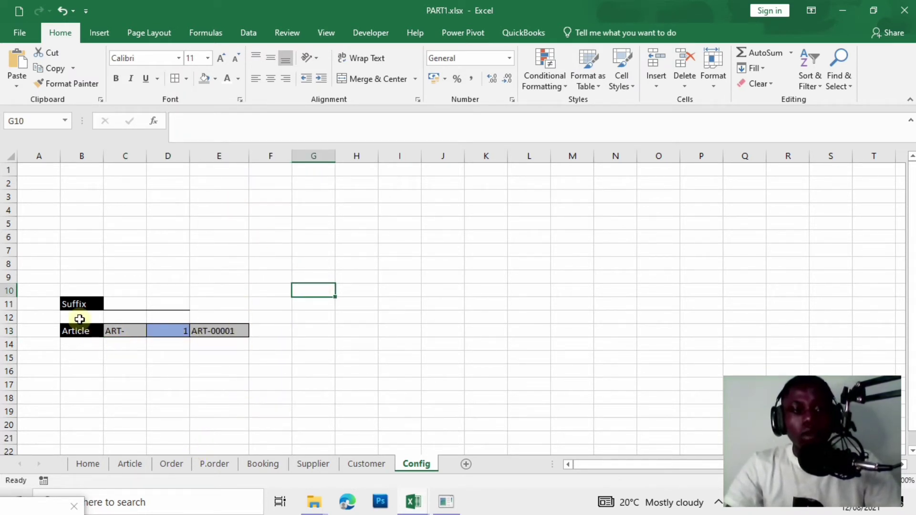
Centre the Suffix and Article labels in column B.
left_click(95, 156)
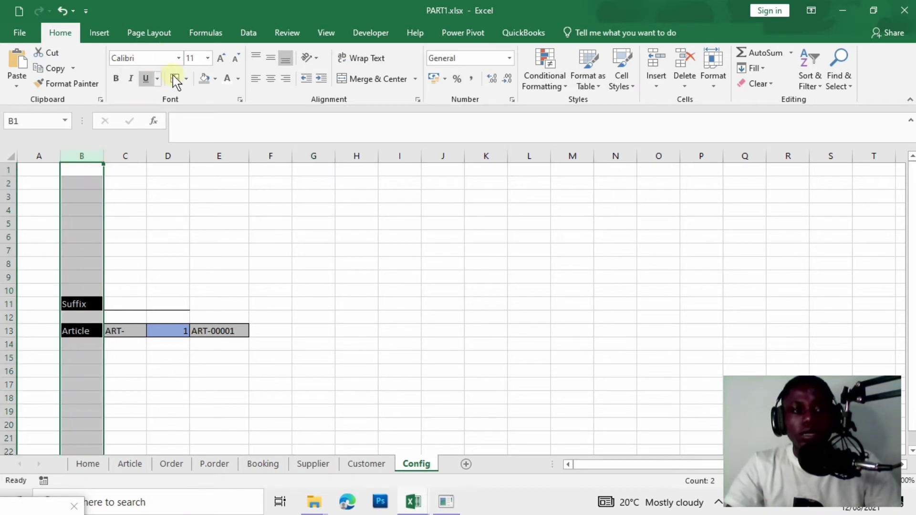
left_click(271, 79)
left_click(325, 233)
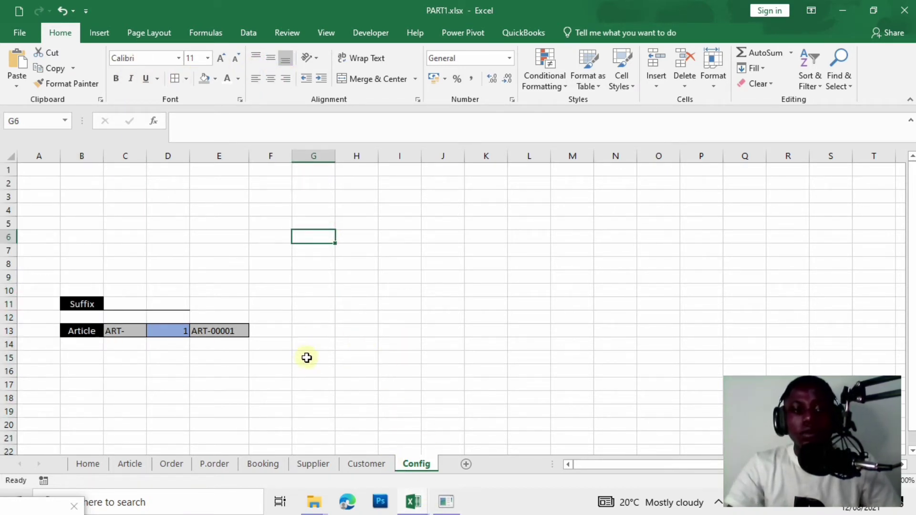
Return to the VBA editor and open UserForm1's code, creating an empty UserForm_Click procedure.
left_click(413, 501)
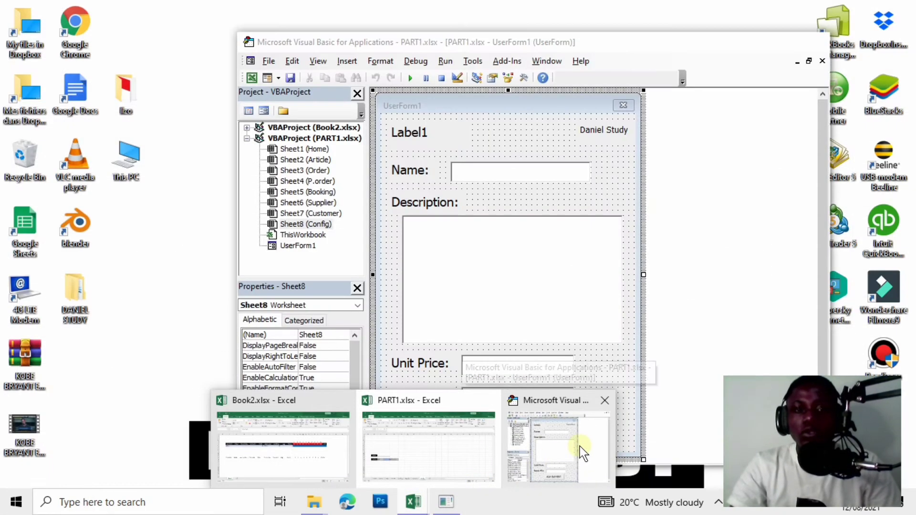
left_click(587, 453)
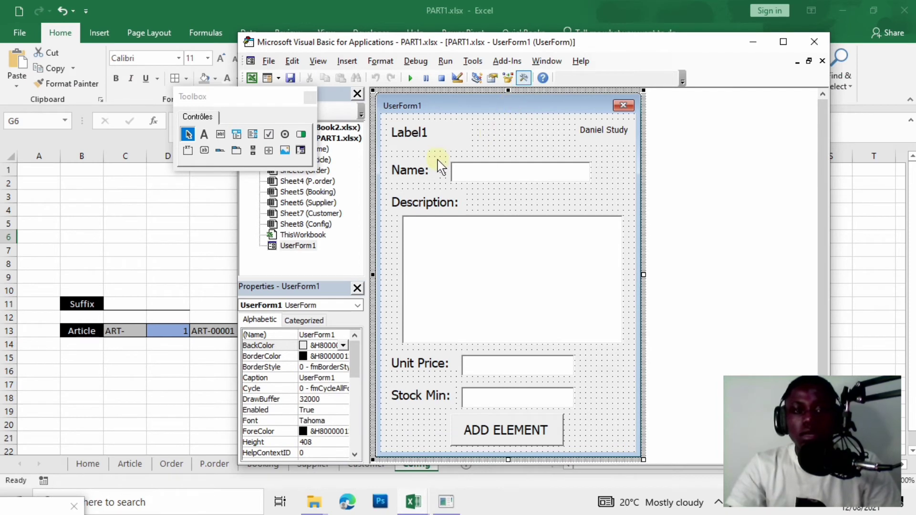
double_click(606, 382)
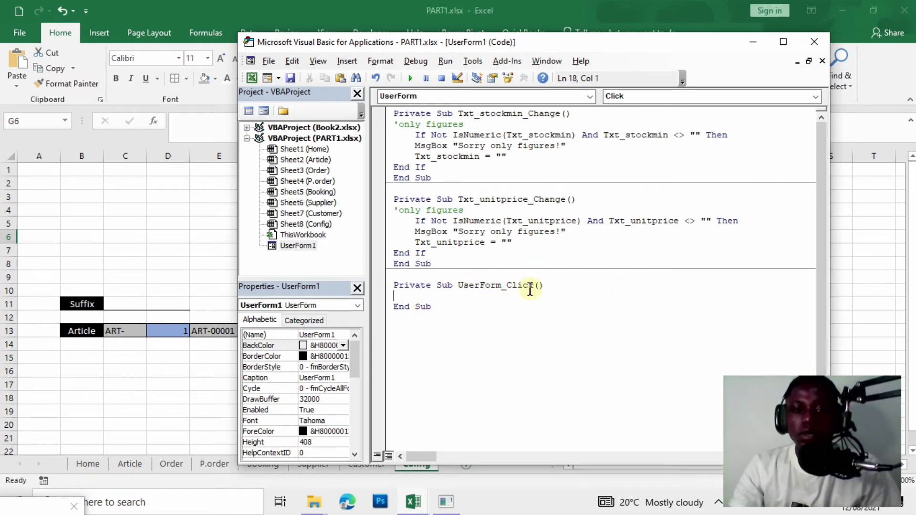
Add UserForm_Initialize setting Me.Label_info.Caption to Sheets(8).Range("e13").Value.
left_click(725, 100)
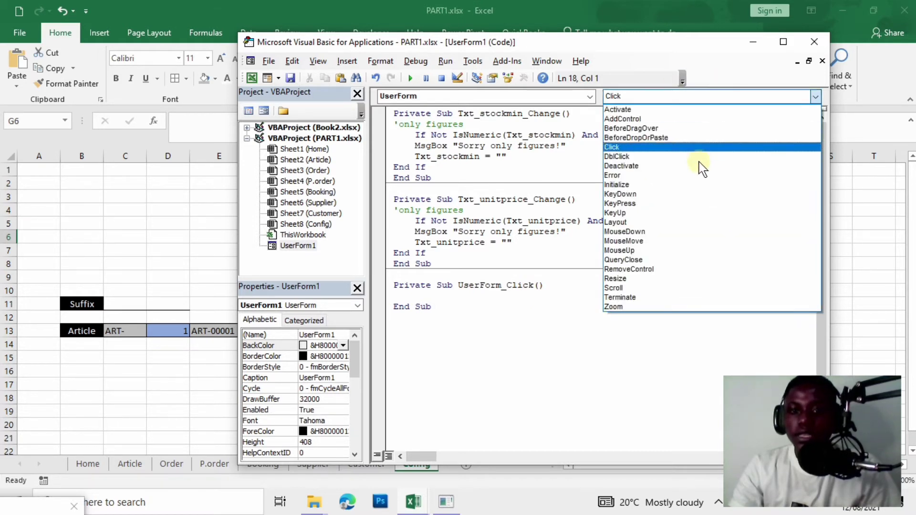
left_click(660, 185)
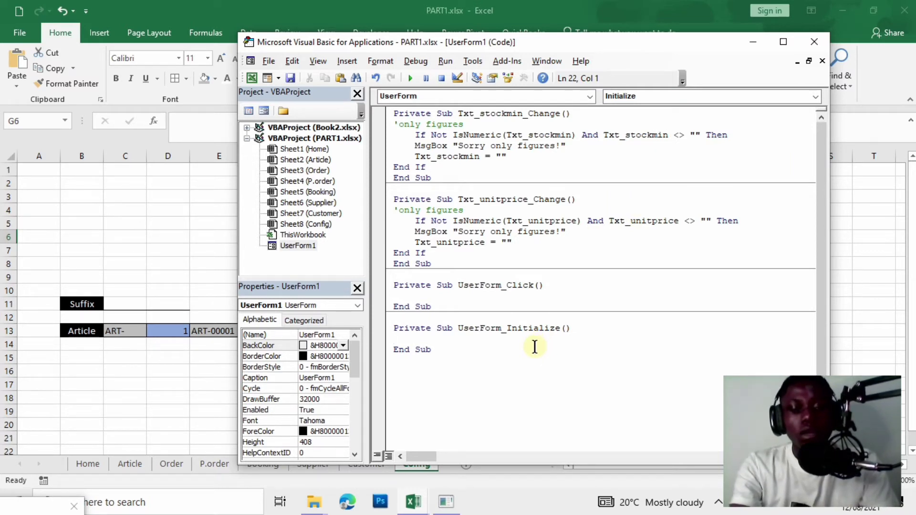
type("M")
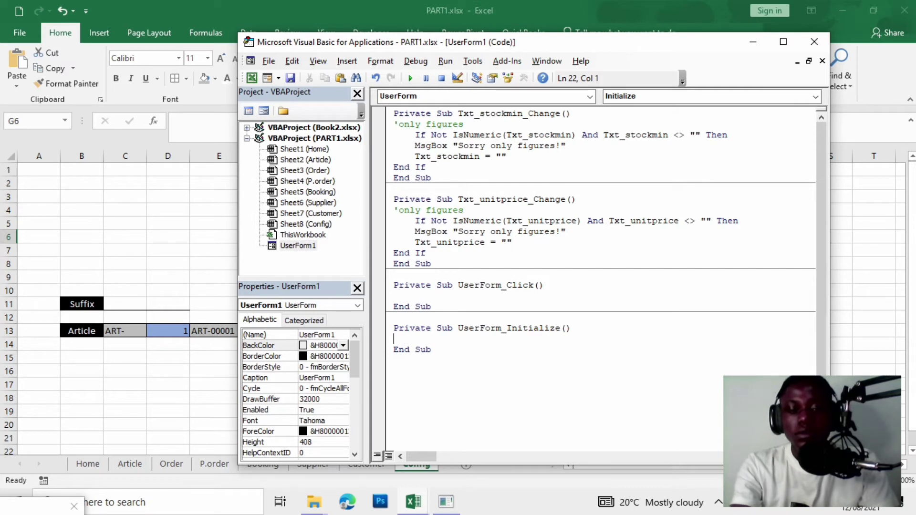
type("e.")
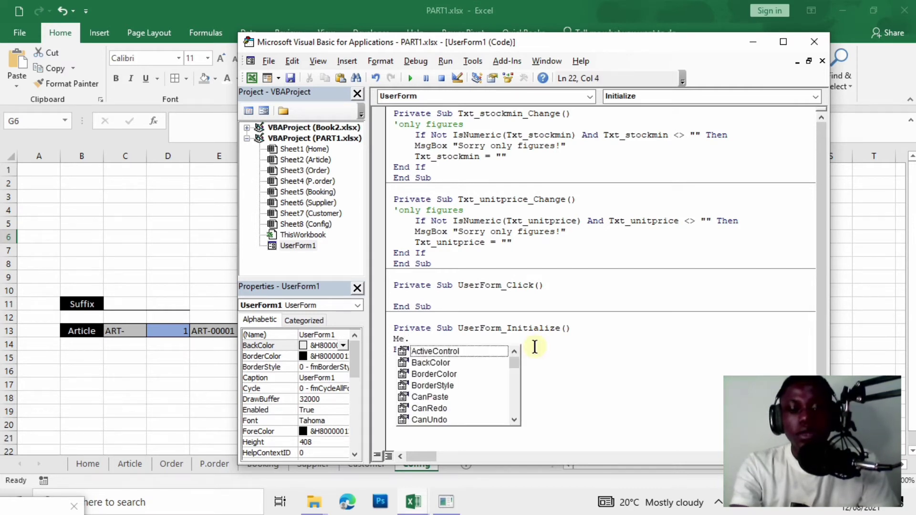
type("labe")
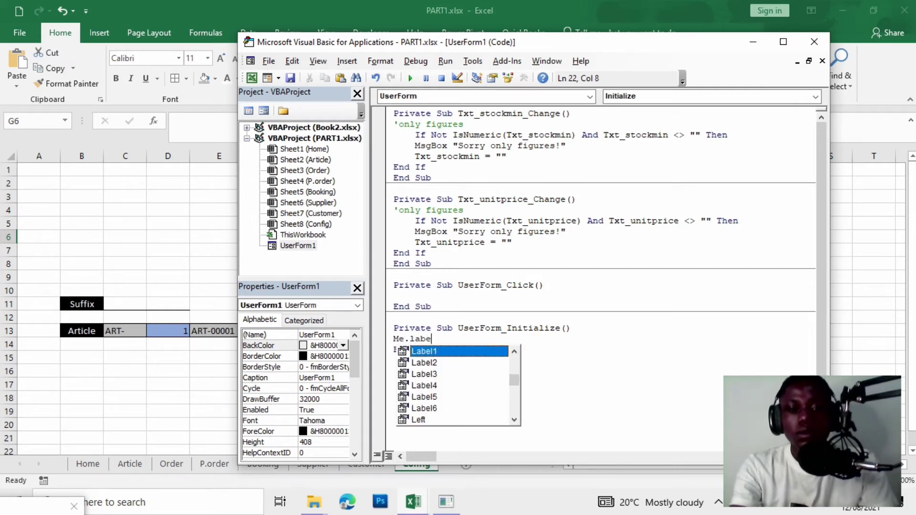
type("linfo")
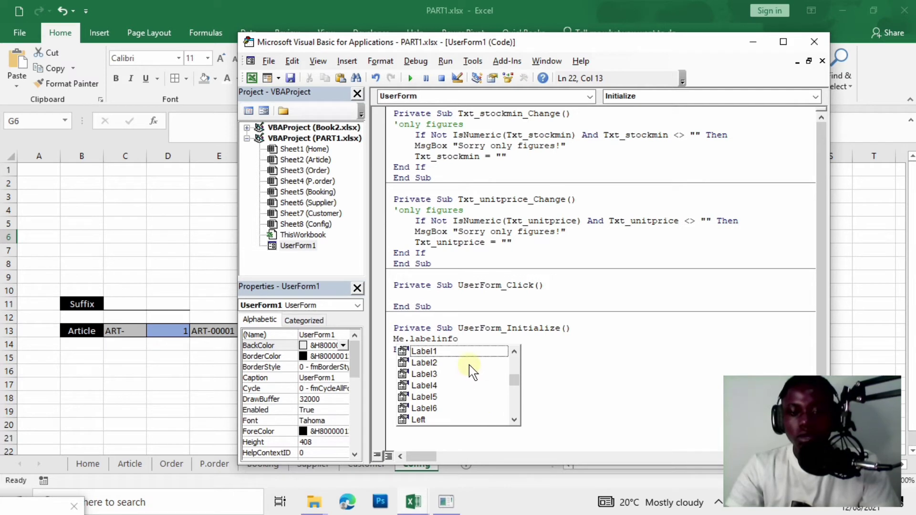
type(".caption=sheets")
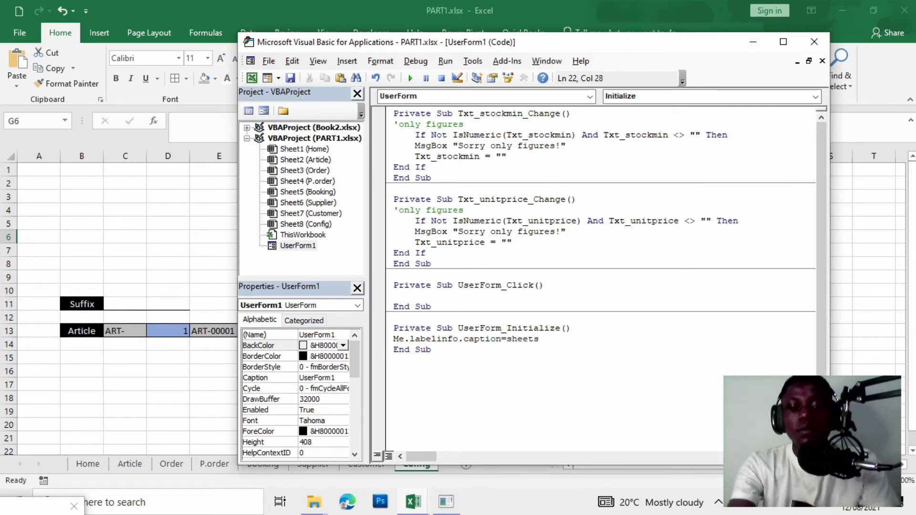
type("(")
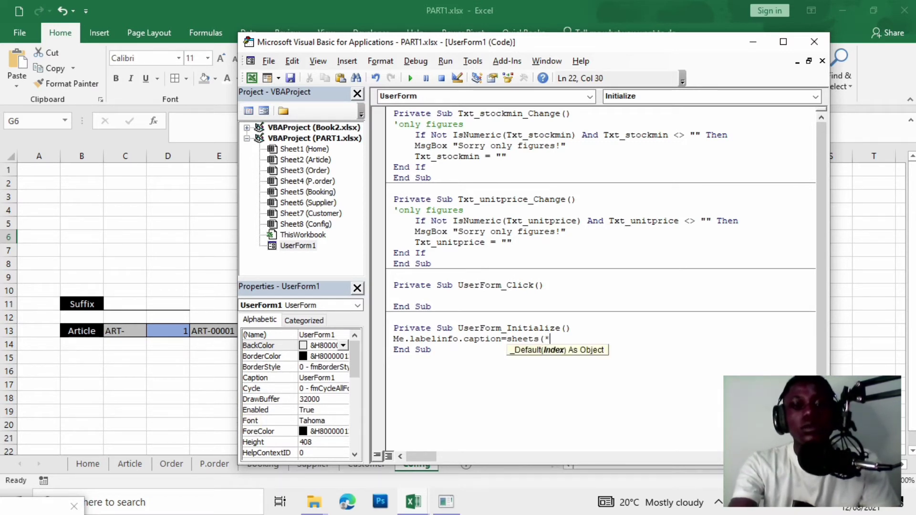
type("8)")
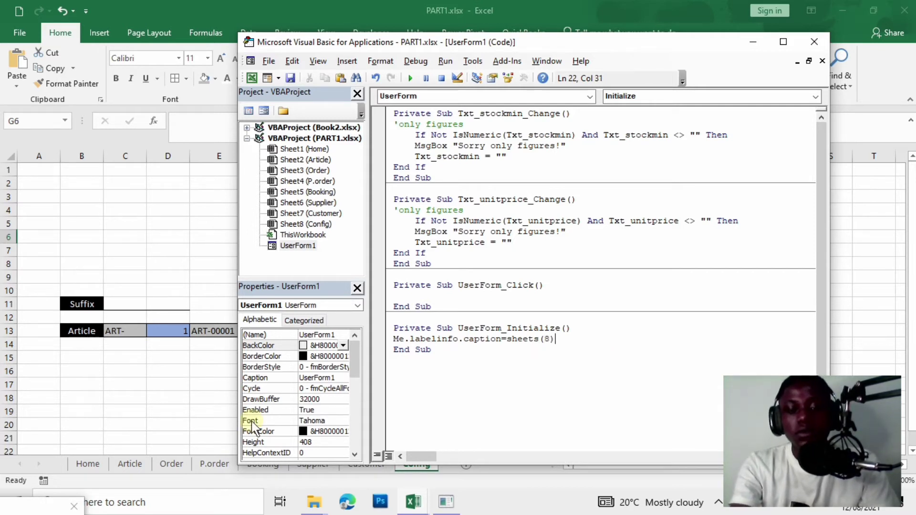
type(".range(")
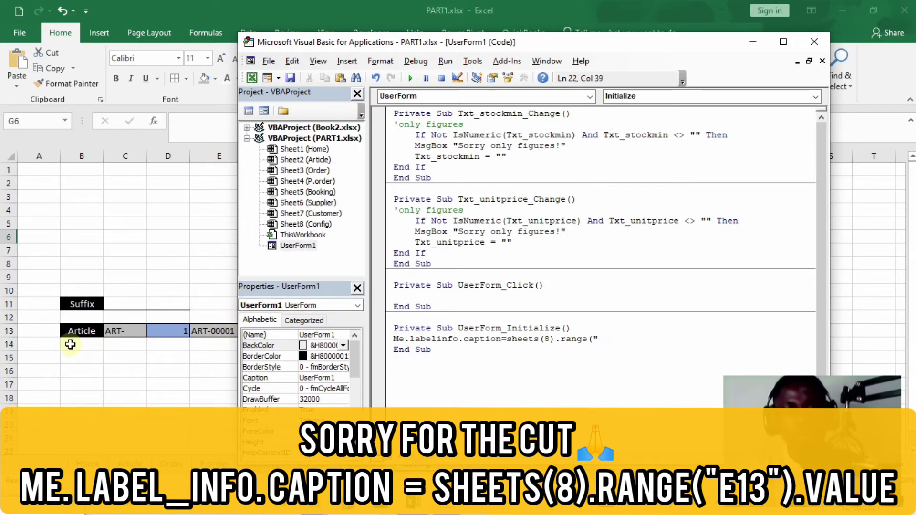
type("e")
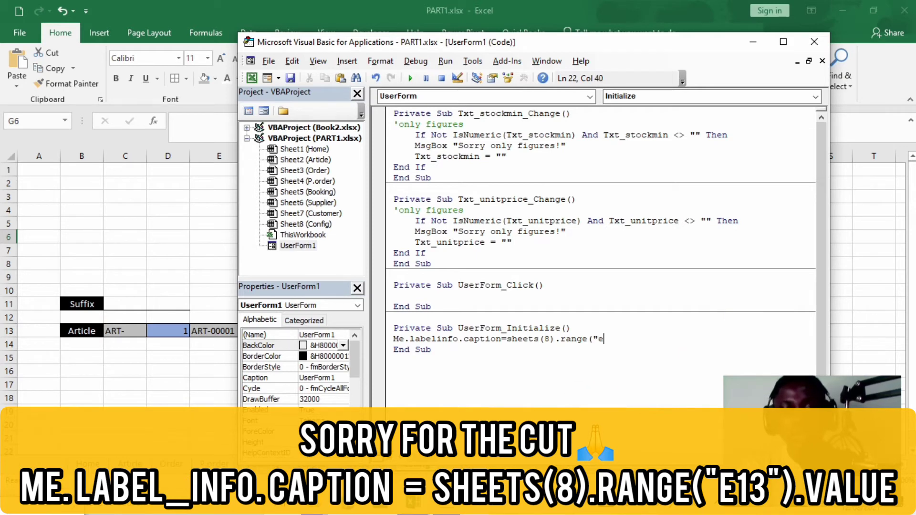
type("13")
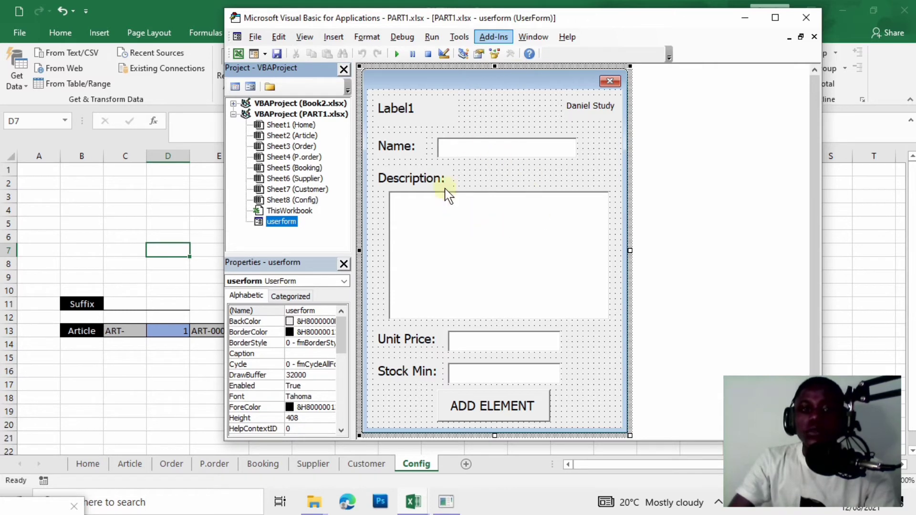
Look over the Article sheet in Excel, then return to the VBA editor.
key("alt+F11")
left_click(126, 383)
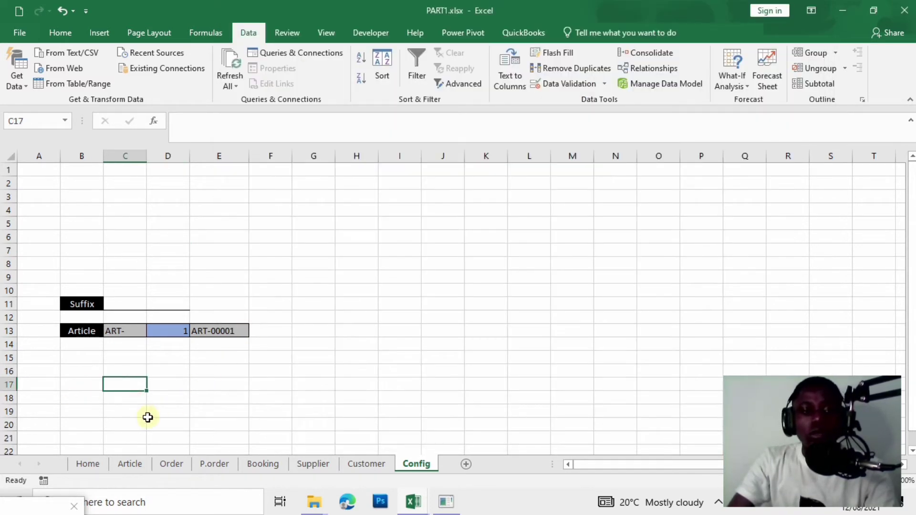
left_click(134, 463)
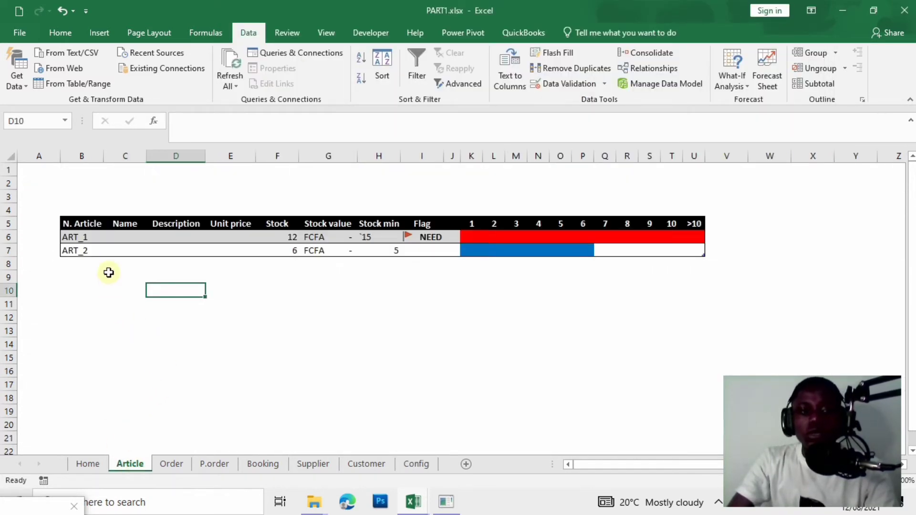
mouse_move(413, 501)
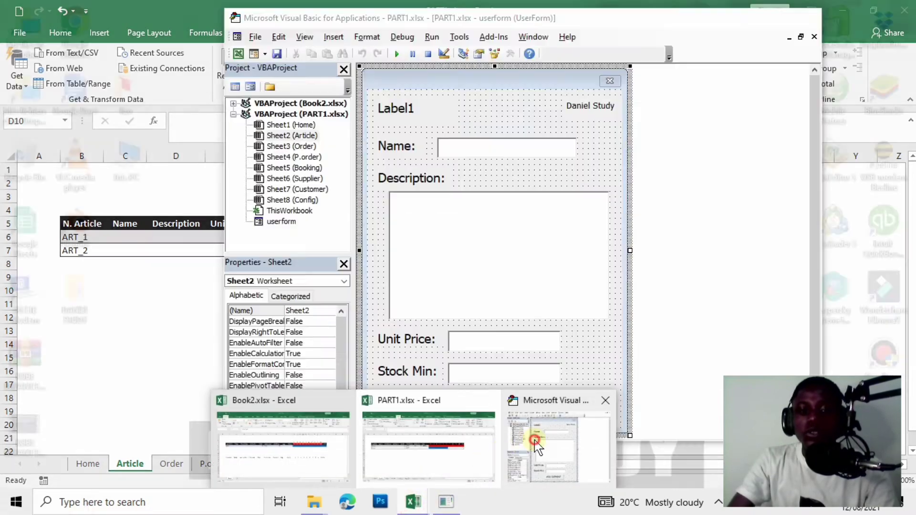
left_click(520, 436)
Cancel the Macros dialog and create the empty CommandButton1_Click procedure for ADD ELEMENT.
left_click(396, 55)
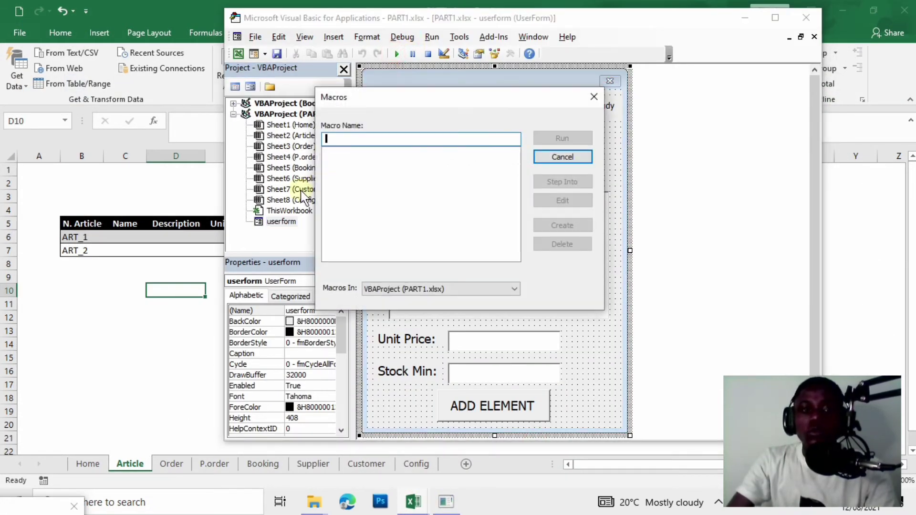
left_click(594, 97)
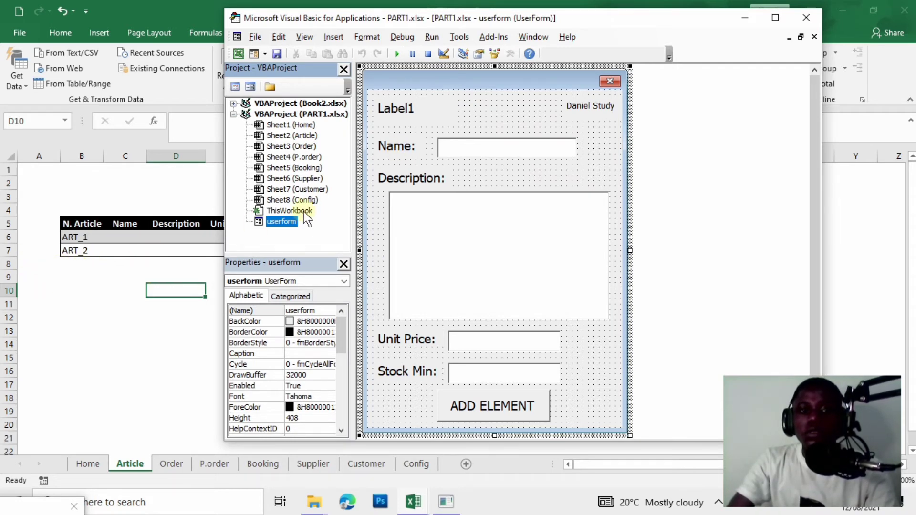
left_click(396, 53)
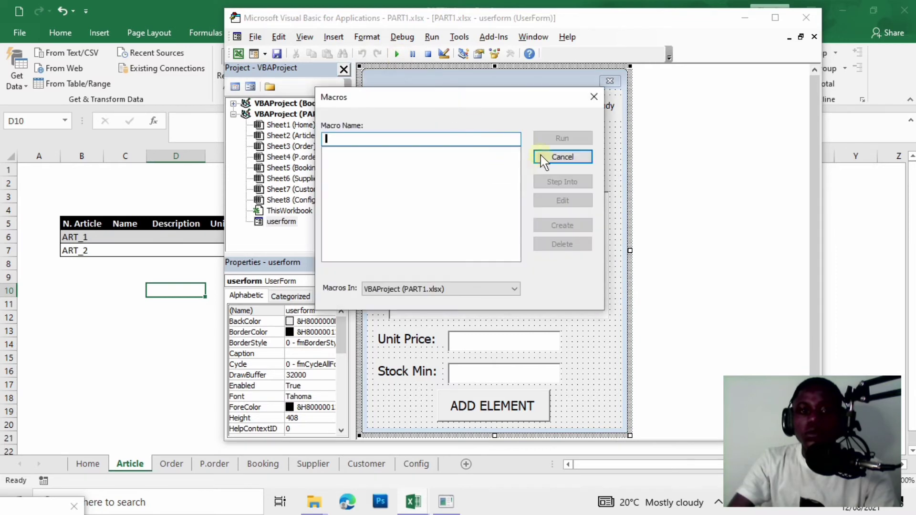
left_click(563, 158)
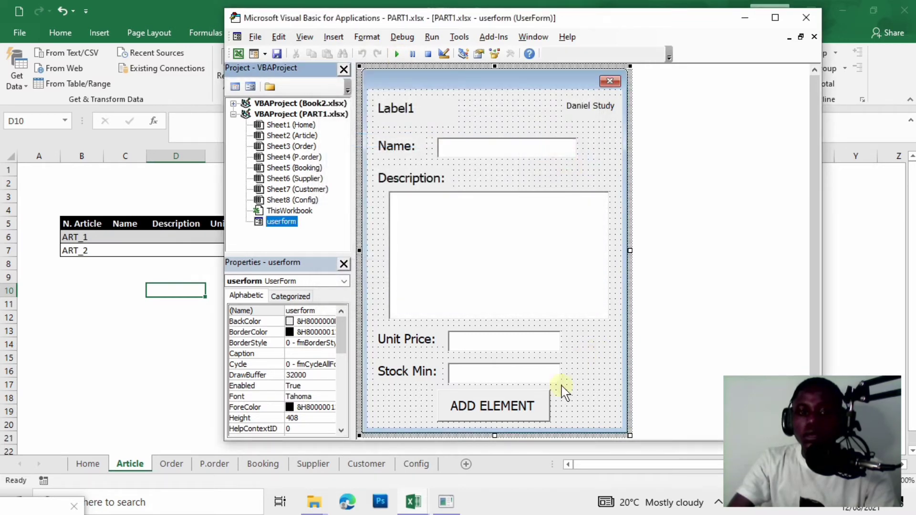
double_click(521, 409)
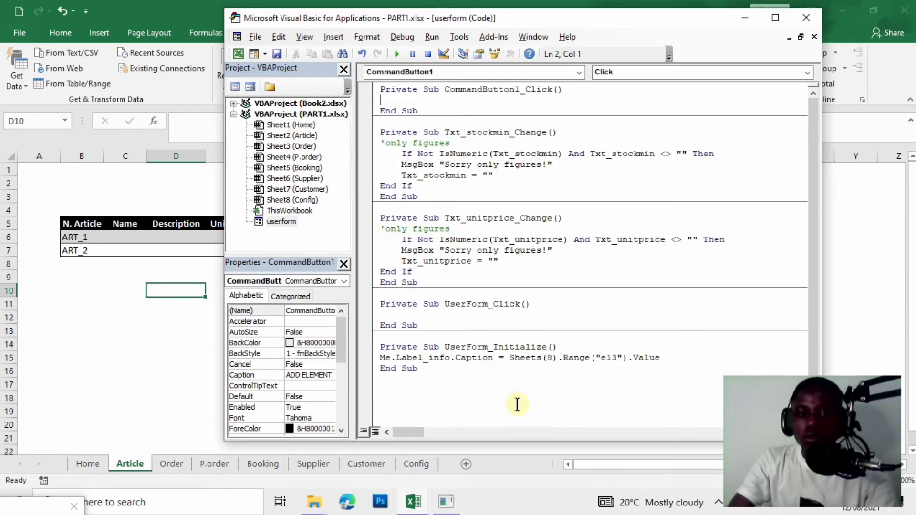
left_click(398, 54)
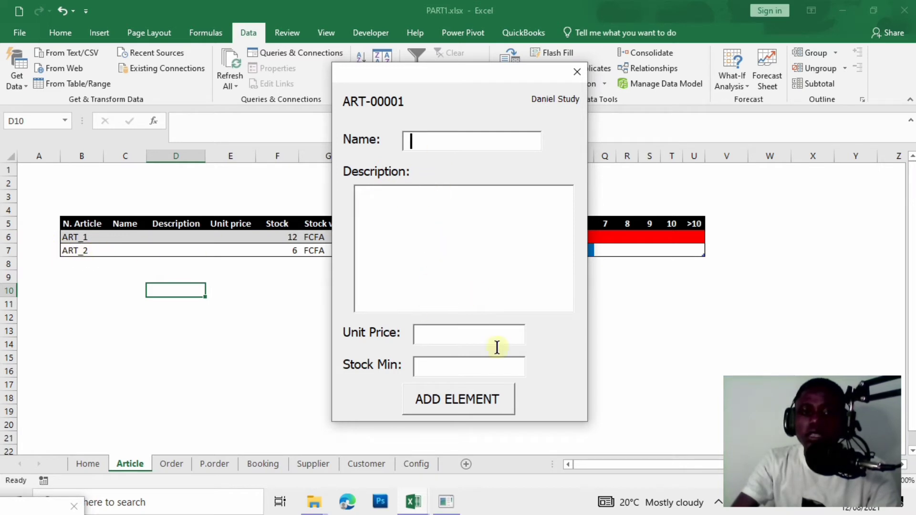
left_click(434, 411)
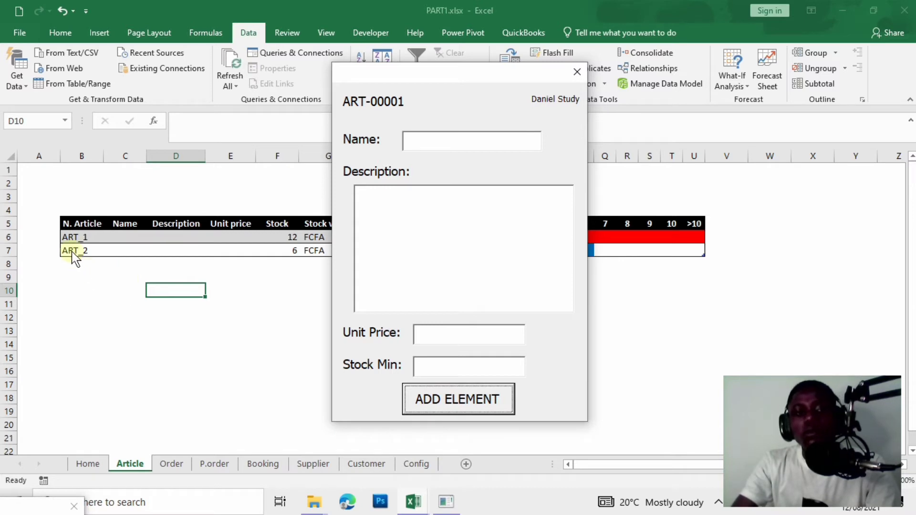
left_click(581, 69)
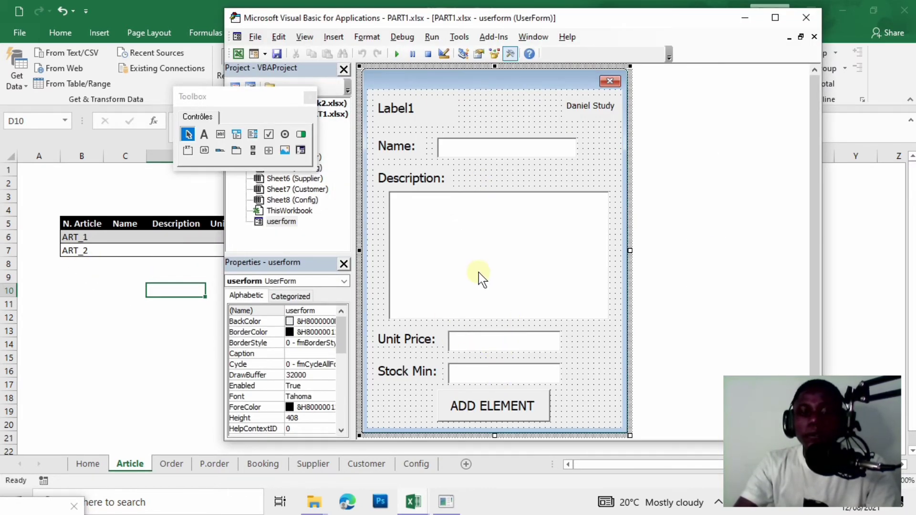
double_click(508, 404)
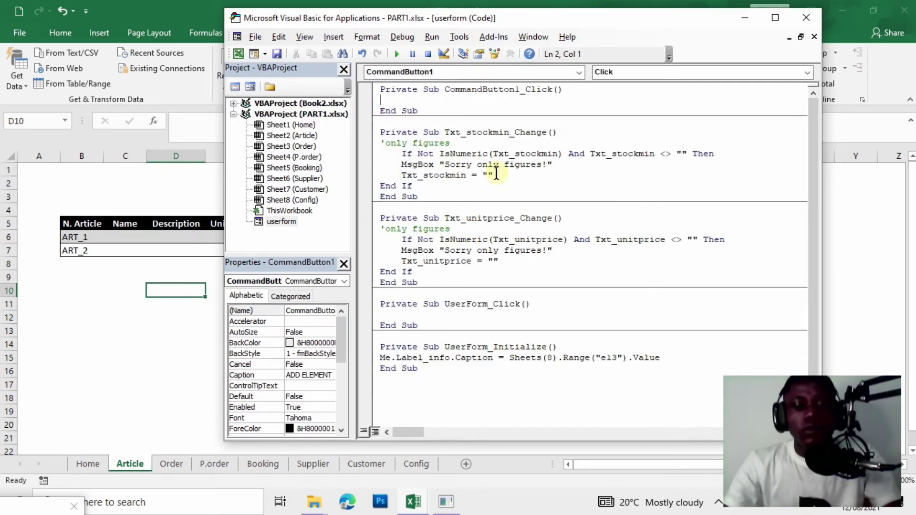
Declare DL as Integer at the top of CommandButton1_Click, followed by a blank line.
type("Dim")
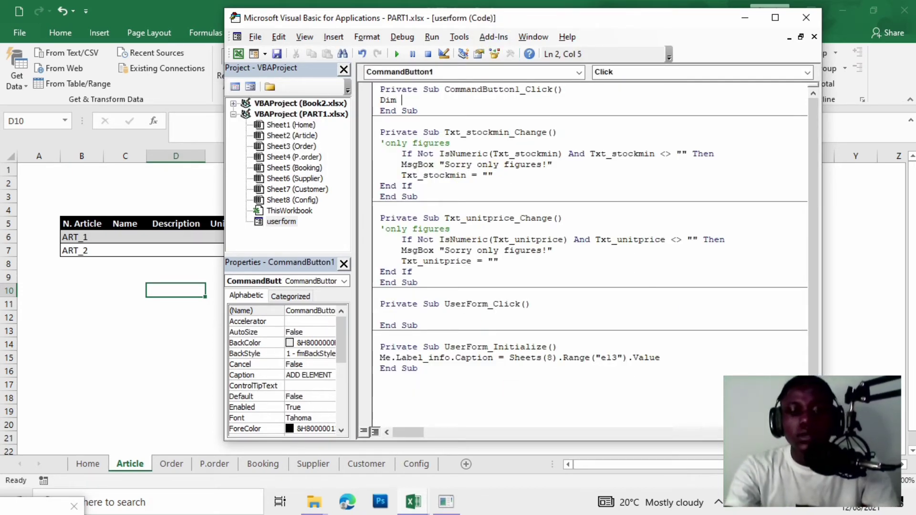
type(" DL a")
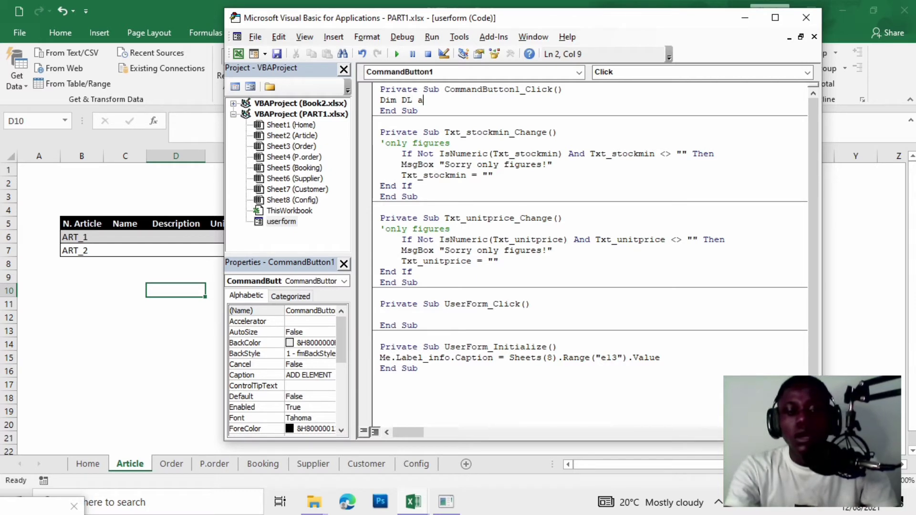
type("s in")
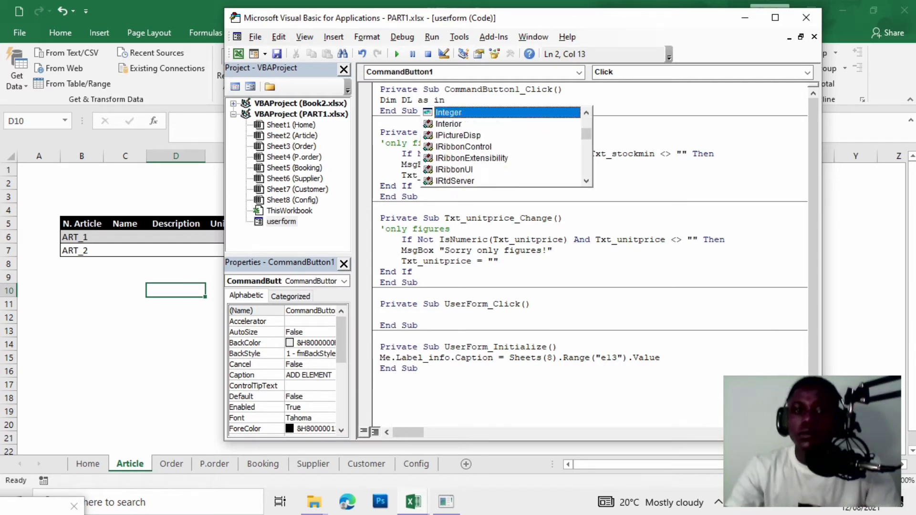
key("Tab")
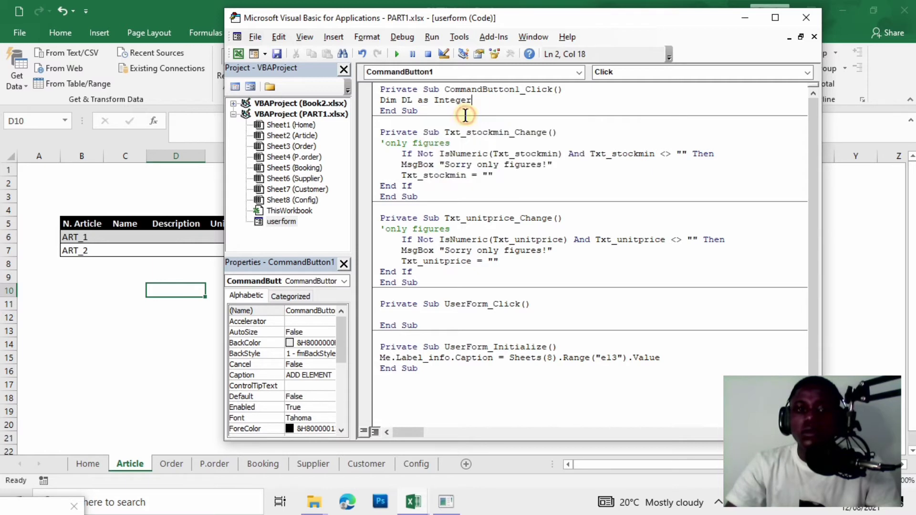
key("Return")
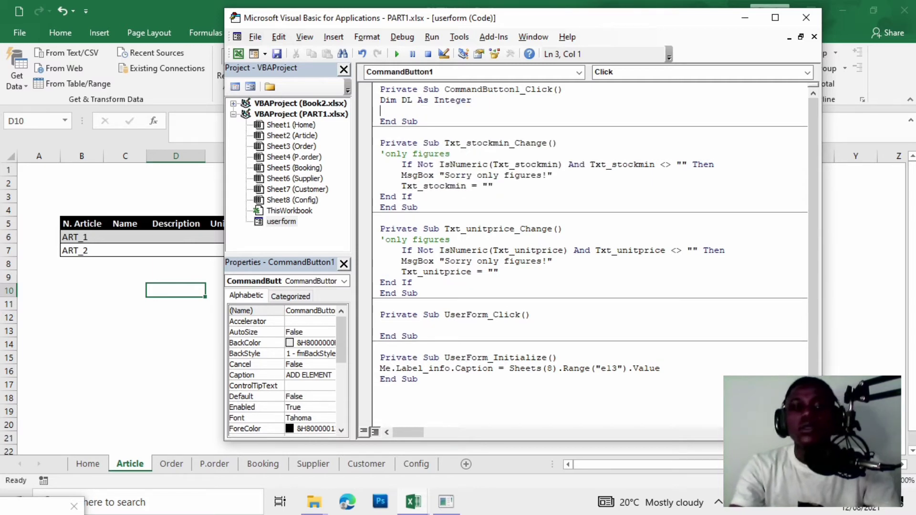
key("Return")
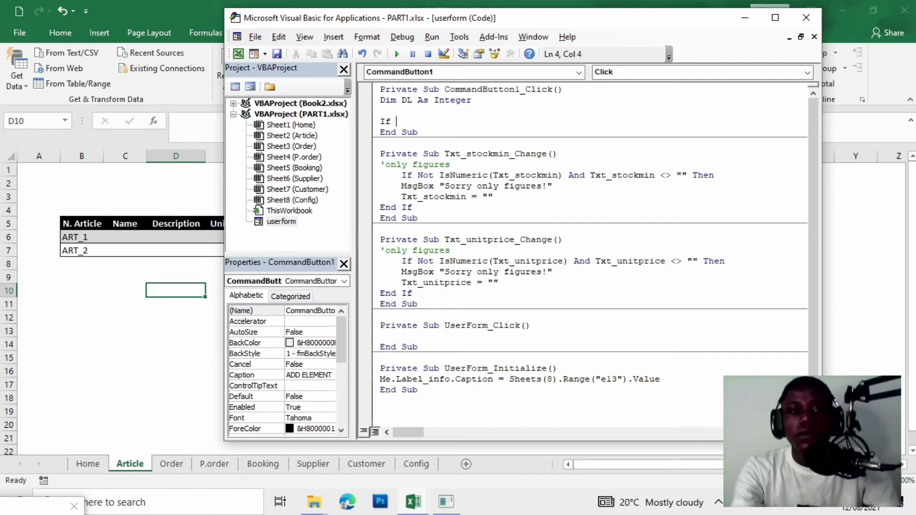
Write an If requiring Txt_name, Txt_description, Txt_unitprice and Txt_stockmin to be non-empty.
type("If Me")
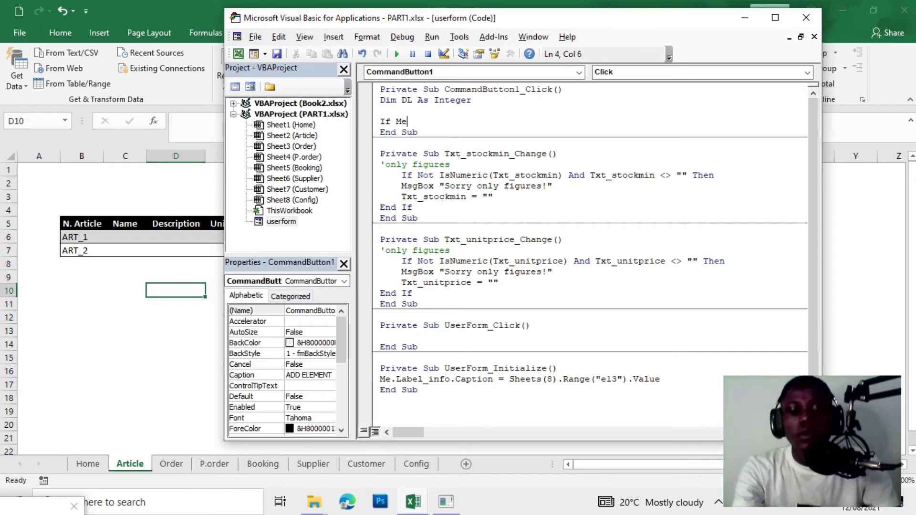
type(".txt")
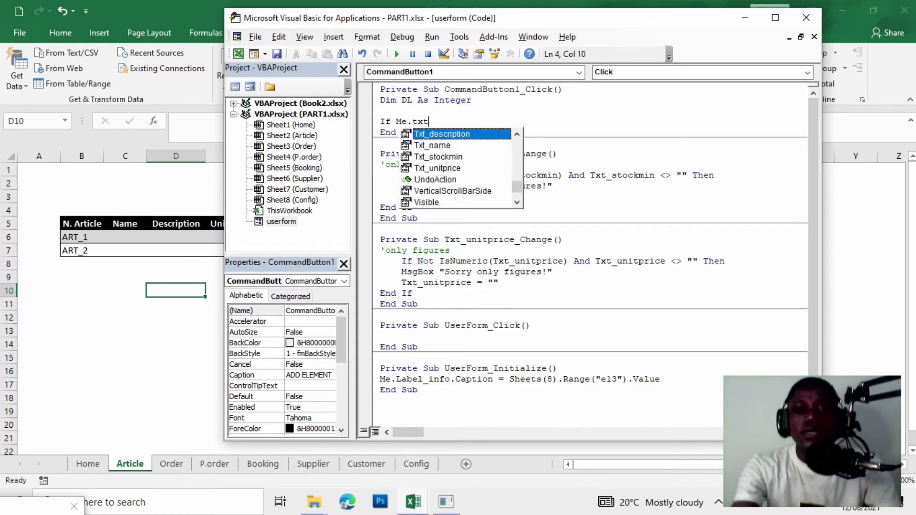
double_click(418, 145)
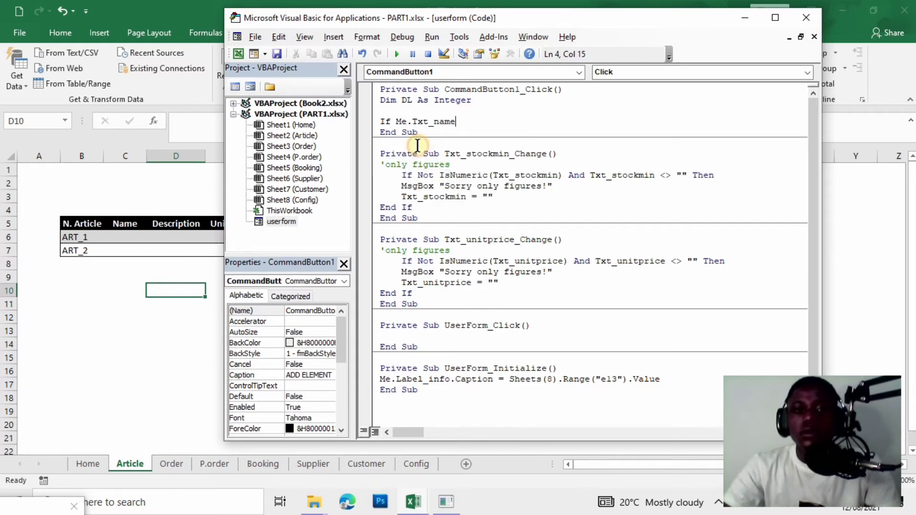
type("<>\"\"")
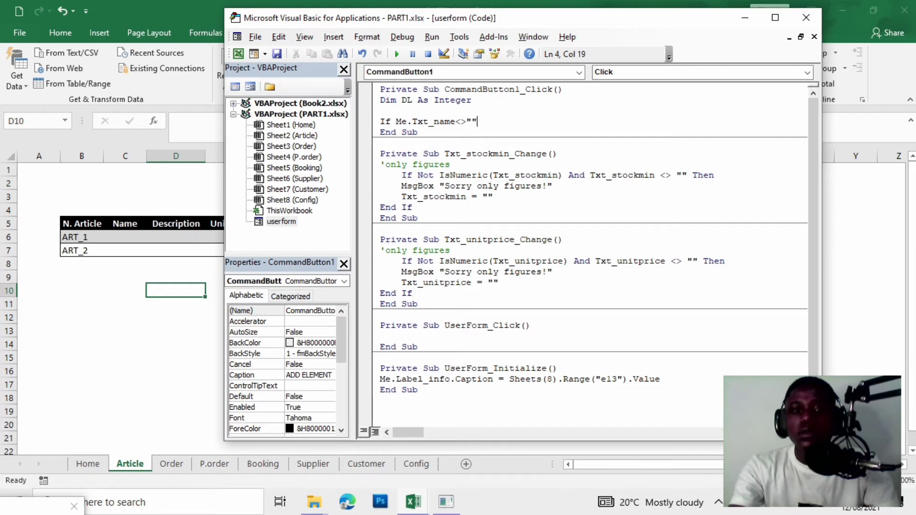
type(" and")
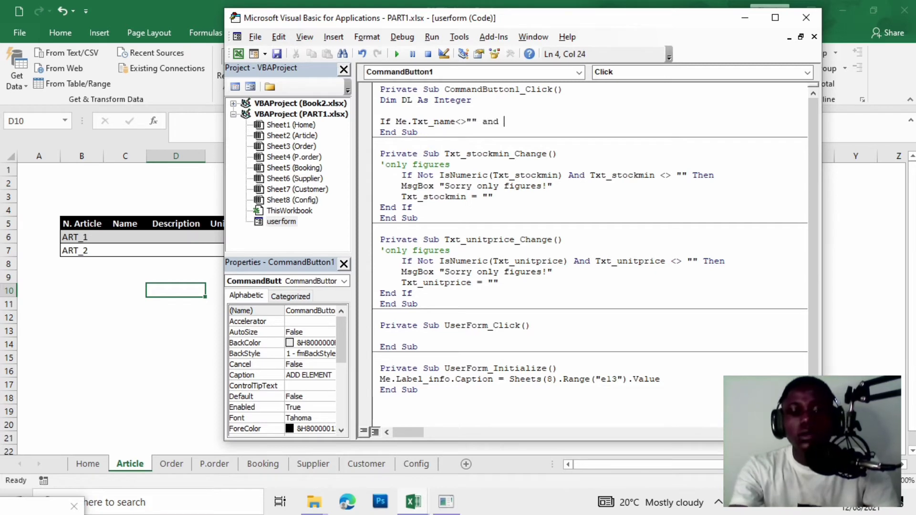
type(" me.txt")
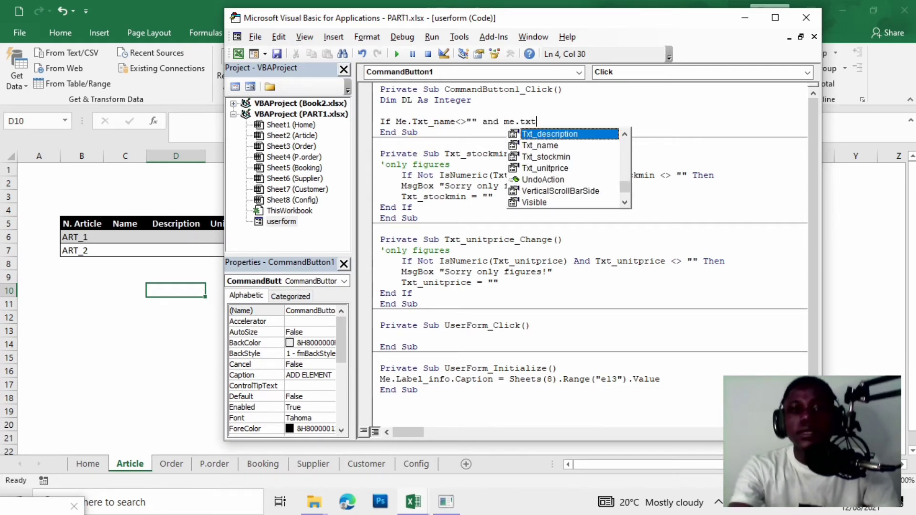
double_click(587, 135)
type("<>")
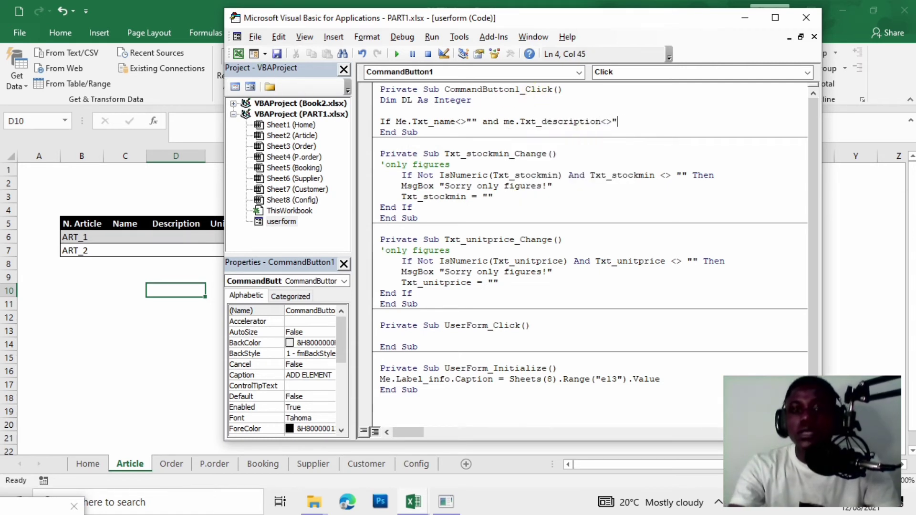
type("\"\" and ")
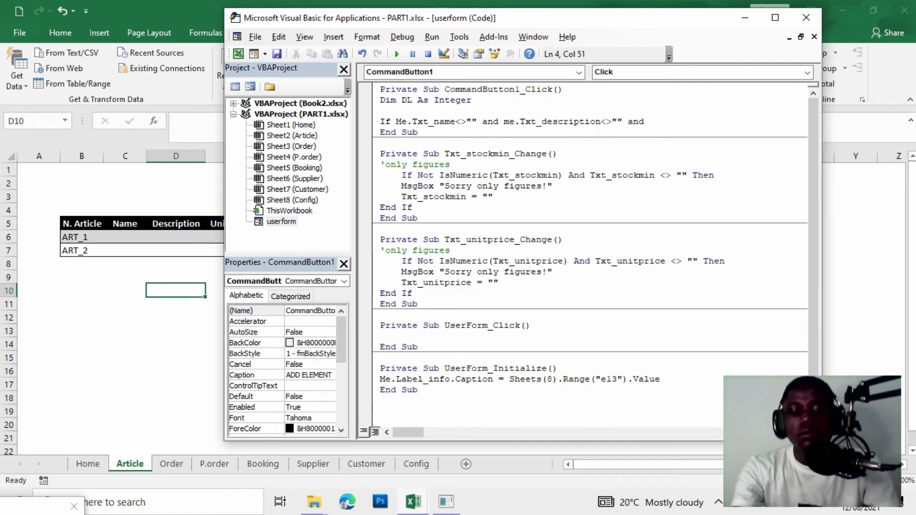
type("me")
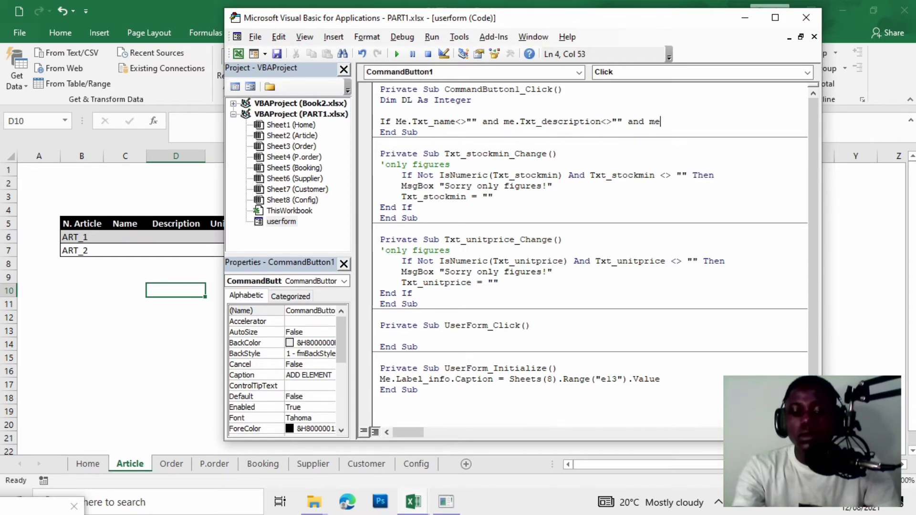
type(",.txt")
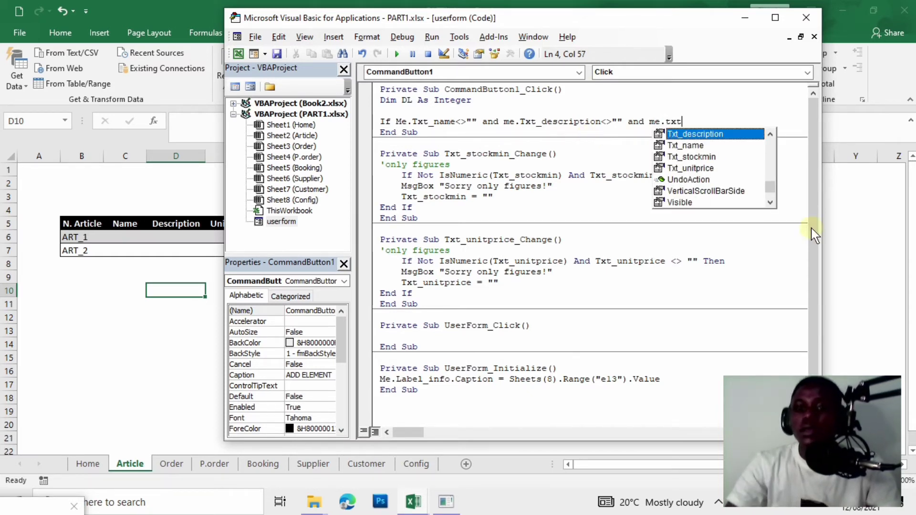
double_click(690, 168)
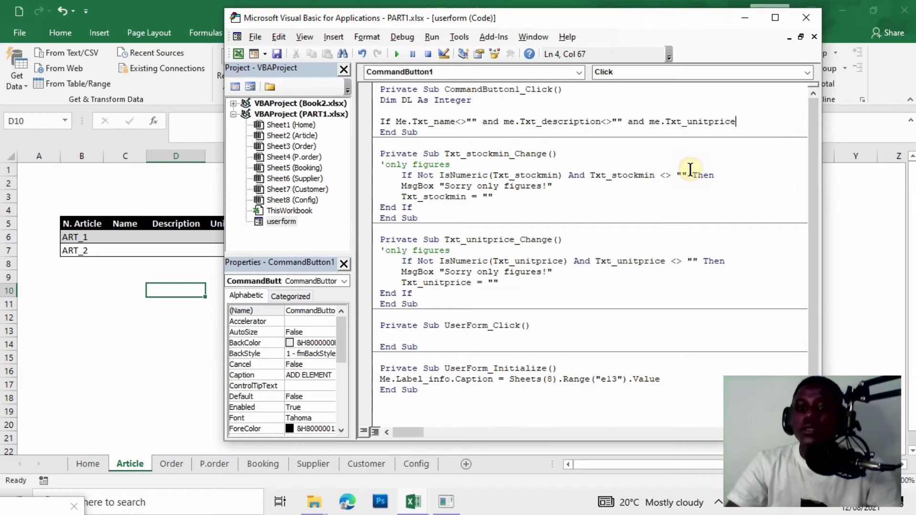
type("<>")
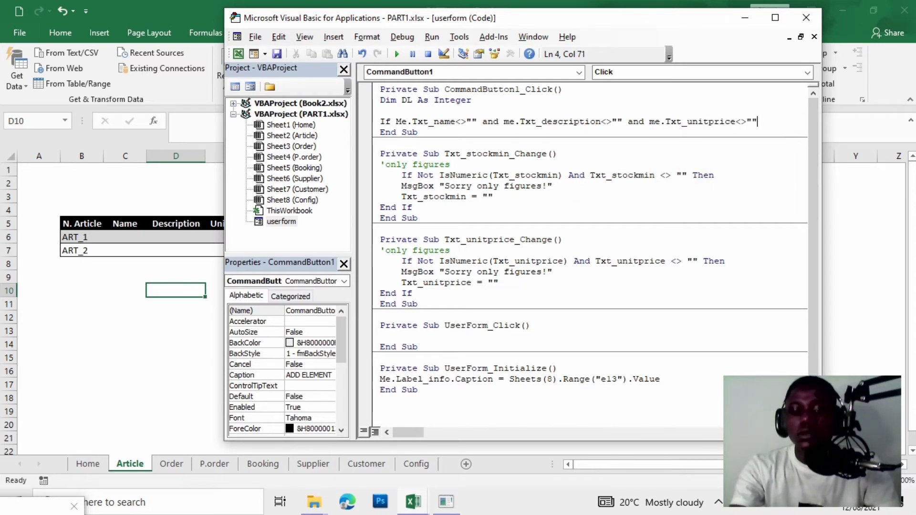
type("\"\" and me.txt")
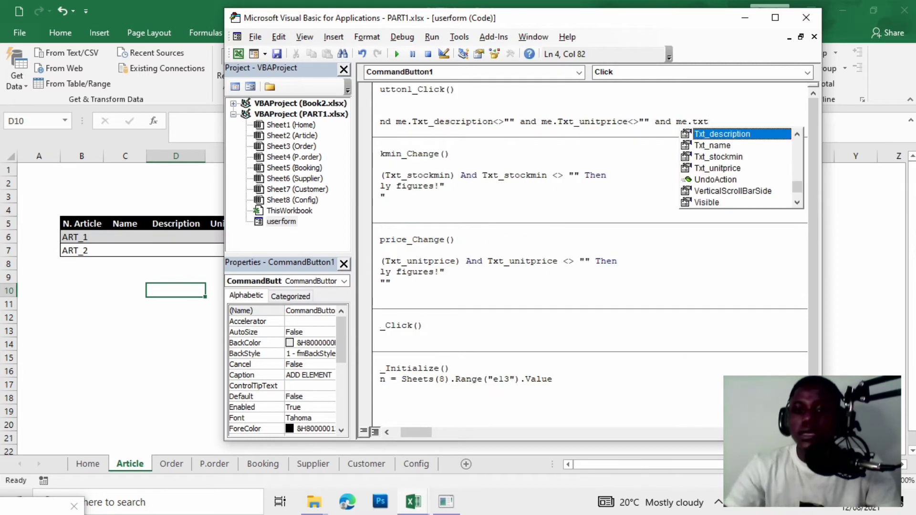
double_click(737, 157)
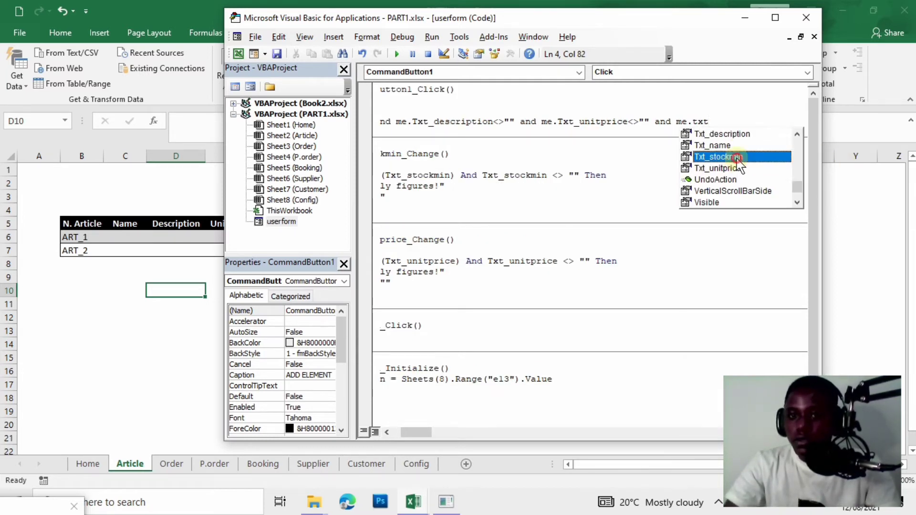
type("<>\"\" ")
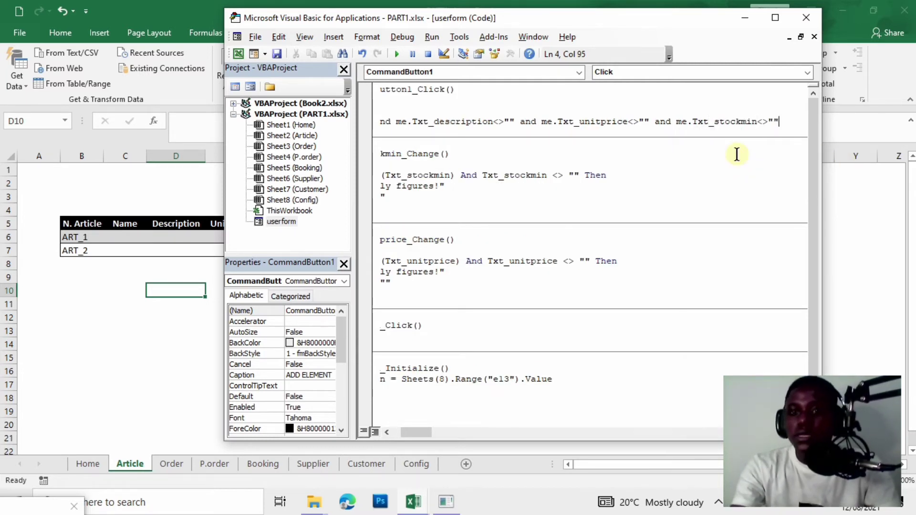
type("then")
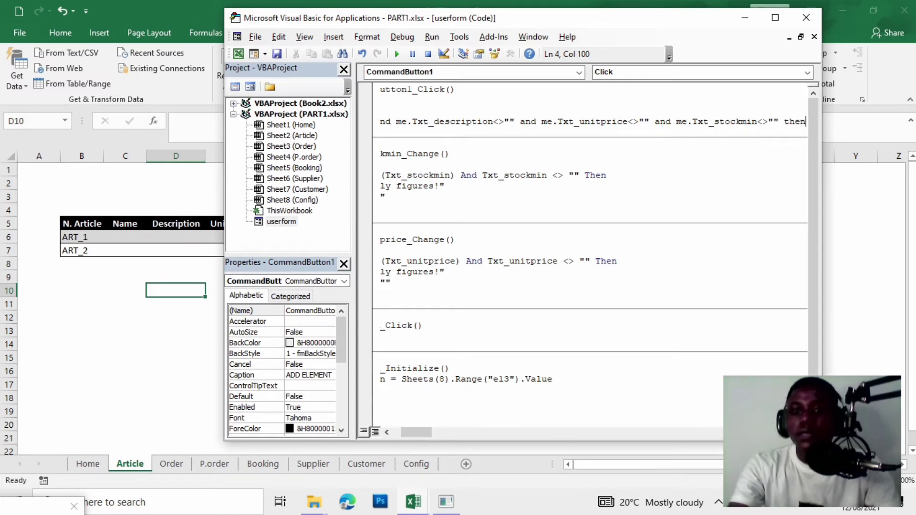
key("Return")
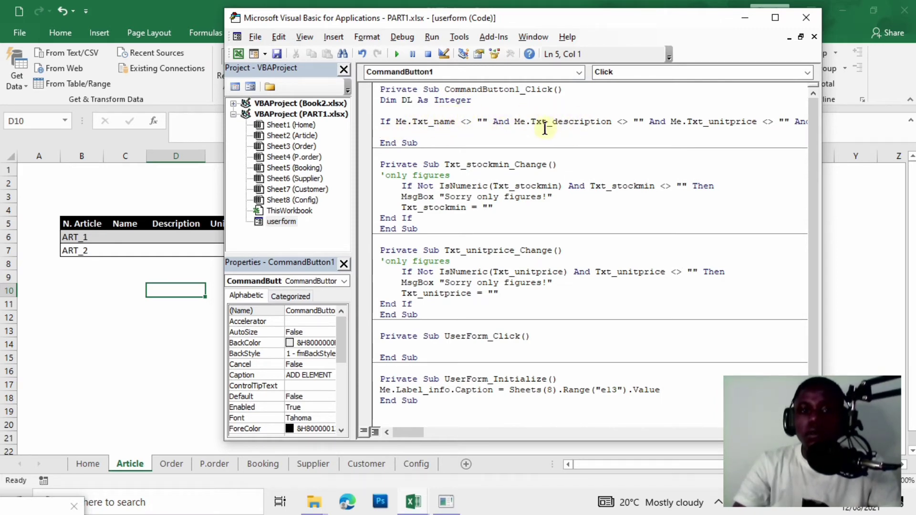
Test ADD ELEMENT on the running userform, dismiss the 'Block If without End If' error, and return to the line after the If.
left_click(396, 54)
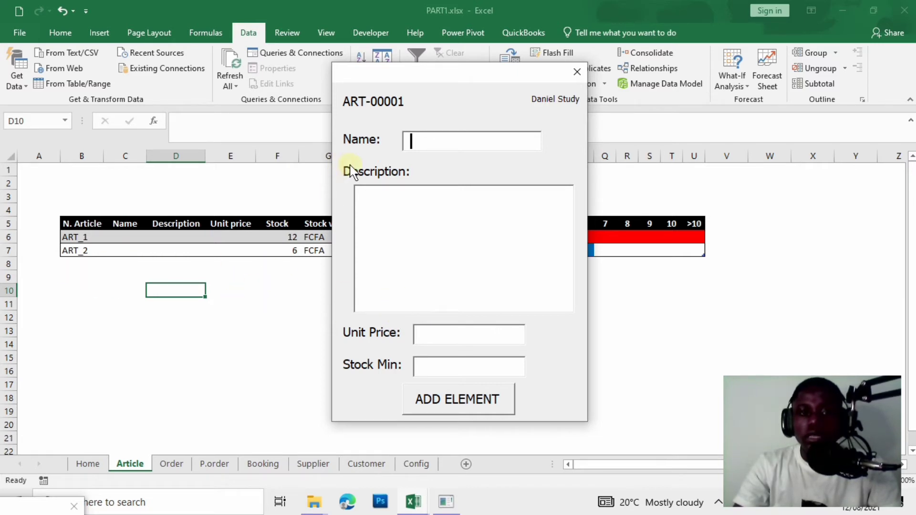
left_click(469, 407)
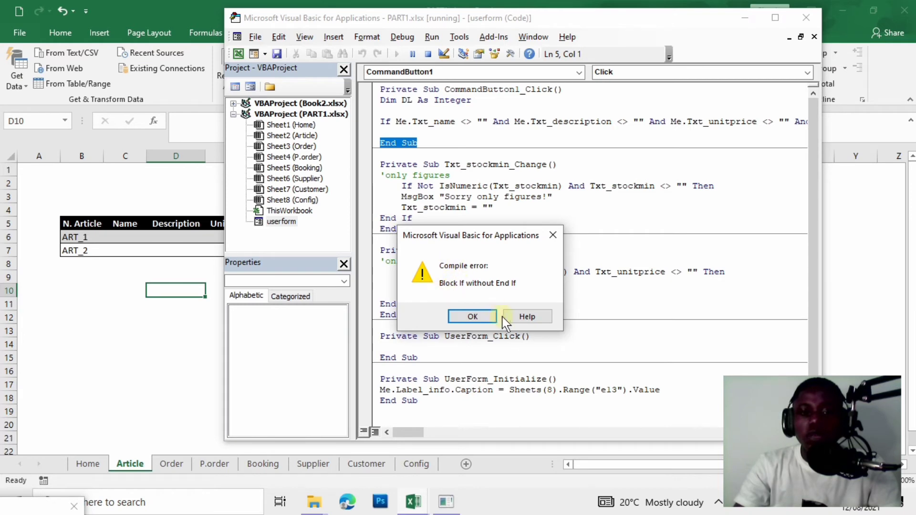
left_click(486, 318)
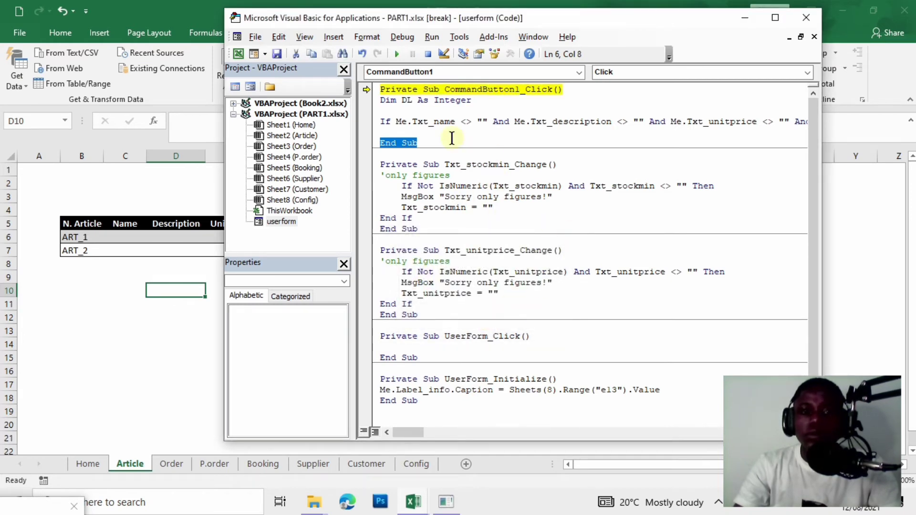
left_click(399, 133)
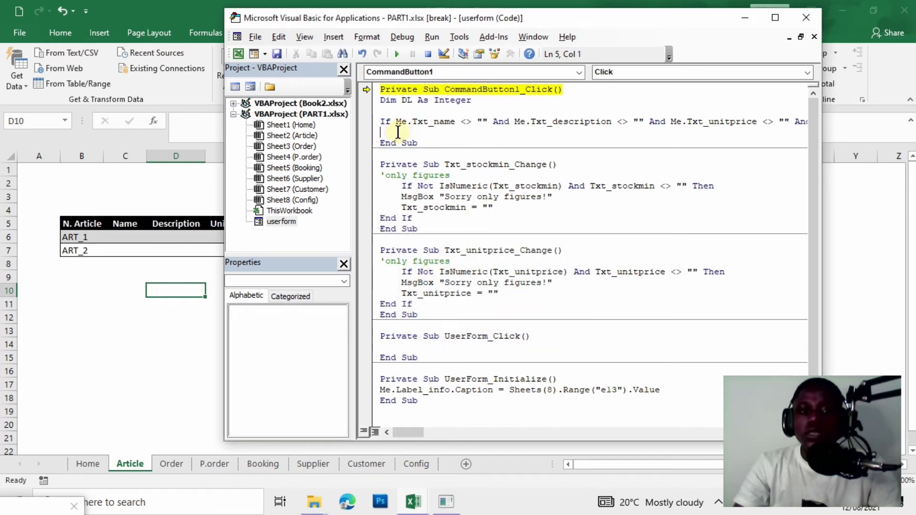
On a new line inside the If, start the row-adding statement with sheets(2).listobjects.
key("Return")
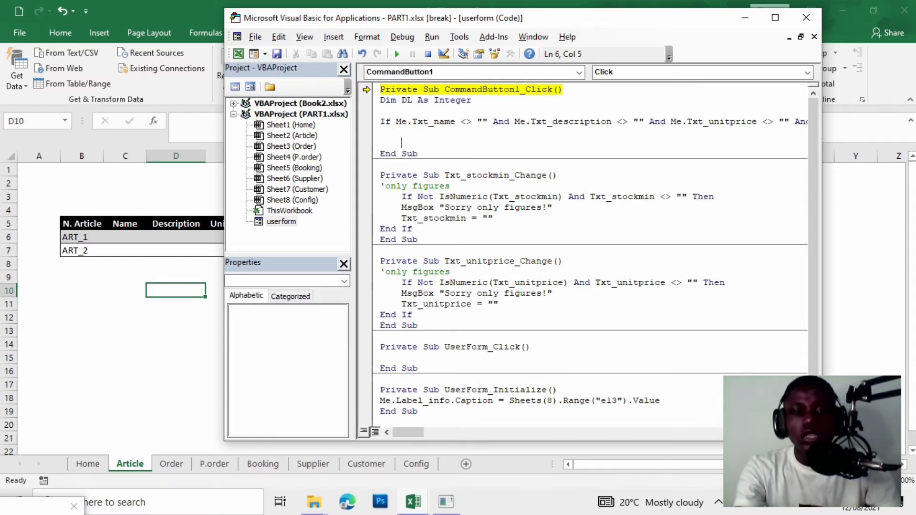
type("sheets")
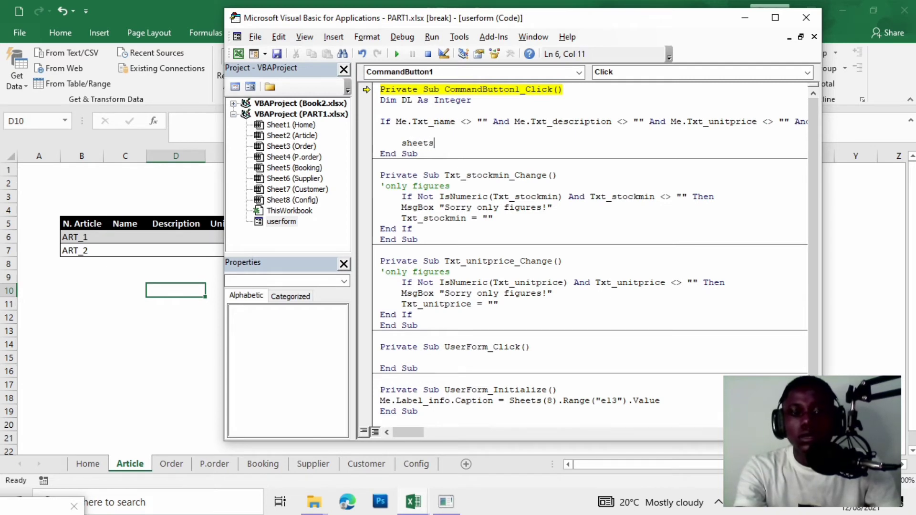
type("(2).listo")
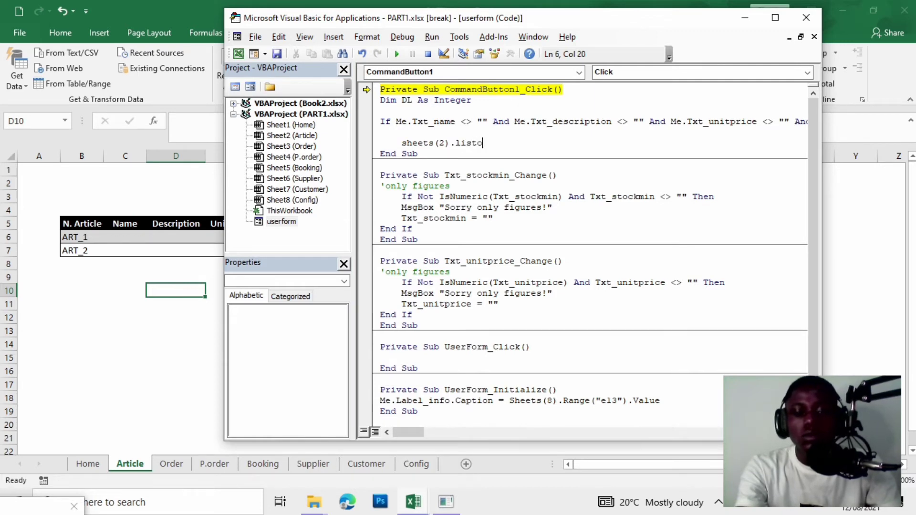
type("bjec")
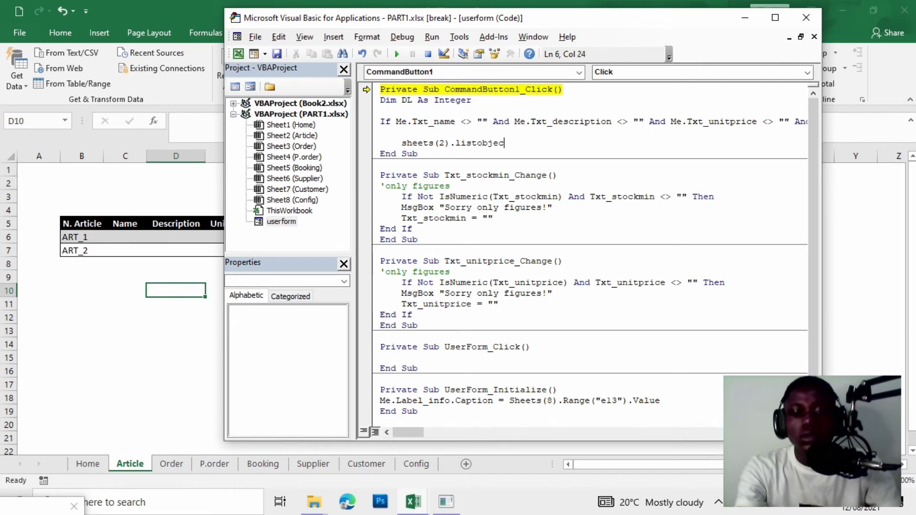
type("ts(1).listrows.add")
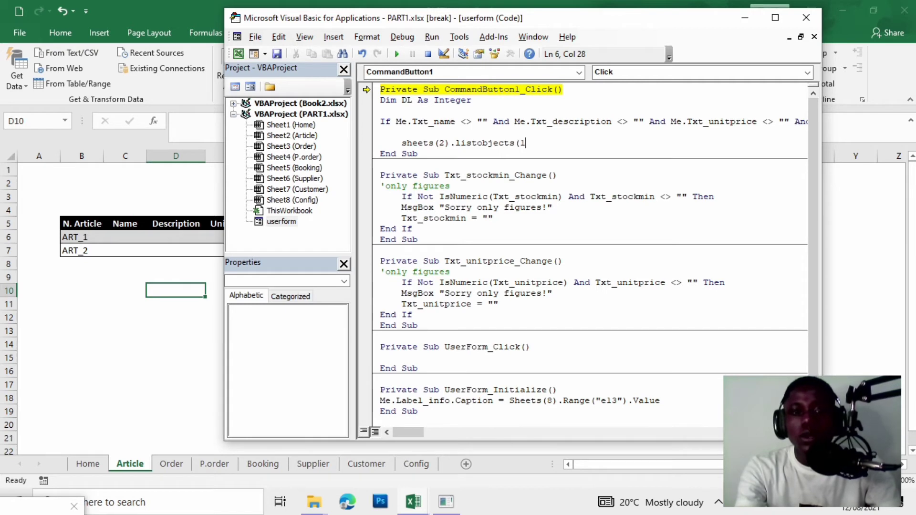
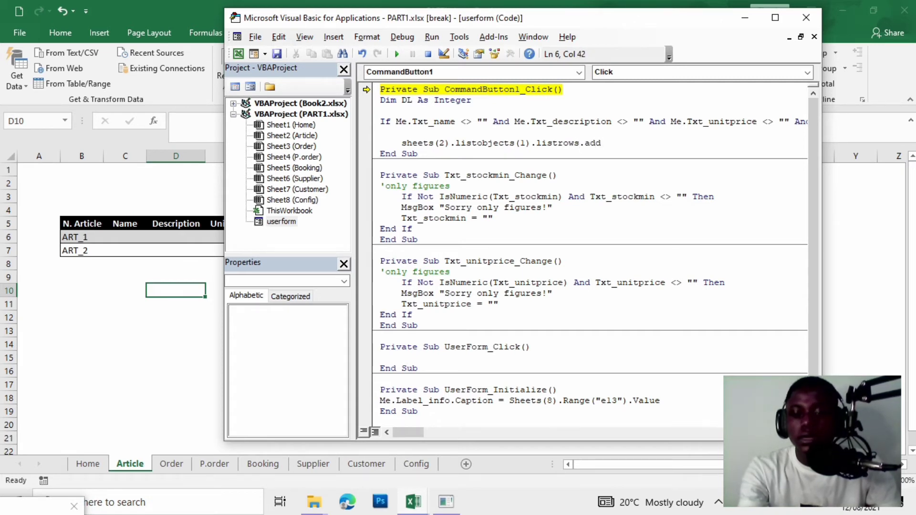
Add the line DL = Sheets(2).Range("b9999").End(xlUp).Row below ListRows.Add, followed by blank lines.
key("Return")
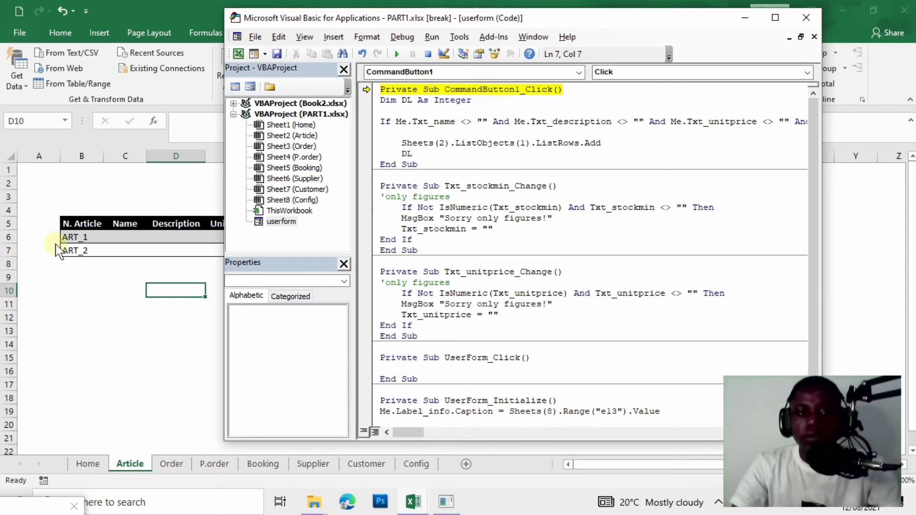
left_click(77, 272)
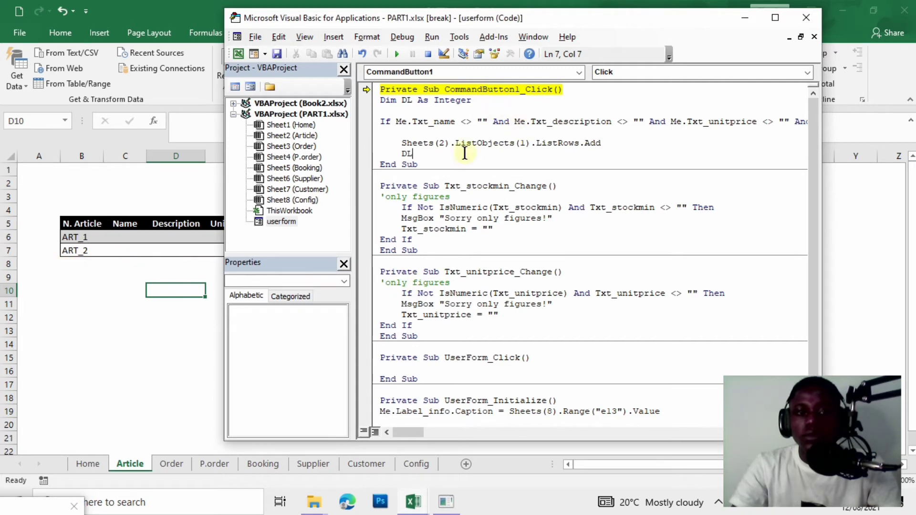
type("=")
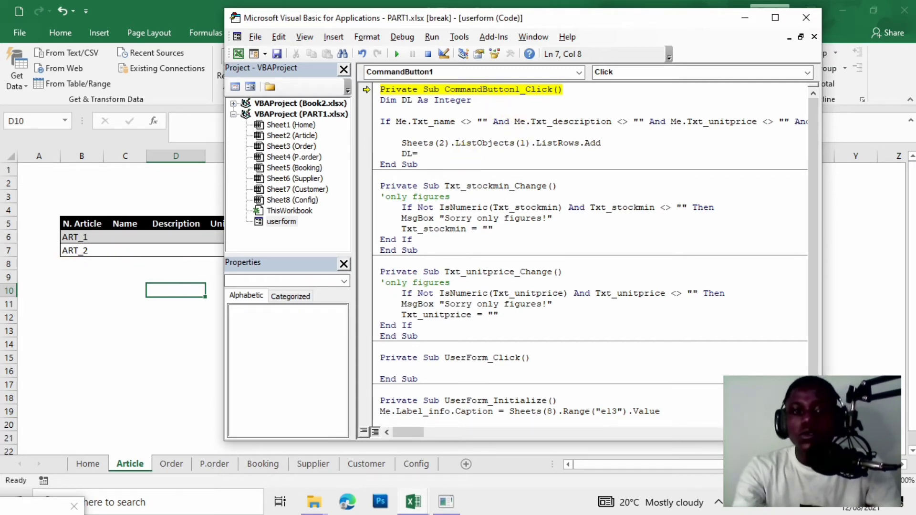
type(" A")
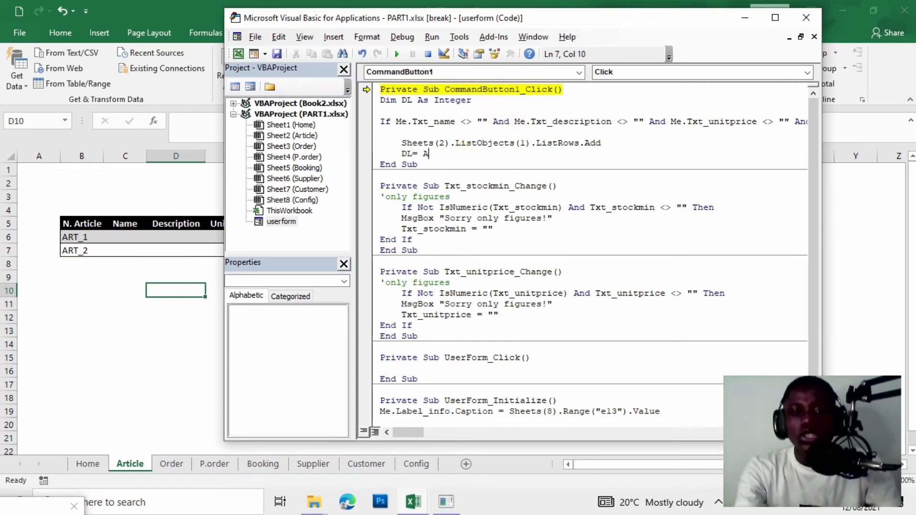
key("BackSpace")
type("sHEE")
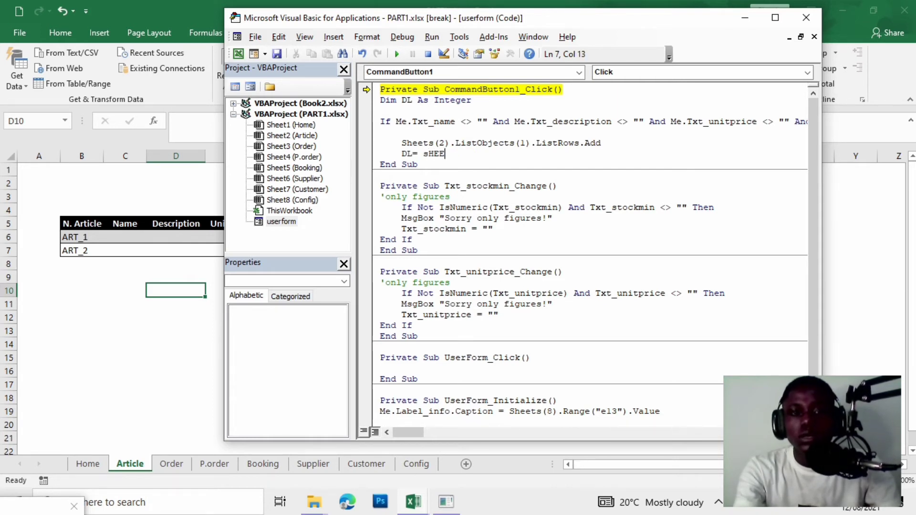
key("BackSpace")
key("BackSpace")
key("BackSpace")
key("BackSpace")
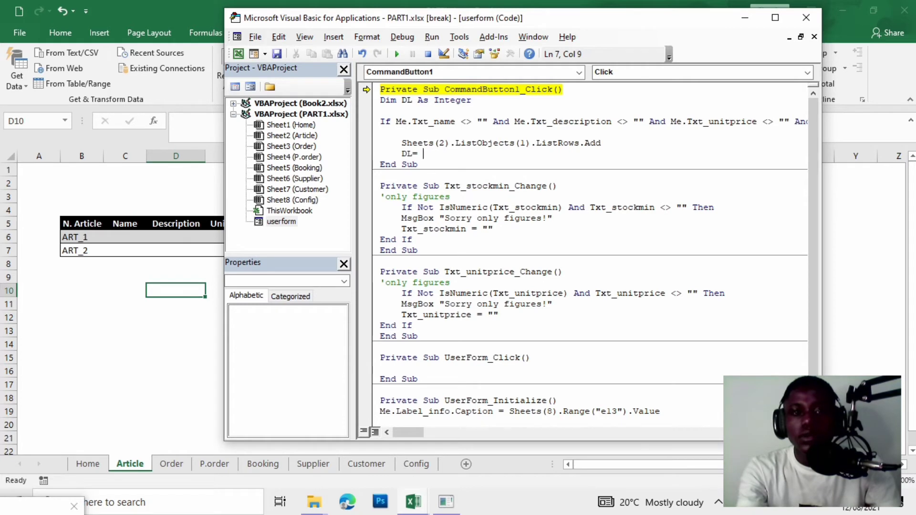
type("sheet")
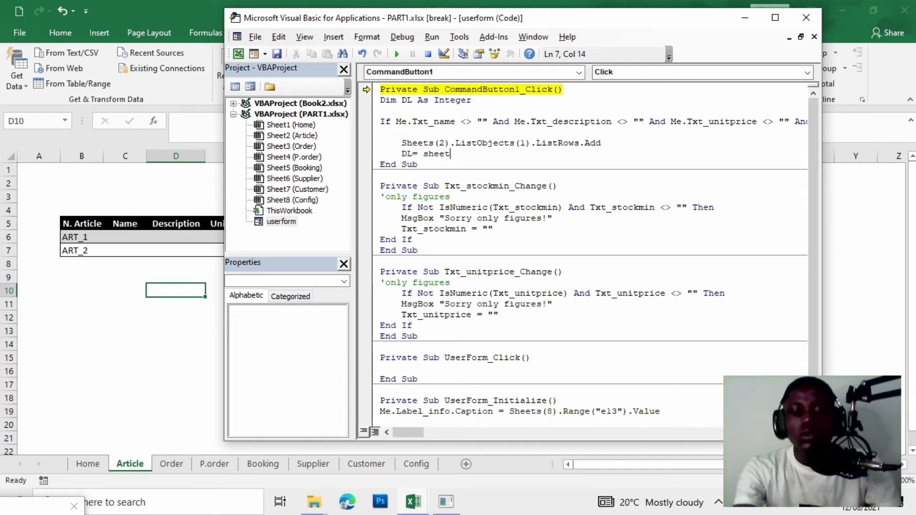
type("s(2)")
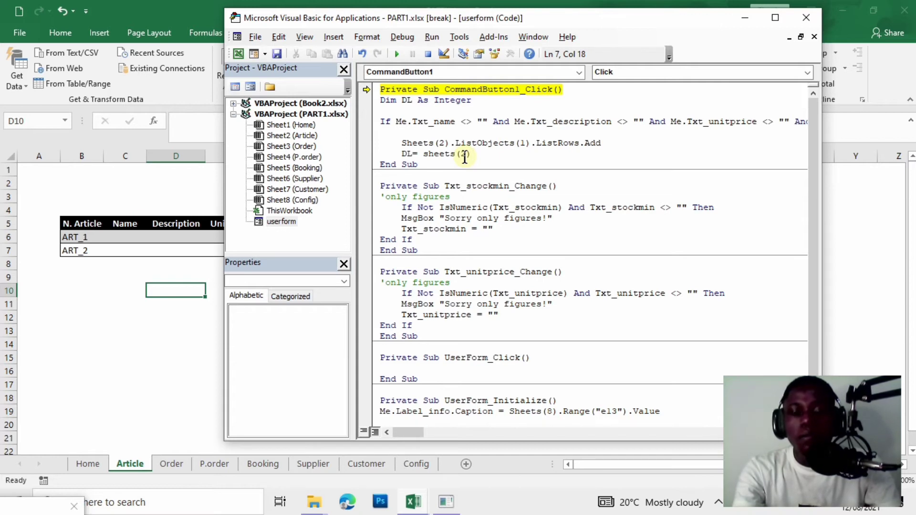
type(".")
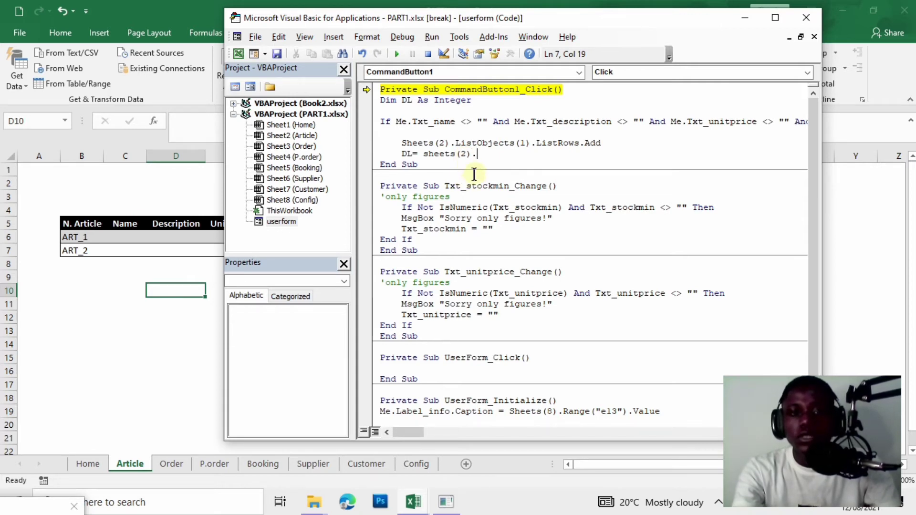
type("ra")
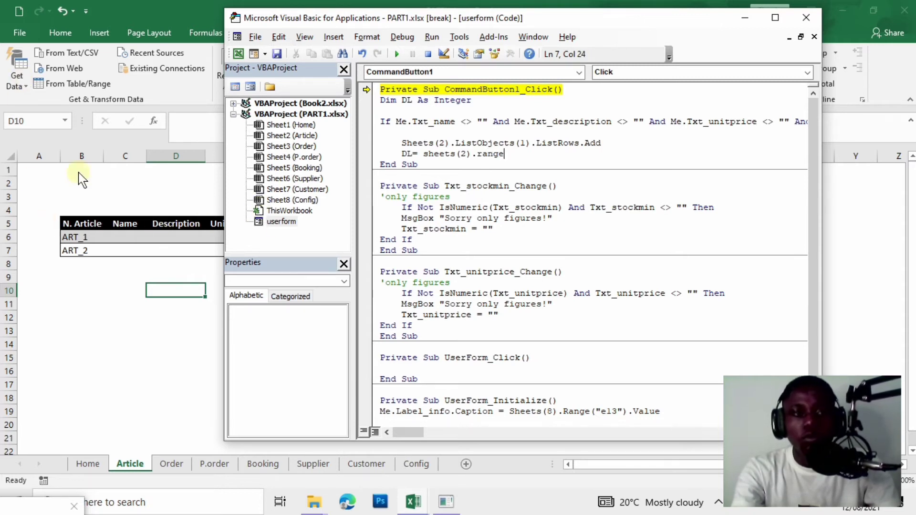
type("nge")
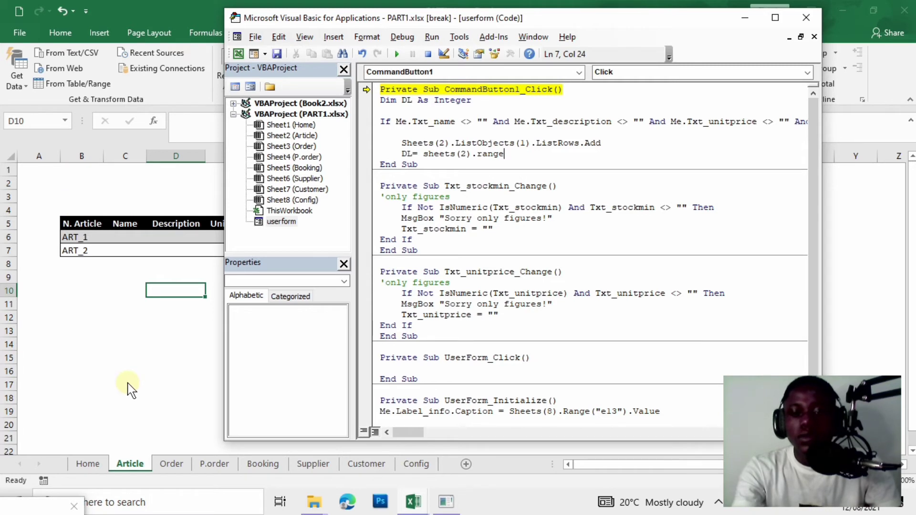
type("(")
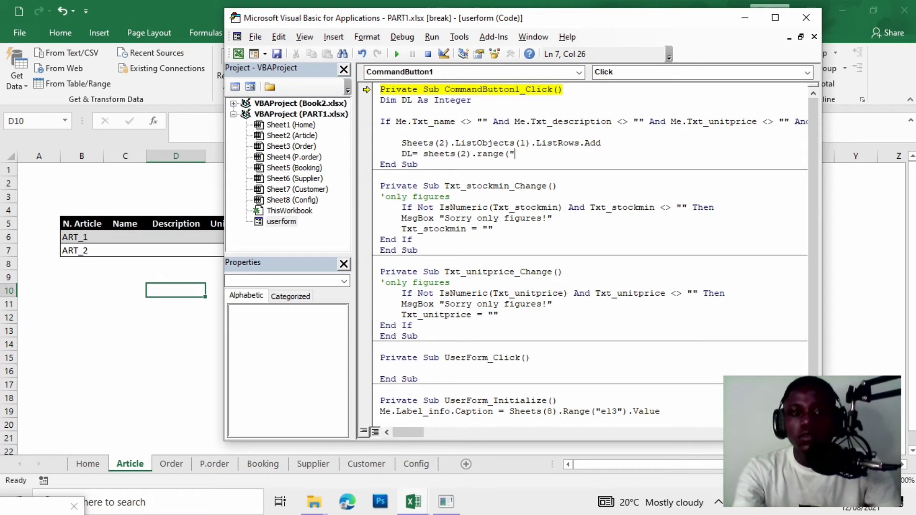
type("\"b9999")
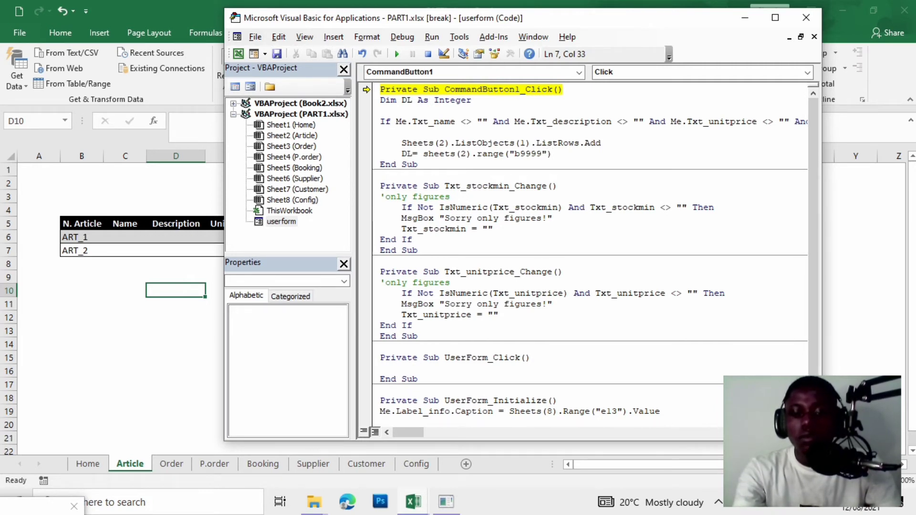
type(".en")
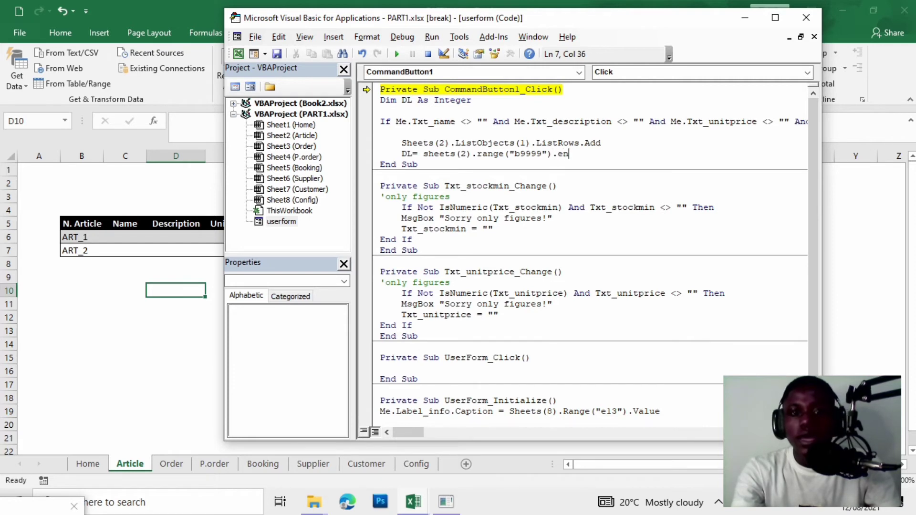
type("d(")
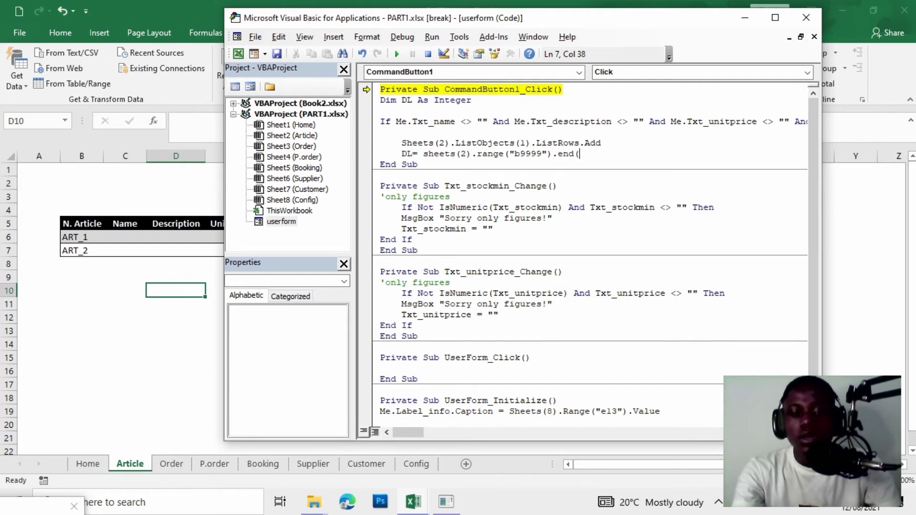
type("XLUP")
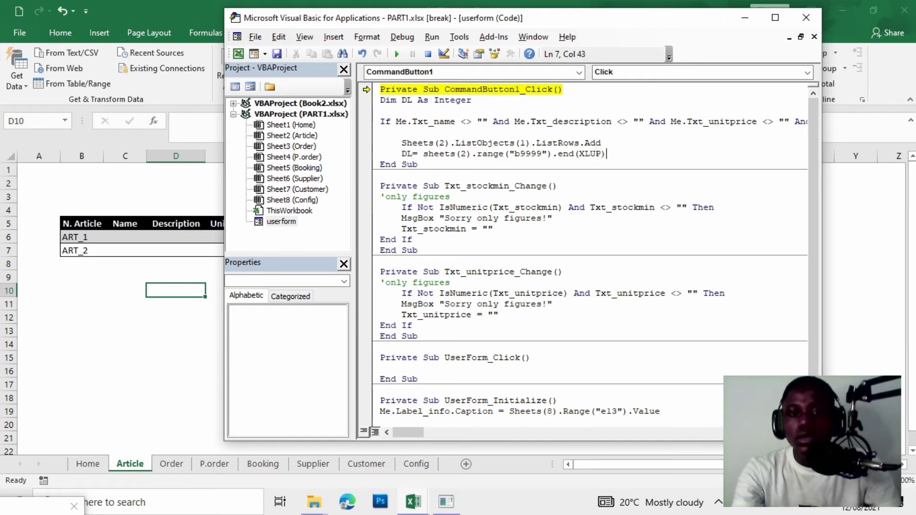
type(").row")
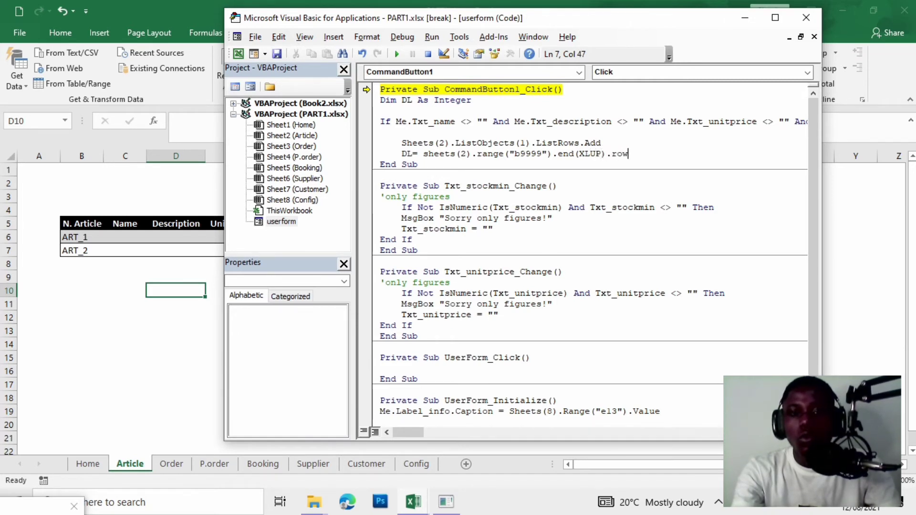
key("Return")
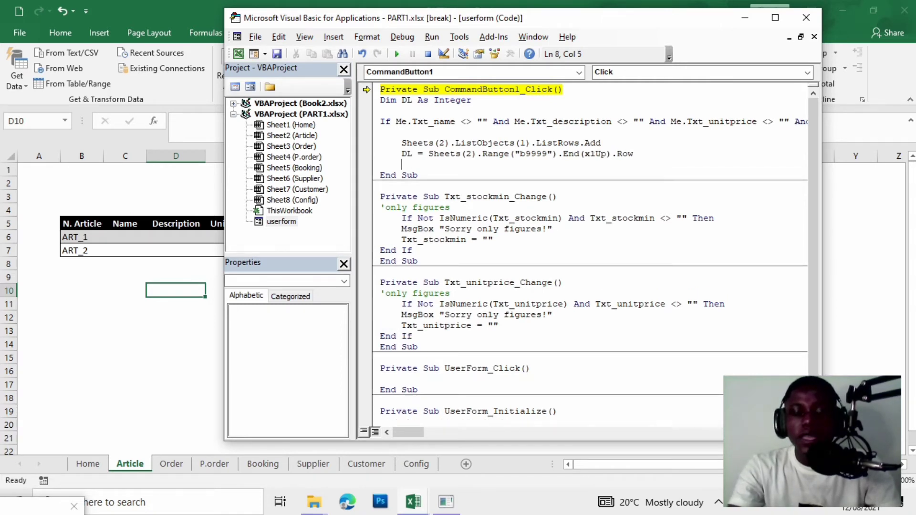
key("Return")
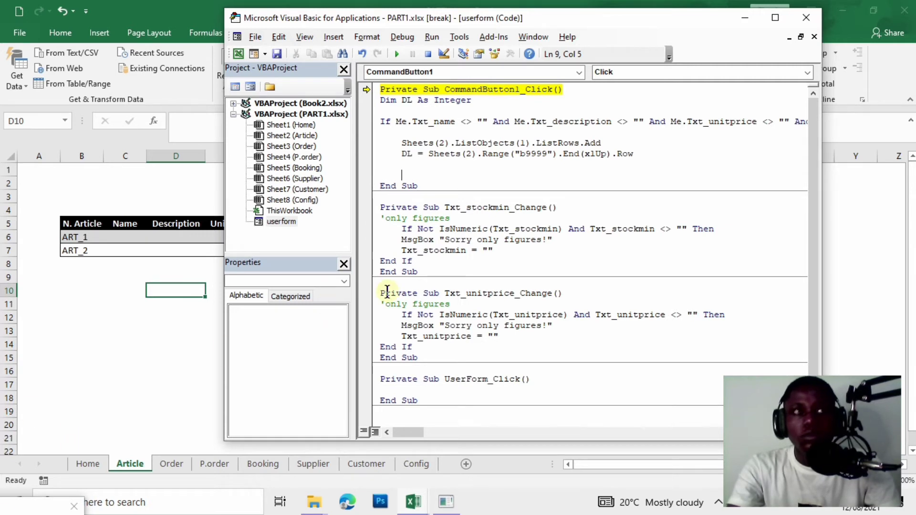
Add an 'add in the table' comment and the line sheets(2).range("b"&DL) = Me.Label_info.
type("'")
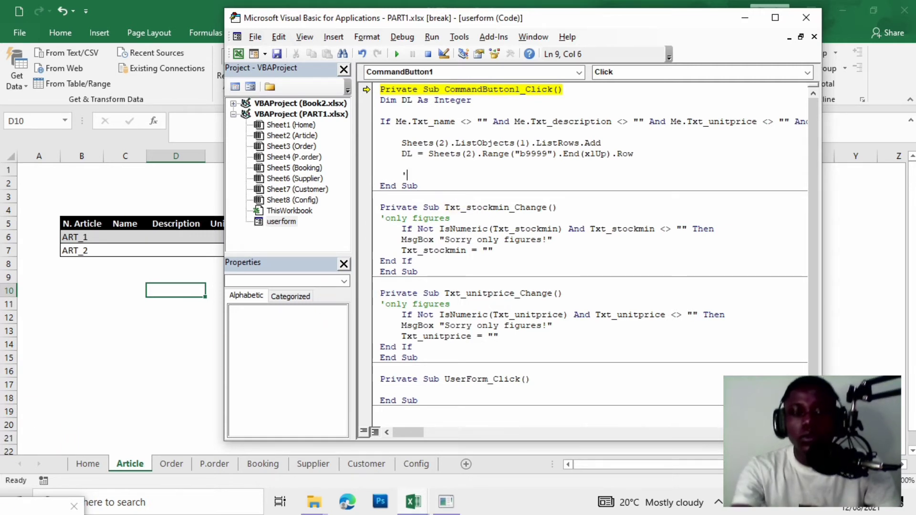
type("add in")
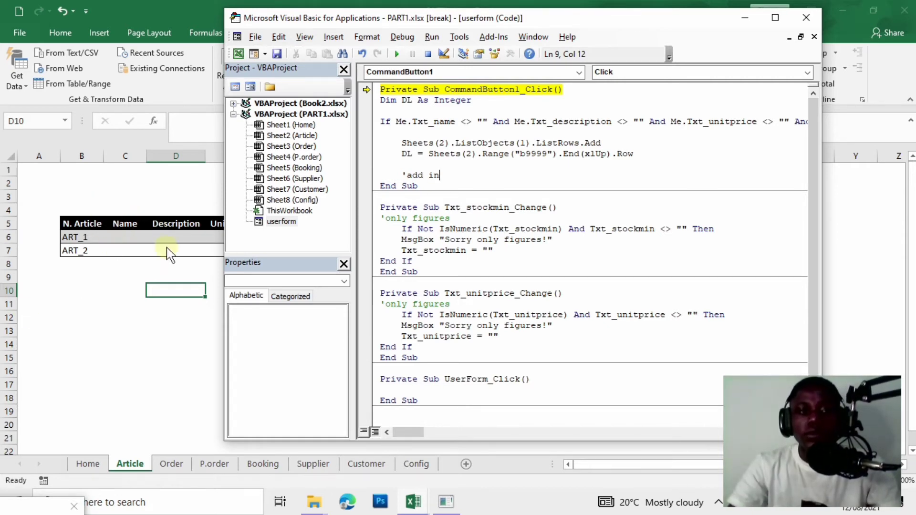
type(" t")
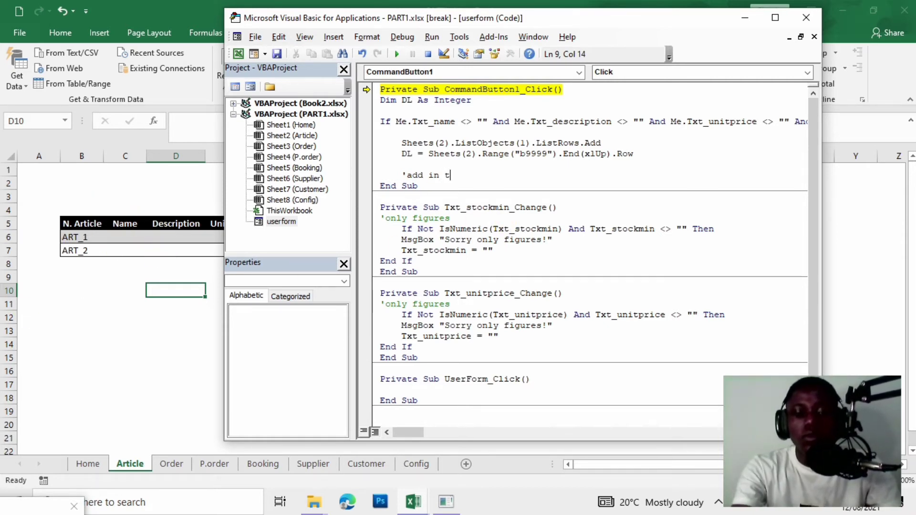
type("he ta")
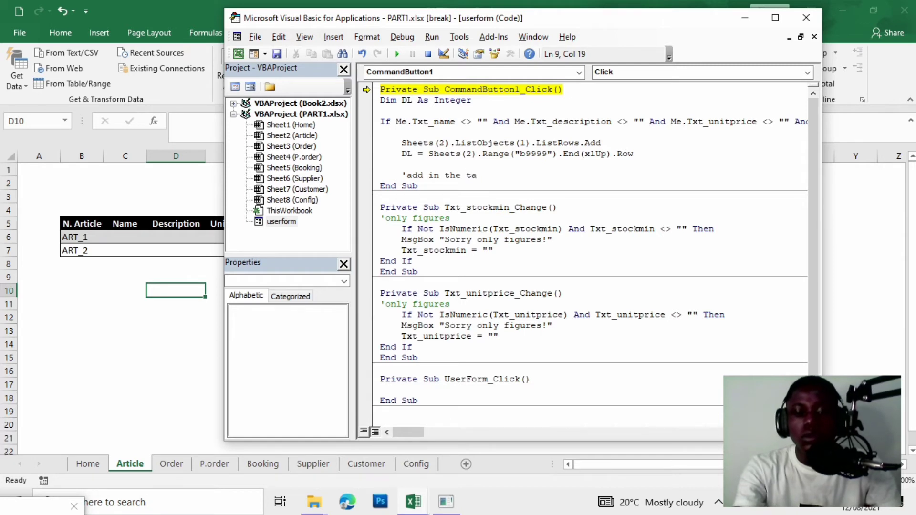
type("v")
type("le")
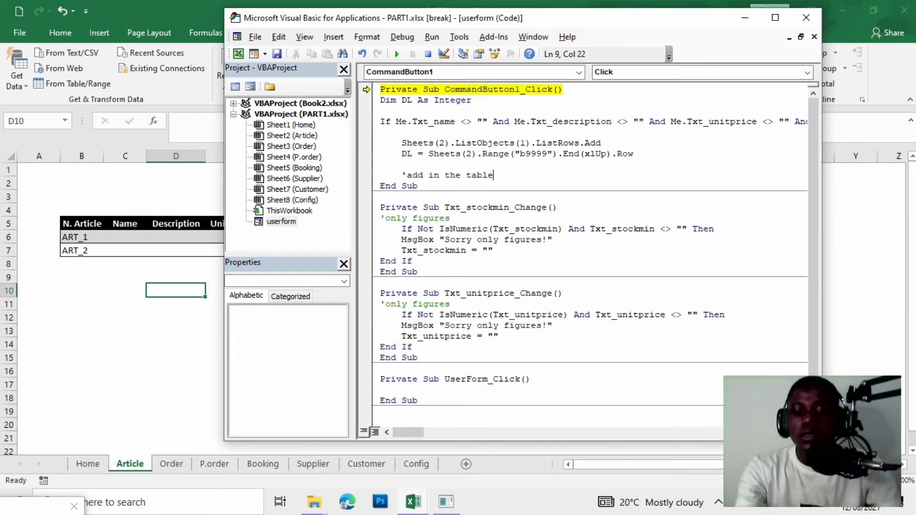
key("Return")
key("Return")
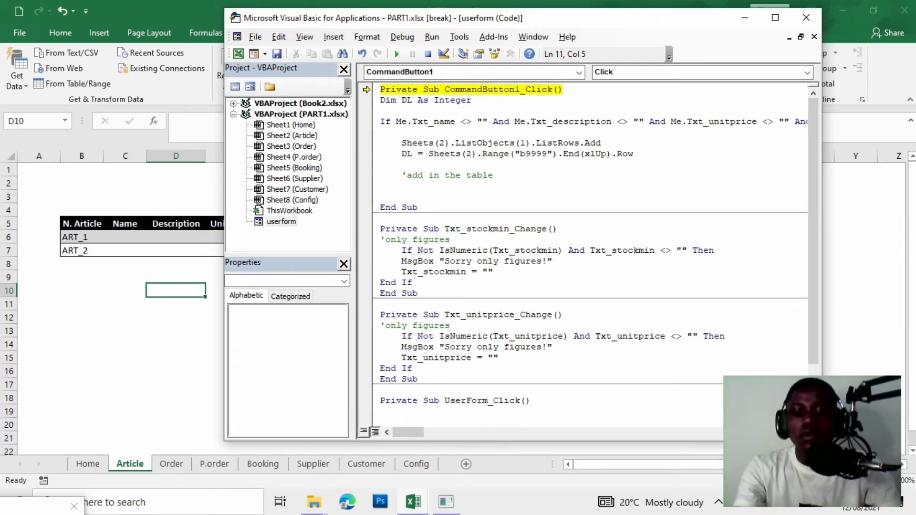
key("BackSpace")
key("BackSpace")
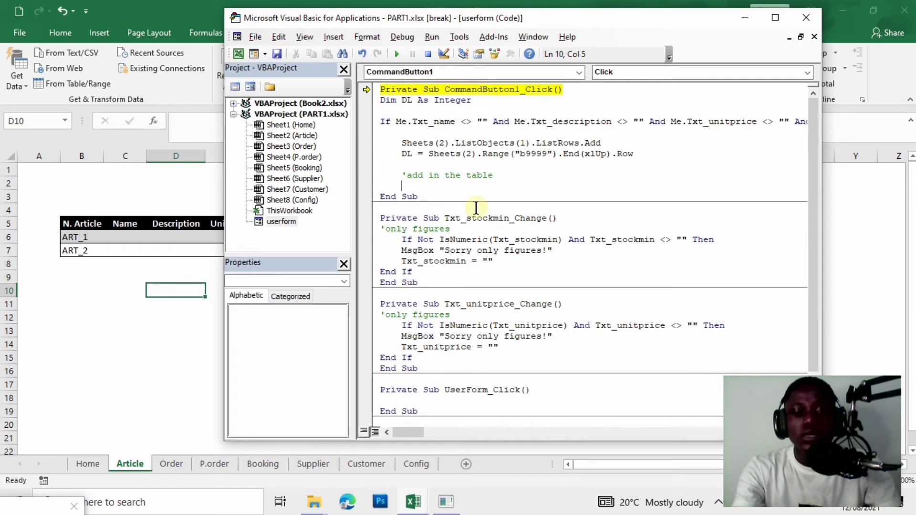
type("sheetes")
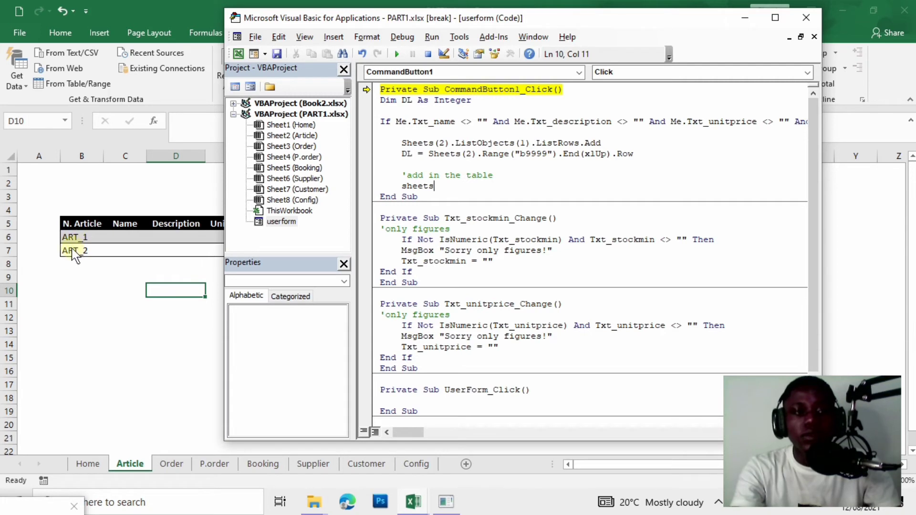
type("(")
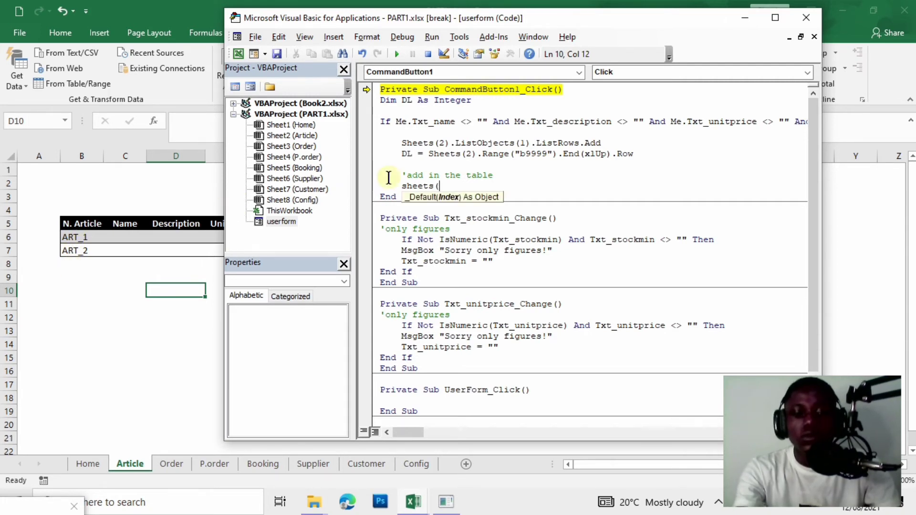
type("2)")
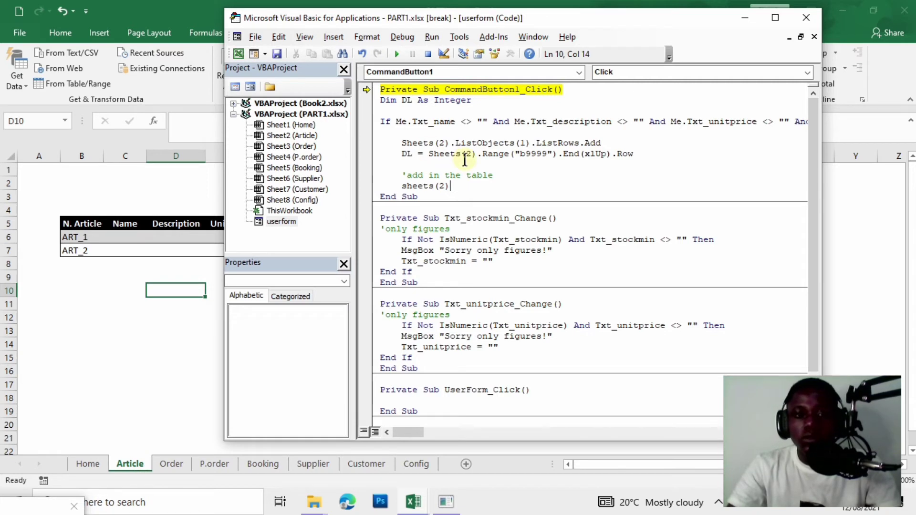
type(".")
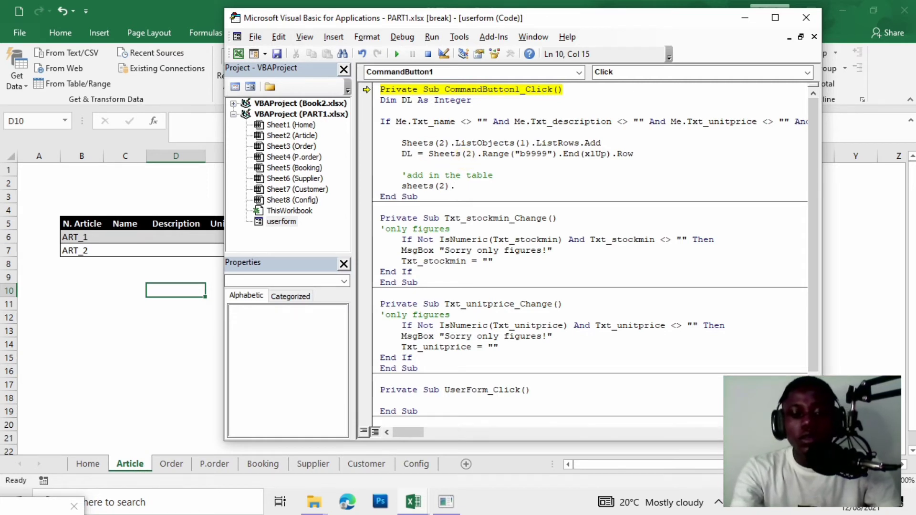
type("range")
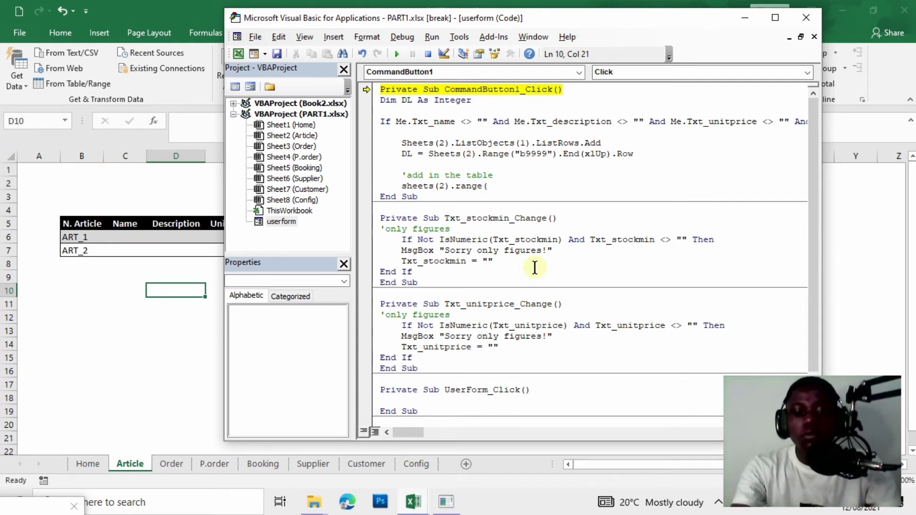
type("(\"b")
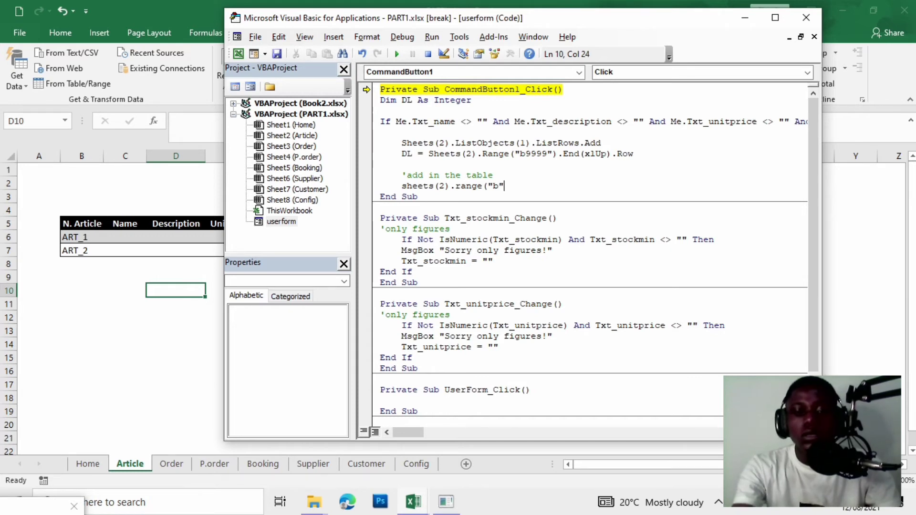
type("\"&")
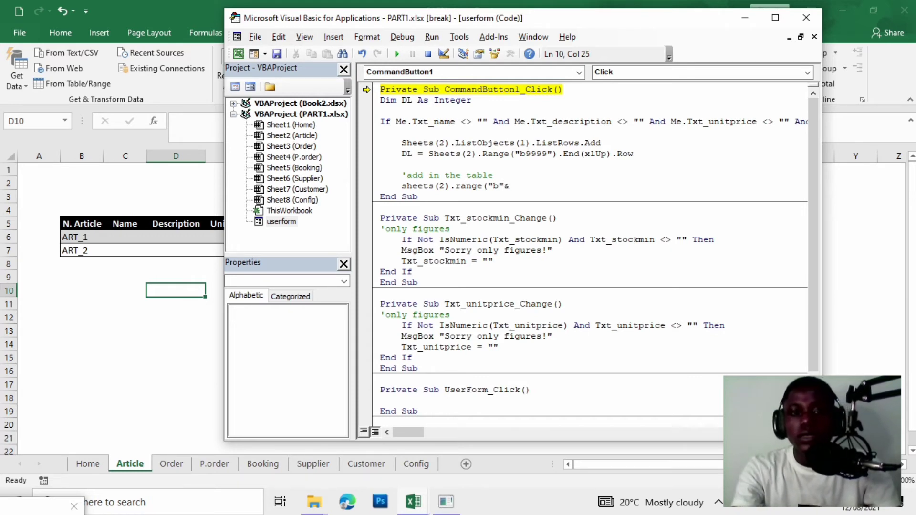
type("DL)=")
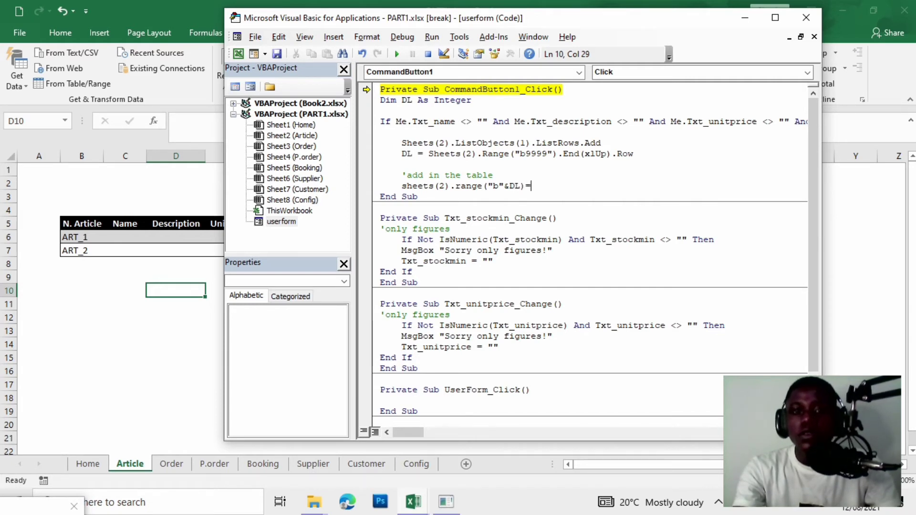
type(" ME")
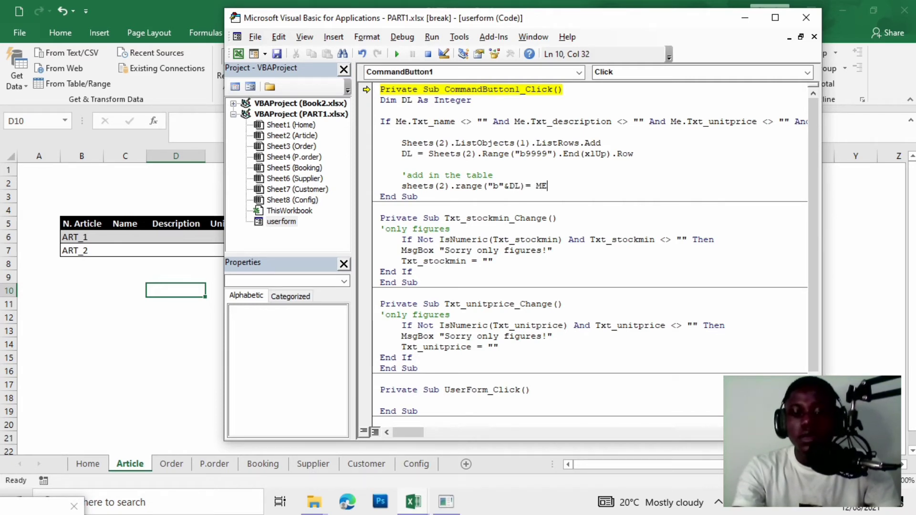
type(".LA")
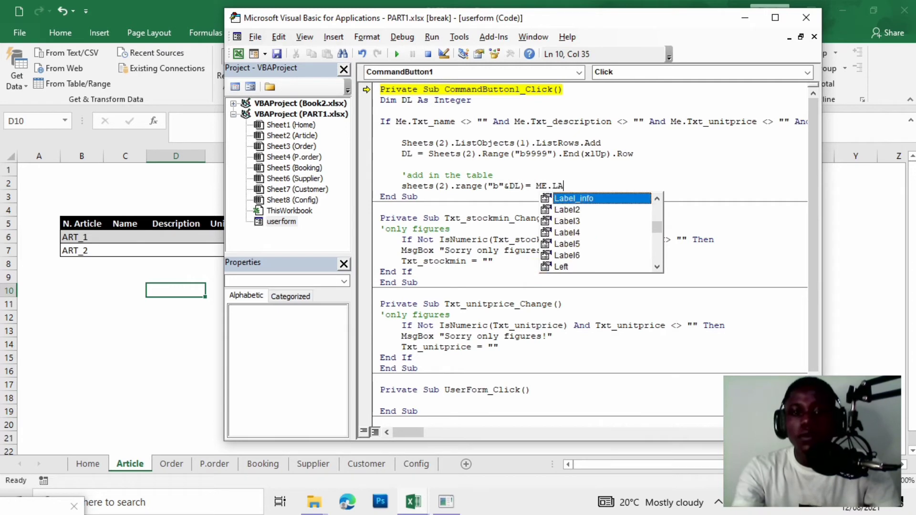
double_click(604, 198)
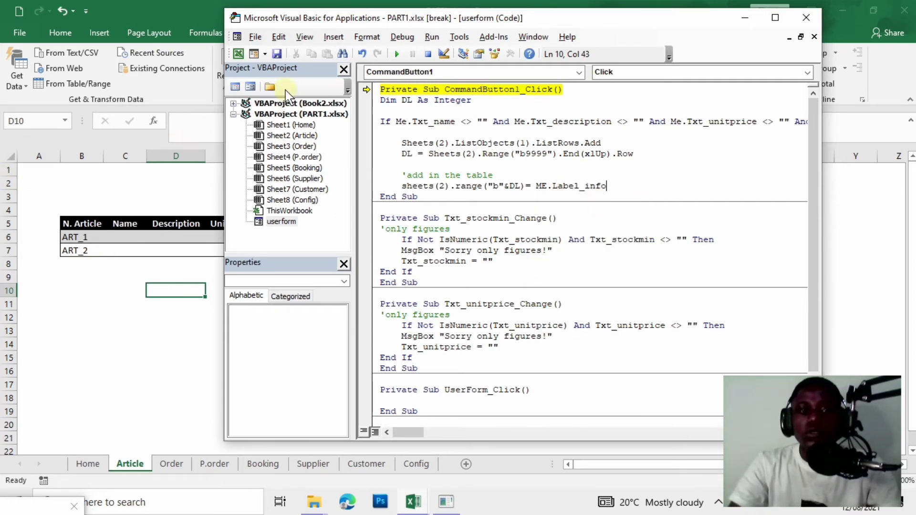
Test-run the form code and dismiss the Block If without End If compile error twice.
left_click(397, 54)
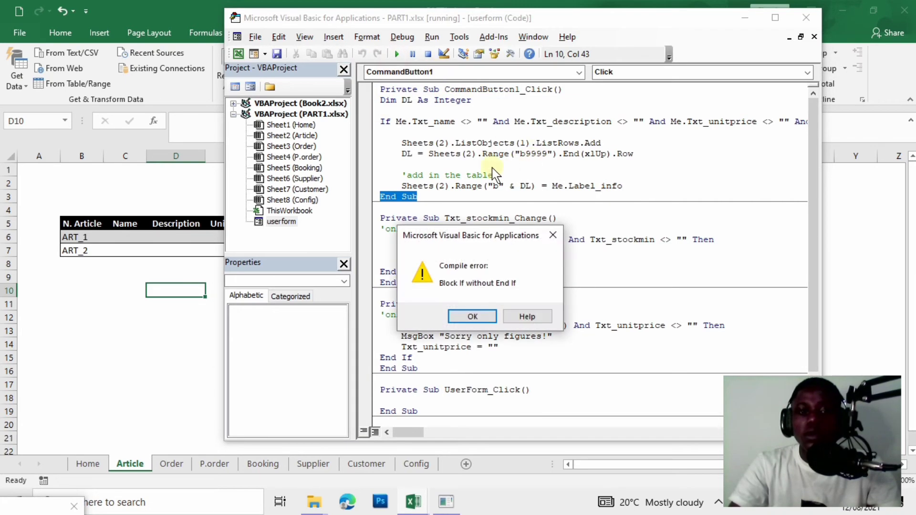
left_click(478, 316)
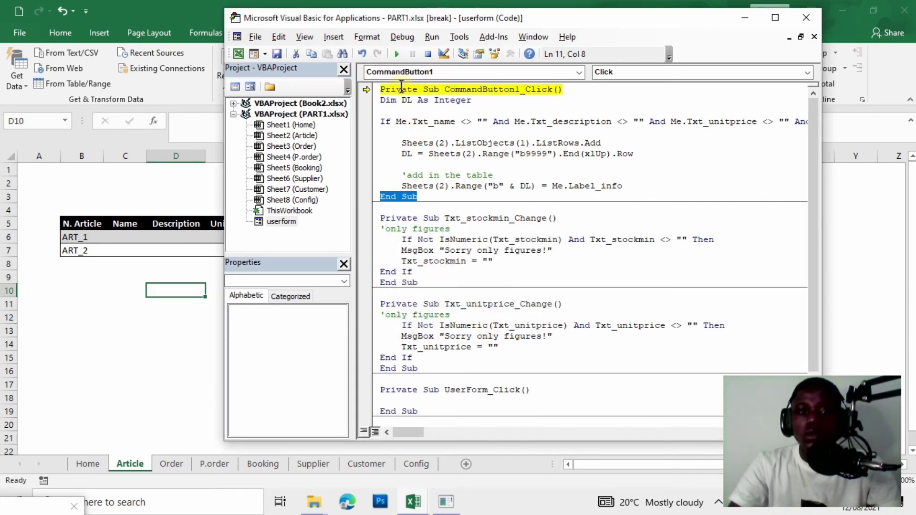
left_click(397, 54)
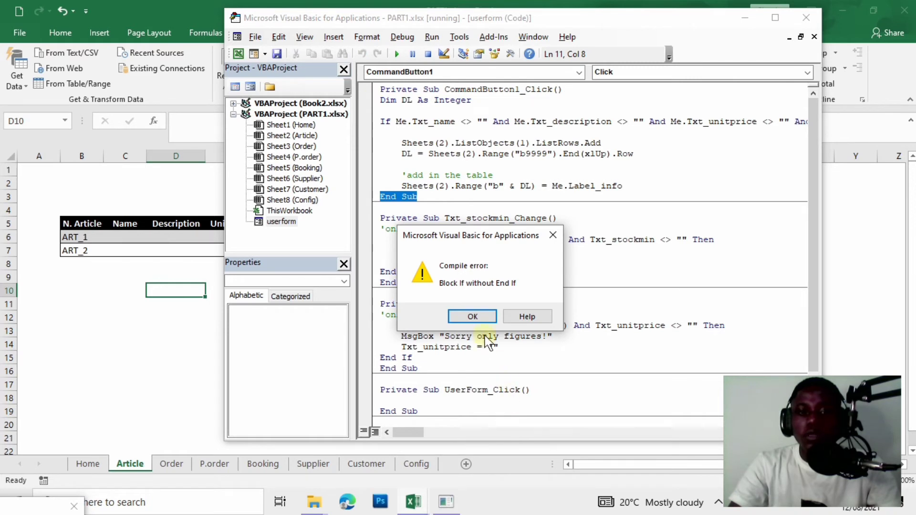
left_click(472, 316)
Add an empty line below the column B assignment and select that assignment line.
left_click(629, 186)
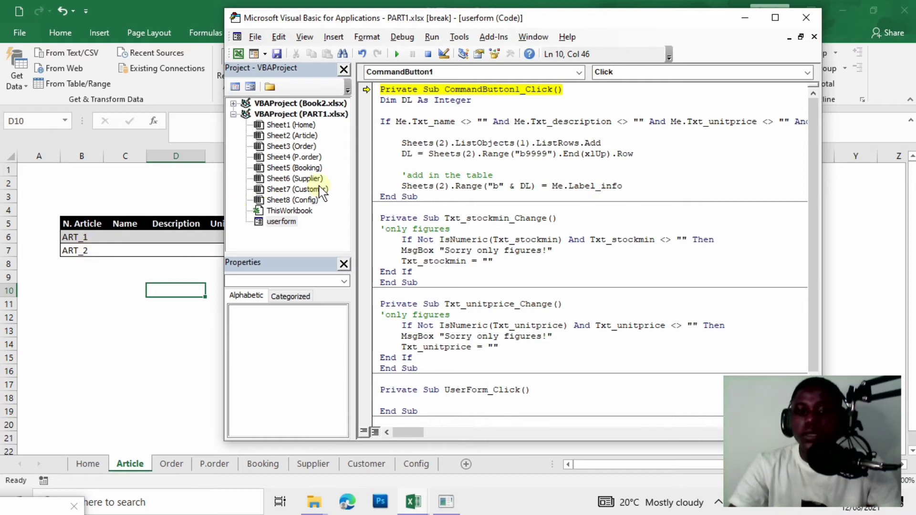
key("Return")
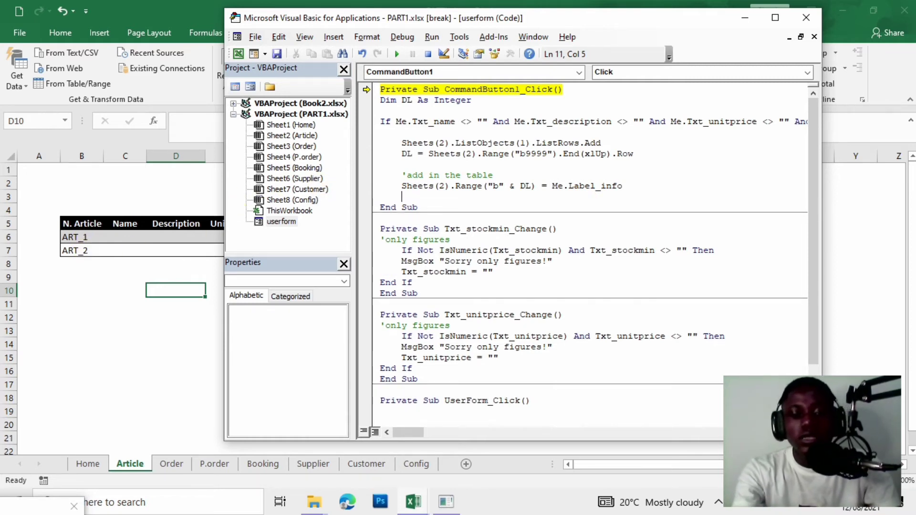
type("Sheets")
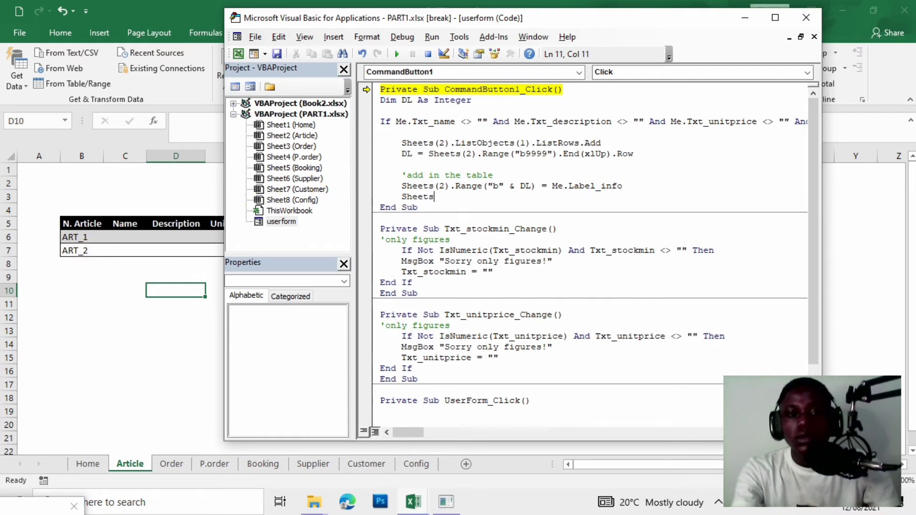
key("BackSpace")
key("BackSpace")
key("BackSpace")
key("BackSpace")
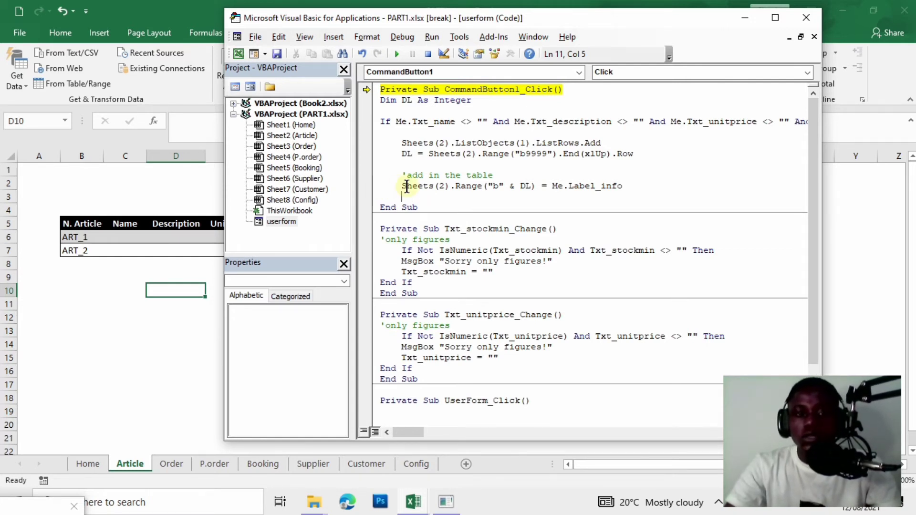
left_click_drag(402, 186, 630, 186)
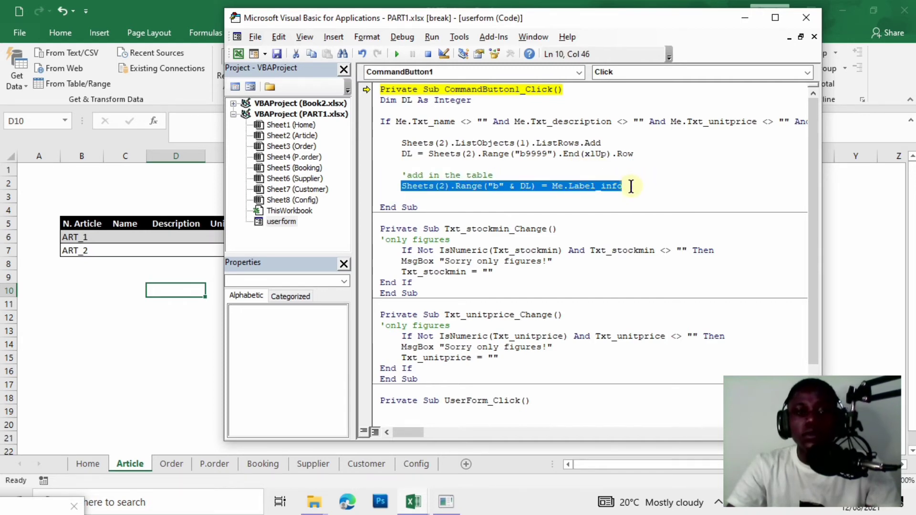
Copy the column B assignment line and shrink the code window so the Article table shows.
key("ctrl+c")
mouse_move(387, 17)
left_mouse_down()
mouse_move(492, 5)
mouse_move(487, 50)
left_mouse_up()
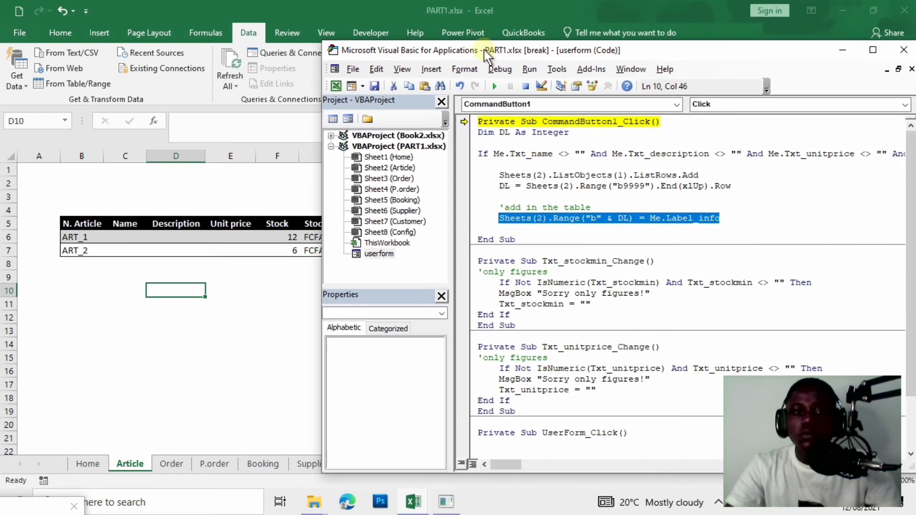
left_click_drag(324, 42, 360, 70)
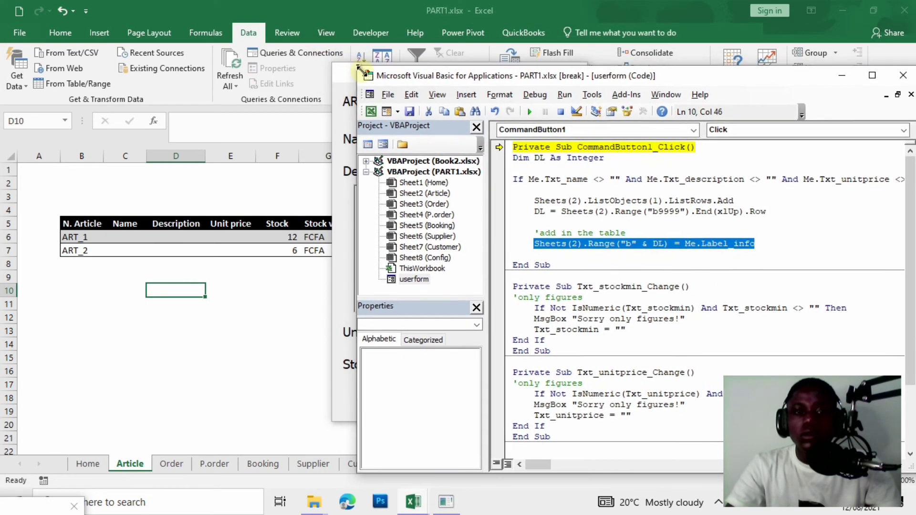
left_click_drag(627, 84, 598, 53)
Paste the assignment line and change it to Sheets(2).Range("c" & DL) = Me.Txt_name.
left_click(736, 209)
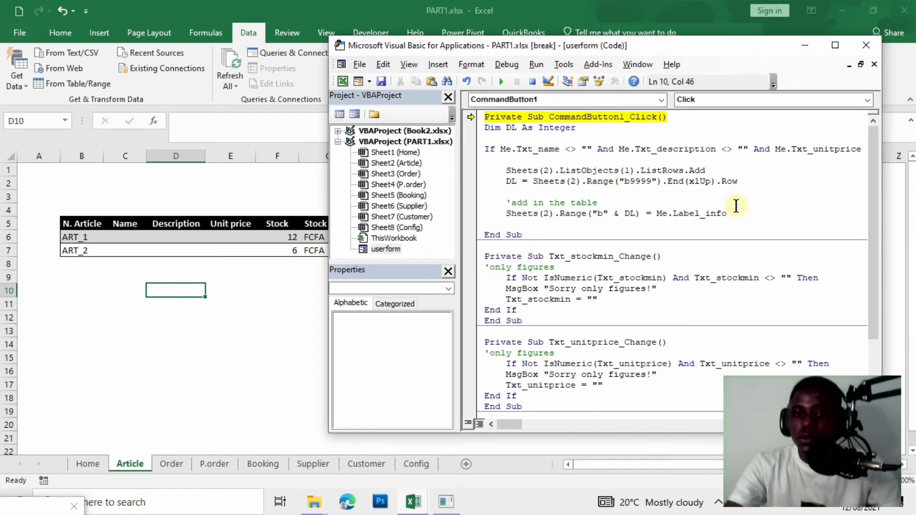
key("Return")
key("ctrl+v")
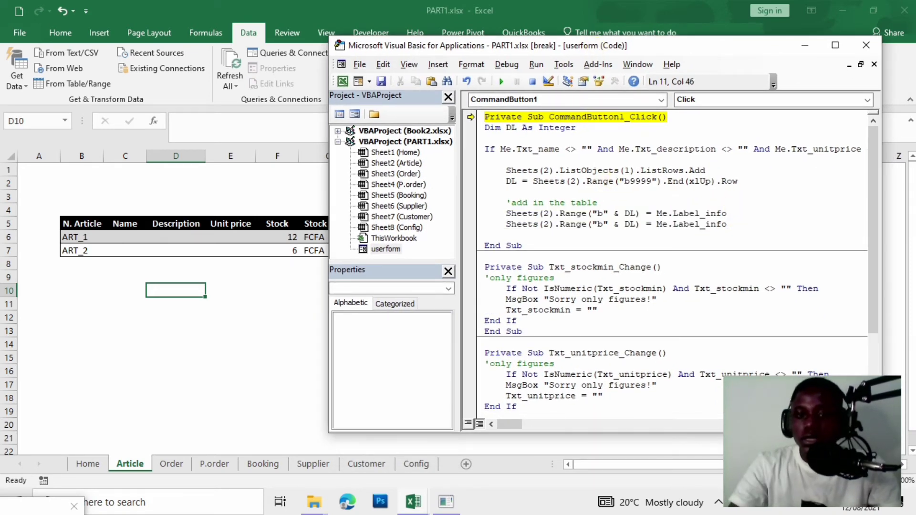
left_click(603, 225)
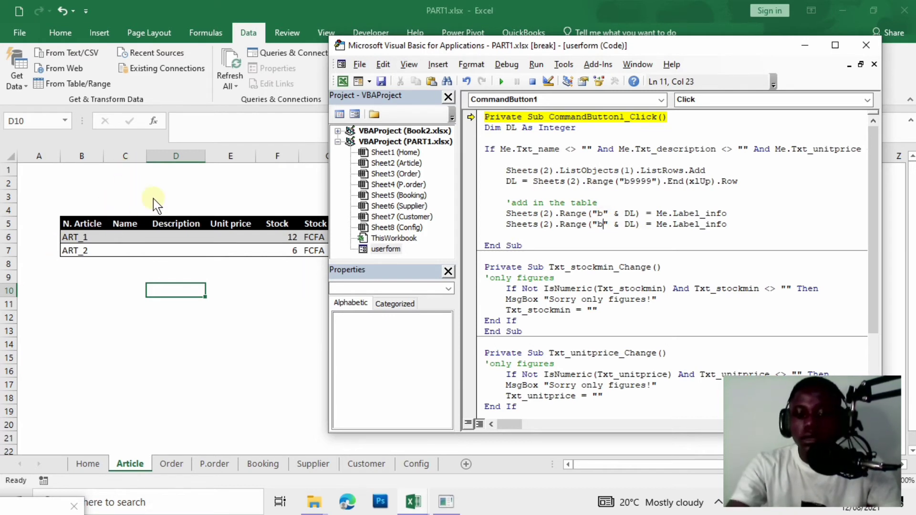
key("BackSpace")
type("c")
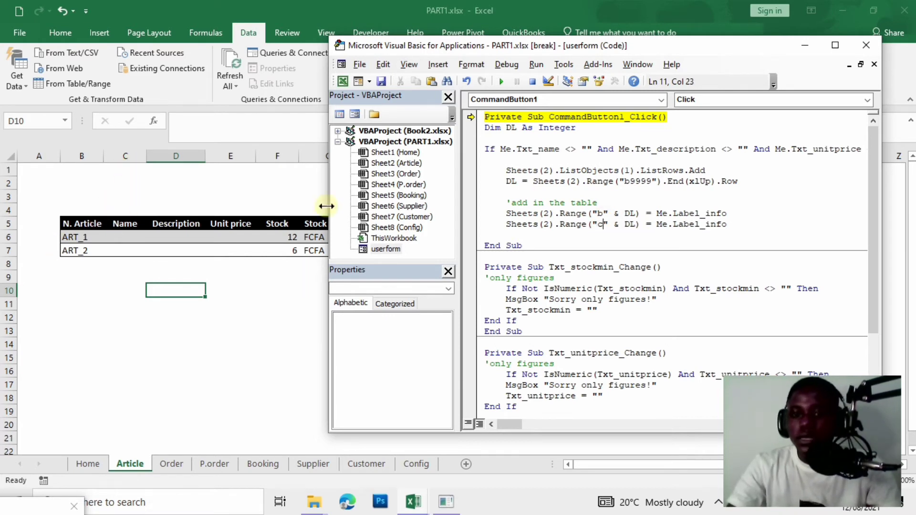
left_click(737, 224)
key("BackSpace")
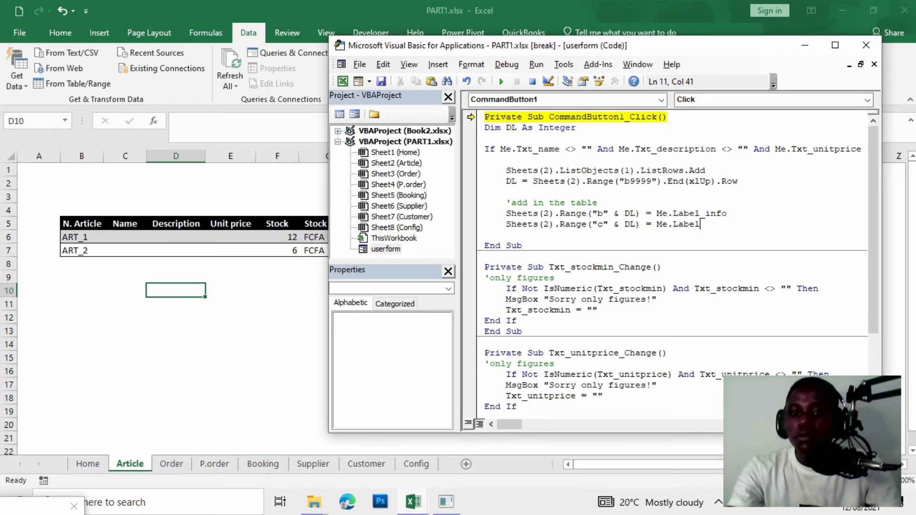
key("BackSpace")
key("BackSpace")
key("BackSpace")
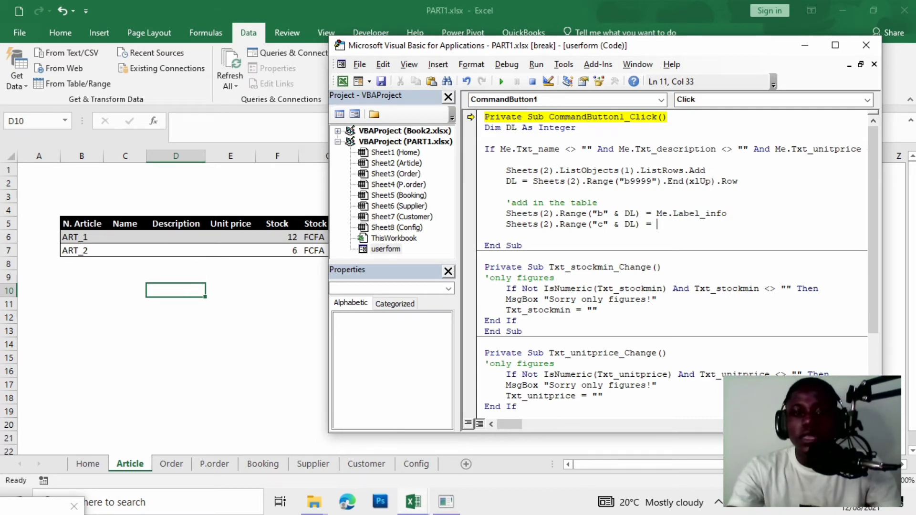
type("me.txt")
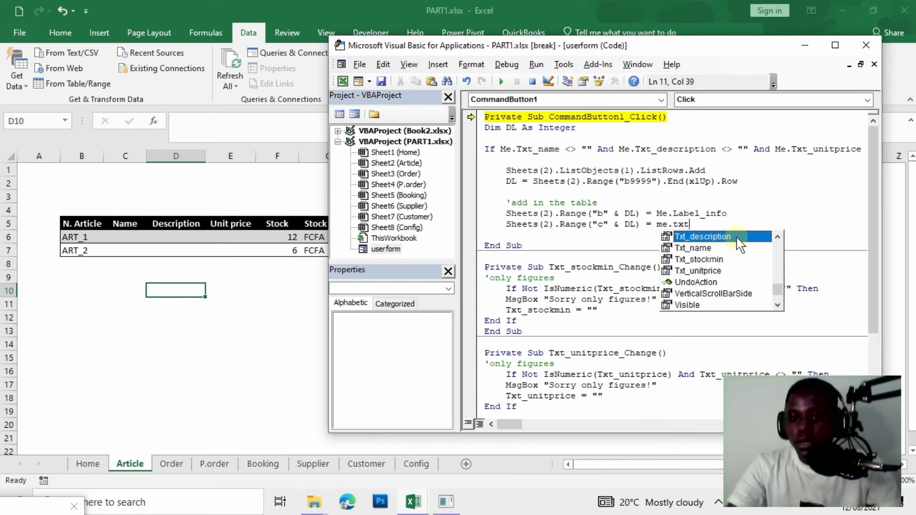
double_click(704, 249)
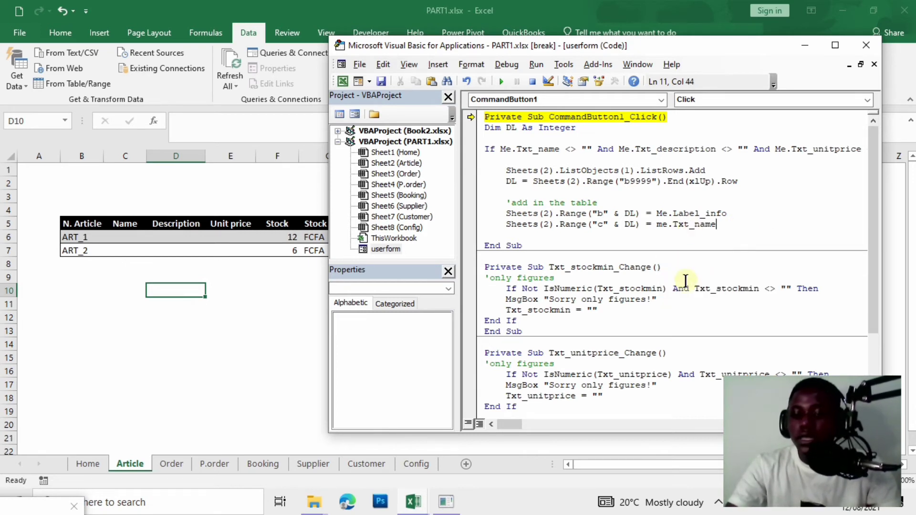
Add a column D line writing Me.Txt_description, then paste another Range line with its value erased.
key("Return")
key("ctrl+v")
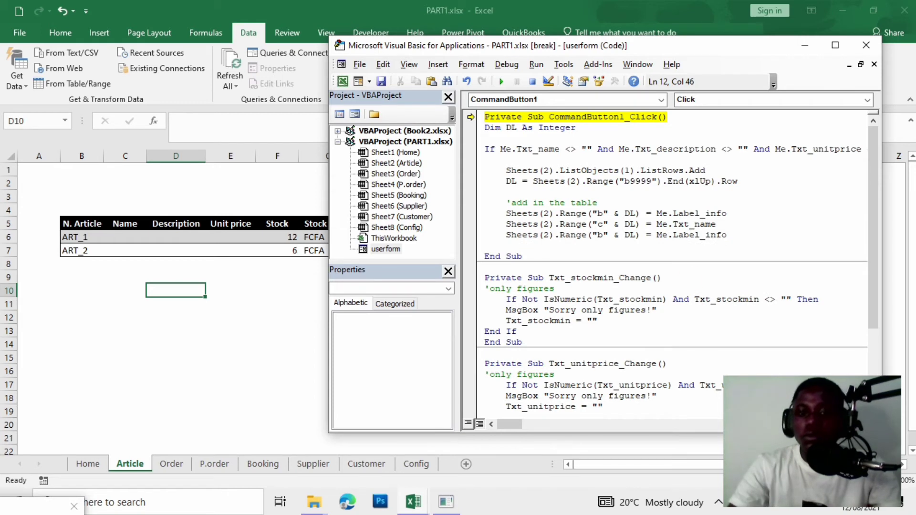
left_click(603, 234)
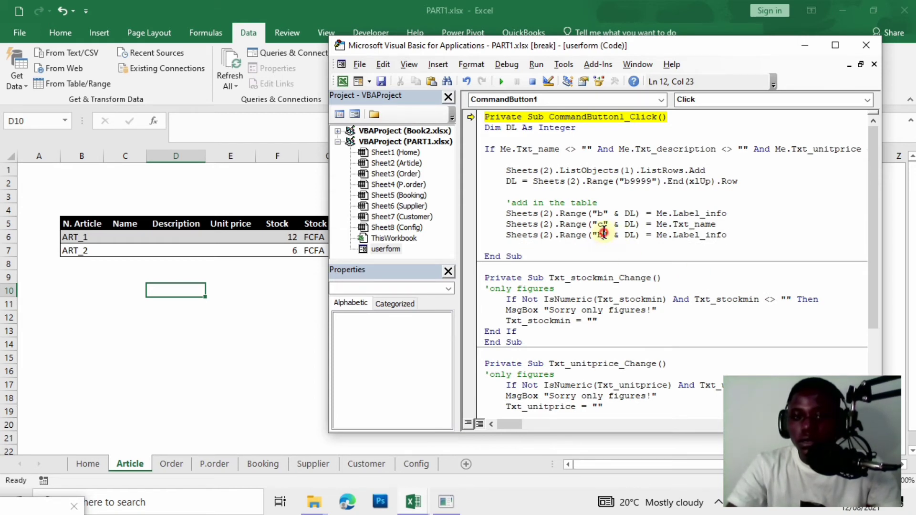
key("BackSpace")
type("d")
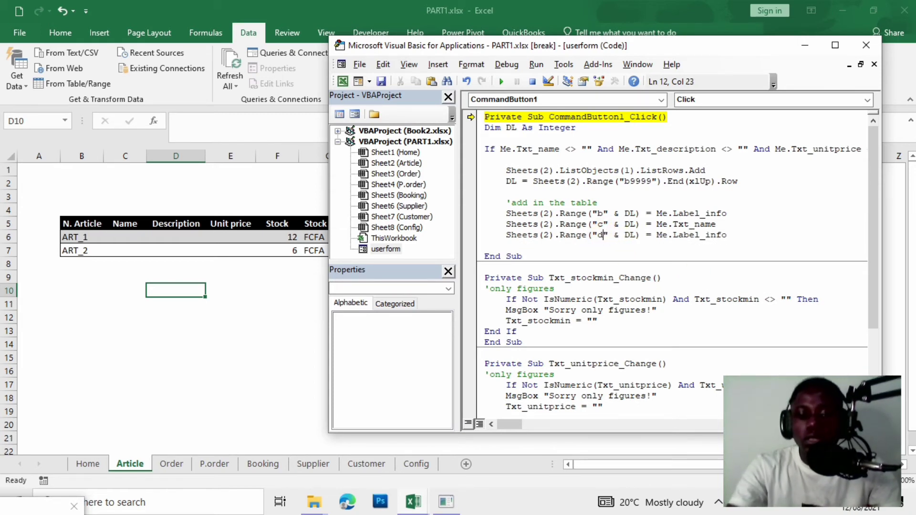
left_click(727, 234)
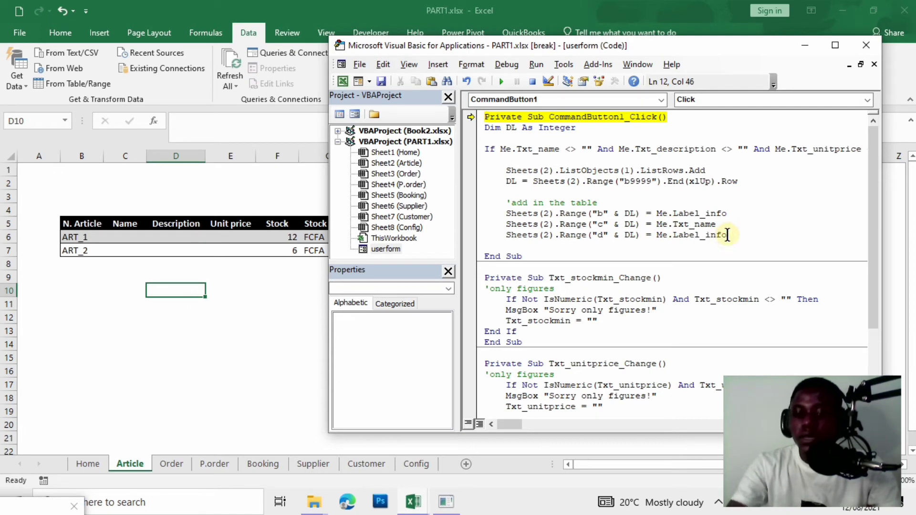
key("BackSpace")
key("BackSpace")
key("BackSpace")
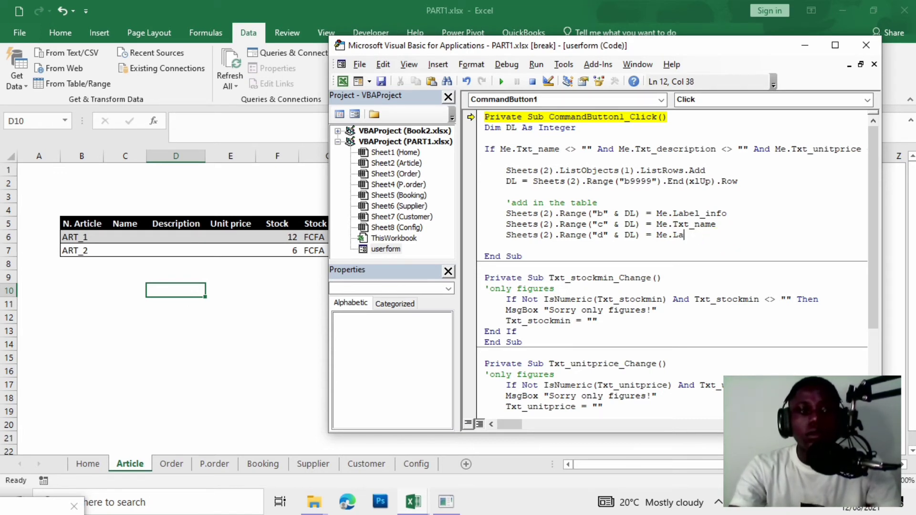
type("m")
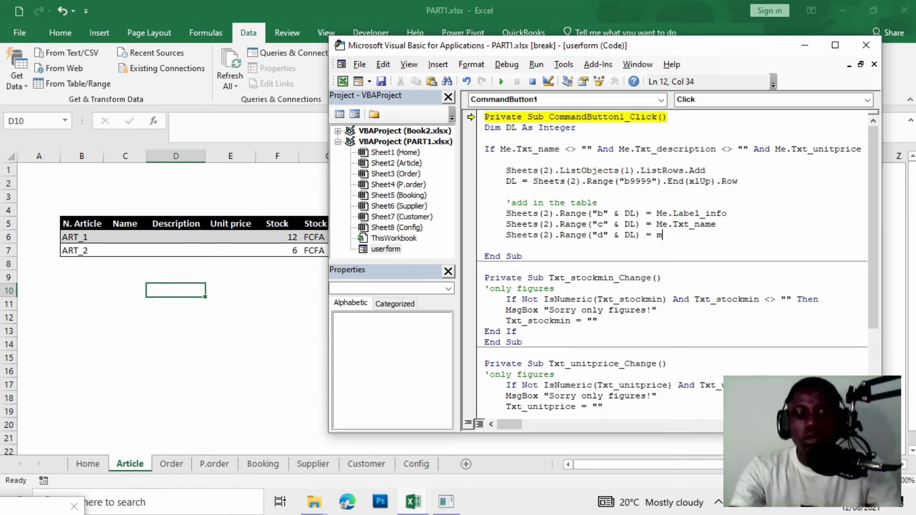
type("e.txt")
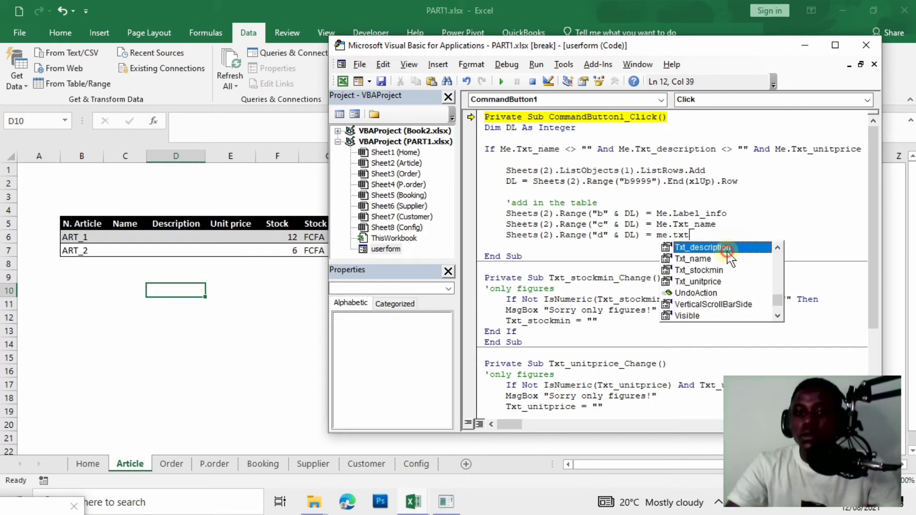
double_click(724, 248)
key("Return")
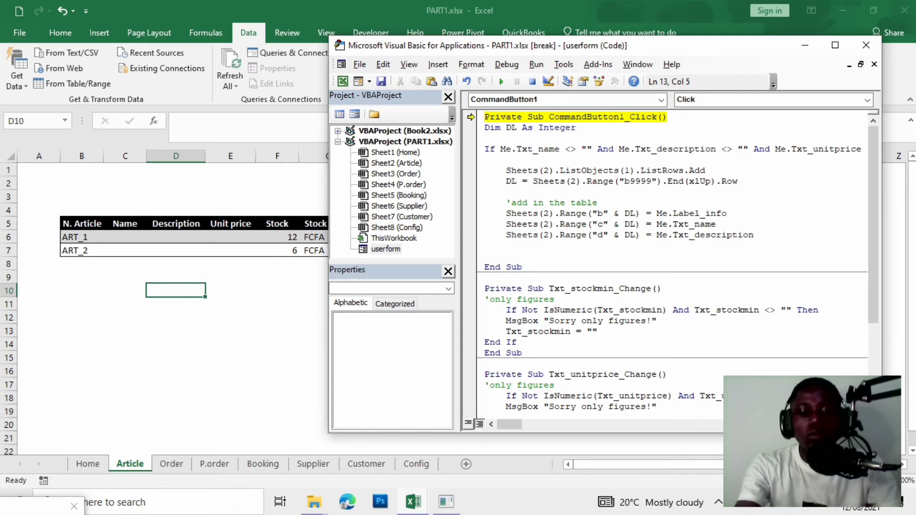
key("ctrl+v")
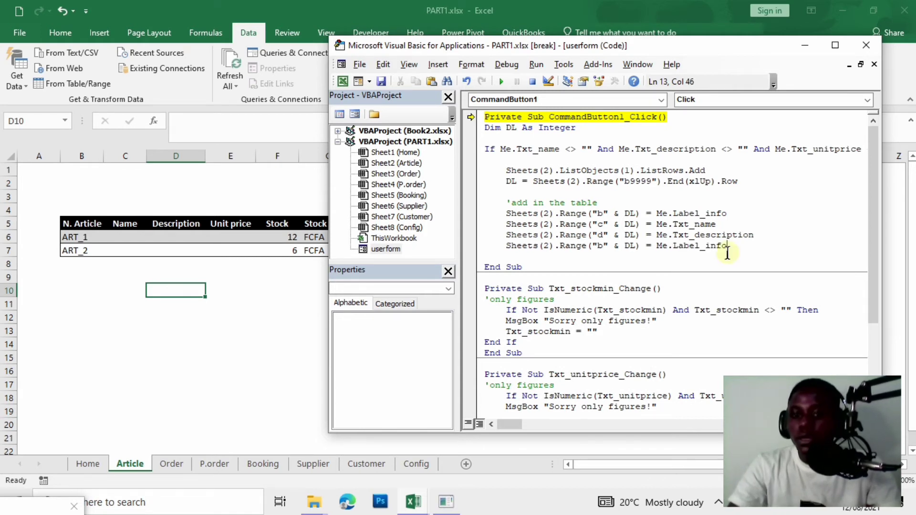
key("BackSpace")
key("BackSpace")
key("BackSpace")
key("BackSpace")
key("BackSpace")
key("BackSpace")
key("BackSpace")
key("BackSpace")
key("BackSpace")
key("BackSpace")
key("BackSpace")
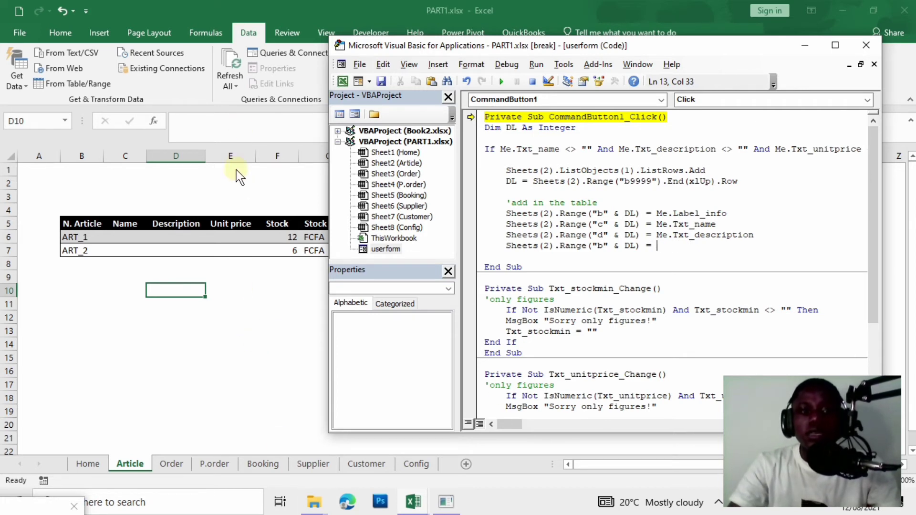
Make the pasted line Range("e" & DL) = CCur(Me.Txt_unitprice), then paste another trimmed copy below.
left_click(603, 247)
key("BackSpace")
type("e")
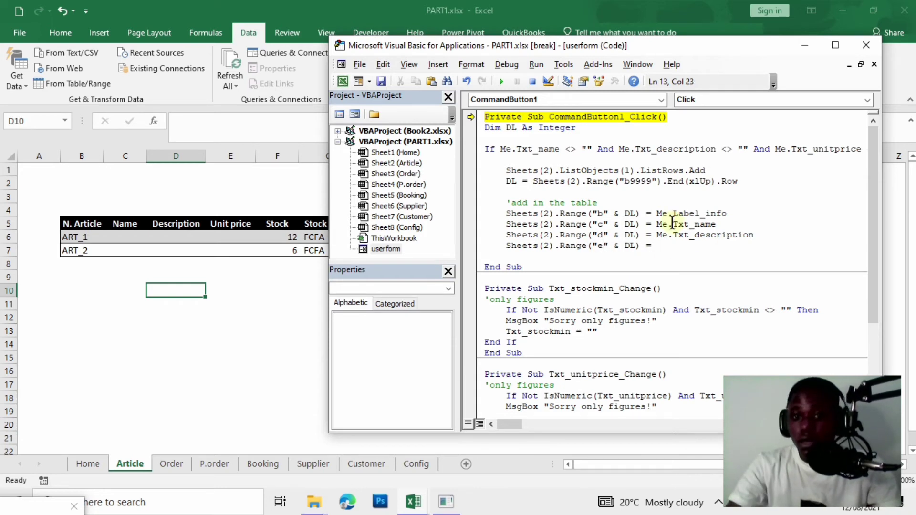
left_click(671, 257)
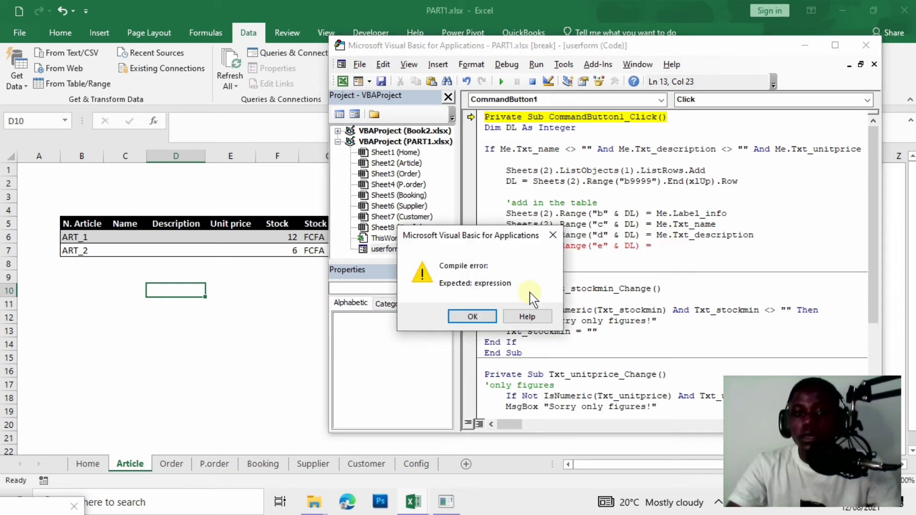
left_click(472, 316)
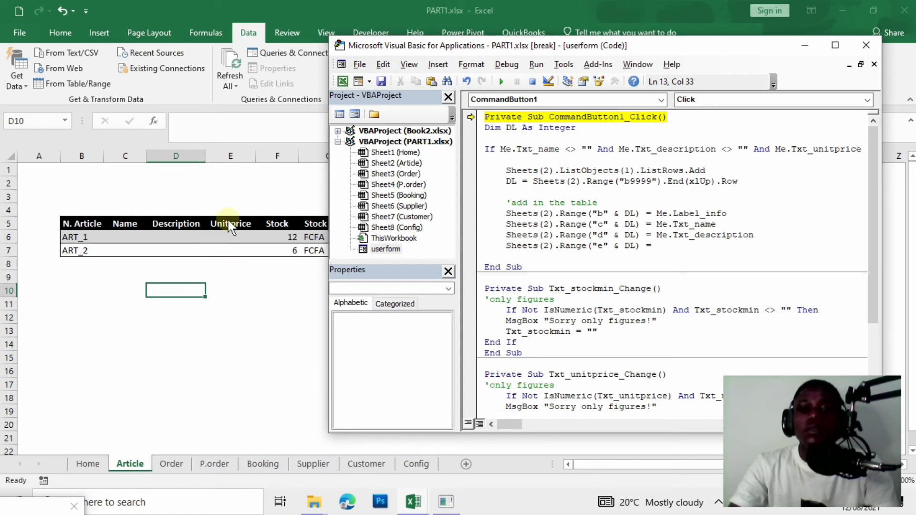
type("cc")
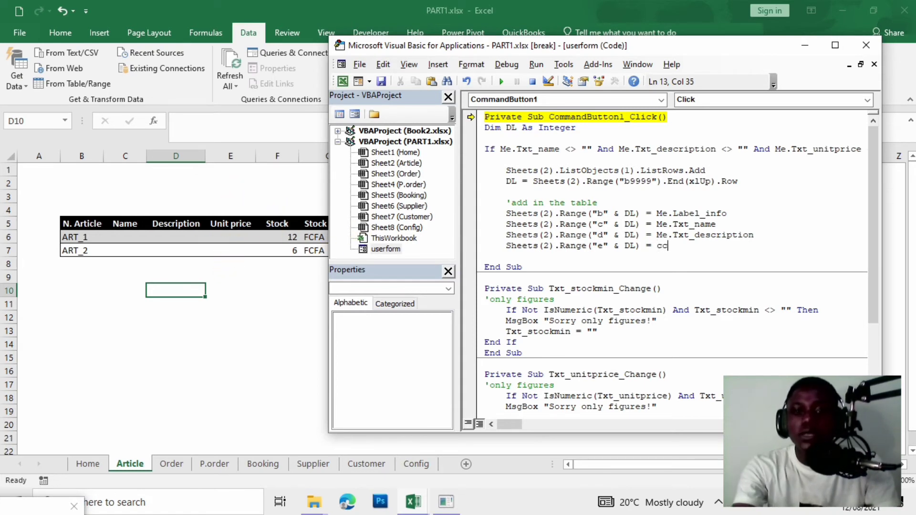
type("ur(me.")
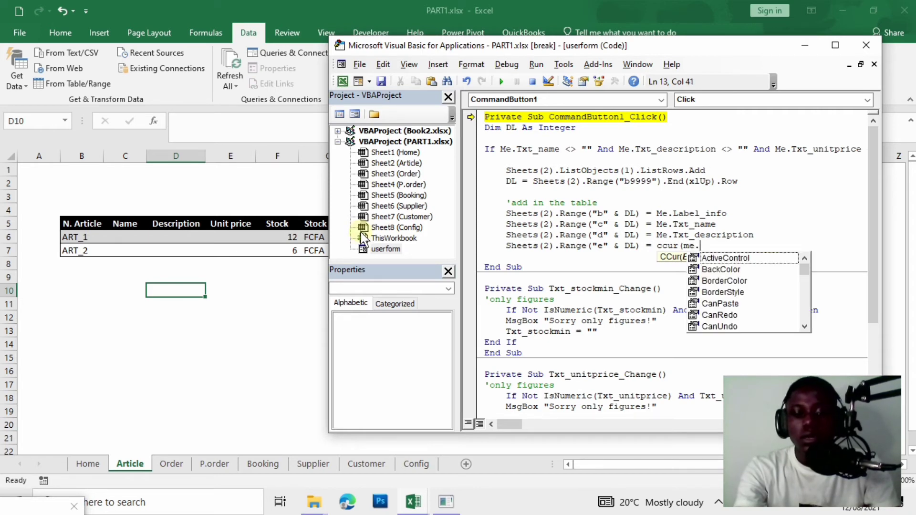
type("txt")
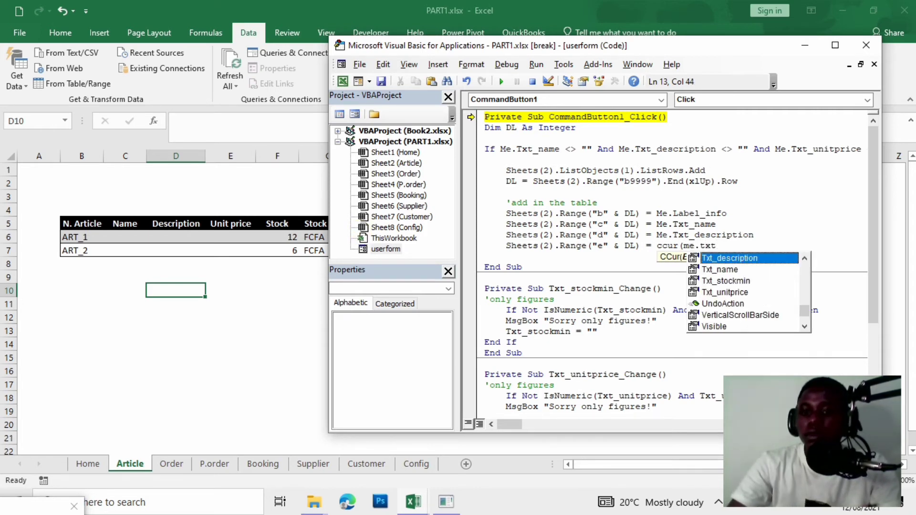
double_click(715, 293)
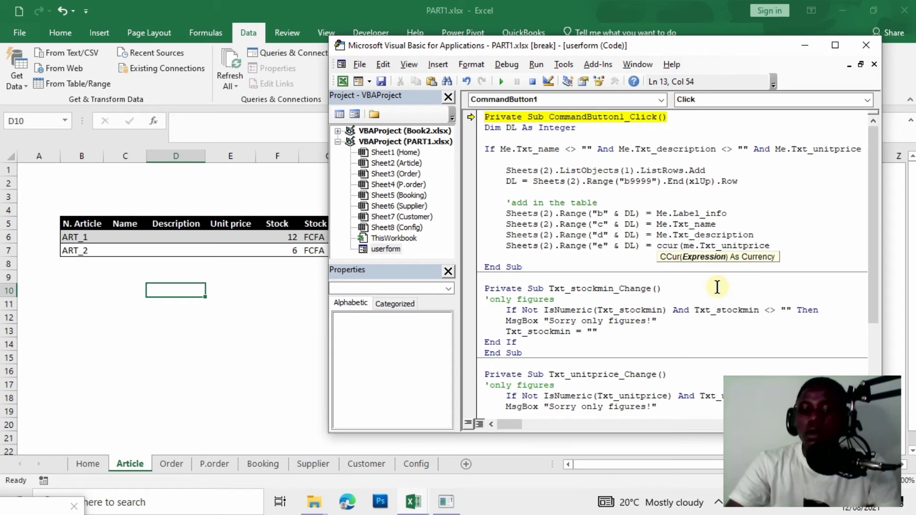
type(")")
key("Return")
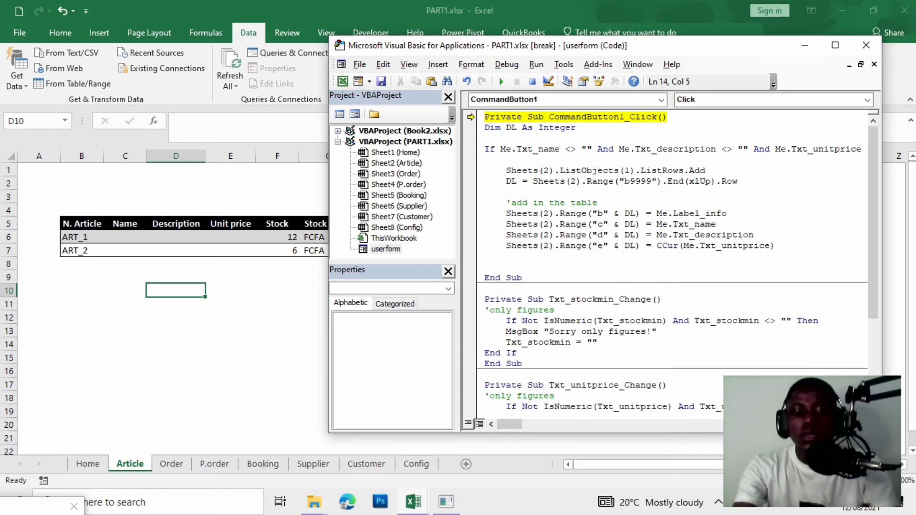
type("Sheets(2).Range(\"b\" & DL) = Me.Label_info")
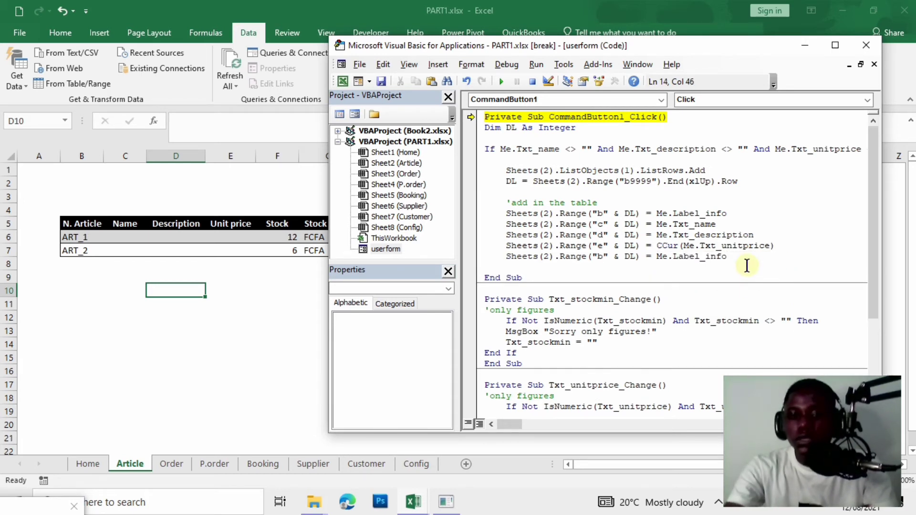
key("BackSpace")
key("BackSpace")
key("BackSpace")
key("BackSpace")
key("BackSpace")
key("BackSpace")
key("BackSpace")
key("BackSpace")
key("BackSpace")
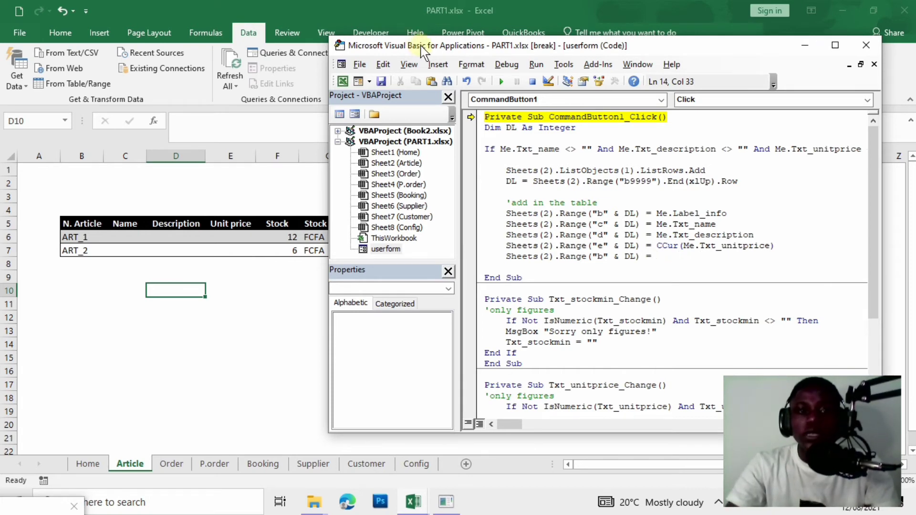
mouse_move(431, 48)
left_mouse_down()
mouse_move(491, 47)
mouse_move(442, 47)
left_mouse_up()
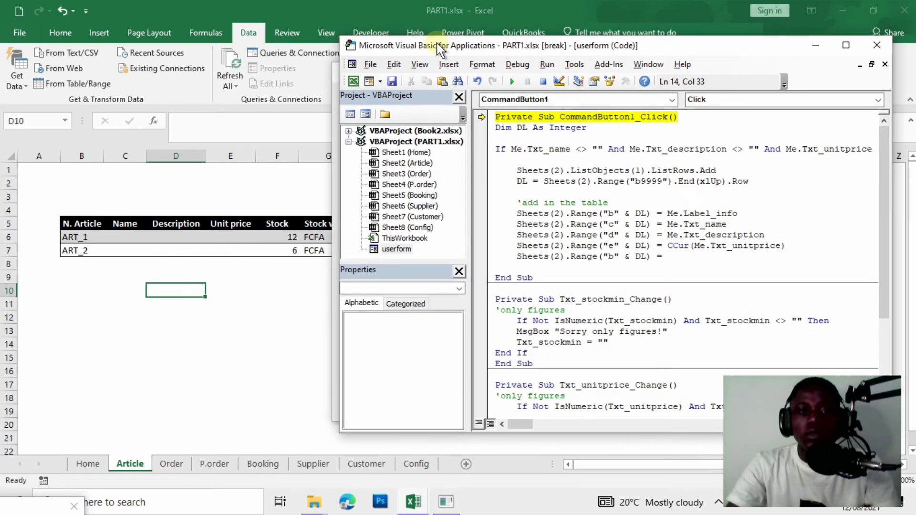
left_click(334, 75)
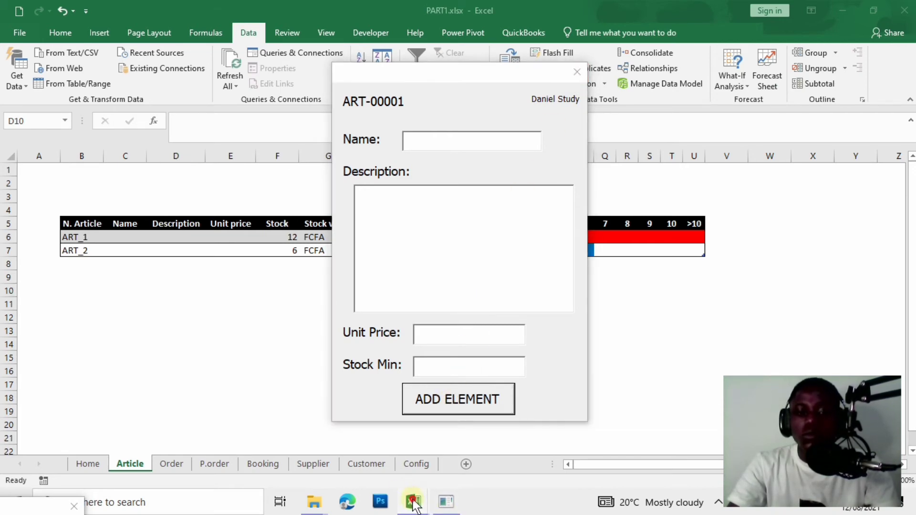
mouse_move(413, 501)
left_click(559, 435)
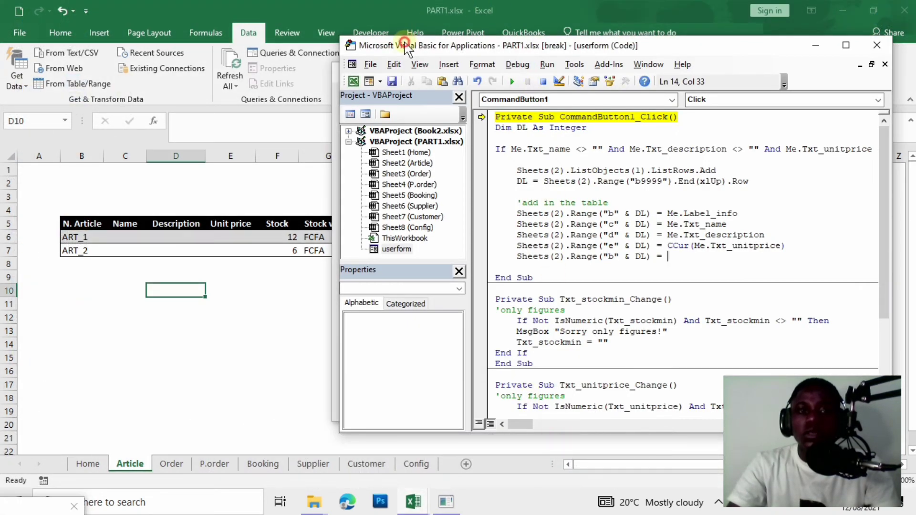
left_click_drag(406, 42, 278, 212)
left_click(349, 73)
left_click_drag(352, 74, 713, 92)
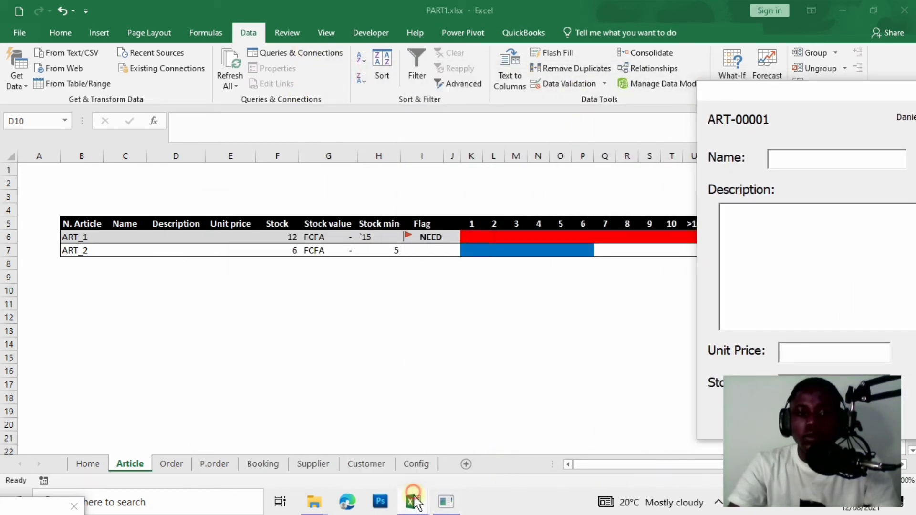
mouse_move(444, 504)
left_click(548, 453)
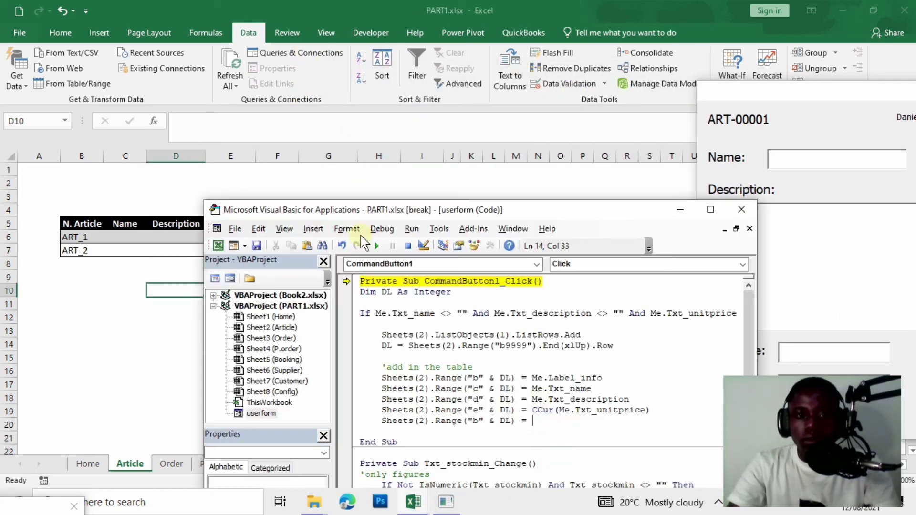
left_click_drag(372, 211, 619, 60)
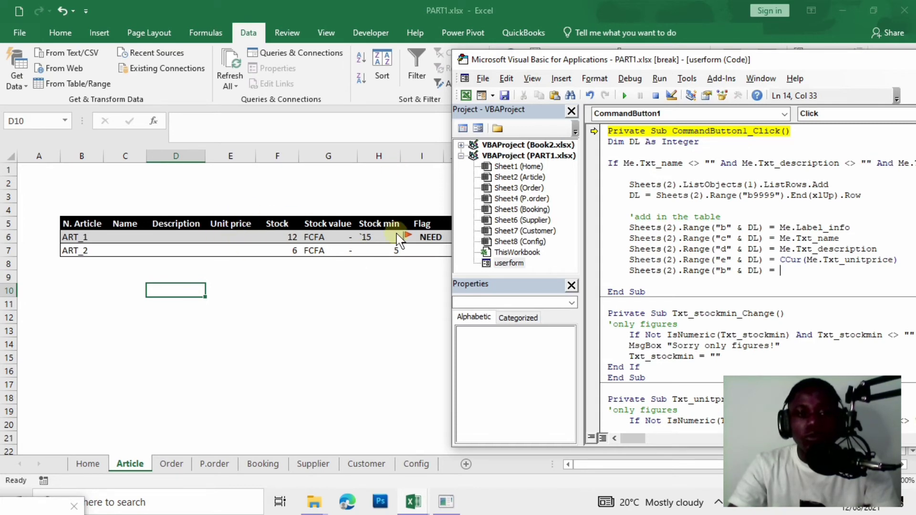
left_click_drag(640, 57, 403, 51)
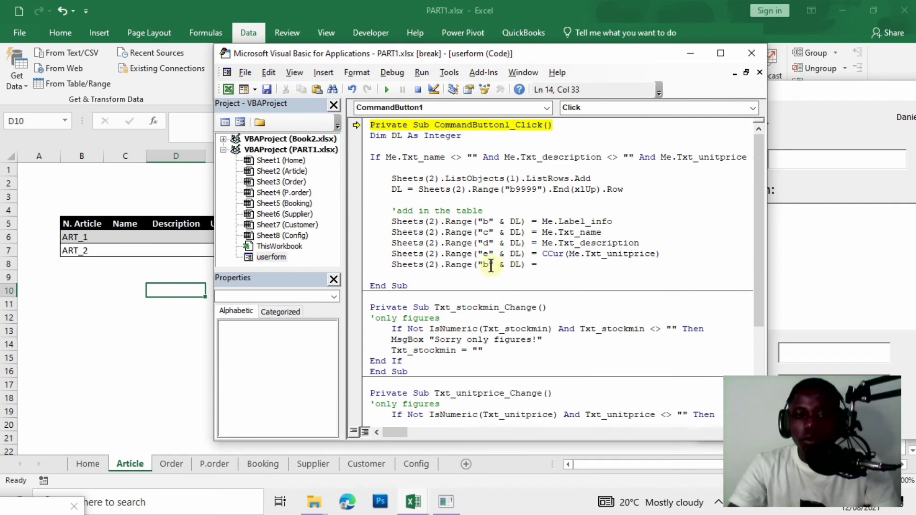
Complete the column H line so it writes Me.Txt_stockmin, dismissing a compile error along the way.
key("BackSpace")
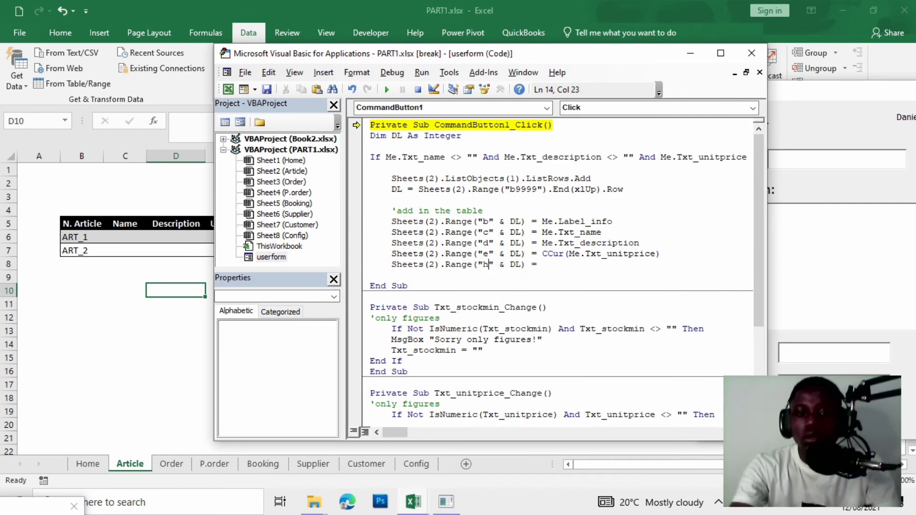
left_click(564, 273)
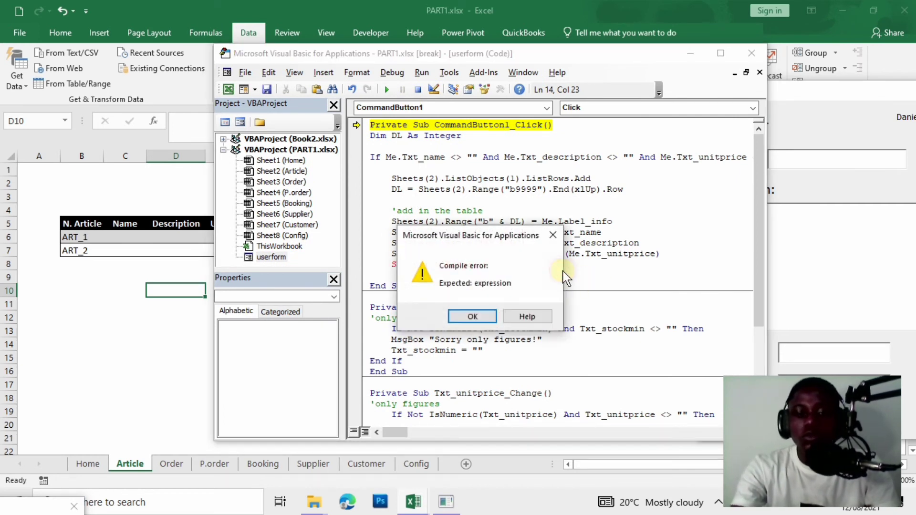
left_click(486, 313)
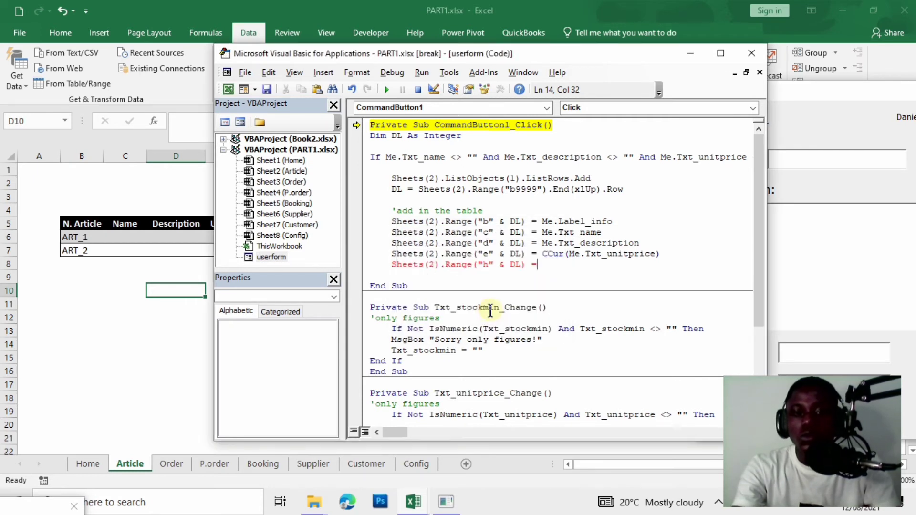
type("Me")
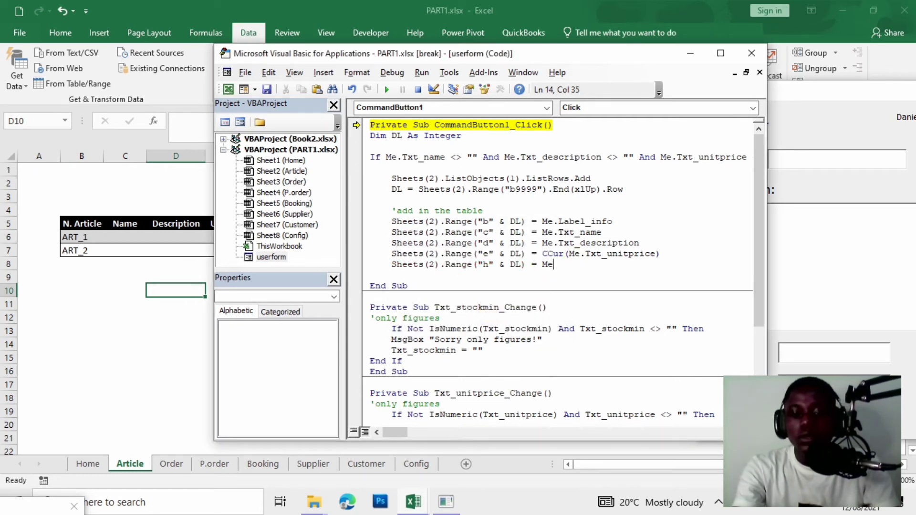
type(".txt")
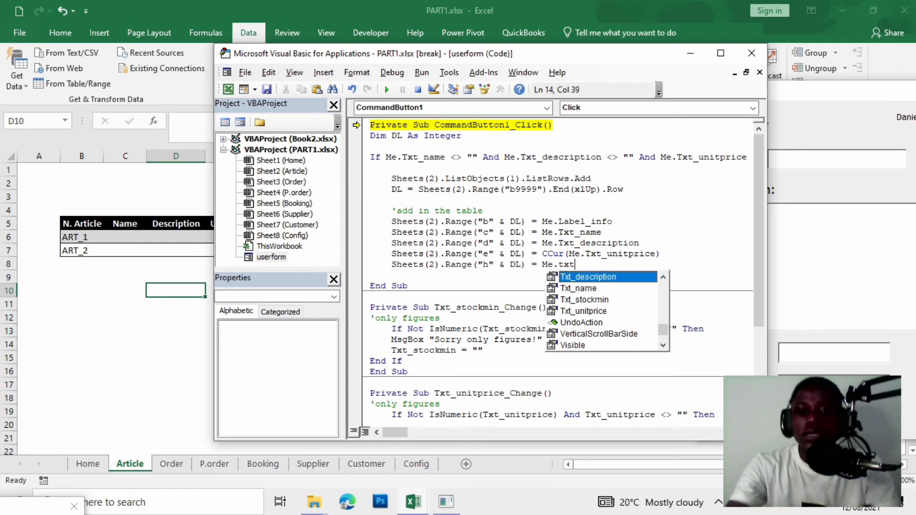
double_click(605, 300)
key("Return")
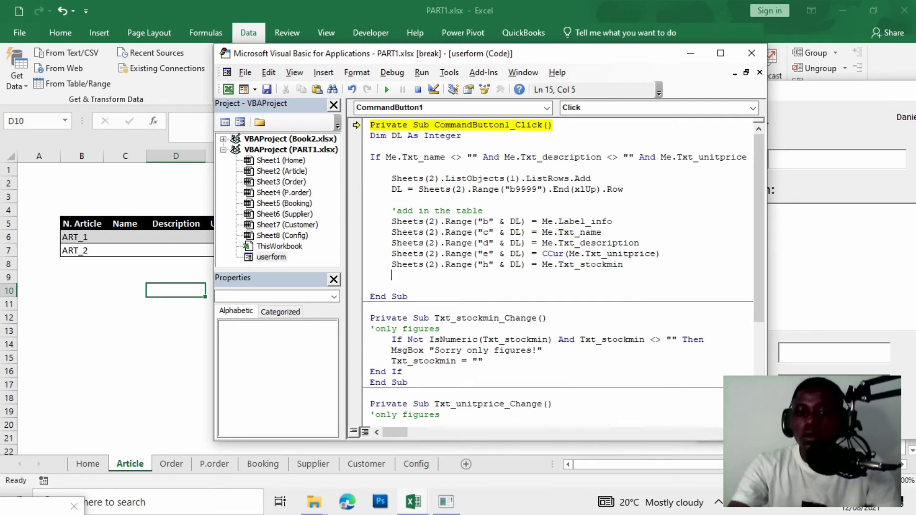
Rerun to hit the compile error again, then type end if on the line above End Sub.
left_click_drag(481, 55, 678, 163)
left_click(384, 288)
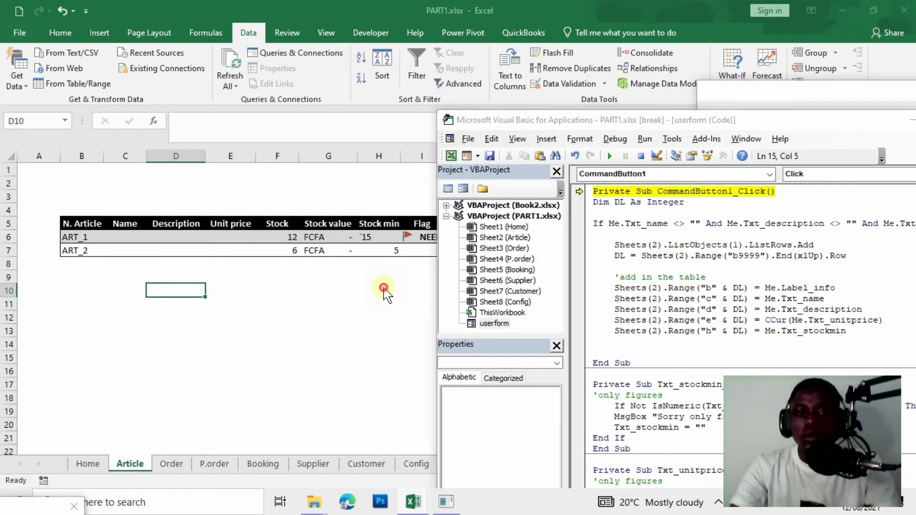
left_click(384, 288)
left_click(390, 259)
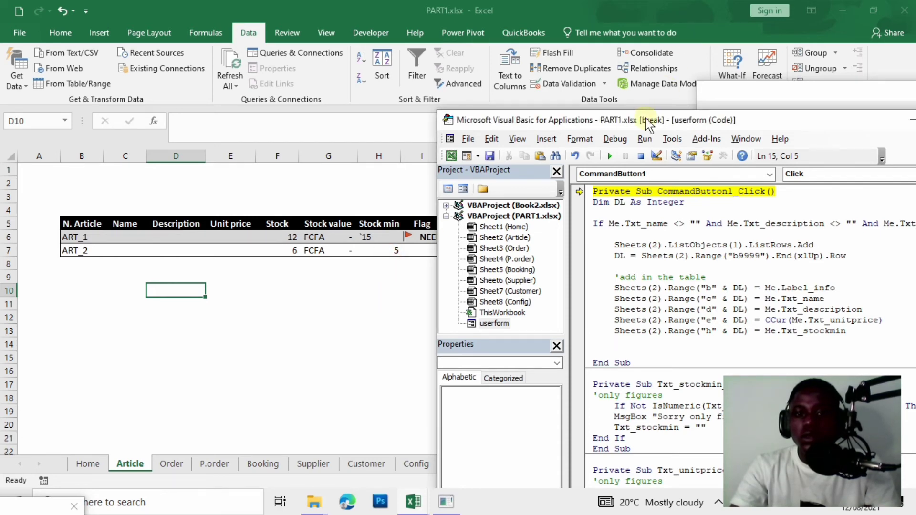
left_click_drag(646, 119, 525, 80)
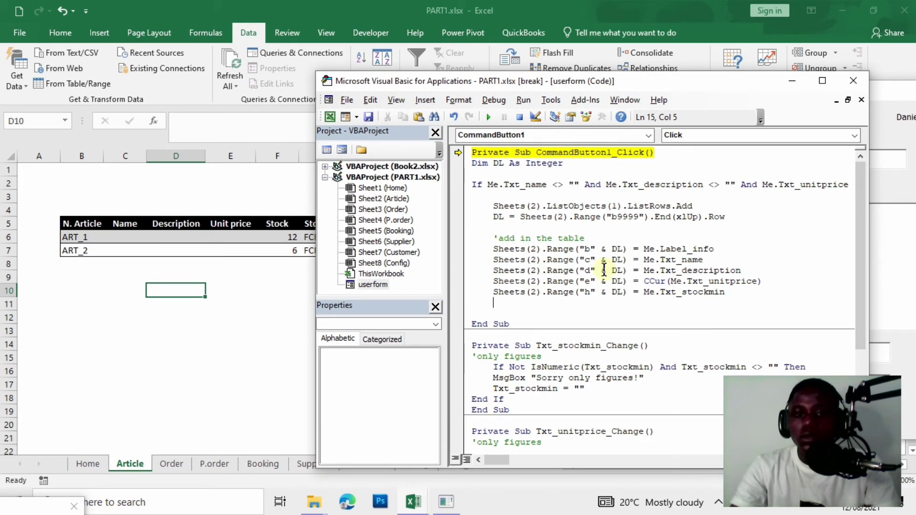
left_click(530, 312)
left_click_drag(695, 81, 614, 70)
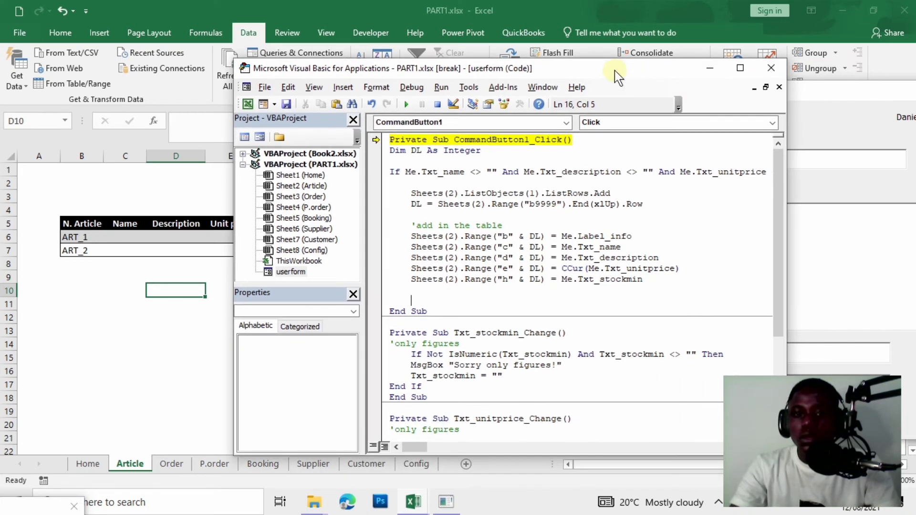
left_click(406, 104)
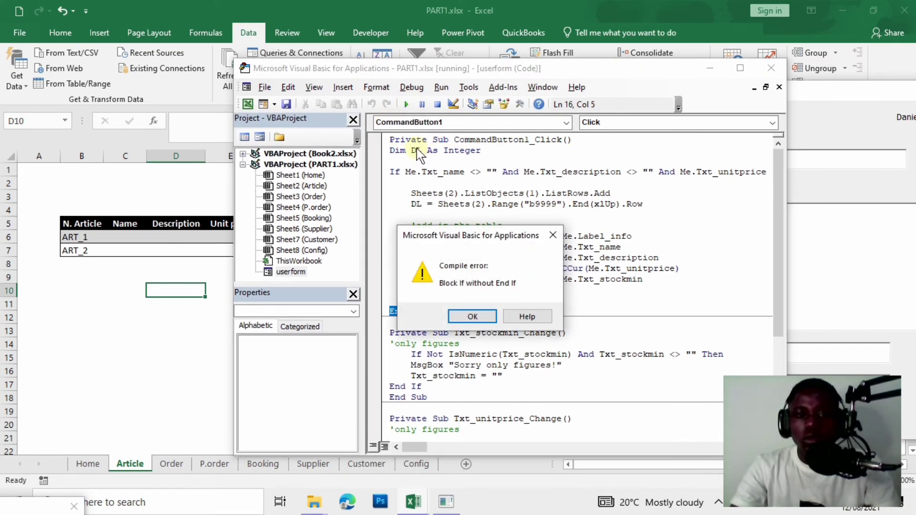
left_click(473, 317)
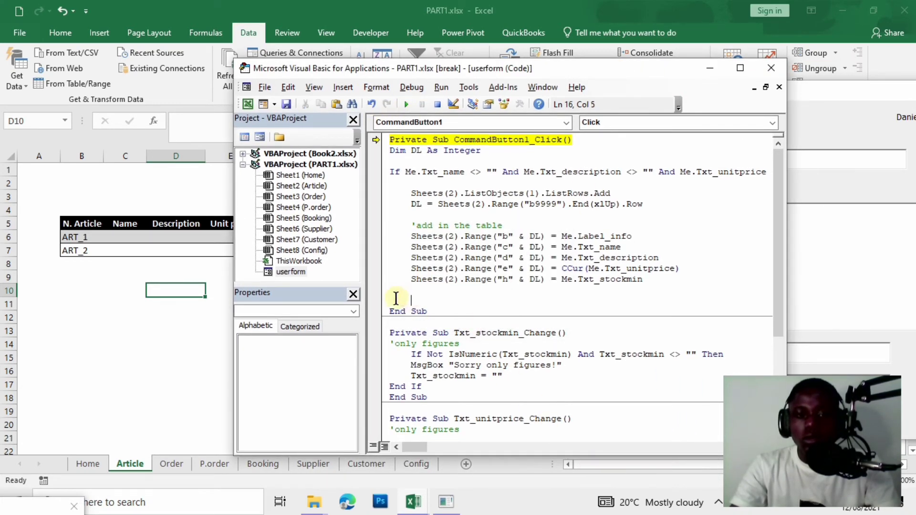
key("BackSpace")
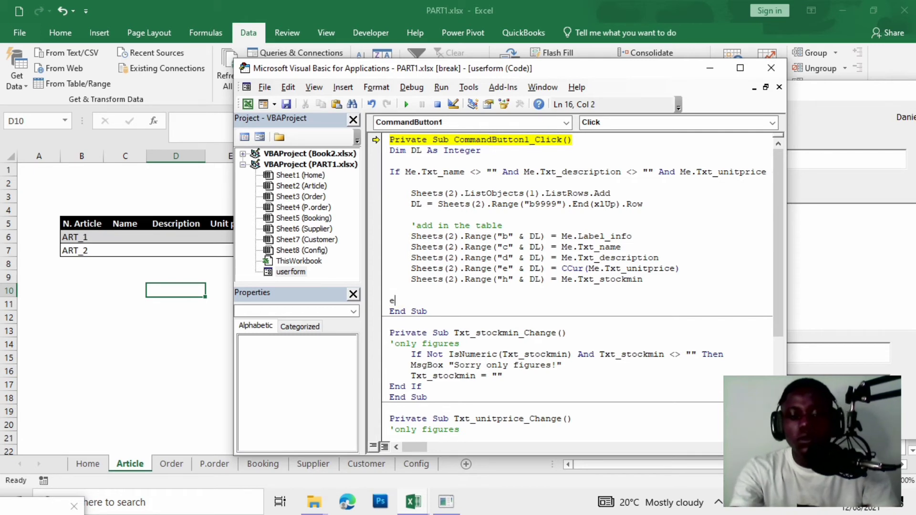
type("end if")
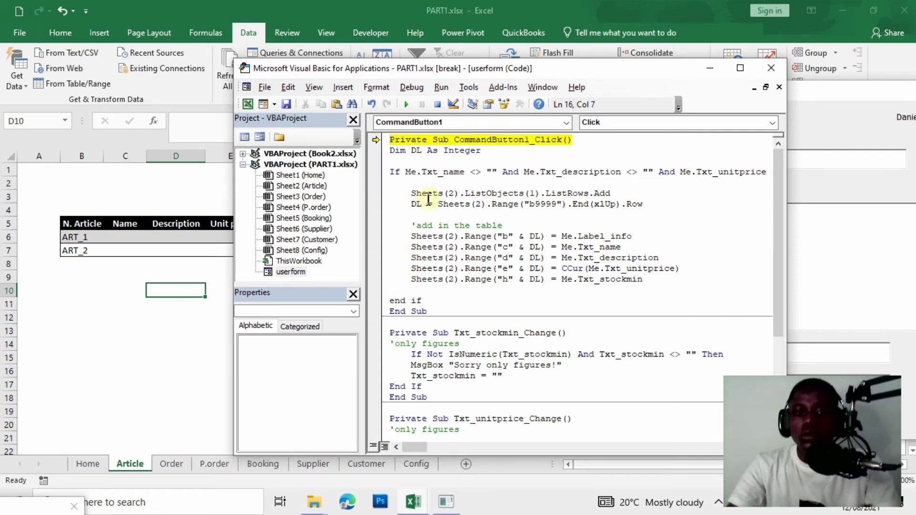
Run the fixed form, which shows ART-00001, then close it and return to the worksheet.
left_click(407, 104)
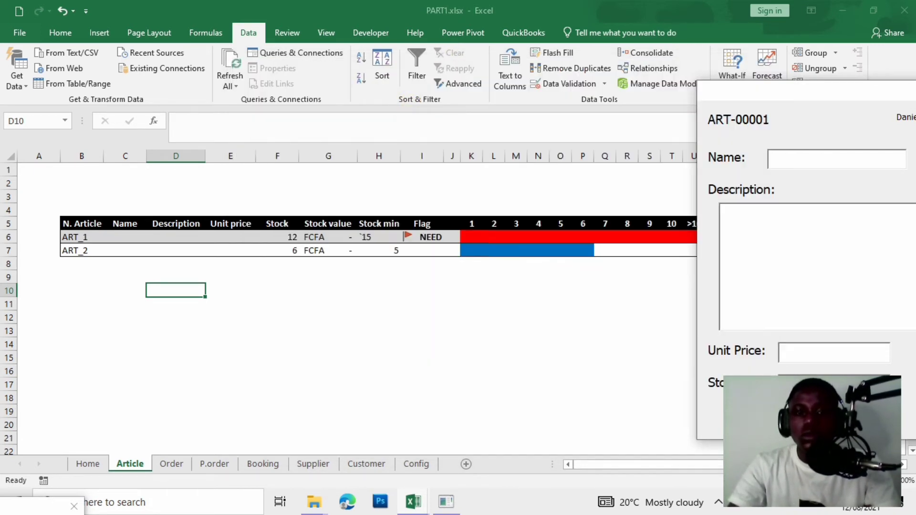
left_click_drag(833, 86, 468, 97)
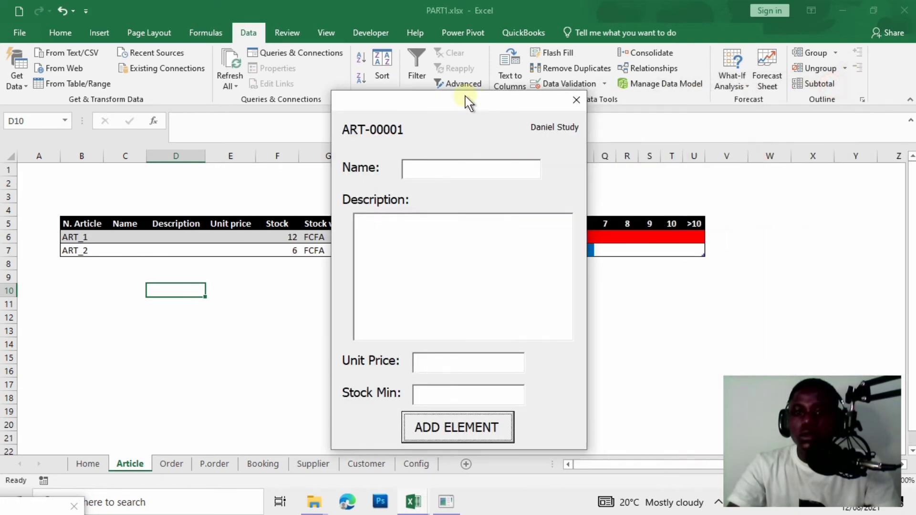
left_click(583, 102)
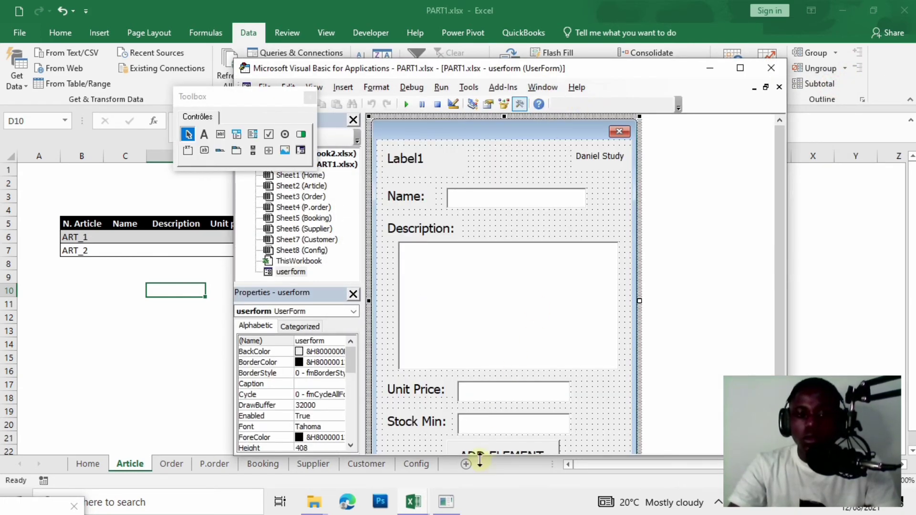
left_click(182, 315)
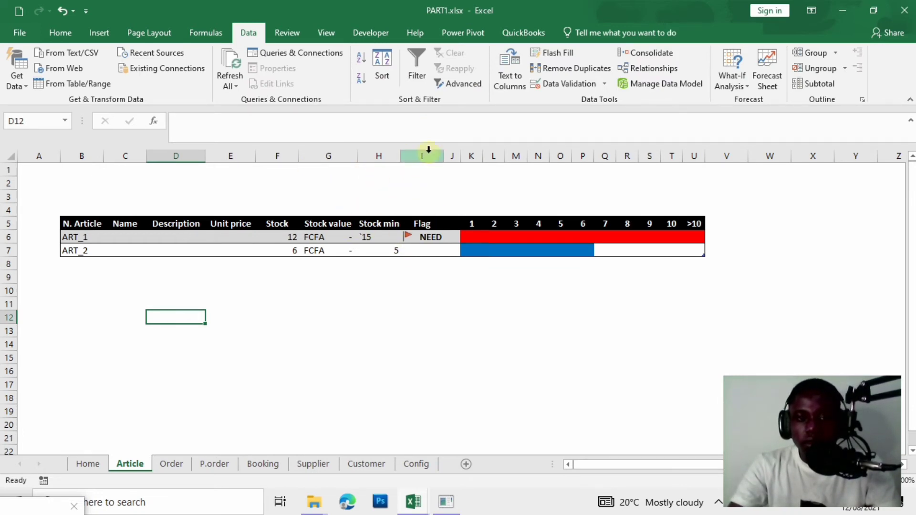
Insert a new column at J and enter Statuts as its header in J5.
left_click(451, 158)
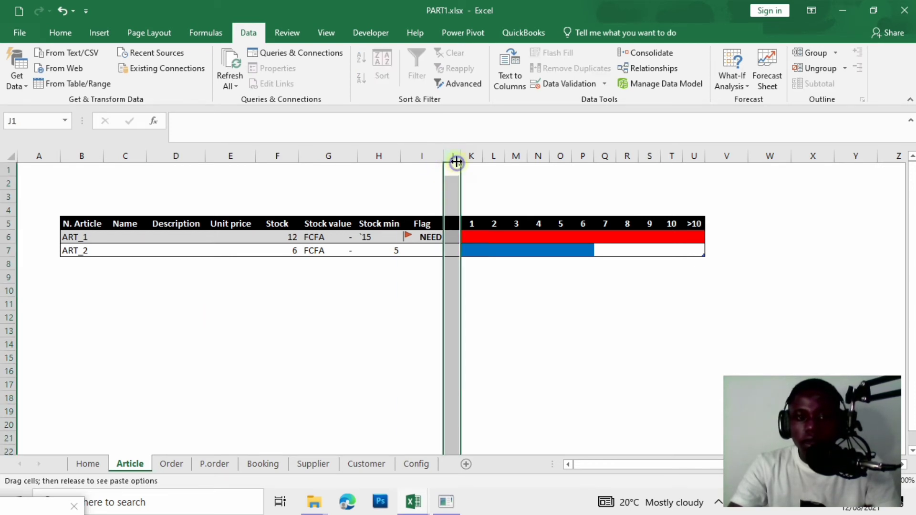
right_click(456, 158)
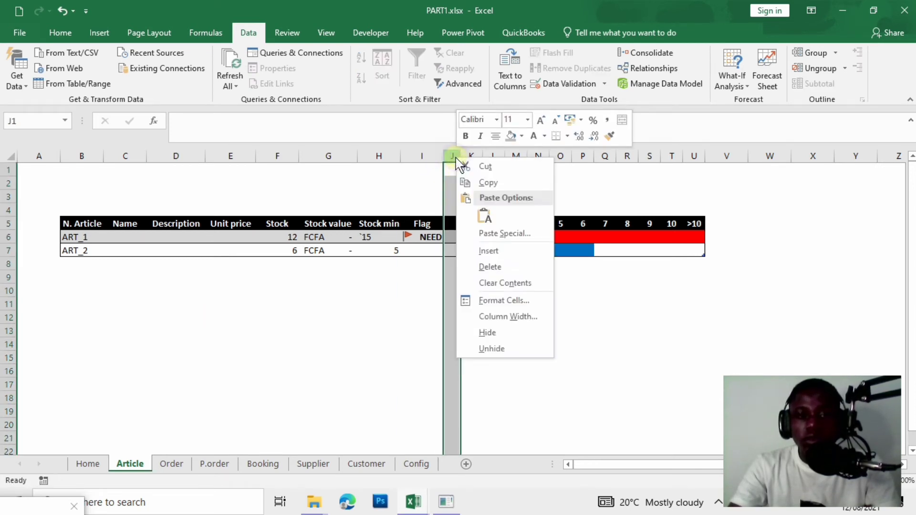
left_click(500, 250)
left_click(466, 340)
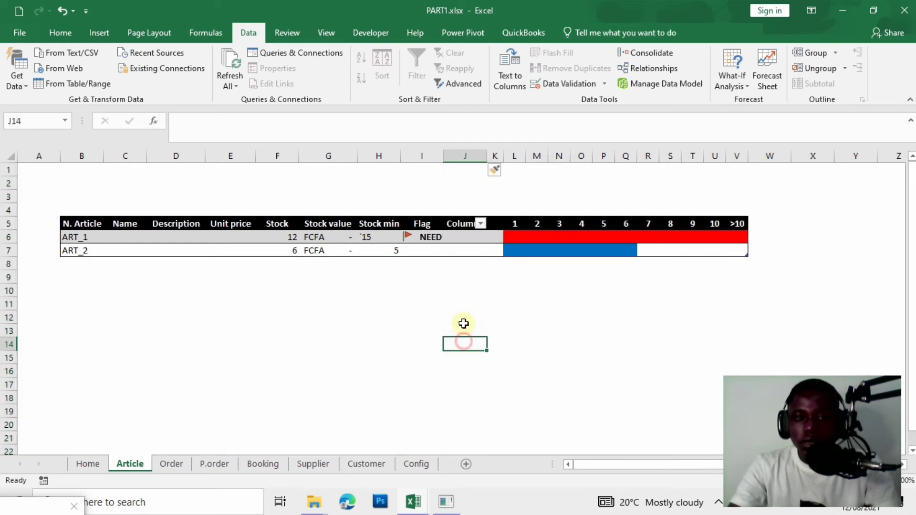
left_click(464, 208)
left_click(462, 223)
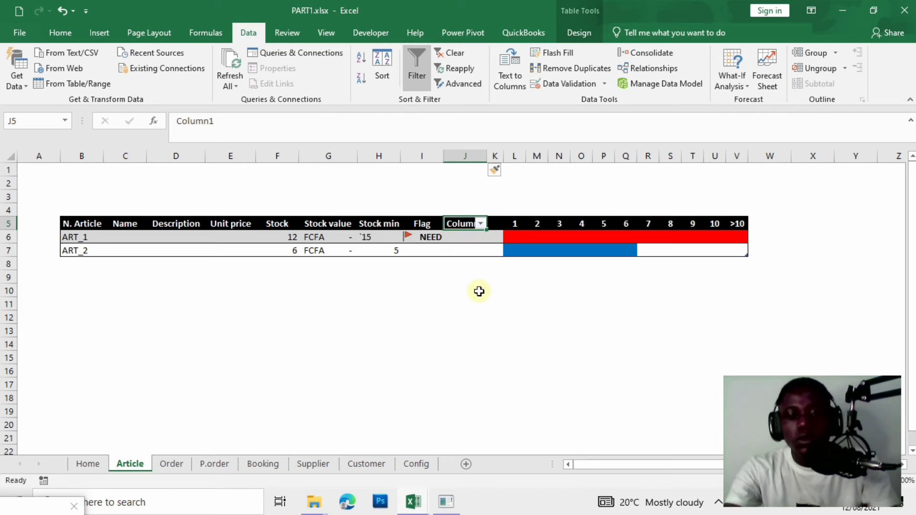
type("Statuts")
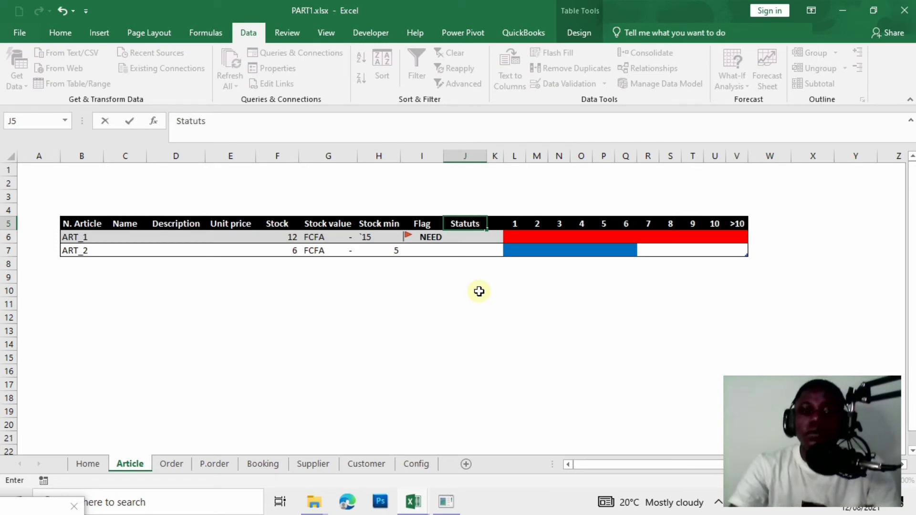
left_click_drag(484, 285, 484, 279)
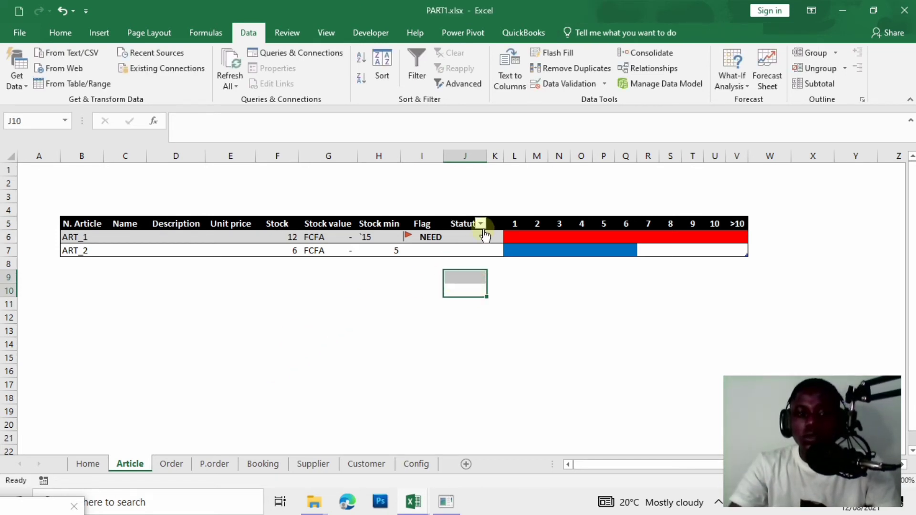
Turn off the table's filter arrows and come back to the Article sheet.
left_click(447, 217)
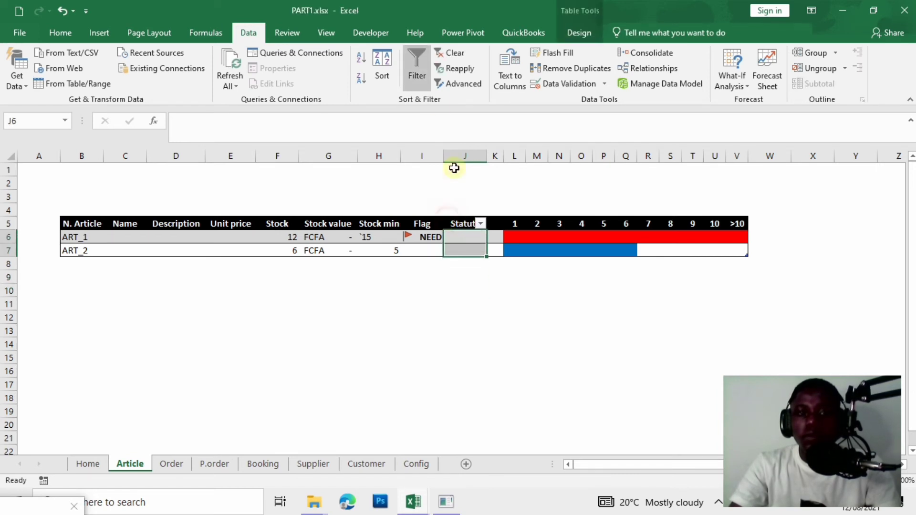
left_click(417, 71)
left_click(366, 466)
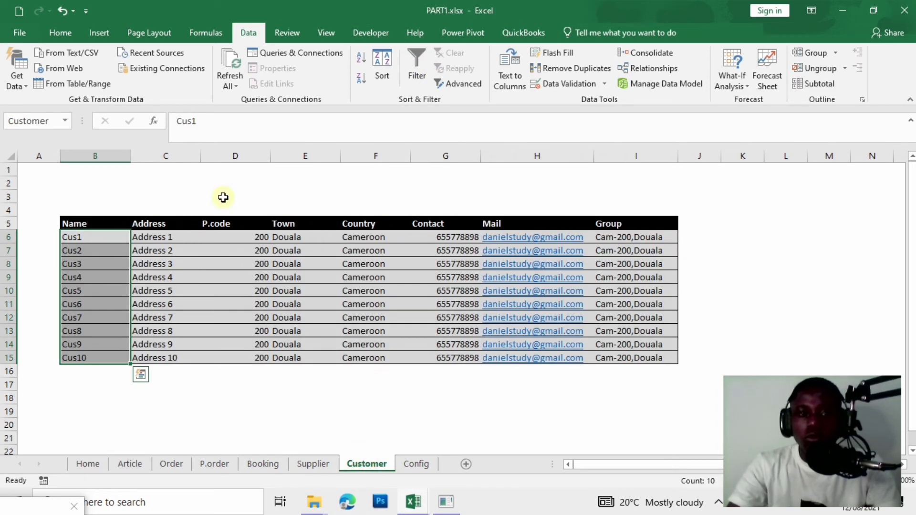
left_click(130, 464)
left_click(471, 212)
left_click(467, 224)
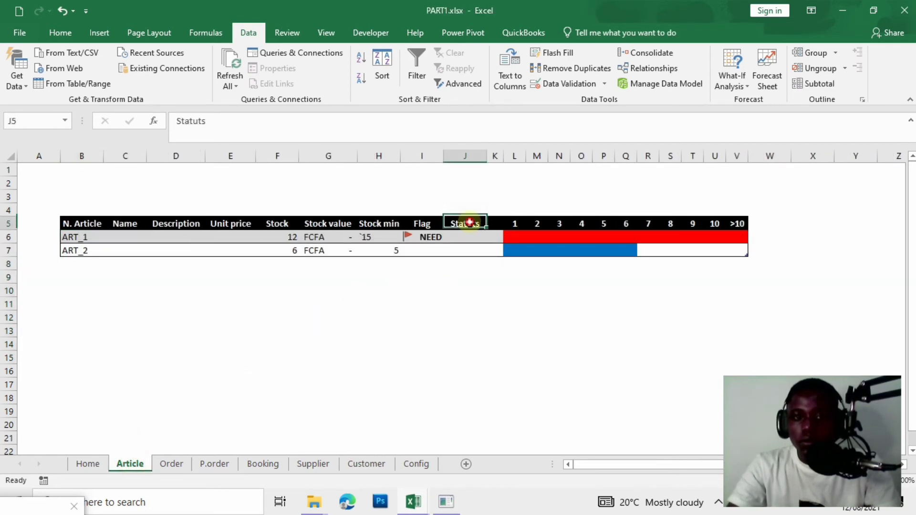
Change ART_2's stock in F7 to 7, then restore it to 6.
left_click(291, 250)
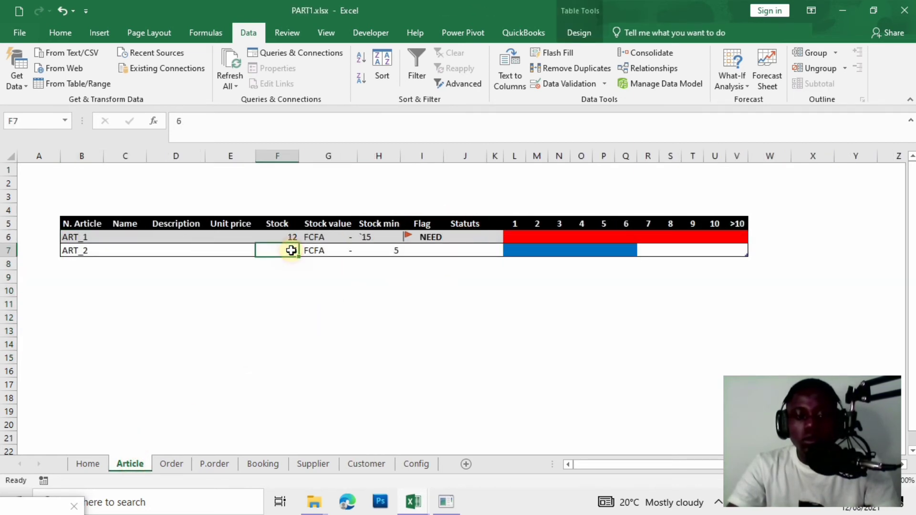
type("7")
left_click(284, 313)
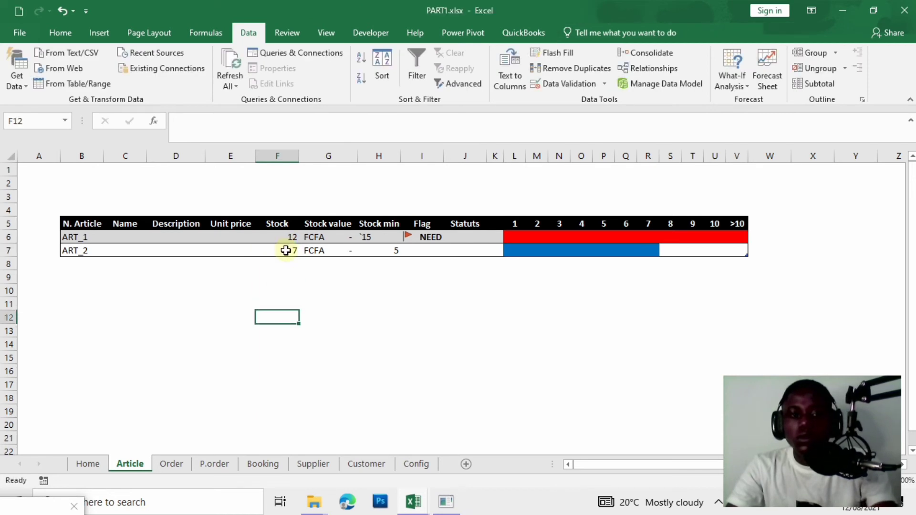
left_click(285, 251)
type("6")
left_click(354, 304)
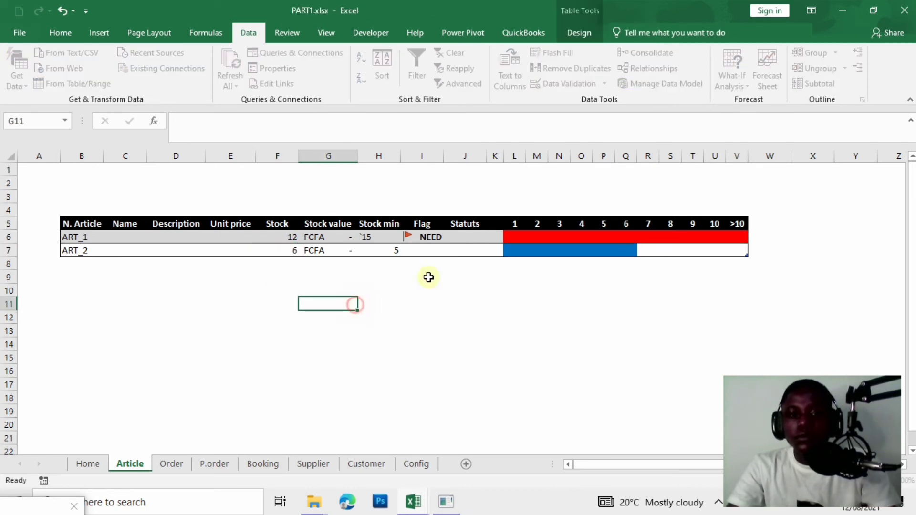
Select Statuts cells J5:J7 and open the Data Validation options.
left_click(464, 236)
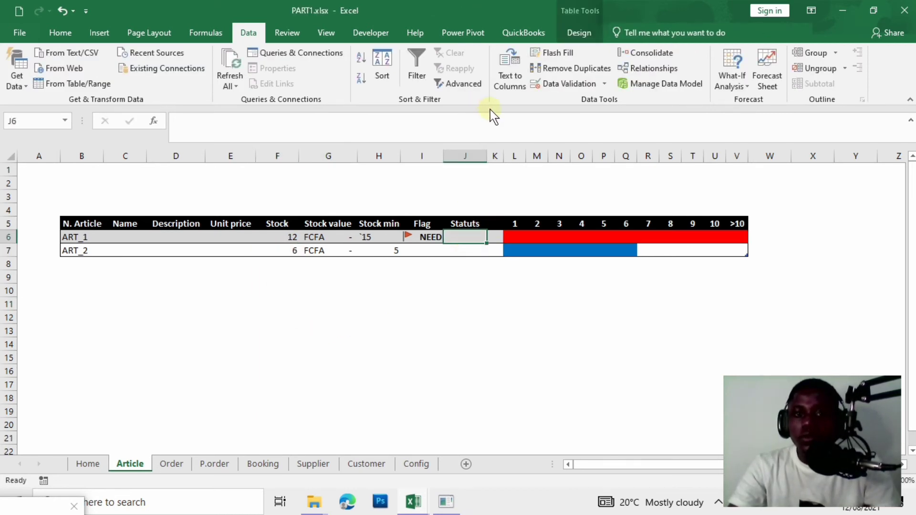
left_click_drag(465, 224, 466, 250)
left_click(605, 83)
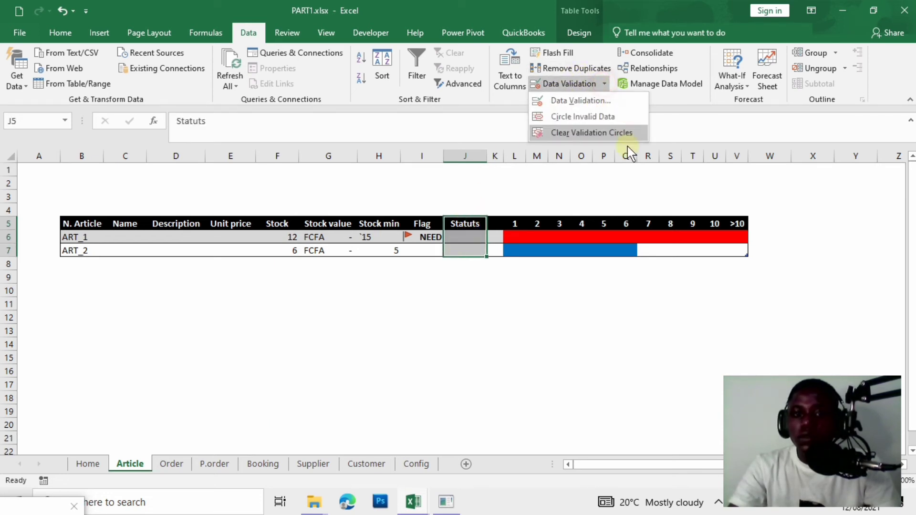
Add an ACTIVE,INACTIVE list data validation to the Statuts column.
left_click(597, 102)
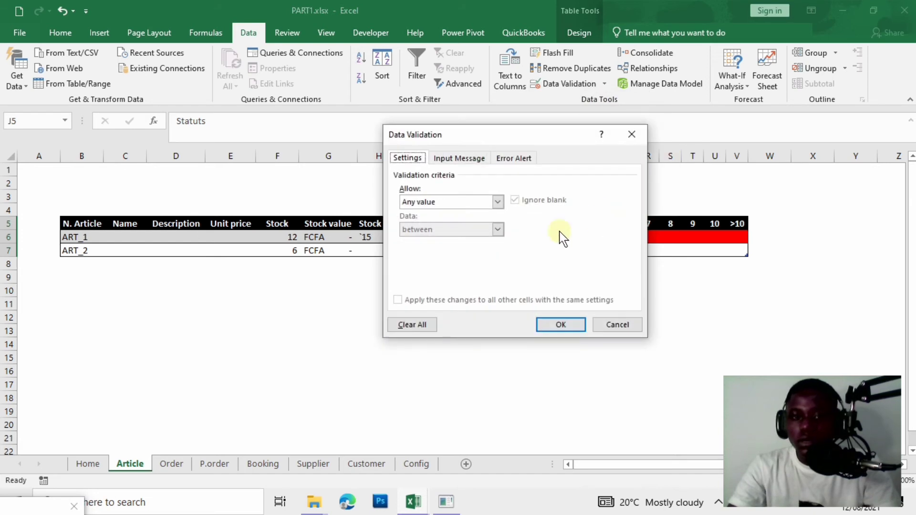
left_click(496, 202)
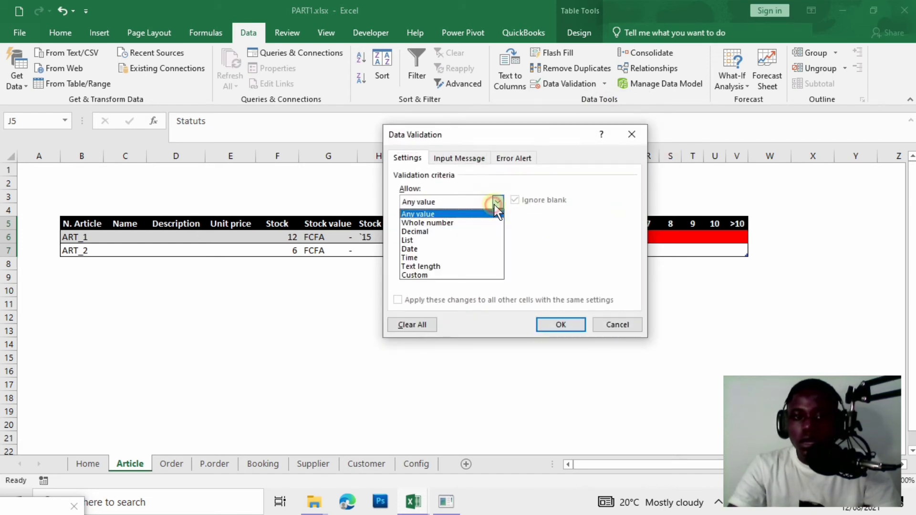
left_click(444, 241)
left_click(430, 256)
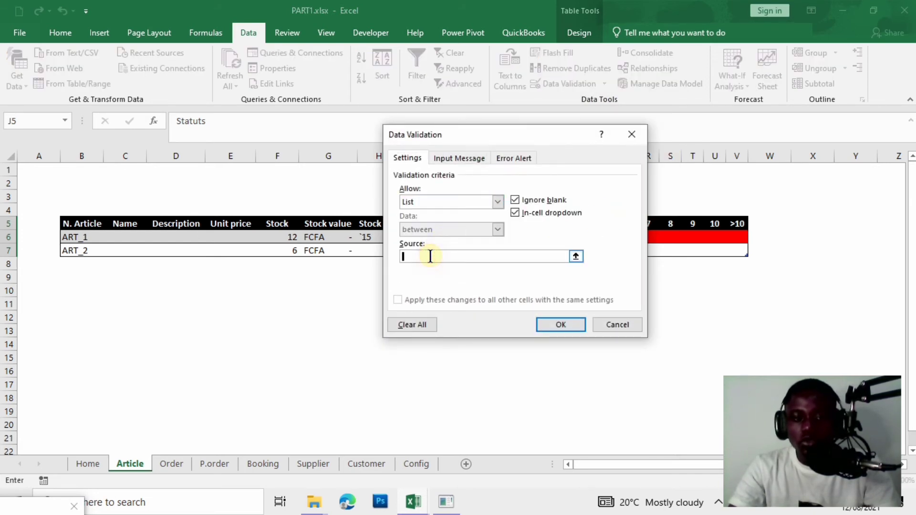
type("AT")
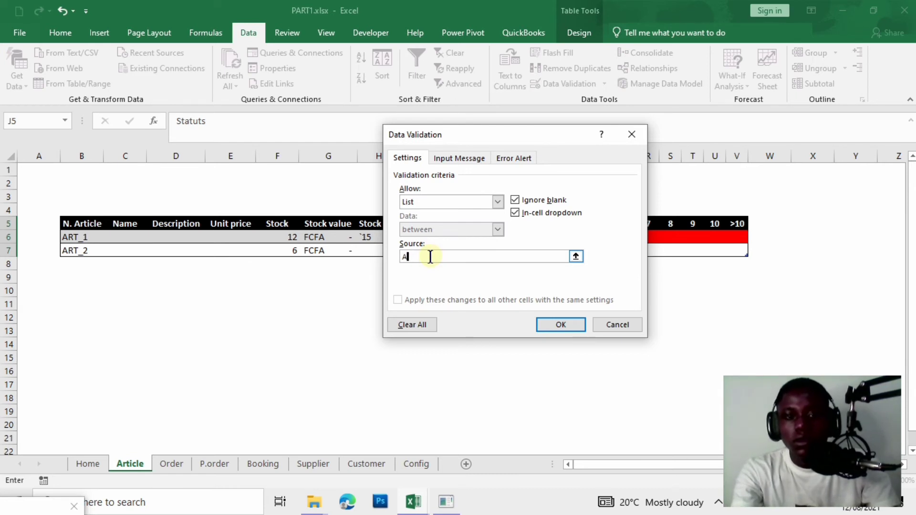
key("BackSpace")
type("CTIVE,INACTIVE")
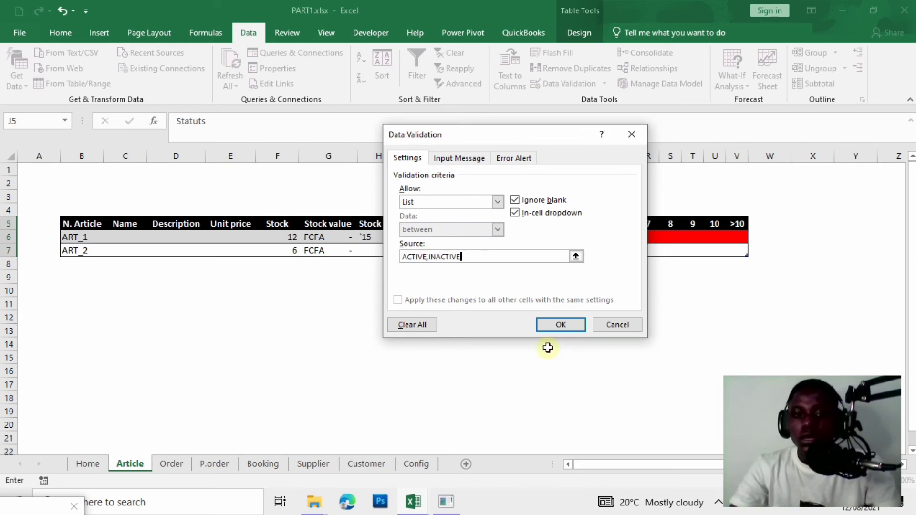
left_click(568, 327)
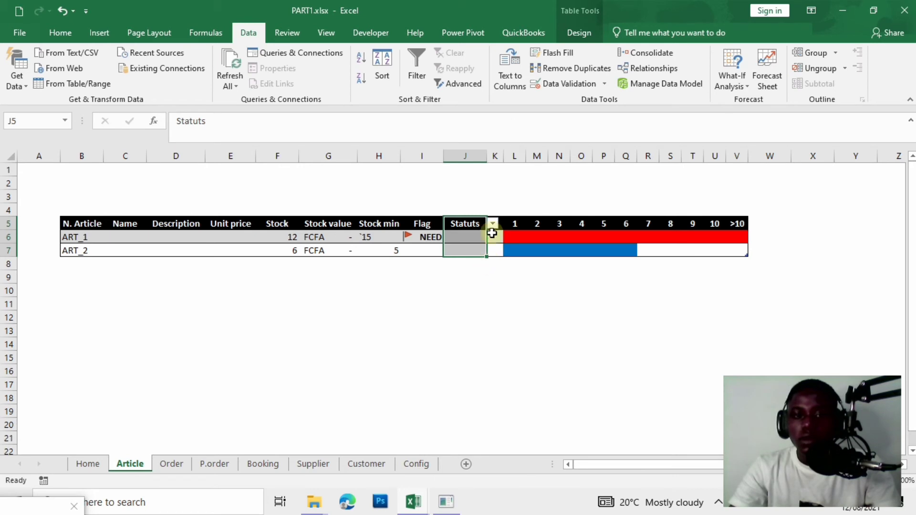
Use the Statuts drop-downs to set both ART_1 and ART_2 to ACTIVE.
left_click(493, 223)
left_click(458, 238)
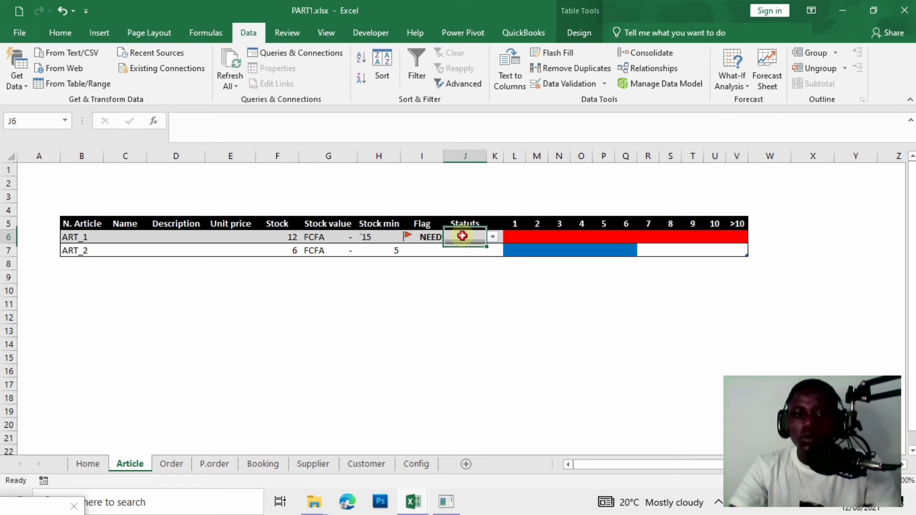
left_click(493, 238)
left_click(483, 247)
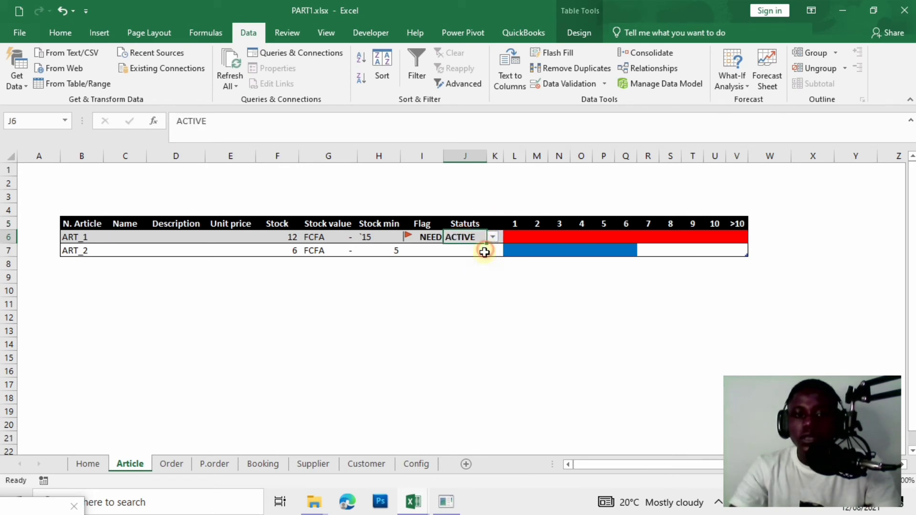
left_click(480, 251)
left_click(492, 250)
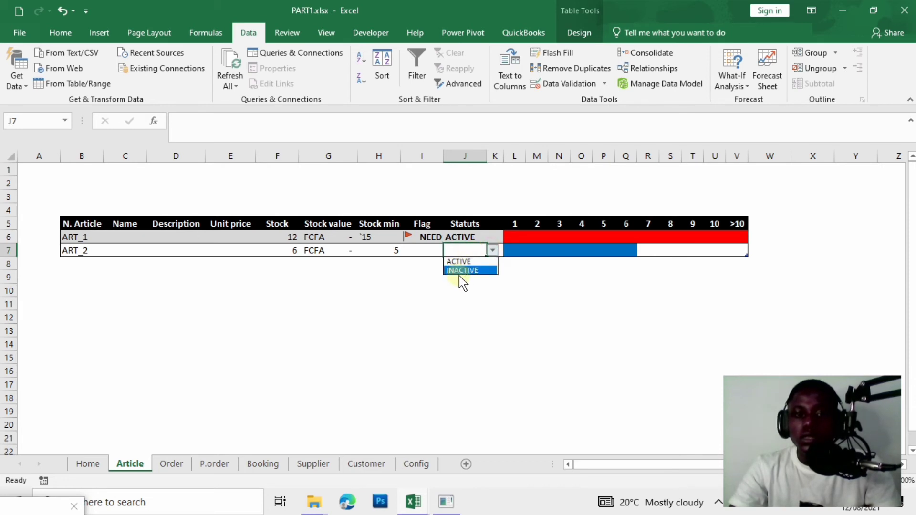
left_click(459, 276)
left_click(497, 251)
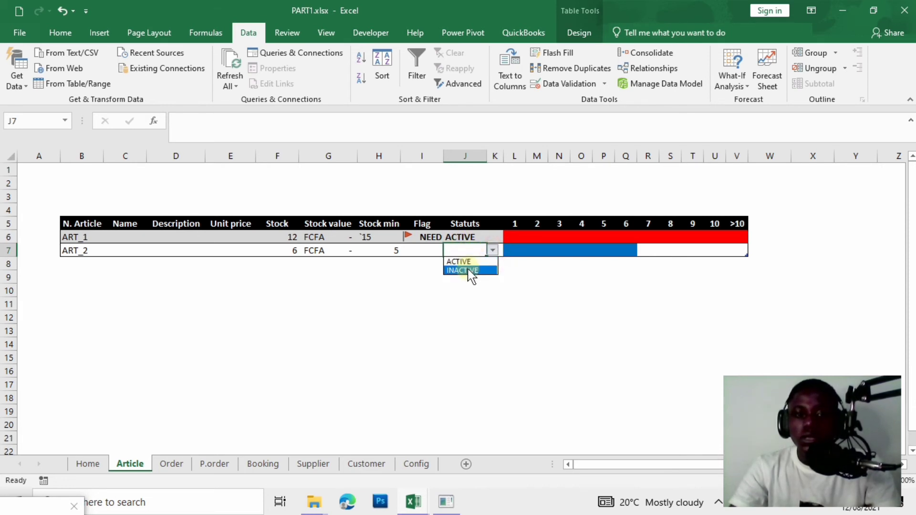
left_click(471, 271)
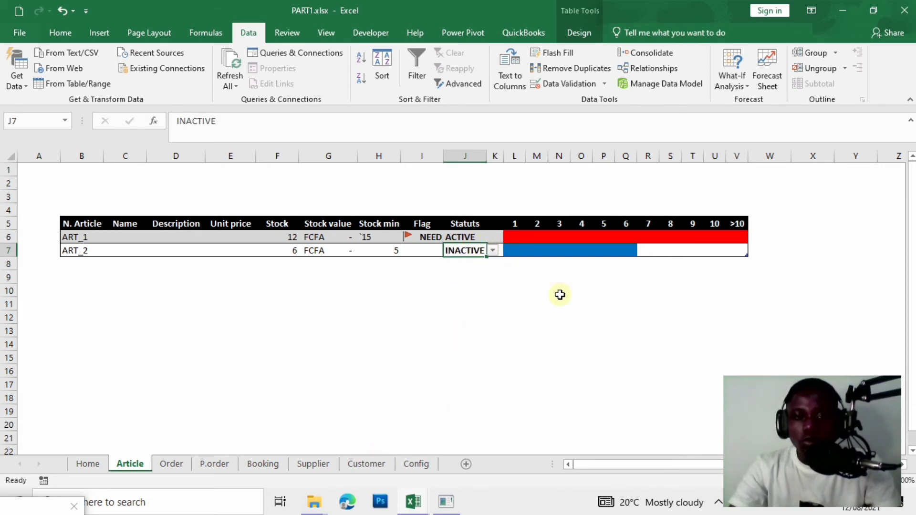
left_click(454, 282)
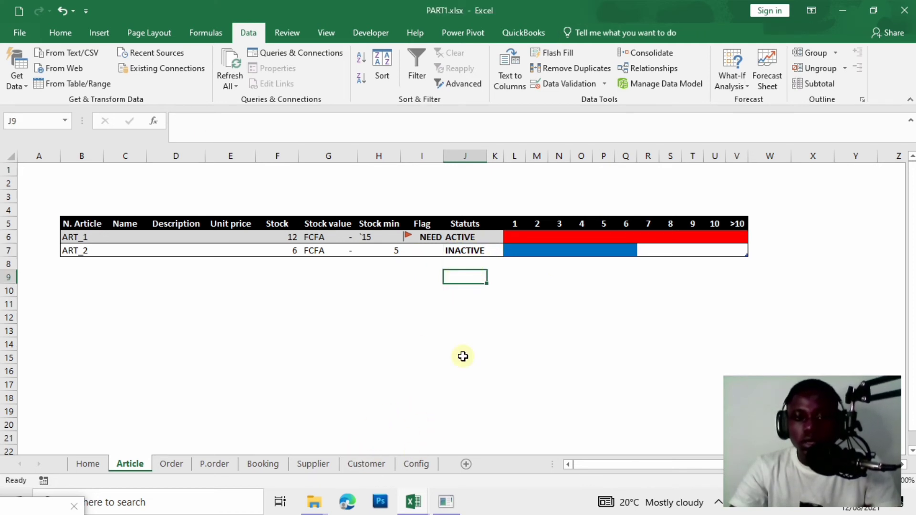
left_click(470, 250)
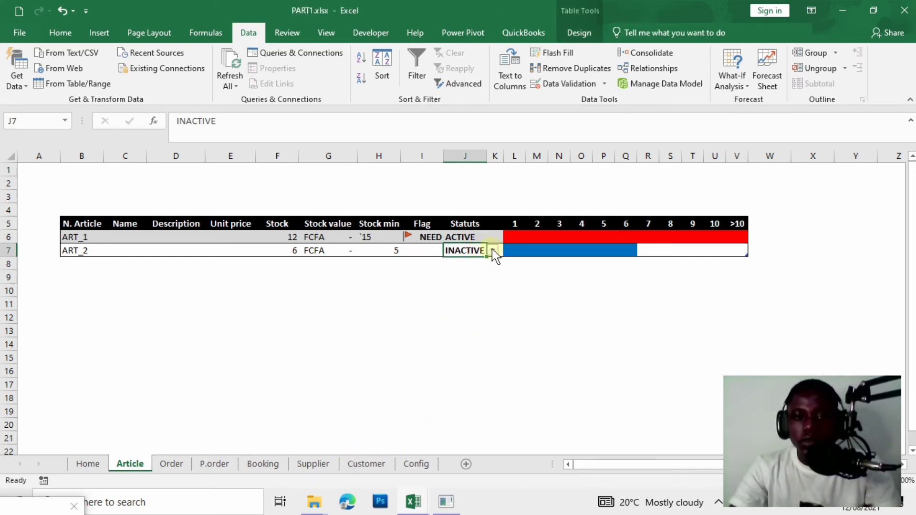
left_click(493, 250)
left_click(483, 263)
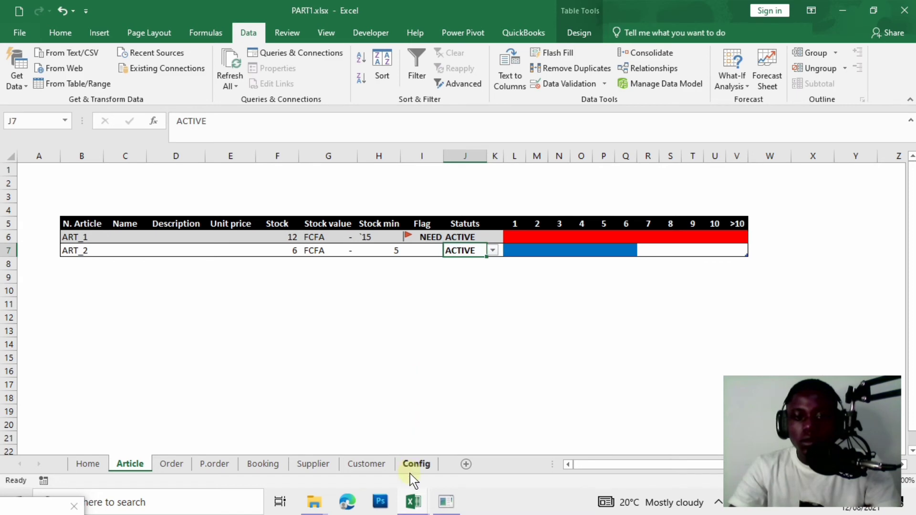
Bring up the VBA editor, enlarge the userform, and open the ADD ELEMENT button's code.
mouse_move(413, 501)
left_click(587, 453)
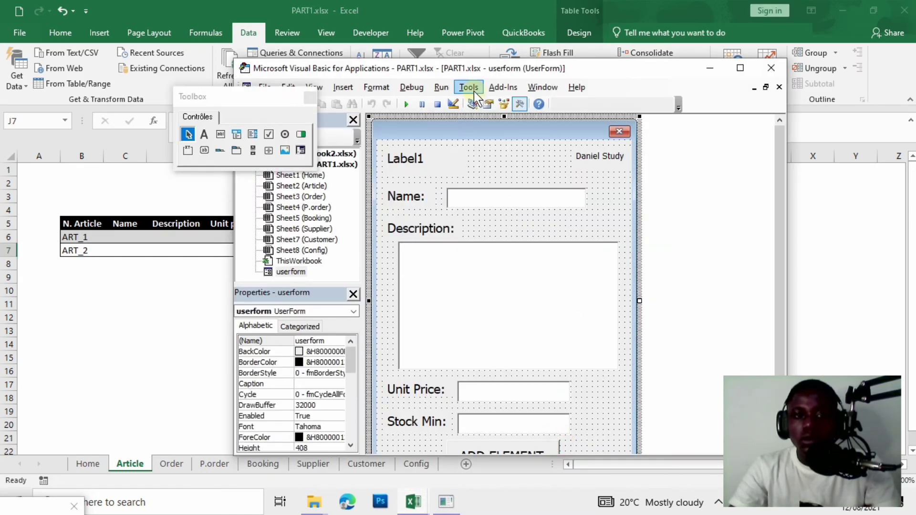
left_click_drag(466, 70, 558, 35)
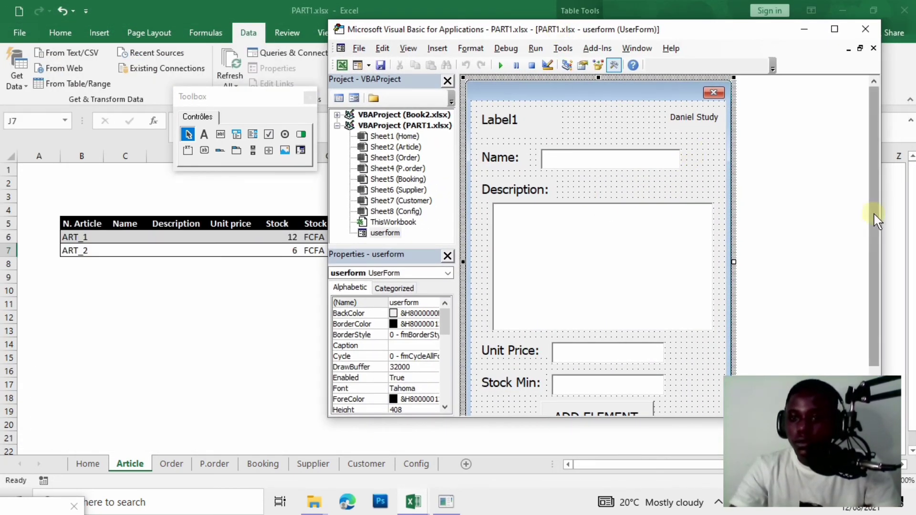
left_click_drag(875, 214, 875, 232)
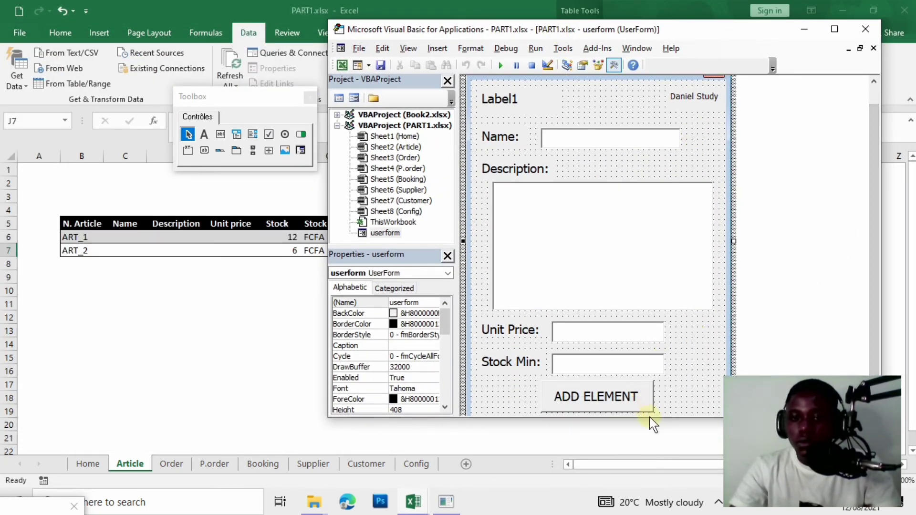
left_click_drag(665, 418, 664, 442)
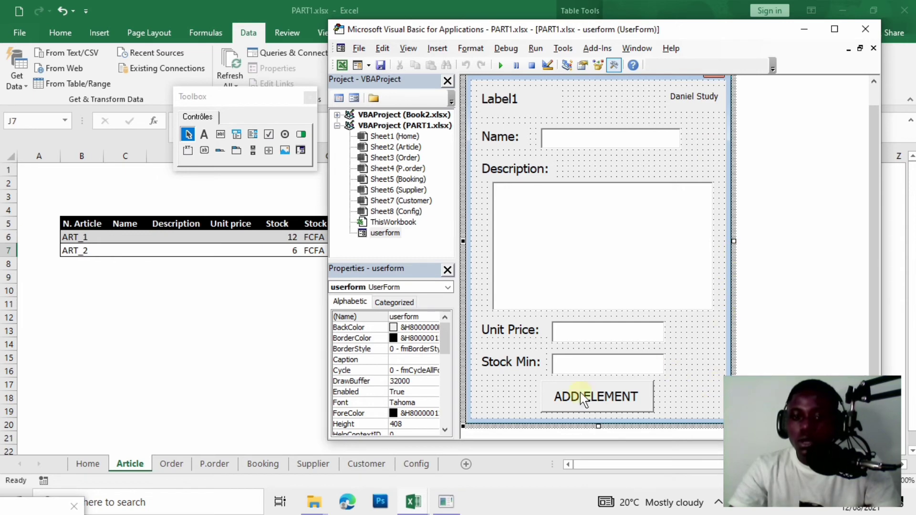
double_click(598, 403)
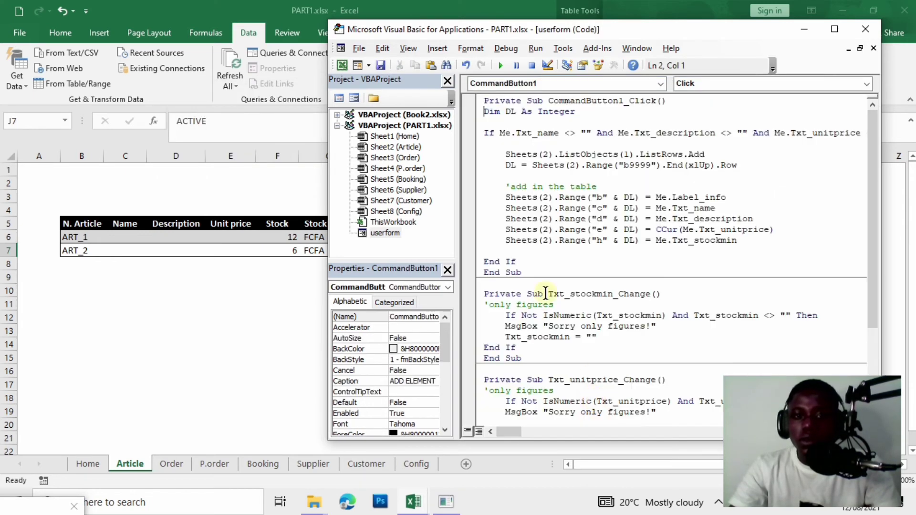
Add the line Sheets(2).Range("j" & DL) = "Active" after the stock min line.
left_click(508, 250)
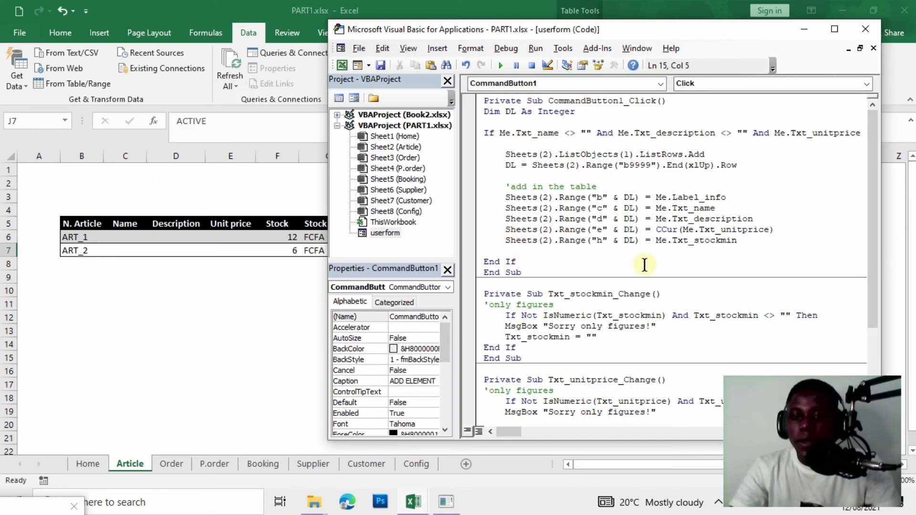
type("S")
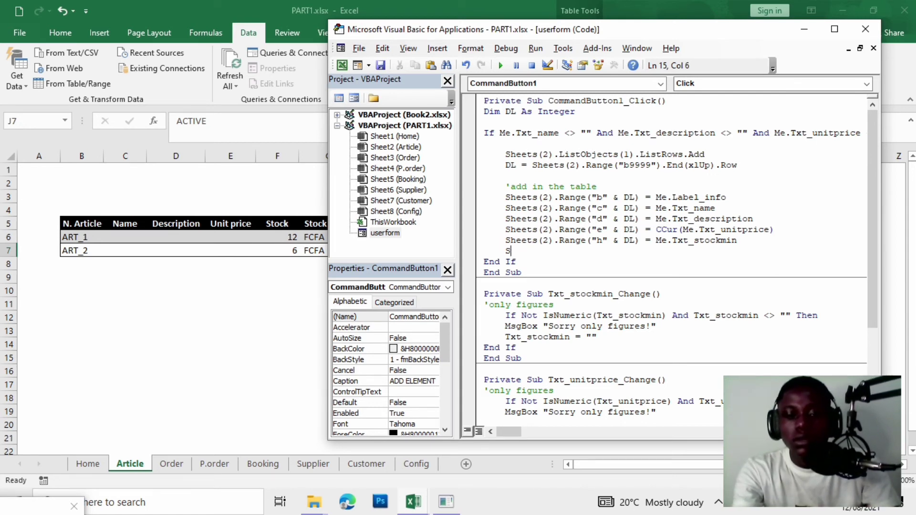
type("heets")
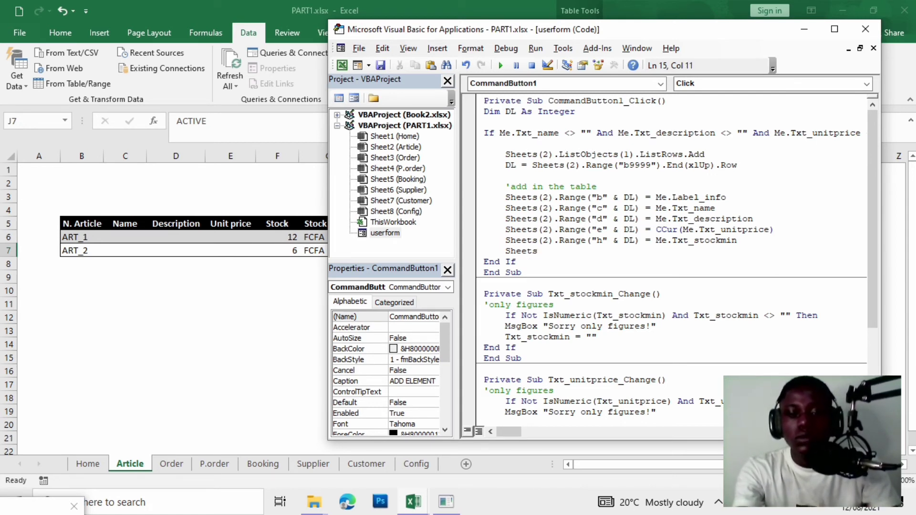
type("(2")
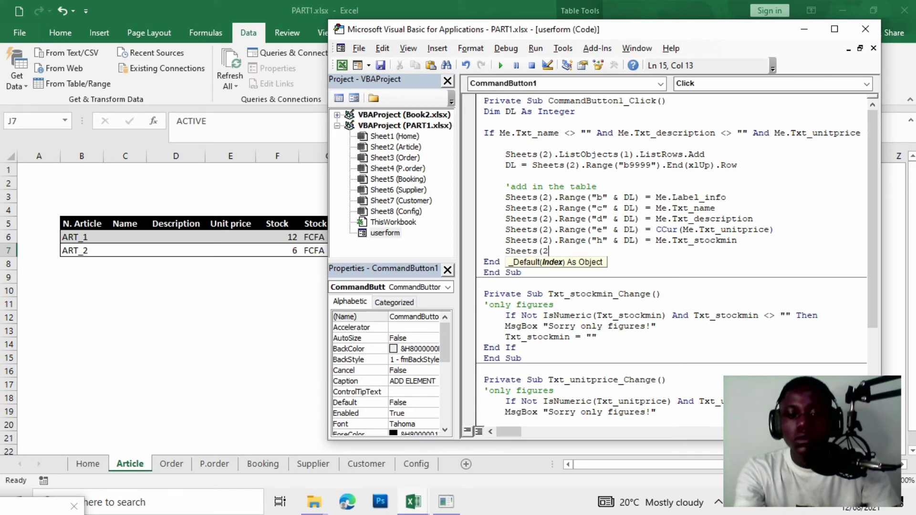
type("0).range(\"")
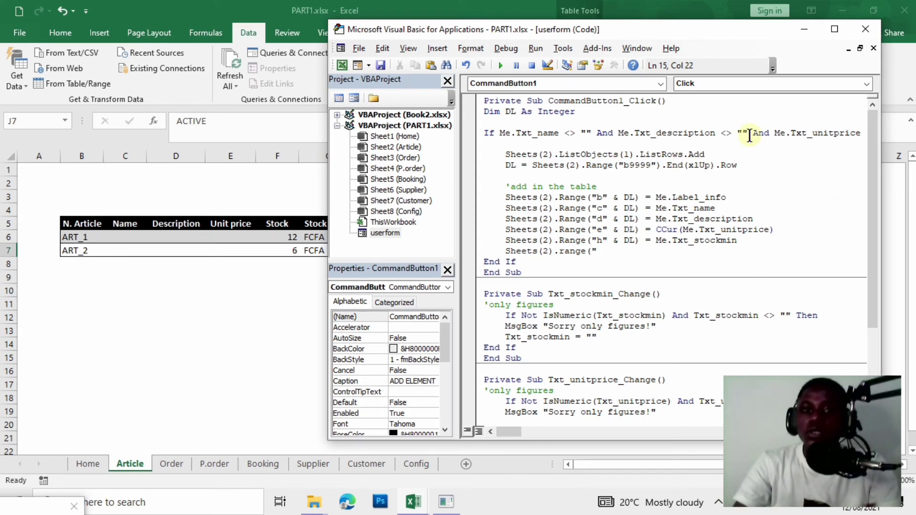
mouse_move(643, 31)
left_mouse_down()
mouse_move(581, 82)
mouse_move(86, 321)
mouse_move(345, 262)
mouse_move(417, 270)
mouse_move(625, 46)
mouse_move(673, 320)
mouse_move(672, 416)
mouse_move(635, 176)
mouse_move(639, 27)
left_mouse_up()
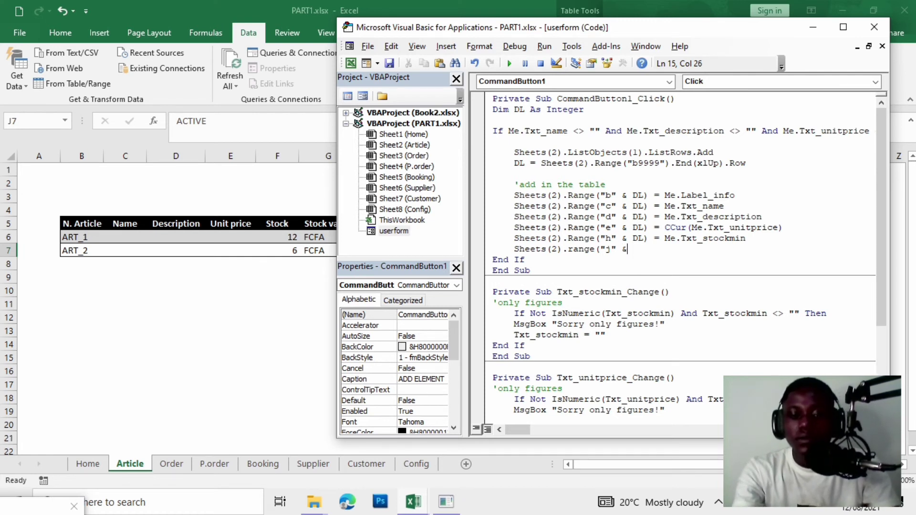
type("DL) ")
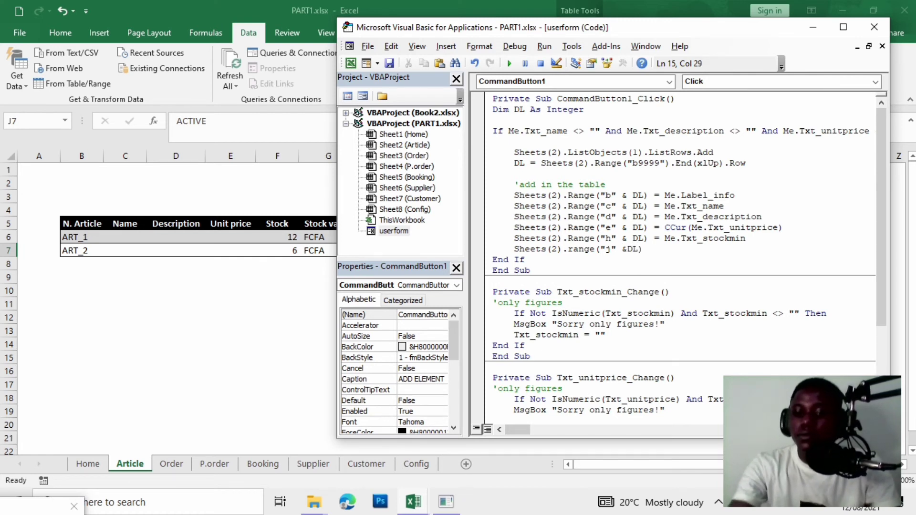
type("=")
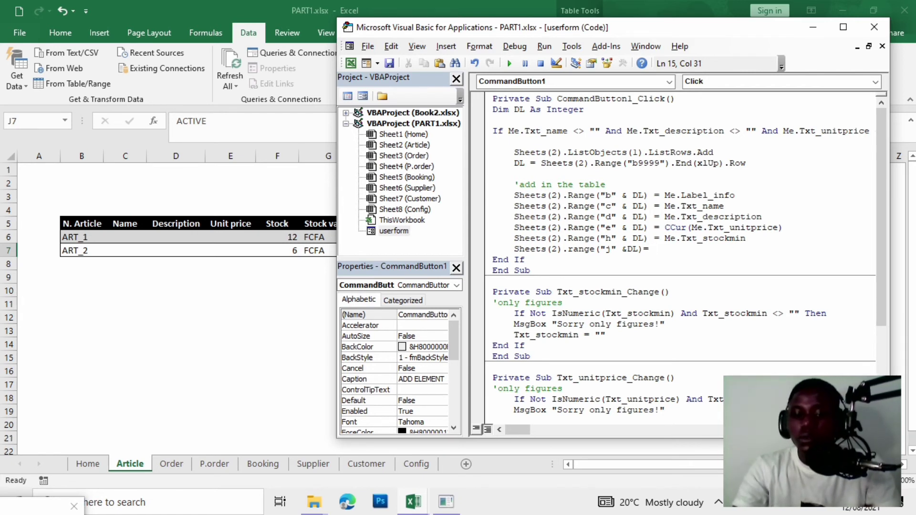
type(" \"A")
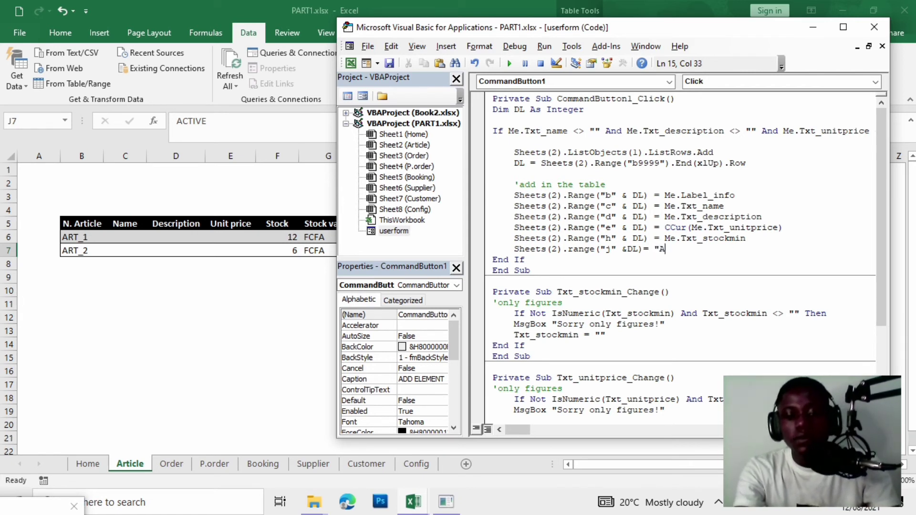
type("ctive")
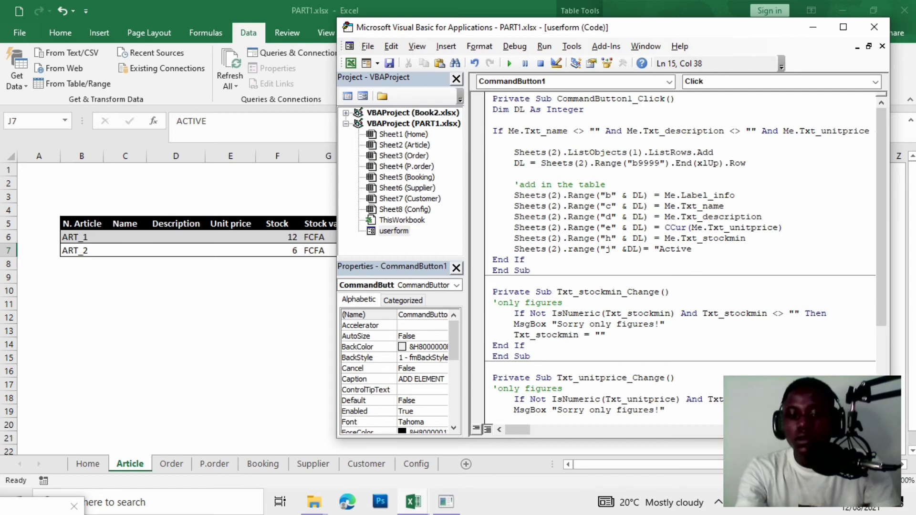
type("\"")
key("Return")
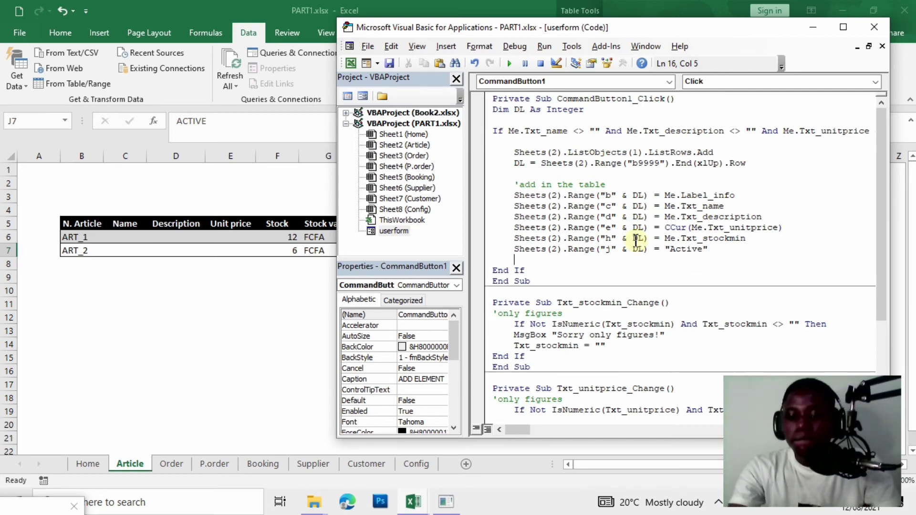
key("Return")
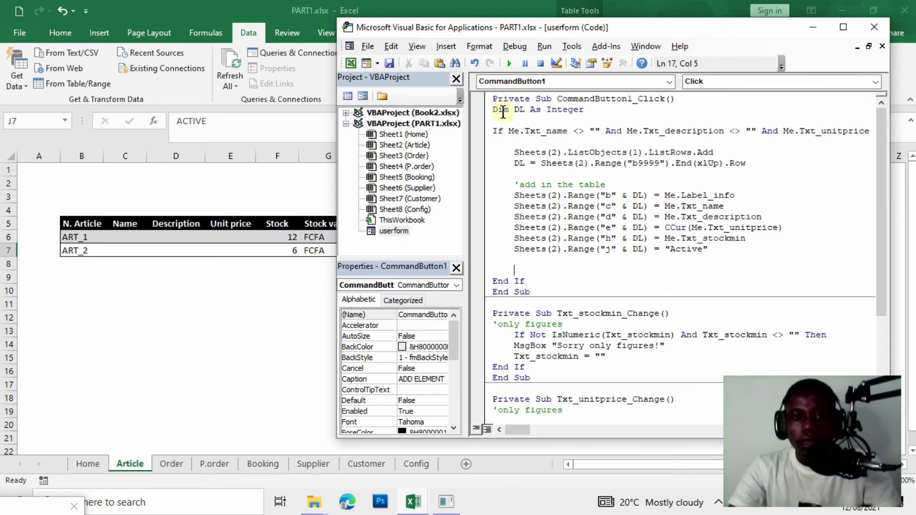
Test-run the userform, close it, and switch to the Config sheet.
left_click(510, 64)
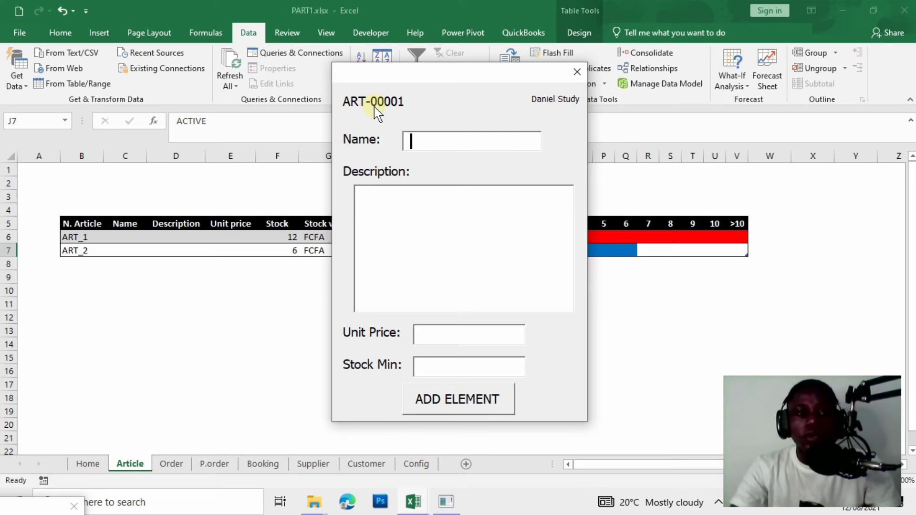
left_click(585, 80)
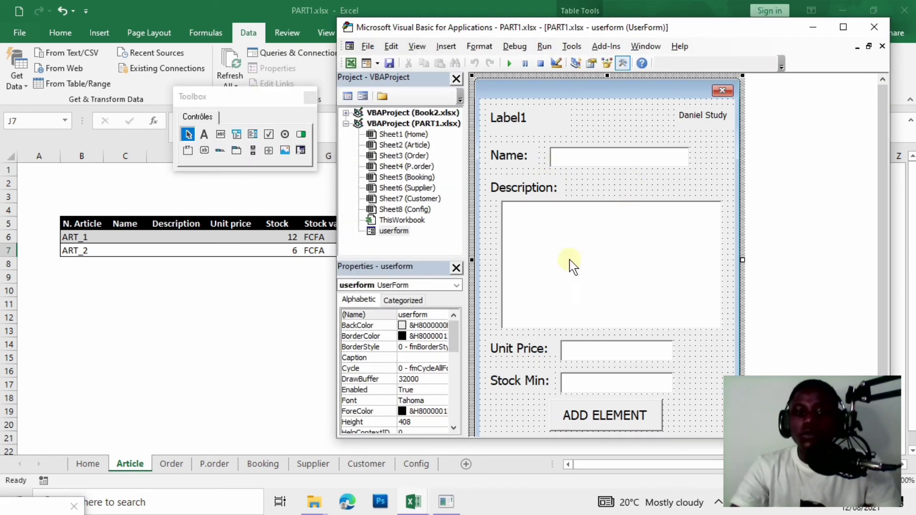
left_click(591, 415)
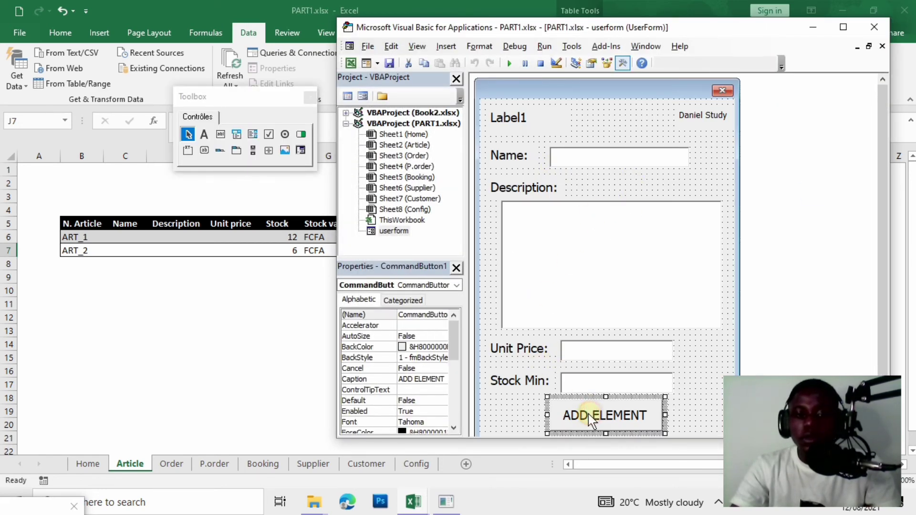
left_click(417, 464)
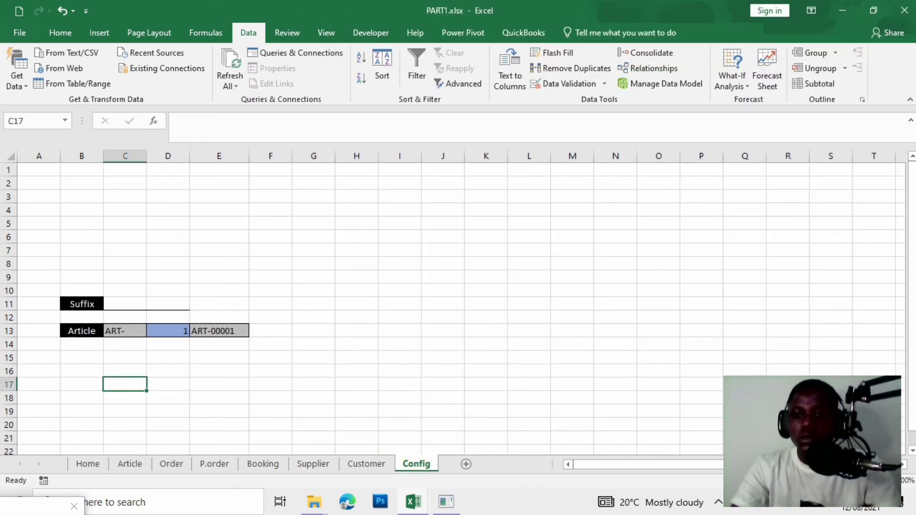
scroll(385, 445, "down", 1)
Open the ADD ELEMENT button's code with the cursor on the blank line before End If.
mouse_move(414, 502)
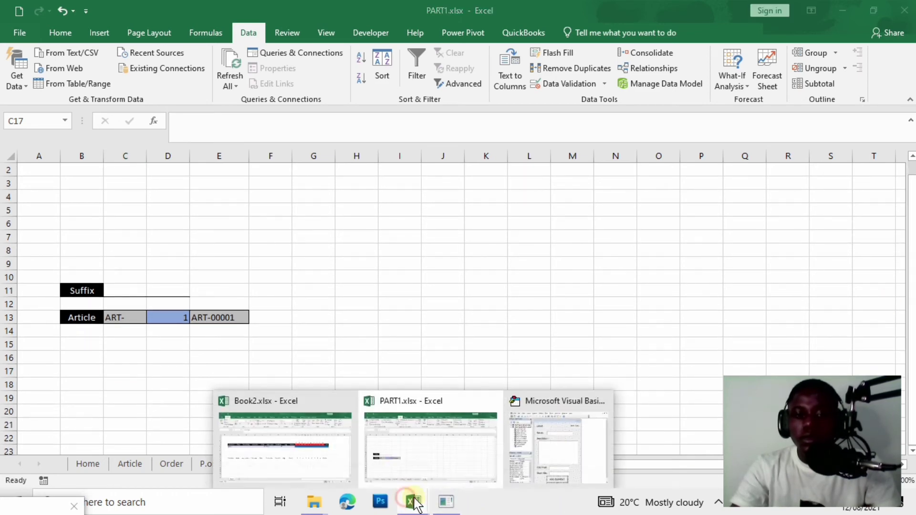
left_click(554, 444)
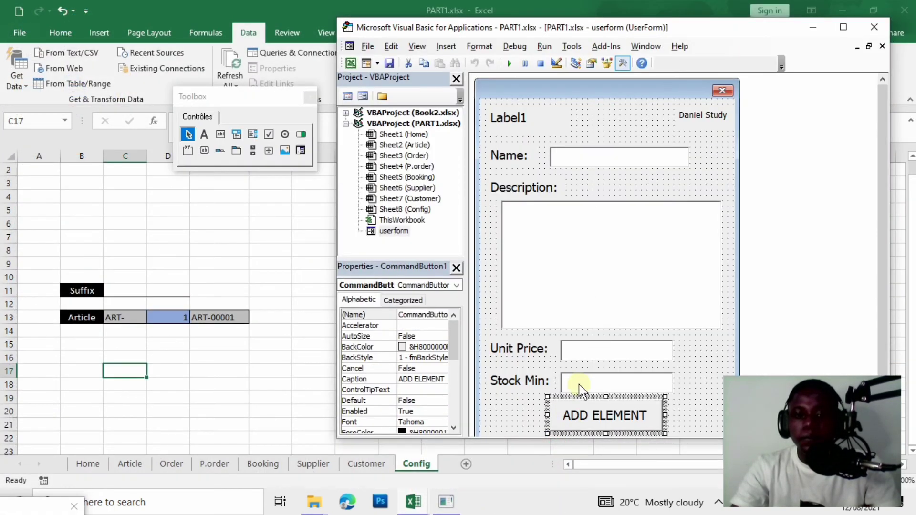
double_click(612, 418)
left_click(509, 271)
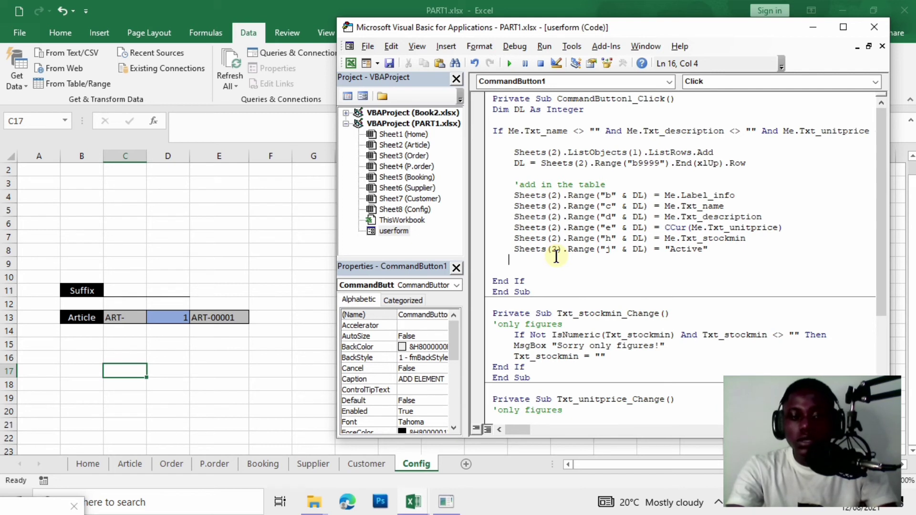
Start the line sheets(8).range(" on the blank line before End If.
key("Down")
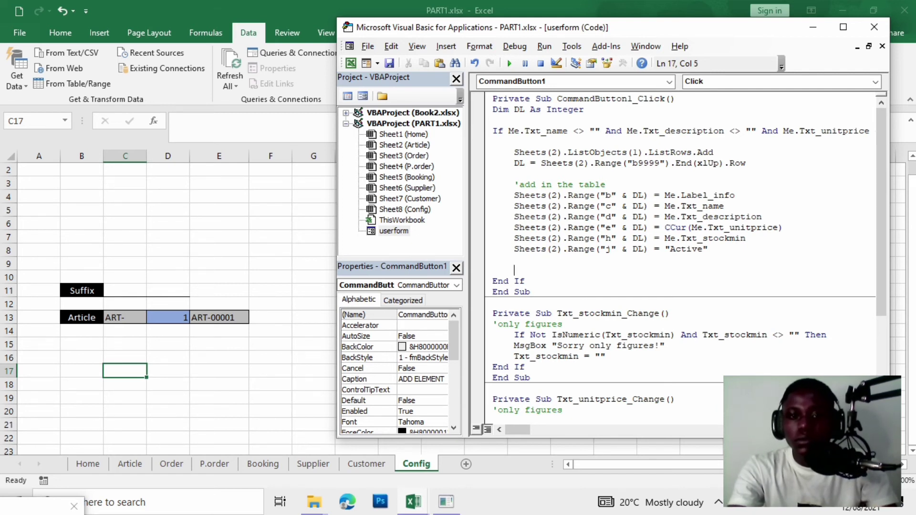
type("she")
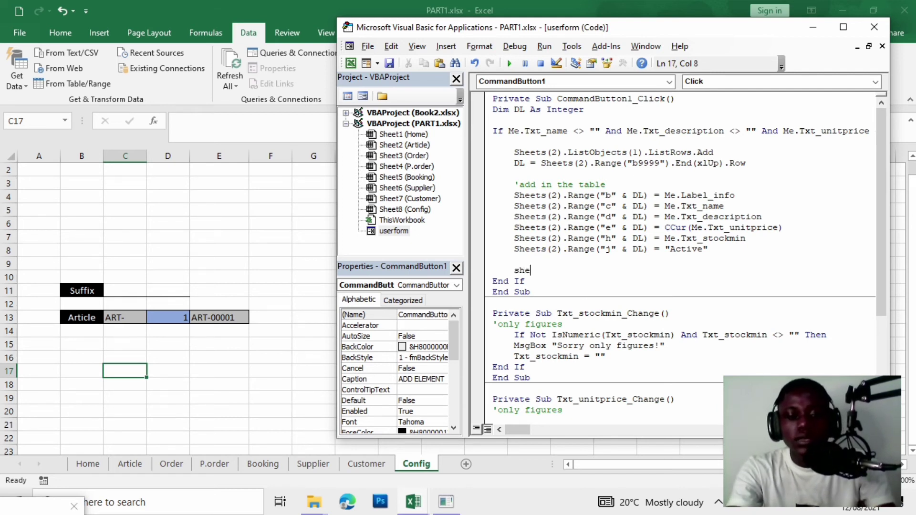
type("ets(")
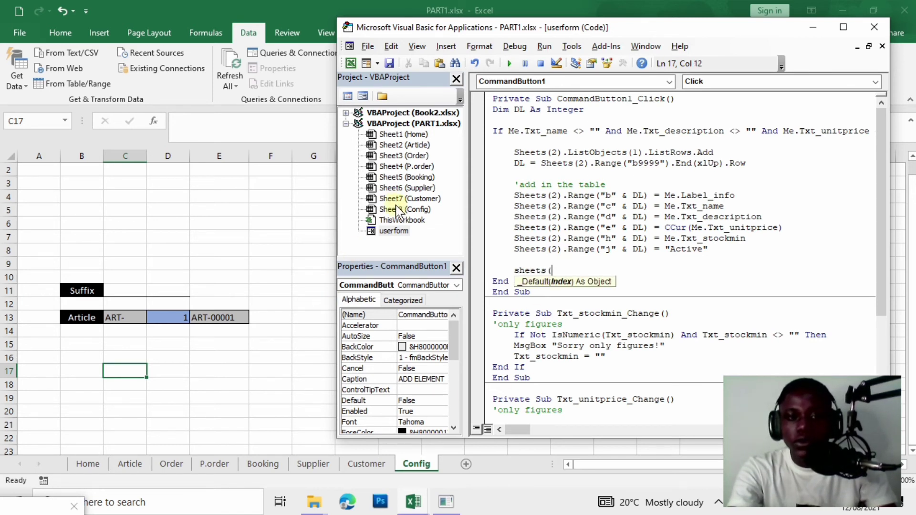
type("8)")
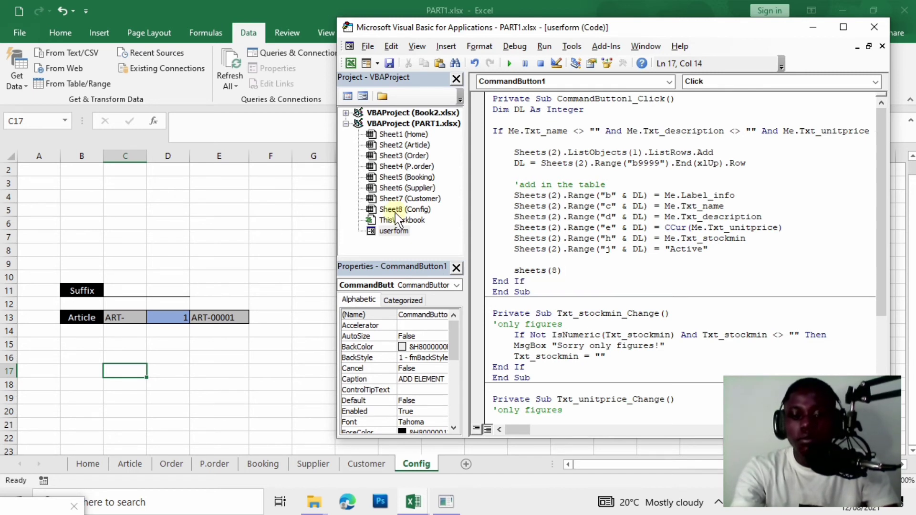
type(".range")
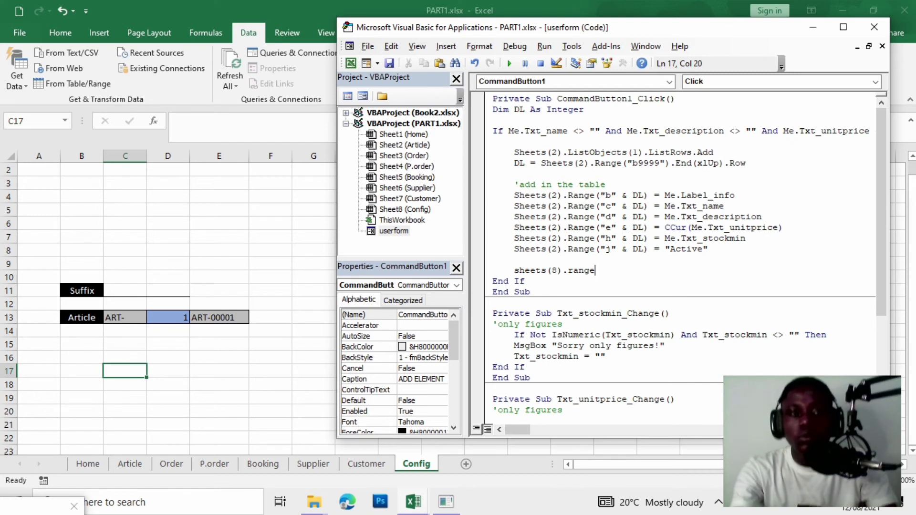
type("(")
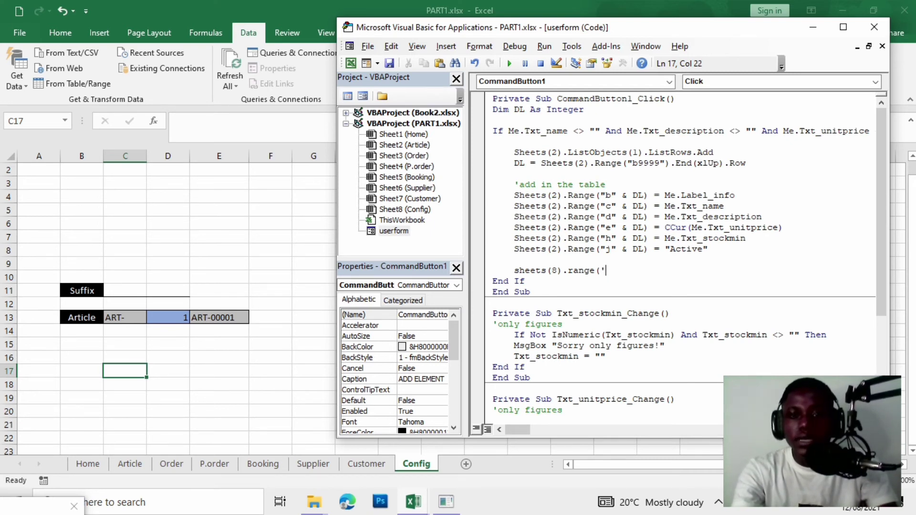
type("\"")
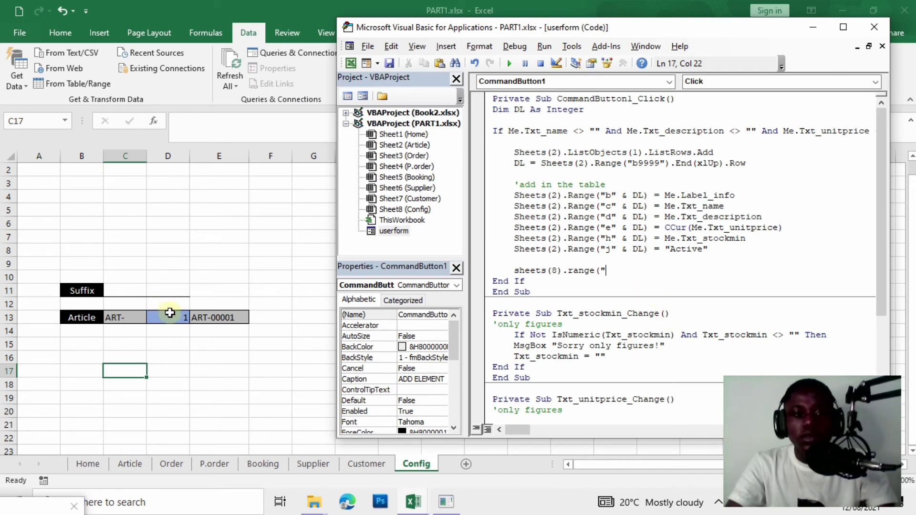
left_click(170, 328)
Test the Config counter D13 with 3 and 5, then reset it to 1 (ART-00001).
left_click(172, 318)
type("3")
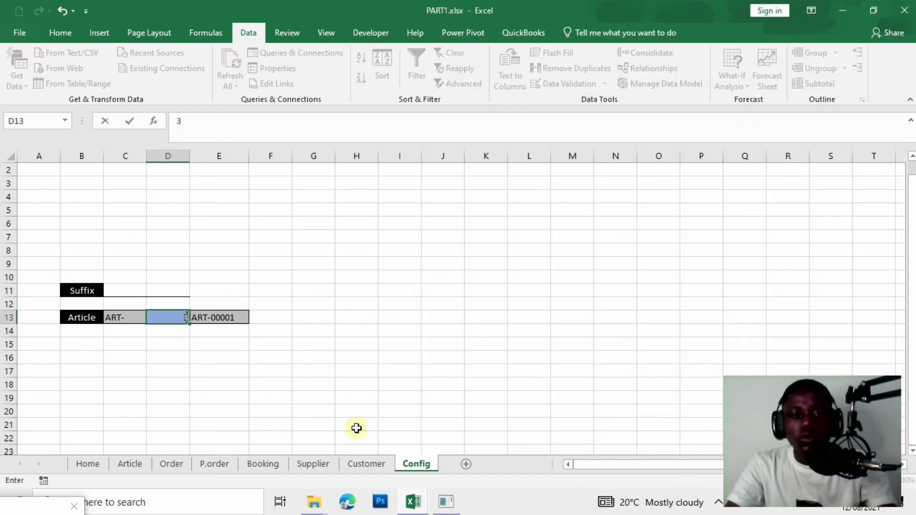
left_click(371, 426)
left_click(165, 316)
type("5")
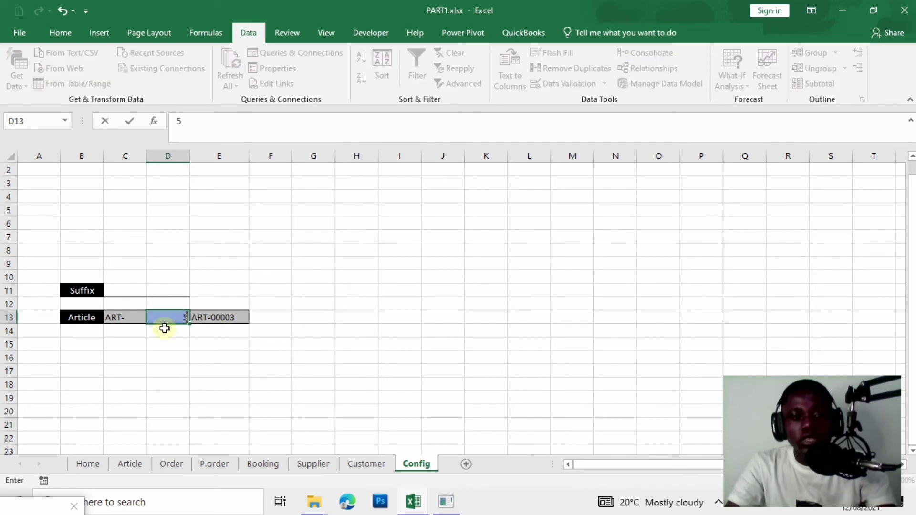
left_click(185, 371)
left_click(170, 318)
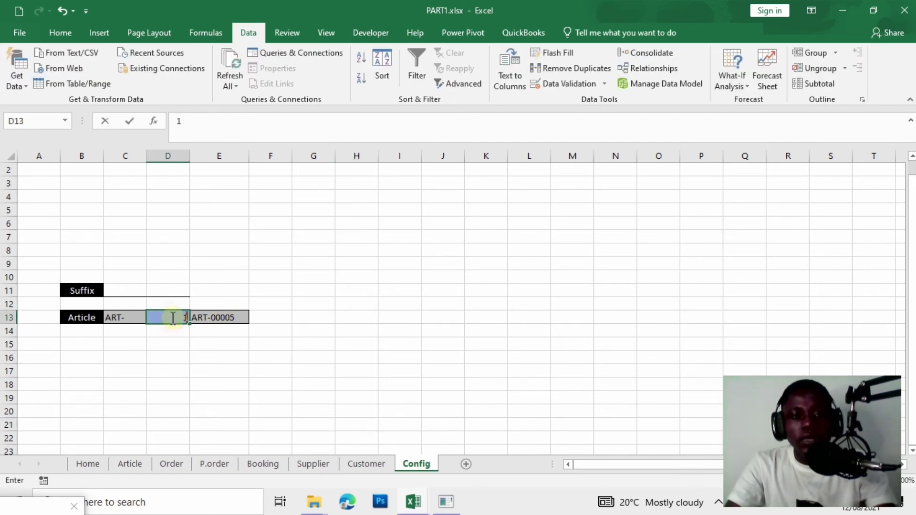
type("1")
left_click(356, 358)
mouse_move(411, 508)
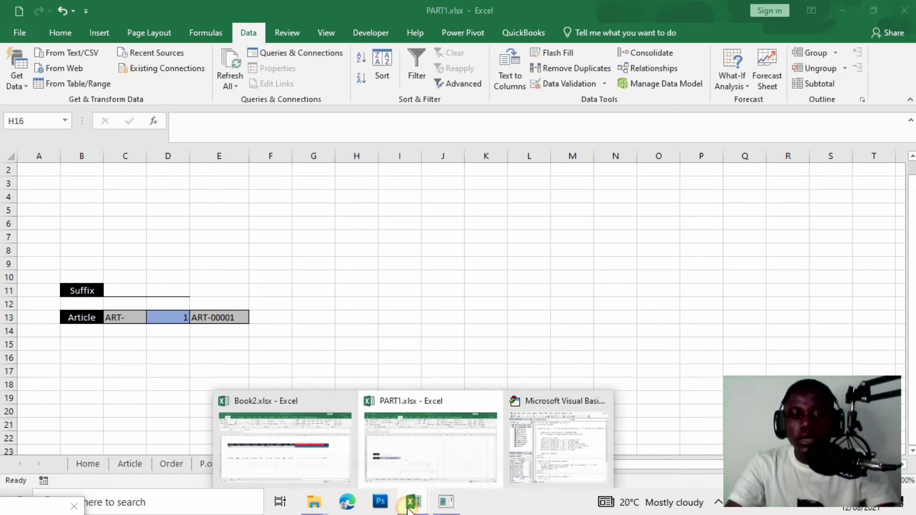
left_click(537, 465)
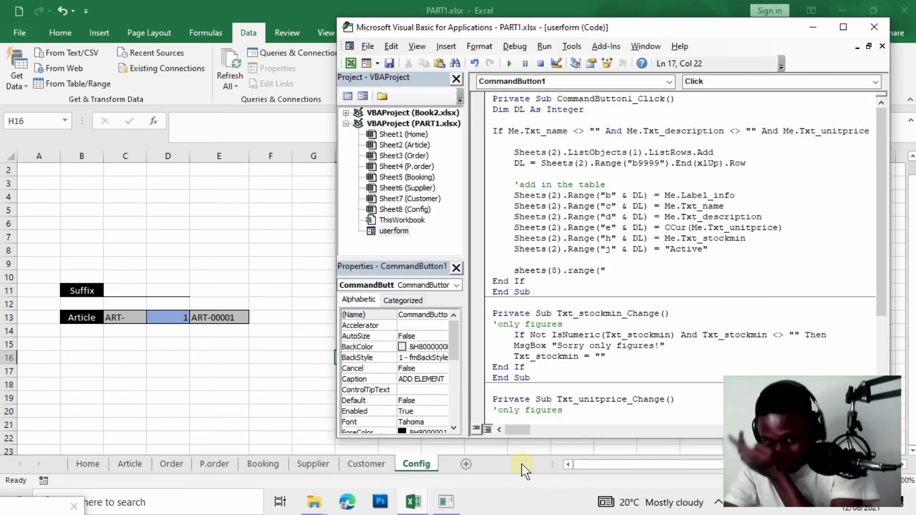
Complete the line as Sheets(8).Range("d13") = Sheets(8).Range("d13") + 1.
type("d")
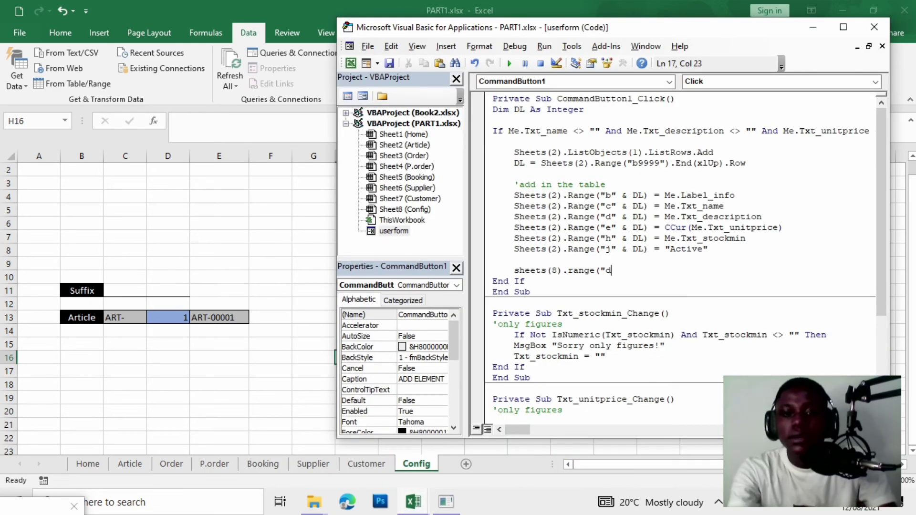
type("13")
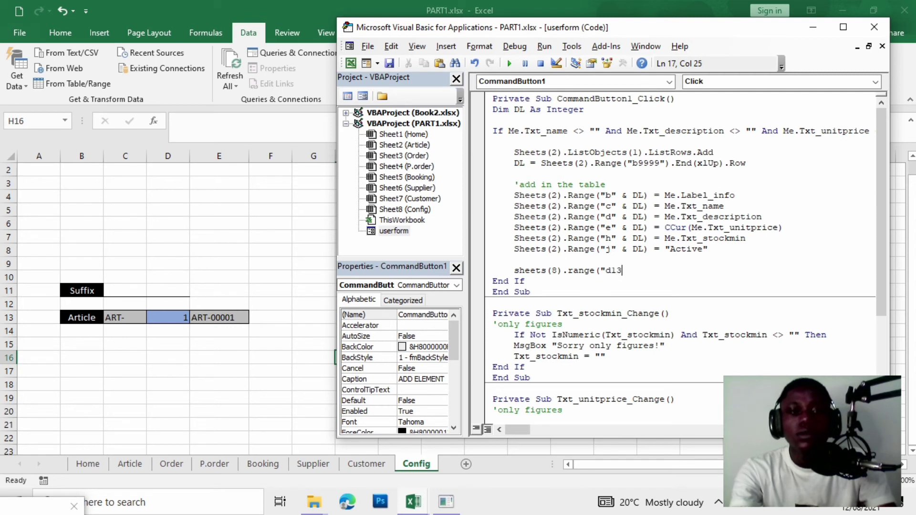
type("\"")
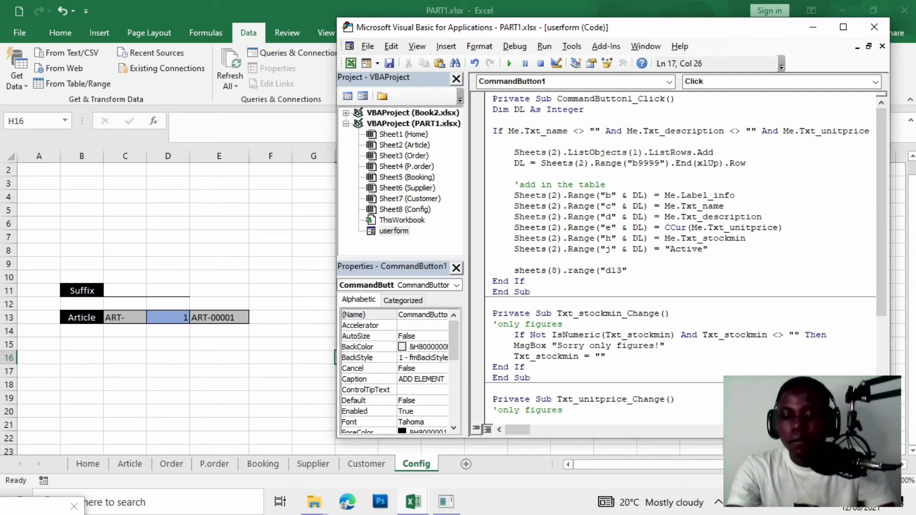
type(")")
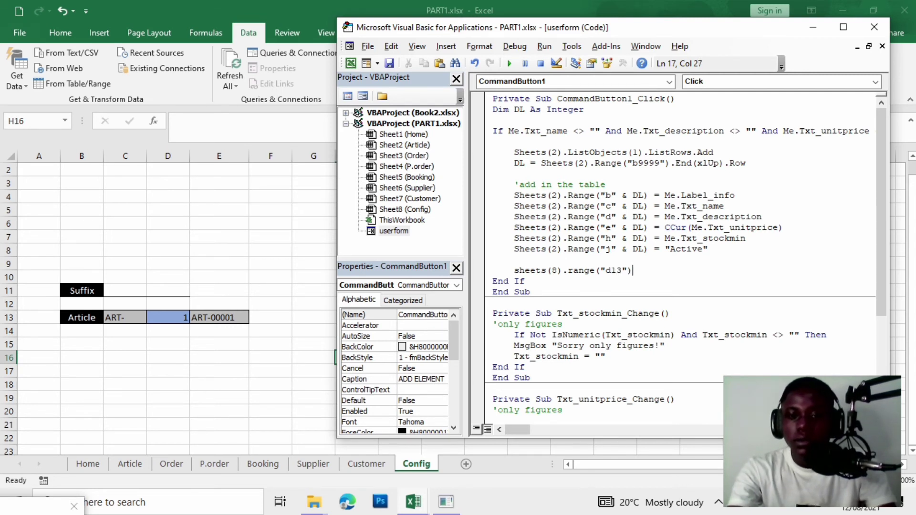
type("=")
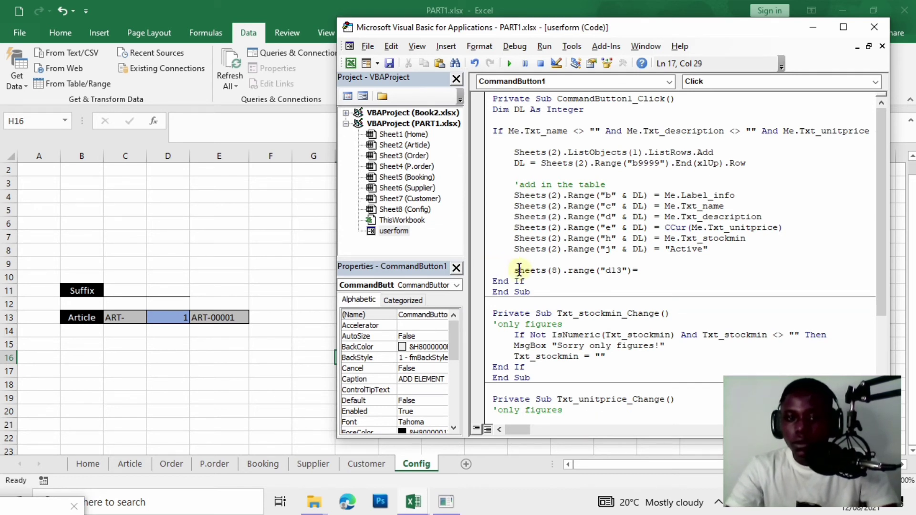
left_click_drag(514, 269, 631, 274)
key("ctrl+c")
left_click(650, 271)
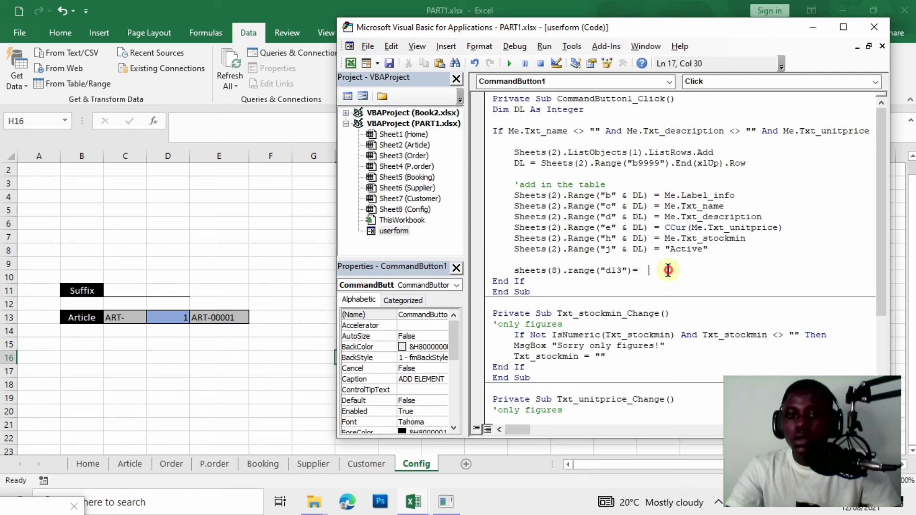
key("ctrl+v")
left_click(649, 270)
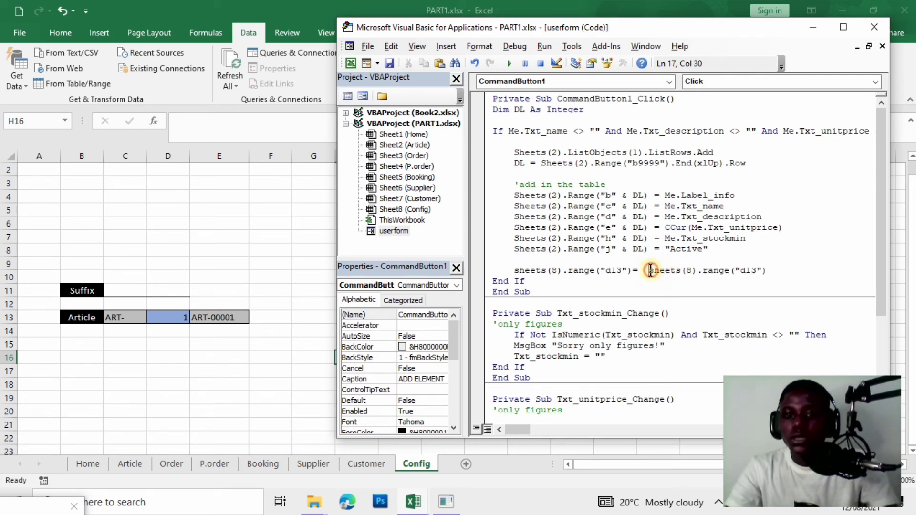
key("BackSpace")
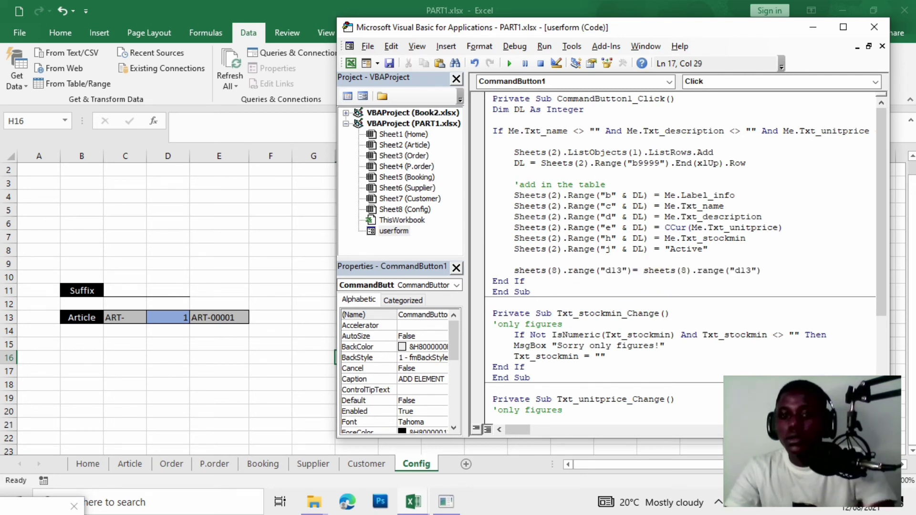
left_click(761, 270)
type("+")
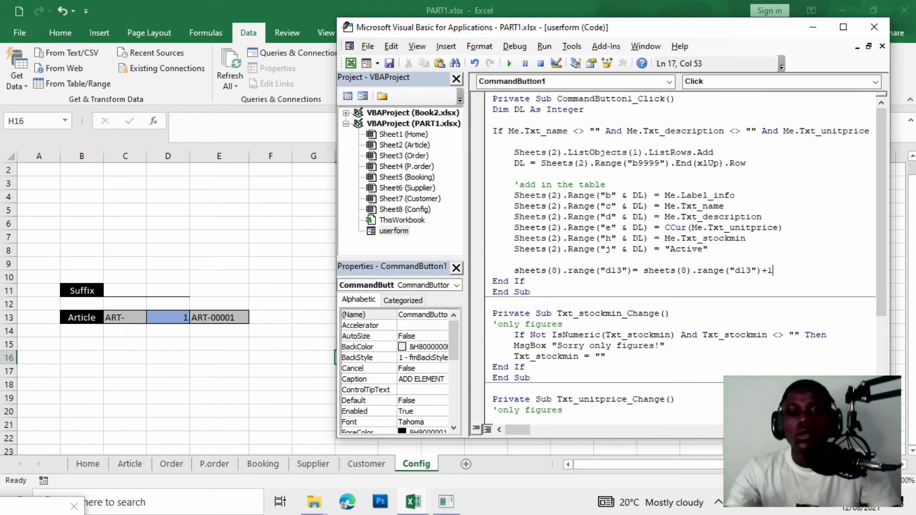
type("1")
key("Return")
key("Return")
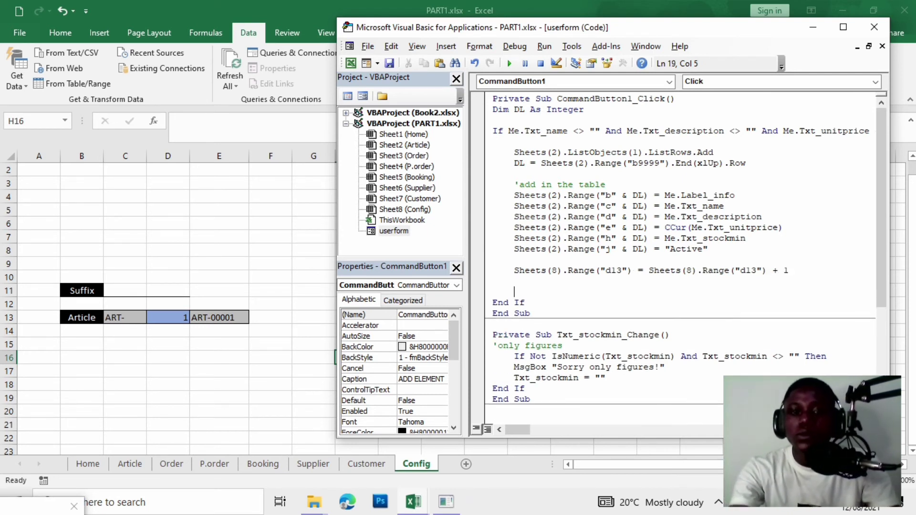
Add ThisWorkbook.Save and begin an unload statement on the next line.
type("tho")
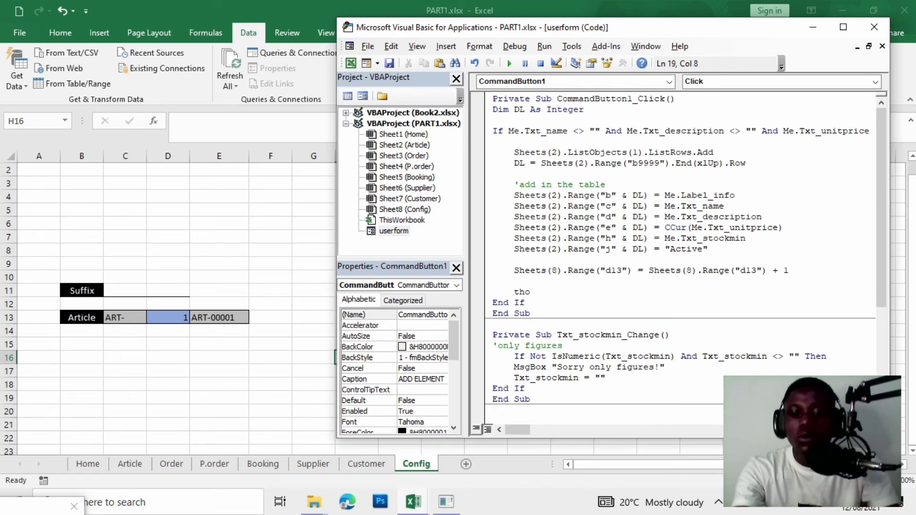
key("BackSpace")
type("iswor")
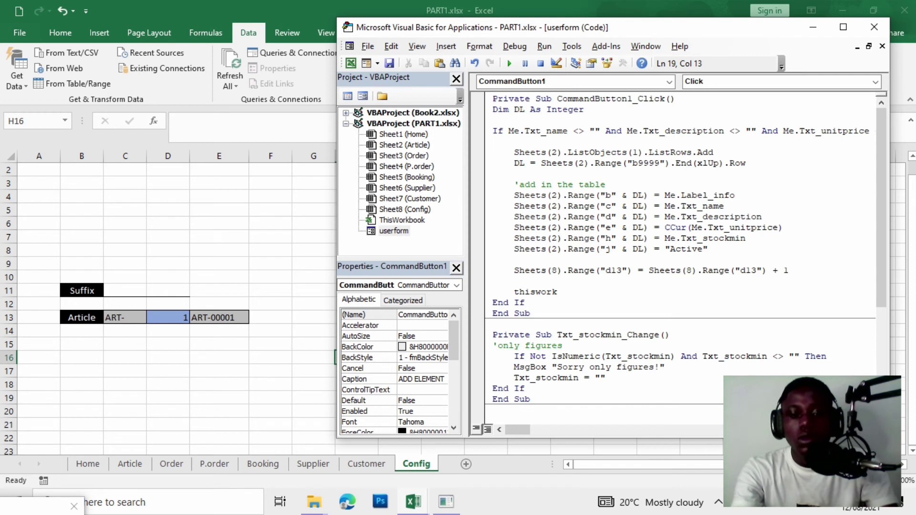
type("k")
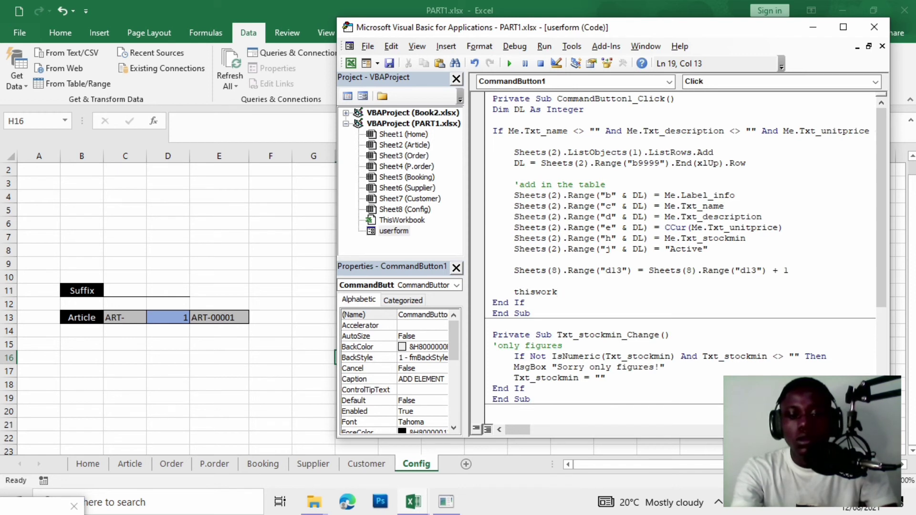
type("book.save")
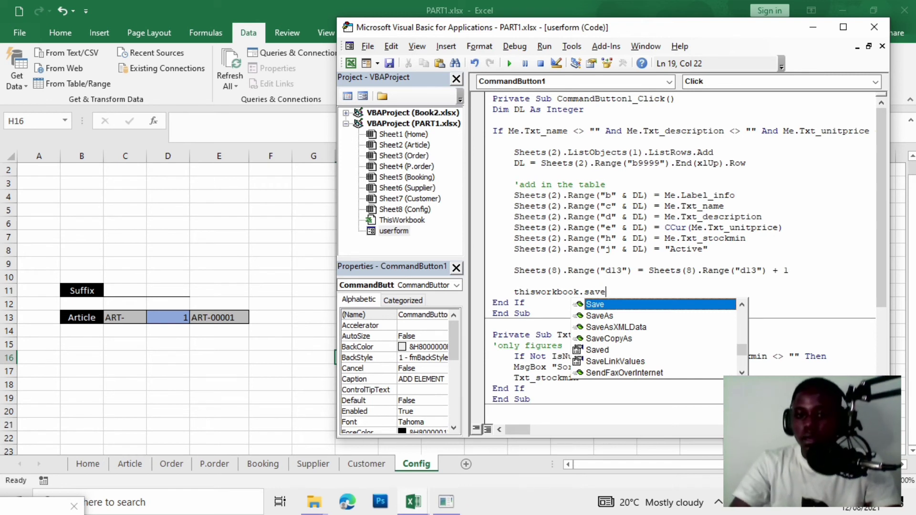
double_click(684, 305)
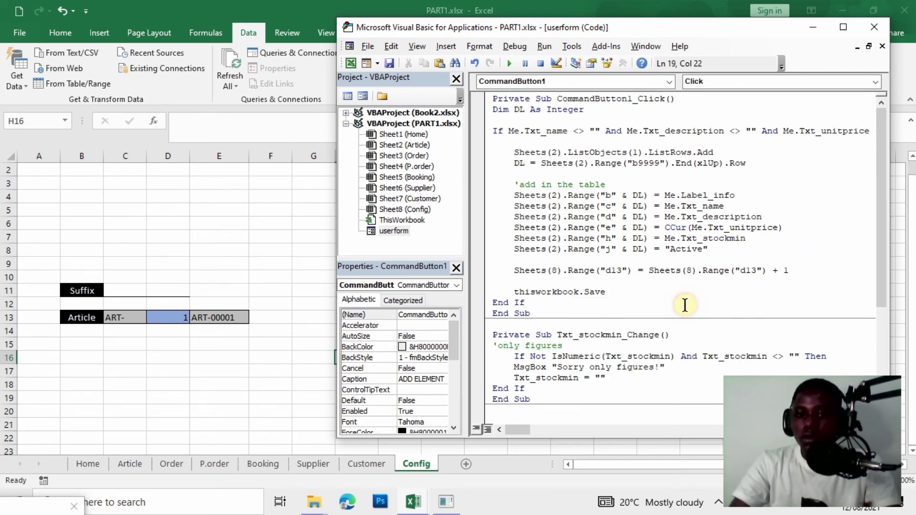
key("Return")
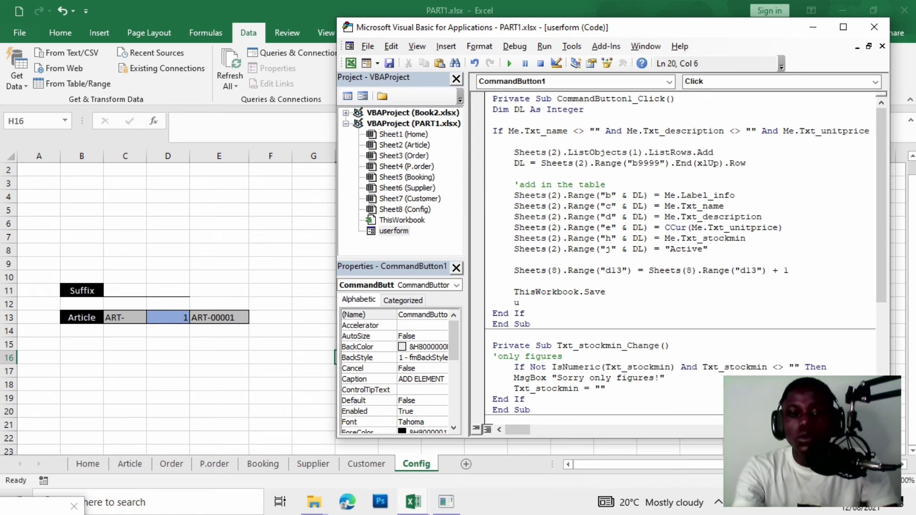
type("unload")
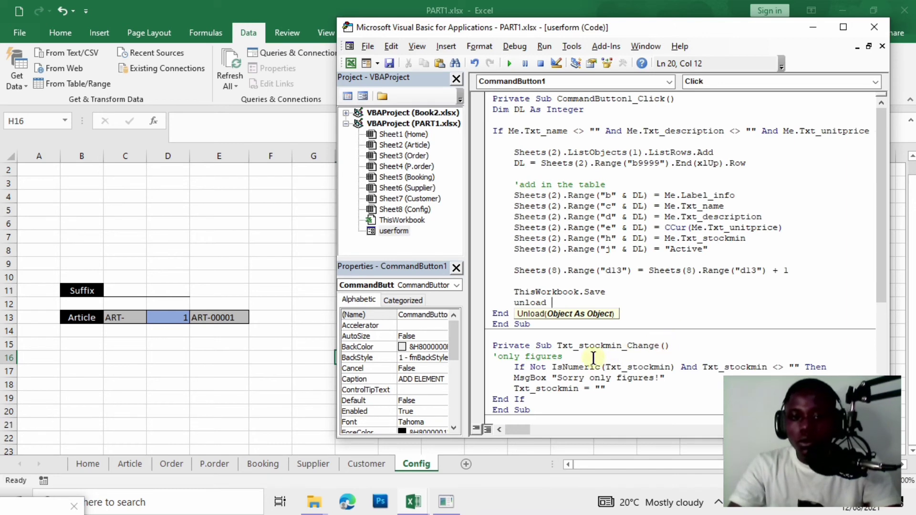
Set the userform's (Name) property to ADD_ARTICLE.
double_click(394, 231)
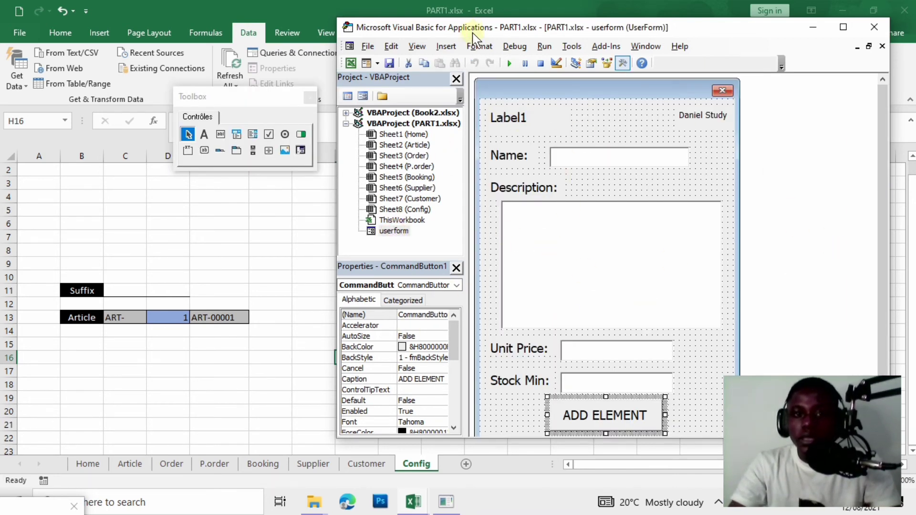
left_click(510, 63)
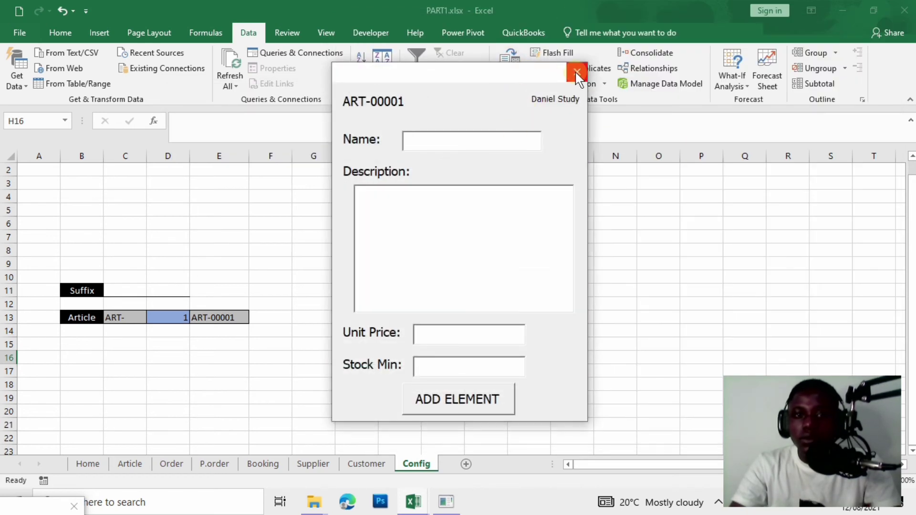
left_click(581, 75)
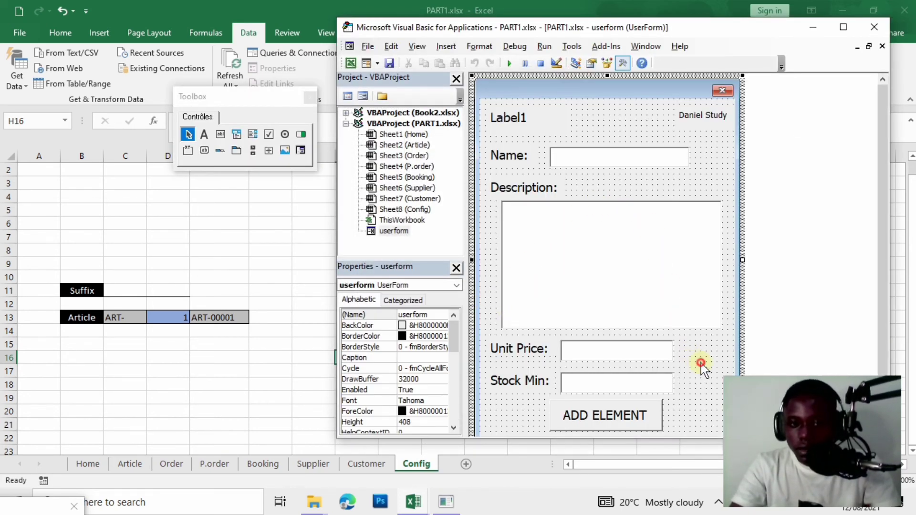
double_click(435, 316)
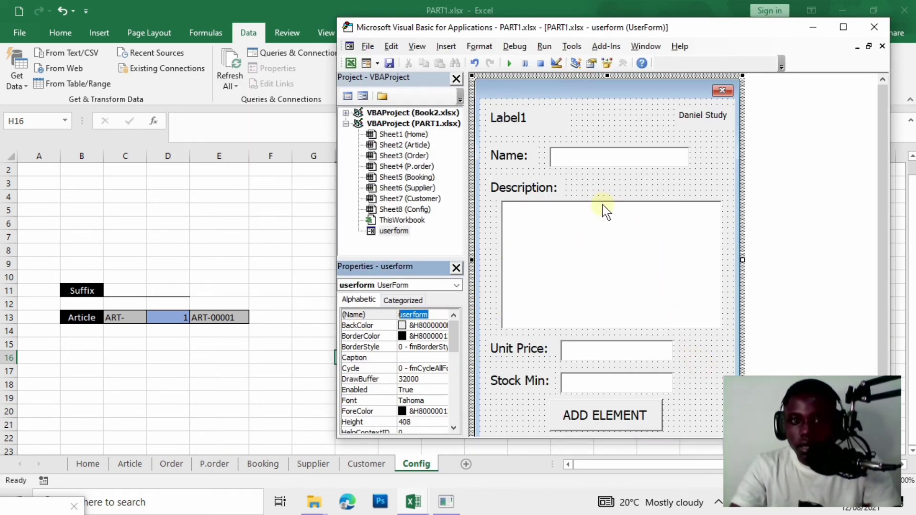
type("ADD")
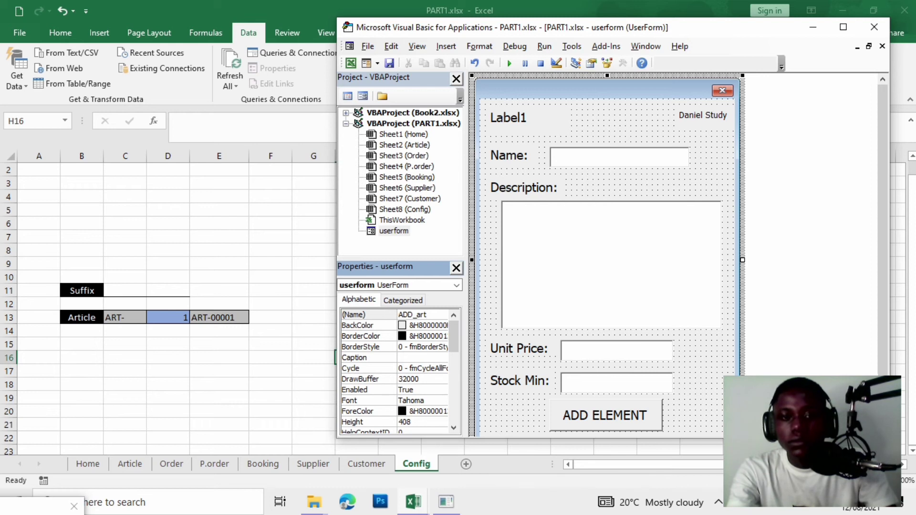
type("_a")
key("BackSpace")
type("ART")
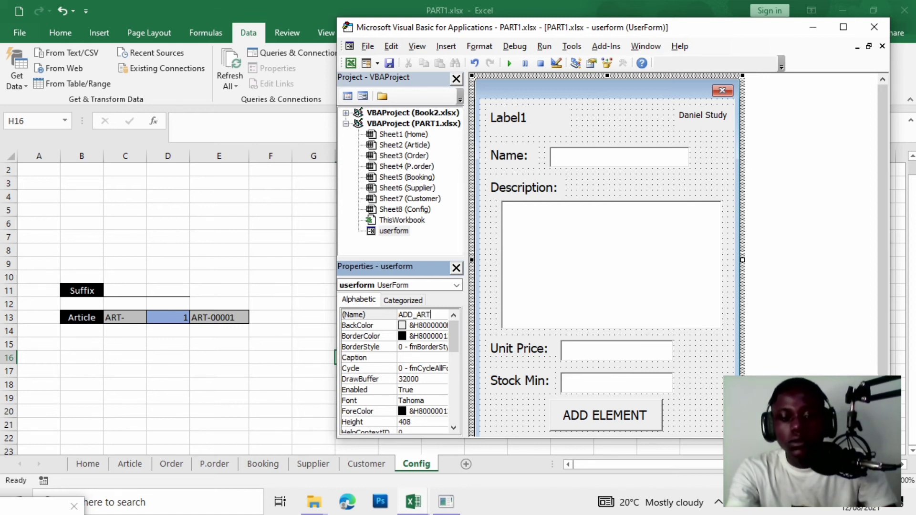
type("CLE")
key("BackSpace")
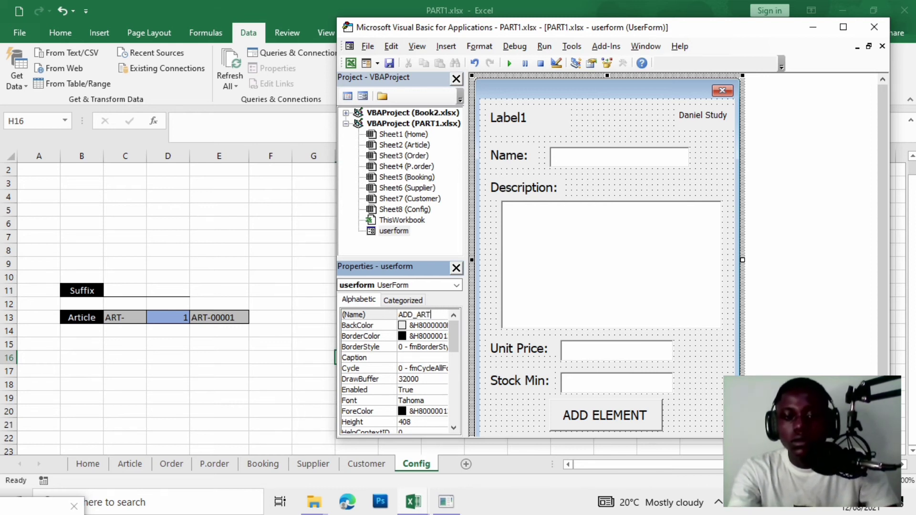
type("ICLE")
key("Return")
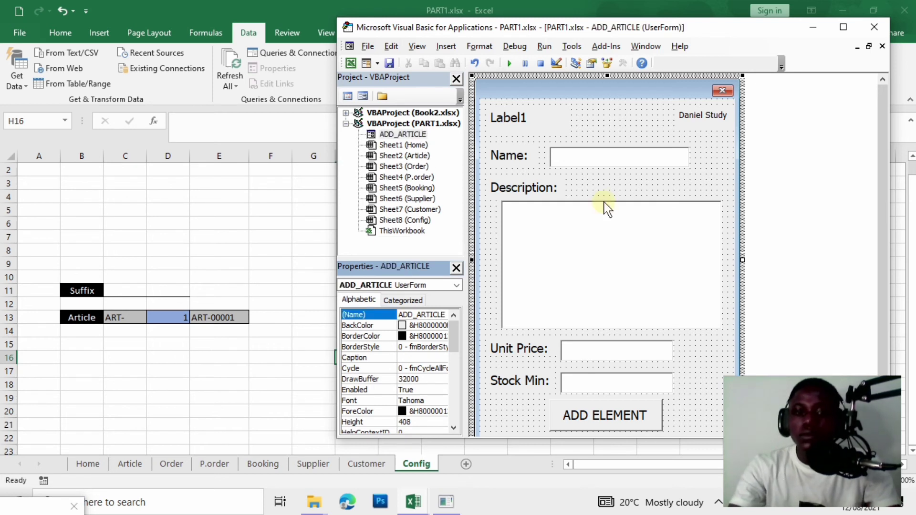
Set the form's Caption to ADD_ARTICLE and run it to check the title.
left_click(657, 178)
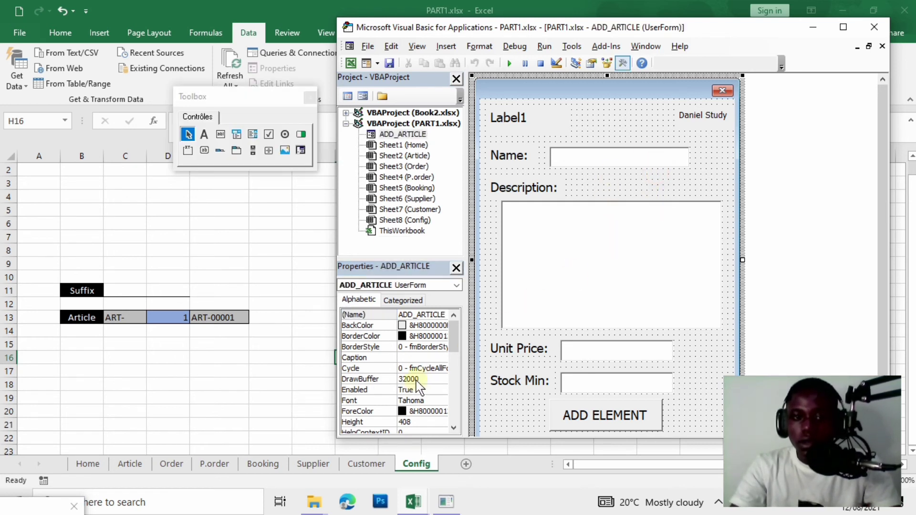
left_click(442, 315)
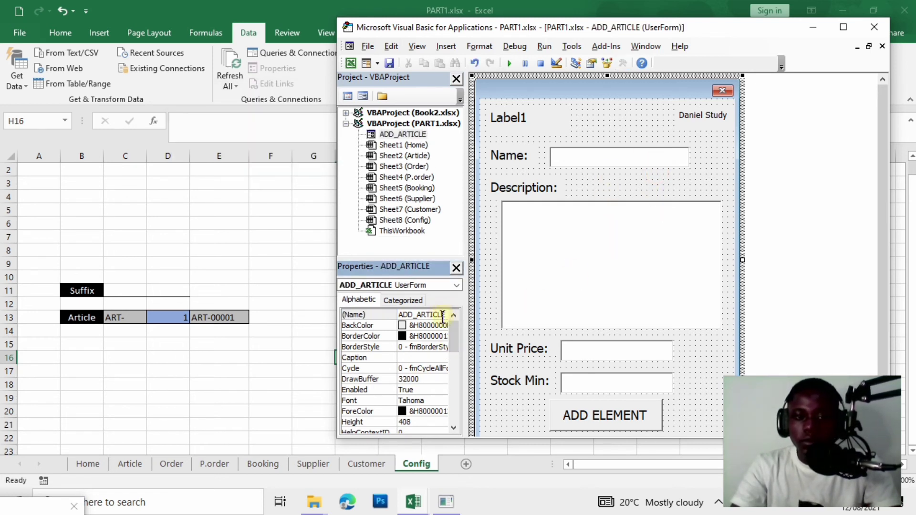
left_click_drag(445, 315, 385, 317)
key("ctrl+c")
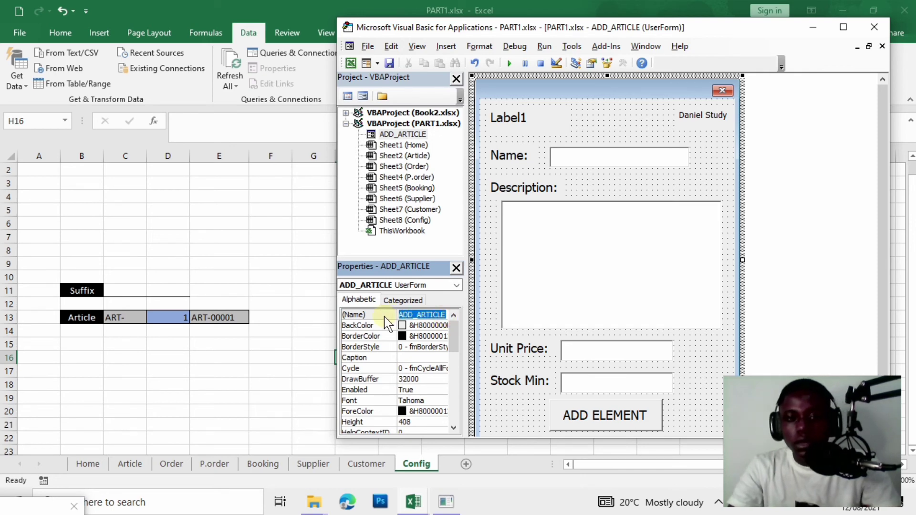
left_click(408, 357)
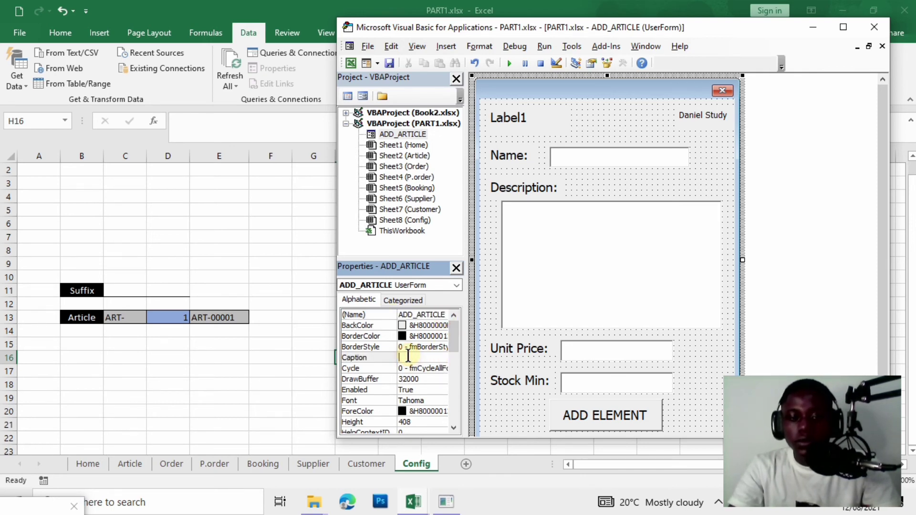
key("ctrl+v")
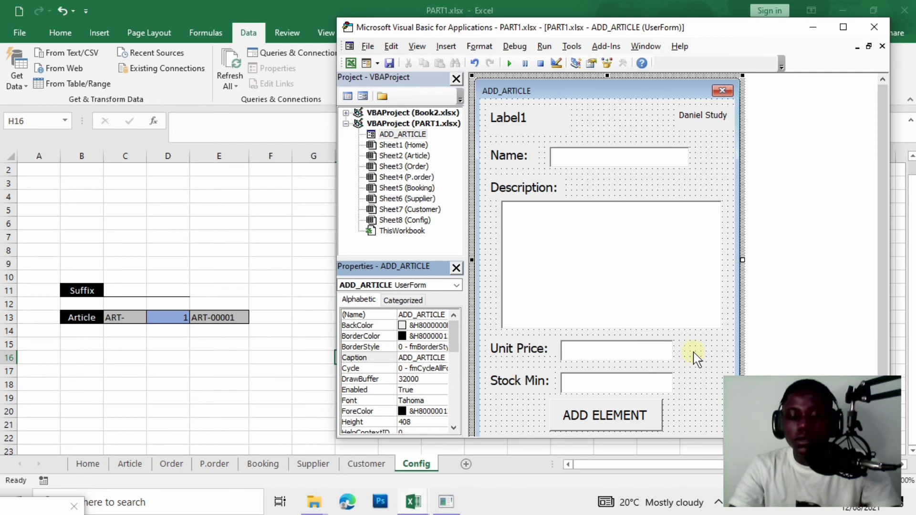
left_click(716, 357)
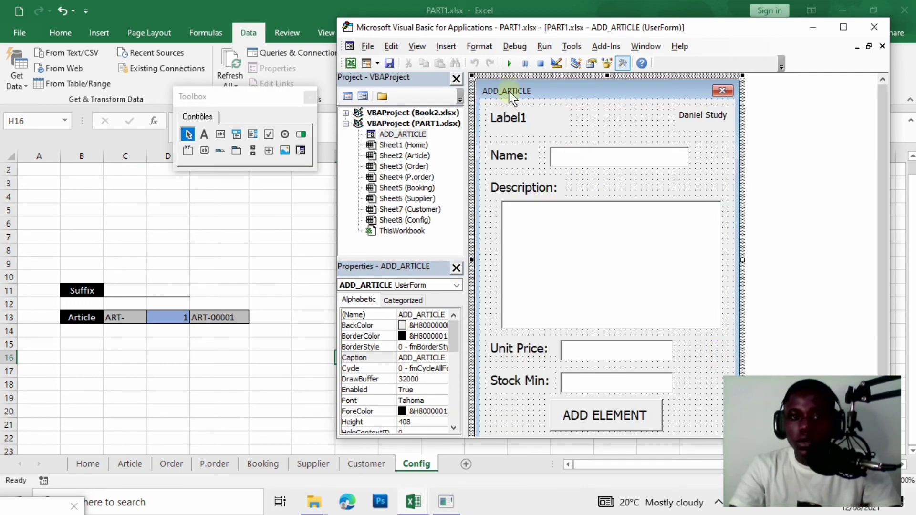
left_click(510, 63)
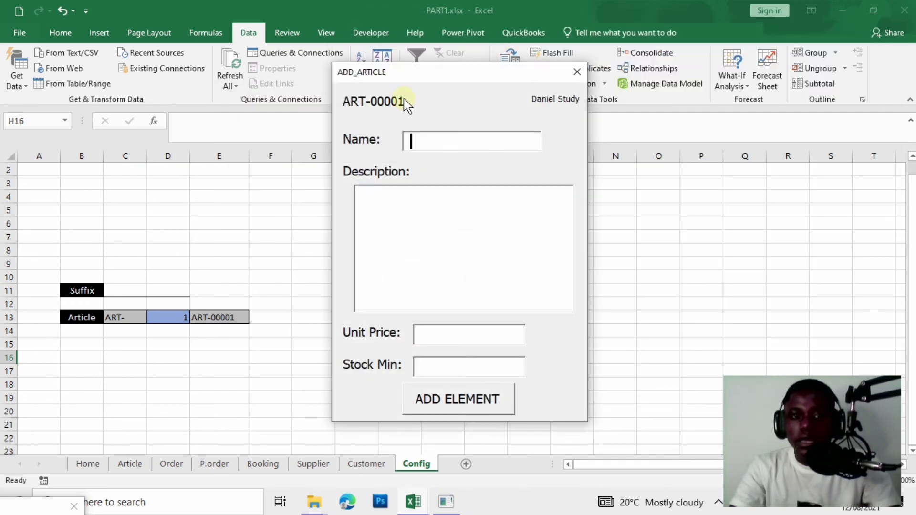
Finish the statement as Unload ADD_ARTICLE after ThisWorkbook.Save, then rerun the form.
left_click(576, 72)
double_click(636, 419)
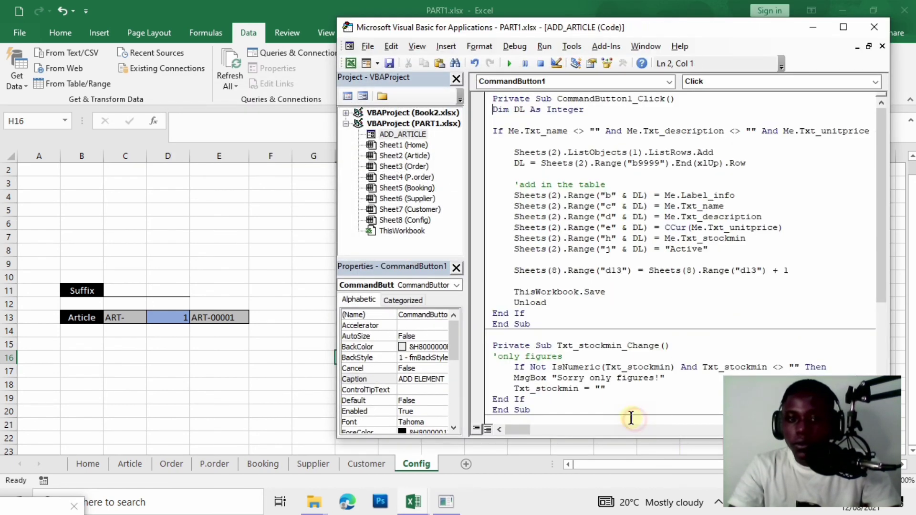
left_click(554, 300)
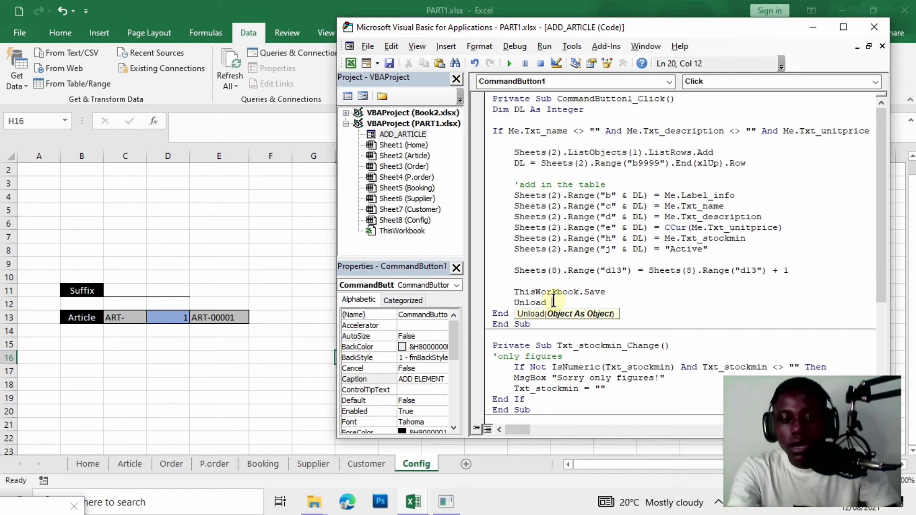
type("ADD_")
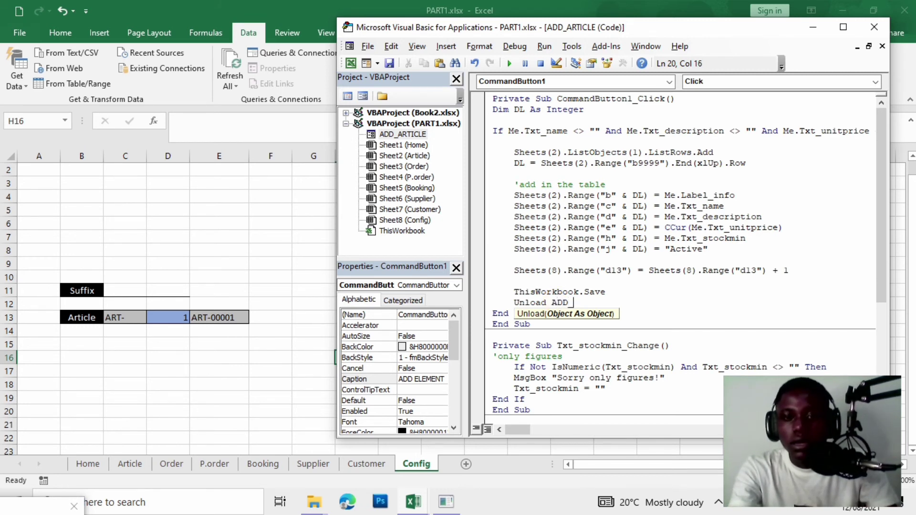
type("AT")
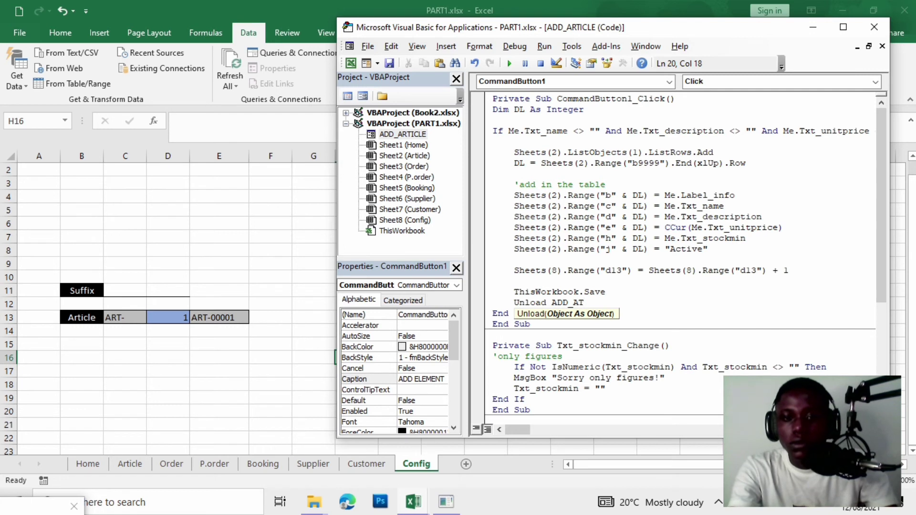
key("BackSpace")
type("RTICLE")
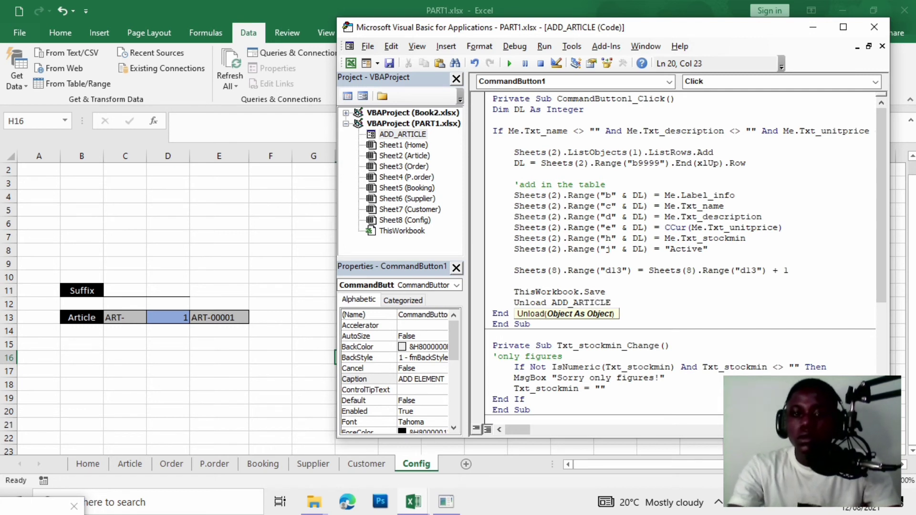
key("Return")
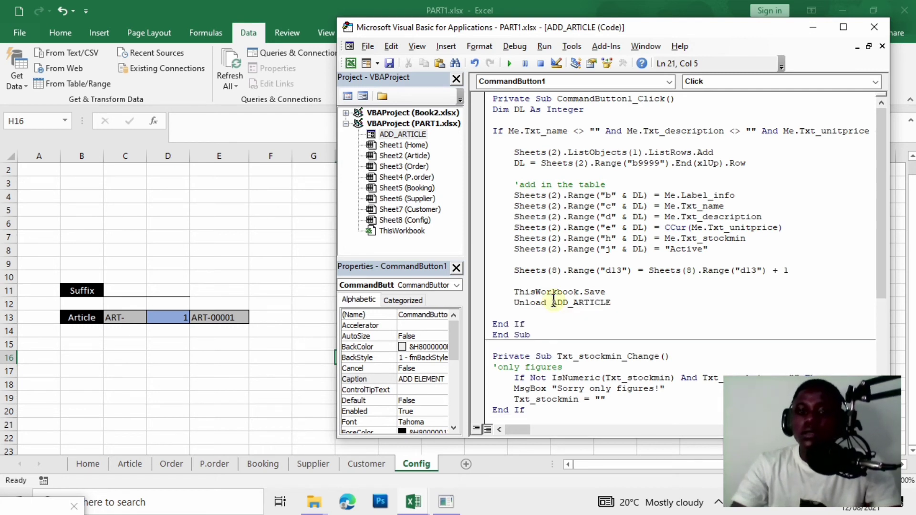
left_click(626, 291)
key("Return")
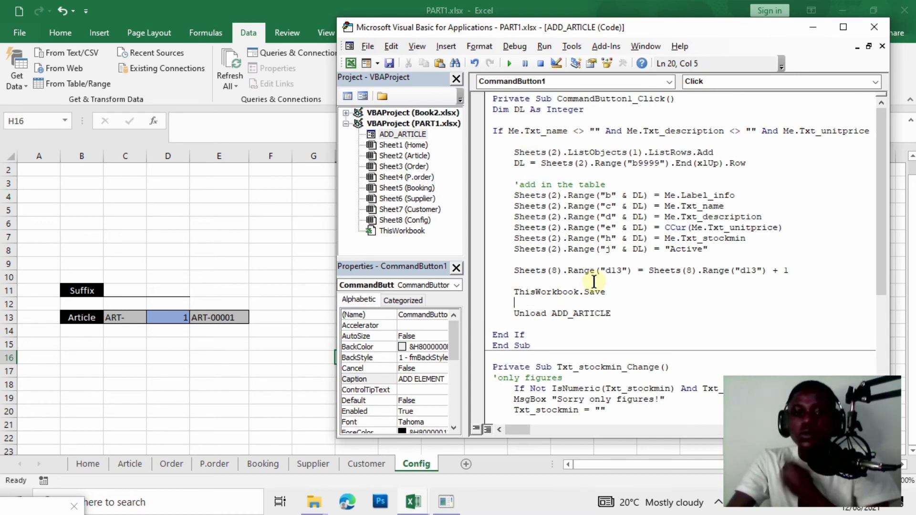
left_click(511, 66)
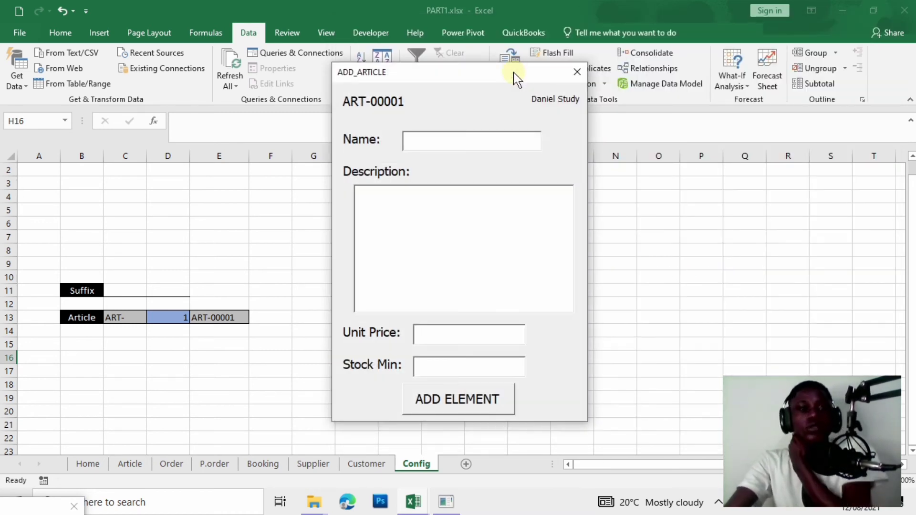
Close the form, show the Article sheet, and run ADD_ARTICLE again.
left_click(577, 72)
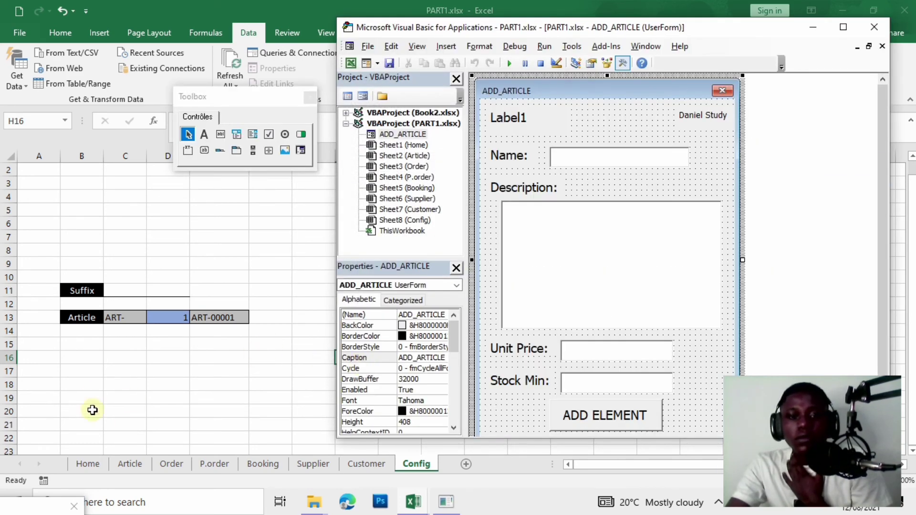
left_click(127, 466)
mouse_move(414, 502)
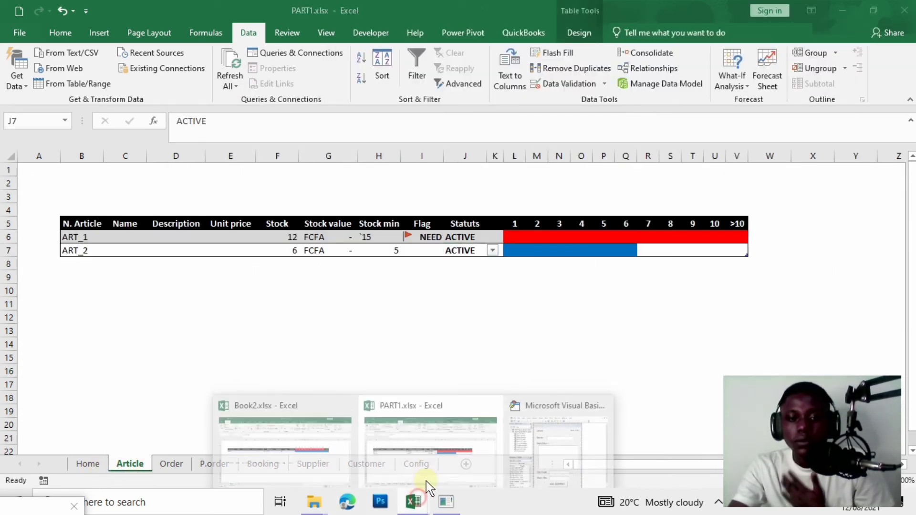
left_click(571, 460)
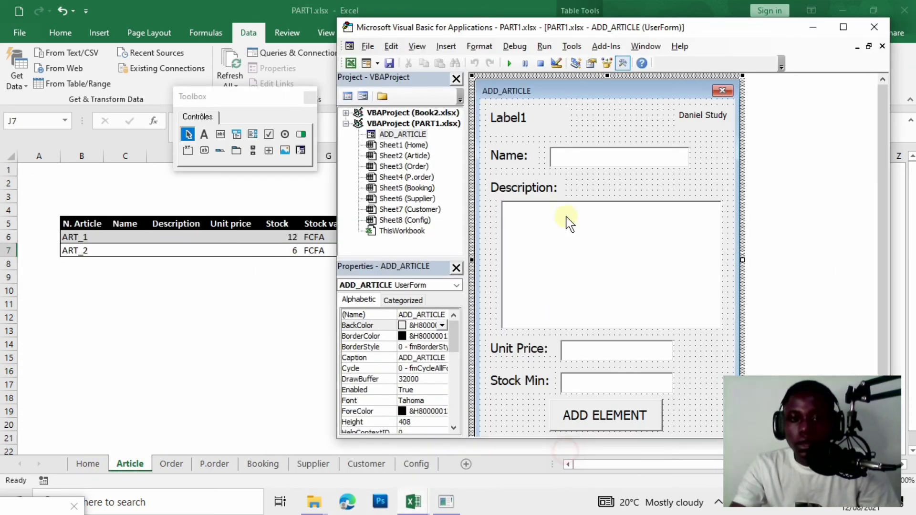
left_click(509, 63)
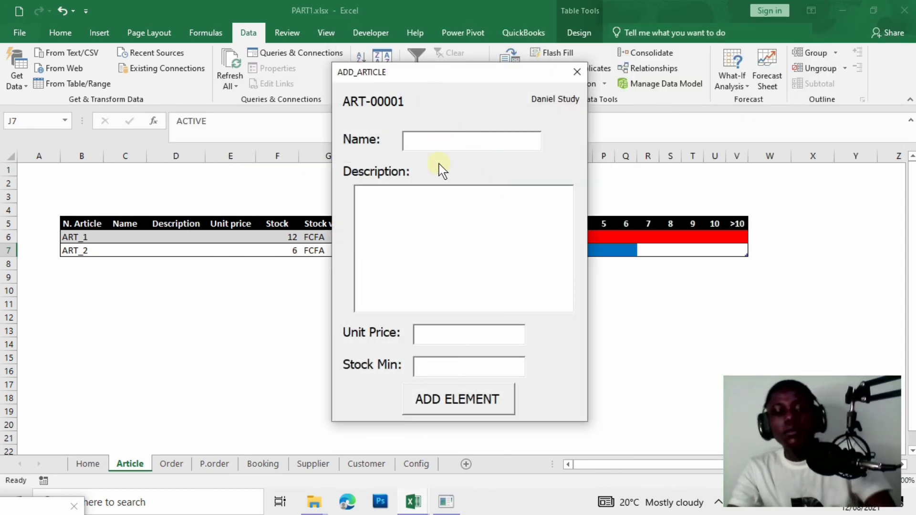
Fill in the article name, description 'ONILNE EDUCATION', price and stock min, and add the article.
type("DANIEL")
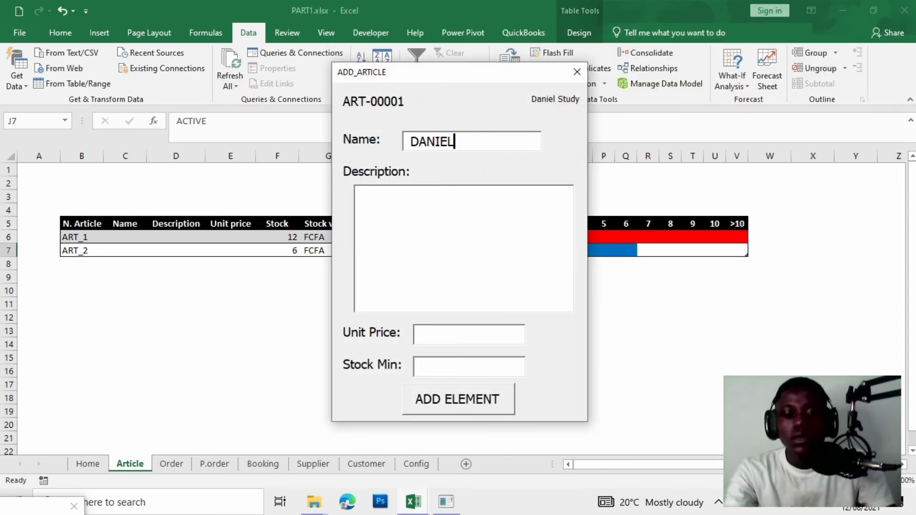
type(" STUDY")
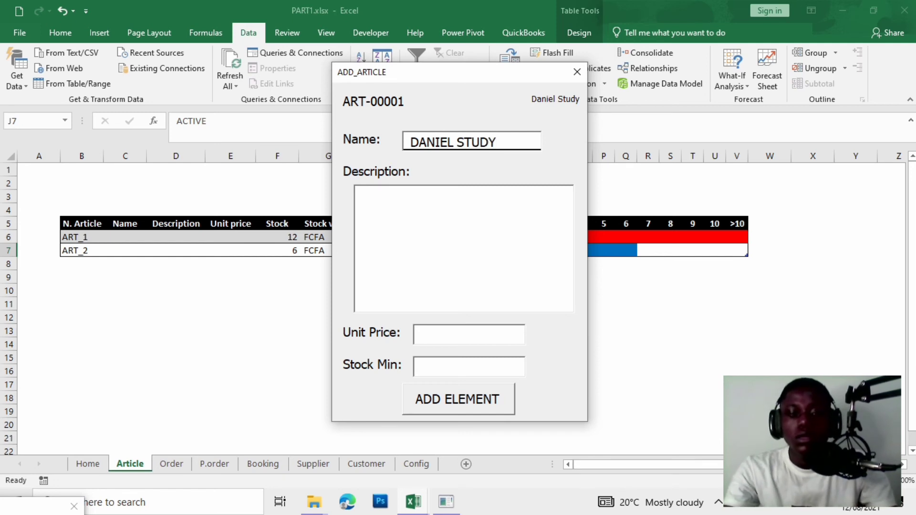
key("Tab")
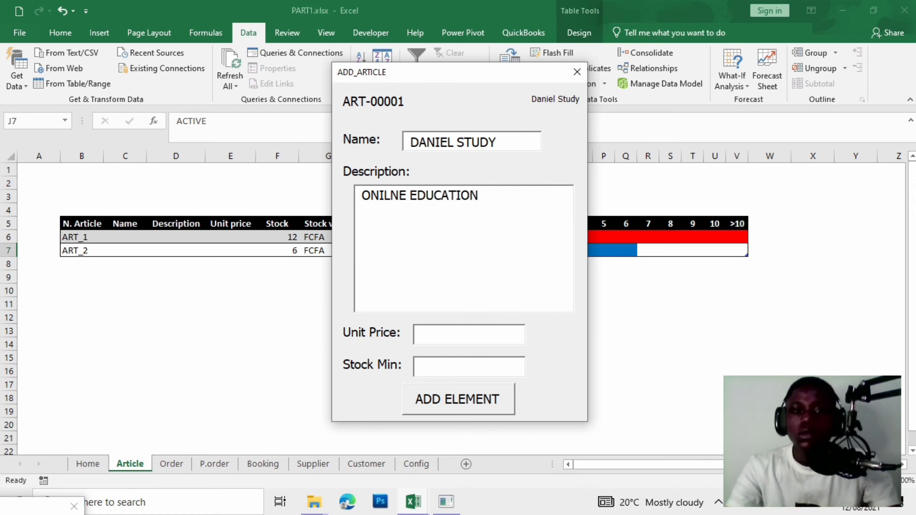
type("ONILNE EDUCATION")
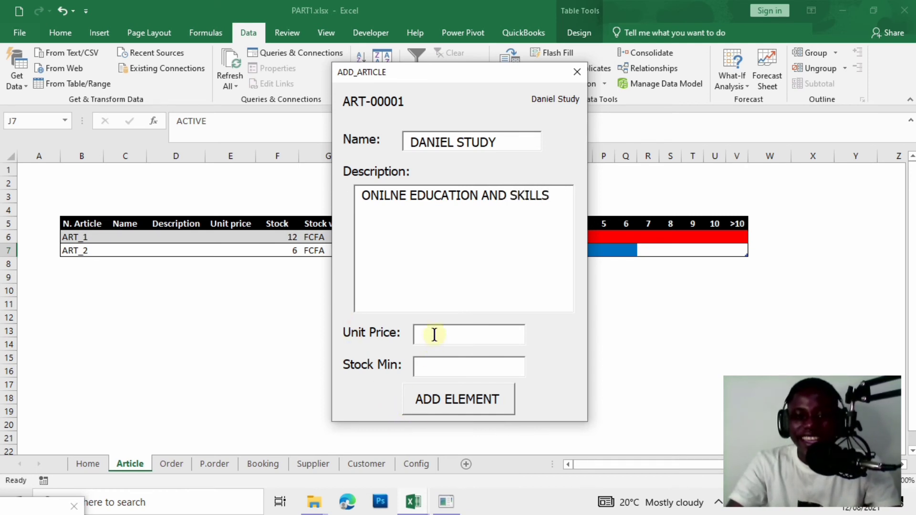
type("10000")
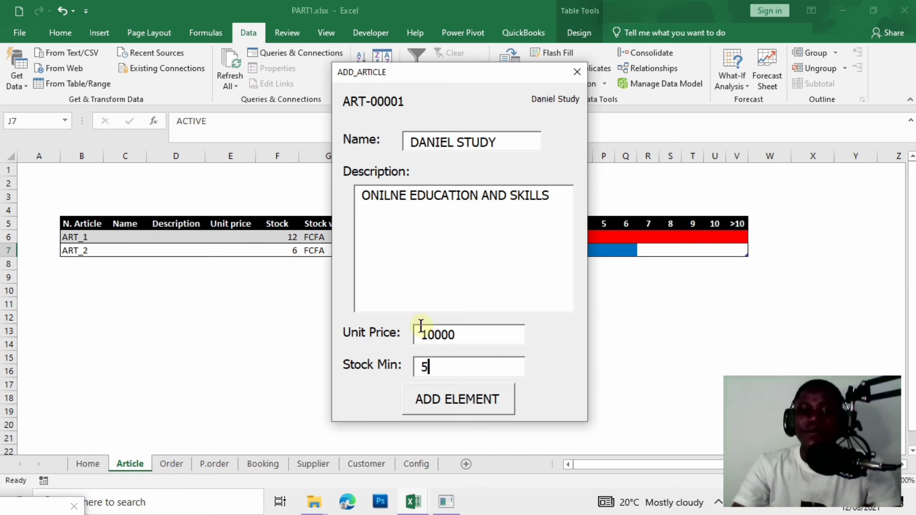
key("BackSpace")
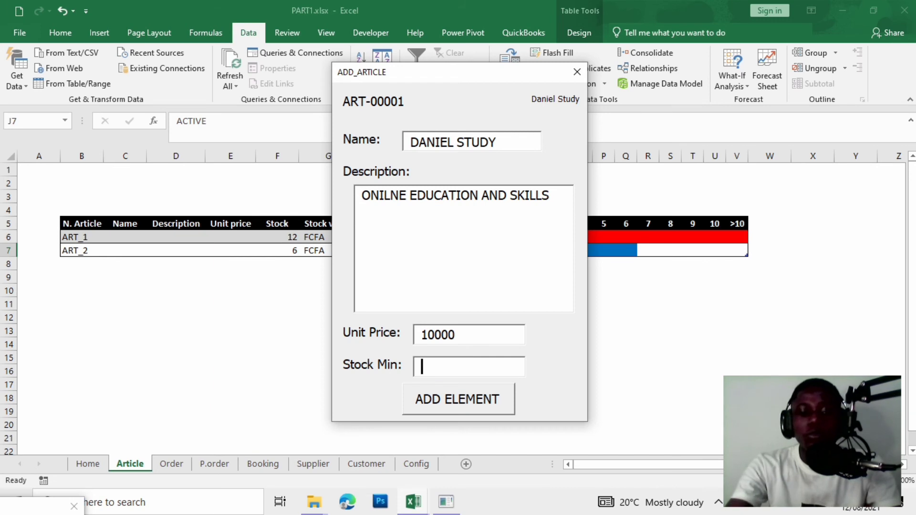
type("W")
left_click(491, 309)
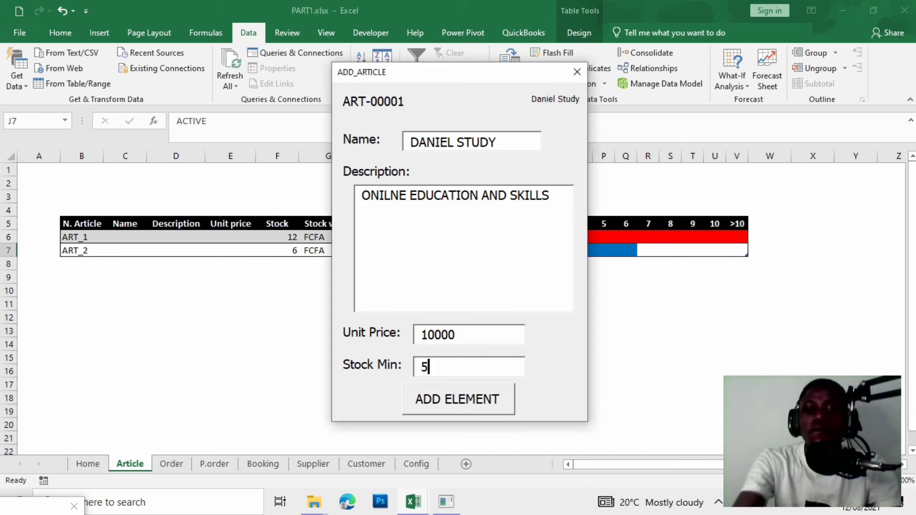
left_click(474, 406)
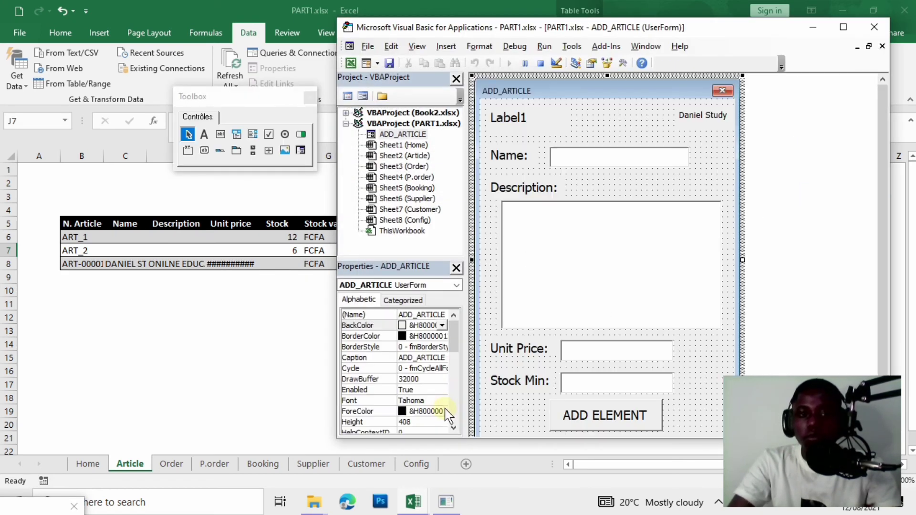
Remove the decimals from the new article's price in E8.
left_click(228, 321)
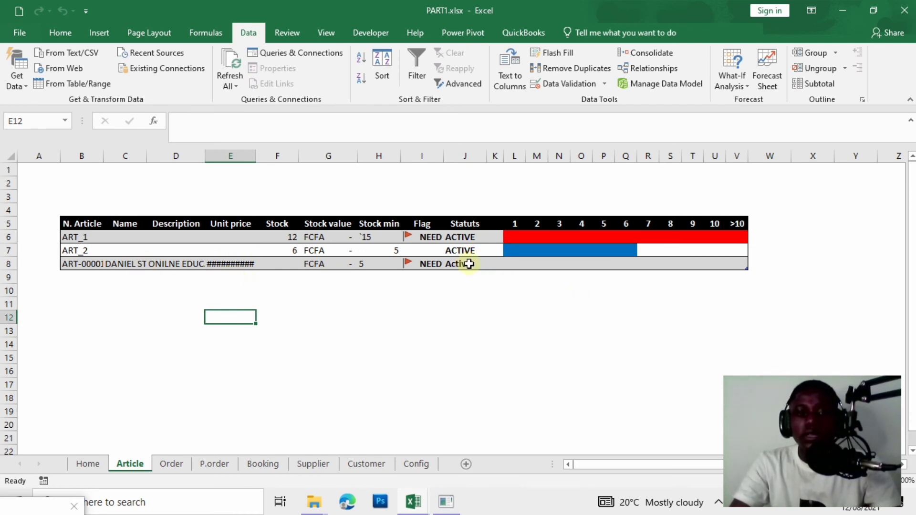
left_click_drag(254, 154, 275, 157)
left_click(248, 159)
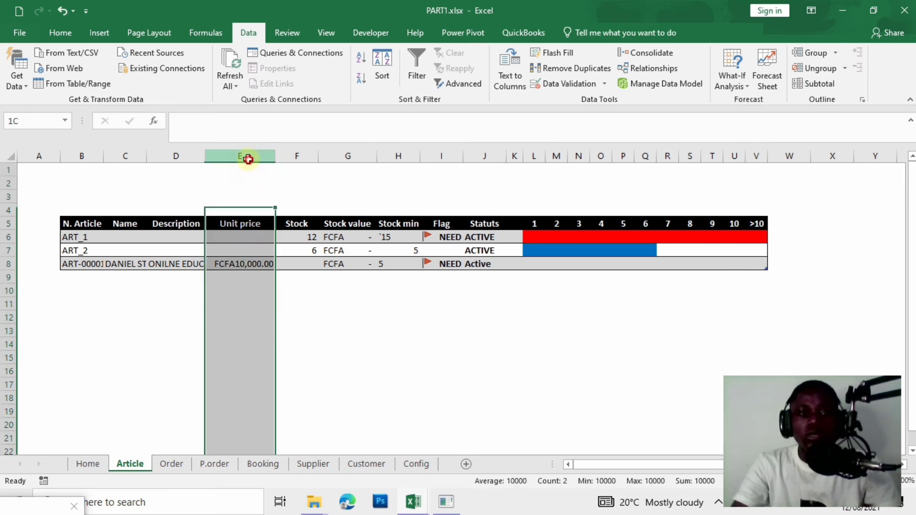
left_click(61, 33)
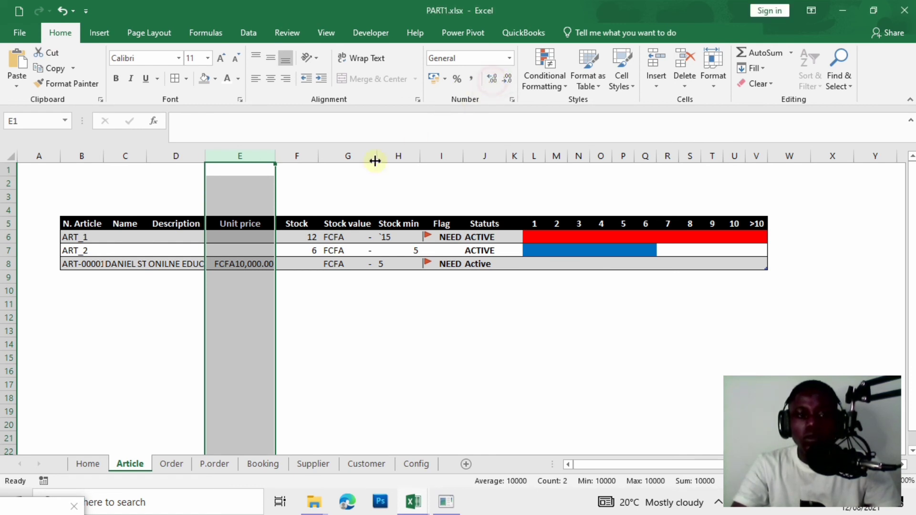
left_click(241, 249)
left_click(235, 265)
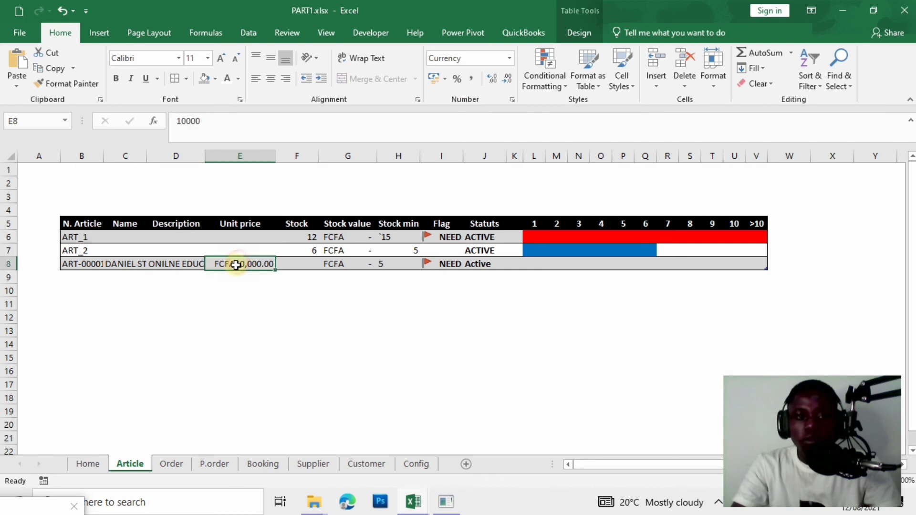
double_click(507, 80)
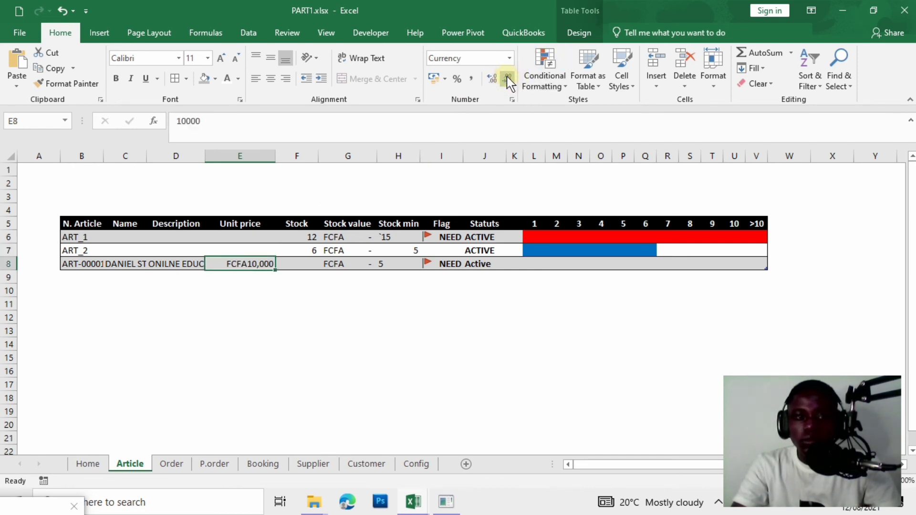
Try Accounting format on the E8 price, then undo it.
left_click(350, 331)
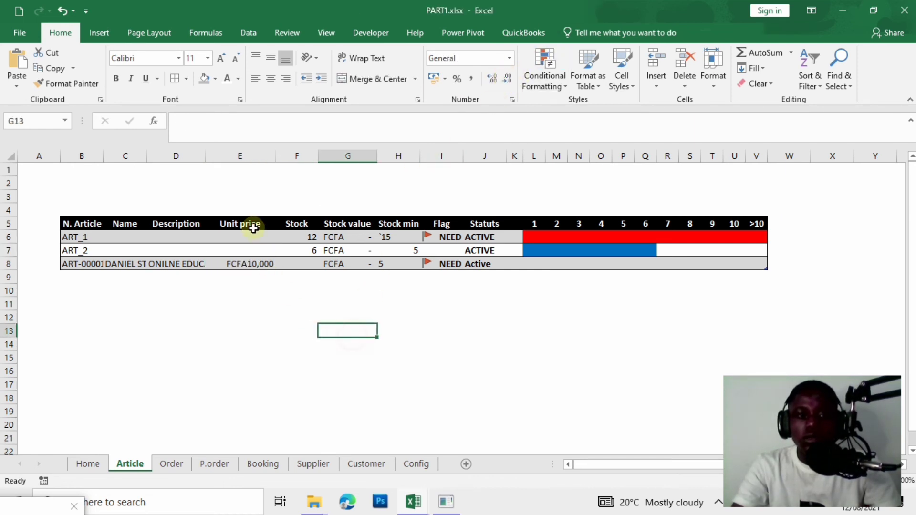
left_click(246, 157)
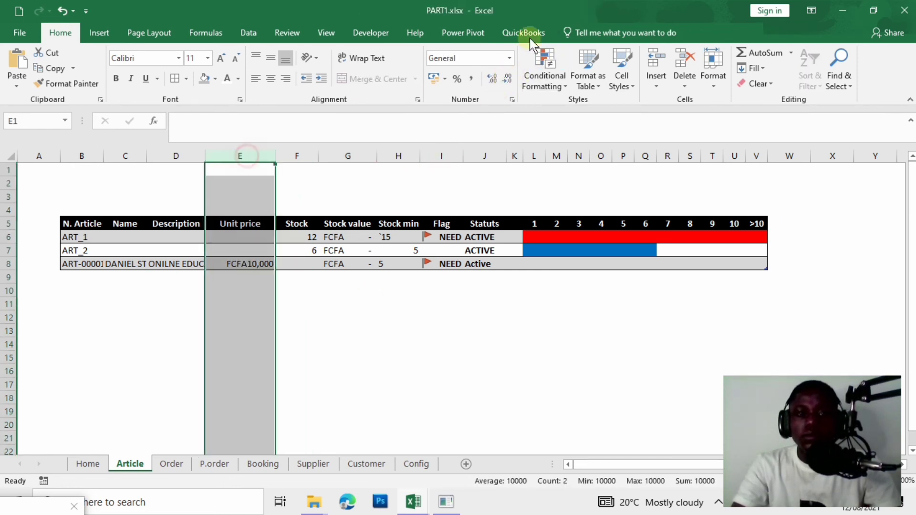
left_click(406, 275)
left_click(232, 274)
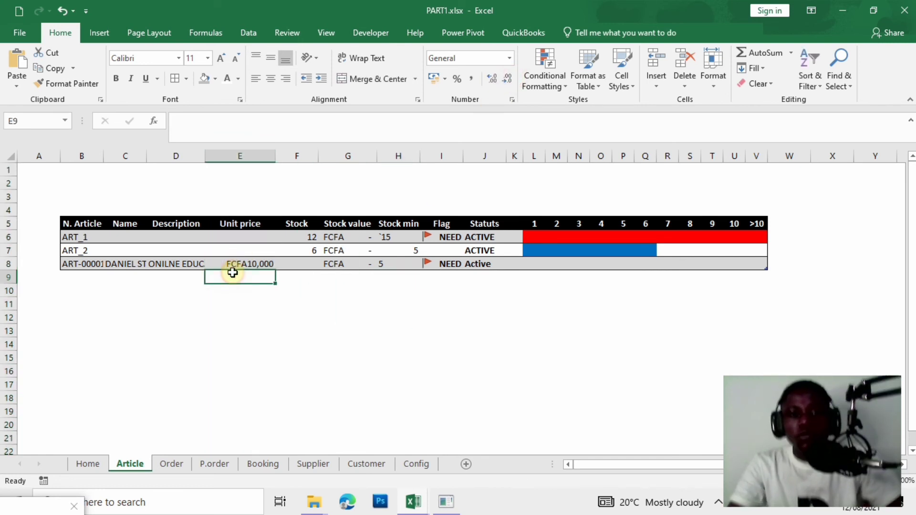
left_click(257, 264)
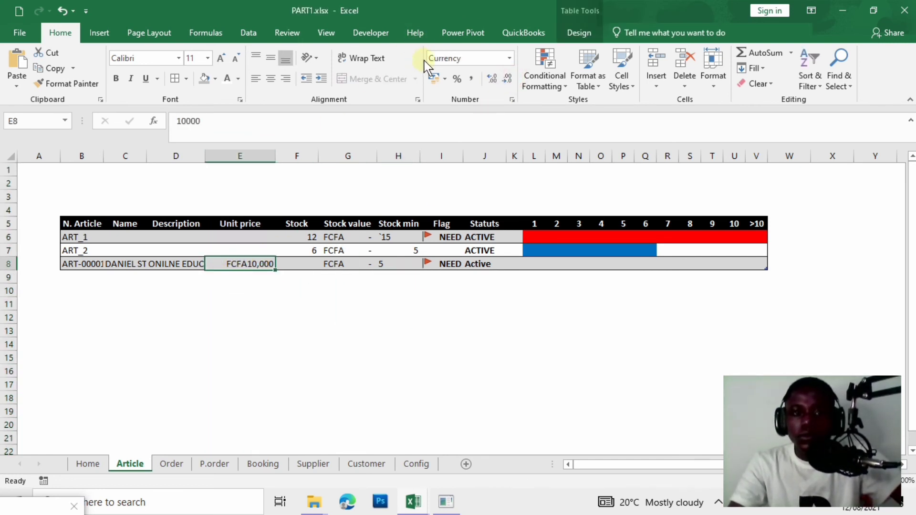
left_click(434, 79)
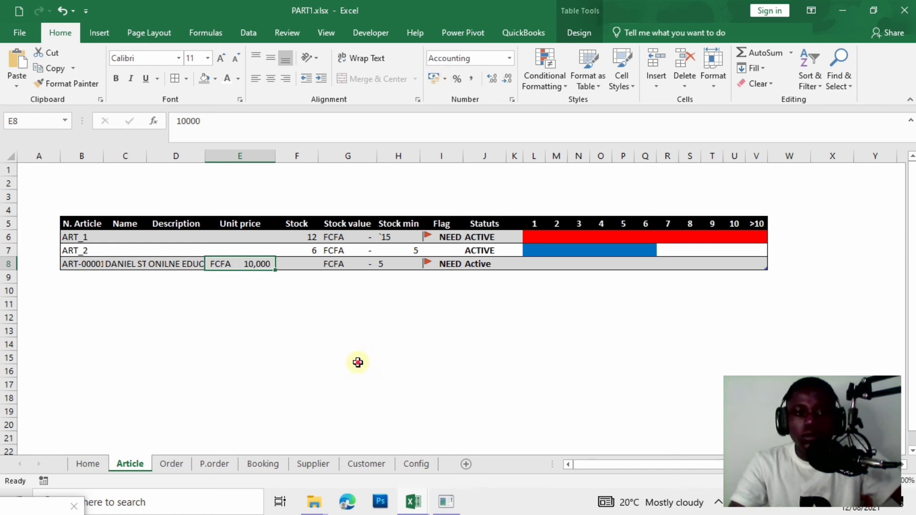
left_click(358, 363)
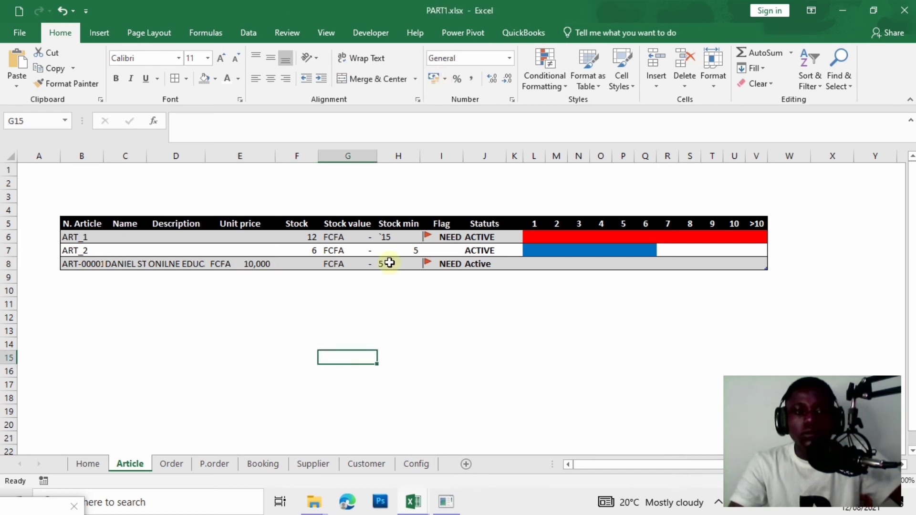
left_click(61, 10)
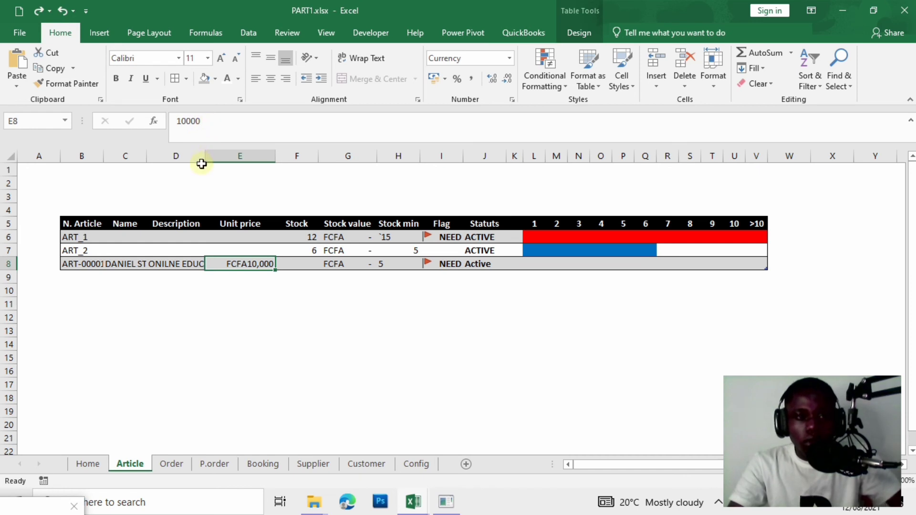
Widen columns D, C and B to show the full description, name and ART-00001.
left_click_drag(209, 158, 253, 158)
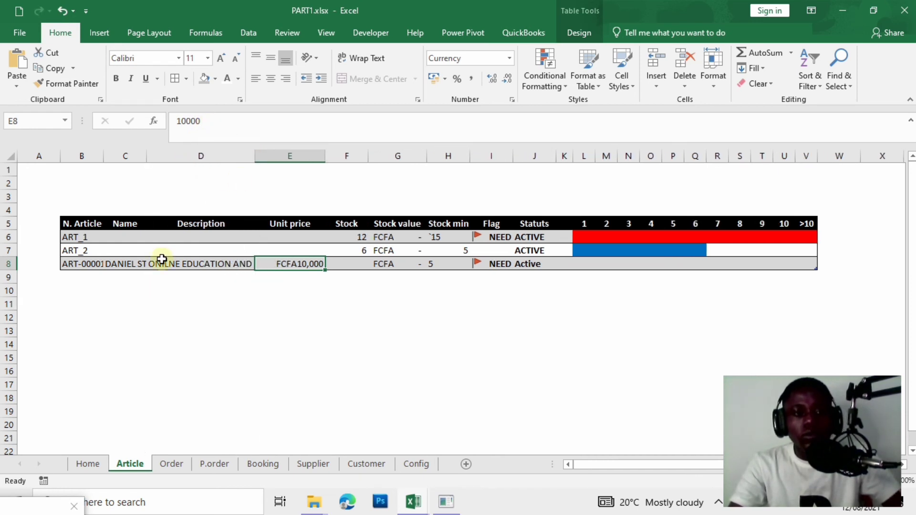
left_click_drag(148, 158, 174, 157)
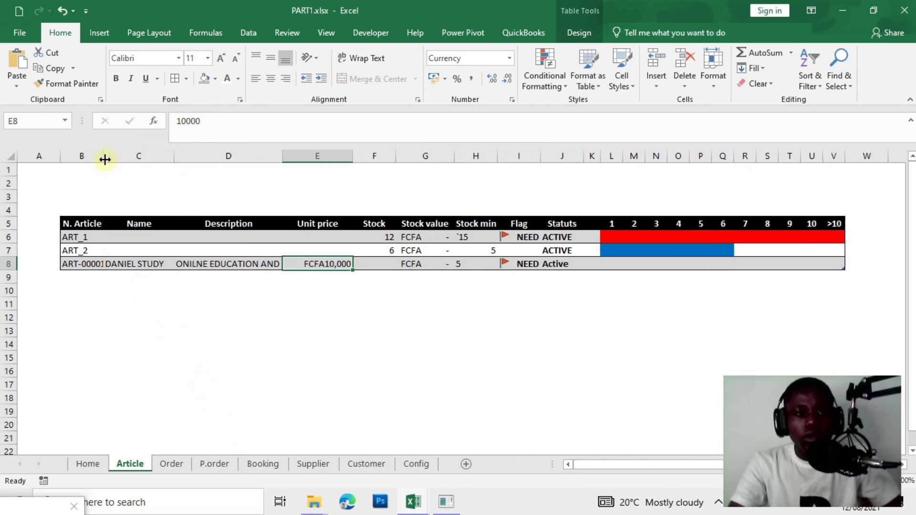
left_click_drag(105, 160, 116, 152)
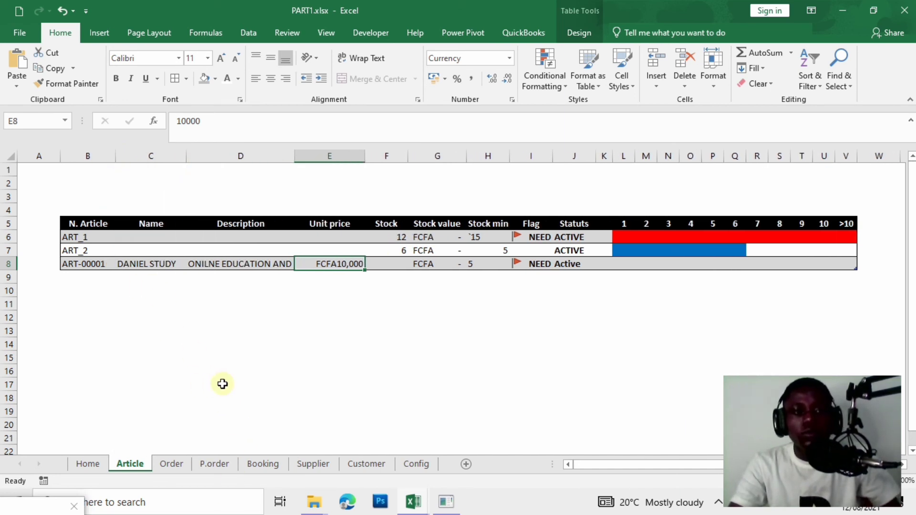
left_click(245, 357)
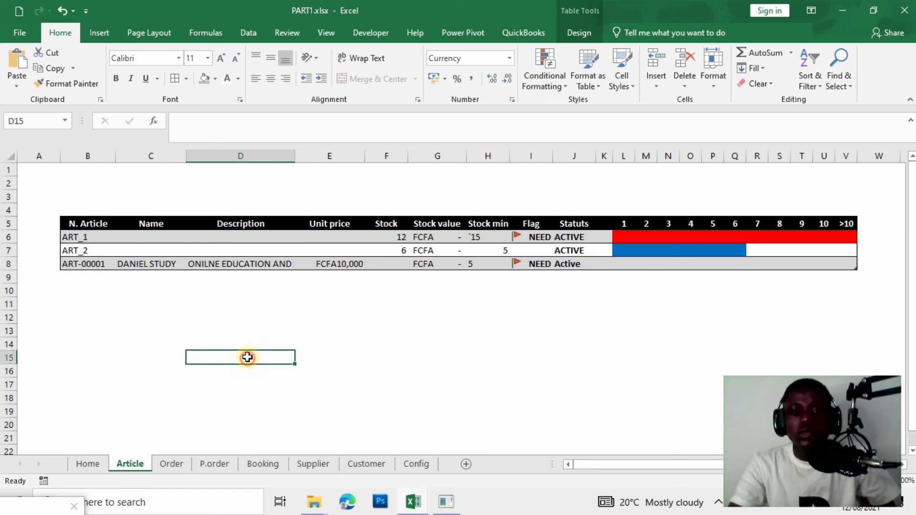
left_click(570, 269)
left_click(489, 349)
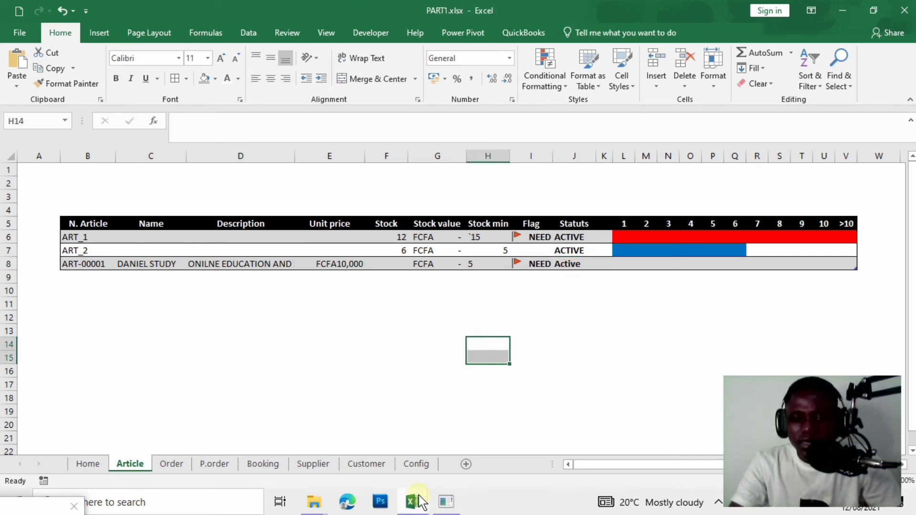
Reopen the ADD ELEMENT code in the VBA editor at the Active status text.
mouse_move(416, 501)
left_click(561, 451)
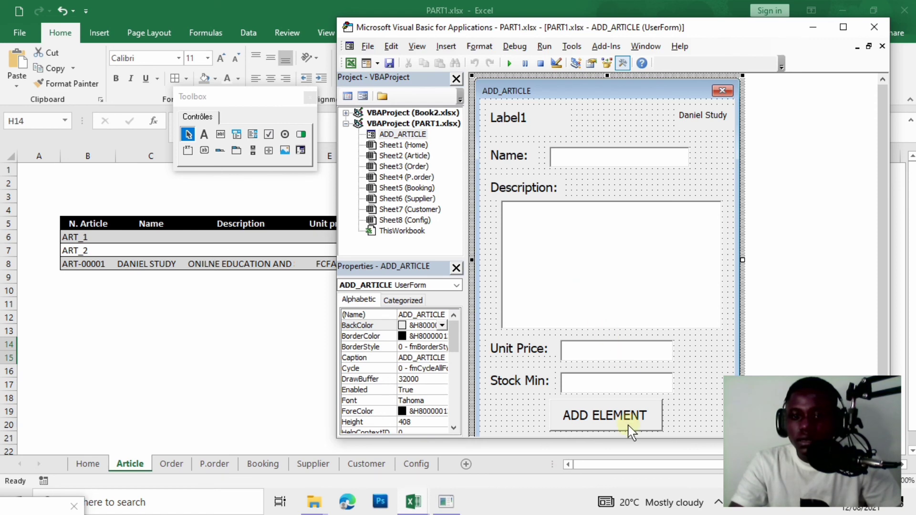
double_click(629, 427)
left_click(700, 247)
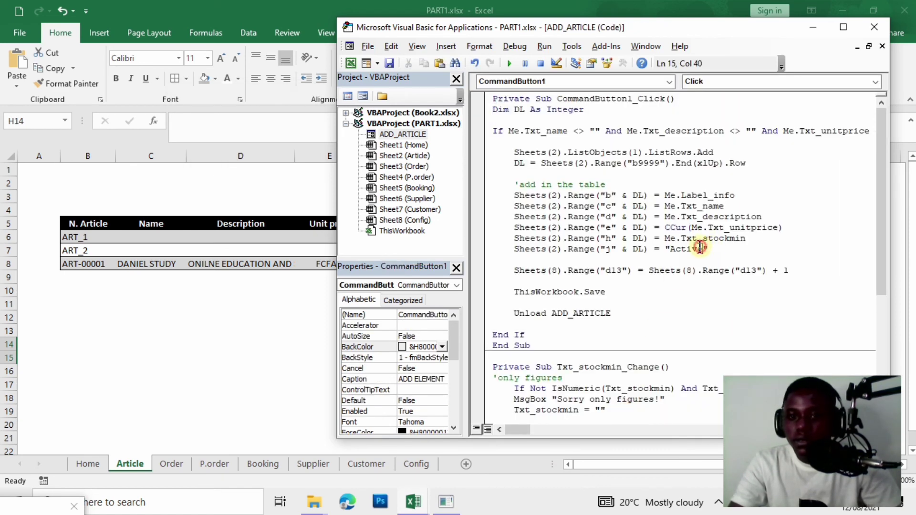
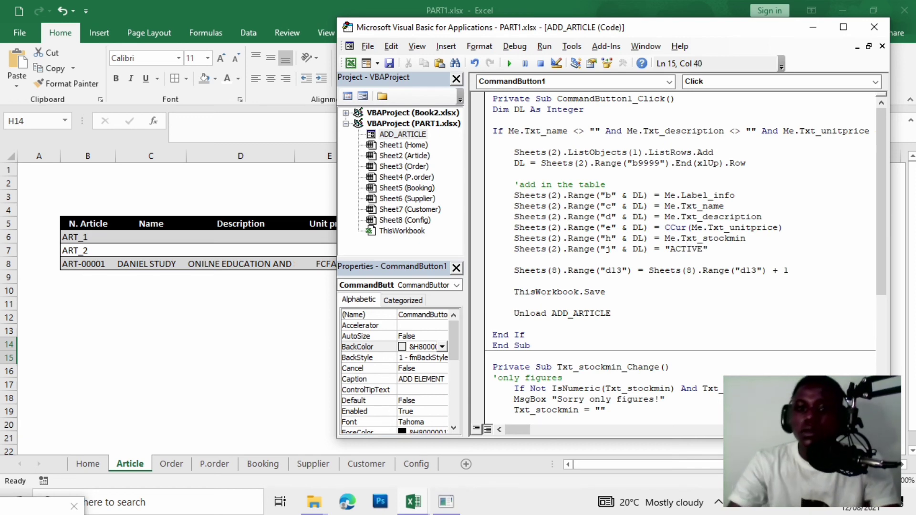
Test-run the ADD_ARTICLE form, then close it to return to the UserForm designer.
left_click(509, 63)
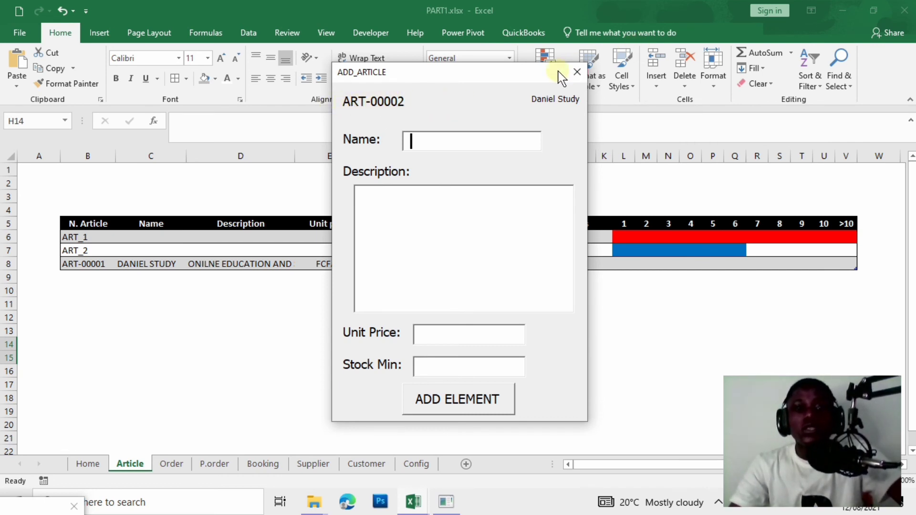
left_click(577, 72)
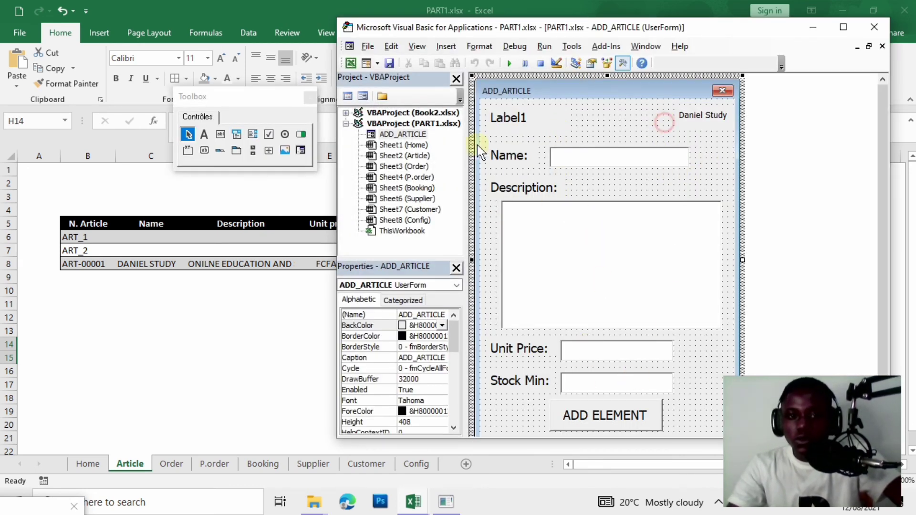
Set the UserForm and top label BackColor to System Highlight blue.
left_click(443, 326)
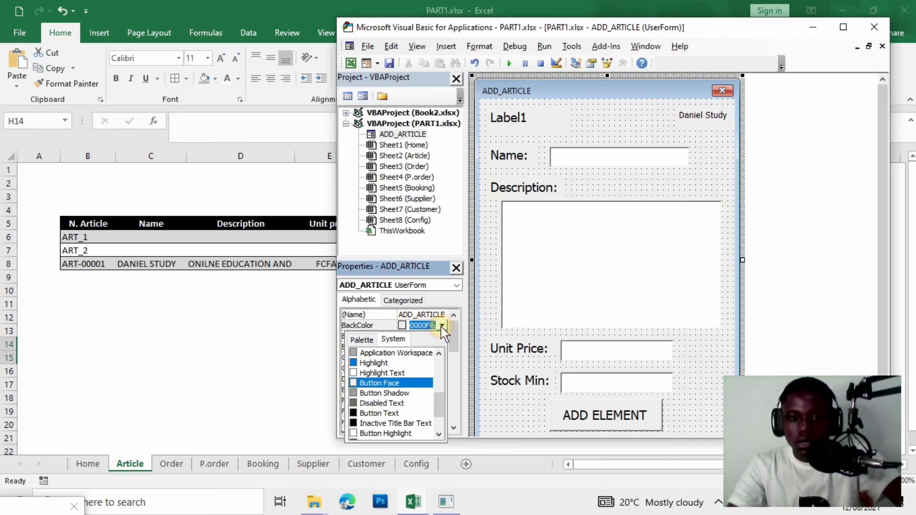
left_click(363, 365)
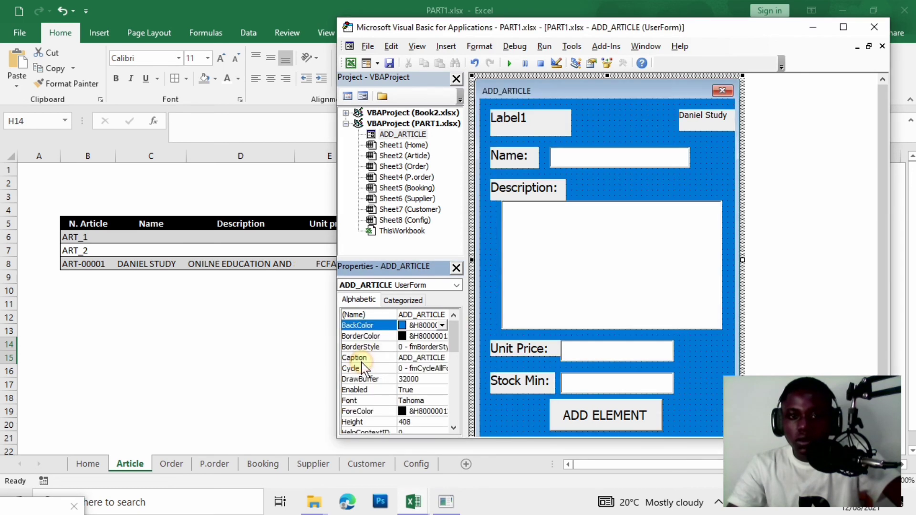
left_click(544, 136)
left_click(442, 347)
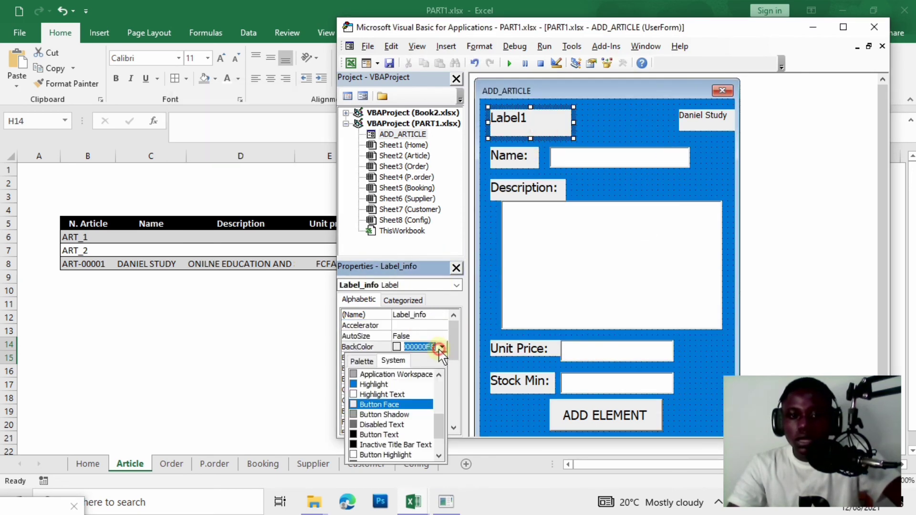
left_click(409, 383)
Make the author, Name, Description, Unit Price and Stock Min labels Highlight blue, then run the form.
left_click(711, 125)
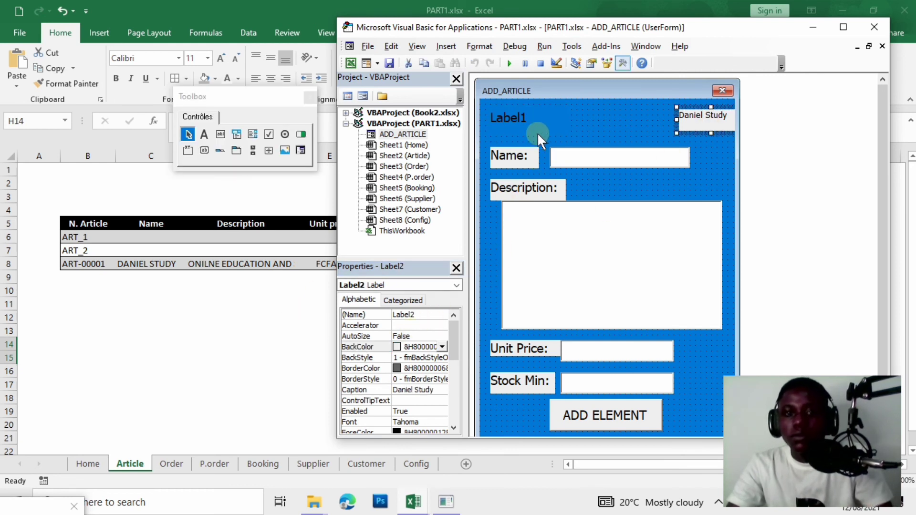
left_click(521, 165, "ctrl")
left_click(549, 190, "ctrl")
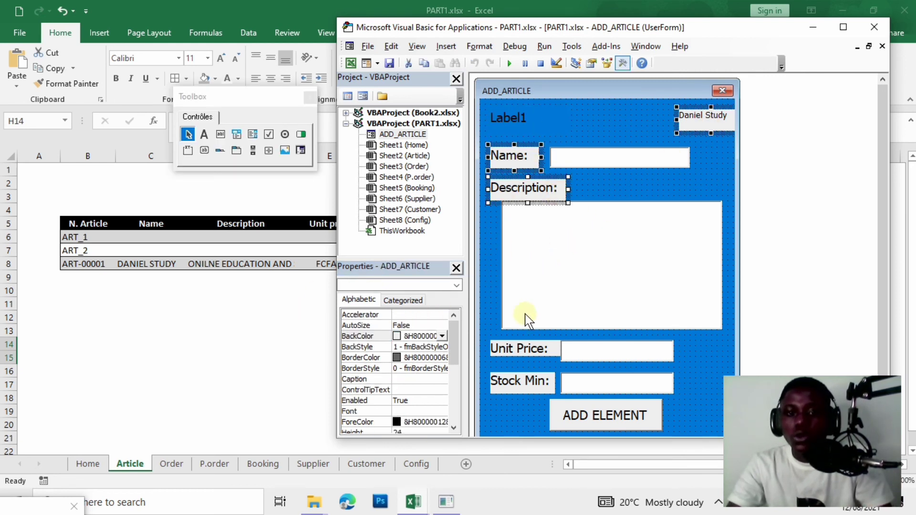
left_click(548, 351, "ctrl")
left_click(539, 391, "ctrl")
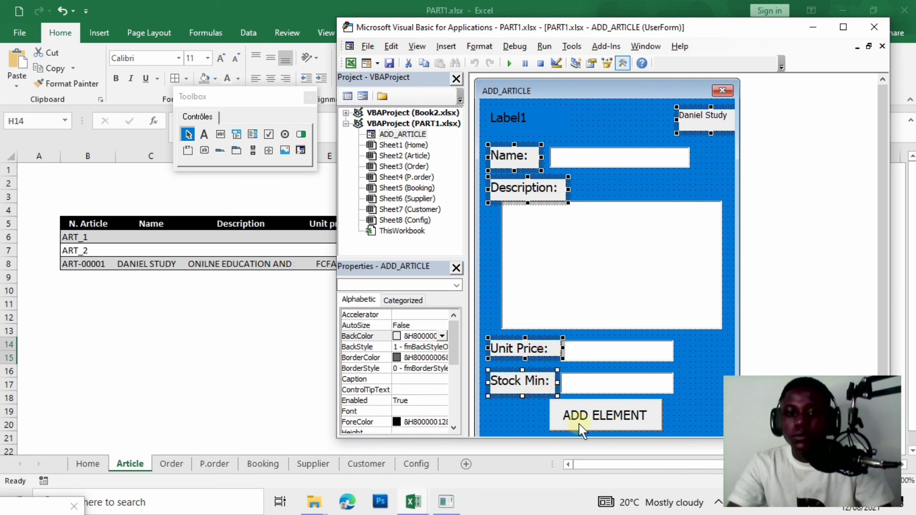
left_click(442, 336)
left_click(385, 375)
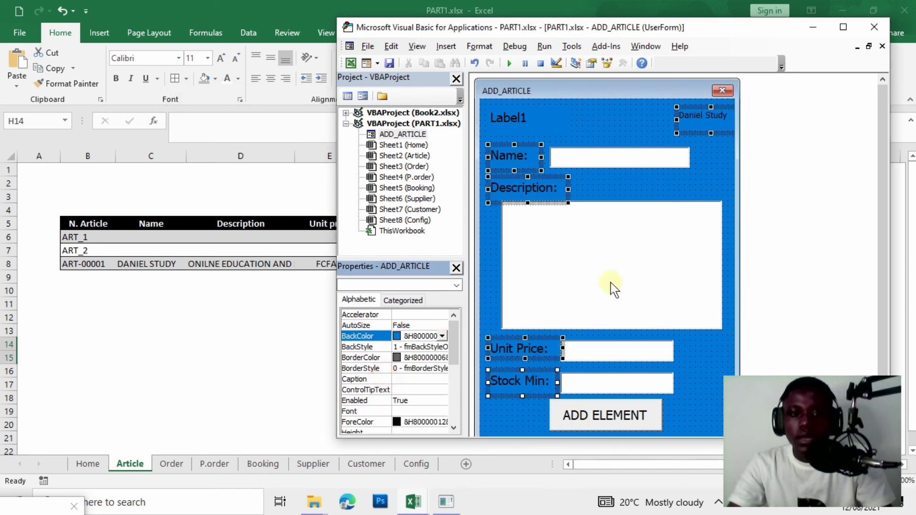
left_click(670, 176)
left_click(509, 63)
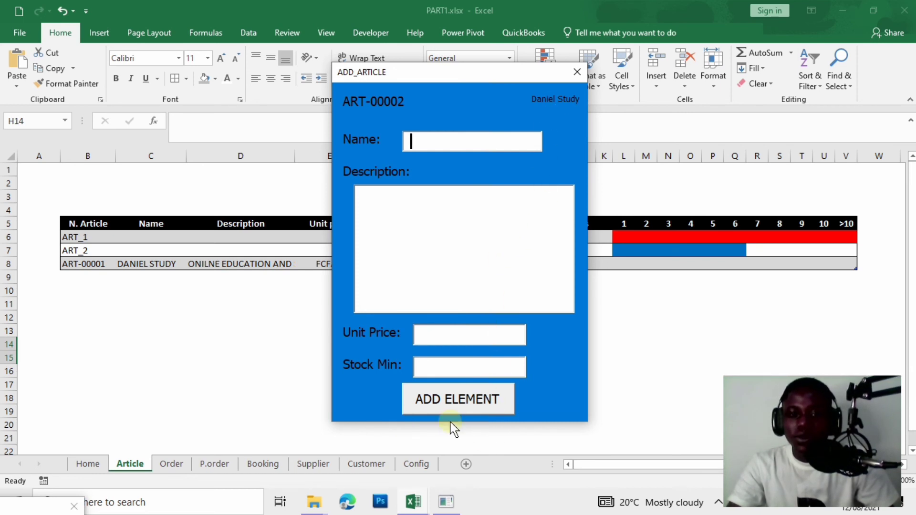
Click ADD ELEMENT repeatedly with all fields empty to test the add action.
left_click(455, 405)
left_click(455, 404)
left_click(456, 403)
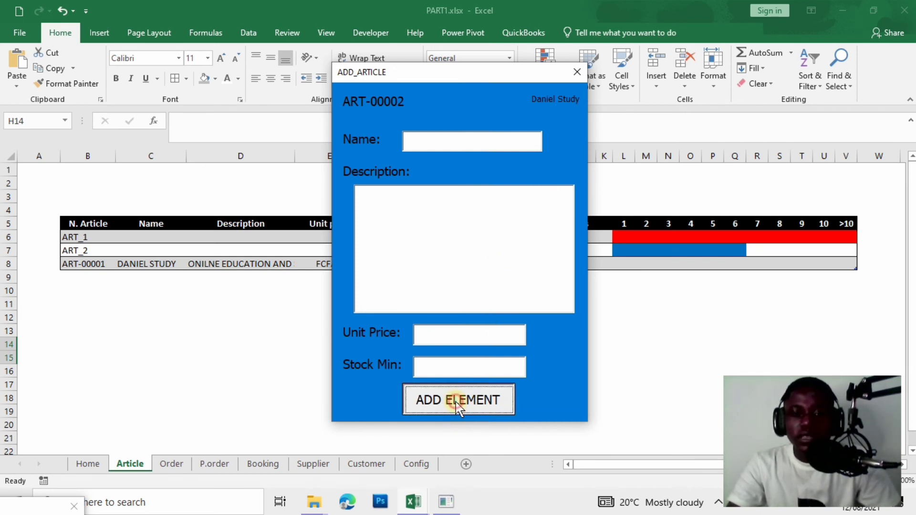
left_click(455, 402)
left_click(456, 402)
left_click(456, 402)
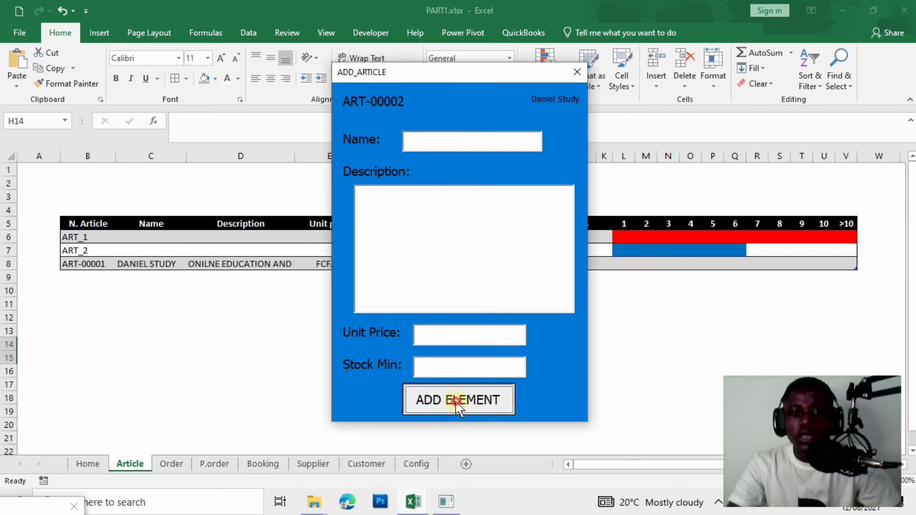
left_click(456, 402)
left_click(455, 402)
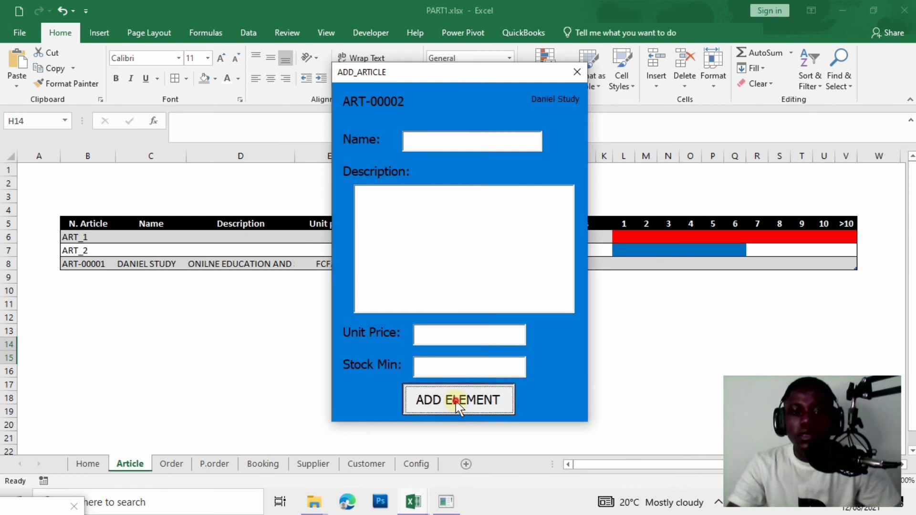
Enter the name 'DSADAS', try adding it twice, then close the test form.
left_click(464, 139)
type("DSADAS")
left_click(480, 396)
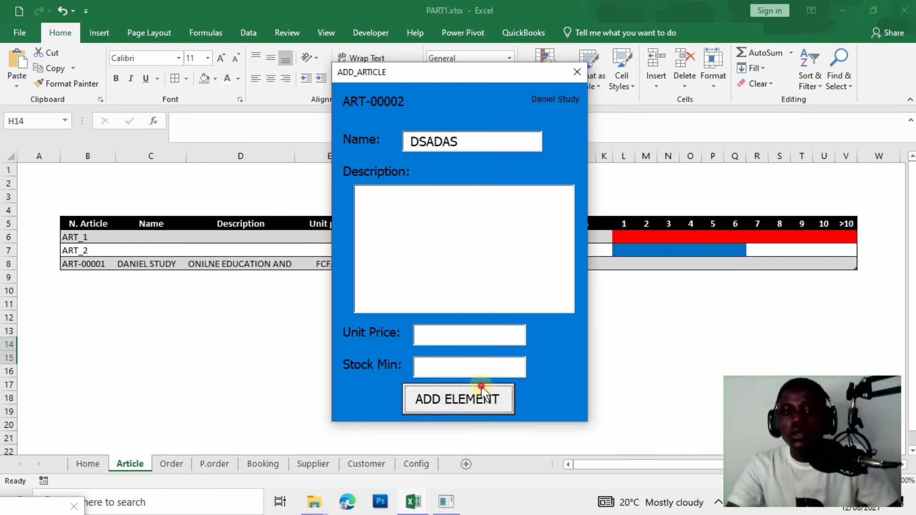
left_click(480, 396)
left_click(576, 72)
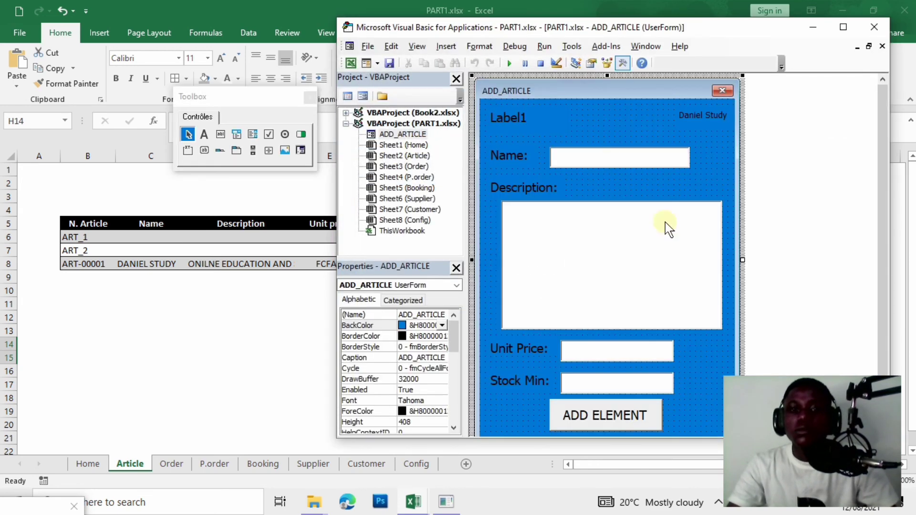
Nudge CommandButton1 right to line up with the text boxes, then test-run and close the form.
left_click(607, 417)
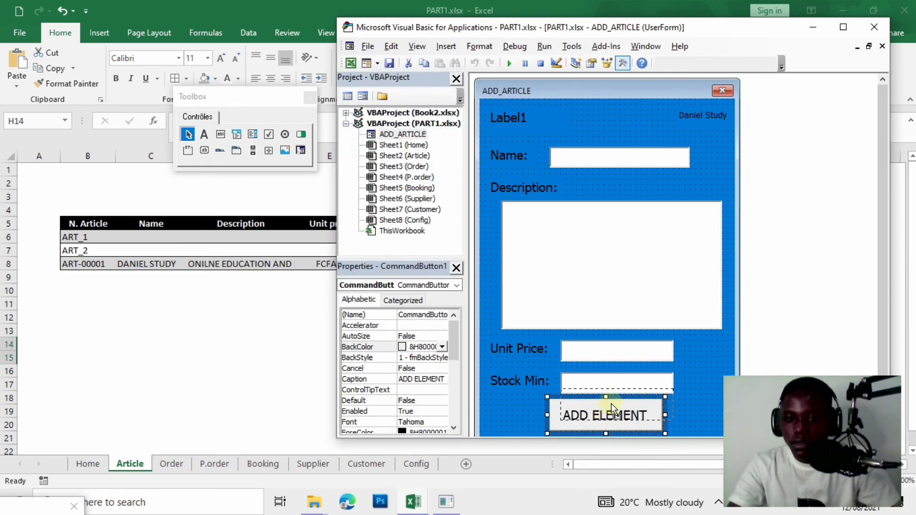
left_click_drag(610, 417, 622, 416)
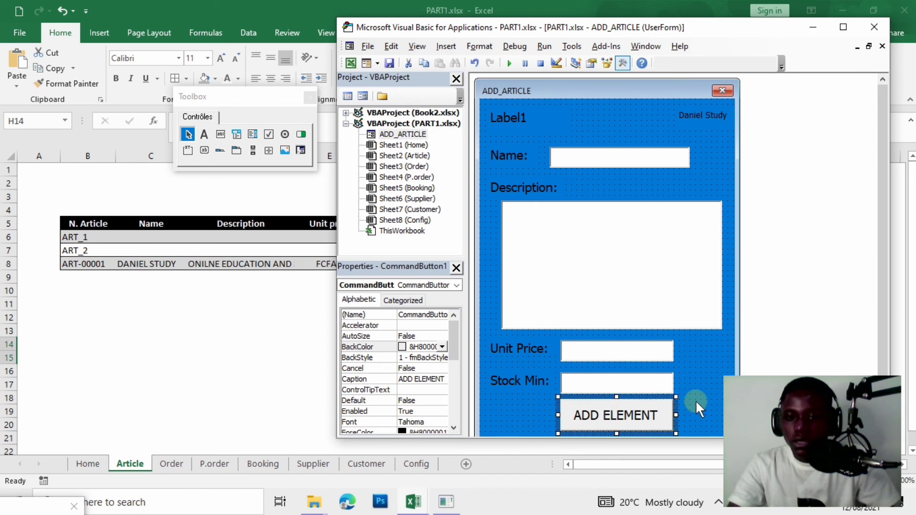
left_click(702, 355)
left_click(508, 64)
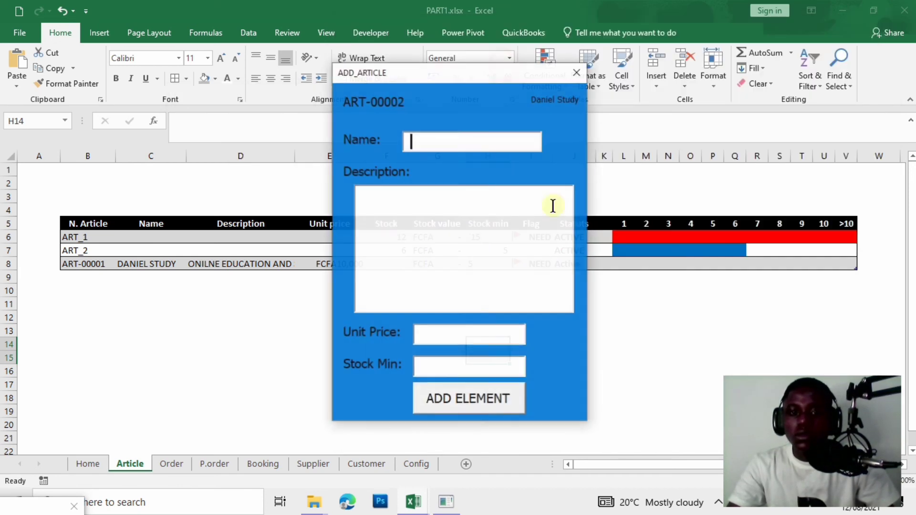
left_click(577, 72)
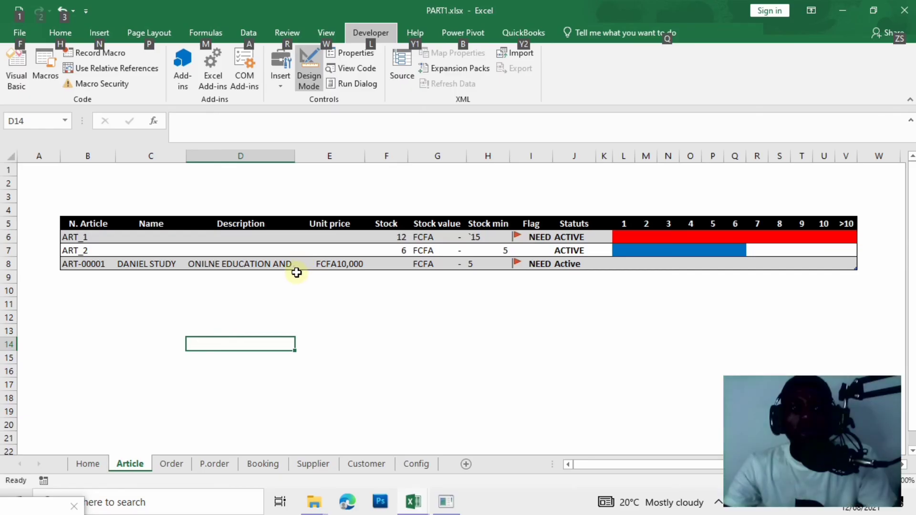
Back in the PART1 workbook, open Visual Basic to view the Article sheet's CommandButton1_Click code.
left_click(298, 275)
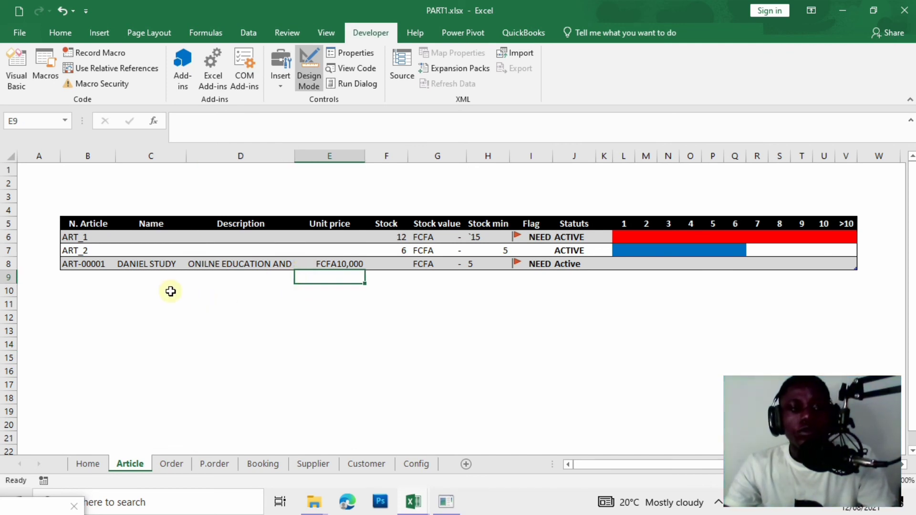
left_click(321, 193)
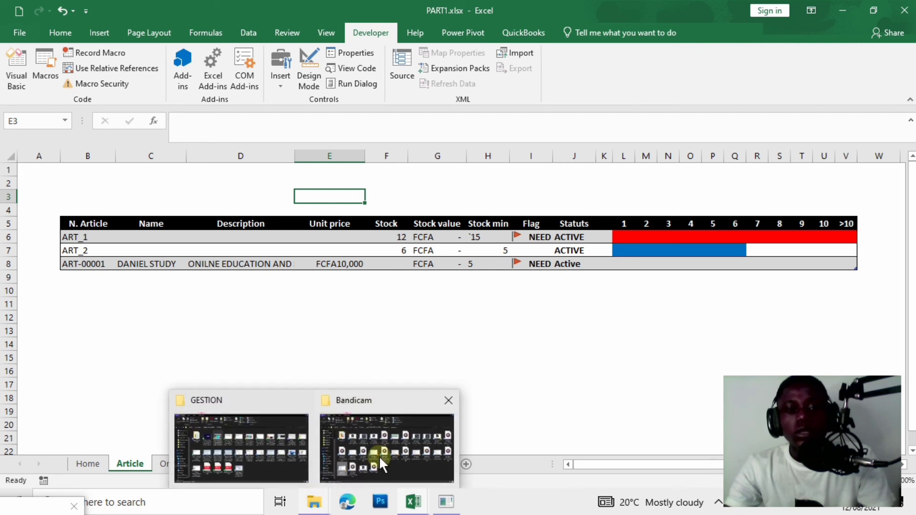
mouse_move(406, 507)
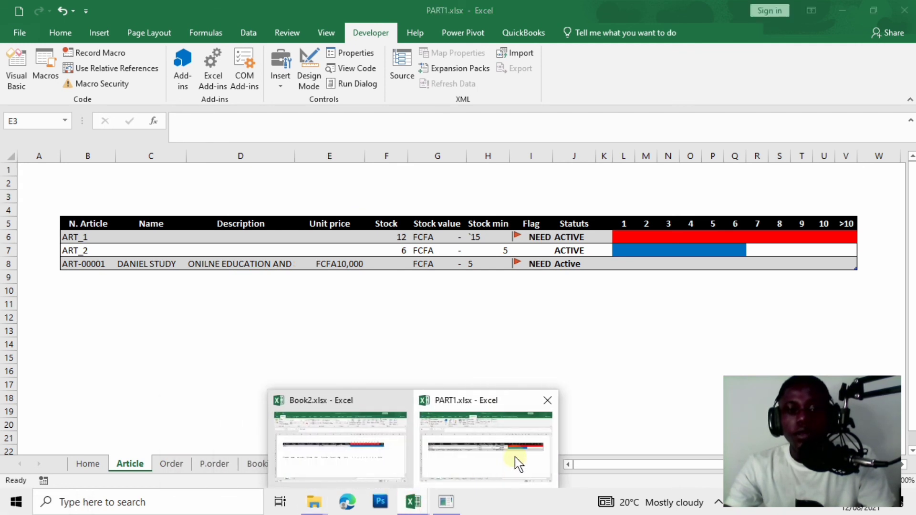
left_click(427, 337)
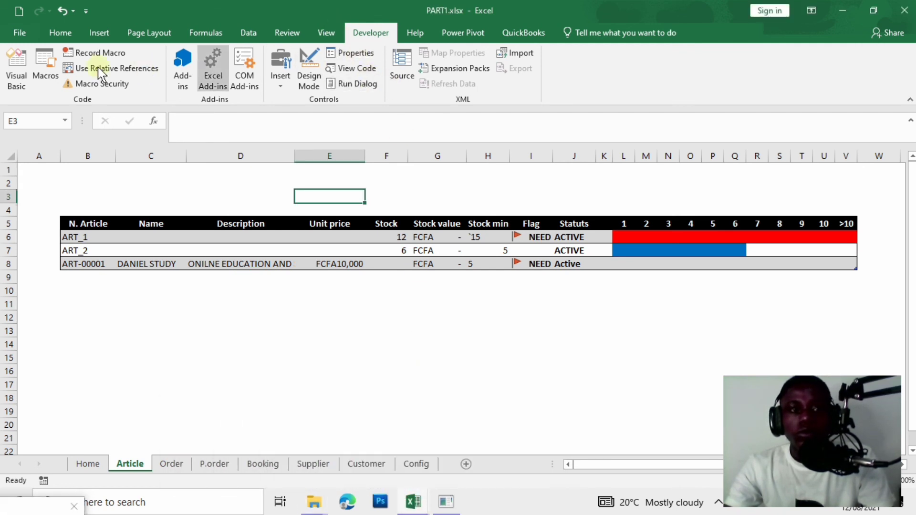
left_click(17, 70)
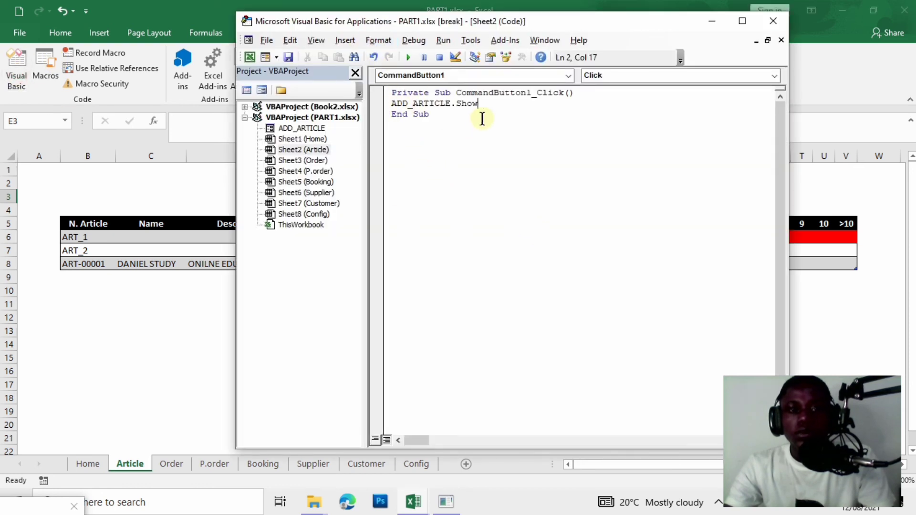
Delete the ADD_ARTICLE.Show line, open the ADD_ARTICLE form from the project tree and test-run it.
key("shift+Home")
key("Delete")
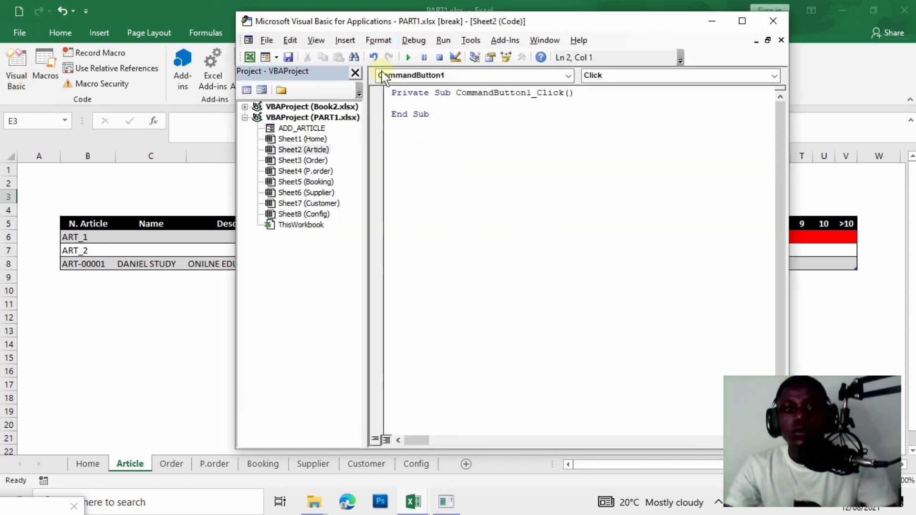
left_click(294, 119)
left_click(298, 130)
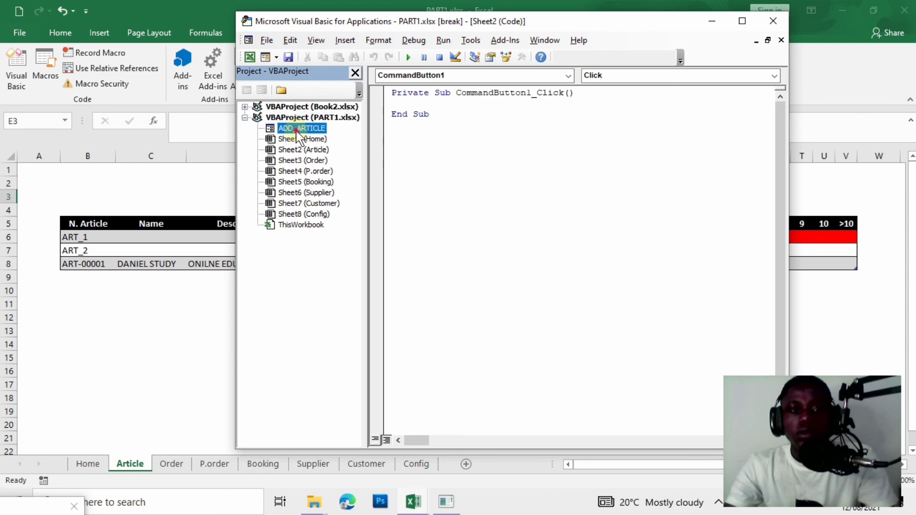
double_click(297, 130)
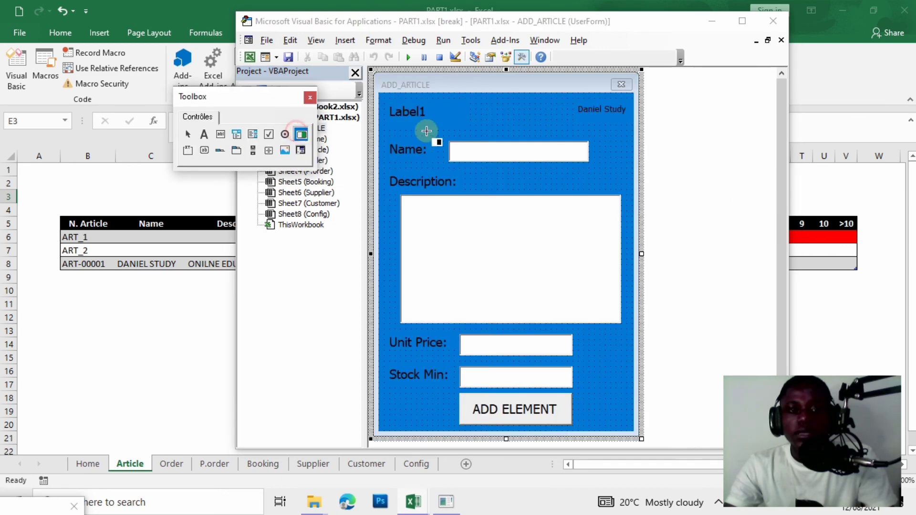
left_click(409, 58)
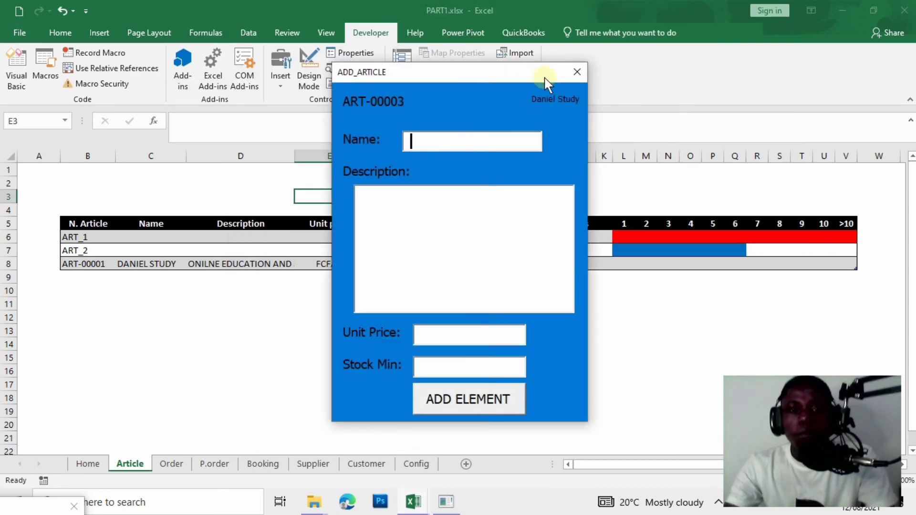
left_click(577, 72)
left_click(111, 289)
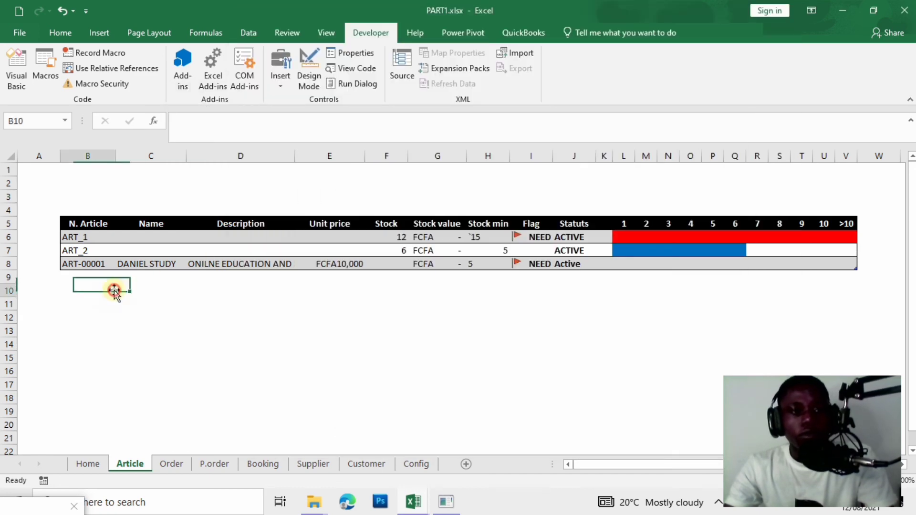
Draw an ActiveX command button at cell B4 just above the article table.
left_click(97, 207)
left_click(287, 64)
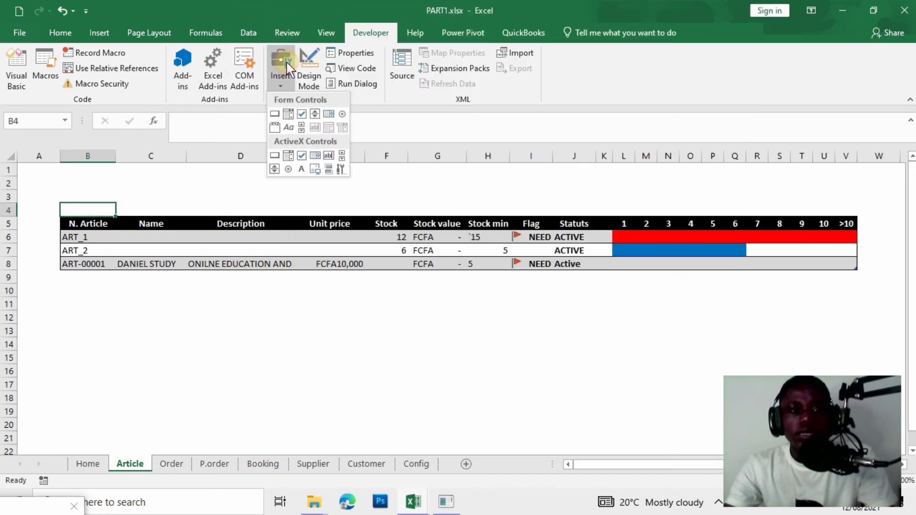
left_click(275, 157)
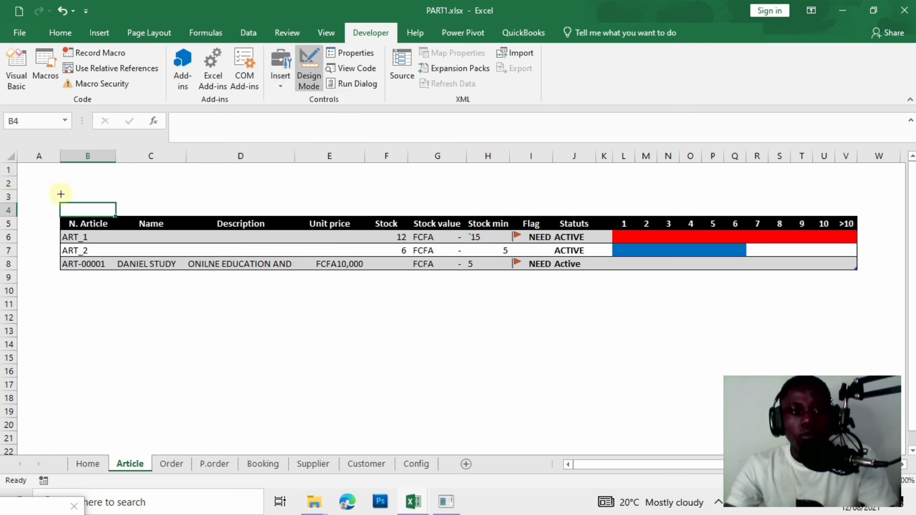
mouse_move(61, 201)
left_mouse_down()
mouse_move(150, 222)
mouse_move(130, 206)
left_mouse_up()
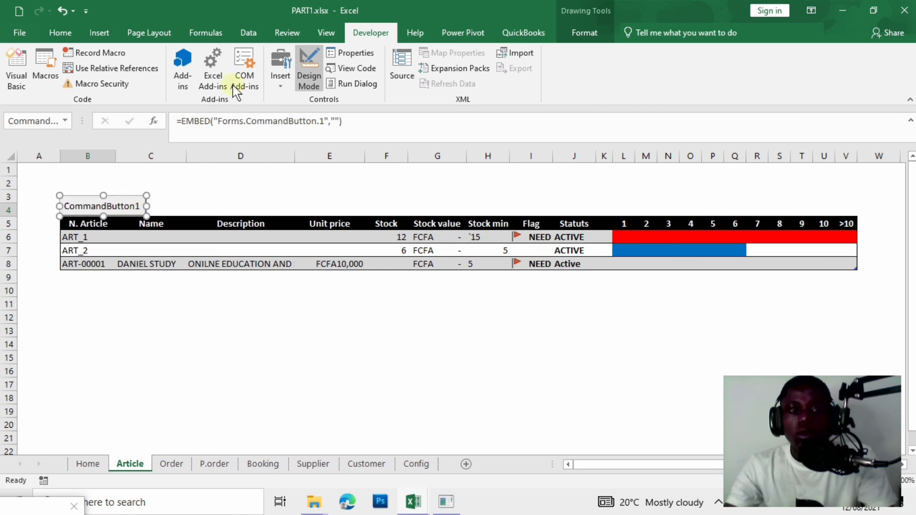
Change the new button's caption from CommandButton1 to ADD_ELEMENT.
left_click(352, 52)
left_click(88, 140)
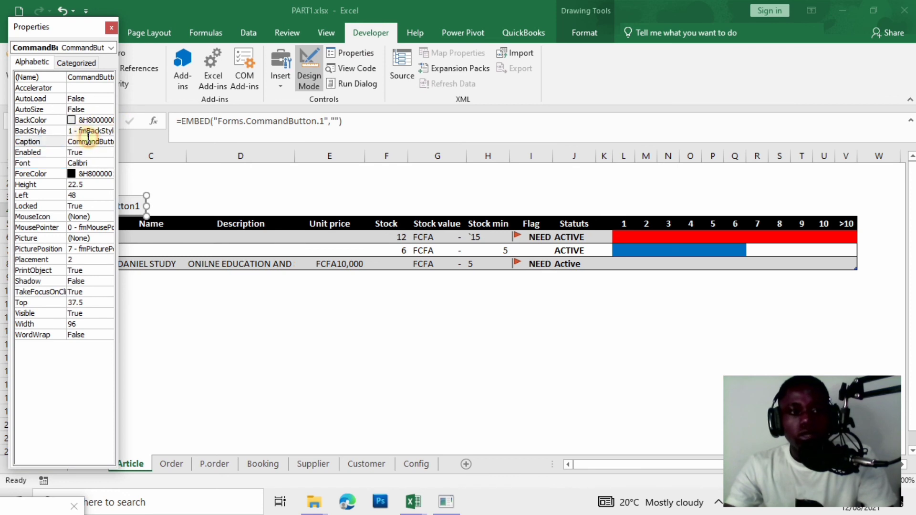
key("BackSpace")
key("BackSpace")
key("BackSpace")
key("BackSpace")
key("BackSpace")
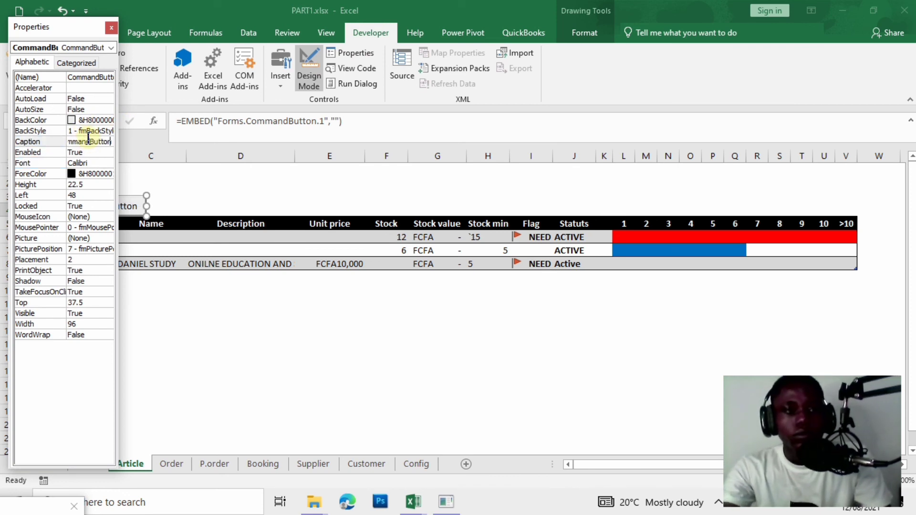
type("ADD_")
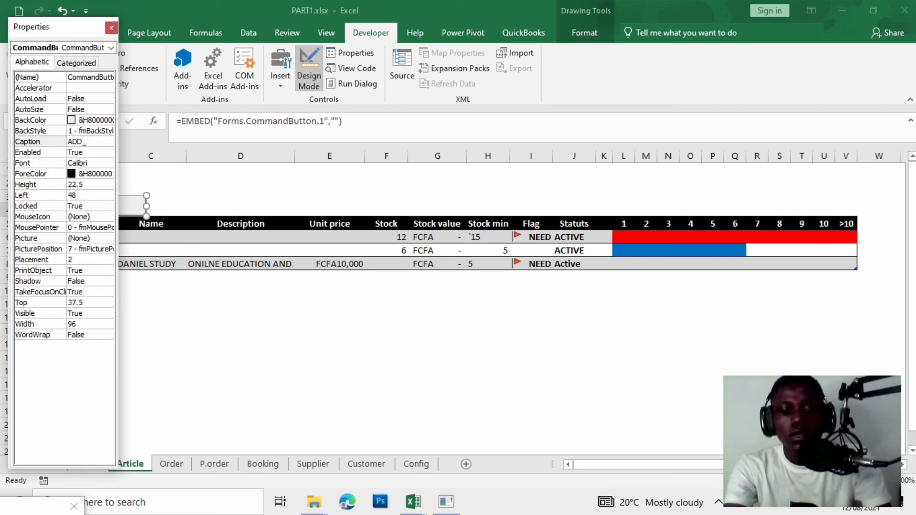
type("ELEMENT")
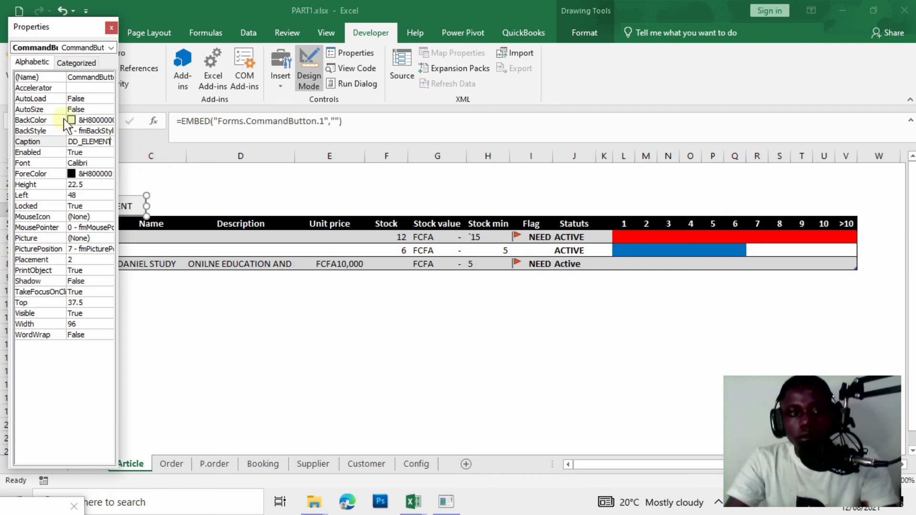
left_click(101, 110)
Give the button a Highlight blue background and a bold, larger font.
left_click(106, 121)
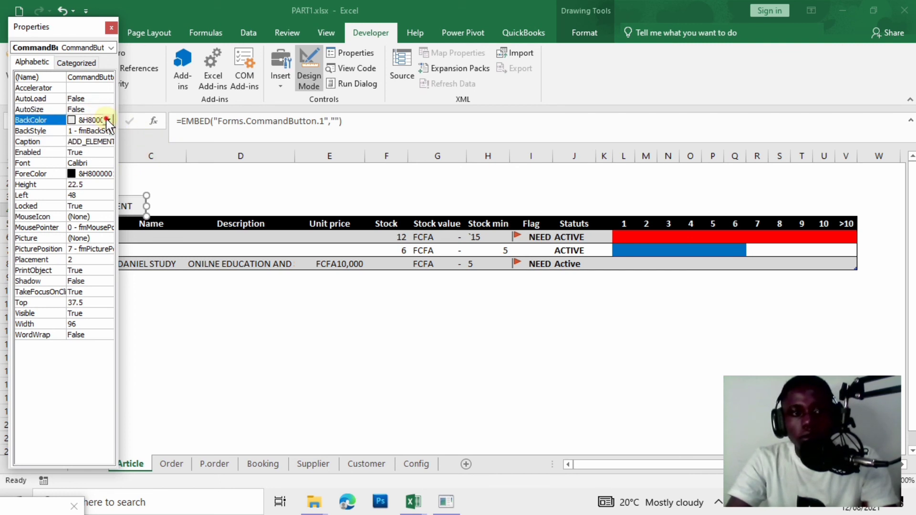
left_click(109, 120)
left_click(61, 160)
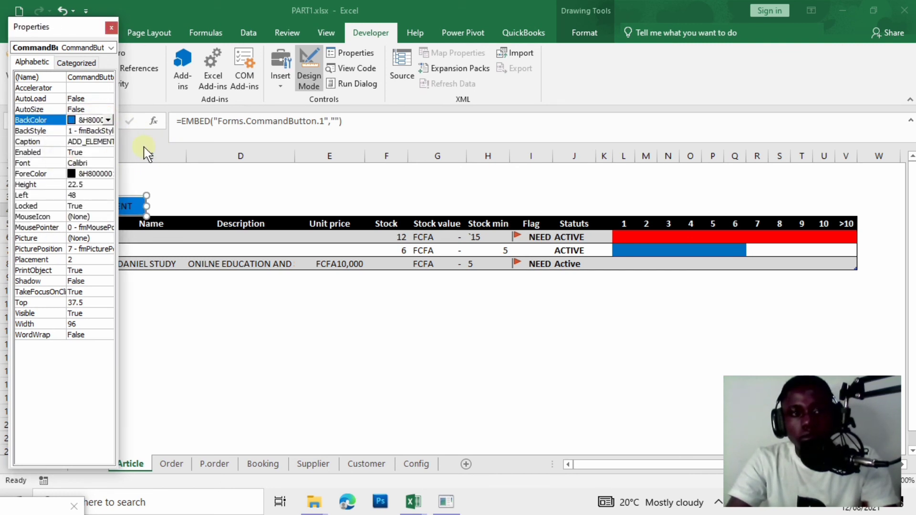
left_click(98, 163)
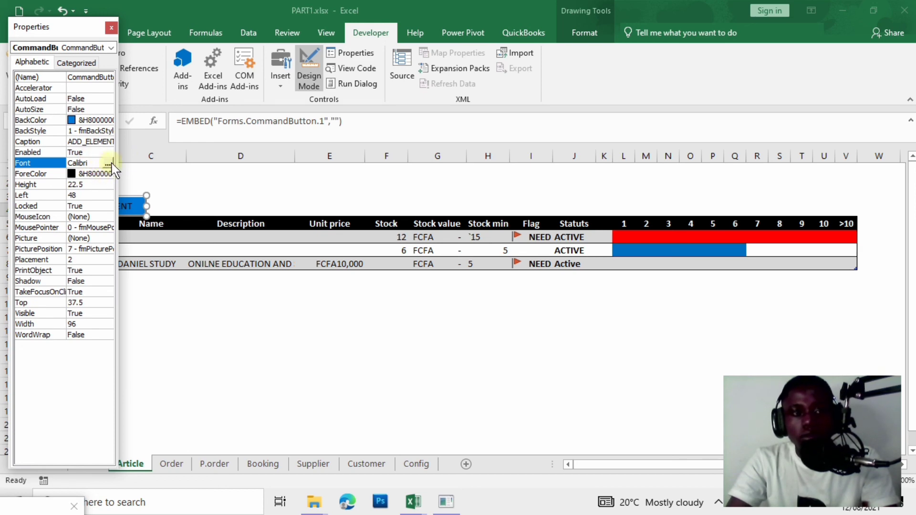
left_click(108, 163)
left_click(387, 189)
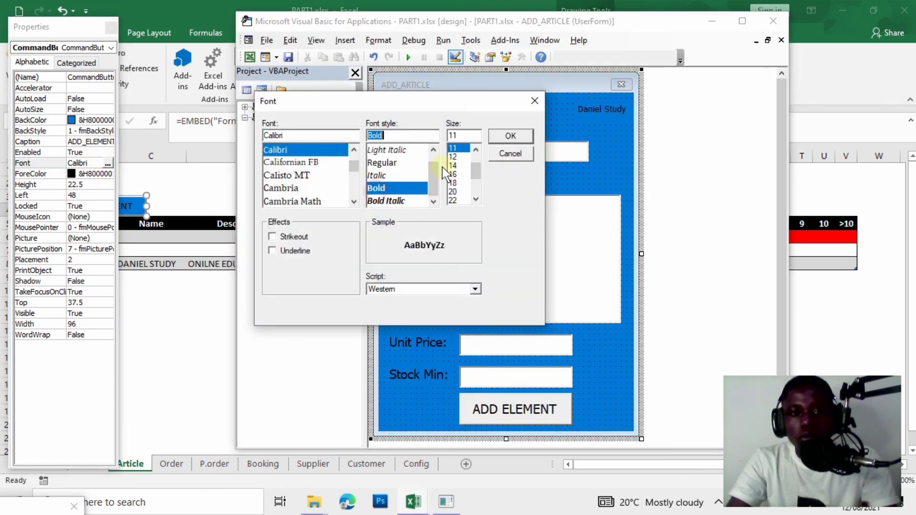
left_click(453, 174)
left_click(510, 136)
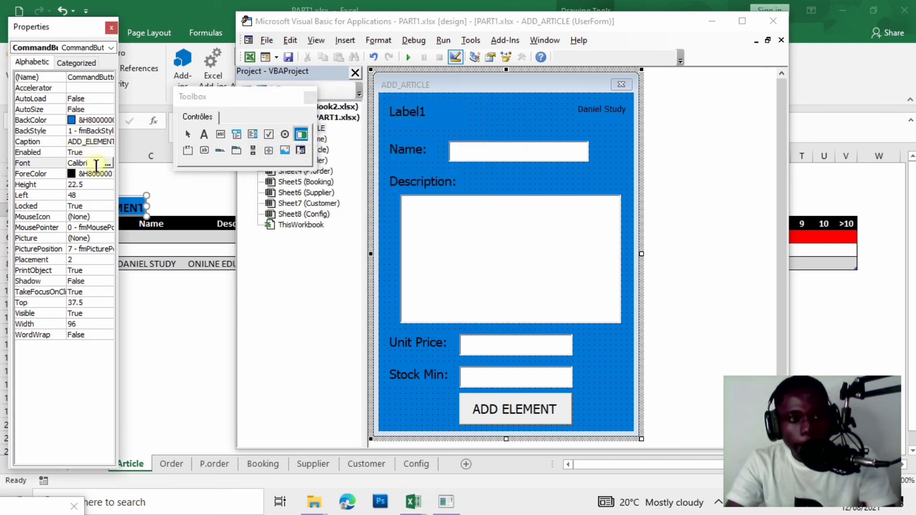
left_click(110, 27)
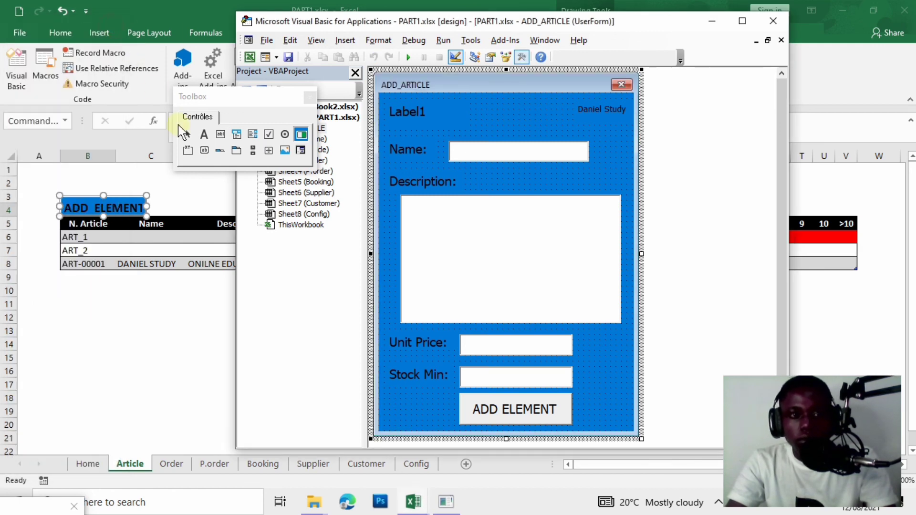
Widen the ADD ELEMENT button slightly and click off to check its size.
left_click(201, 291)
left_click(119, 209)
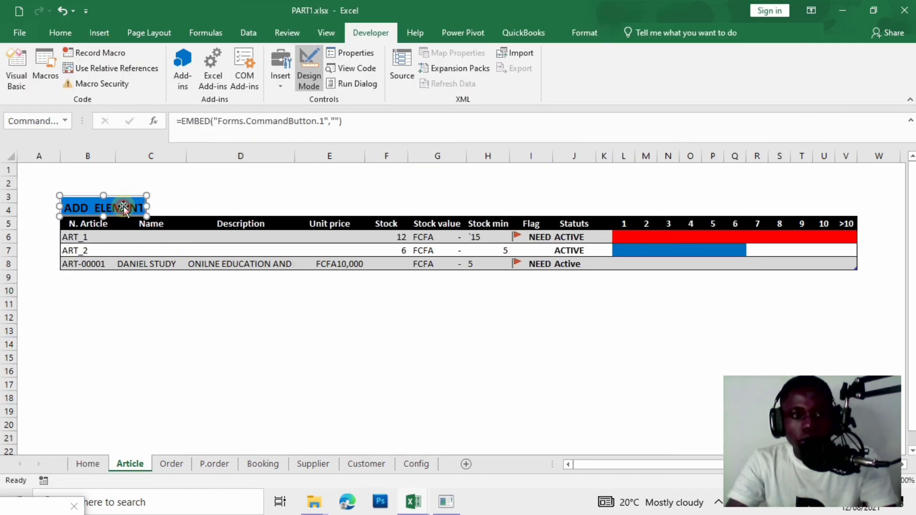
left_click_drag(149, 208, 153, 207)
left_click(190, 206)
left_click(158, 206)
left_click(173, 199)
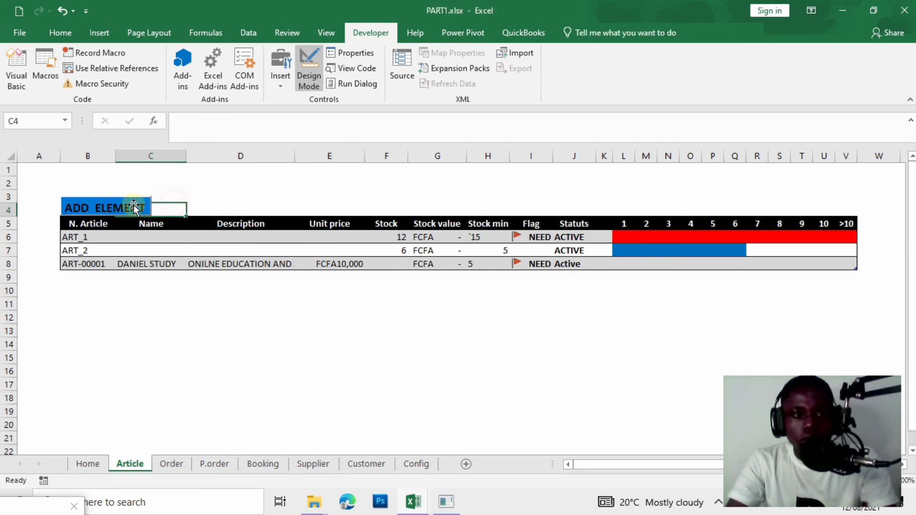
left_click(136, 210)
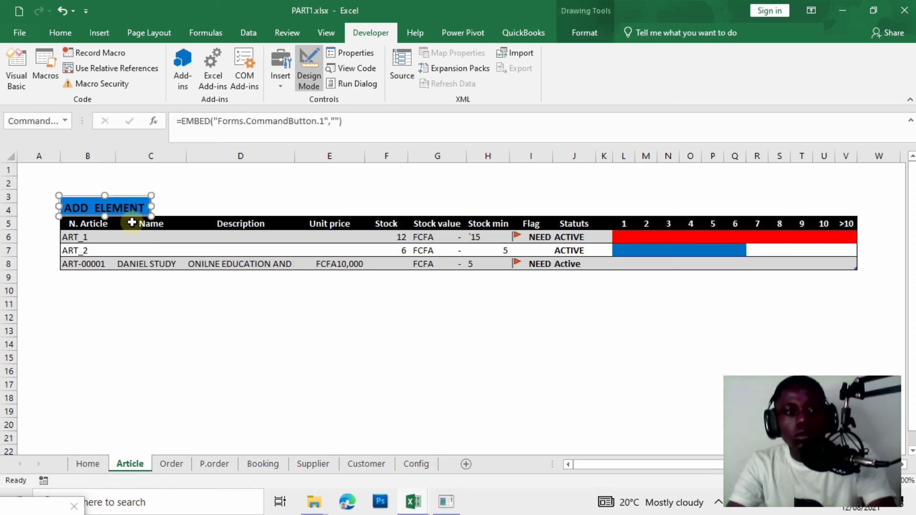
left_click_drag(219, 198, 221, 188)
Check the button's look once more, then open its CommandButton1_Click code.
left_click(143, 207)
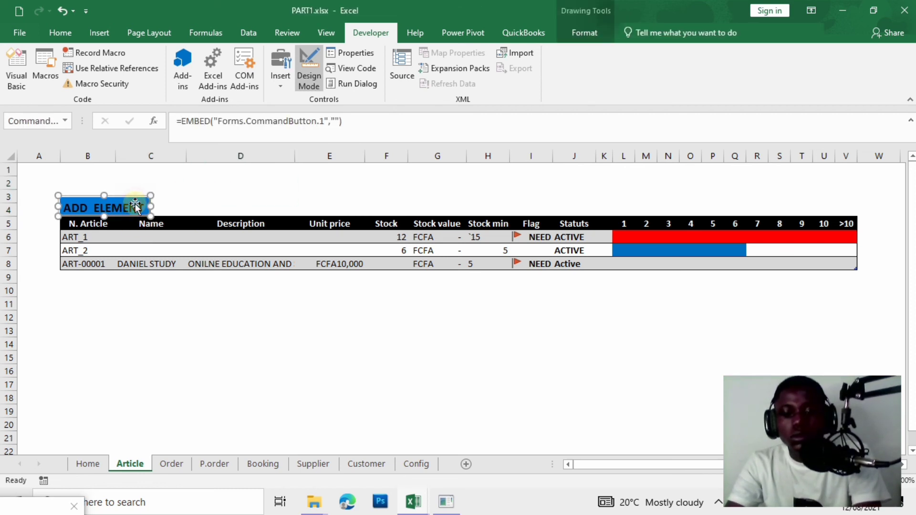
left_click(204, 198)
left_click(114, 199)
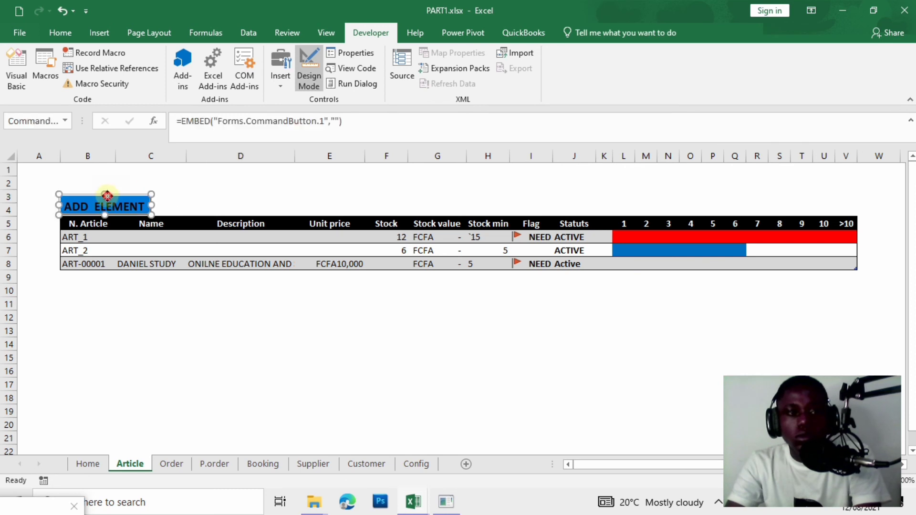
left_click(246, 186)
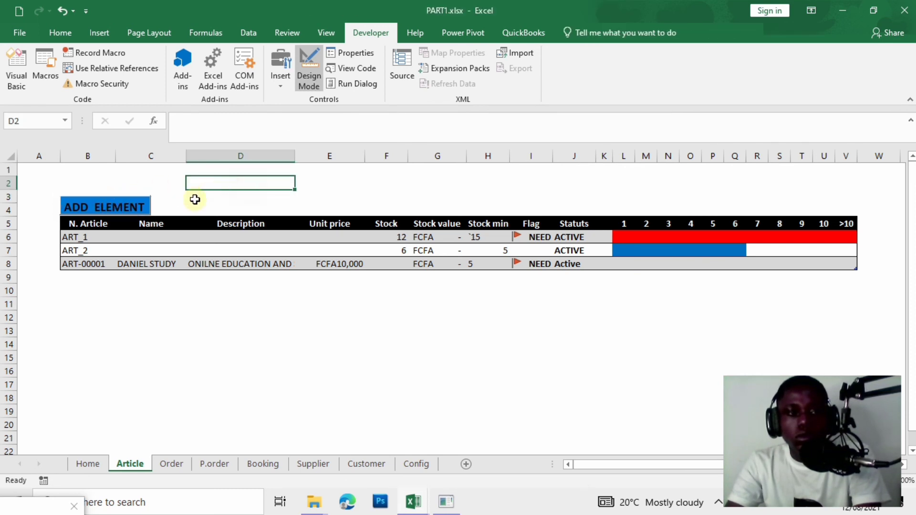
left_click(126, 206)
left_click(227, 180)
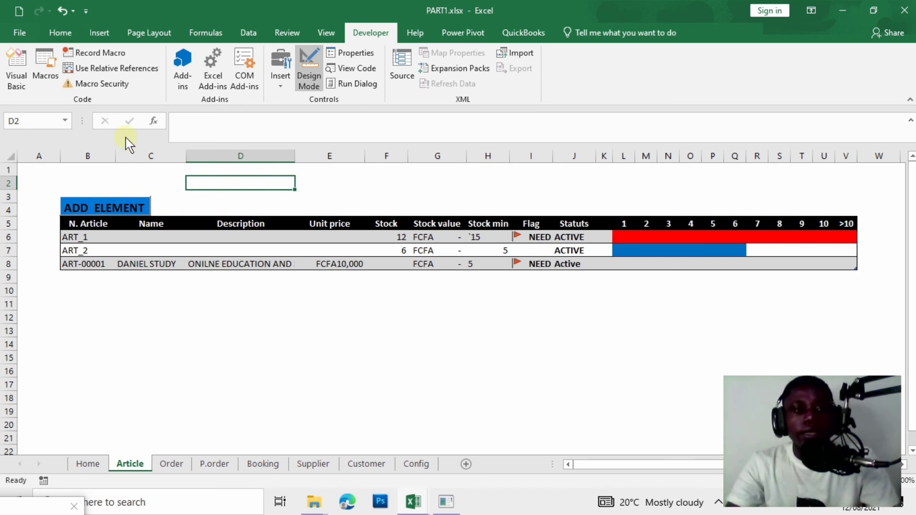
double_click(136, 208)
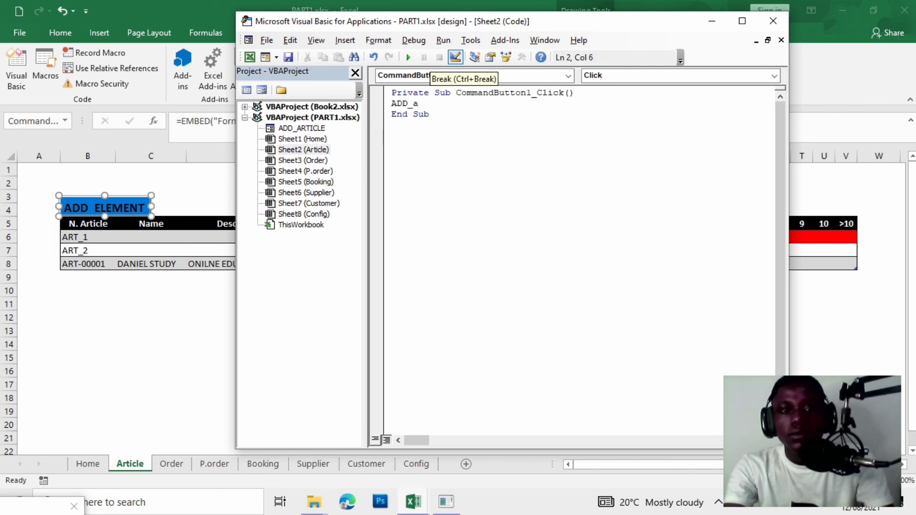
Write ADD_article.Show in CommandButton1_Click and return to the Article sheet.
type("ADD_article")
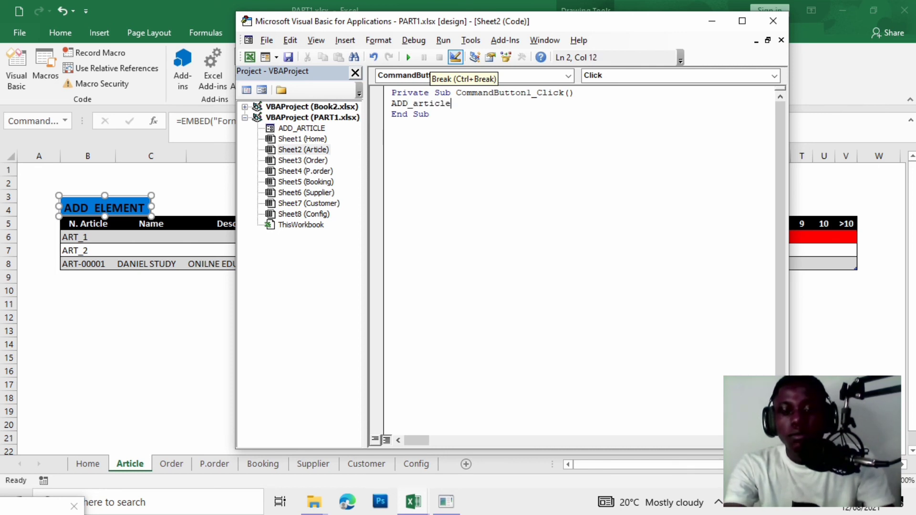
type(".show")
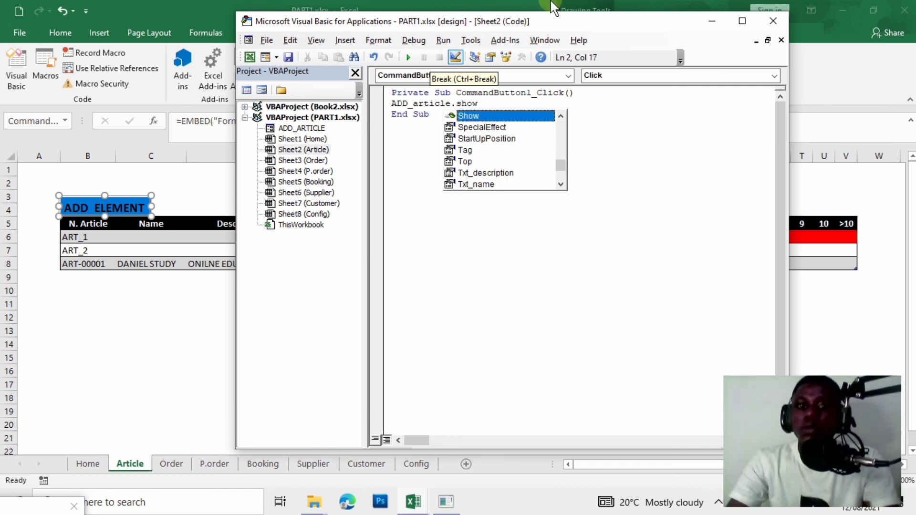
double_click(488, 115)
left_click(773, 21)
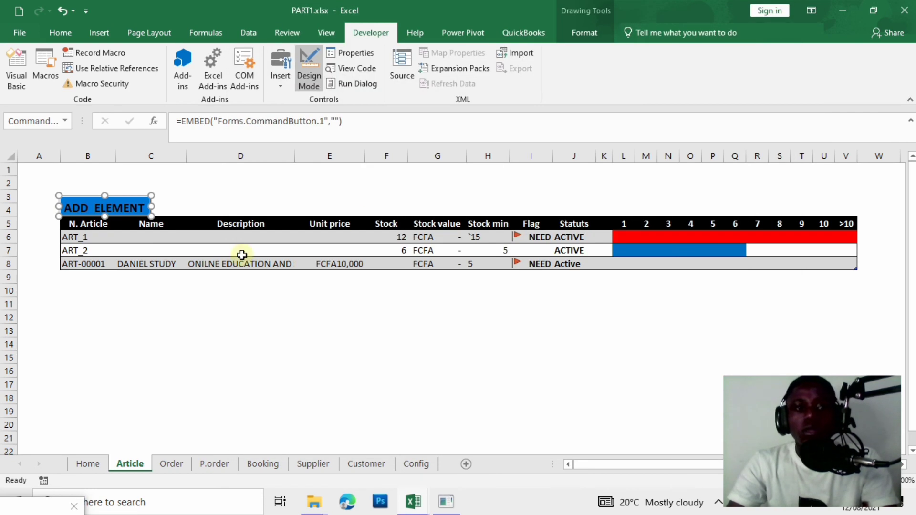
Exit Design Mode and use ADD ELEMENT to add ART-00003, 'Online youtube', price 5,000, stock min 4.
left_click(143, 329)
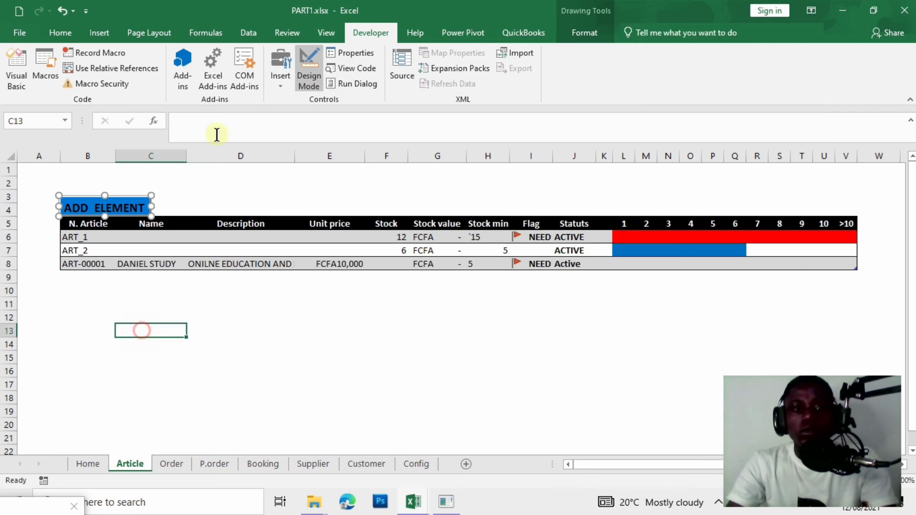
left_click(310, 68)
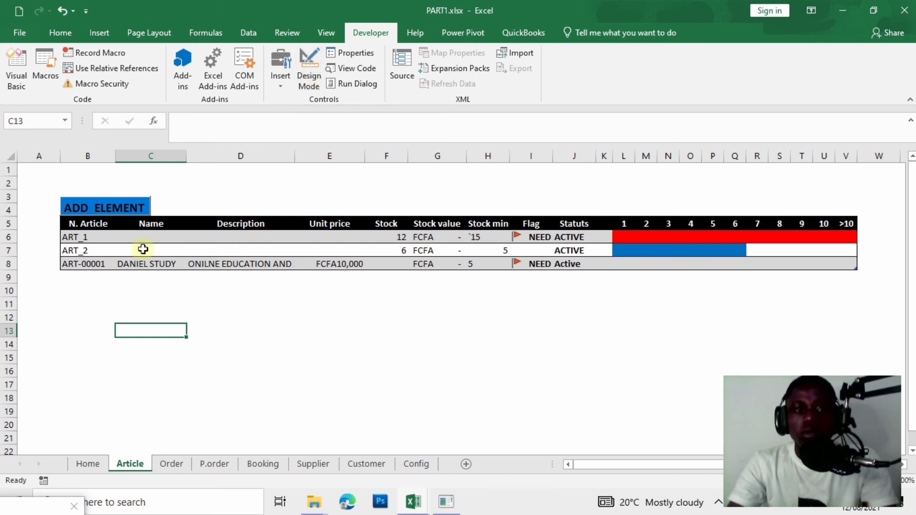
left_click(125, 205)
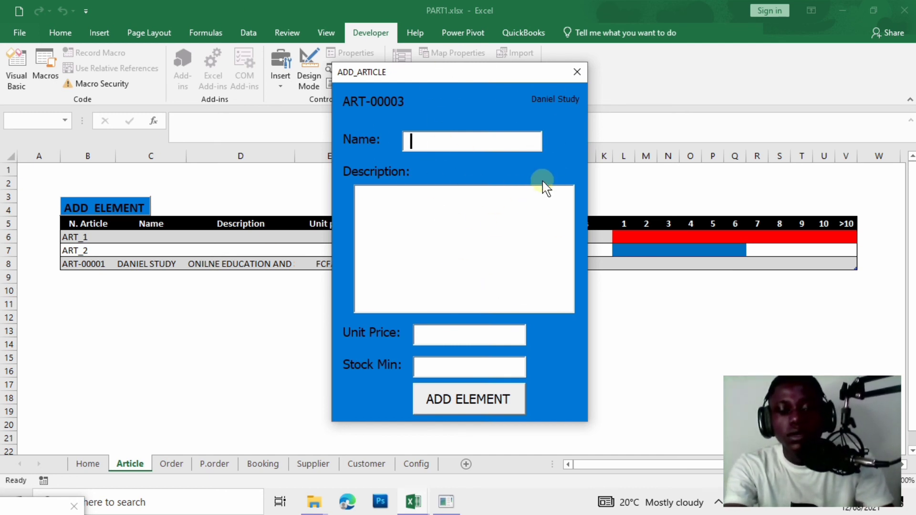
type("DANI")
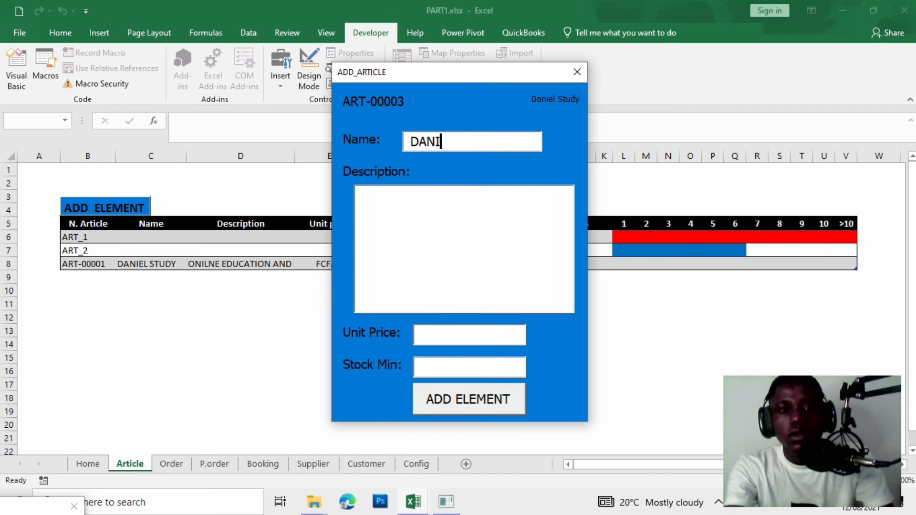
type("EL 2")
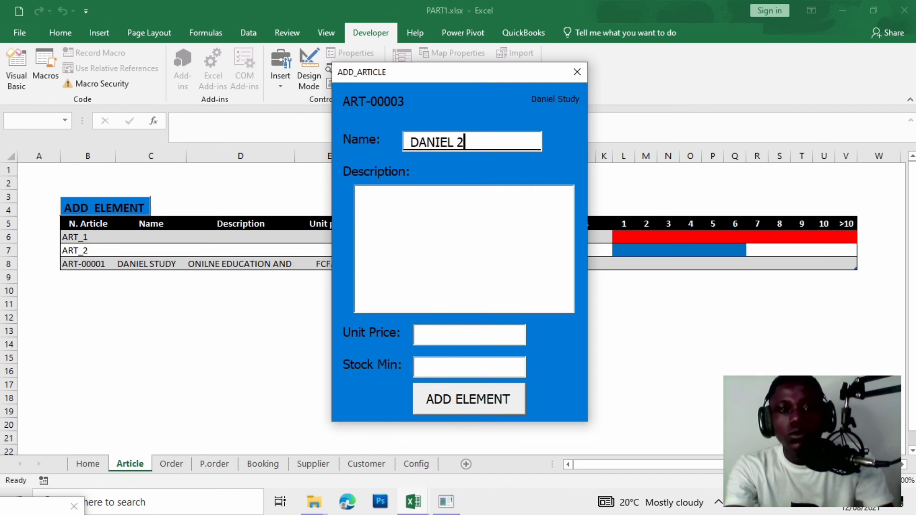
key("Tab")
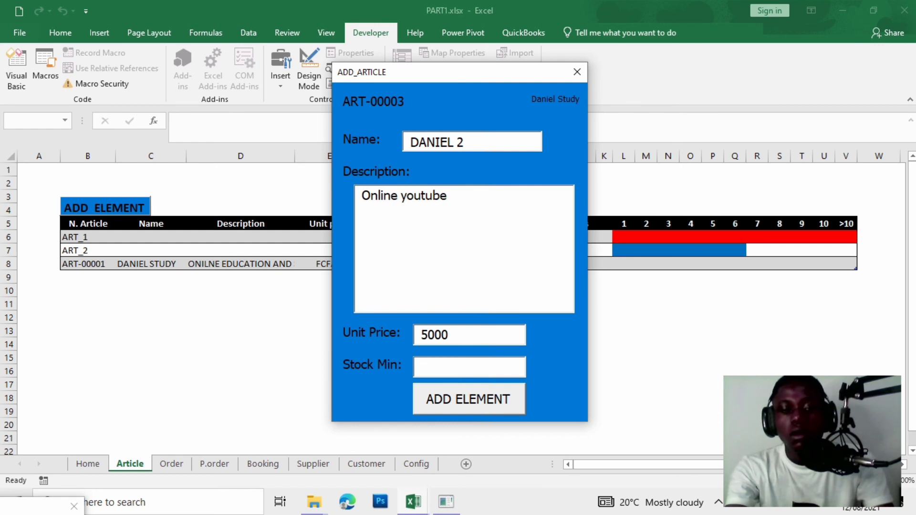
key("Tab")
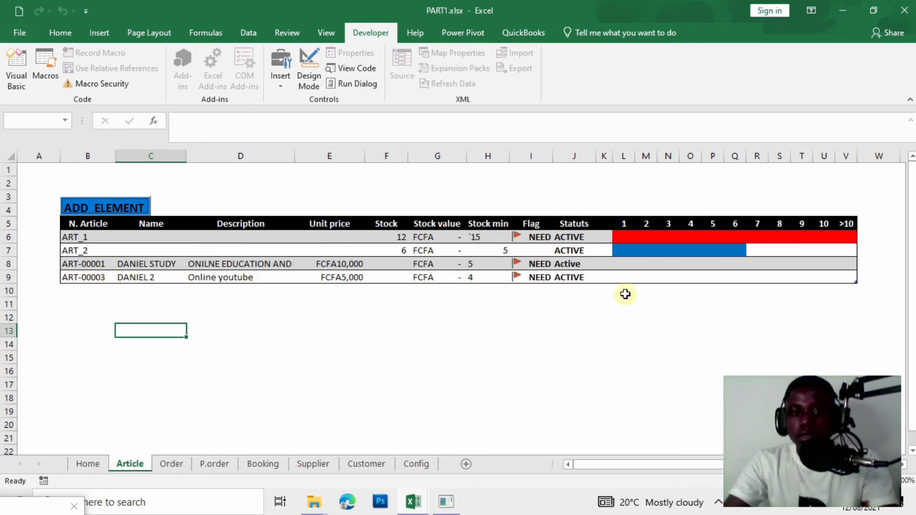
Set ART-00003's stock to 6 in F9 and its stock minimum to 3 in H9.
left_click(568, 277)
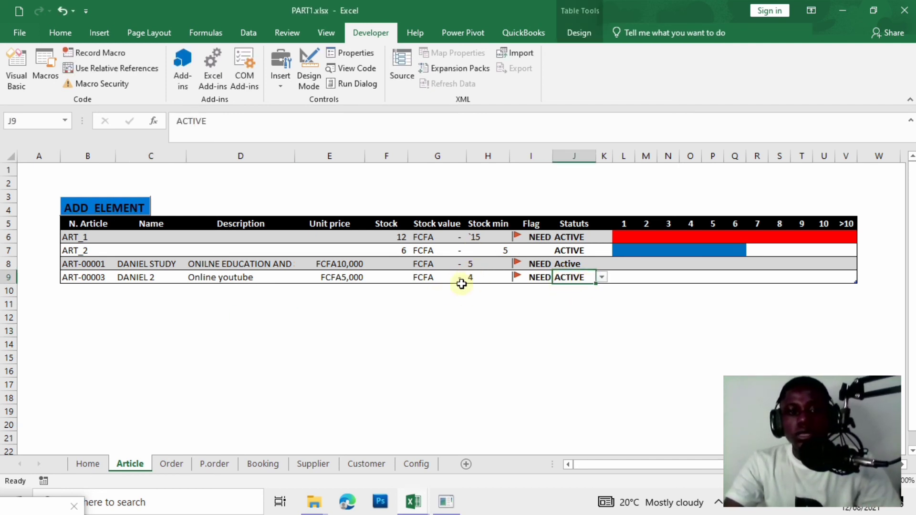
left_click(388, 279)
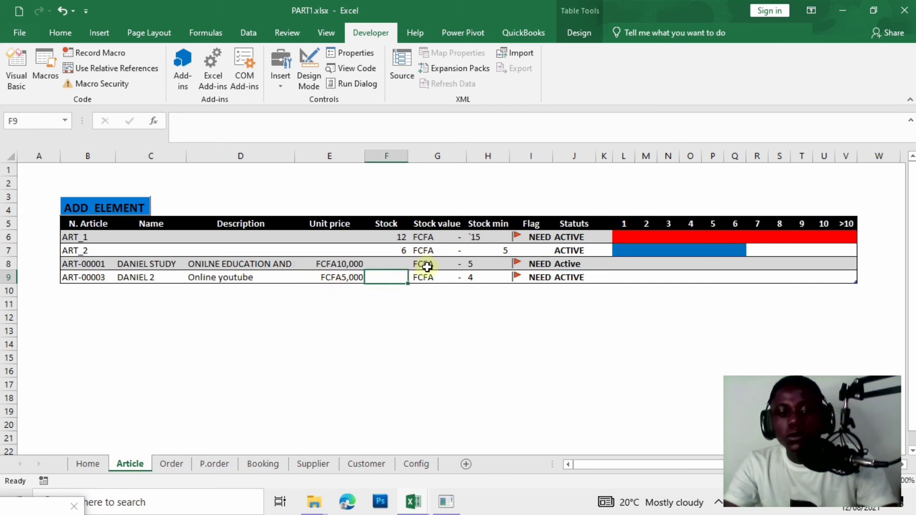
type("6")
left_click(526, 350)
left_click(393, 277)
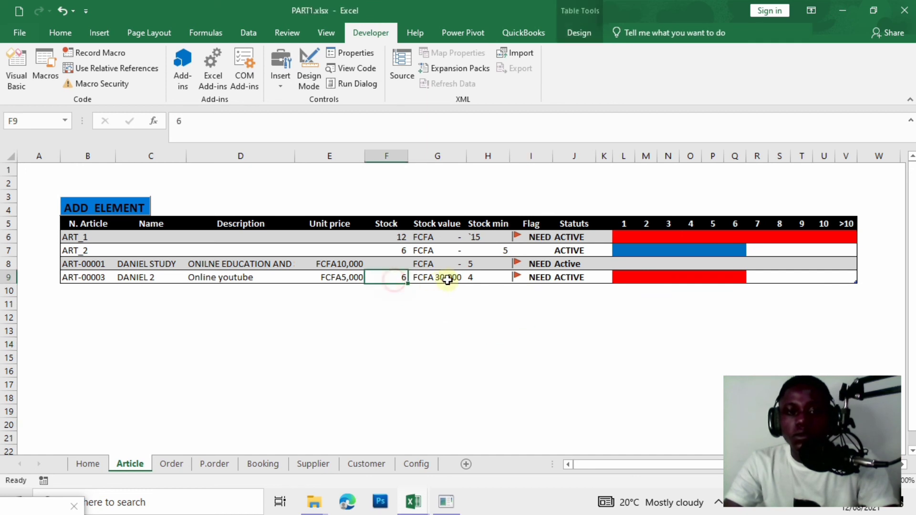
left_click(479, 280)
type("3")
left_click(519, 319)
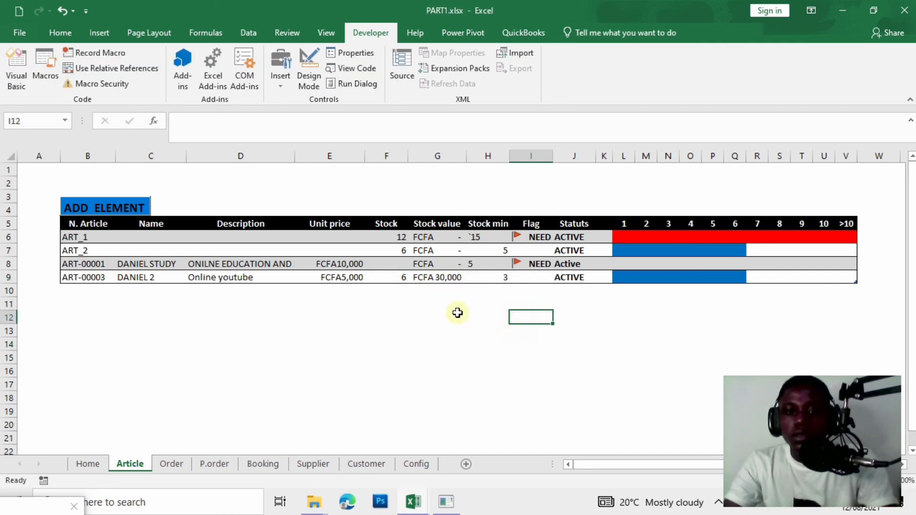
Change ART-00001's stock in F8 to 2.
left_click(414, 263)
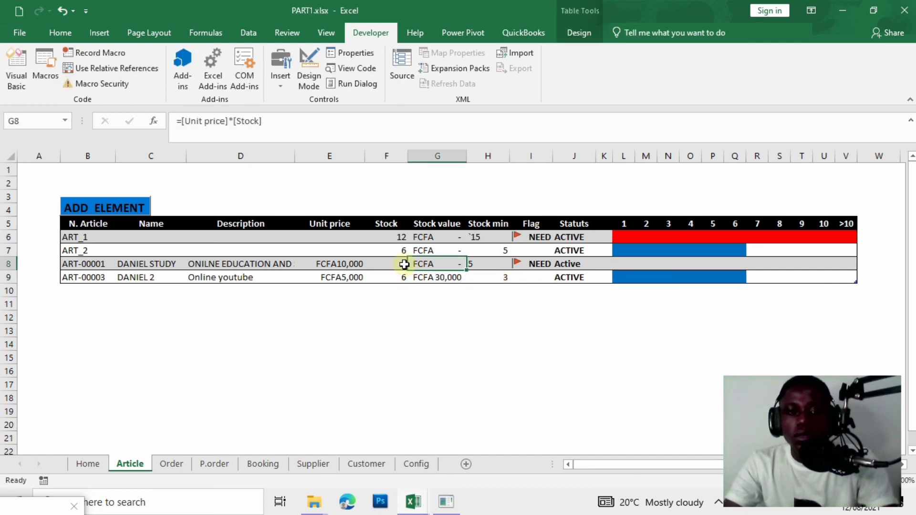
left_click(392, 266)
type("2")
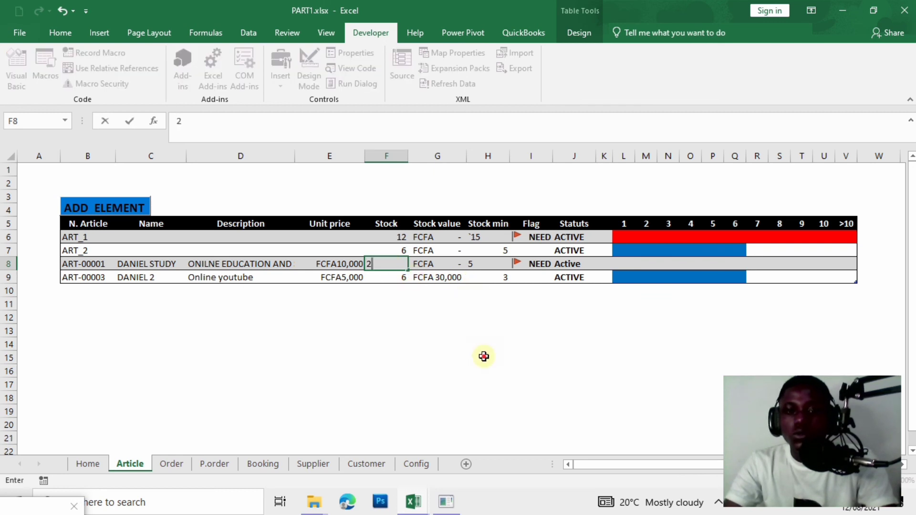
left_click(482, 356)
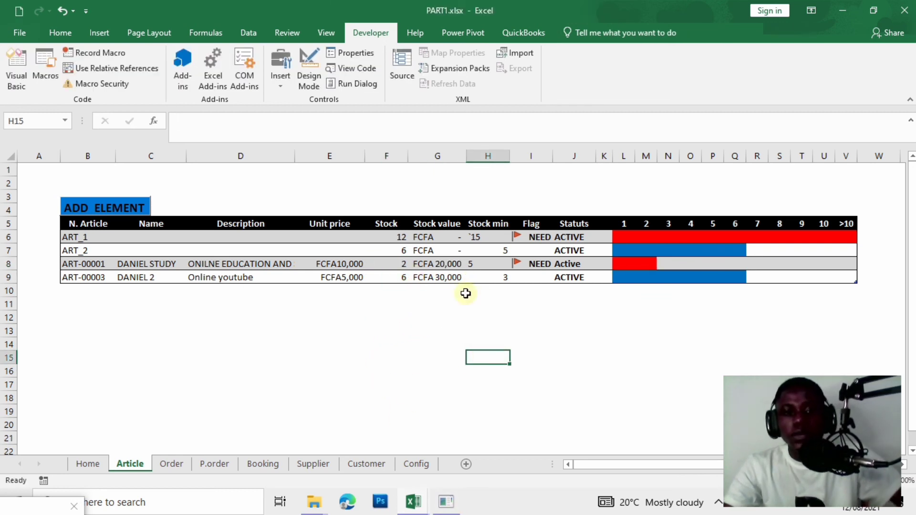
Center the Stock min column vertically and right-align it.
left_click(476, 264)
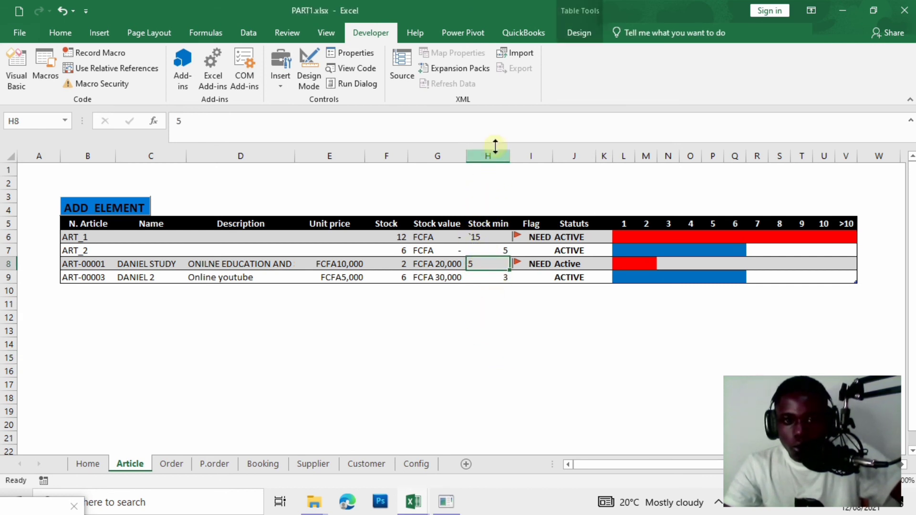
left_click(481, 156)
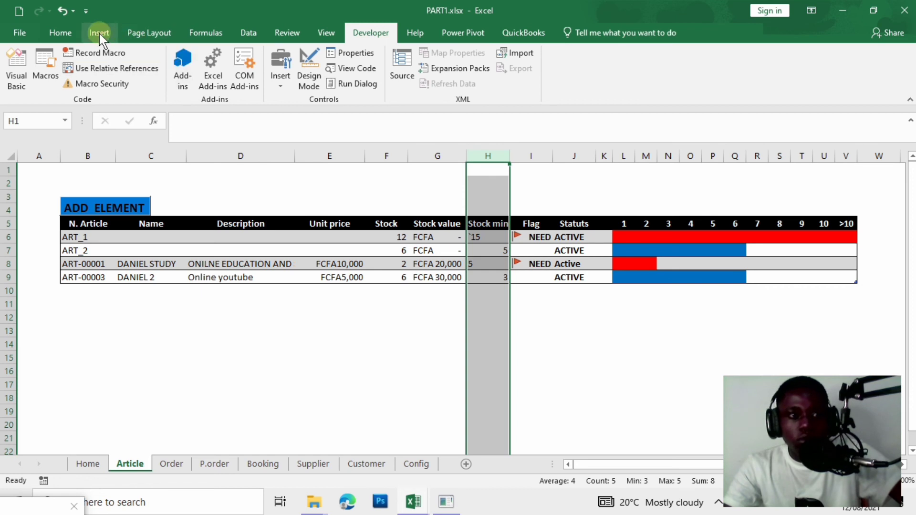
left_click(62, 33)
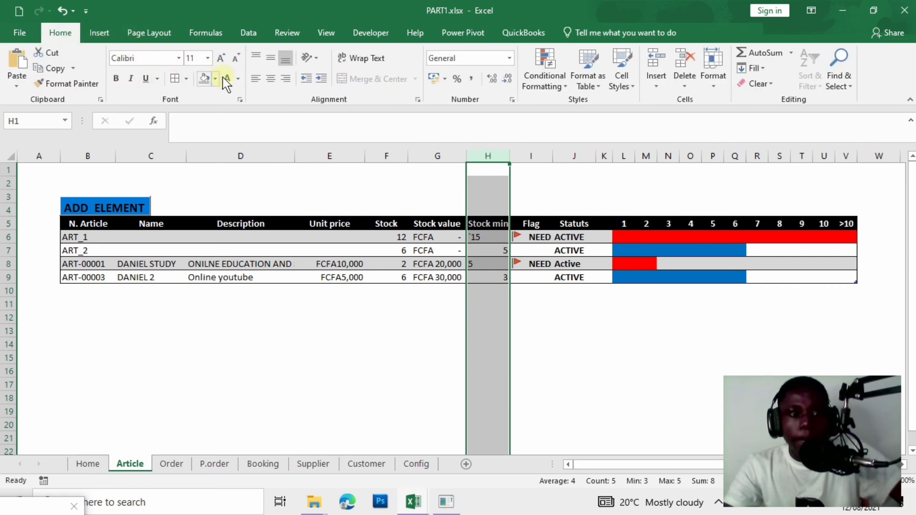
left_click(268, 57)
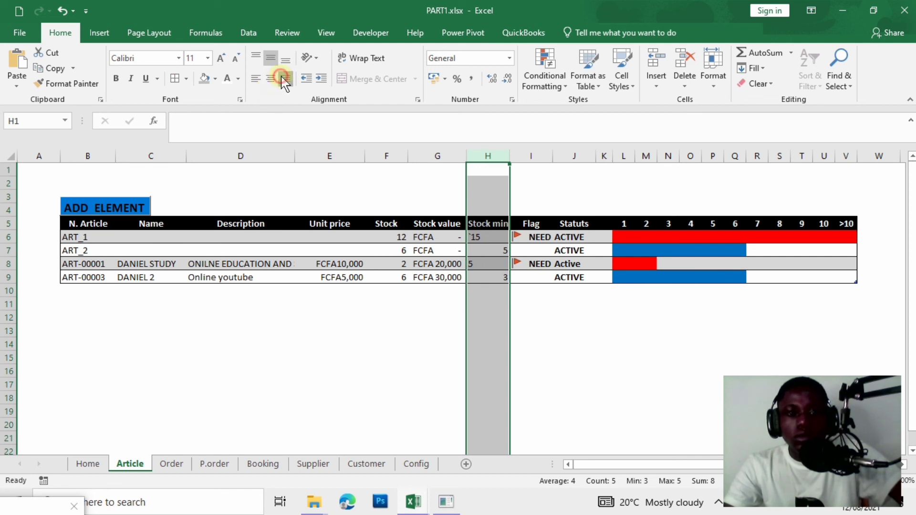
left_click(285, 78)
left_click_drag(383, 368, 383, 378)
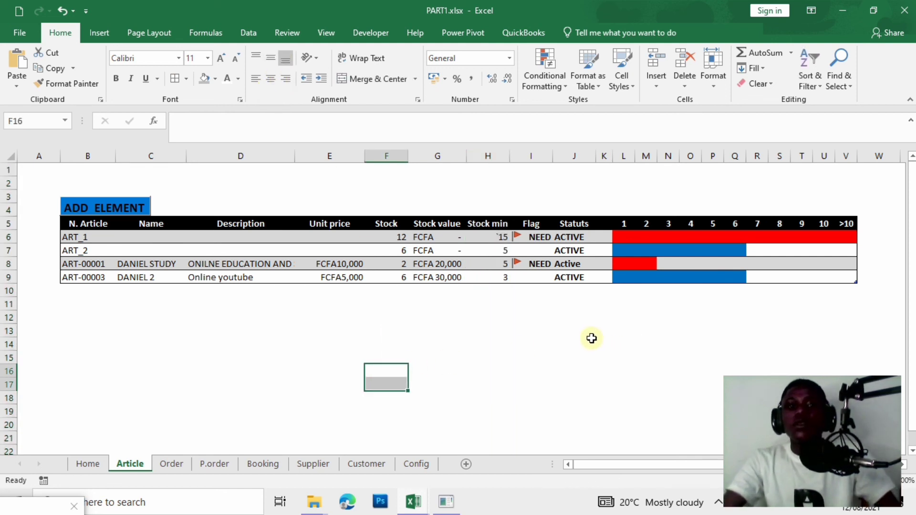